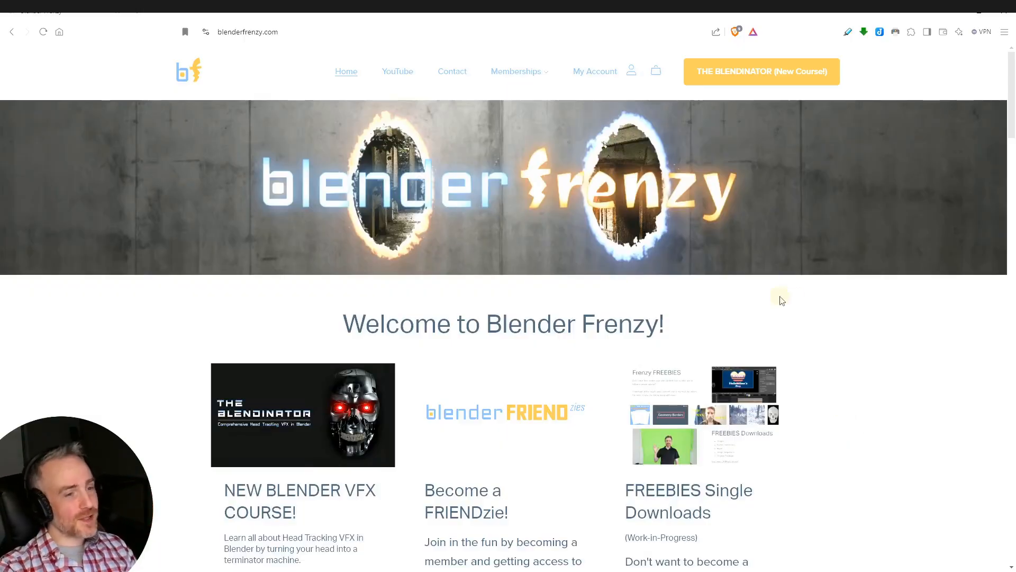
- Open the FRIENDzie membership sign-up page on the Blender Frenzy site and examine the member levels
{"action": "scroll", "coordinate": [745, 298], "scroll_direction": "down", "scroll_amount": 4}
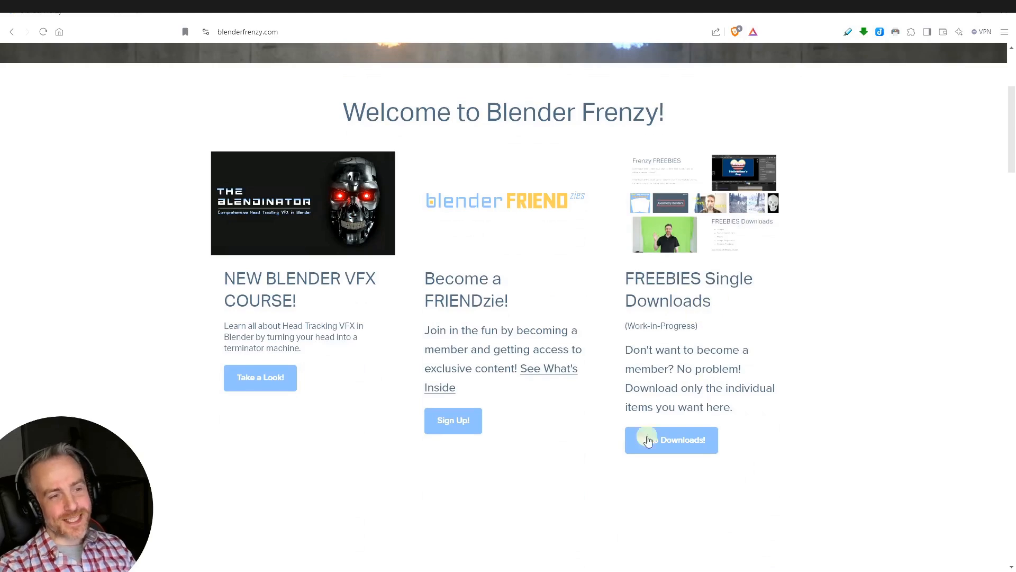
{"action": "left_click", "coordinate": [670, 446]}
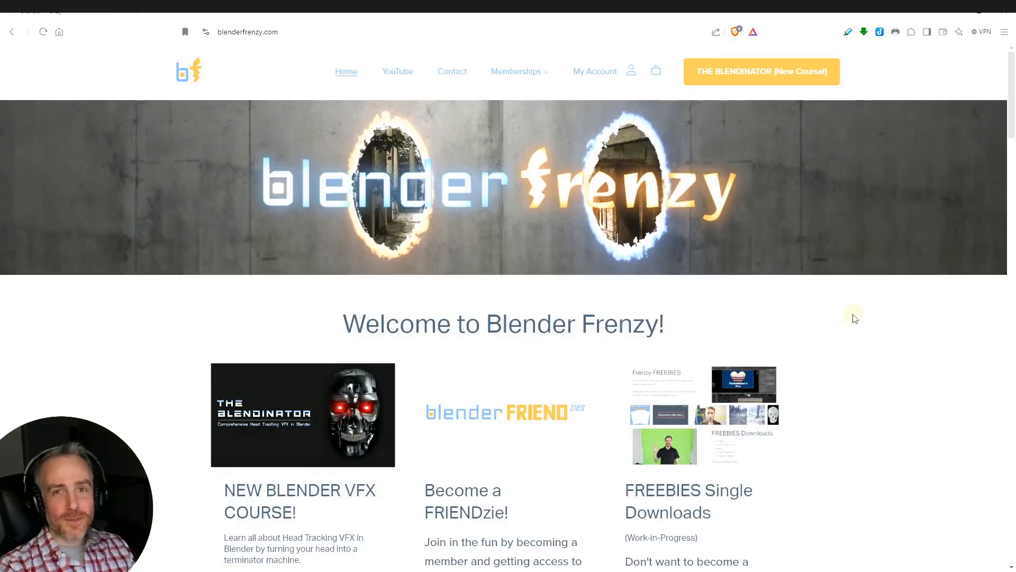
{"action": "scroll", "coordinate": [853, 307], "scroll_direction": "down", "scroll_amount": 3}
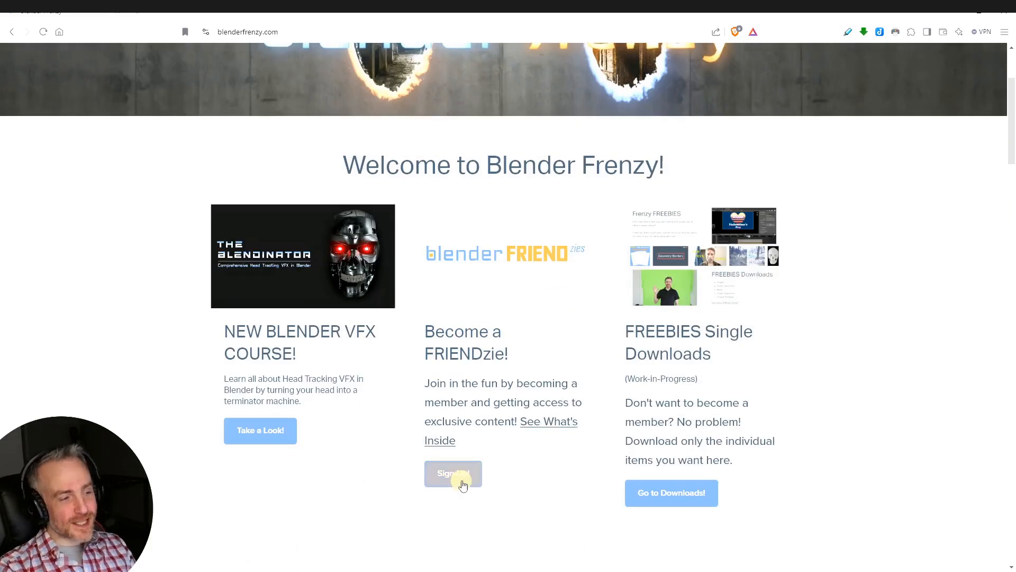
{"action": "left_click", "coordinate": [469, 478]}
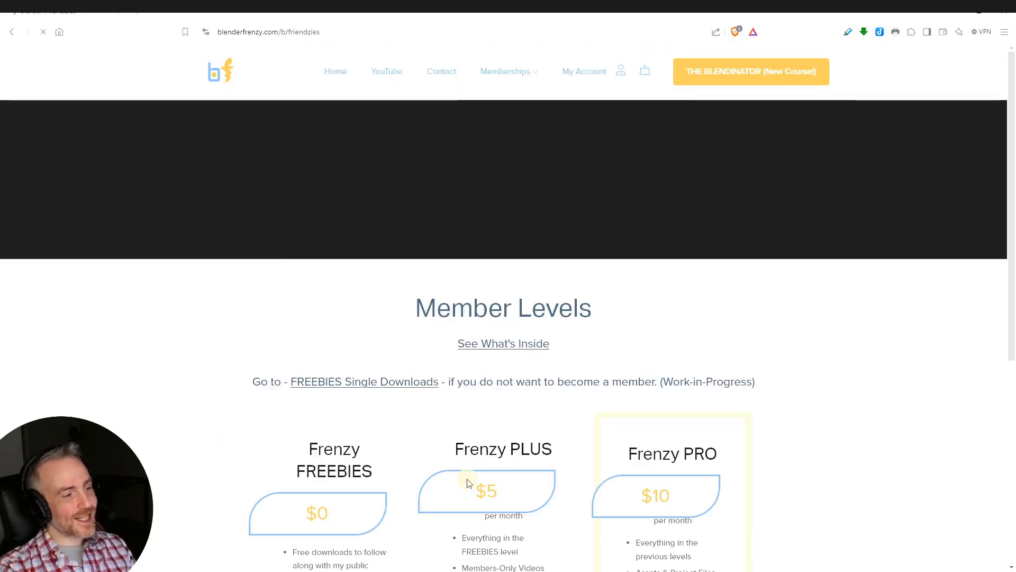
{"action": "scroll", "coordinate": [594, 348], "scroll_direction": "down", "scroll_amount": 4}
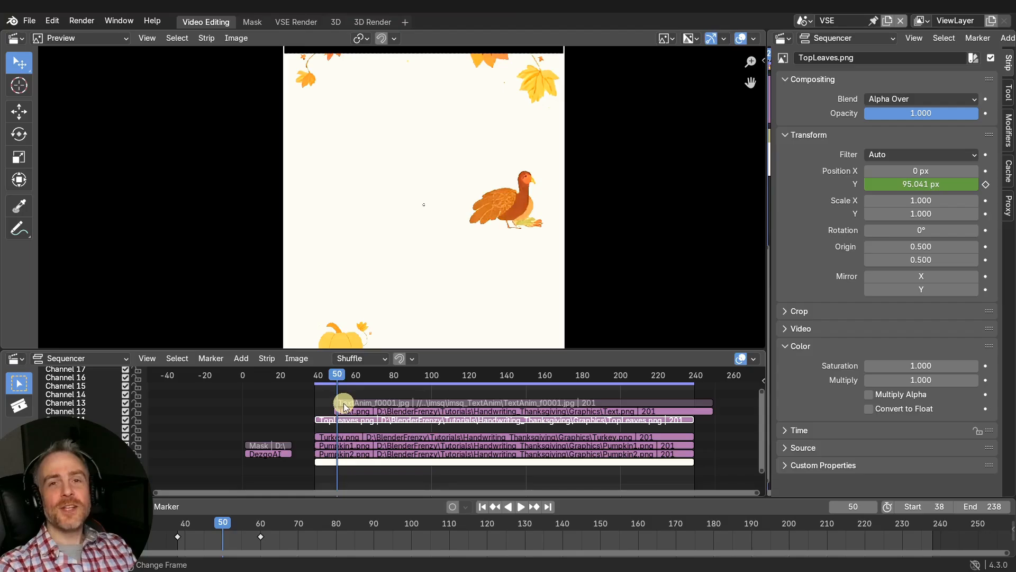
- In Blender, scrub the finished card animation and examine how the 3D scene's lettering curves draw on over time in solid shading
{"action": "left_click_drag", "start_coordinate": [340, 406], "coordinate": [606, 409]}
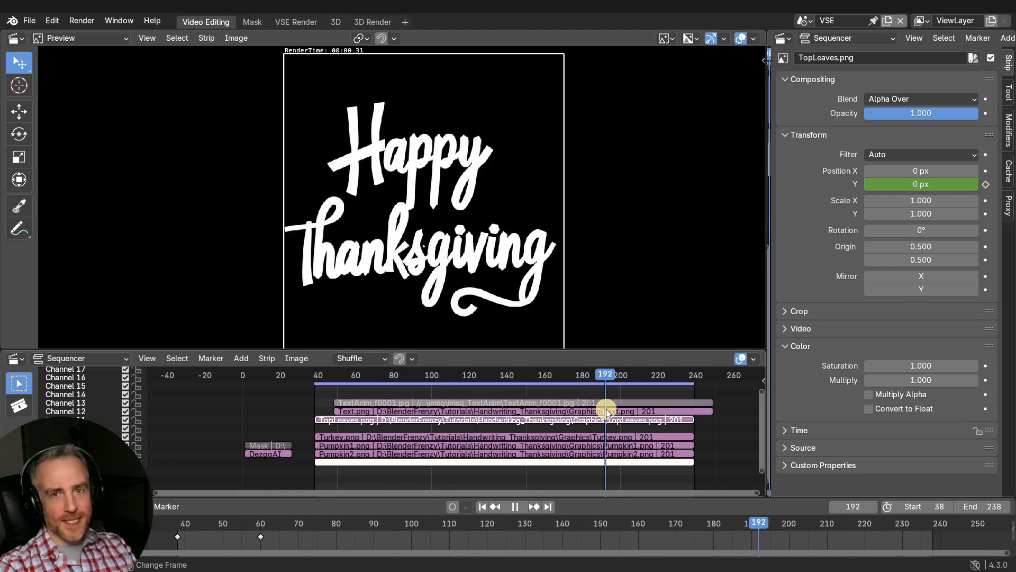
{"action": "left_click", "coordinate": [337, 24]}
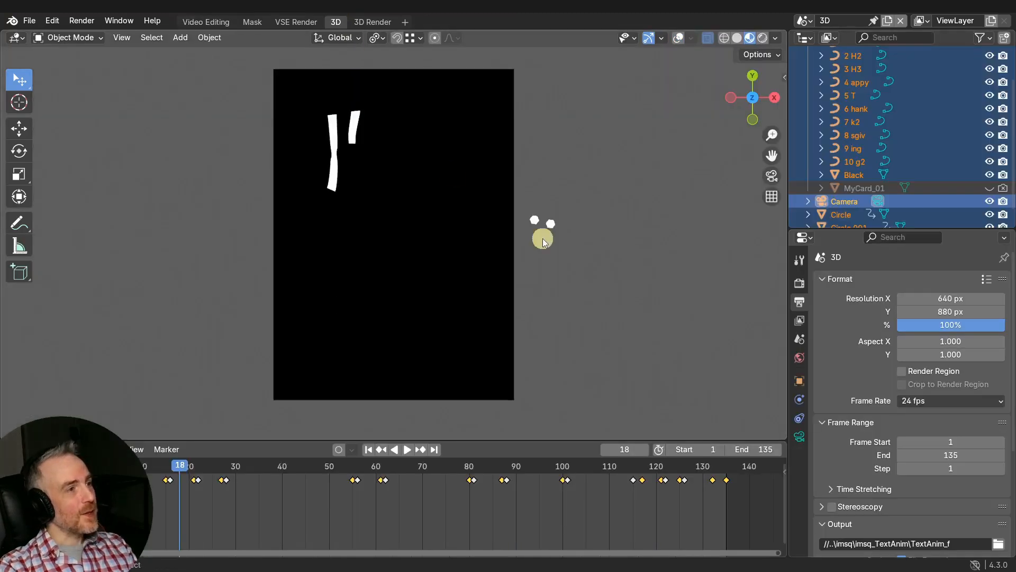
{"action": "left_click", "coordinate": [737, 38]}
{"action": "middle_click_drag", "start_coordinate": [491, 244], "coordinate": [604, 210]}
{"action": "scroll", "coordinate": [602, 210], "scroll_direction": "down", "scroll_amount": 3}
{"action": "left_click_drag", "start_coordinate": [176, 462], "coordinate": [329, 467]}
{"action": "middle_click_drag", "start_coordinate": [477, 328], "coordinate": [376, 354]}
{"action": "mouse_move", "coordinate": [333, 465]}
{"action": "left_mouse_down"}
{"action": "mouse_move", "coordinate": [662, 469]}
{"action": "mouse_move", "coordinate": [692, 480]}
{"action": "left_mouse_up"}
{"action": "middle_click_drag", "start_coordinate": [442, 306], "coordinate": [388, 316]}
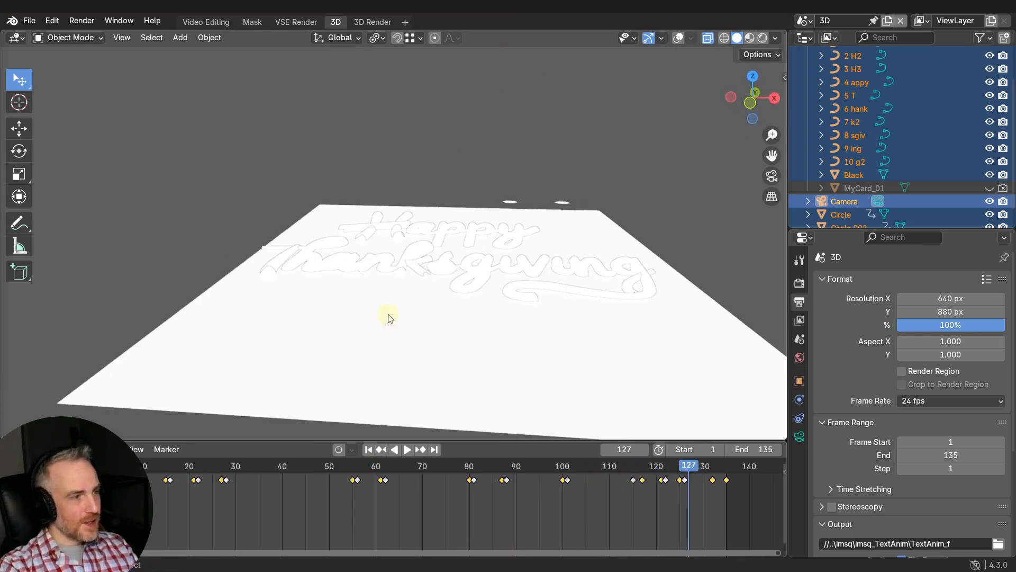
- Show the 3D lettering in material preview shading and select the "6 hank" curve
{"action": "left_click", "coordinate": [749, 37]}
{"action": "middle_click_drag", "start_coordinate": [487, 302], "coordinate": [475, 282]}
{"action": "left_click", "coordinate": [425, 263]}
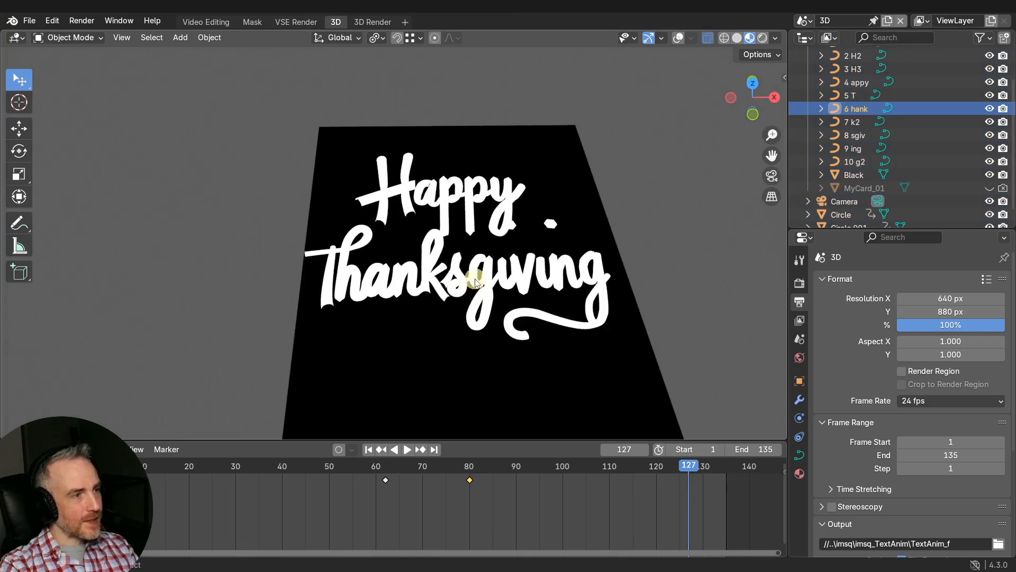
- Unmute the TextAnim_f0001.jpg strip in the video sequencer and set its opacity to 0.381 to compare it with the card text
{"action": "left_click", "coordinate": [206, 21]}
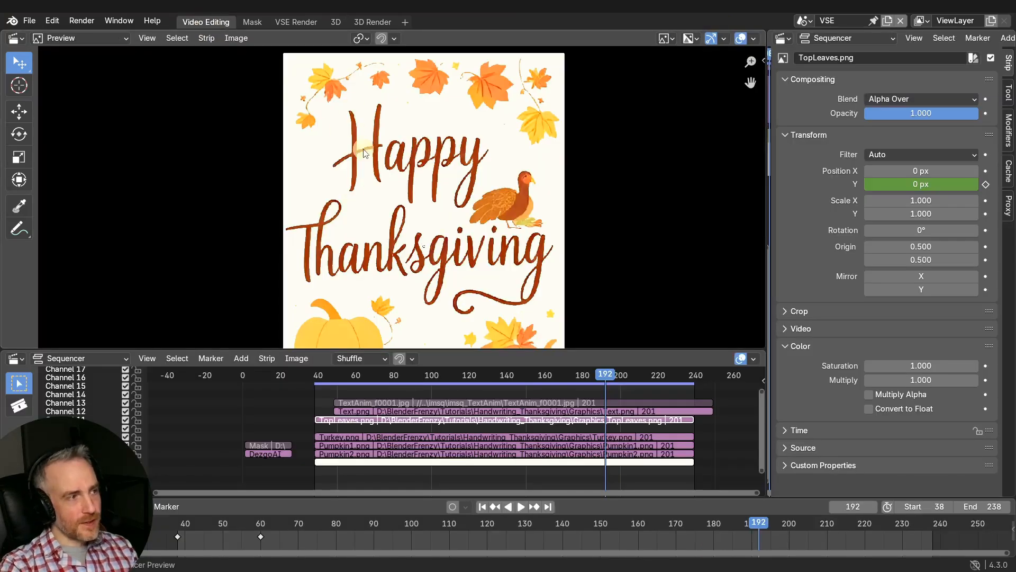
{"action": "left_click", "coordinate": [394, 402]}
{"action": "key", "text": "alt+h"}
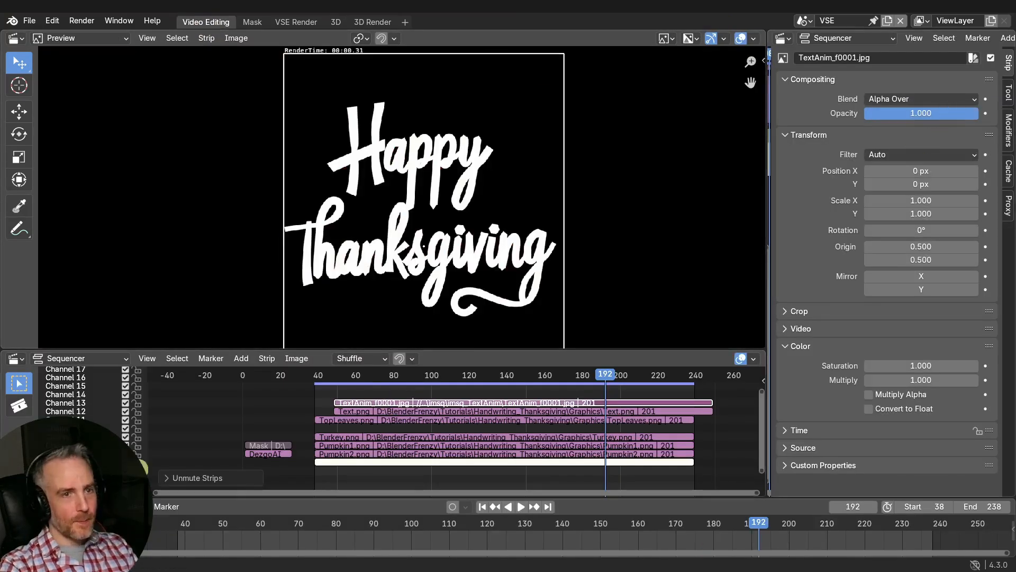
{"action": "left_click_drag", "start_coordinate": [952, 113], "coordinate": [873, 467]}
{"action": "left_click_drag", "start_coordinate": [324, 375], "coordinate": [517, 376]}
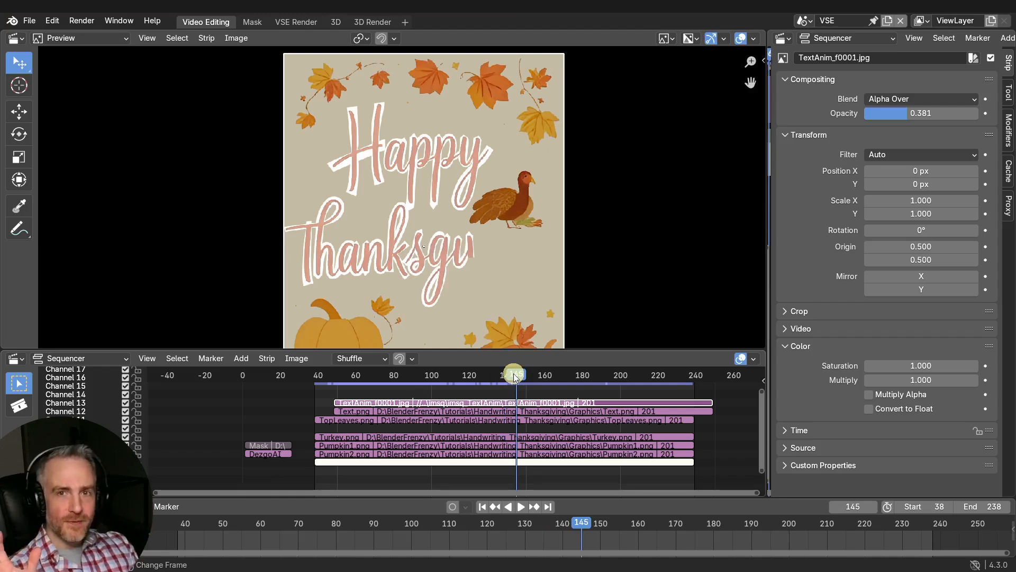
{"action": "left_click_drag", "start_coordinate": [514, 377], "coordinate": [586, 366]}
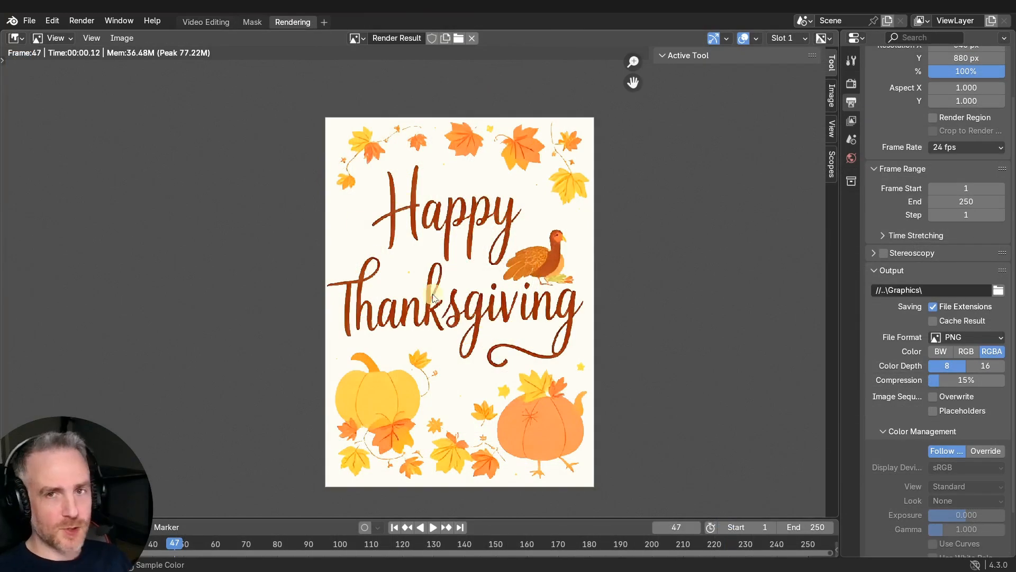
{"action": "left_click", "coordinate": [197, 22]}
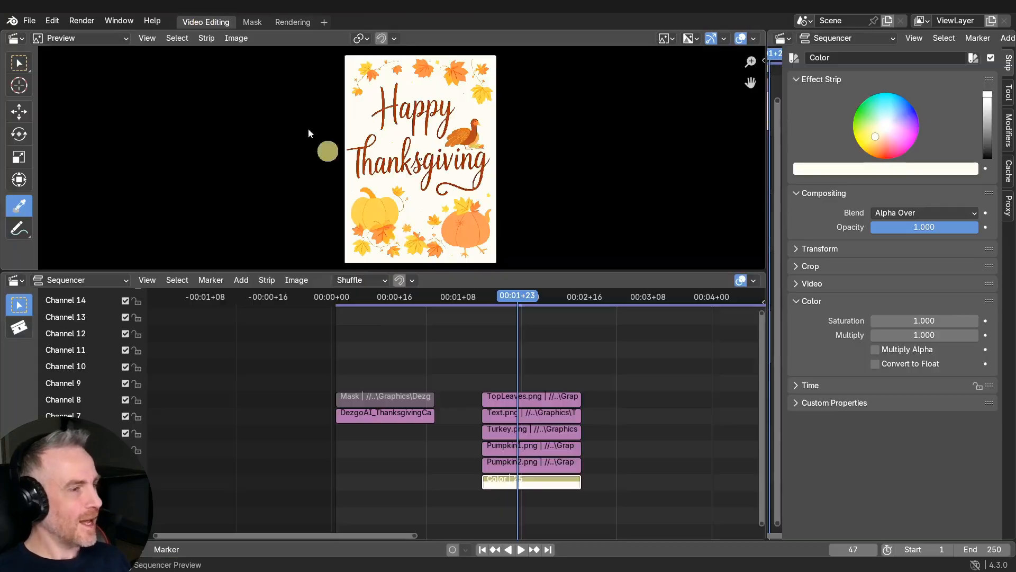
{"action": "left_click", "coordinate": [524, 400]}
{"action": "left_click", "coordinate": [523, 414]}
{"action": "key", "text": "g"}
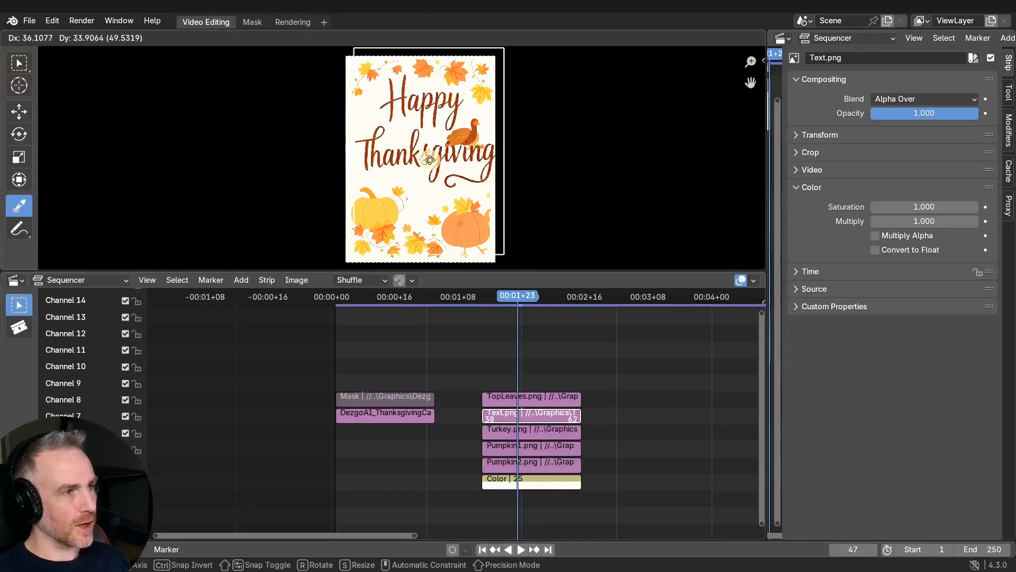
{"action": "right_click", "coordinate": [435, 175]}
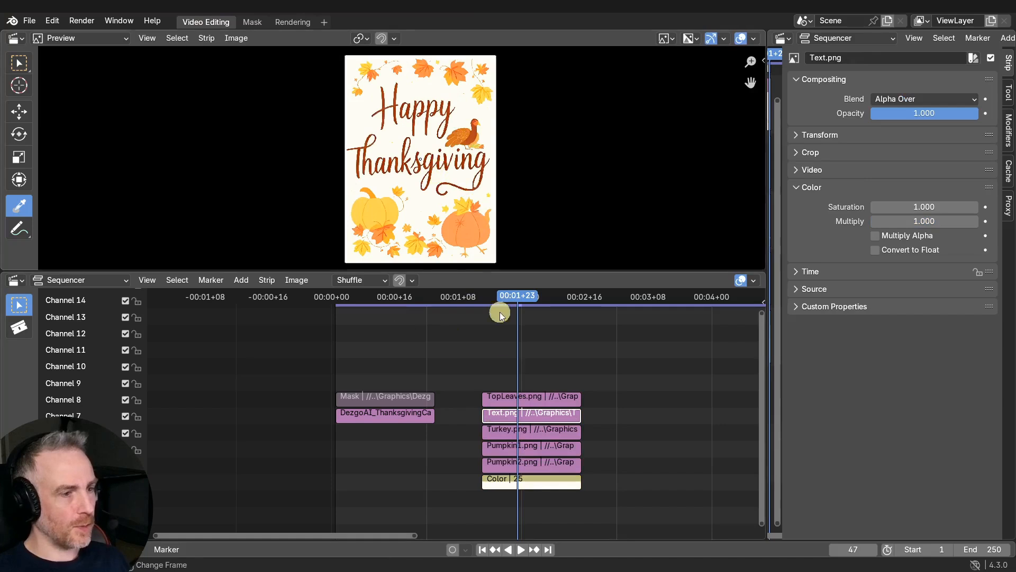
{"action": "left_click", "coordinate": [528, 401], "text": "ctrl"}
{"action": "key", "text": "g"}
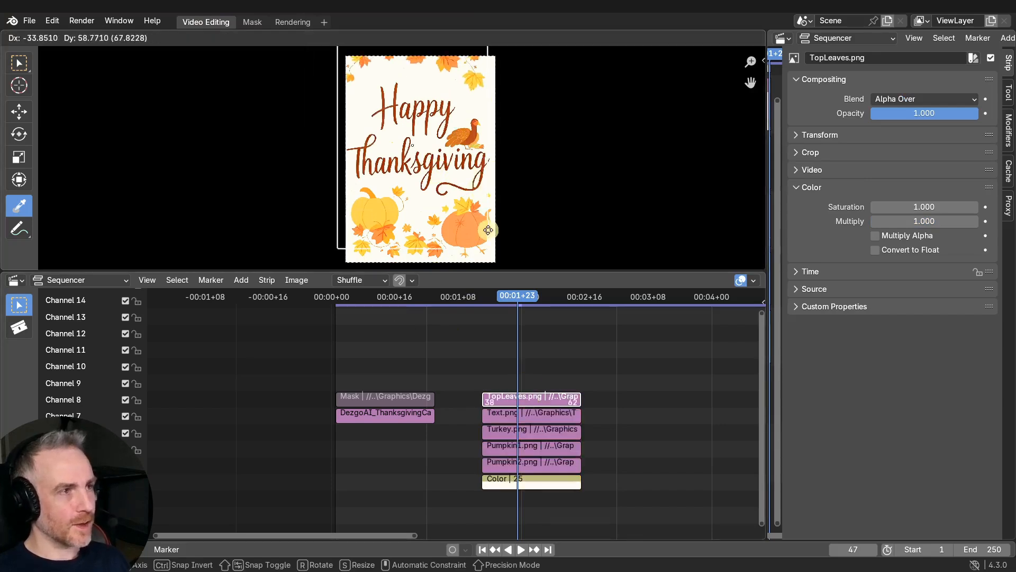
{"action": "right_click", "coordinate": [494, 235]}
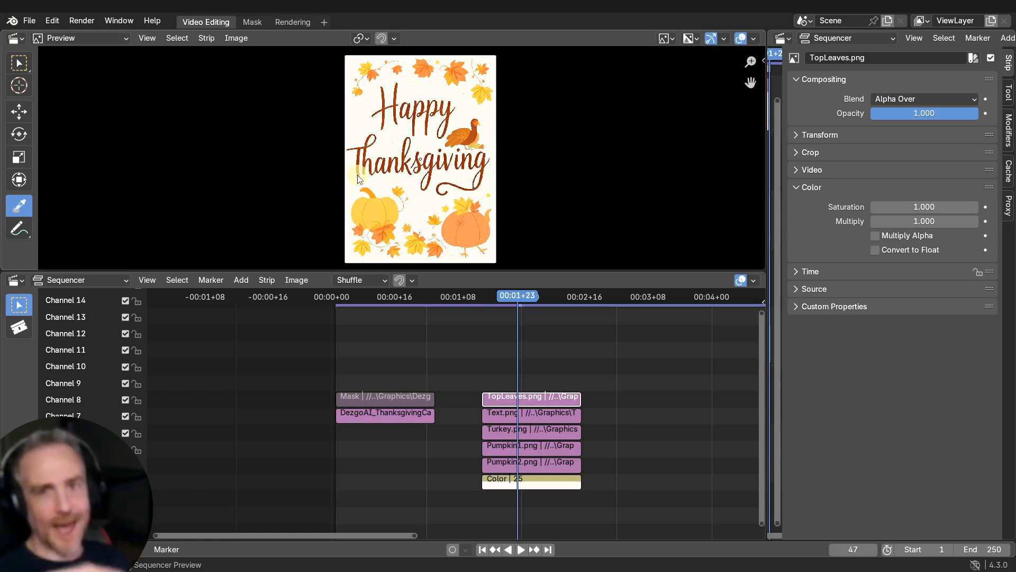
- Add a General Layout workspace and delete the existing camera from the scene
{"action": "left_click", "coordinate": [325, 21]}
{"action": "mouse_move", "coordinate": [315, 47]}
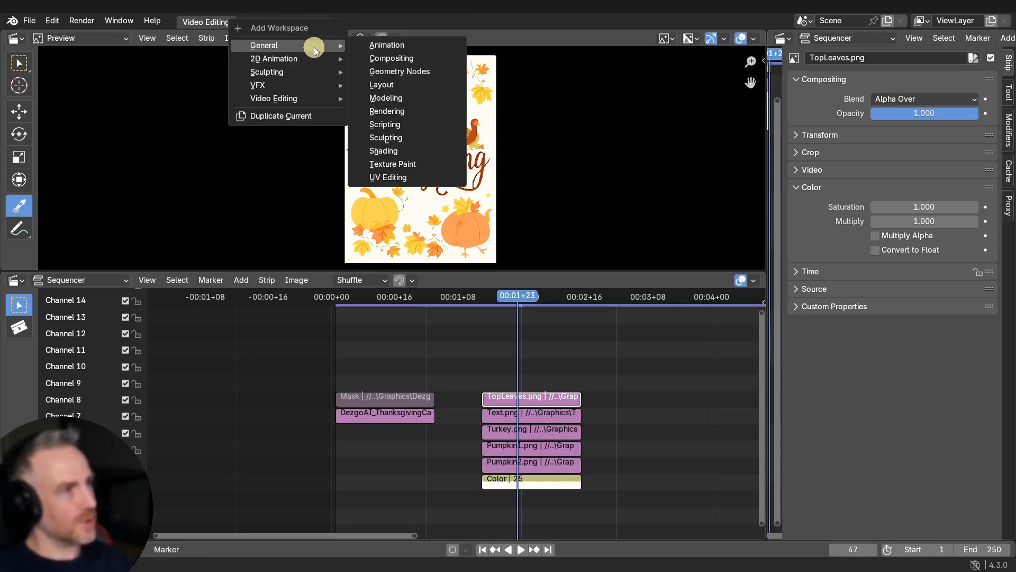
{"action": "left_click", "coordinate": [414, 85]}
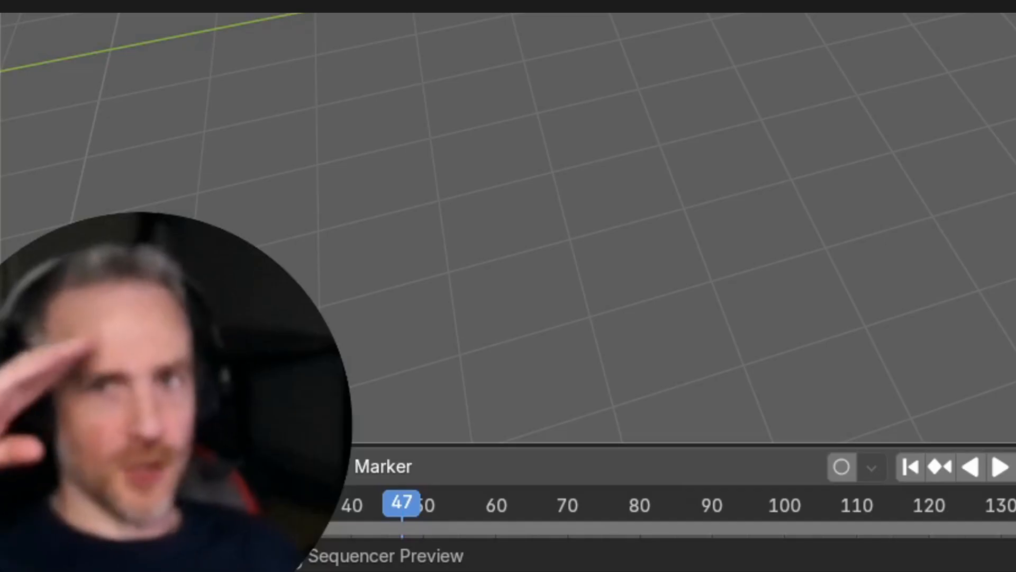
{"action": "key", "text": "a"}
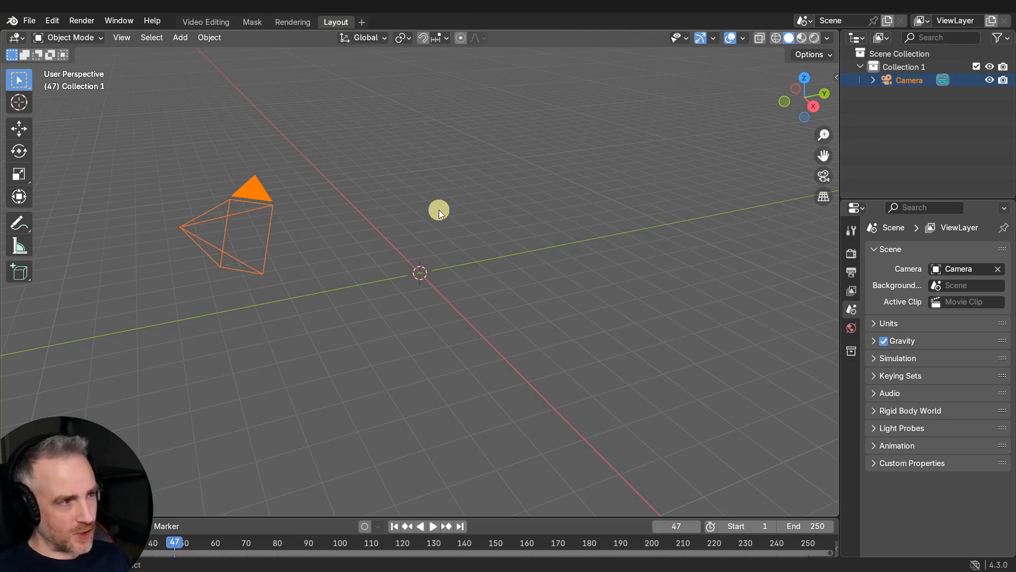
{"action": "key", "text": "x"}
{"action": "left_click", "coordinate": [437, 211]}
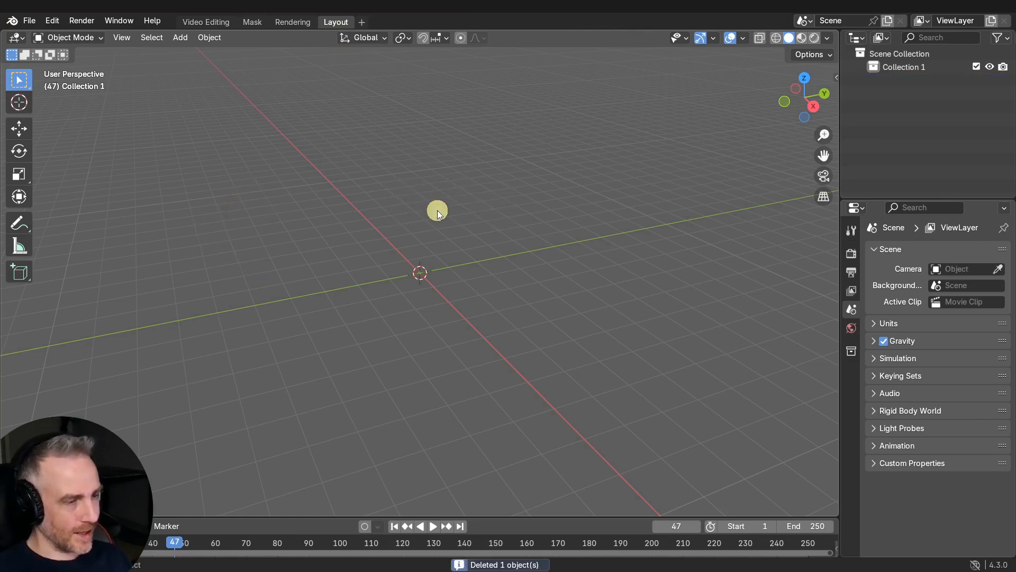
- Import MyCard_01.jpg as a mesh plane using the Emission shader and the Blended render method
{"action": "key", "text": "shift+a"}
{"action": "mouse_move", "coordinate": [355, 318]}
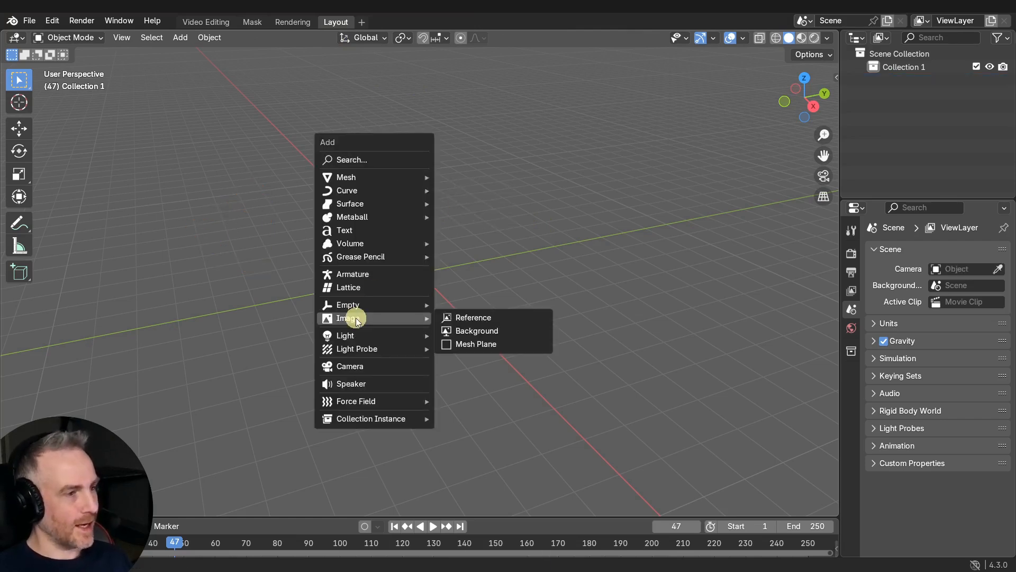
{"action": "left_click", "coordinate": [502, 348]}
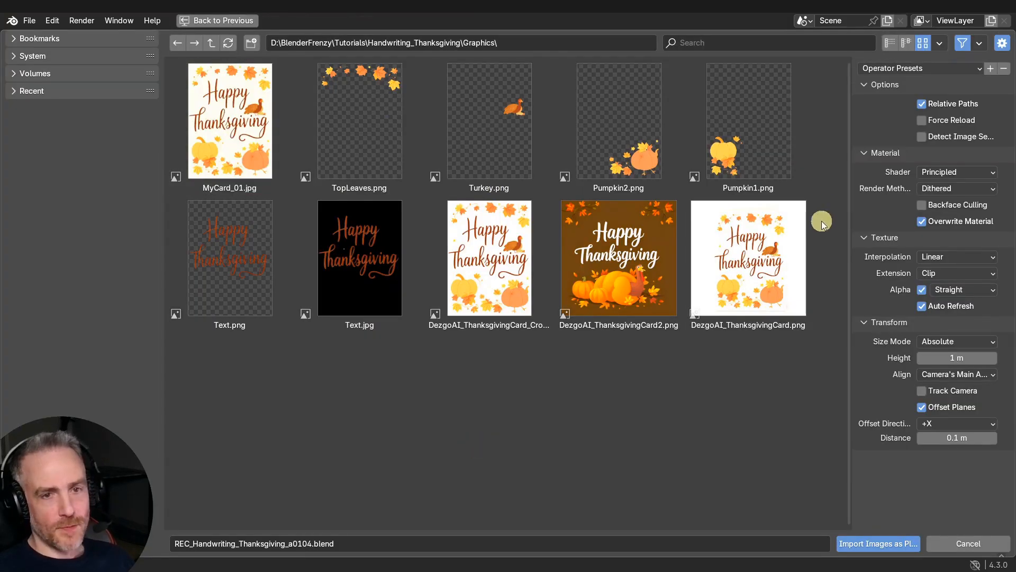
{"action": "left_click", "coordinate": [966, 175]}
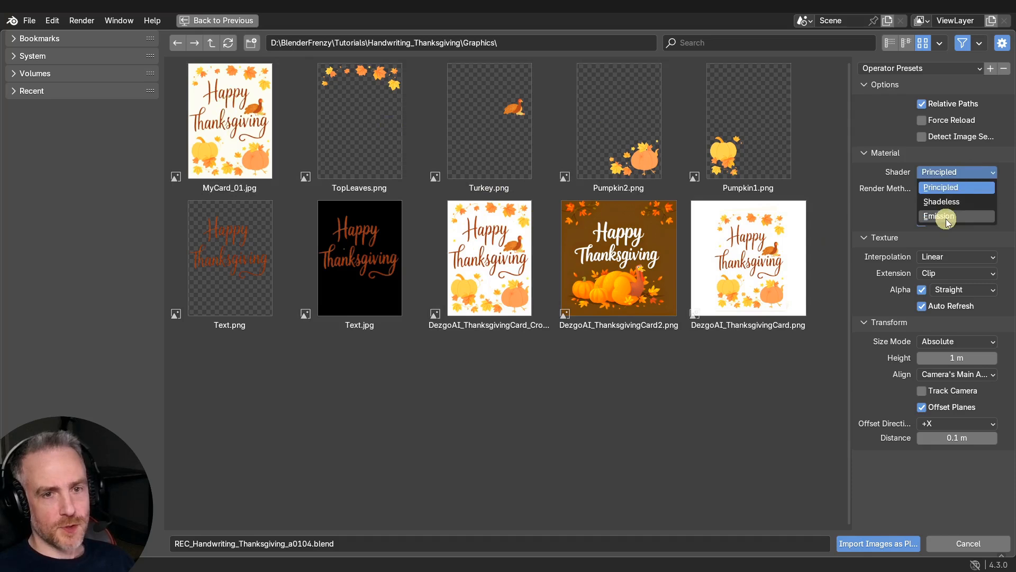
{"action": "left_click", "coordinate": [977, 218]}
{"action": "left_click", "coordinate": [951, 205]}
{"action": "left_click", "coordinate": [942, 236]}
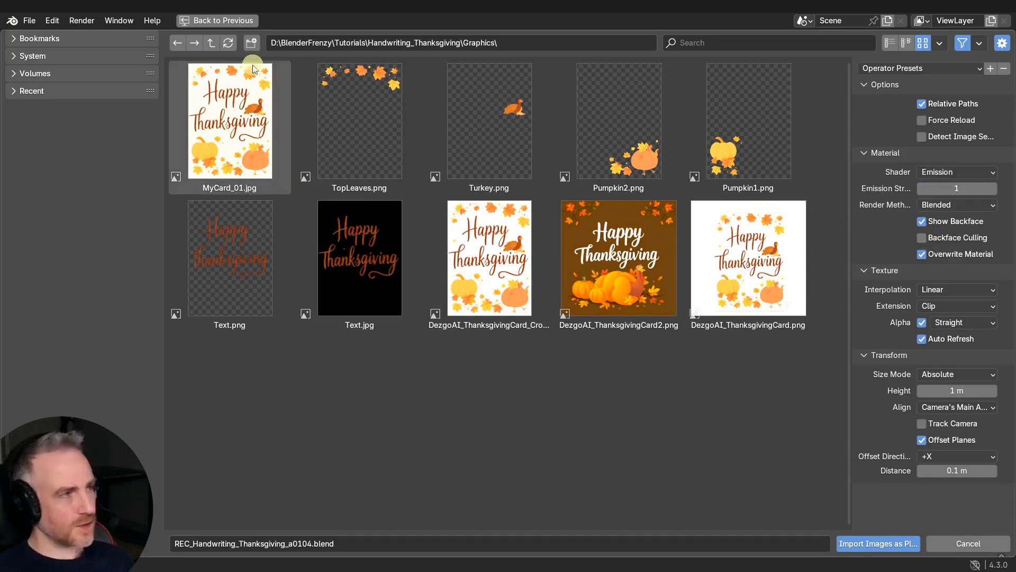
{"action": "double_click", "coordinate": [270, 111]}
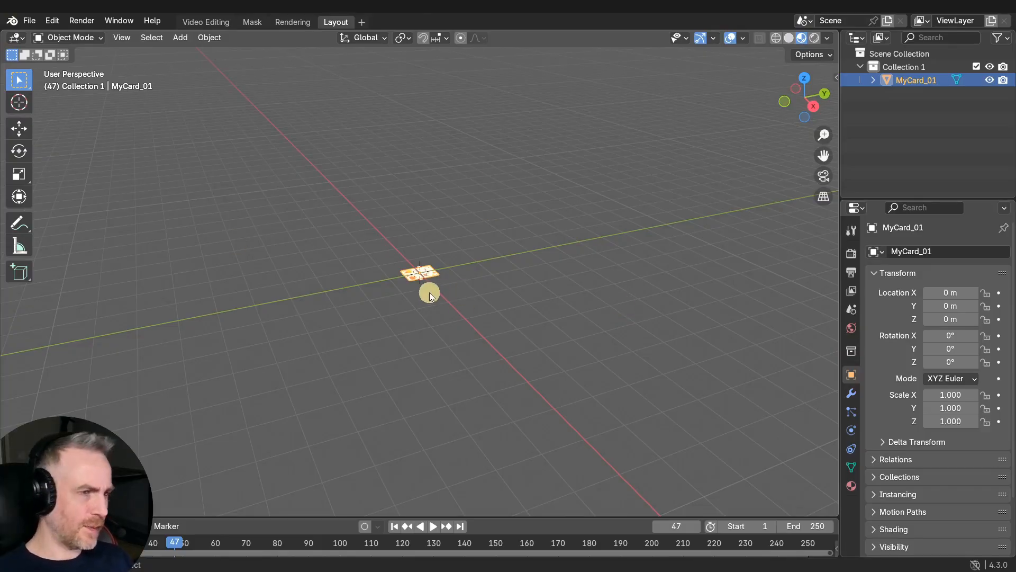
- Show the imported card plane up close in top orthographic view
{"action": "key", "text": "KP_5"}
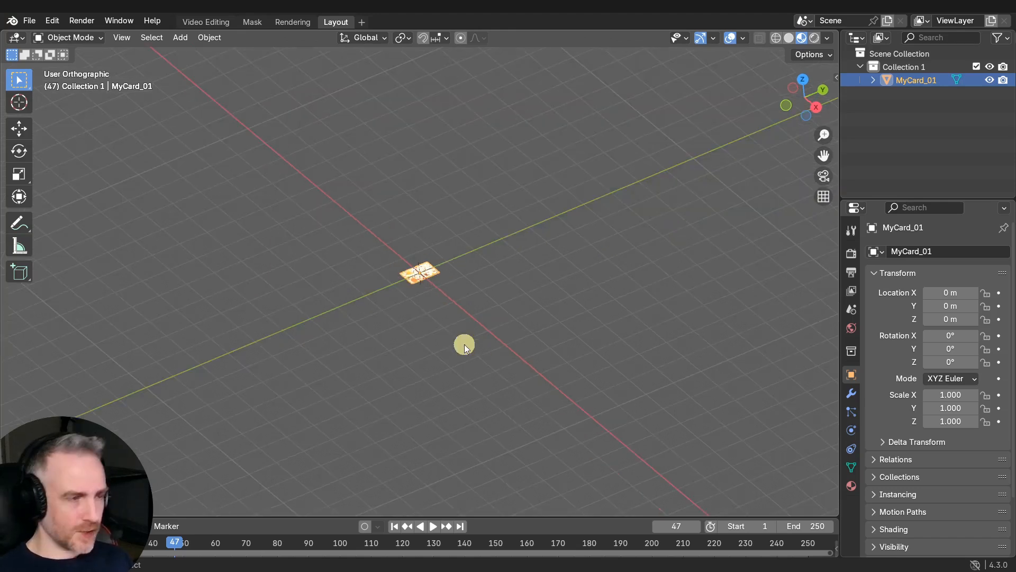
{"action": "key", "text": "KP_7"}
{"action": "scroll", "coordinate": [424, 306], "scroll_direction": "up", "scroll_amount": 5}
{"action": "scroll", "coordinate": [424, 306], "scroll_direction": "up", "scroll_amount": 6}
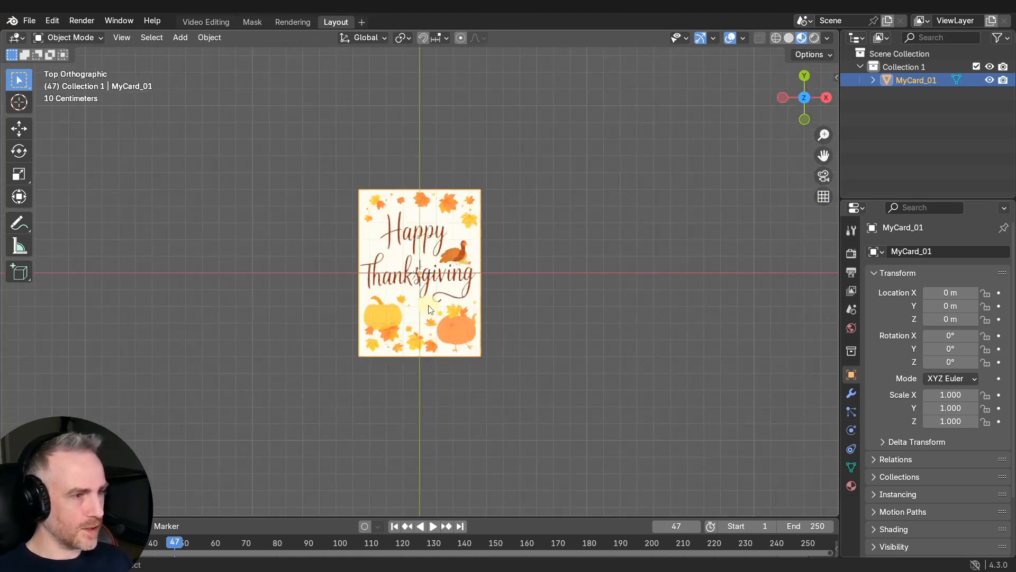
{"action": "scroll", "coordinate": [428, 306], "scroll_direction": "up", "scroll_amount": 1}
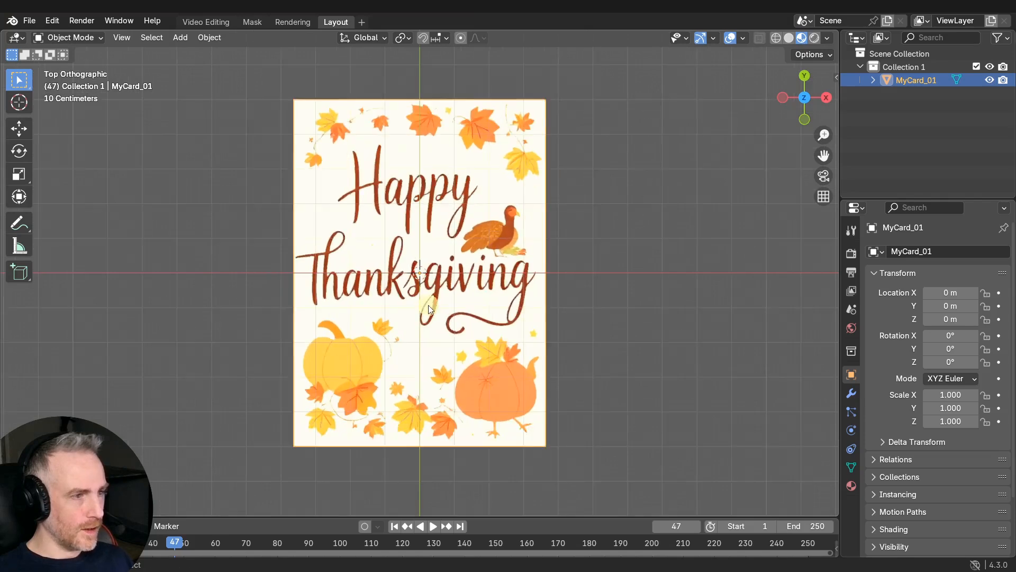
{"action": "middle_click_drag", "start_coordinate": [427, 306], "coordinate": [459, 308], "text": "shift"}
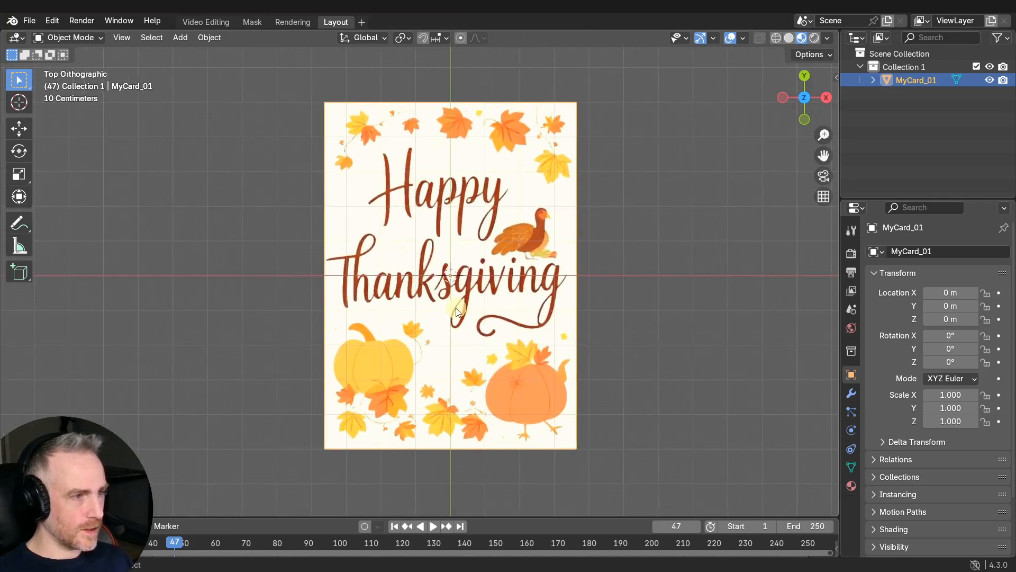
- Hide the grid, 3D cursor and object origins in the viewport overlays
{"action": "left_click", "coordinate": [741, 37]}
{"action": "left_click", "coordinate": [662, 100]}
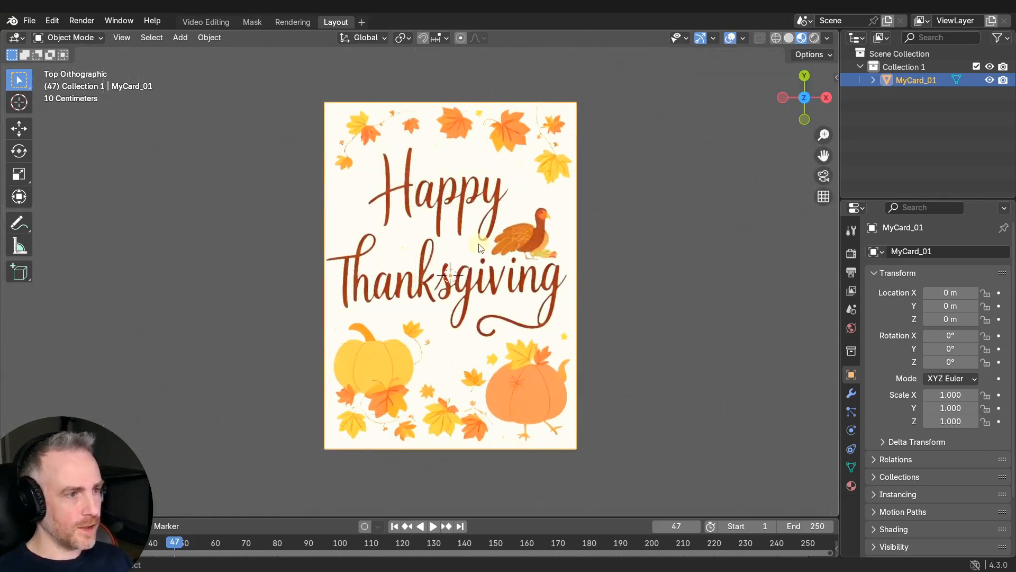
{"action": "left_click", "coordinate": [744, 37]}
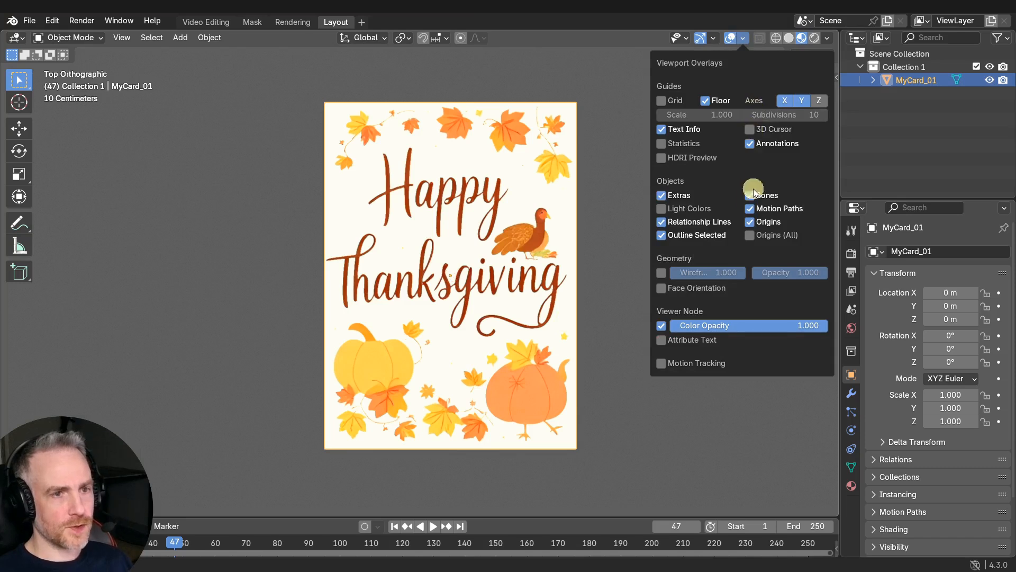
{"action": "left_click", "coordinate": [750, 221]}
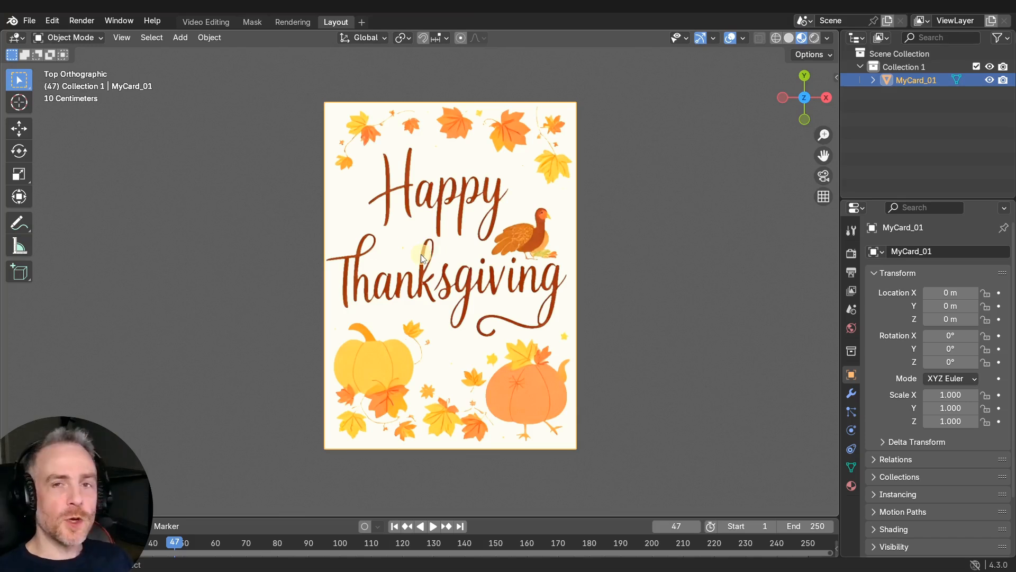
- Add a Bézier curve to the scene over the card image
{"action": "scroll", "coordinate": [398, 193], "scroll_direction": "up", "scroll_amount": 2}
{"action": "middle_click_drag", "start_coordinate": [398, 193], "coordinate": [431, 288], "text": "shift"}
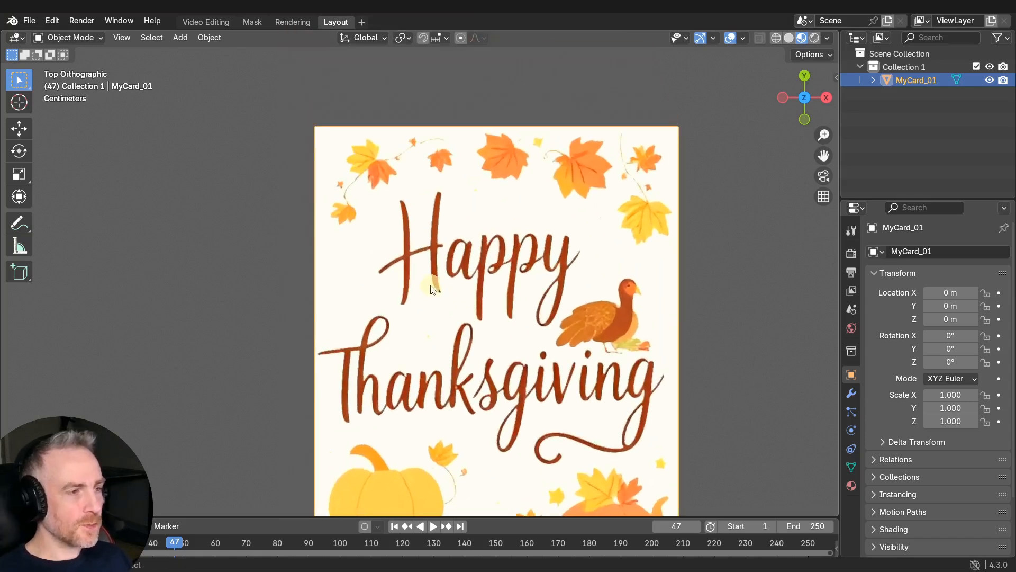
{"action": "scroll", "coordinate": [430, 284], "scroll_direction": "up", "scroll_amount": 2}
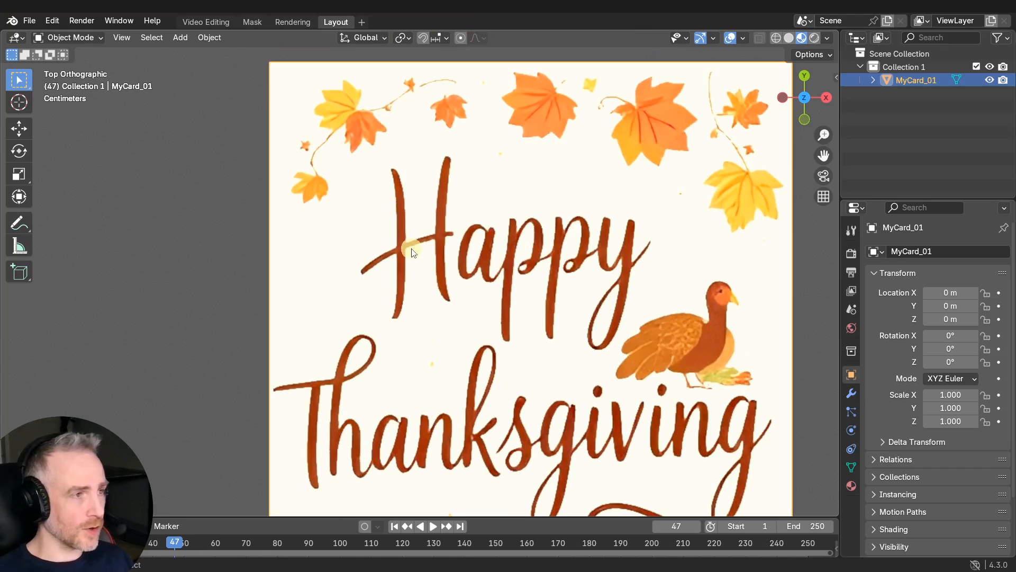
{"action": "scroll", "coordinate": [413, 249], "scroll_direction": "down", "scroll_amount": 3}
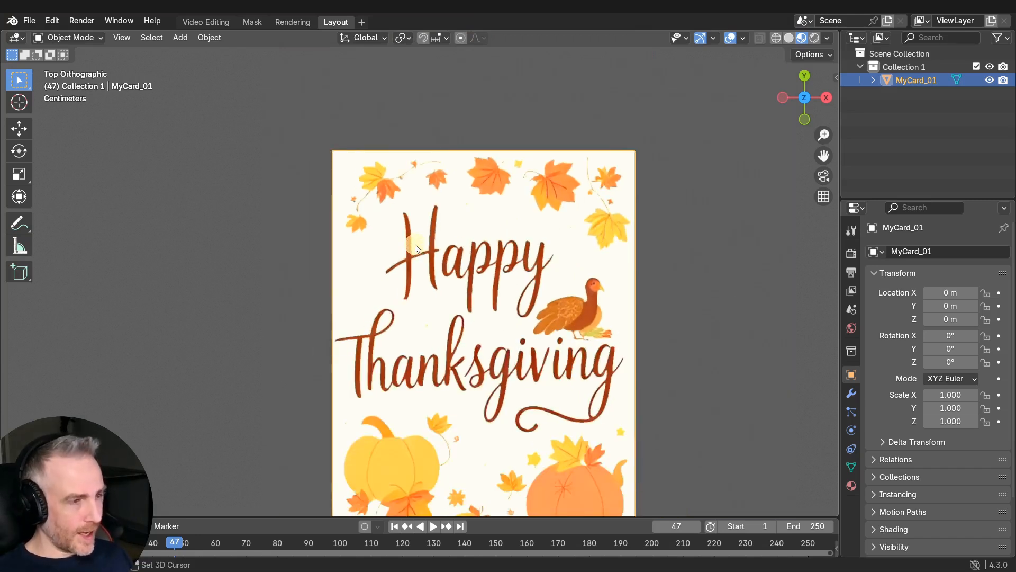
{"action": "key", "text": "shift+a"}
{"action": "mouse_move", "coordinate": [420, 119]}
{"action": "left_click", "coordinate": [461, 117]}
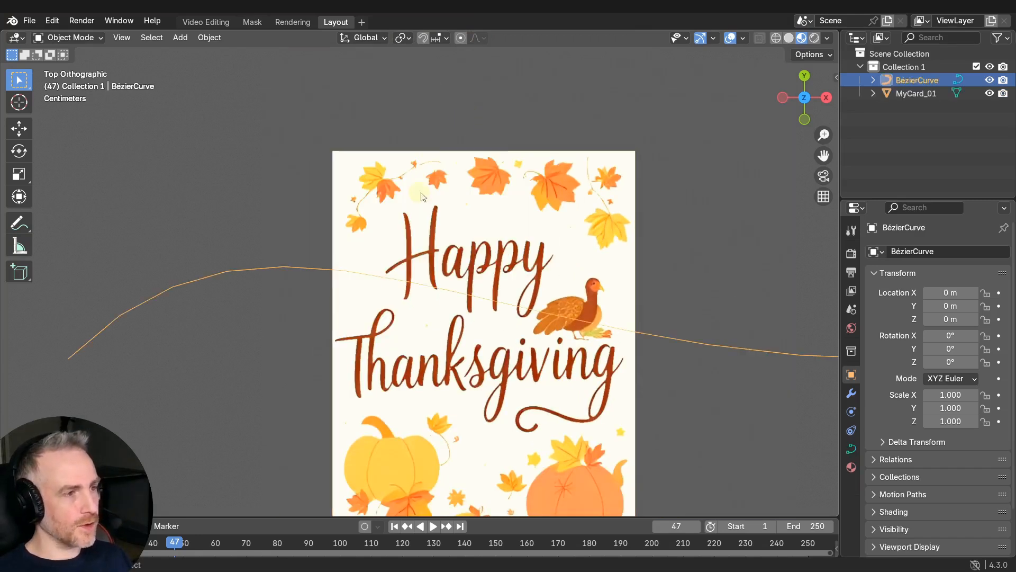
- Put the Bézier curve in Edit Mode and change the selection tool to Tweak
{"action": "scroll", "coordinate": [414, 296], "scroll_direction": "down", "scroll_amount": 3}
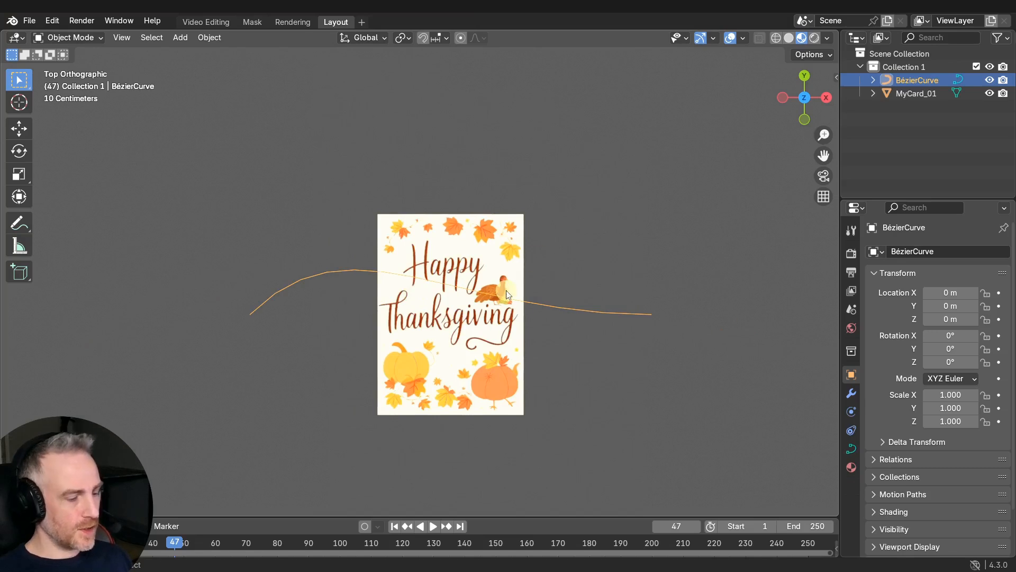
{"action": "key", "text": "Tab"}
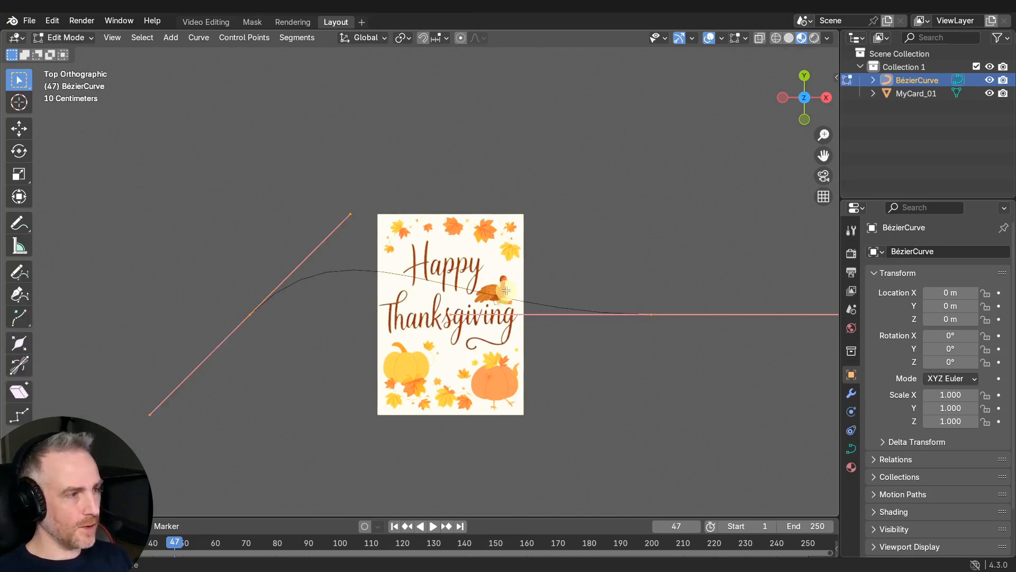
{"action": "left_click_drag", "start_coordinate": [247, 314], "coordinate": [255, 274]}
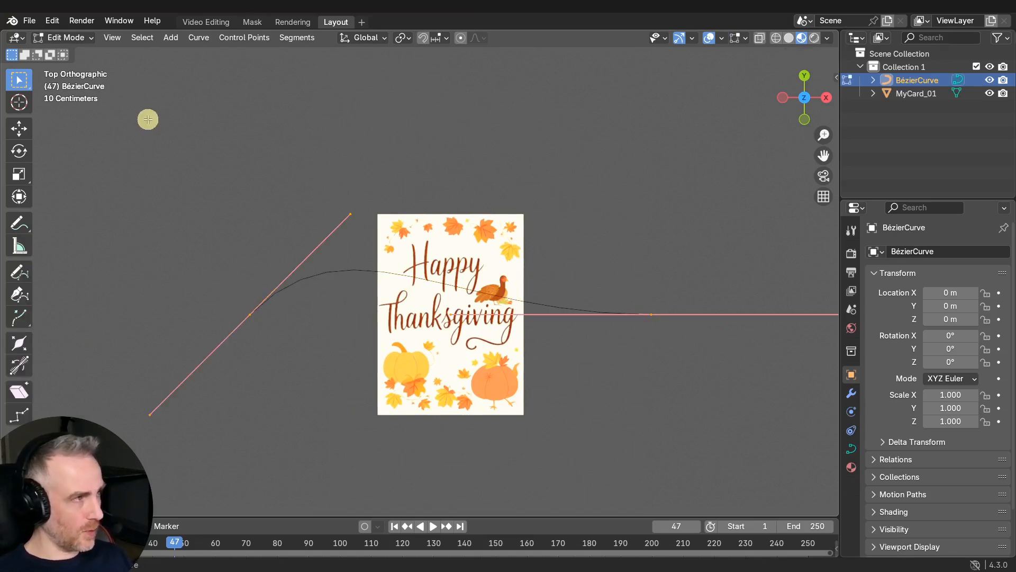
{"action": "left_click_drag", "start_coordinate": [18, 79], "coordinate": [96, 79]}
- Try reshaping the curve by moving both end points and one handle of each
{"action": "left_click_drag", "start_coordinate": [249, 313], "coordinate": [206, 250]}
{"action": "left_click_drag", "start_coordinate": [305, 149], "coordinate": [313, 204]}
{"action": "left_click_drag", "start_coordinate": [653, 313], "coordinate": [682, 333]}
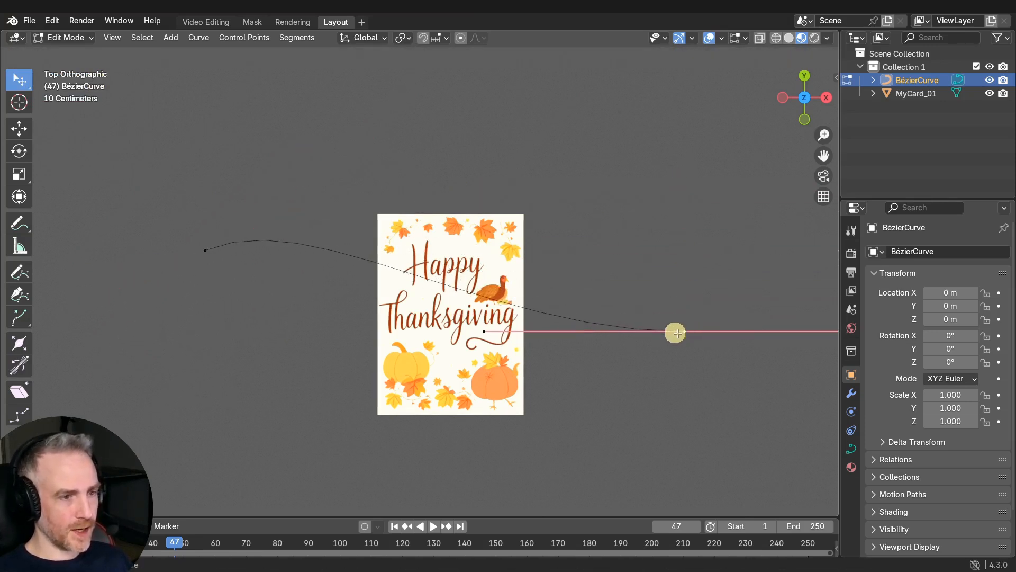
{"action": "left_click_drag", "start_coordinate": [485, 329], "coordinate": [466, 383]}
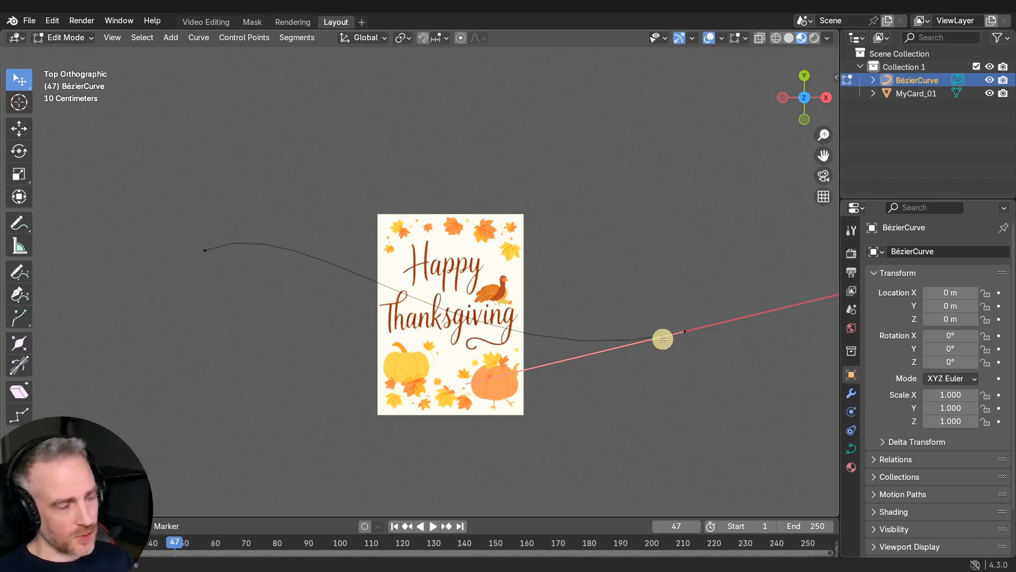
{"action": "left_click", "coordinate": [205, 249]}
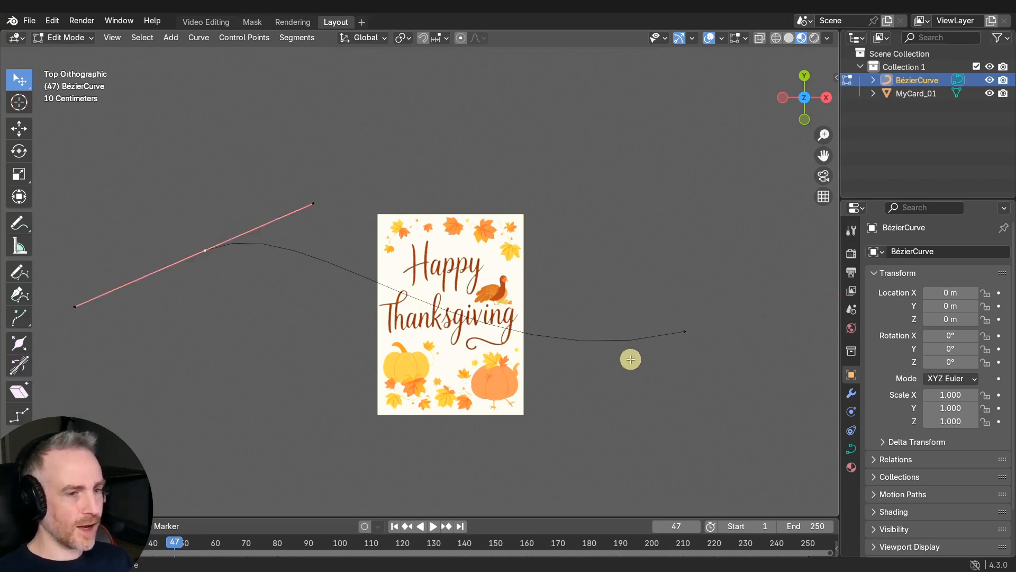
{"action": "left_click", "coordinate": [684, 332]}
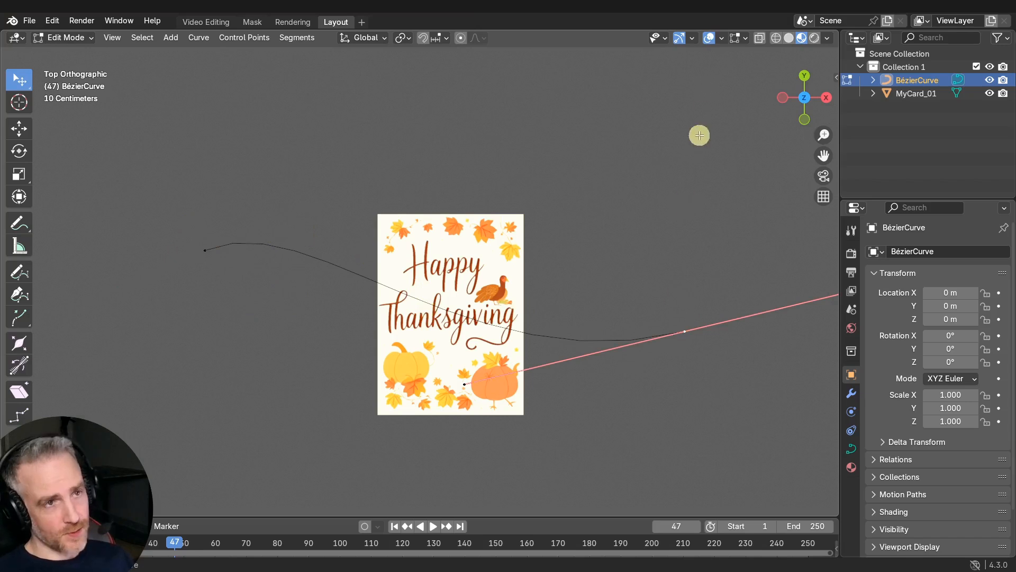
- Display the curve's normals to check its direction, and shift both end points slightly
{"action": "left_click", "coordinate": [745, 39]}
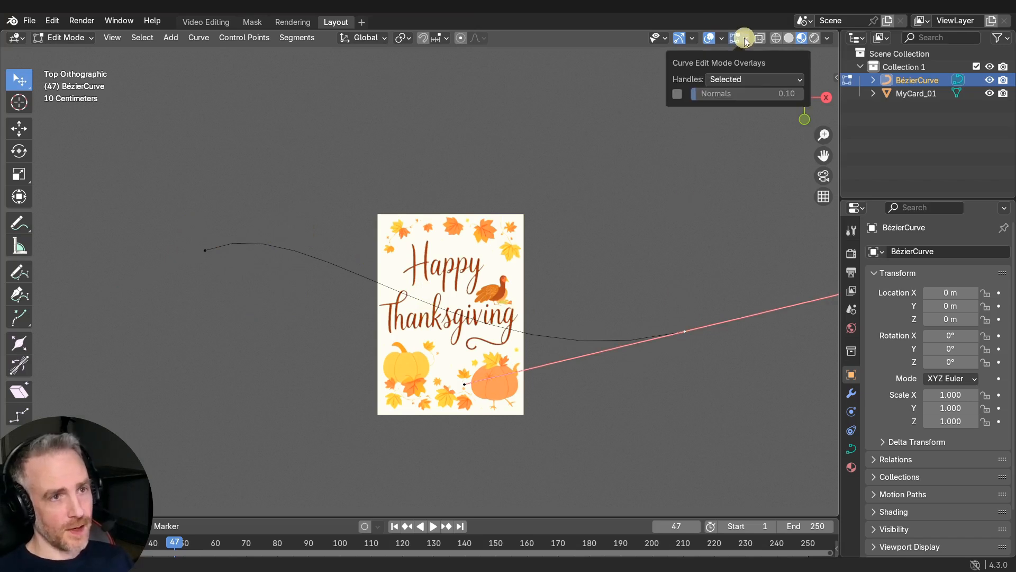
{"action": "left_click", "coordinate": [677, 94]}
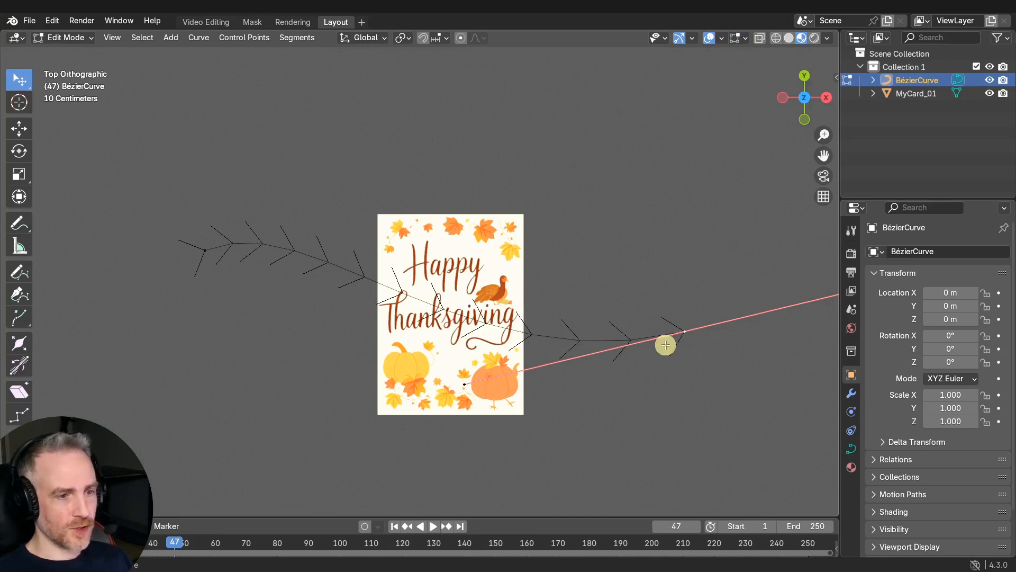
{"action": "left_click_drag", "start_coordinate": [678, 330], "coordinate": [708, 316]}
{"action": "left_click", "coordinate": [205, 253]}
{"action": "left_click_drag", "start_coordinate": [205, 253], "coordinate": [203, 250]}
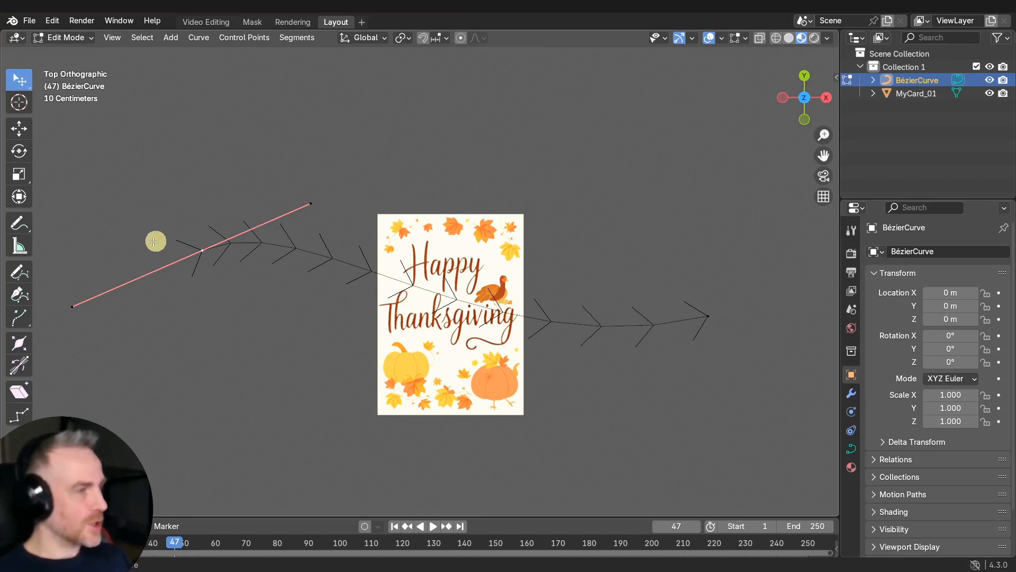
- Move the curve's start point to the top of the H's first stroke and its end point to that stroke's bottom
{"action": "key", "text": "g"}
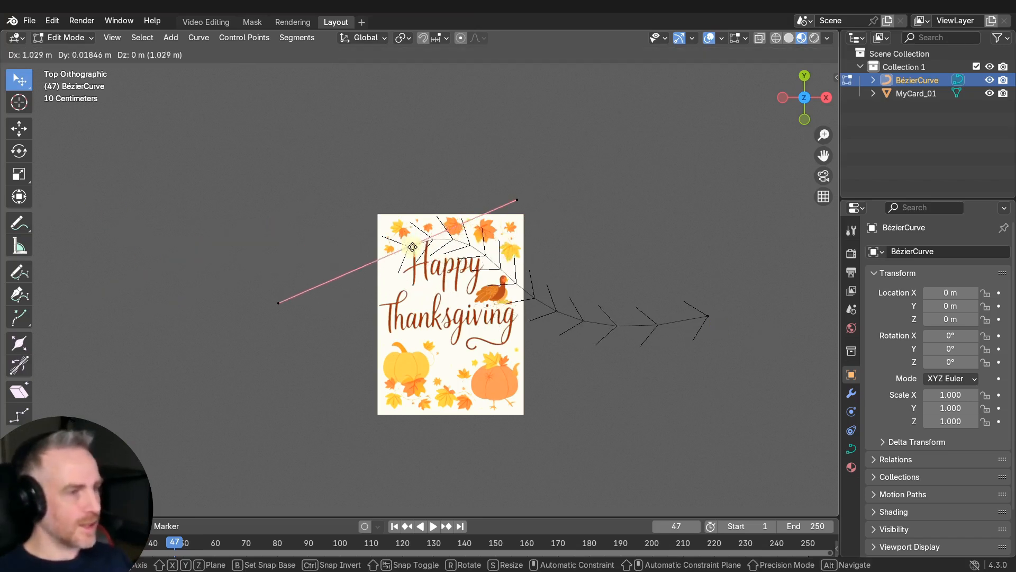
{"action": "left_click", "coordinate": [414, 245]}
{"action": "scroll", "coordinate": [407, 212], "scroll_direction": "up", "scroll_amount": 5}
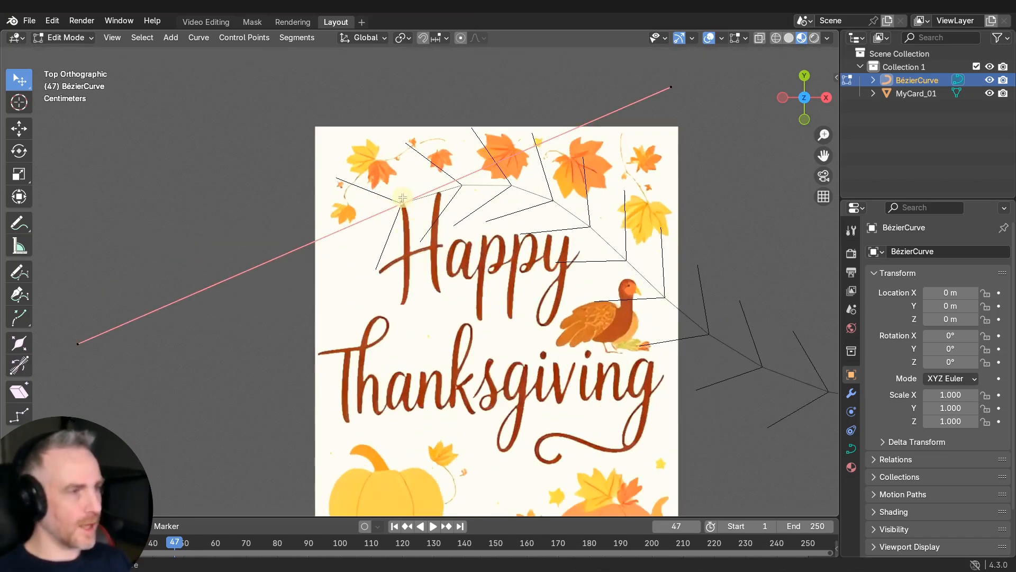
{"action": "scroll", "coordinate": [403, 206], "scroll_direction": "down", "scroll_amount": 4}
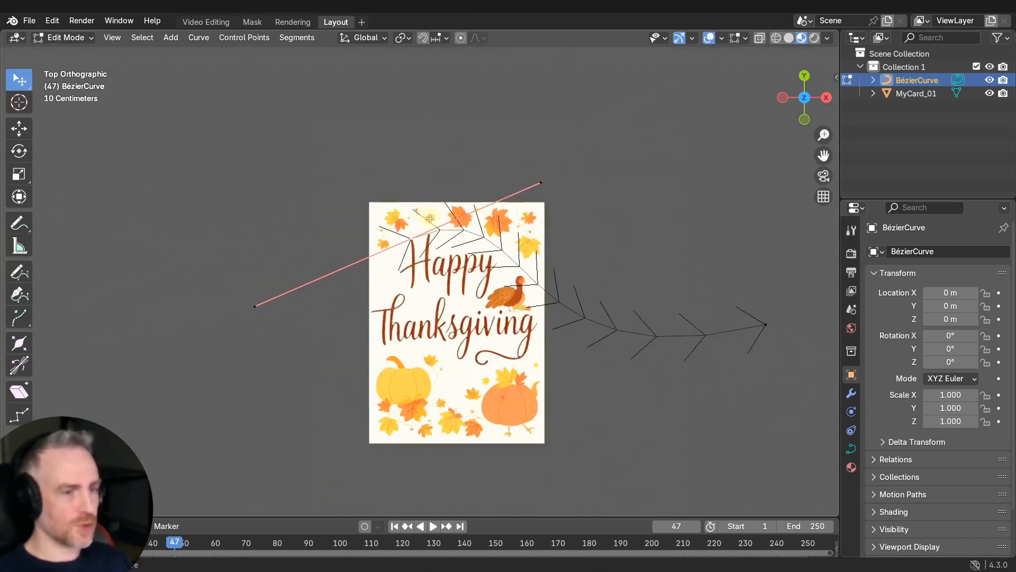
{"action": "left_click_drag", "start_coordinate": [765, 323], "coordinate": [411, 286]}
{"action": "scroll", "coordinate": [411, 286], "scroll_direction": "up", "scroll_amount": 3}
{"action": "scroll", "coordinate": [423, 296], "scroll_direction": "down", "scroll_amount": 3}
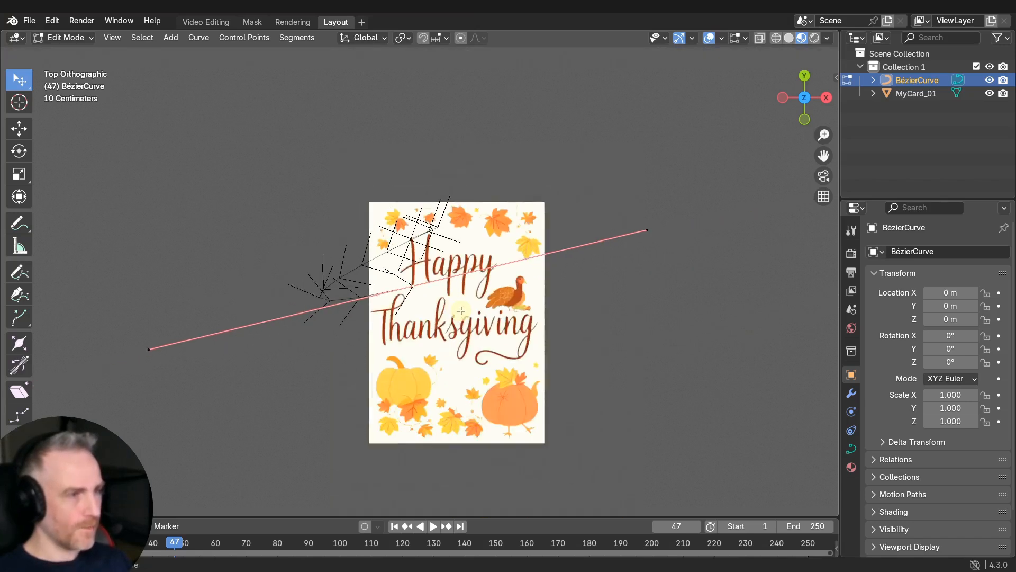
{"action": "scroll", "coordinate": [460, 310], "scroll_direction": "up", "scroll_amount": 2}
{"action": "scroll", "coordinate": [459, 311], "scroll_direction": "down", "scroll_amount": 2}
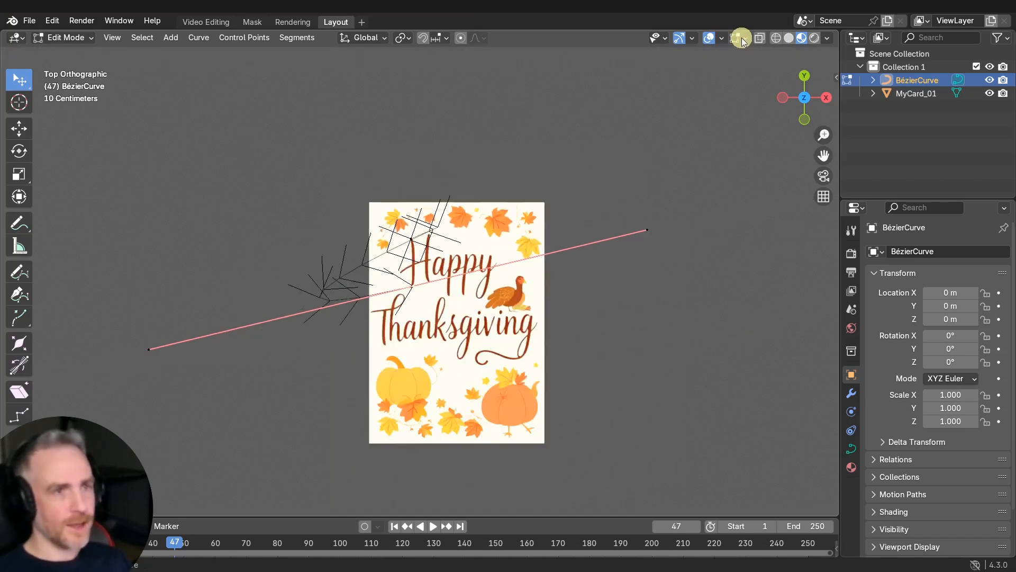
- Hide the curve normals and pull both handles of the lower end point in close to it
{"action": "left_click", "coordinate": [741, 37]}
{"action": "left_click", "coordinate": [680, 94]}
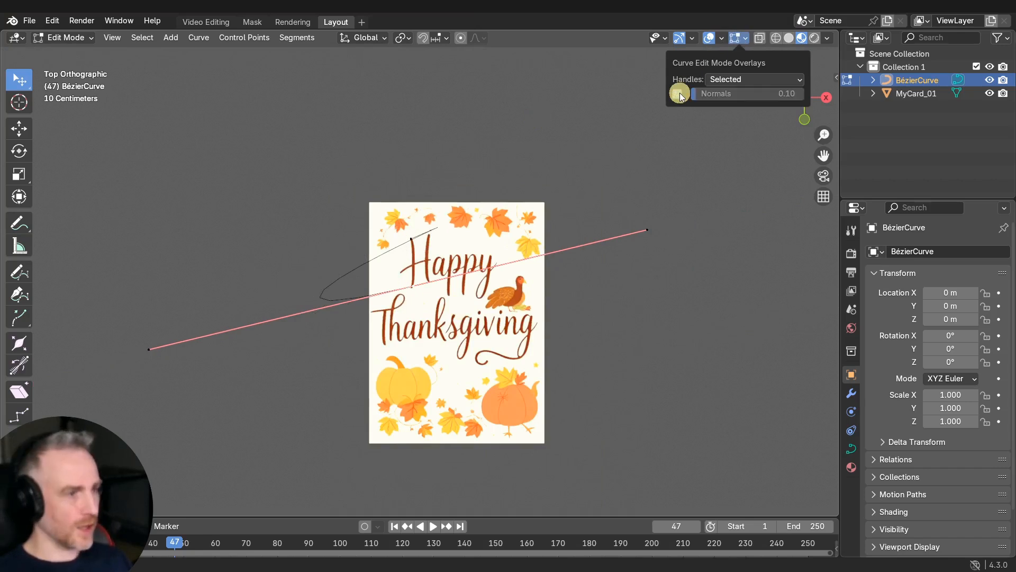
{"action": "scroll", "coordinate": [427, 275], "scroll_direction": "up", "scroll_amount": 2}
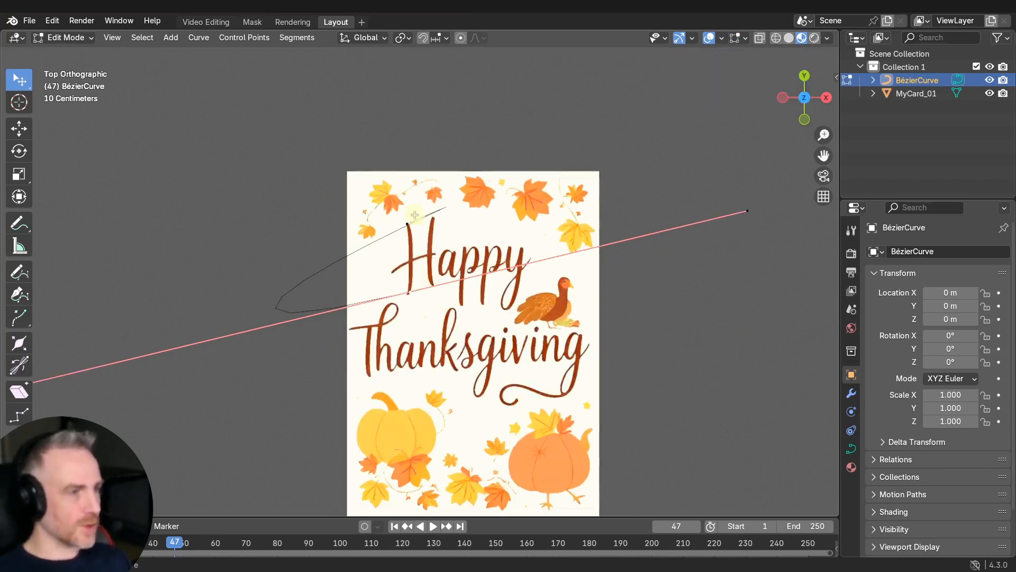
{"action": "scroll", "coordinate": [464, 234], "scroll_direction": "down", "scroll_amount": 1}
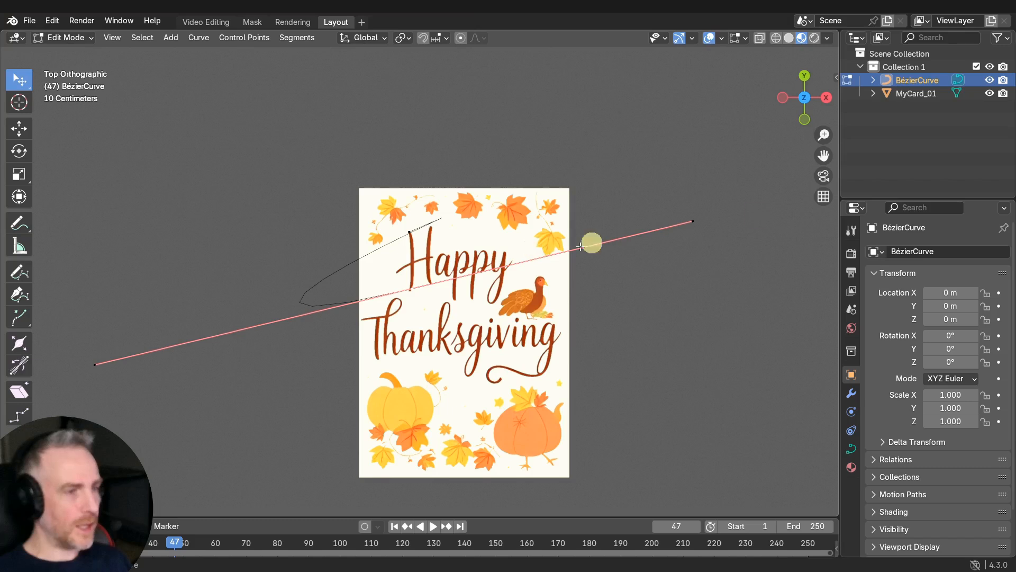
{"action": "left_click_drag", "start_coordinate": [693, 221], "coordinate": [422, 287]}
{"action": "left_click_drag", "start_coordinate": [96, 365], "coordinate": [400, 298]}
- Select the curve's upper point and set the Edit Mode overlay to show all handles
{"action": "left_click", "coordinate": [410, 231]}
{"action": "scroll", "coordinate": [411, 231], "scroll_direction": "up", "scroll_amount": 3}
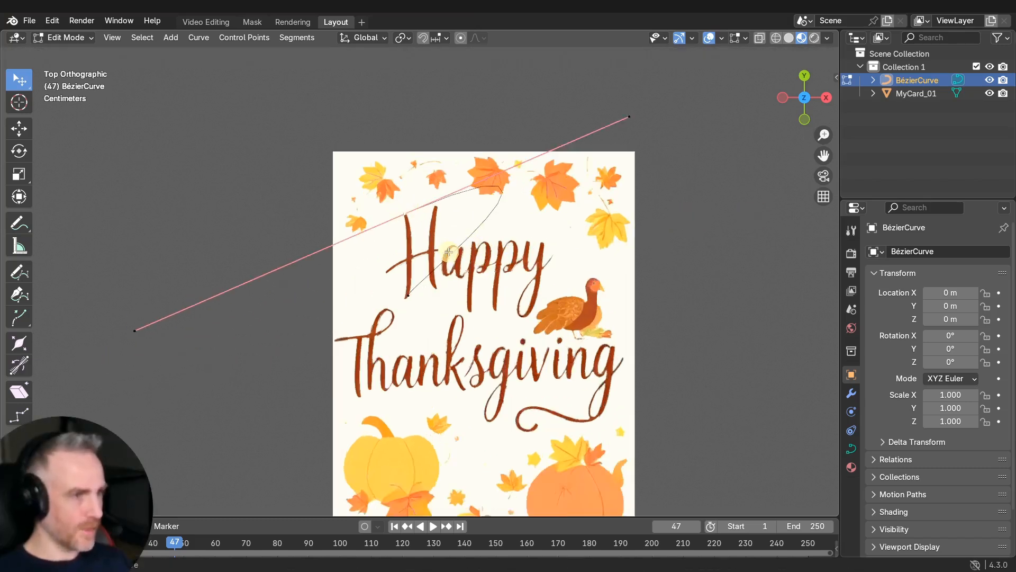
{"action": "scroll", "coordinate": [411, 231], "scroll_direction": "down", "scroll_amount": 1}
{"action": "left_click", "coordinate": [736, 38]}
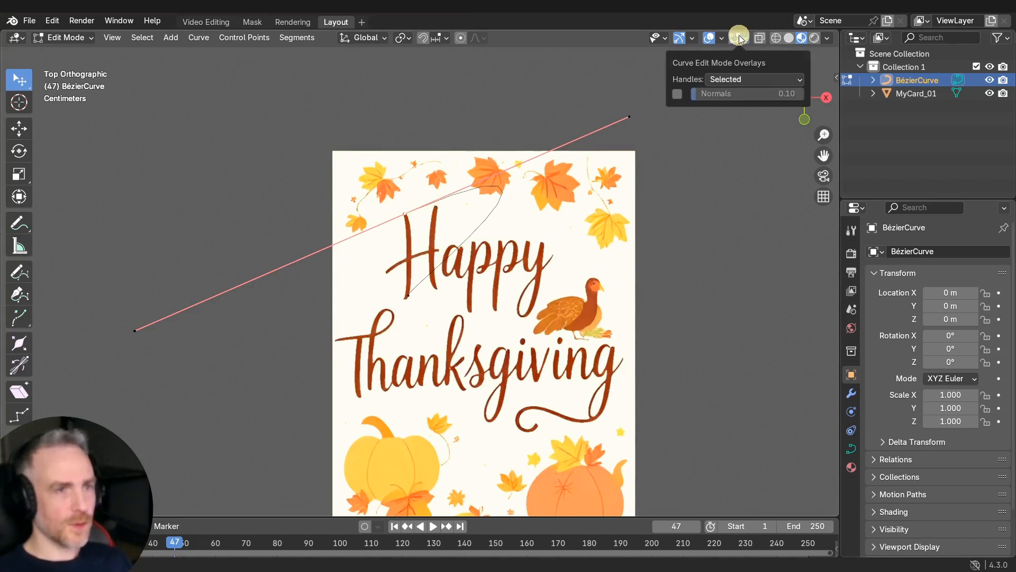
{"action": "left_click", "coordinate": [755, 81]}
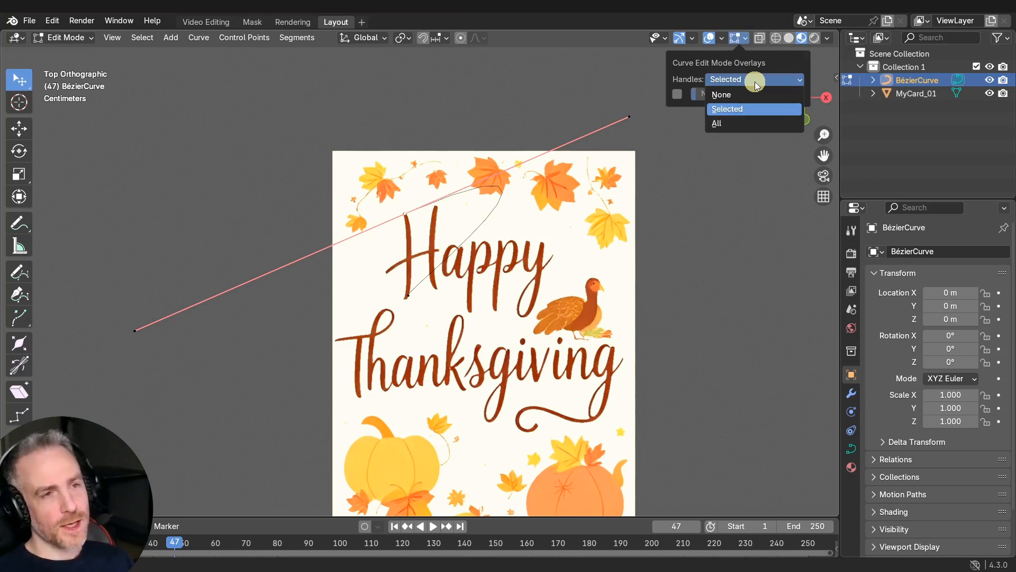
{"action": "left_click", "coordinate": [736, 125]}
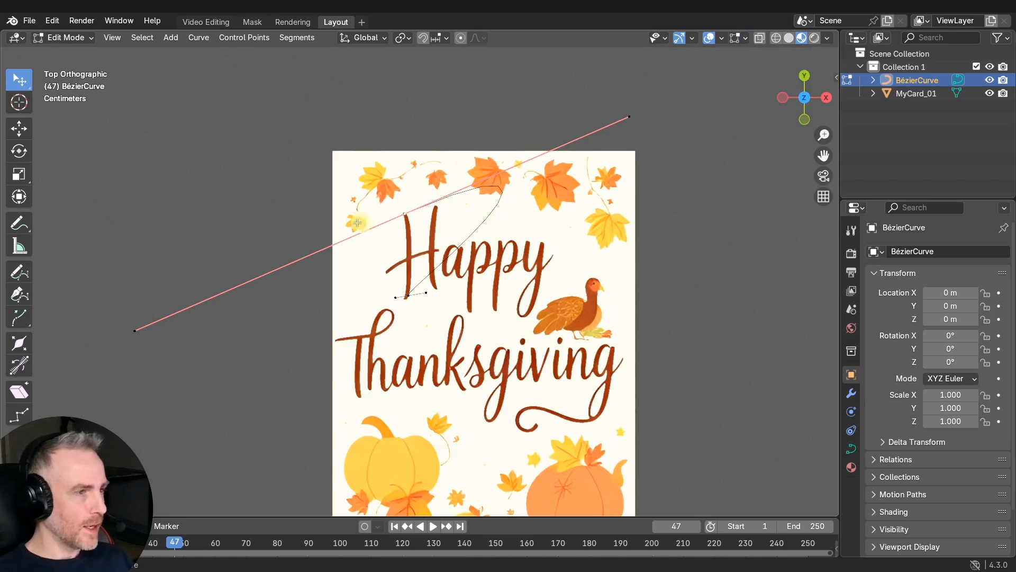
- Select both handles of the upper point and scale them down to short handles near the H
{"action": "left_click", "coordinate": [396, 297]}
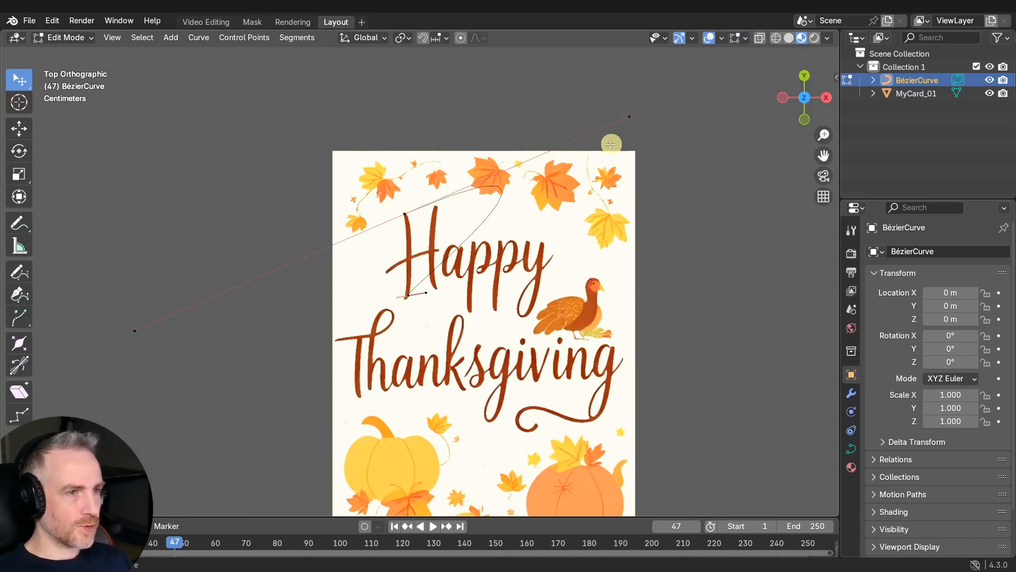
{"action": "left_click", "coordinate": [630, 115]}
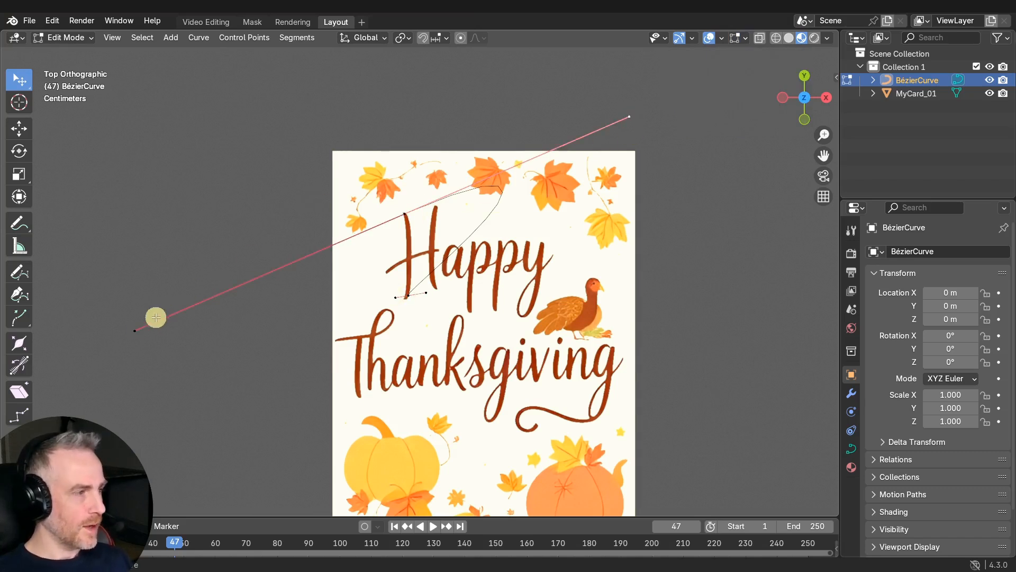
{"action": "left_click", "coordinate": [135, 330], "text": "shift"}
{"action": "key", "text": "s"}
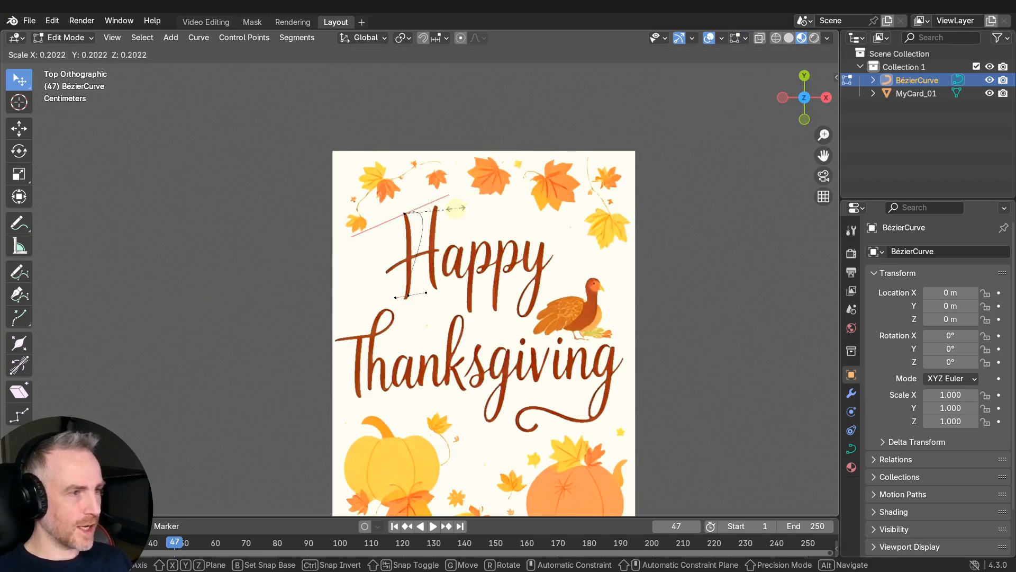
{"action": "left_click", "coordinate": [415, 222]}
- Place the lower end point on the stroke's tip and angle the handles so the curve follows the H's first stroke
{"action": "scroll", "coordinate": [411, 263], "scroll_direction": "up", "scroll_amount": 5}
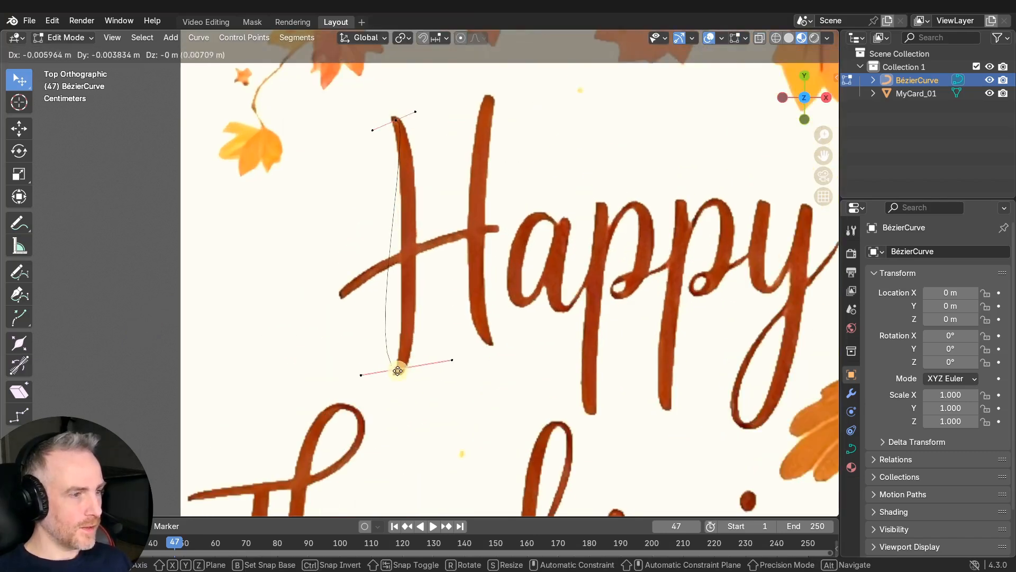
{"action": "left_click_drag", "start_coordinate": [361, 371], "coordinate": [409, 335]}
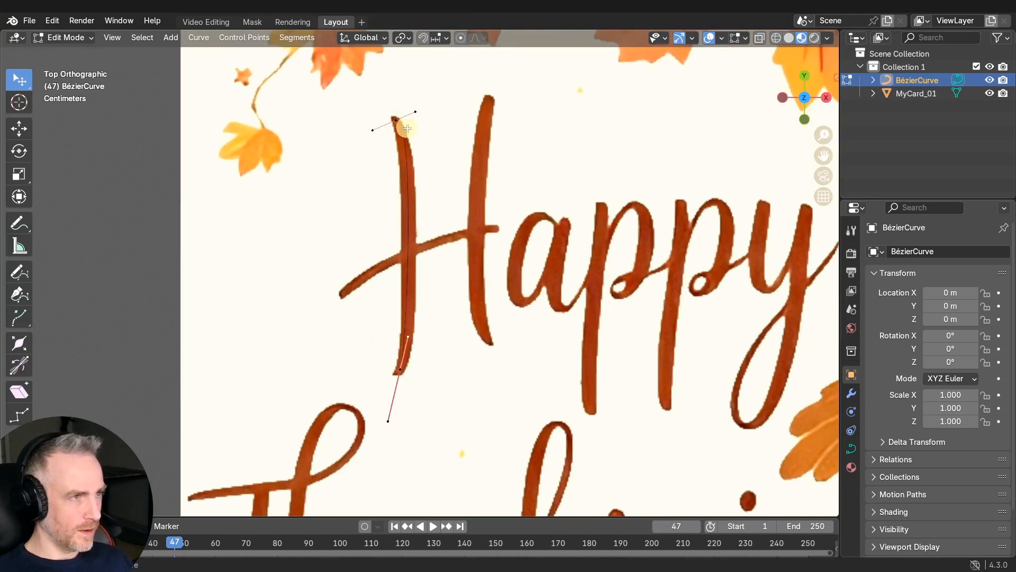
{"action": "left_click_drag", "start_coordinate": [396, 120], "coordinate": [417, 136]}
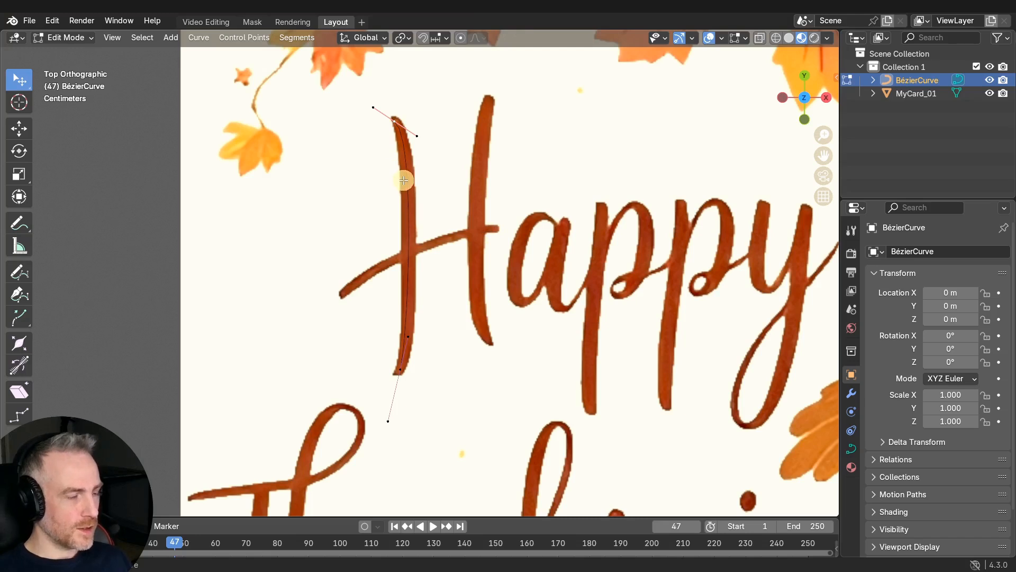
- Duplicate the finished stroke curve, place the copy along the H's second vertical stroke, and put it in Edit Mode
{"action": "key", "text": "Tab"}
{"action": "key", "text": "shift+d"}
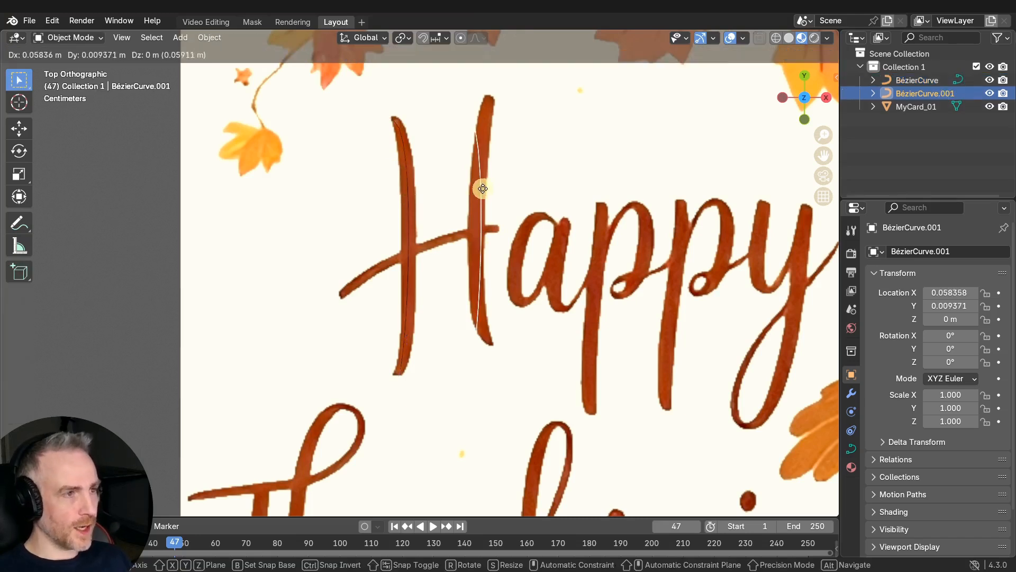
{"action": "left_click", "coordinate": [500, 180]}
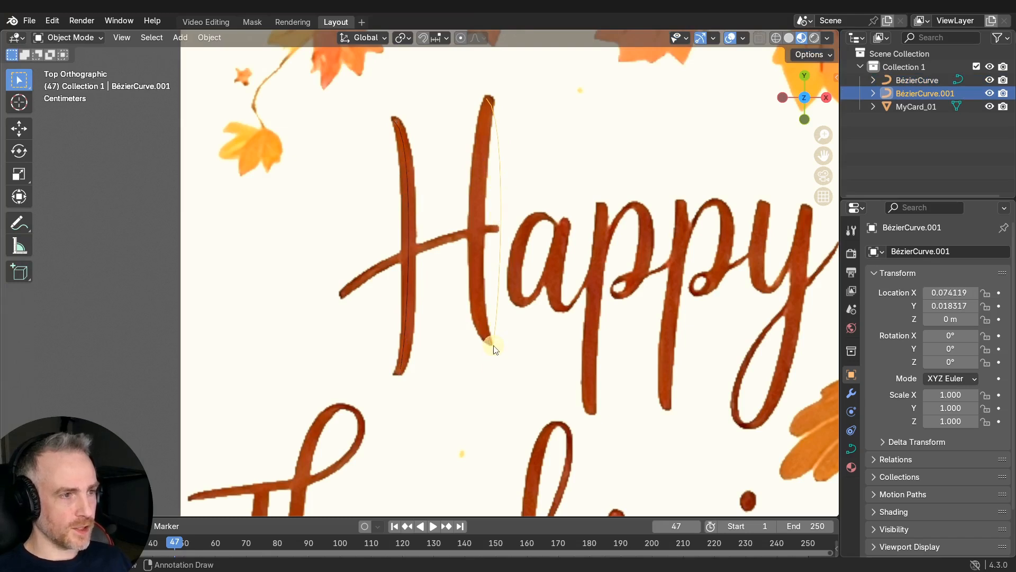
{"action": "key", "text": "Tab"}
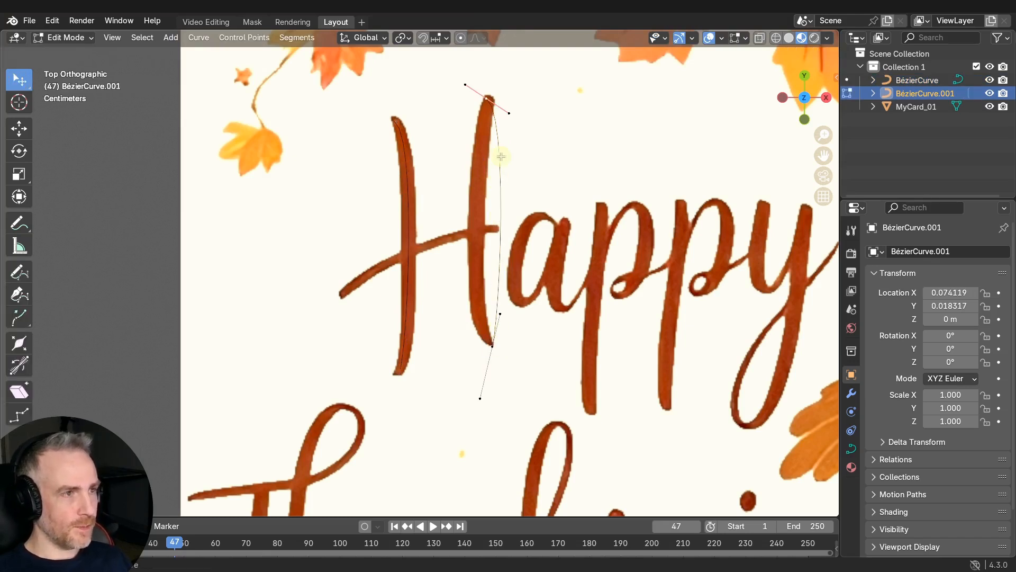
- Angle the handles at both ends of the copied curve to follow the H's second vertical stroke, and leave Edit Mode
{"action": "left_click_drag", "start_coordinate": [509, 116], "coordinate": [481, 138]}
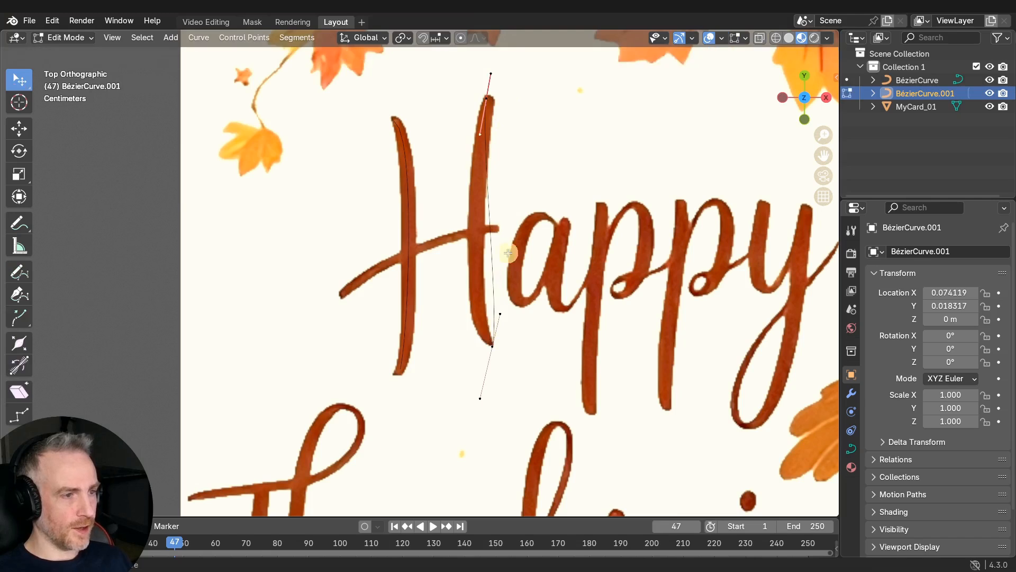
{"action": "left_click_drag", "start_coordinate": [498, 314], "coordinate": [465, 291]}
{"action": "key", "text": "Tab"}
- Duplicate the second stroke's curve, place the copy's upper point at the start of the H's crossbar, and put it in Edit Mode
{"action": "key", "text": "shift+d"}
{"action": "left_click", "coordinate": [376, 261]}
{"action": "key", "text": "g"}
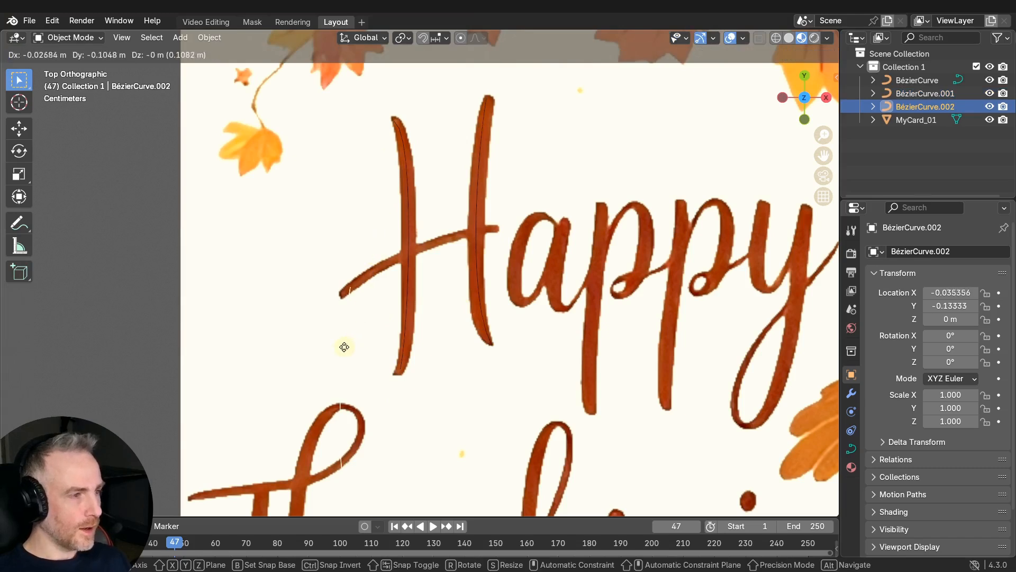
{"action": "left_click", "coordinate": [339, 294]}
{"action": "key", "text": "Tab"}
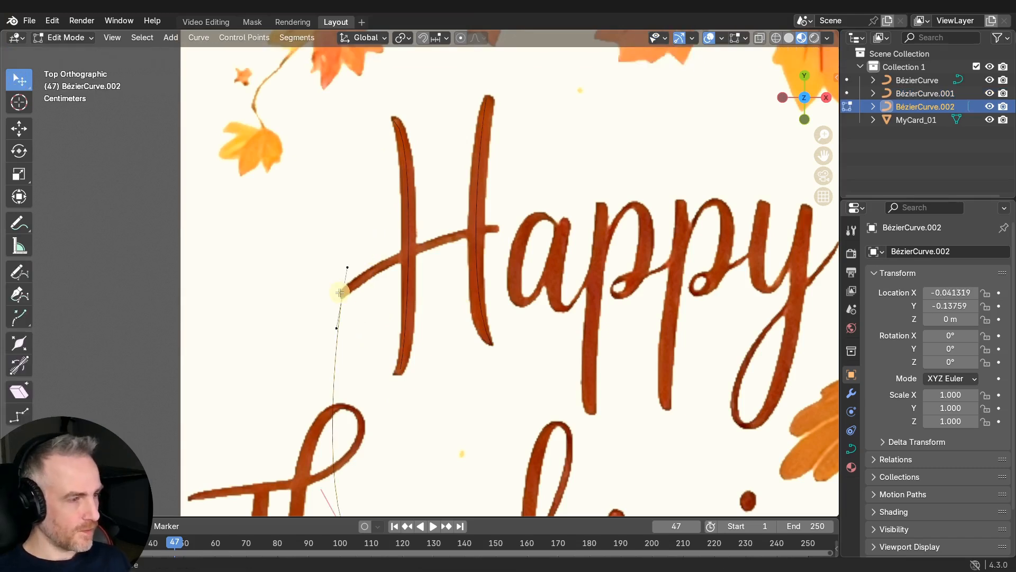
- Move the copy's other end point to the crossbar's far tip and angle the handles along the crossbar
{"action": "scroll", "coordinate": [341, 296], "scroll_direction": "down", "scroll_amount": 2}
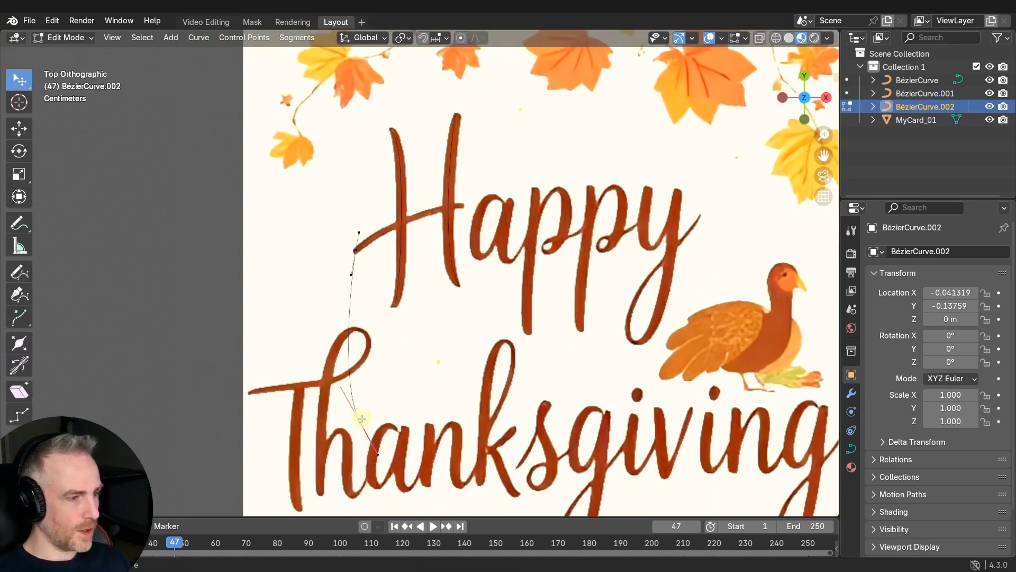
{"action": "key", "text": "g"}
{"action": "left_click", "coordinate": [462, 203]}
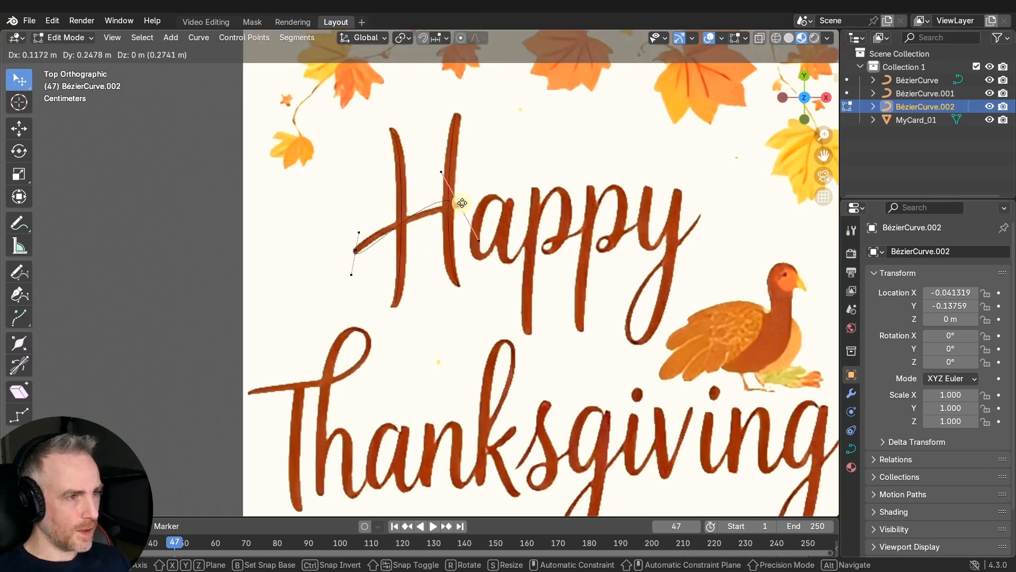
{"action": "scroll", "coordinate": [457, 229], "scroll_direction": "up", "scroll_amount": 3}
{"action": "left_click_drag", "start_coordinate": [453, 159], "coordinate": [447, 186]}
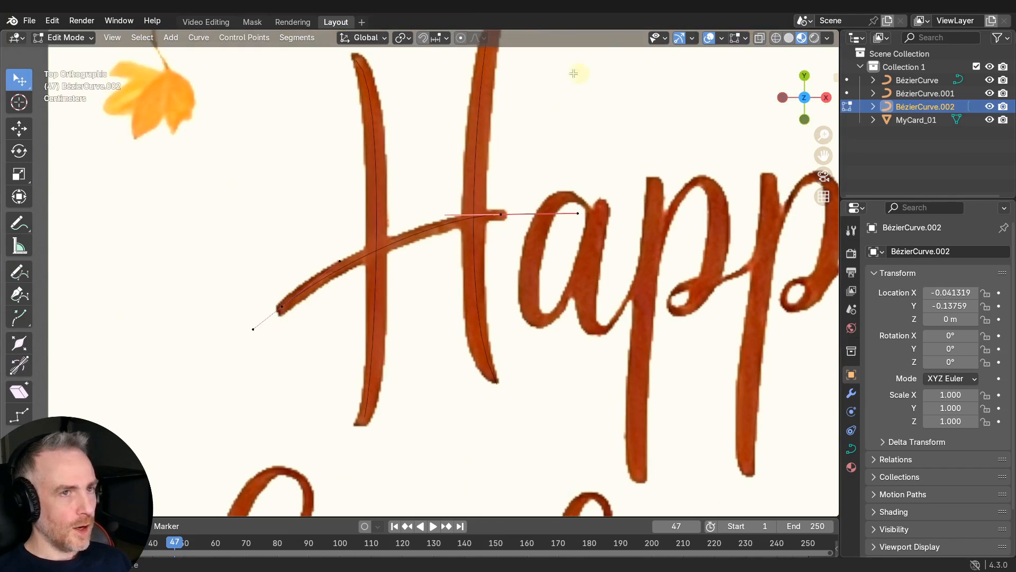
- Show the curve normals overlay and put all three H curves in Edit Mode together
{"action": "left_click", "coordinate": [745, 37]}
{"action": "left_click", "coordinate": [678, 94]}
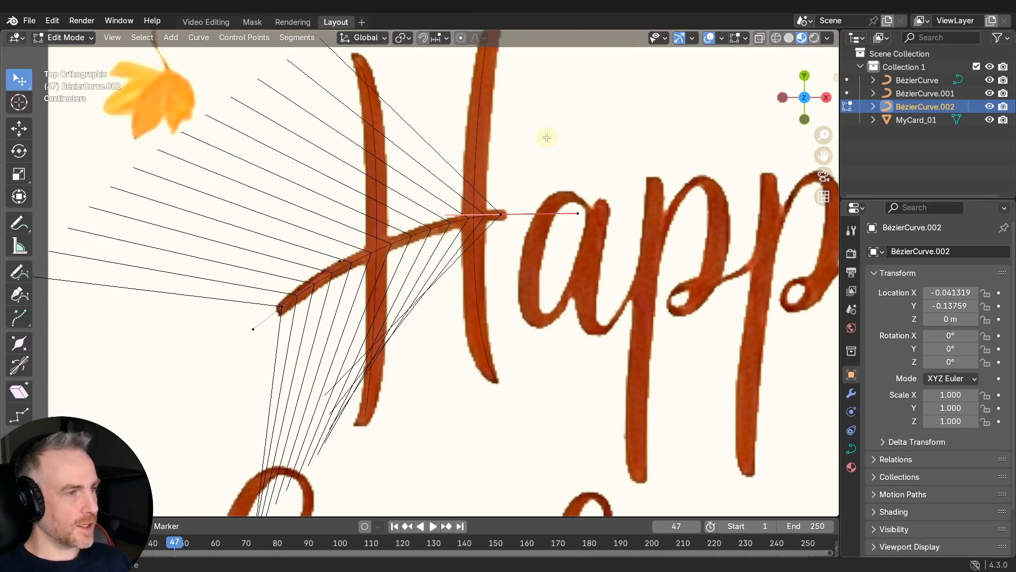
{"action": "key", "text": "Tab"}
{"action": "left_click_drag", "start_coordinate": [318, 148], "coordinate": [505, 299]}
{"action": "key", "text": "Tab"}
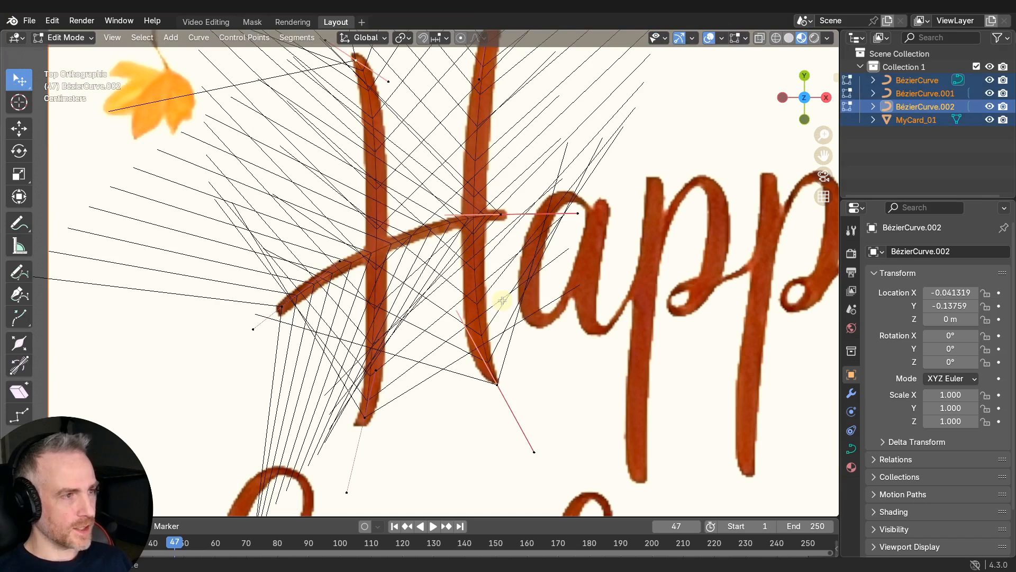
- Set the displayed length of the curve normals to 0.01
{"action": "left_click", "coordinate": [742, 37]}
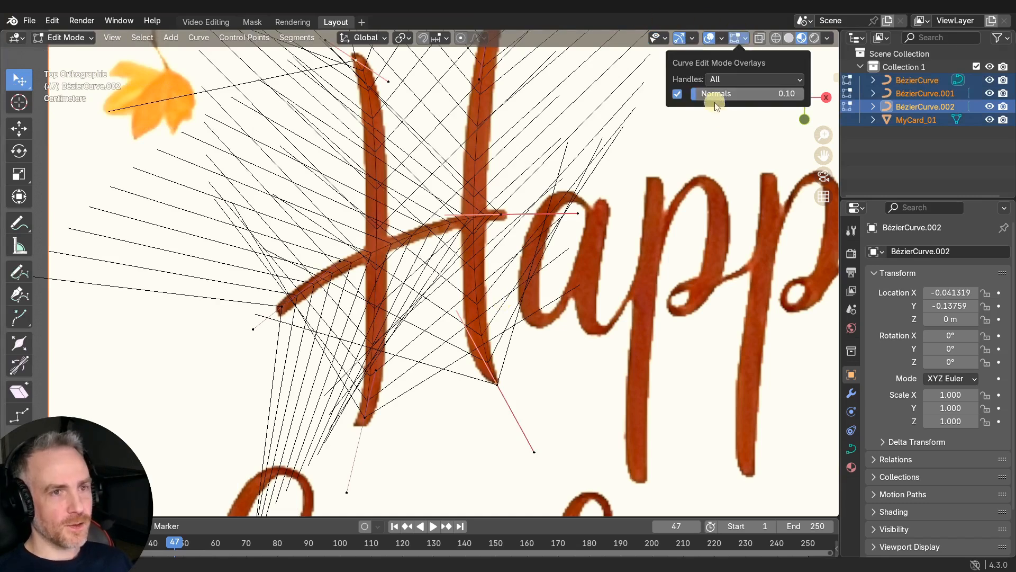
{"action": "left_click_drag", "start_coordinate": [752, 92], "coordinate": [752, 92]}
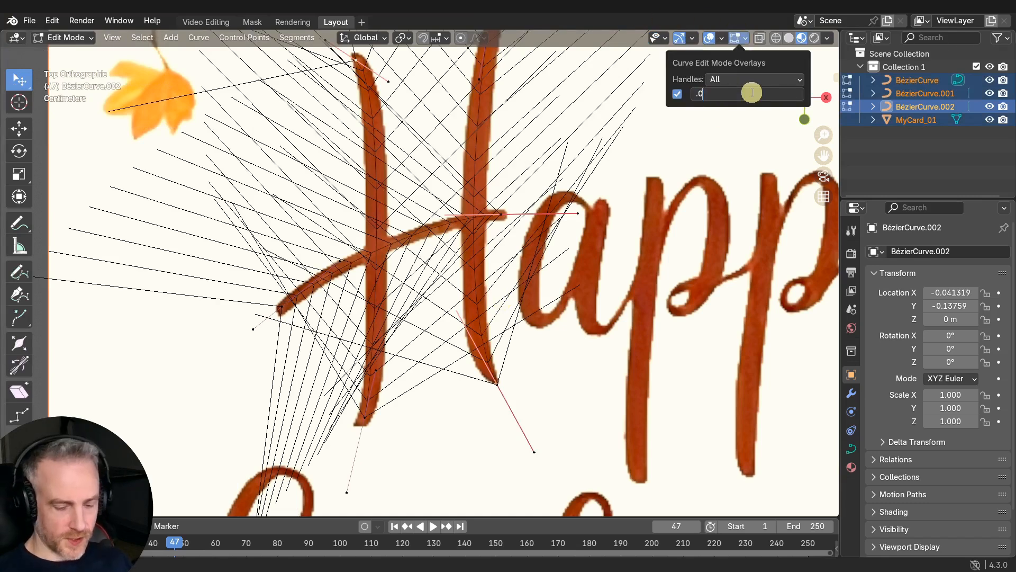
{"action": "key", "text": "Return"}
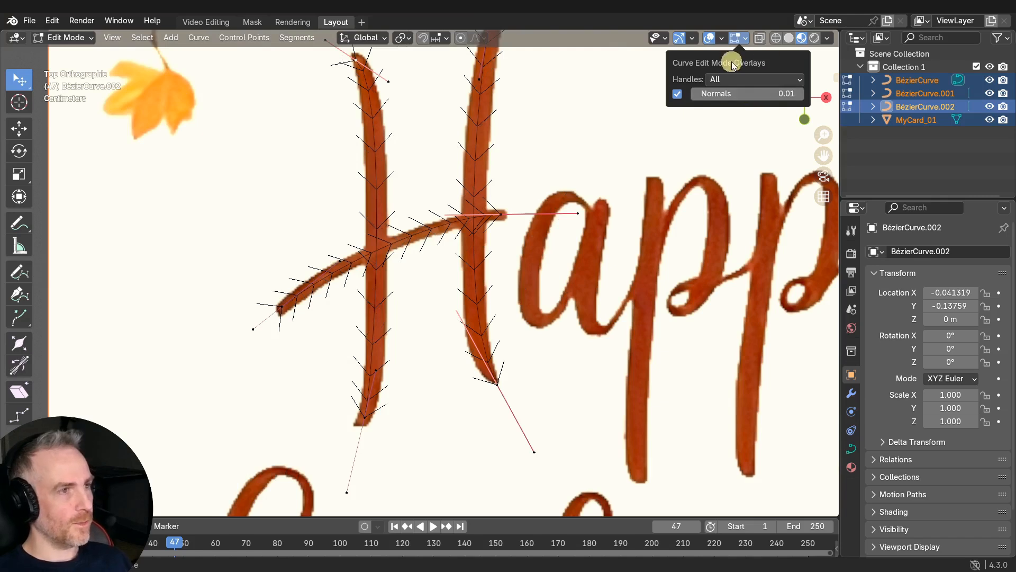
- Turn off the curve normals display and return to Object Mode
{"action": "scroll", "coordinate": [441, 142], "scroll_direction": "down", "scroll_amount": 2}
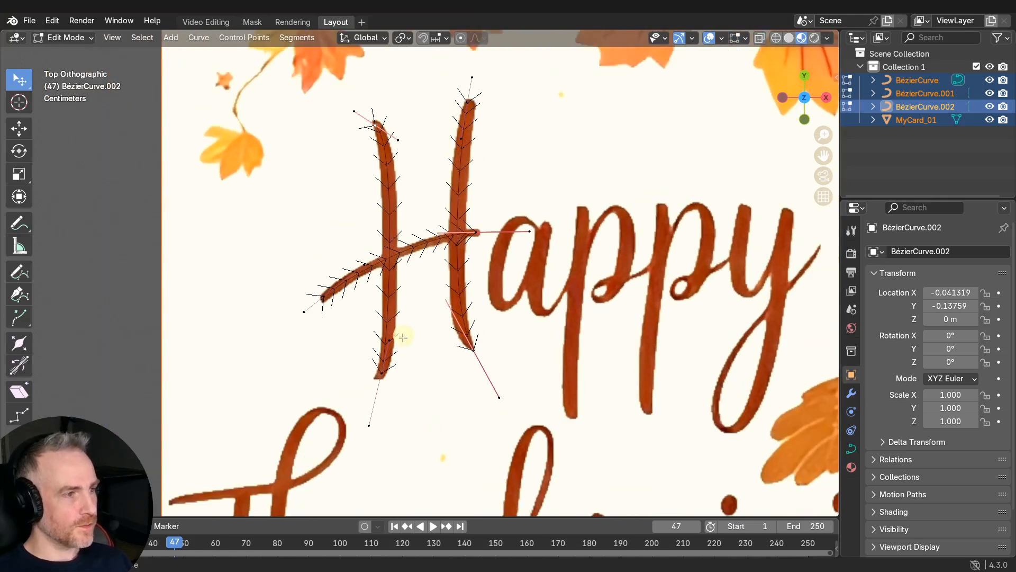
{"action": "left_click", "coordinate": [745, 38]}
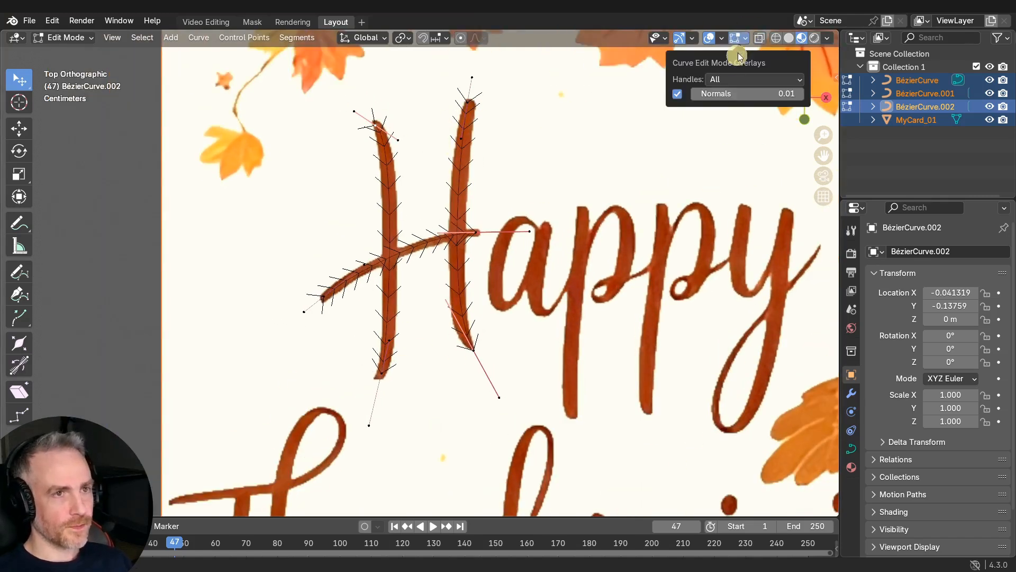
{"action": "left_click", "coordinate": [680, 96]}
{"action": "key", "text": "Tab"}
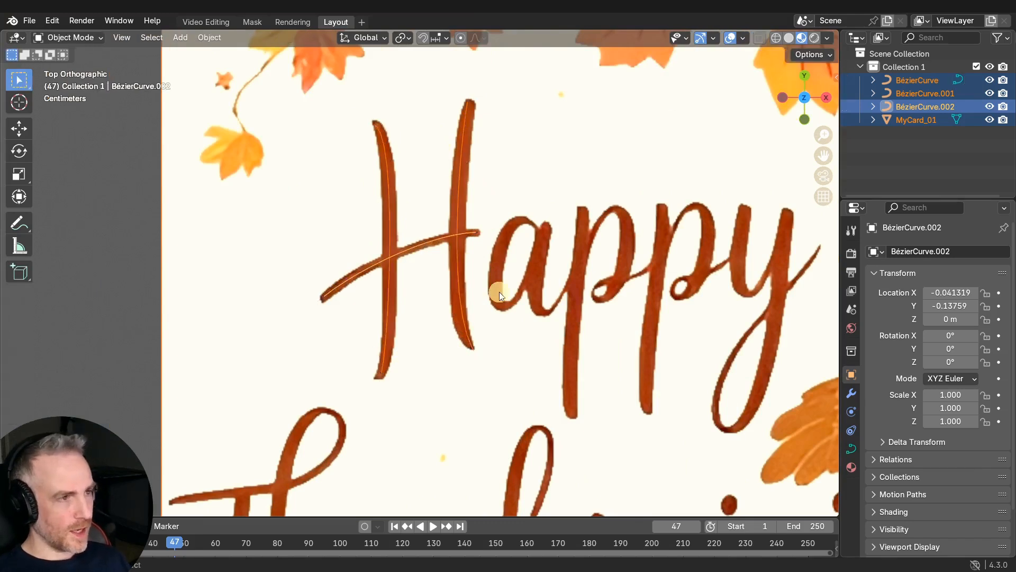
- Select the curve on the H's first vertical stroke and give it a round bevel with a depth of 0.01 m
{"action": "left_click", "coordinate": [388, 163]}
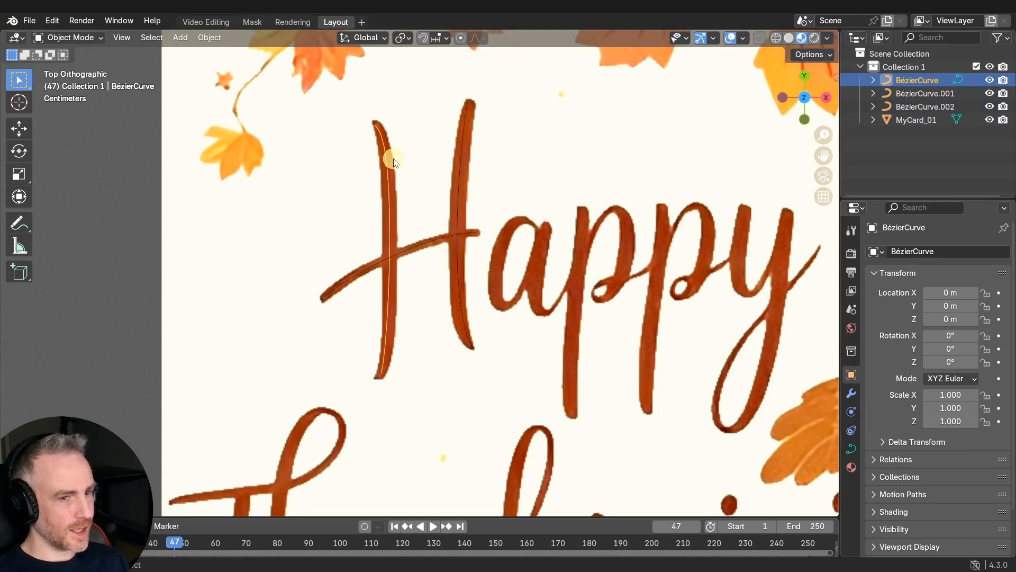
{"action": "left_click", "coordinate": [852, 450]}
{"action": "left_click_drag", "start_coordinate": [840, 434], "coordinate": [782, 434]}
{"action": "scroll", "coordinate": [855, 448], "scroll_direction": "down", "scroll_amount": 3}
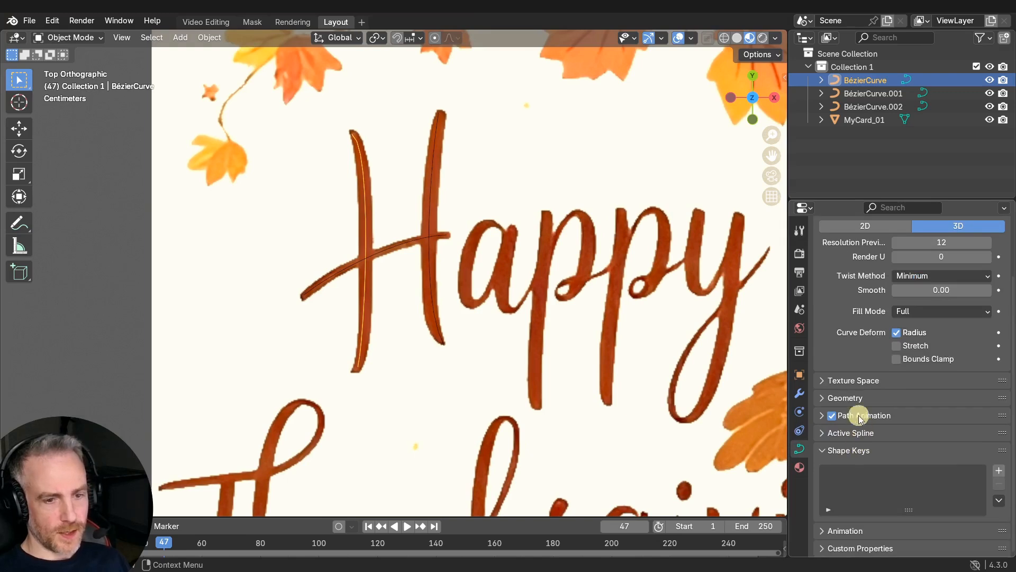
{"action": "left_click", "coordinate": [845, 398]}
{"action": "scroll", "coordinate": [845, 402], "scroll_direction": "down", "scroll_amount": 5}
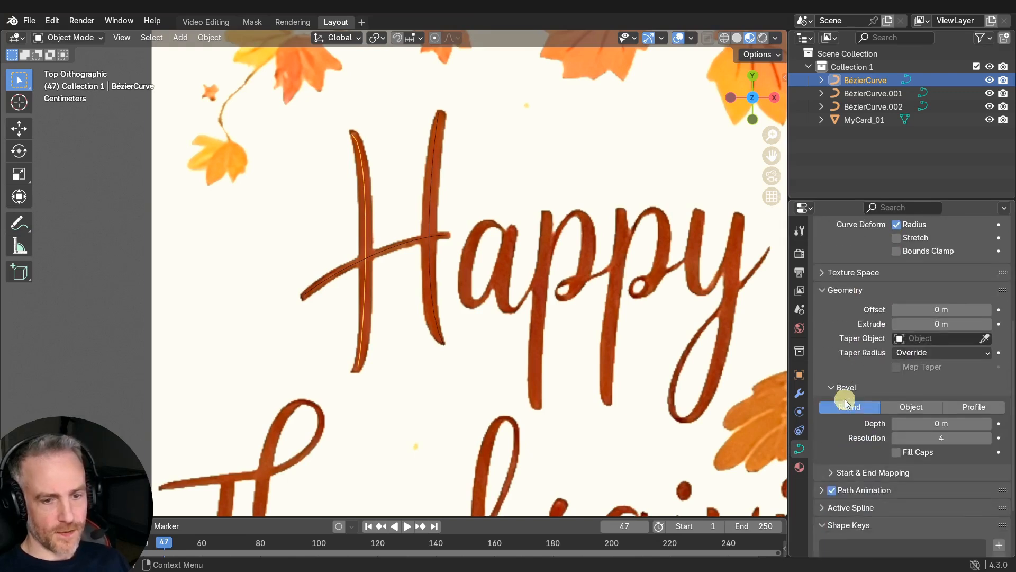
{"action": "left_click_drag", "start_coordinate": [936, 424], "coordinate": [136, 424]}
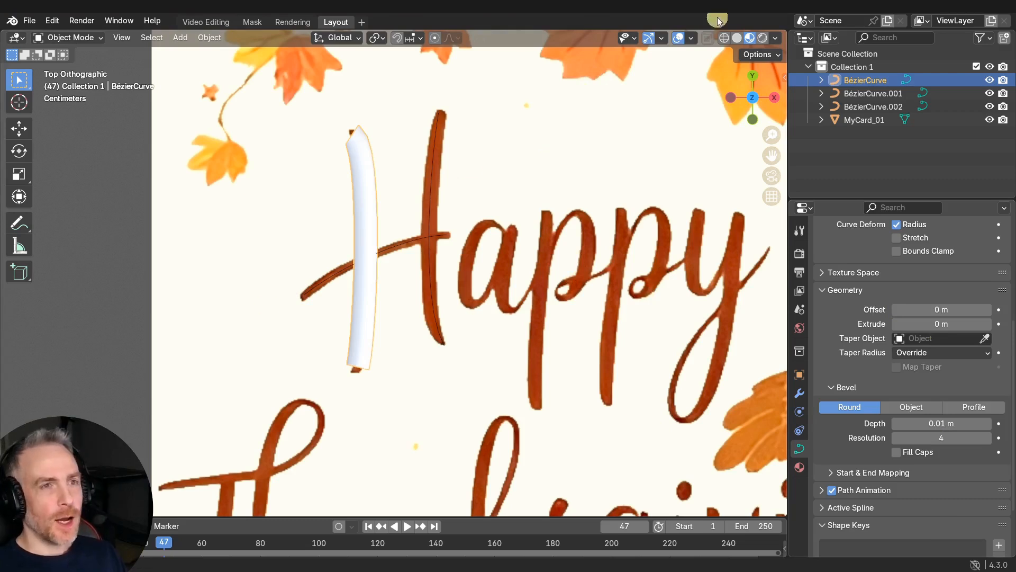
- Set the viewport to Solid shading with Flat lighting and Texture color, and enable X-Ray
{"action": "left_click", "coordinate": [738, 38]}
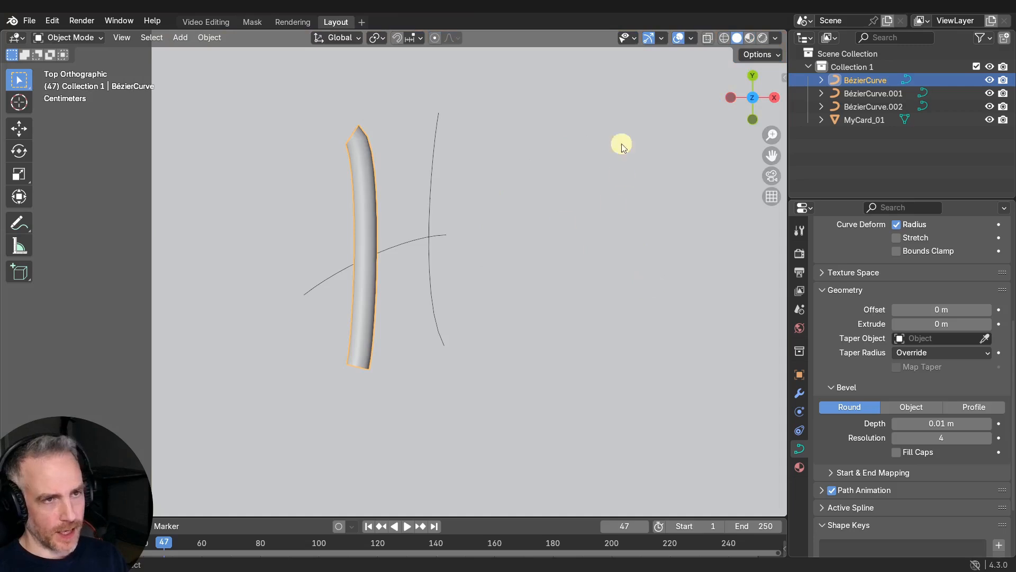
{"action": "left_click", "coordinate": [775, 39]}
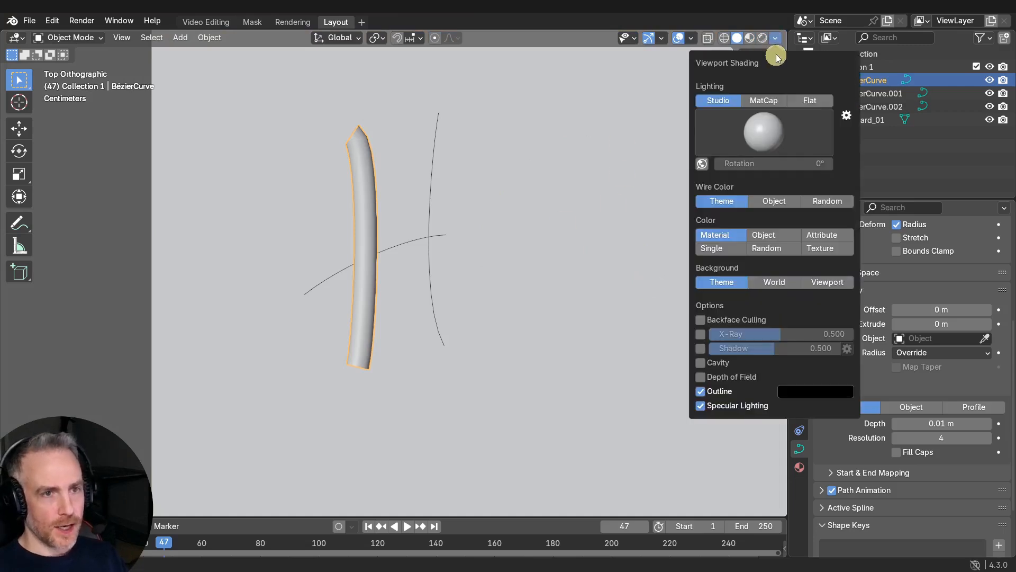
{"action": "left_click", "coordinate": [812, 102]}
{"action": "left_click", "coordinate": [829, 187]}
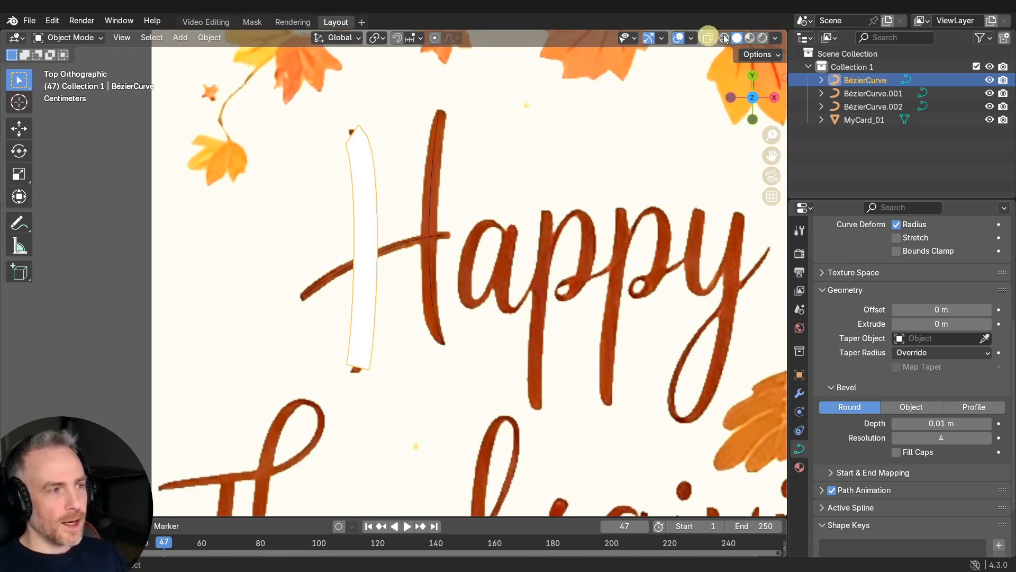
{"action": "left_click", "coordinate": [775, 37]}
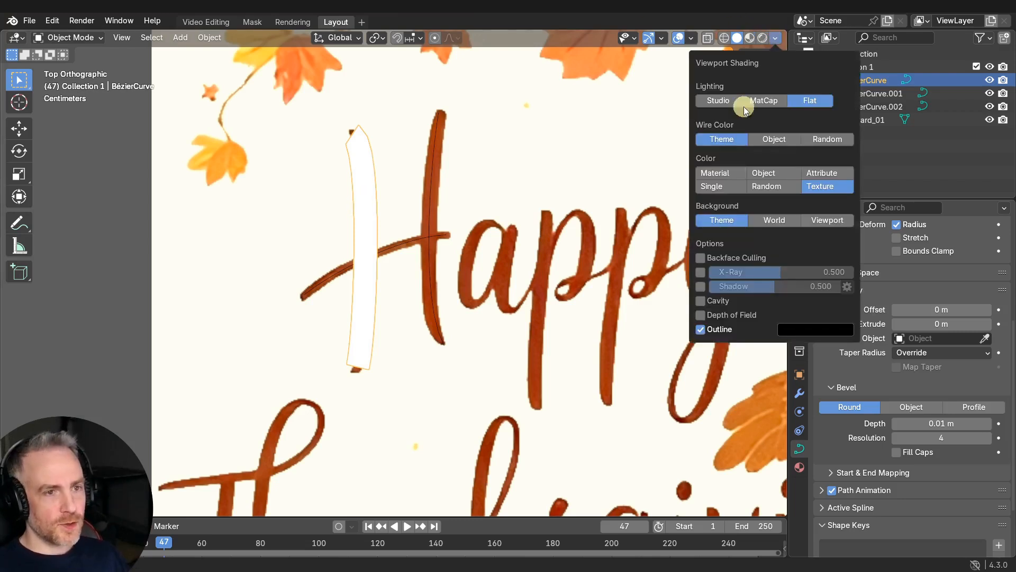
{"action": "left_click", "coordinate": [700, 272]}
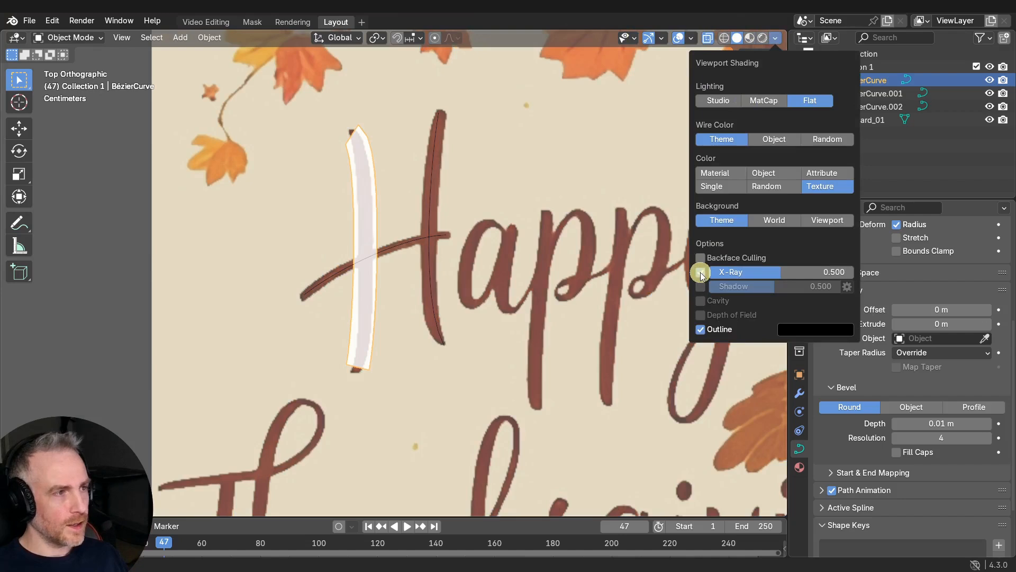
- Set the first stroke curve's bevel depth to 0.013 m
{"action": "scroll", "coordinate": [368, 192], "scroll_direction": "up", "scroll_amount": 2}
{"action": "middle_click_drag", "start_coordinate": [372, 208], "coordinate": [429, 249], "text": "shift"}
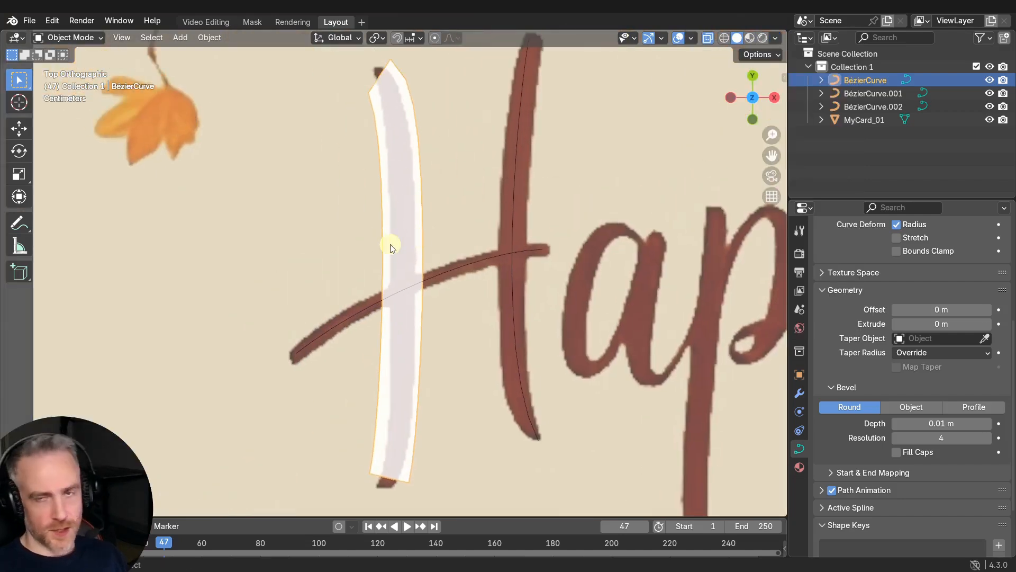
{"action": "scroll", "coordinate": [404, 181], "scroll_direction": "down", "scroll_amount": 1}
{"action": "left_click_drag", "start_coordinate": [932, 422], "coordinate": [125, 421]}
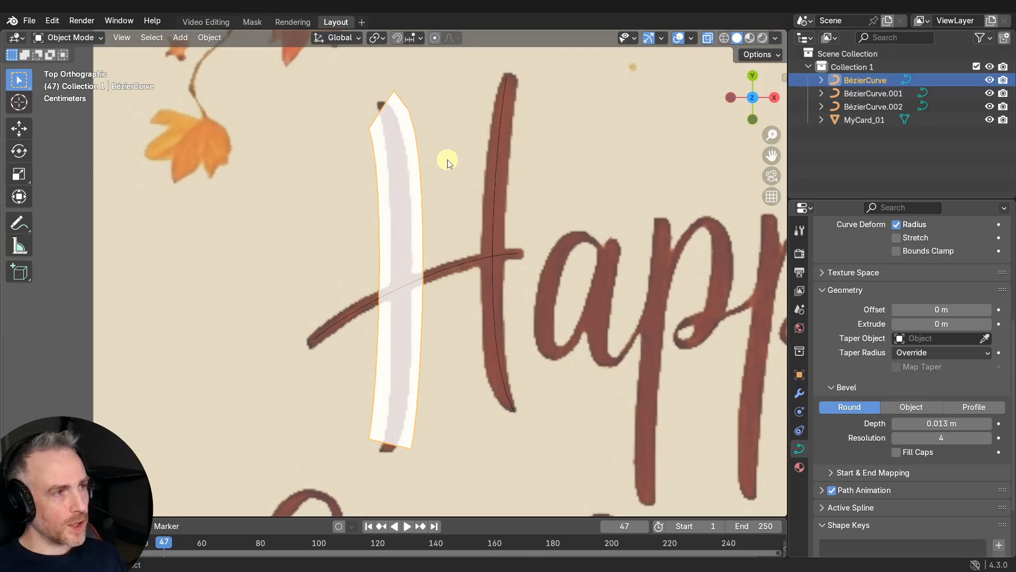
- In Edit Mode, extend the first stroke curve's end points past the letter's tips and realign the handles so the bevel covers the stroke
{"action": "key", "text": "Tab"}
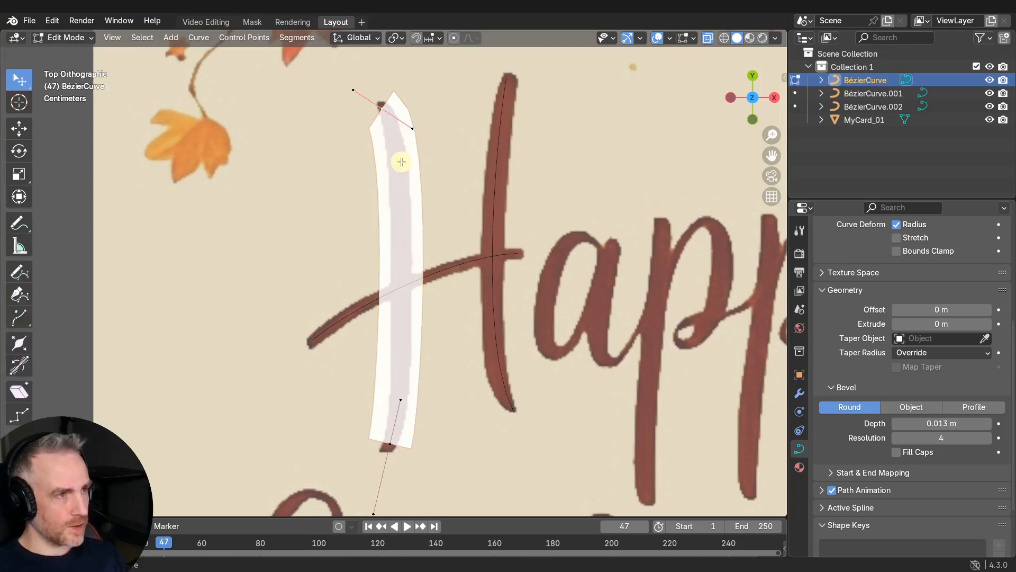
{"action": "left_click_drag", "start_coordinate": [411, 125], "coordinate": [390, 154]}
{"action": "left_click_drag", "start_coordinate": [381, 108], "coordinate": [384, 86]}
{"action": "left_click_drag", "start_coordinate": [407, 444], "coordinate": [428, 377]}
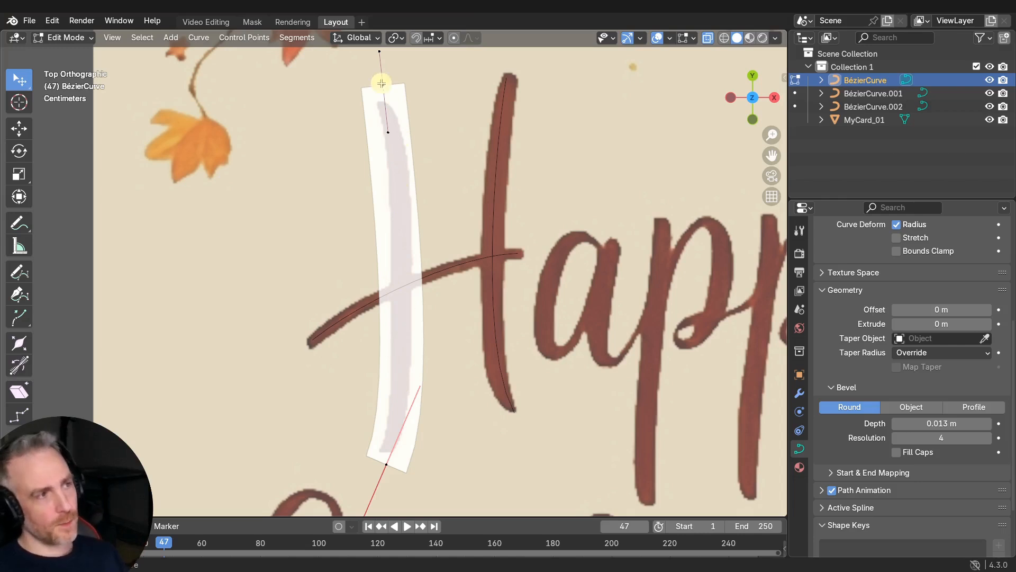
{"action": "left_click_drag", "start_coordinate": [383, 86], "coordinate": [386, 86]}
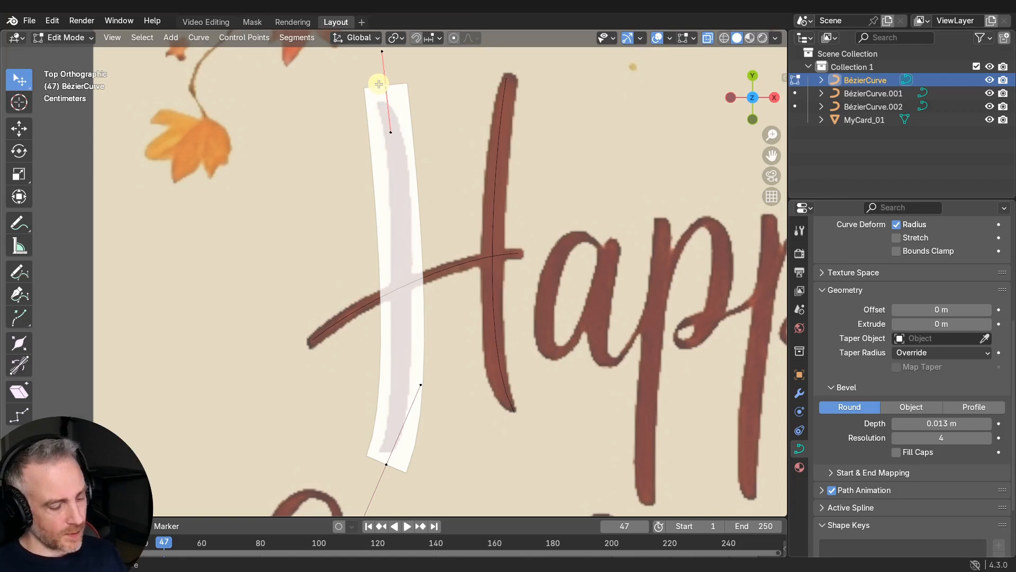
- Try the Shrink/Fatten operation on the upper point of the first stroke curve
{"action": "key", "text": "alt+s"}
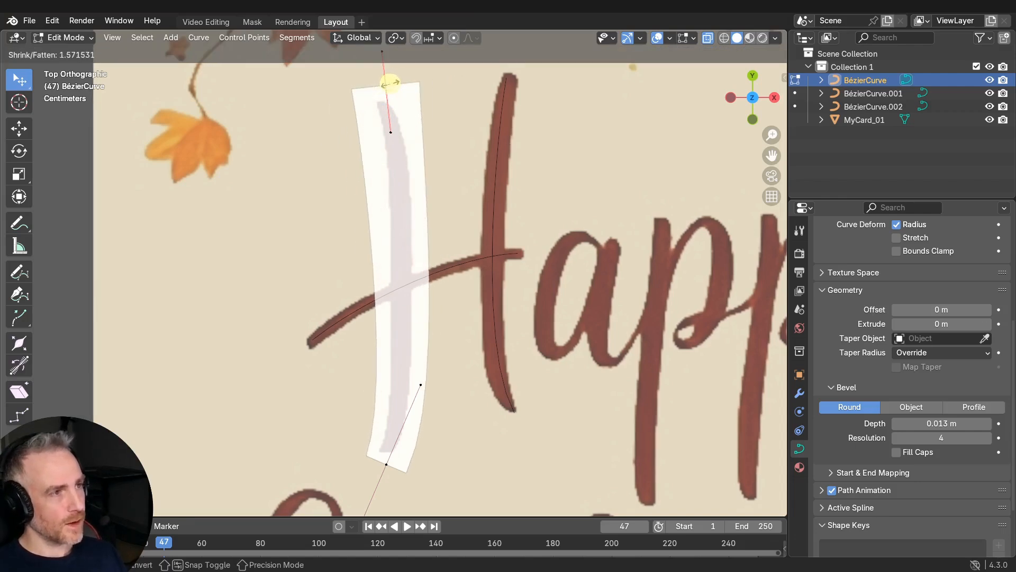
{"action": "left_click", "coordinate": [363, 108]}
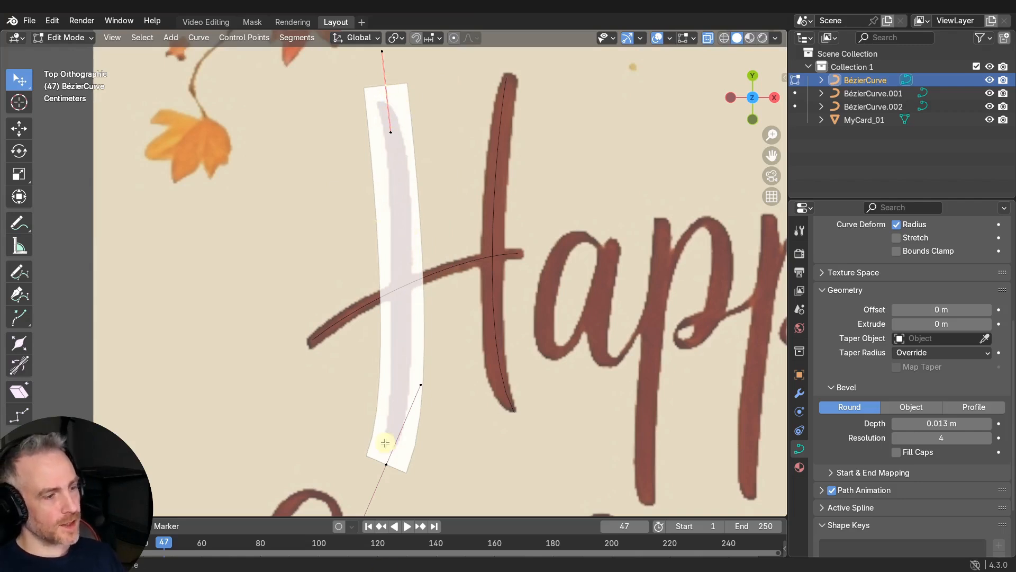
- Subdivide the first stroke curve and move the new middle point down along the stroke to the crossbar junction
{"action": "right_click", "coordinate": [394, 346]}
{"action": "left_click", "coordinate": [338, 215]}
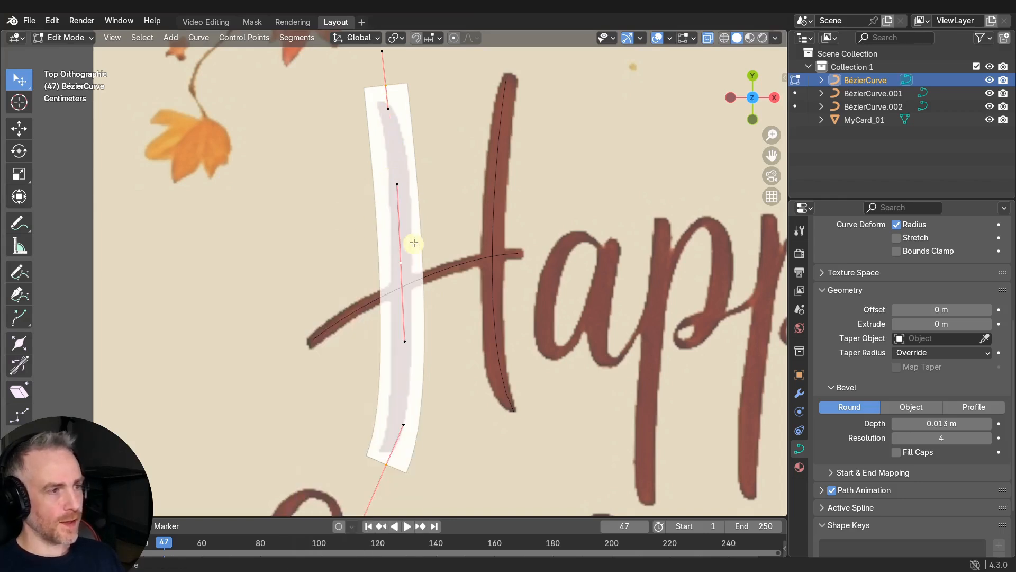
{"action": "left_click_drag", "start_coordinate": [402, 263], "coordinate": [403, 287]}
- Shrink the first stroke curve's radius at its middle point by a factor of about 0.64
{"action": "key", "text": "alt+s"}
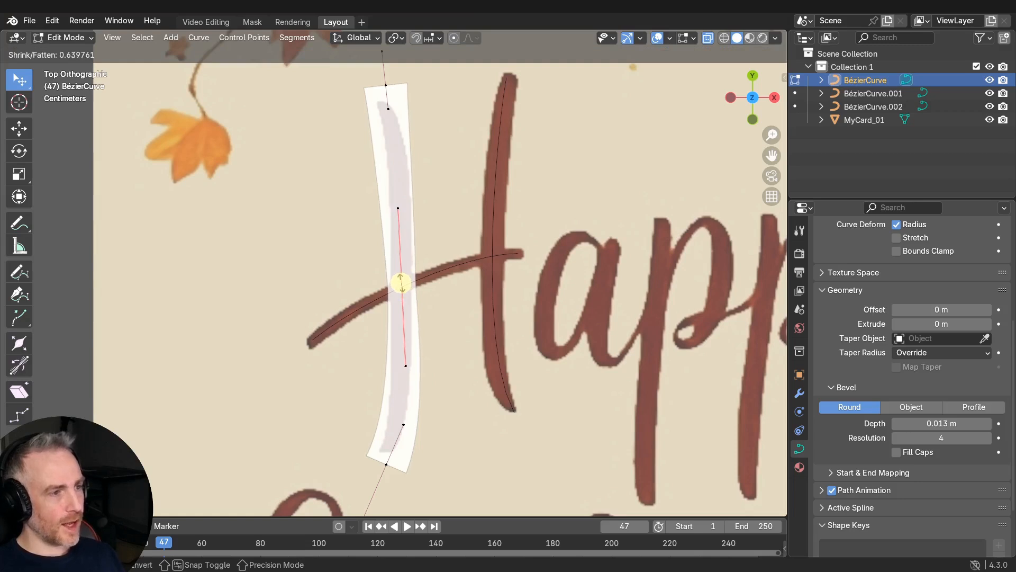
{"action": "left_click", "coordinate": [401, 283]}
{"action": "scroll", "coordinate": [403, 285], "scroll_direction": "up", "scroll_amount": 4}
{"action": "scroll", "coordinate": [402, 200], "scroll_direction": "down", "scroll_amount": 6}
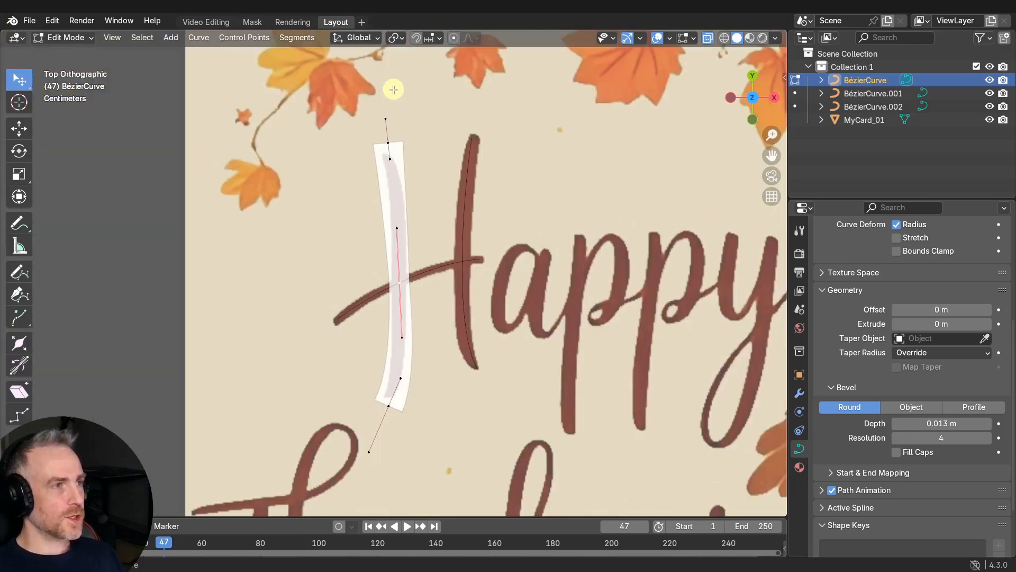
{"action": "scroll", "coordinate": [396, 338], "scroll_direction": "up", "scroll_amount": 4}
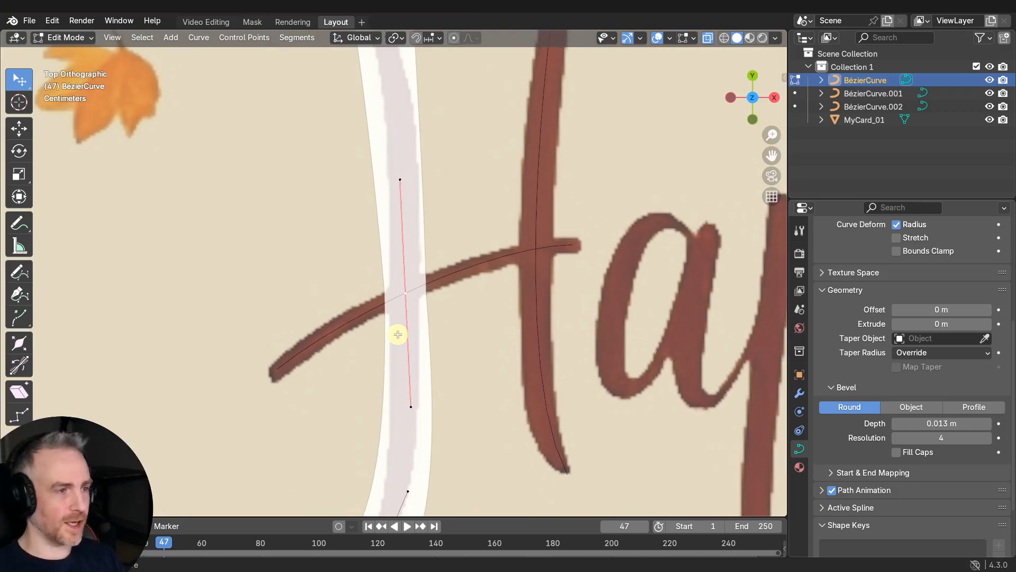
{"action": "scroll", "coordinate": [398, 335], "scroll_direction": "up", "scroll_amount": 3}
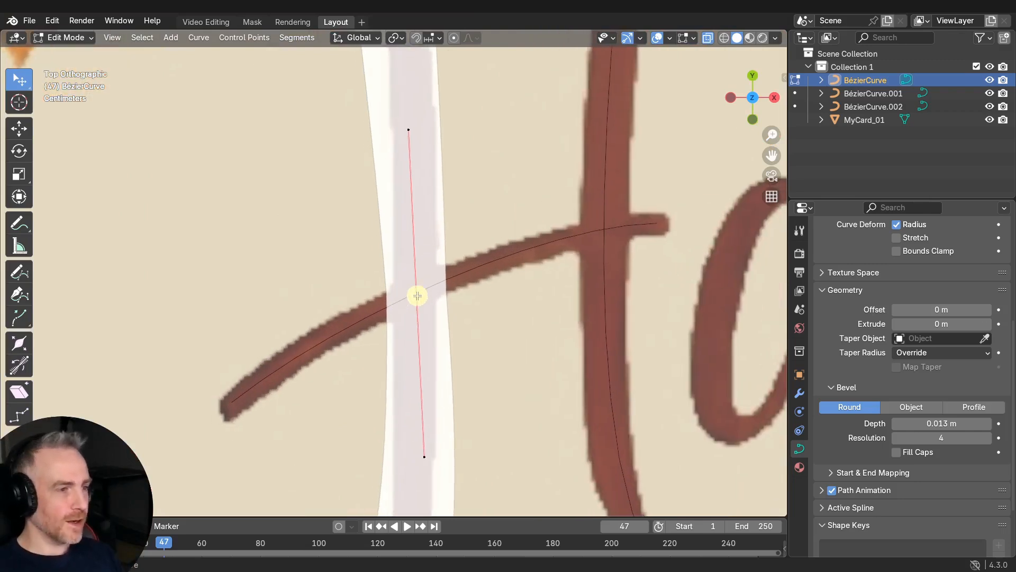
- Refine the first stroke curve's radius at its crossbar point to fit the stroke's width more closely, nudging the point slightly sideways
{"action": "key", "text": "alt+s"}
{"action": "left_click", "coordinate": [429, 294]}
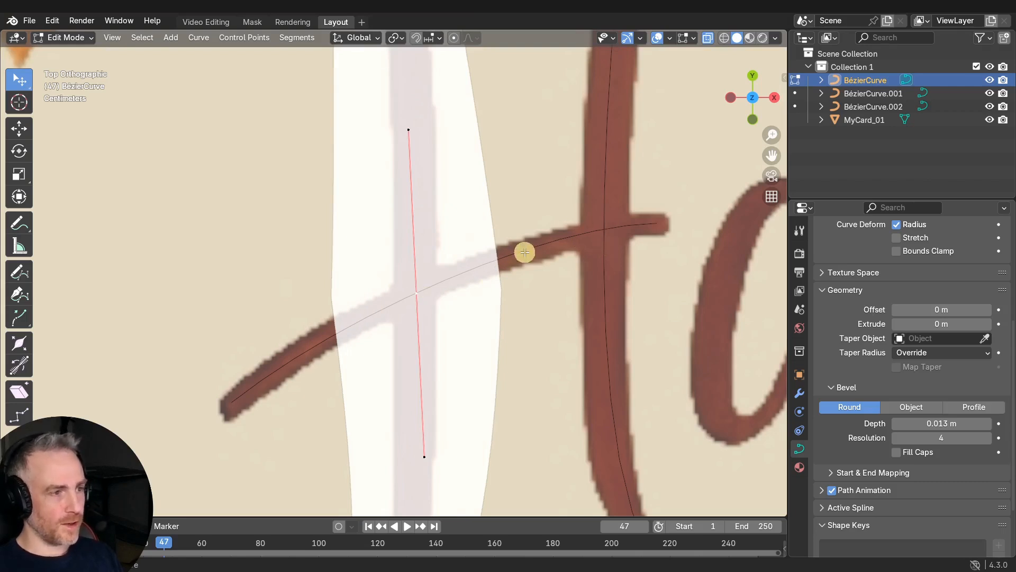
{"action": "key", "text": "alt+s"}
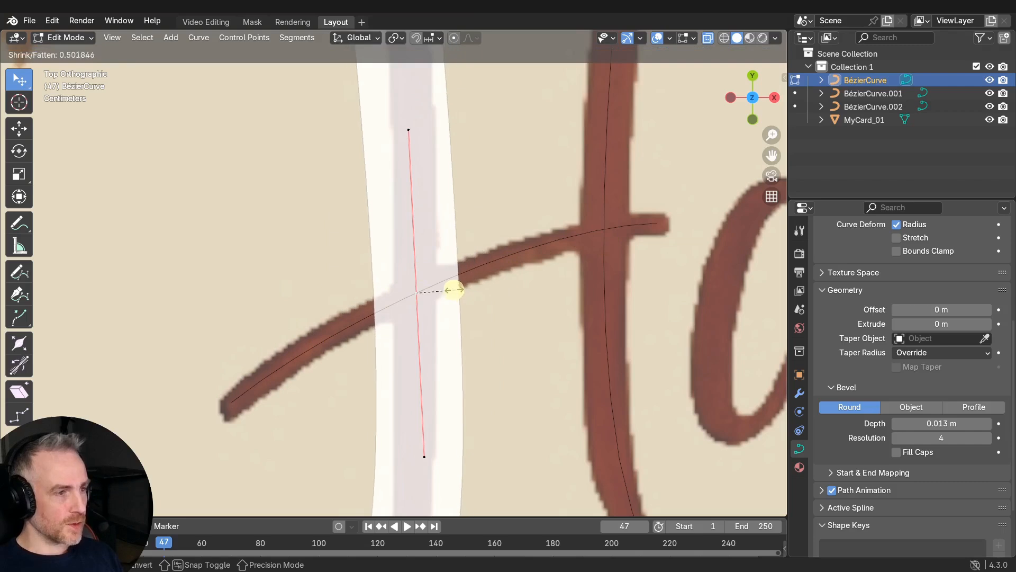
{"action": "left_click", "coordinate": [440, 290]}
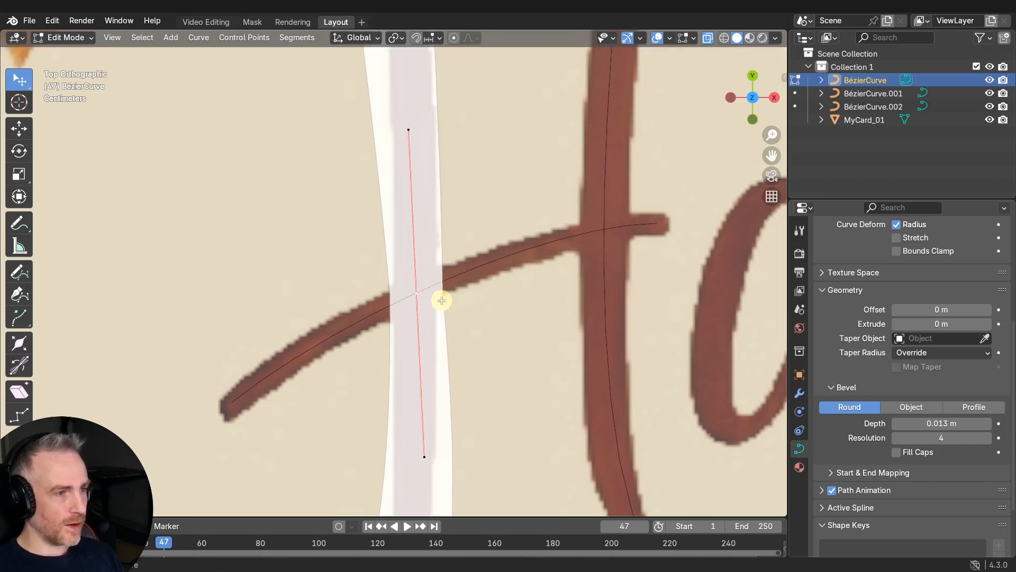
{"action": "key", "text": "g"}
{"action": "key", "text": "Escape"}
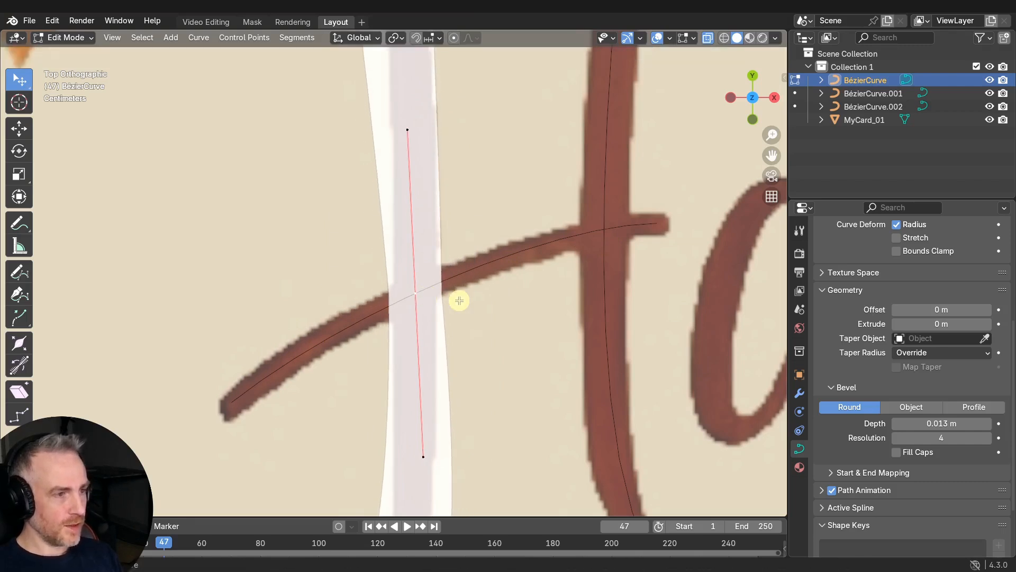
{"action": "key", "text": "alt+s"}
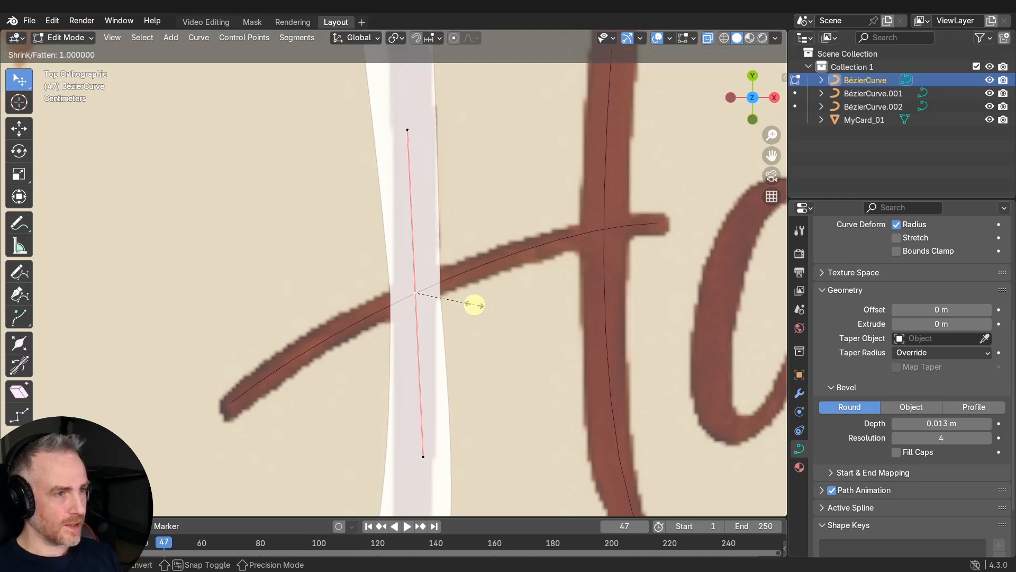
{"action": "left_click", "coordinate": [460, 278]}
{"action": "scroll", "coordinate": [447, 161], "scroll_direction": "down", "scroll_amount": 1}
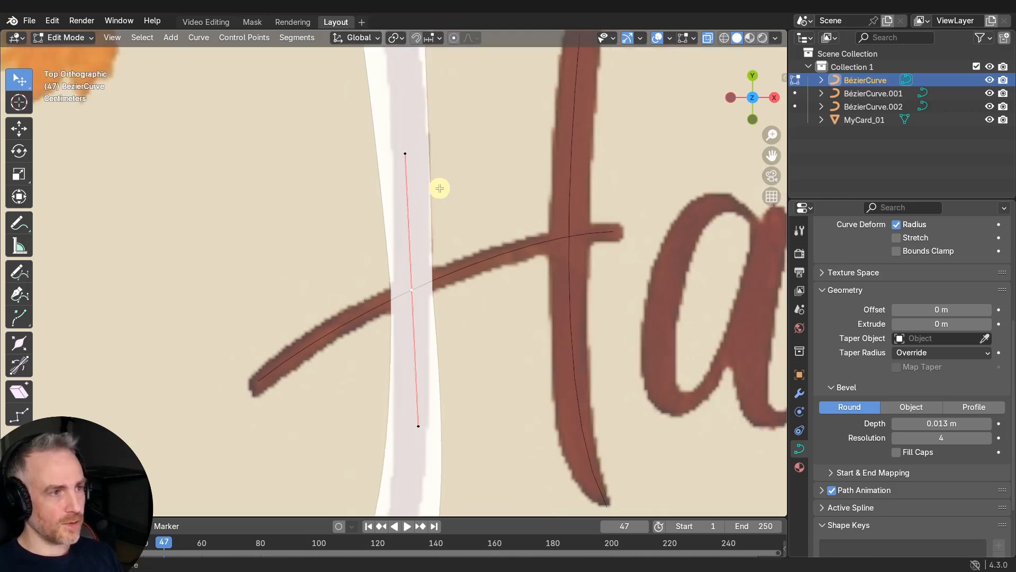
- Subdivide the first stroke curve between its top and crossbar points and move the new point down to just above the crossbar
{"action": "scroll", "coordinate": [442, 180], "scroll_direction": "up", "scroll_amount": 2}
{"action": "scroll", "coordinate": [453, 118], "scroll_direction": "down", "scroll_amount": 4}
{"action": "scroll", "coordinate": [438, 277], "scroll_direction": "up", "scroll_amount": 2}
{"action": "left_click_drag", "start_coordinate": [378, 115], "coordinate": [386, 113]}
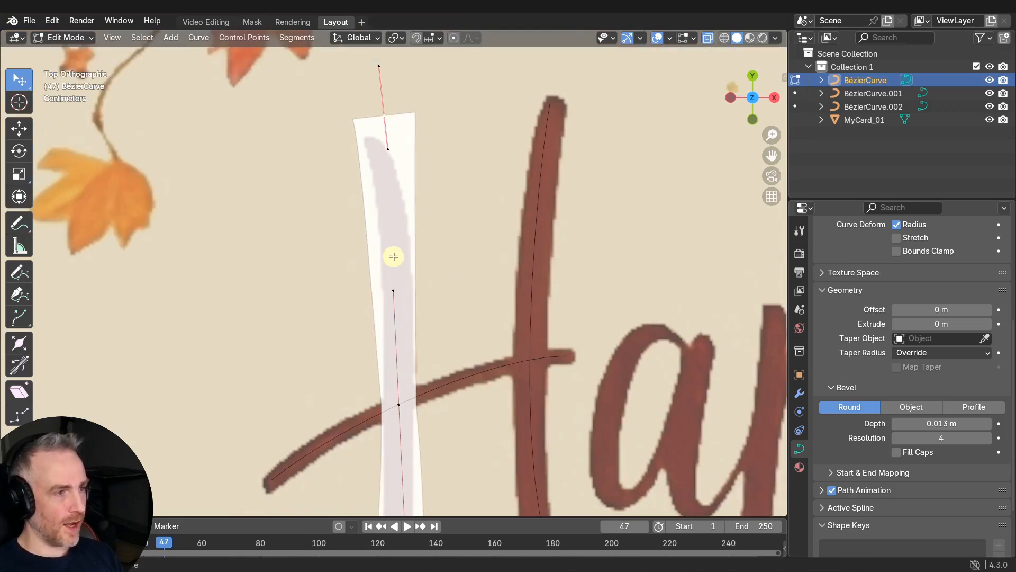
{"action": "left_click", "coordinate": [399, 404], "text": "shift"}
{"action": "right_click", "coordinate": [384, 144]}
{"action": "left_click", "coordinate": [384, 144]}
{"action": "left_click_drag", "start_coordinate": [395, 231], "coordinate": [397, 332]}
{"action": "middle_click_drag", "start_coordinate": [404, 375], "coordinate": [392, 297], "text": "shift"}
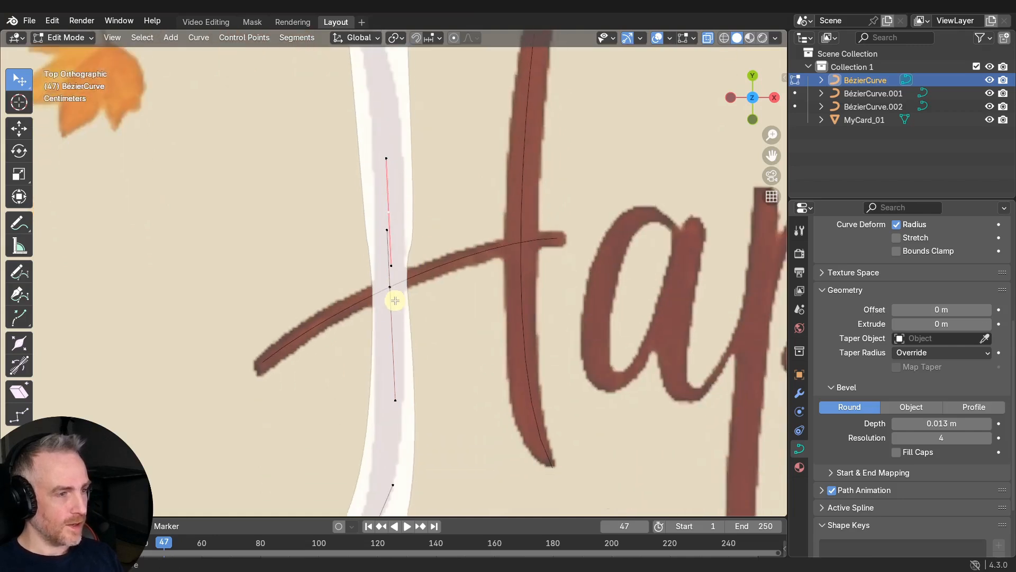
- Subdivide the first stroke curve between its crossbar and bottom points and move the new point up to just below the crossbar
{"action": "right_click", "coordinate": [356, 236]}
{"action": "left_click", "coordinate": [352, 221]}
{"action": "scroll", "coordinate": [392, 281], "scroll_direction": "down", "scroll_amount": 2}
{"action": "middle_click_drag", "start_coordinate": [407, 297], "coordinate": [428, 221], "text": "shift"}
{"action": "left_click", "coordinate": [401, 380], "text": "shift"}
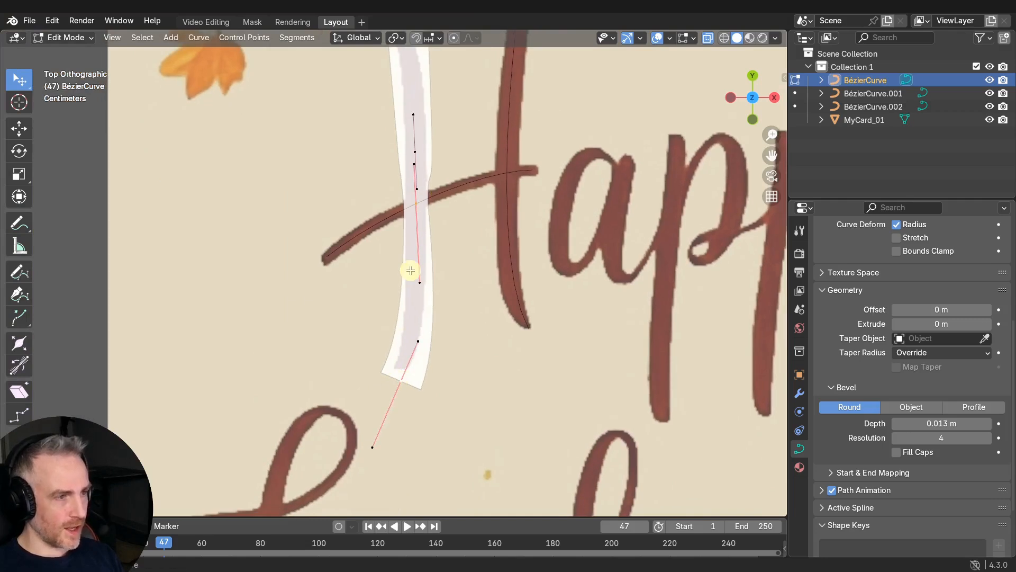
{"action": "right_click", "coordinate": [411, 271]}
{"action": "left_click", "coordinate": [390, 212]}
{"action": "scroll", "coordinate": [406, 229], "scroll_direction": "up", "scroll_amount": 2}
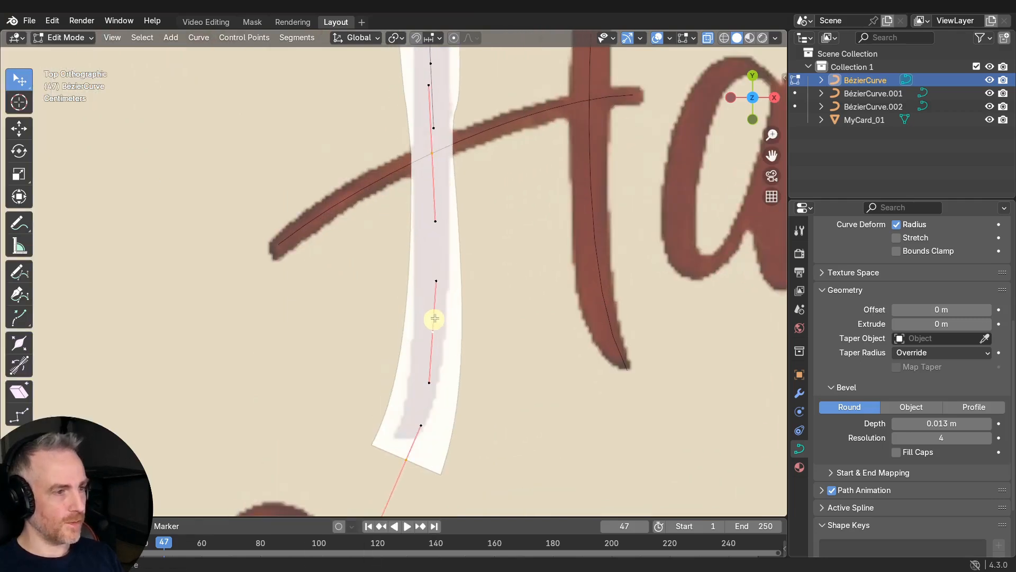
{"action": "left_click_drag", "start_coordinate": [435, 334], "coordinate": [433, 229]}
{"action": "mouse_move", "coordinate": [434, 180]}
{"action": "left_mouse_down"}
{"action": "mouse_move", "coordinate": [429, 150]}
{"action": "mouse_move", "coordinate": [429, 169]}
{"action": "left_mouse_up"}
{"action": "scroll", "coordinate": [467, 161], "scroll_direction": "down", "scroll_amount": 3}
{"action": "scroll", "coordinate": [444, 258], "scroll_direction": "up", "scroll_amount": 2}
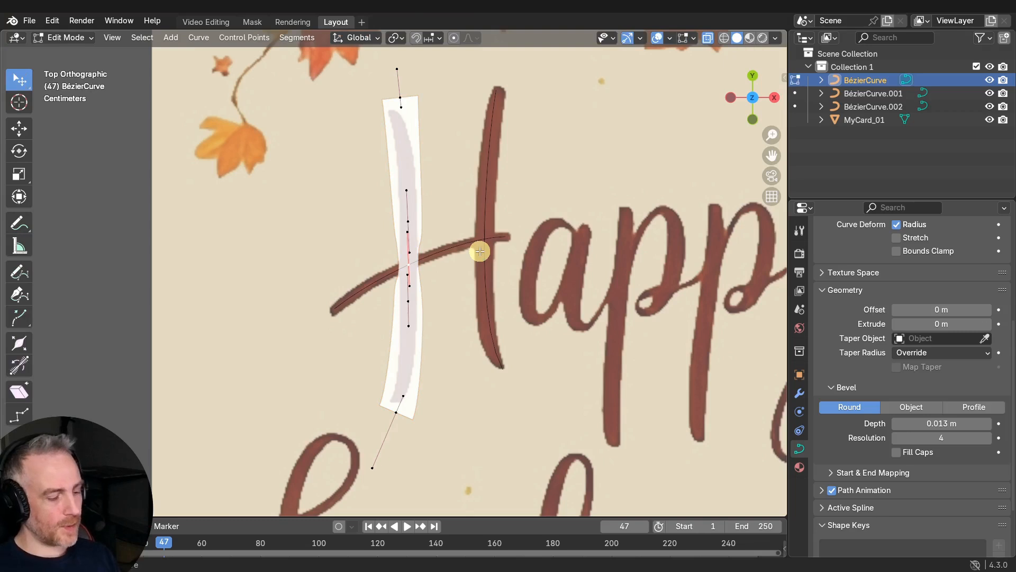
- In Object Mode, preview the first stroke's reveal by sweeping its bevel Factor Start up to 1.000 and back to 0.000
{"action": "key", "text": "Tab"}
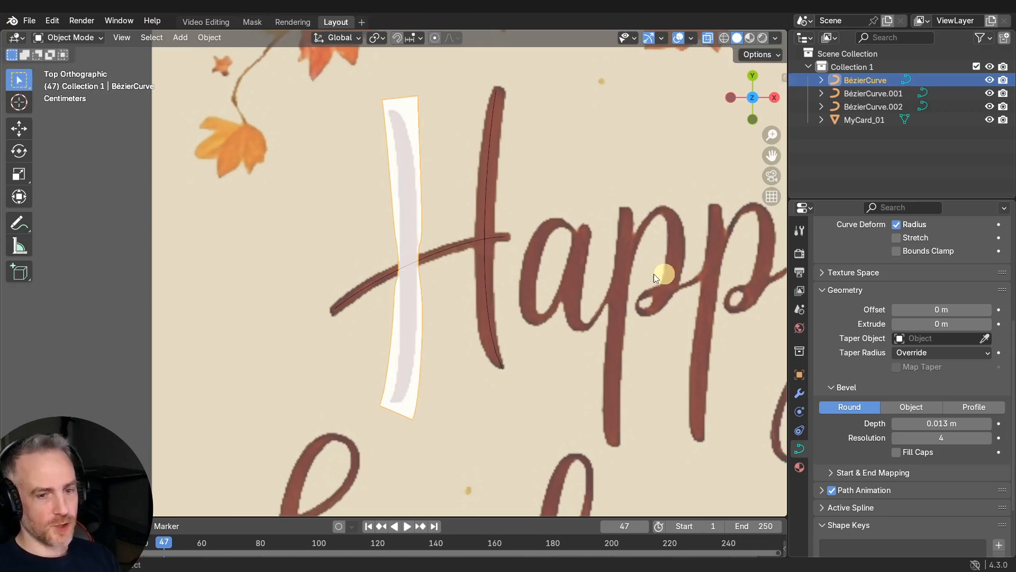
{"action": "left_click", "coordinate": [847, 472]}
{"action": "scroll", "coordinate": [847, 472], "scroll_direction": "down", "scroll_amount": 5}
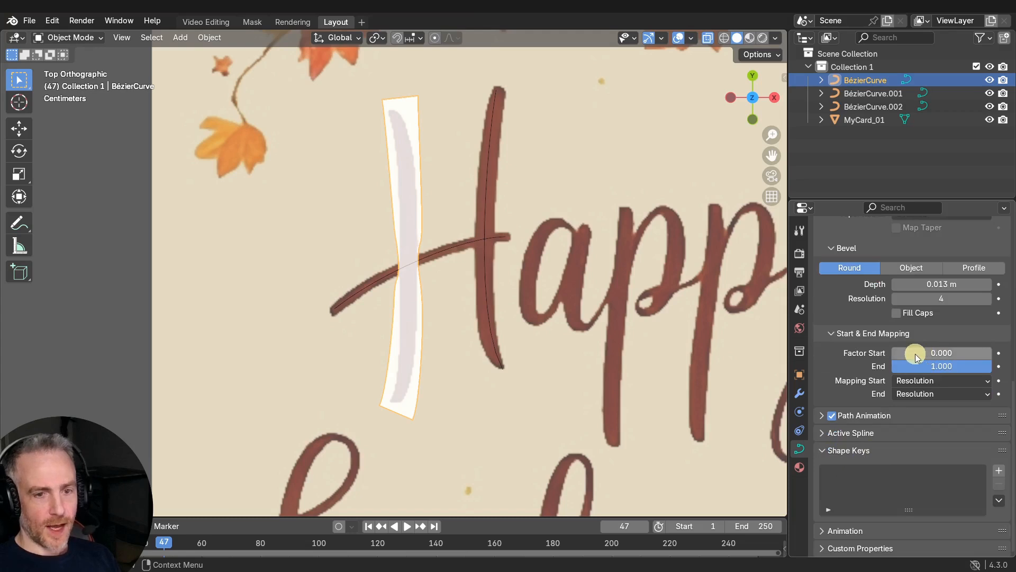
{"action": "left_click_drag", "start_coordinate": [907, 353], "coordinate": [885, 338]}
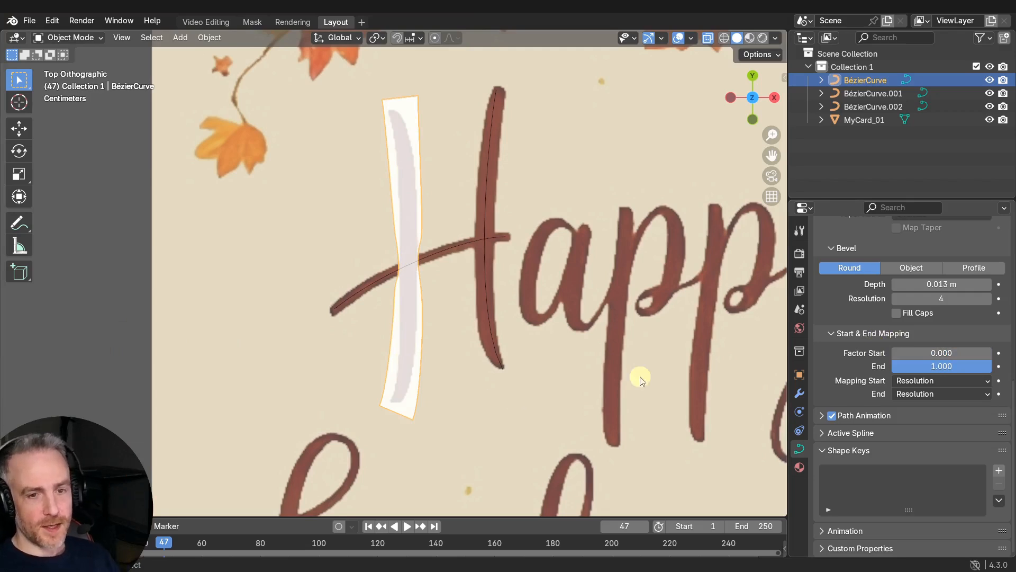
{"action": "left_click_drag", "start_coordinate": [910, 356], "coordinate": [190, 359]}
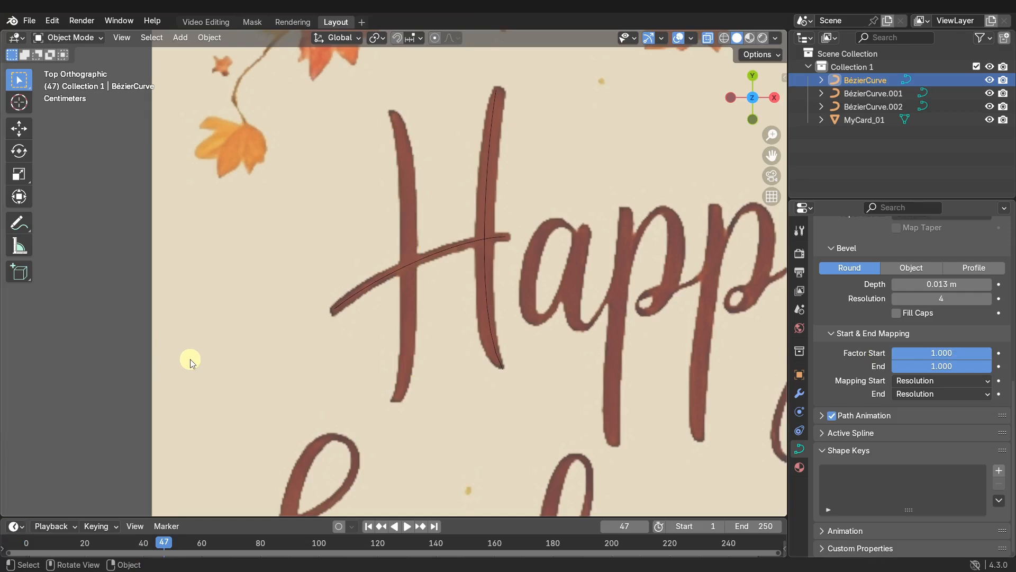
{"action": "left_click_drag", "start_coordinate": [964, 350], "coordinate": [813, 353]}
- Select the crossbar and right stem curves with the first stroke curve active, and copy its 0.013 m bevel depth to them
{"action": "scroll", "coordinate": [820, 353], "scroll_direction": "up", "scroll_amount": 10}
{"action": "left_click", "coordinate": [469, 244]}
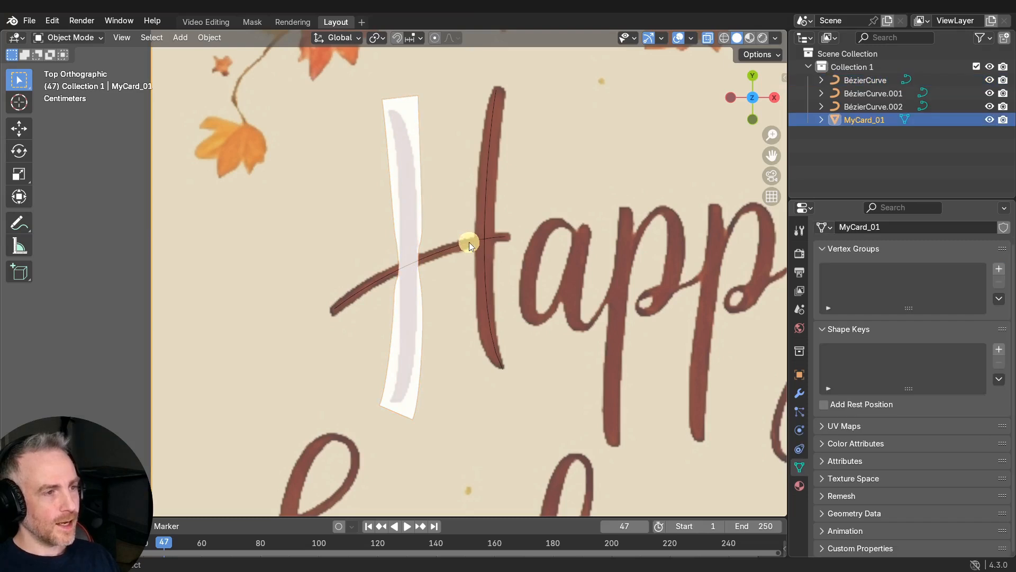
{"action": "left_click", "coordinate": [470, 243]}
{"action": "left_click", "coordinate": [487, 199], "text": "shift"}
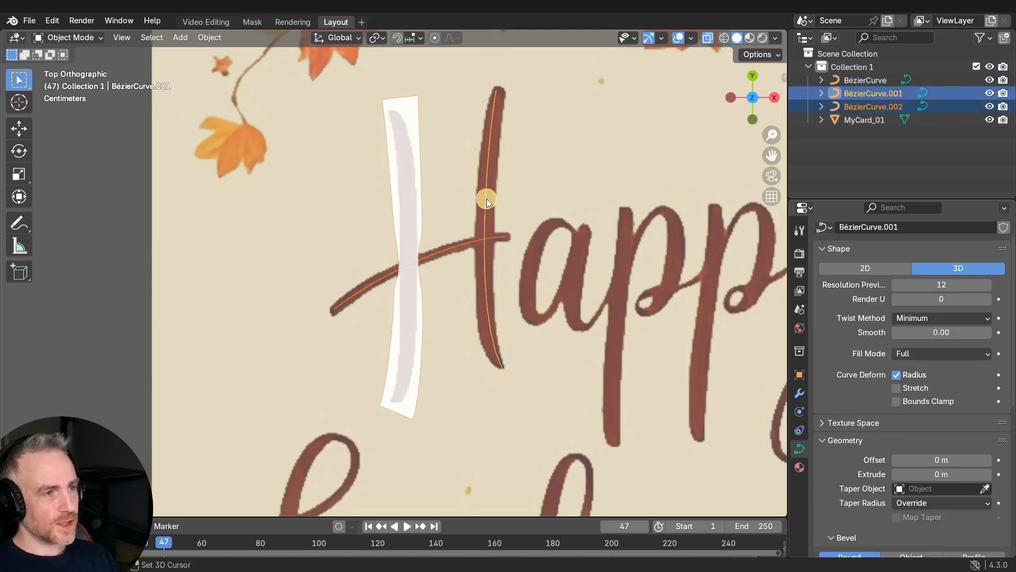
{"action": "left_click", "coordinate": [399, 160], "text": "shift"}
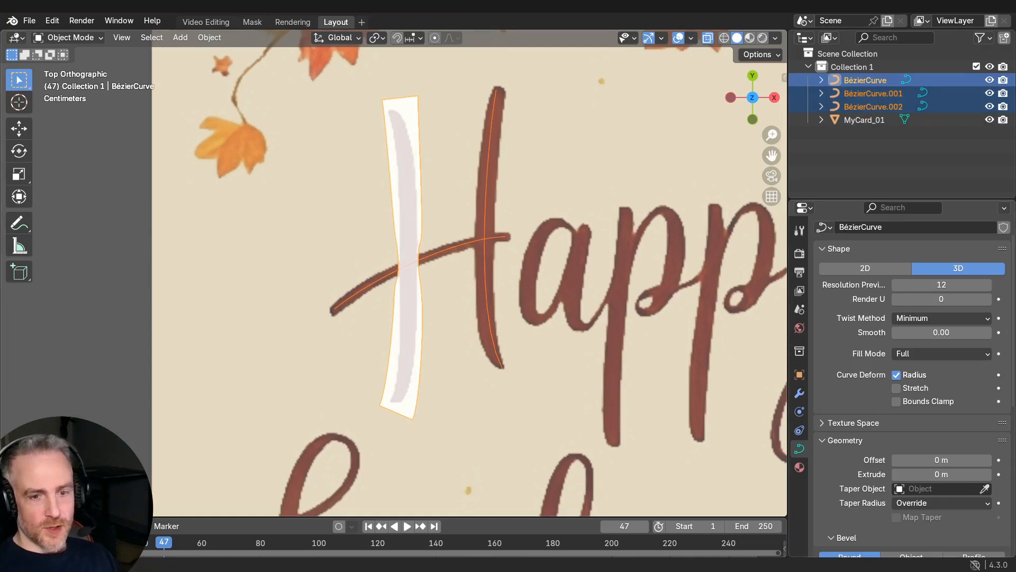
{"action": "scroll", "coordinate": [961, 436], "scroll_direction": "down", "scroll_amount": 7}
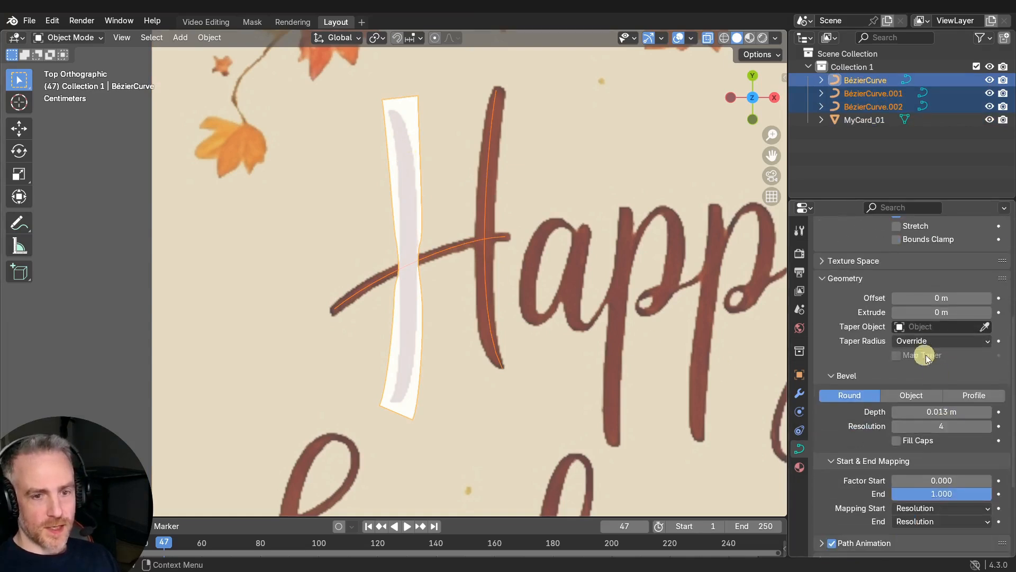
{"action": "right_click", "coordinate": [946, 412]}
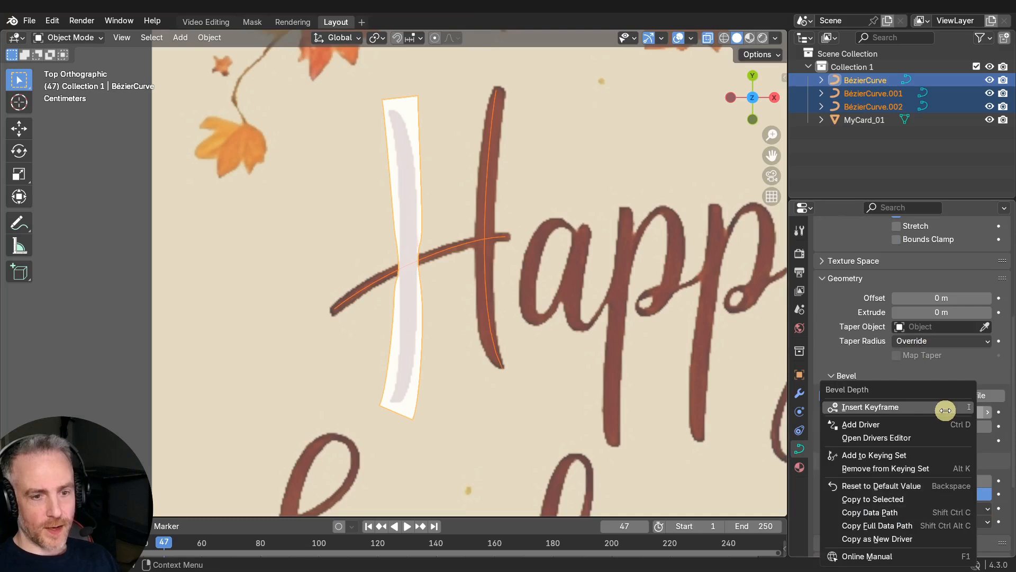
{"action": "left_click", "coordinate": [919, 500]}
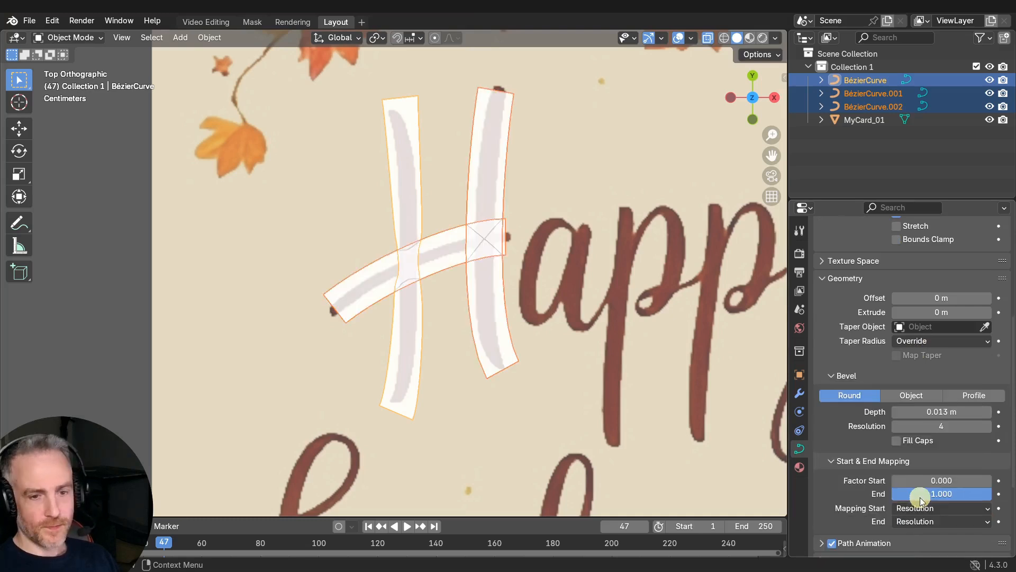
- Try to fit the H's right stem curve to the letter by moving its end points in Edit Mode
{"action": "left_click", "coordinate": [483, 137]}
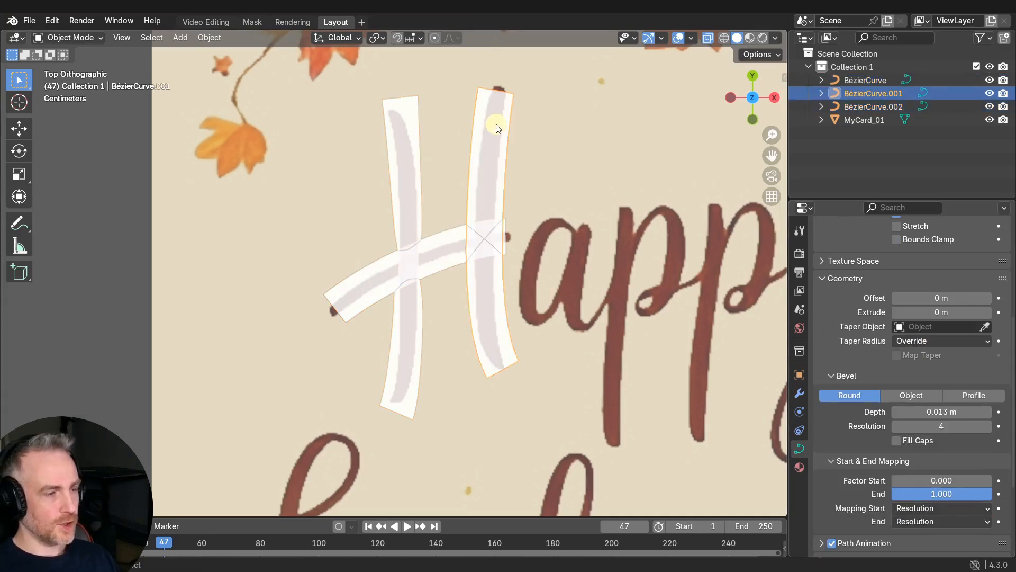
{"action": "key", "text": "Tab"}
{"action": "scroll", "coordinate": [491, 105], "scroll_direction": "up", "scroll_amount": 3}
{"action": "left_click_drag", "start_coordinate": [451, 158], "coordinate": [458, 142]}
{"action": "middle_click_drag", "start_coordinate": [489, 241], "coordinate": [488, 159], "text": "shift"}
{"action": "scroll", "coordinate": [485, 167], "scroll_direction": "up", "scroll_amount": 2}
{"action": "middle_click_drag", "start_coordinate": [461, 215], "coordinate": [451, 176], "text": "shift"}
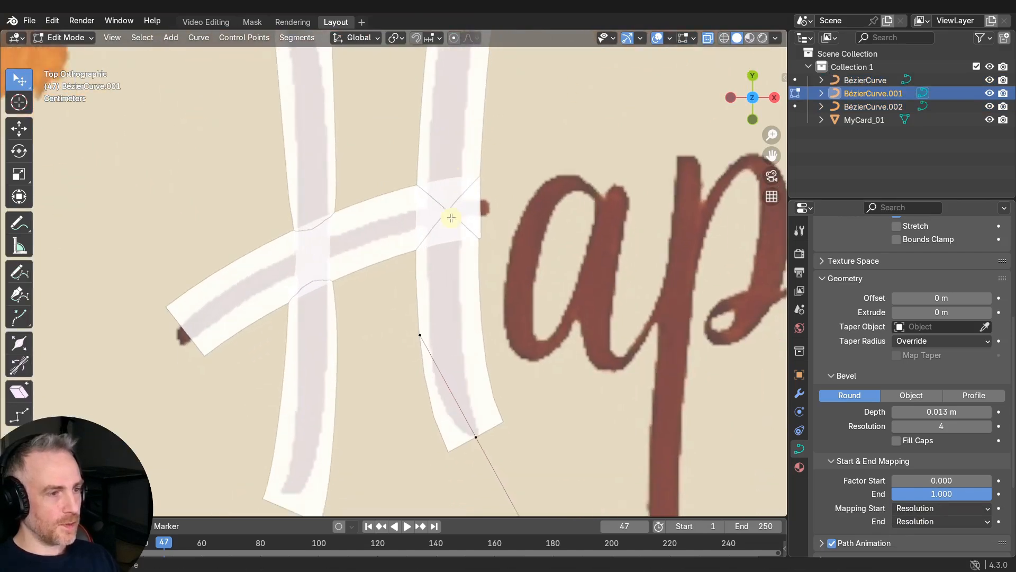
{"action": "left_click_drag", "start_coordinate": [476, 436], "coordinate": [474, 464]}
{"action": "scroll", "coordinate": [434, 254], "scroll_direction": "down", "scroll_amount": 3}
{"action": "middle_click_drag", "start_coordinate": [431, 240], "coordinate": [422, 284], "text": "shift"}
{"action": "middle_click_drag", "start_coordinate": [346, 258], "coordinate": [385, 203], "text": "shift"}
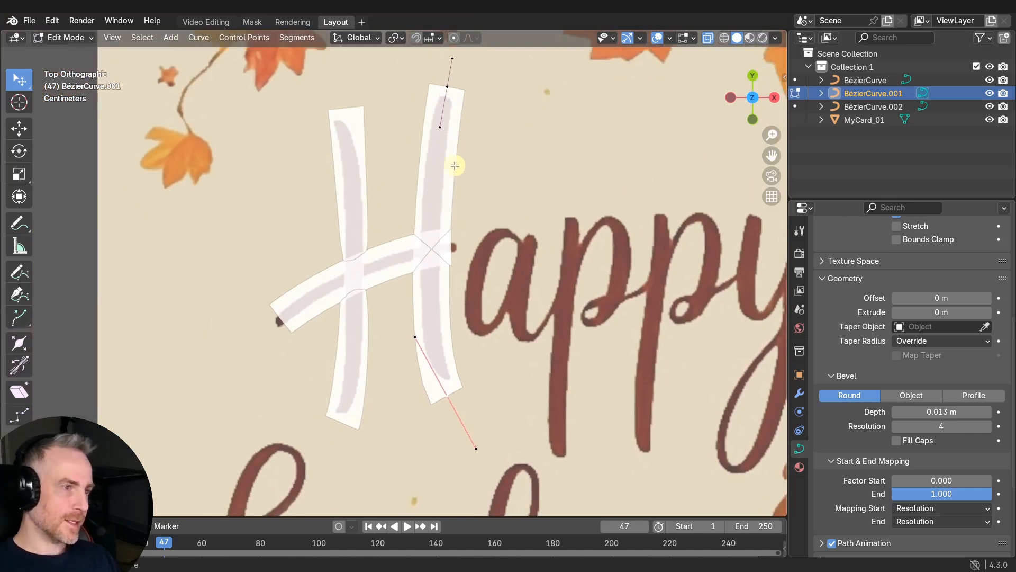
- Delete the right stem curve and place a duplicate of the left stem curve over the H's right stem
{"action": "key", "text": "Tab"}
{"action": "key", "text": "x"}
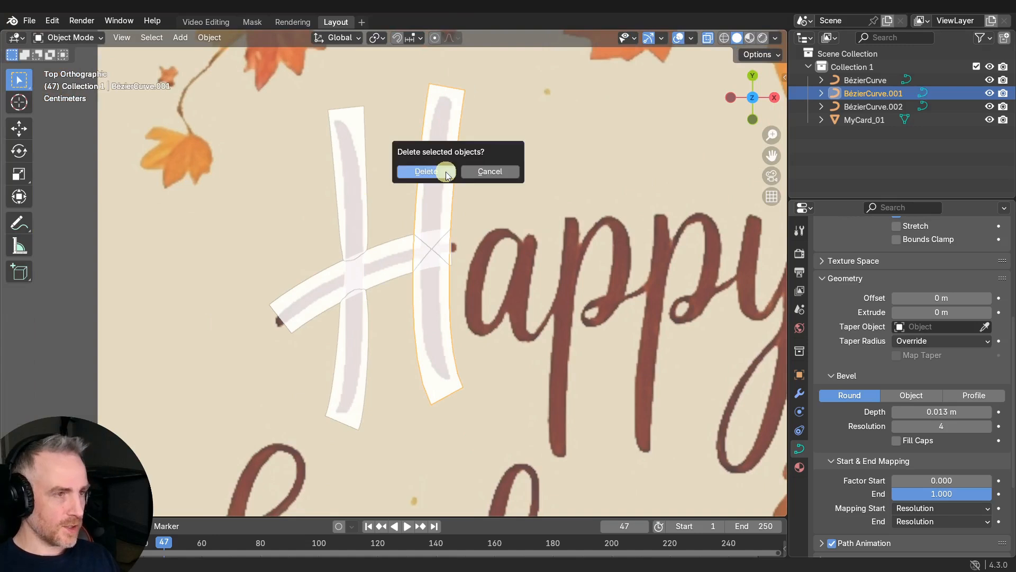
{"action": "left_click", "coordinate": [446, 172]}
{"action": "left_click", "coordinate": [355, 184]}
{"action": "key", "text": "shift+d"}
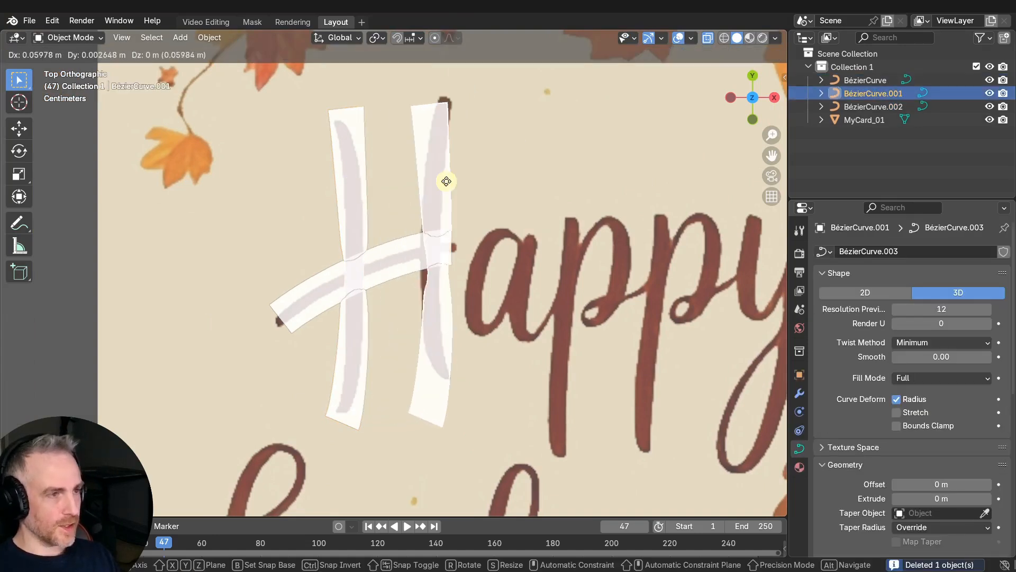
{"action": "left_click", "coordinate": [440, 183]}
- In Edit Mode, move the duplicate curve's top point to the right stem's upper tip and its middle points onto the crossbar junction
{"action": "key", "text": "Tab"}
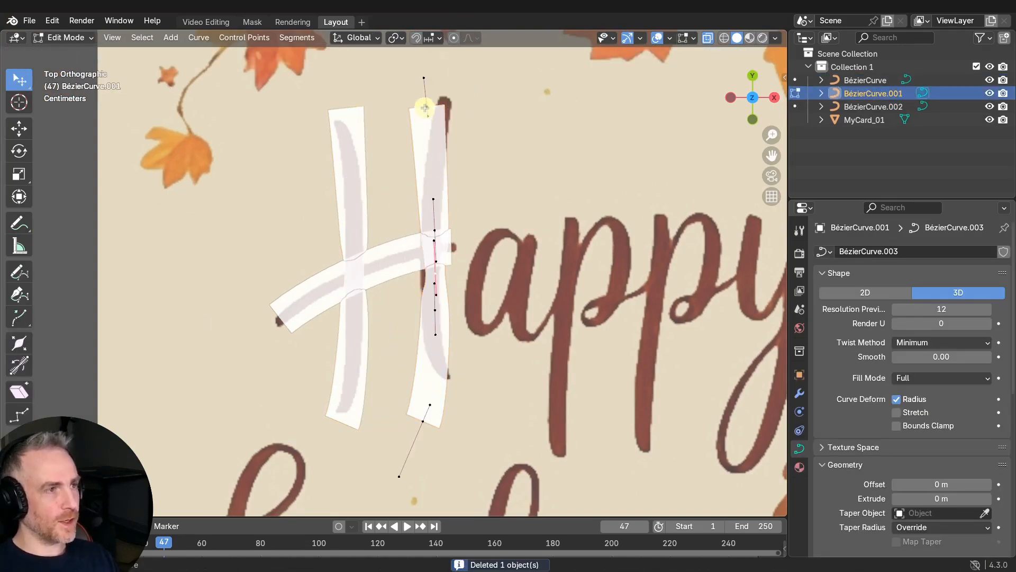
{"action": "left_click_drag", "start_coordinate": [429, 107], "coordinate": [446, 94]}
{"action": "scroll", "coordinate": [424, 249], "scroll_direction": "up", "scroll_amount": 6}
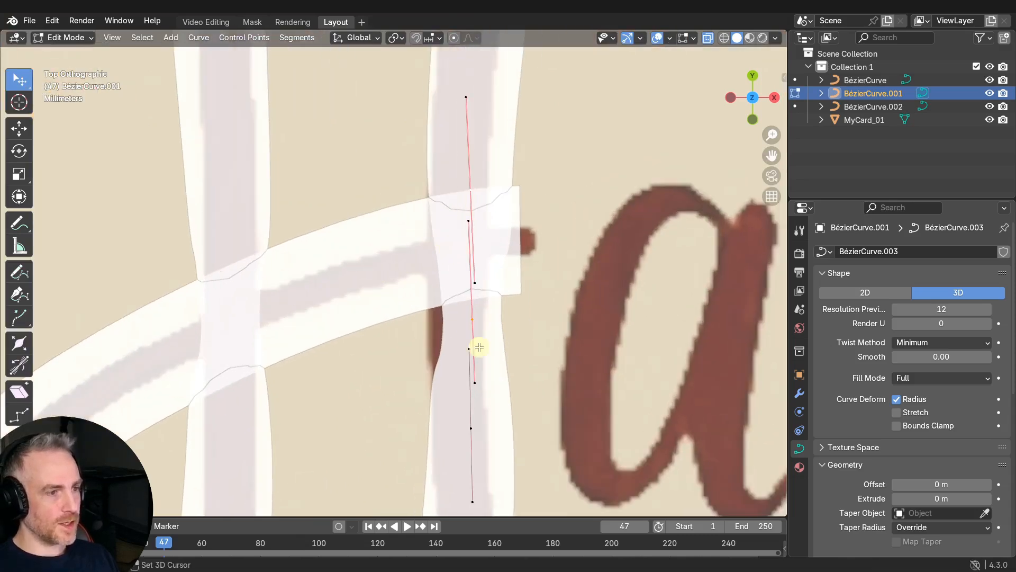
{"action": "left_click_drag", "start_coordinate": [473, 420], "coordinate": [459, 340]}
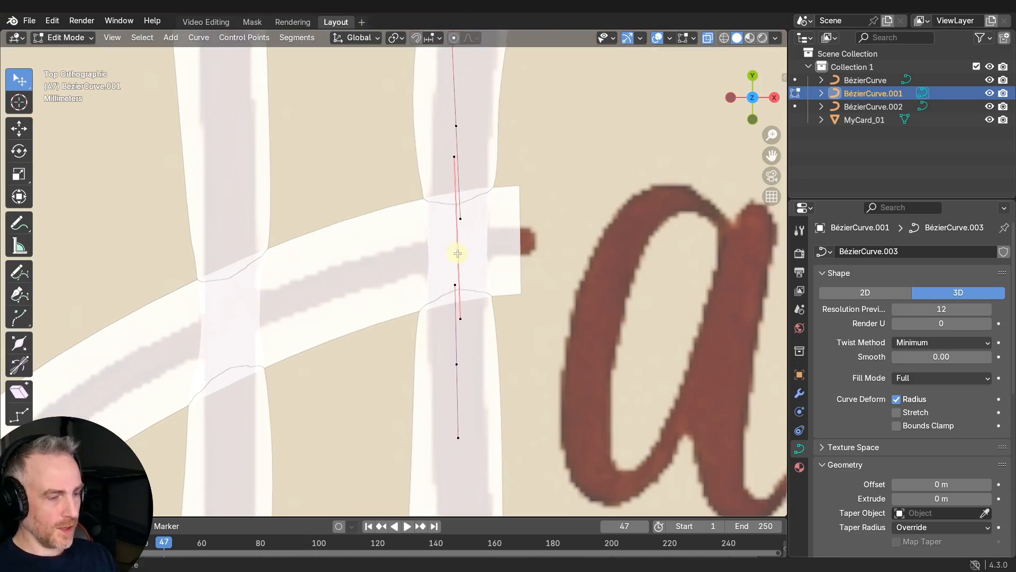
- Fatten the duplicate curve's radius at its crossbar point by a factor of about 1.09
{"action": "key", "text": "alt+s"}
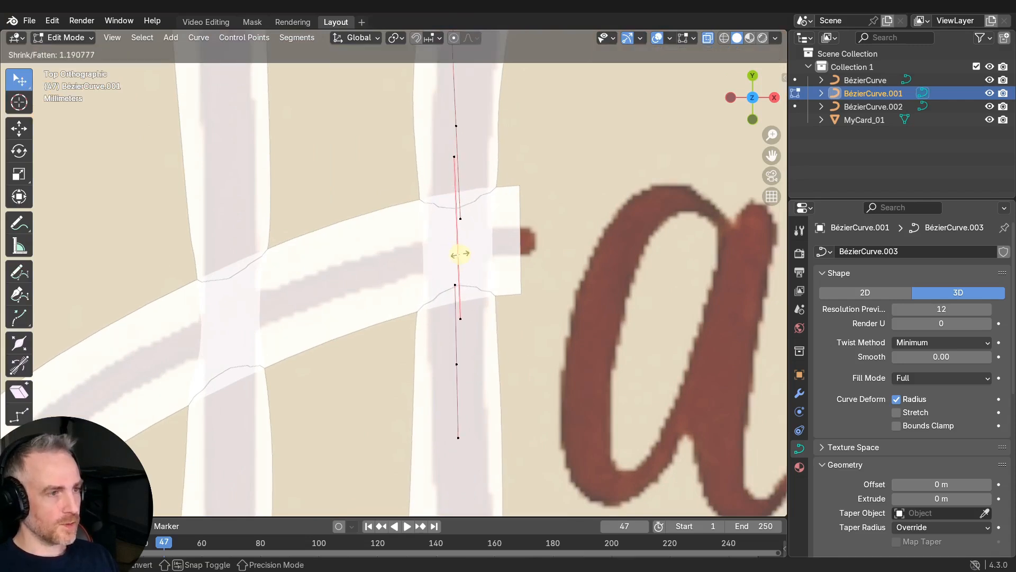
{"action": "left_click", "coordinate": [463, 255]}
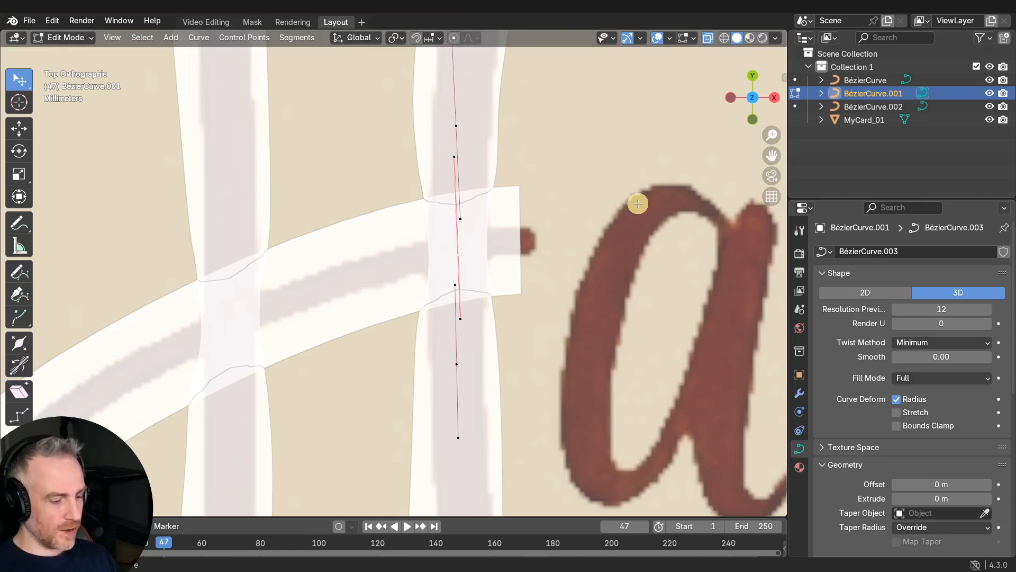
{"action": "key", "text": "alt+s"}
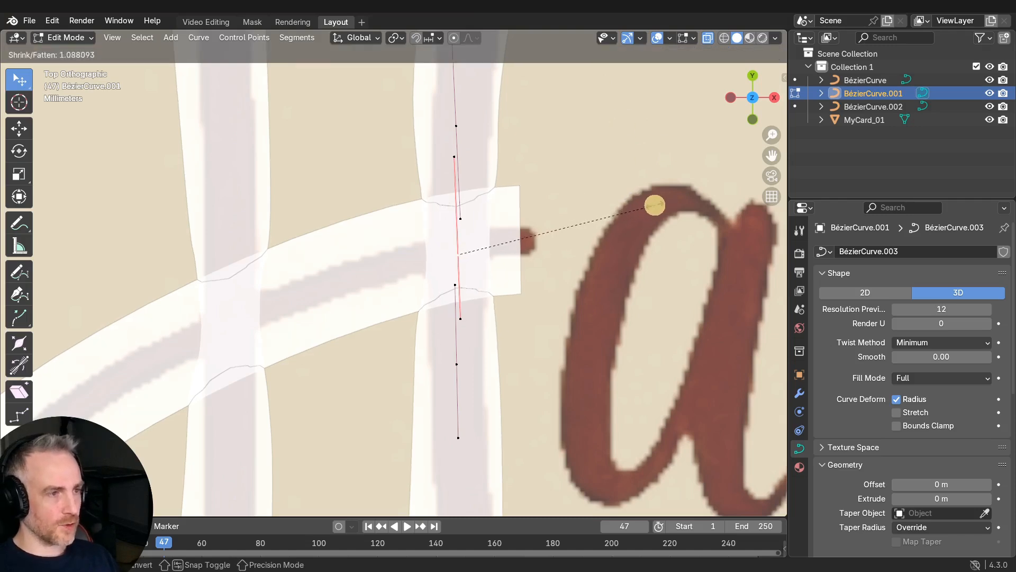
{"action": "left_click", "coordinate": [654, 206]}
- Move the duplicate curve's bottom point to cover the right stem's curved lower tip, and return to Object Mode
{"action": "scroll", "coordinate": [537, 269], "scroll_direction": "down", "scroll_amount": 3}
{"action": "middle_click_drag", "start_coordinate": [527, 304], "coordinate": [527, 151], "text": "shift"}
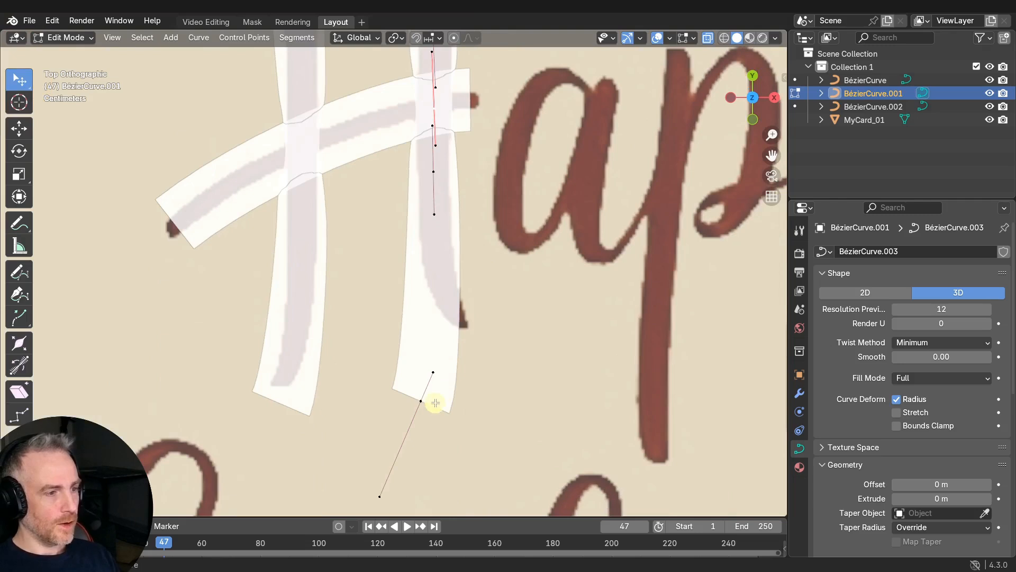
{"action": "left_click_drag", "start_coordinate": [423, 400], "coordinate": [448, 305]}
{"action": "scroll", "coordinate": [460, 346], "scroll_direction": "down", "scroll_amount": 4}
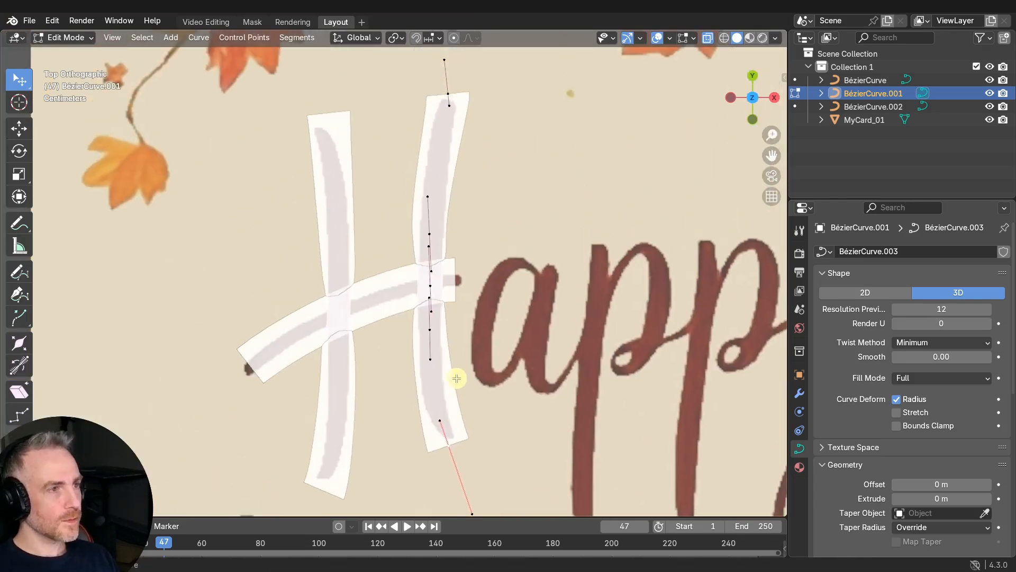
{"action": "scroll", "coordinate": [465, 329], "scroll_direction": "up", "scroll_amount": 2}
{"action": "key", "text": "Tab"}
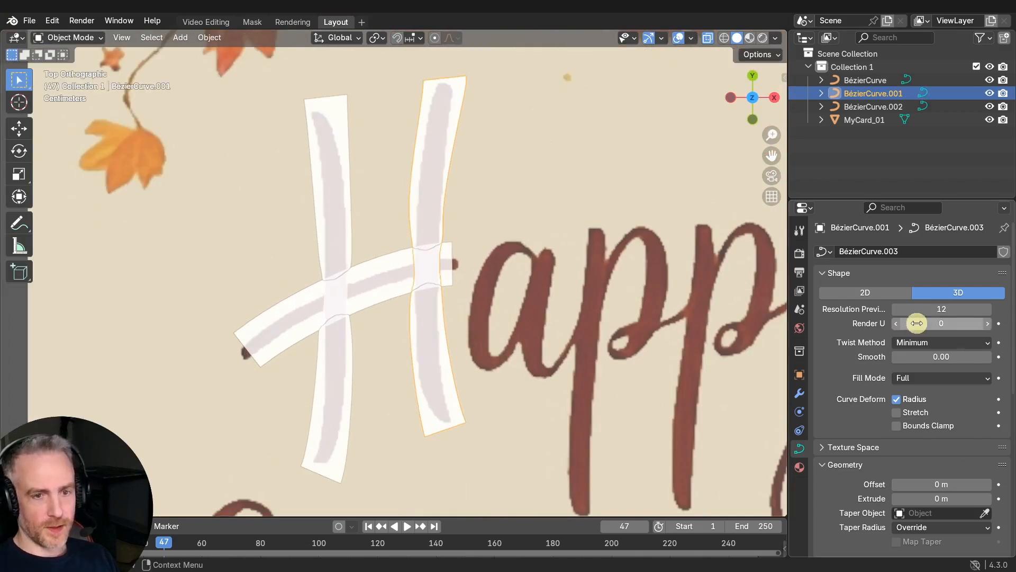
- Preview the right stem curve's reveal by scrubbing its bevel start factor, and cancel the change
{"action": "scroll", "coordinate": [917, 347], "scroll_direction": "down", "scroll_amount": 10}
{"action": "mouse_move", "coordinate": [910, 424]}
{"action": "left_mouse_down"}
{"action": "mouse_move", "coordinate": [127, 423]}
{"action": "mouse_move", "coordinate": [224, 434]}
{"action": "mouse_move", "coordinate": [113, 418]}
{"action": "left_mouse_up"}
{"action": "key", "text": "Escape"}
- Extend both end points of the crossbar curve past the H's crossbar tips, and preview its reveal by scrubbing the bevel start factor
{"action": "left_click", "coordinate": [354, 291]}
{"action": "key", "text": "Tab"}
{"action": "left_click", "coordinate": [248, 352]}
{"action": "left_click_drag", "start_coordinate": [247, 352], "coordinate": [231, 363]}
{"action": "left_click_drag", "start_coordinate": [457, 266], "coordinate": [471, 261]}
{"action": "key", "text": "Tab"}
{"action": "mouse_move", "coordinate": [919, 424]}
{"action": "left_mouse_down"}
{"action": "mouse_move", "coordinate": [996, 423]}
{"action": "mouse_move", "coordinate": [226, 420]}
{"action": "mouse_move", "coordinate": [892, 438]}
{"action": "mouse_move", "coordinate": [212, 425]}
{"action": "mouse_move", "coordinate": [887, 433]}
{"action": "mouse_move", "coordinate": [859, 436]}
{"action": "left_mouse_up"}
- Duplicate the crossbar curve and place the copy above the letters "app"
{"action": "scroll", "coordinate": [511, 297], "scroll_direction": "down", "scroll_amount": 4}
{"action": "scroll", "coordinate": [492, 300], "scroll_direction": "down", "scroll_amount": 1}
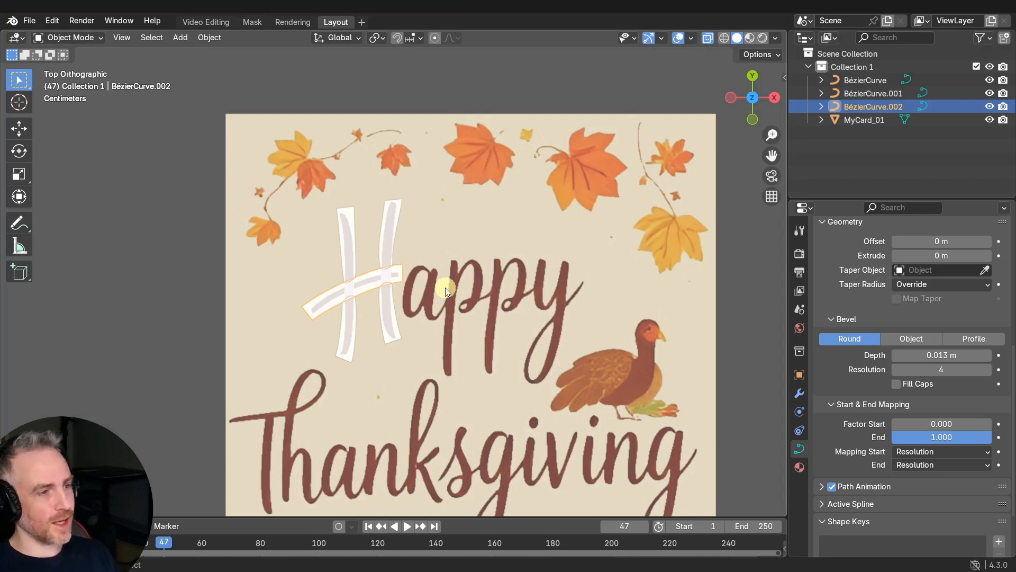
{"action": "scroll", "coordinate": [445, 287], "scroll_direction": "up", "scroll_amount": 6}
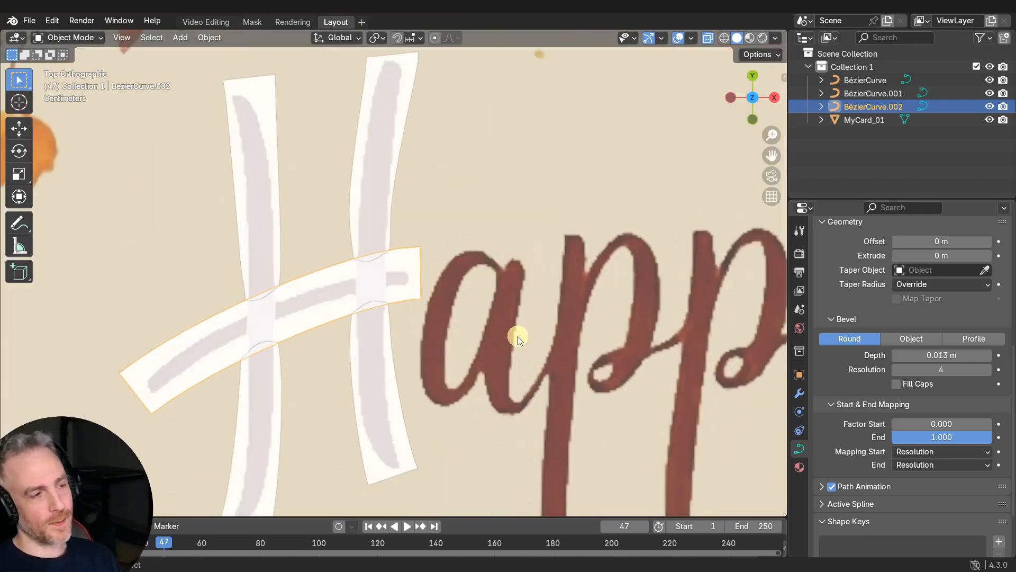
{"action": "scroll", "coordinate": [490, 320], "scroll_direction": "down", "scroll_amount": 2}
{"action": "middle_click_drag", "start_coordinate": [413, 296], "coordinate": [381, 292], "text": "shift"}
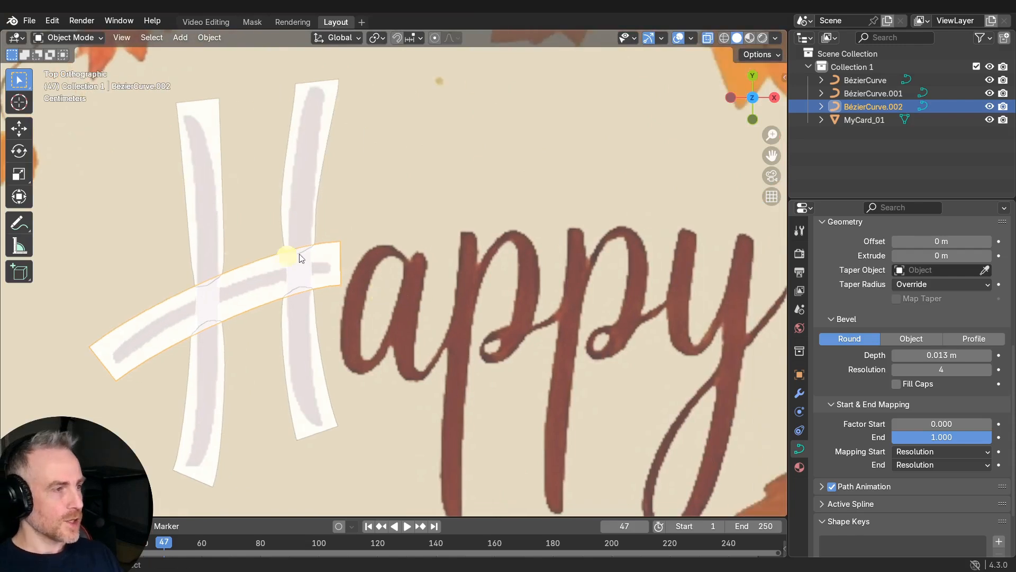
{"action": "left_click", "coordinate": [243, 292]}
{"action": "left_click", "coordinate": [242, 293]}
{"action": "key", "text": "shift+d"}
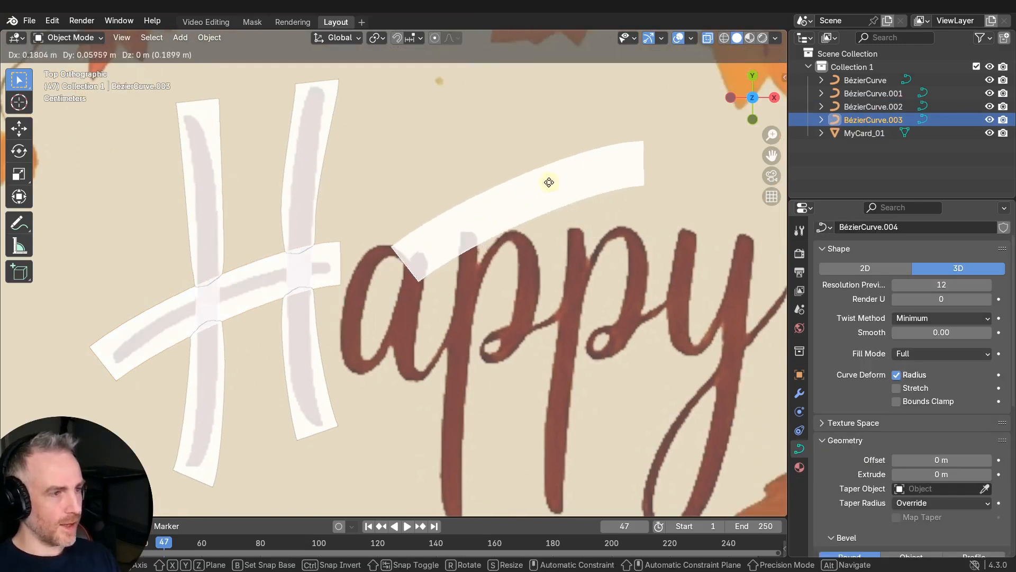
{"action": "left_click", "coordinate": [538, 170]}
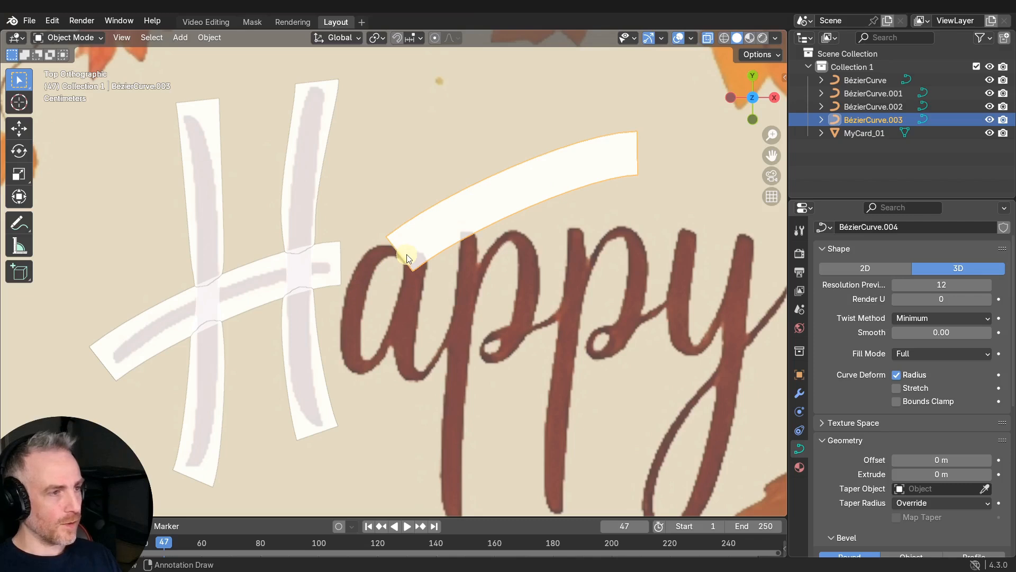
- In Edit Mode, move the duplicate's far end point to the a's upper left and set the curve's bevel depth to 0 m
{"action": "key", "text": "Tab"}
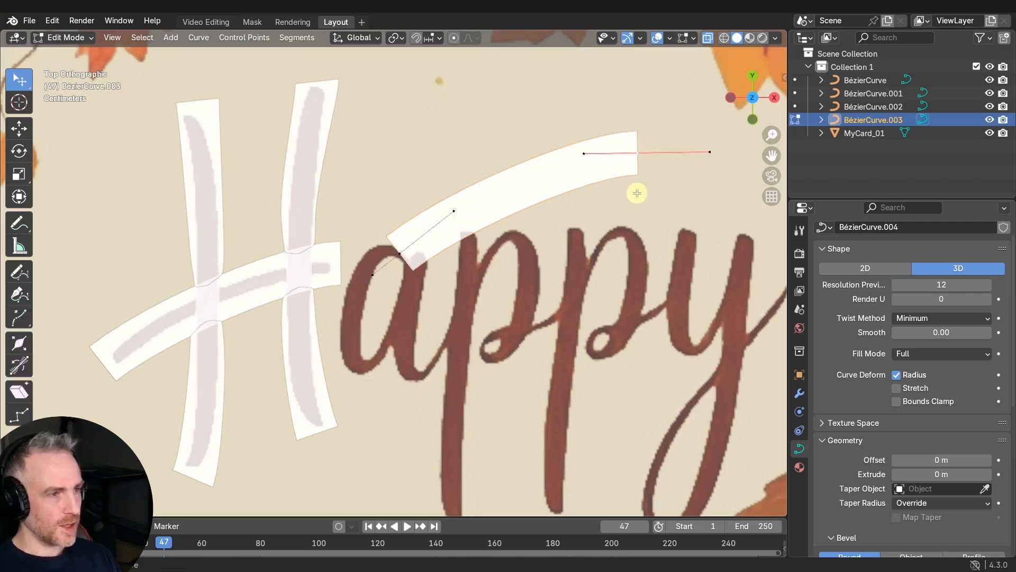
{"action": "left_click_drag", "start_coordinate": [638, 150], "coordinate": [372, 257]}
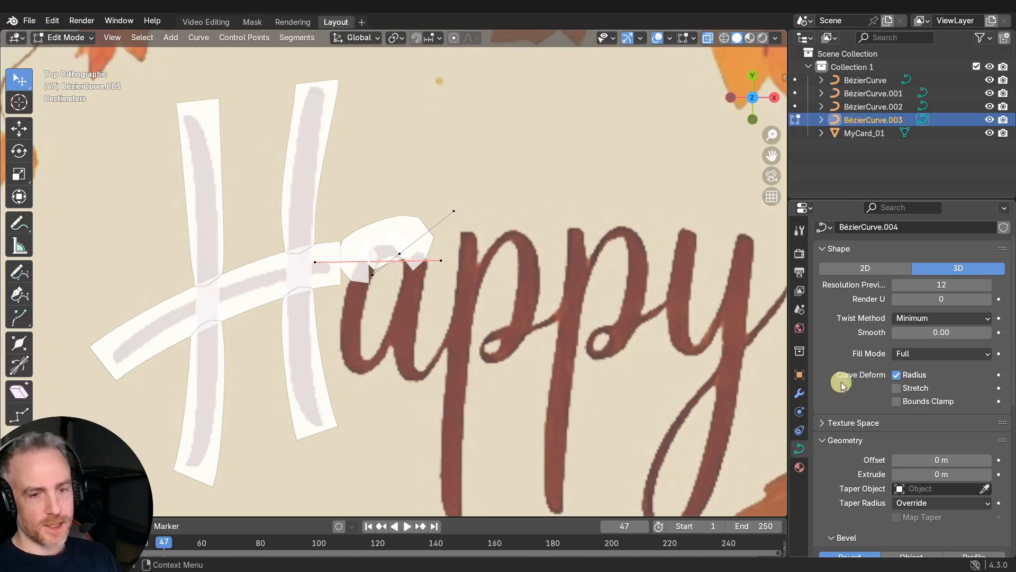
{"action": "scroll", "coordinate": [847, 421], "scroll_direction": "down", "scroll_amount": 8}
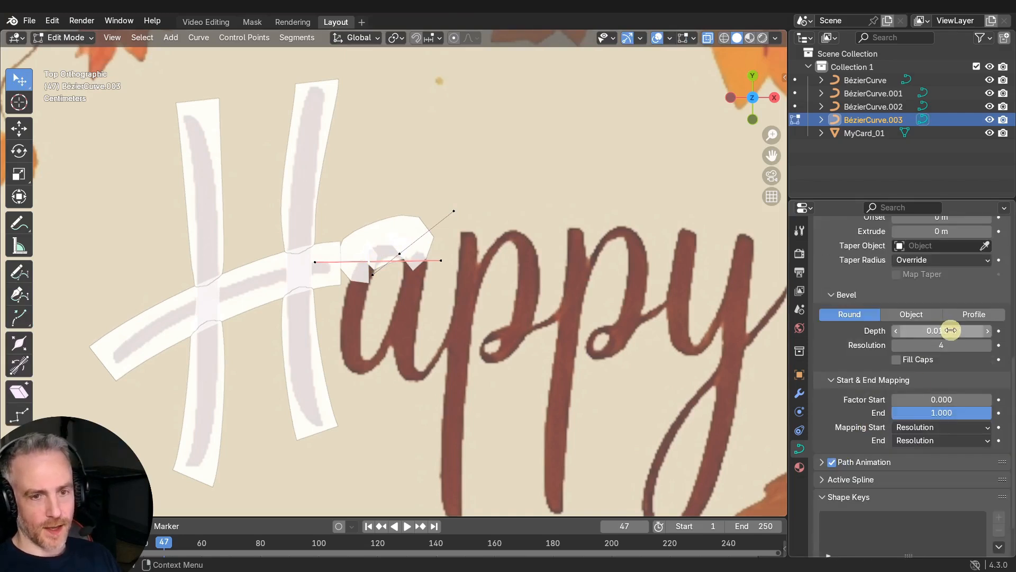
{"action": "left_click_drag", "start_coordinate": [948, 329], "coordinate": [842, 327]}
- Fit the curve's two points and handles along the upper-left arc of the a
{"action": "scroll", "coordinate": [440, 257], "scroll_direction": "up", "scroll_amount": 3}
{"action": "left_click_drag", "start_coordinate": [459, 254], "coordinate": [330, 279]}
{"action": "left_click_drag", "start_coordinate": [497, 166], "coordinate": [399, 231]}
{"action": "left_click_drag", "start_coordinate": [429, 289], "coordinate": [412, 257]}
{"action": "left_click_drag", "start_coordinate": [340, 277], "coordinate": [321, 324]}
{"action": "left_click_drag", "start_coordinate": [336, 221], "coordinate": [340, 218]}
{"action": "left_click_drag", "start_coordinate": [398, 230], "coordinate": [391, 229]}
{"action": "left_click_drag", "start_coordinate": [325, 313], "coordinate": [327, 320]}
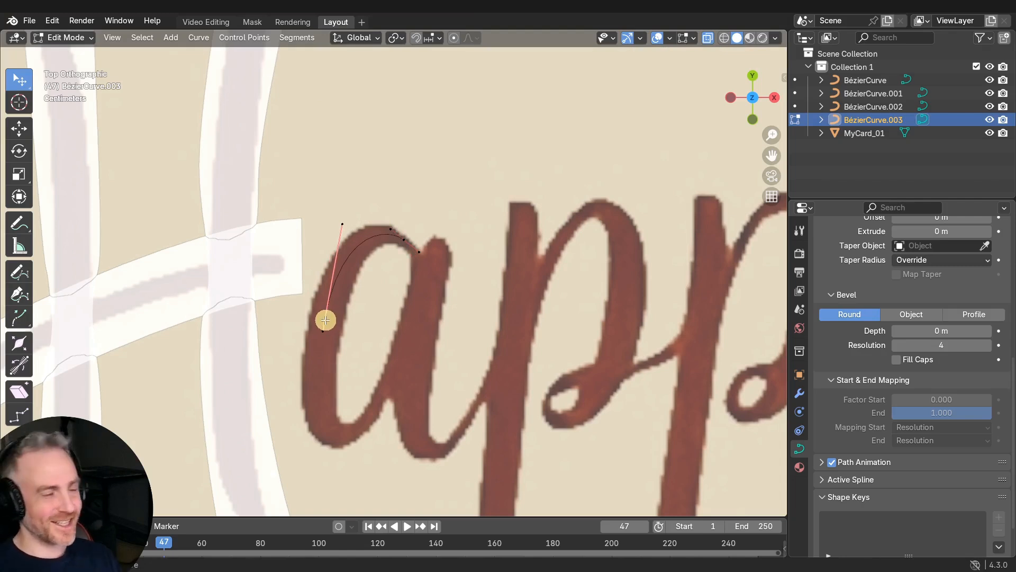
- Extrude the curve around the bottom of the a's bowl and up to the top of its stem, adjusting the handles
{"action": "key", "text": "e"}
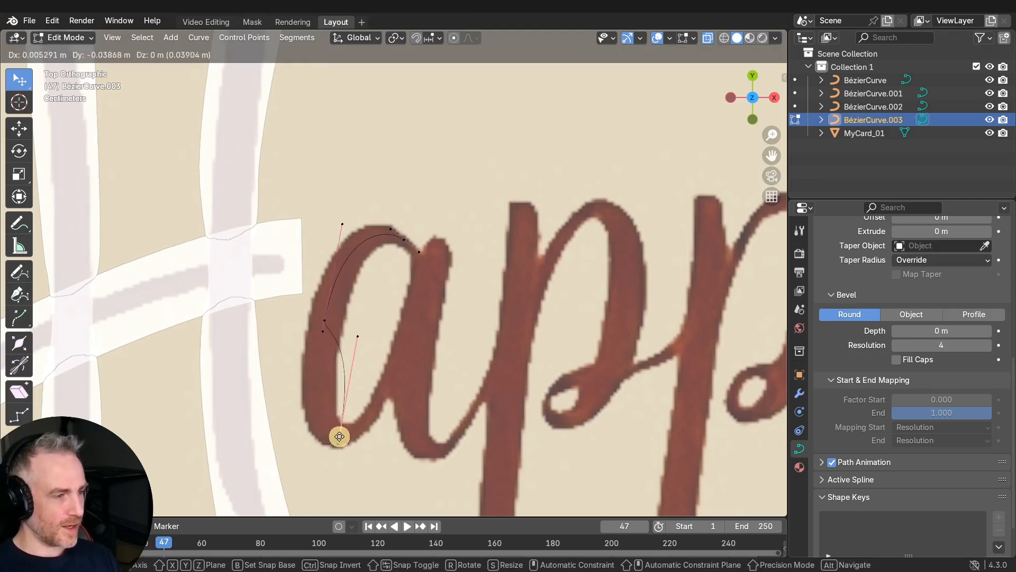
{"action": "left_click", "coordinate": [339, 433]}
{"action": "left_click_drag", "start_coordinate": [355, 335], "coordinate": [301, 416]}
{"action": "left_click_drag", "start_coordinate": [334, 435], "coordinate": [337, 435]}
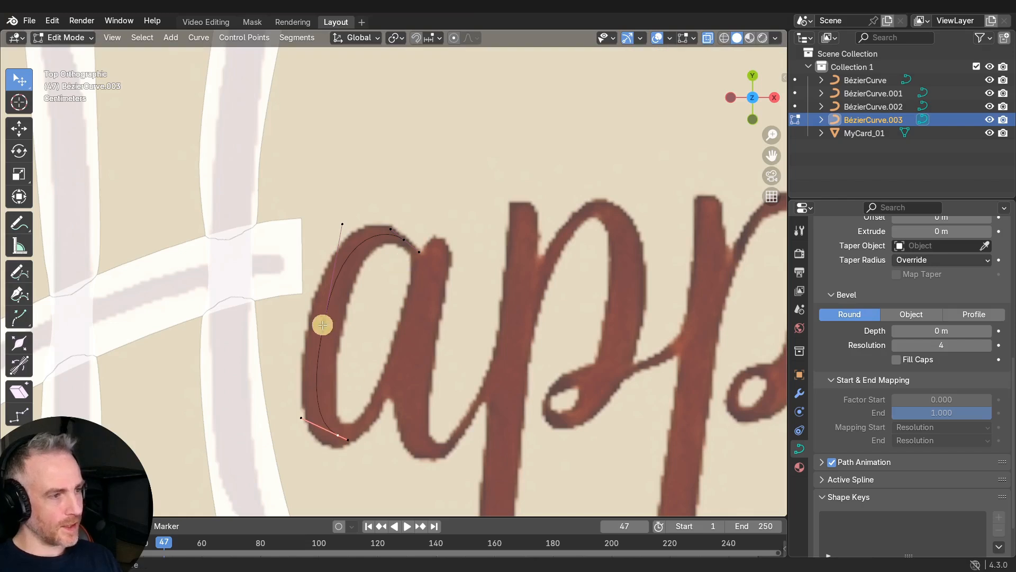
{"action": "left_click_drag", "start_coordinate": [338, 435], "coordinate": [404, 347]}
{"action": "left_click_drag", "start_coordinate": [403, 348], "coordinate": [439, 234]}
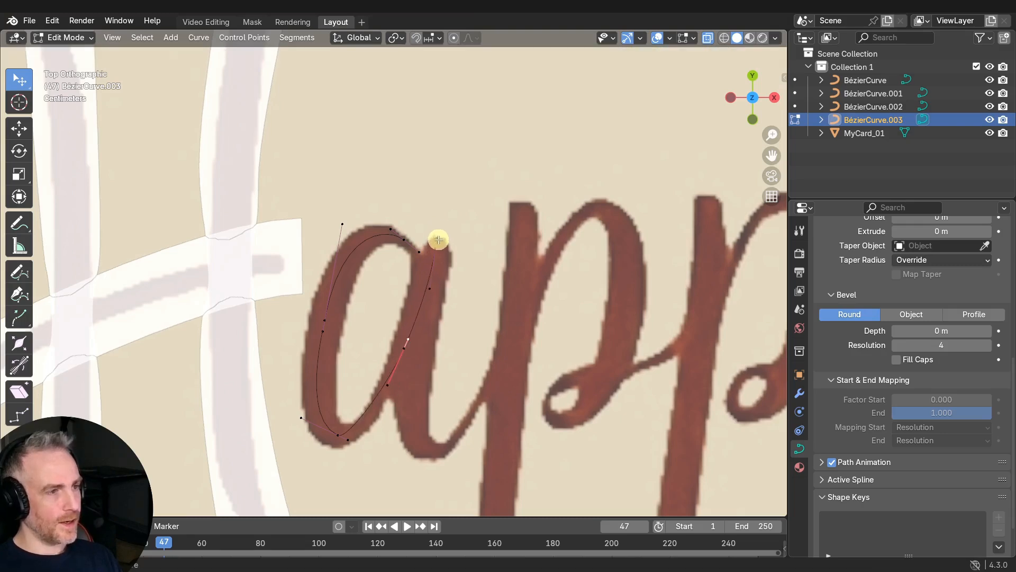
{"action": "key", "text": "e"}
{"action": "right_click", "coordinate": [424, 347]}
{"action": "key", "text": "ctrl+z"}
- Extrude the curve down the a's stem, around its bottom curl and up to the first p's stem
{"action": "left_click", "coordinate": [436, 249]}
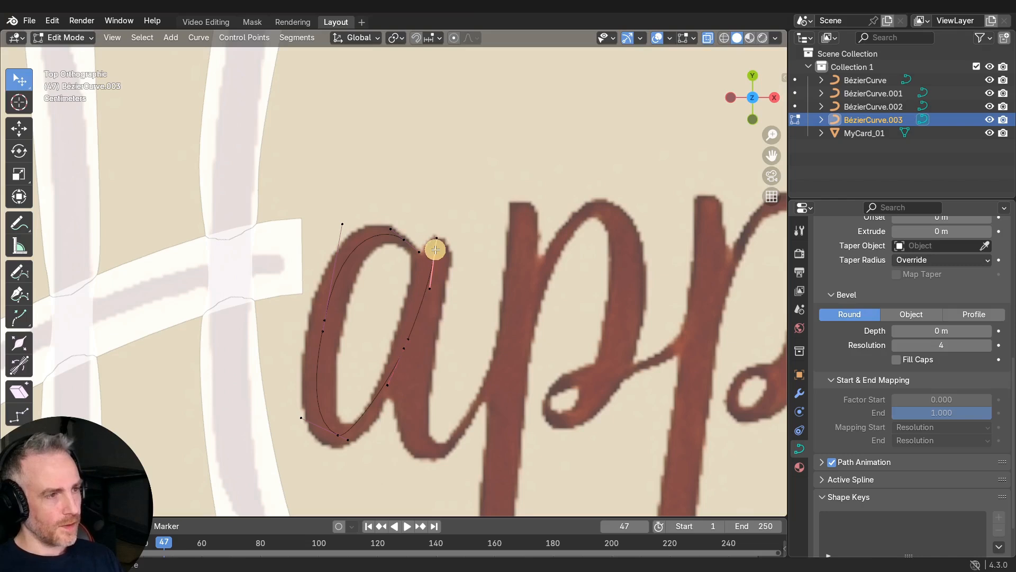
{"action": "key", "text": "e"}
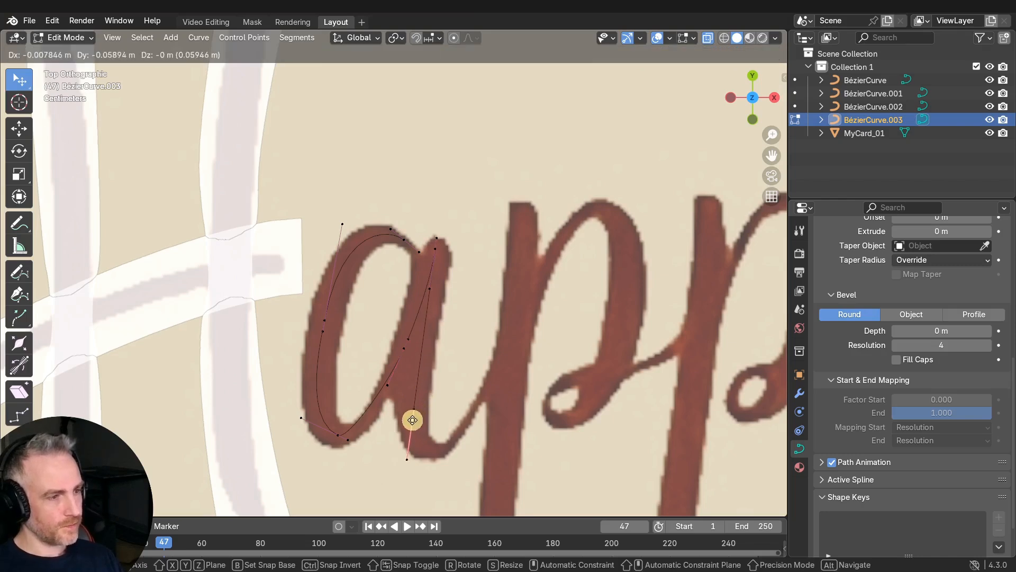
{"action": "left_click", "coordinate": [441, 449]}
{"action": "key", "text": "e"}
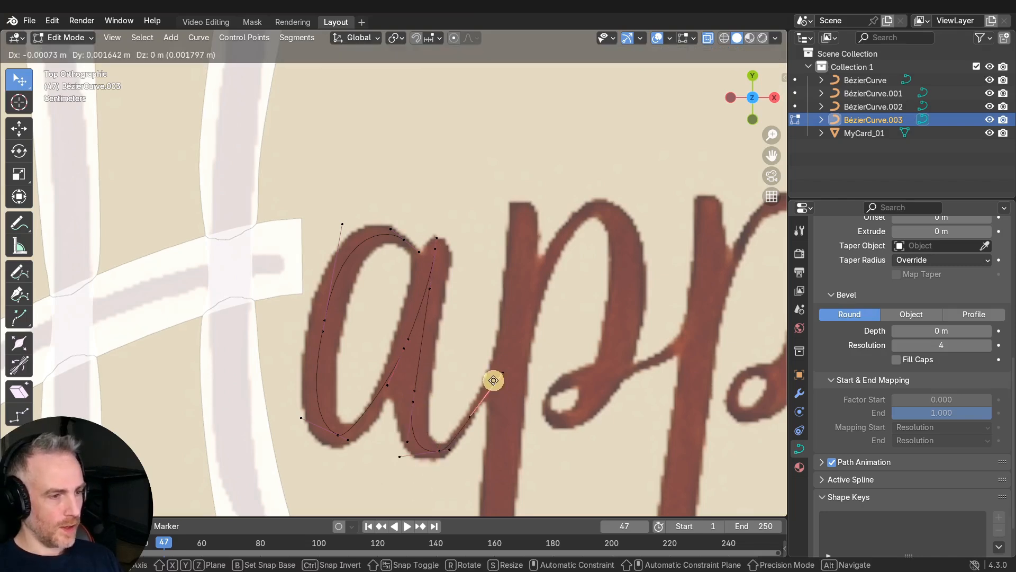
{"action": "left_click", "coordinate": [493, 377]}
- Extrude the curve to the top of the first p's stem and align its handle with the stroke
{"action": "key", "text": "e"}
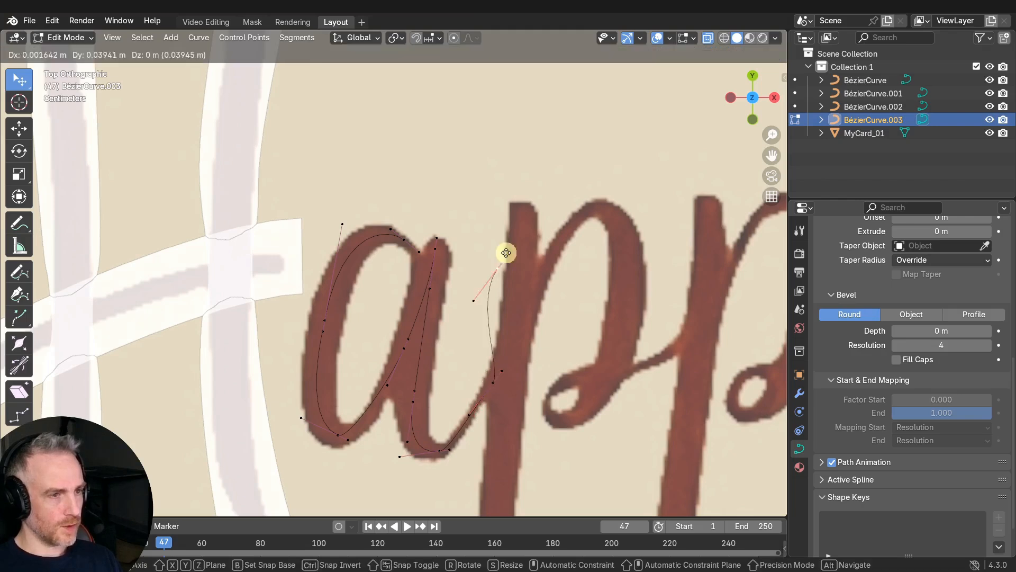
{"action": "left_click", "coordinate": [529, 215]}
{"action": "middle_click_drag", "start_coordinate": [529, 214], "coordinate": [480, 254], "text": "shift"}
{"action": "left_click_drag", "start_coordinate": [453, 280], "coordinate": [475, 291]}
{"action": "left_click", "coordinate": [475, 252]}
- Extrude the curve down the first p's stem and move the new point near the stem's lower tip
{"action": "middle_click_drag", "start_coordinate": [470, 312], "coordinate": [472, 250], "text": "shift"}
{"action": "scroll", "coordinate": [472, 249], "scroll_direction": "down", "scroll_amount": 1}
{"action": "key", "text": "e"}
{"action": "left_click", "coordinate": [455, 499]}
{"action": "middle_click_drag", "start_coordinate": [453, 466], "coordinate": [466, 413], "text": "shift"}
{"action": "scroll", "coordinate": [469, 360], "scroll_direction": "down", "scroll_amount": 5}
{"action": "scroll", "coordinate": [466, 343], "scroll_direction": "up", "scroll_amount": 2}
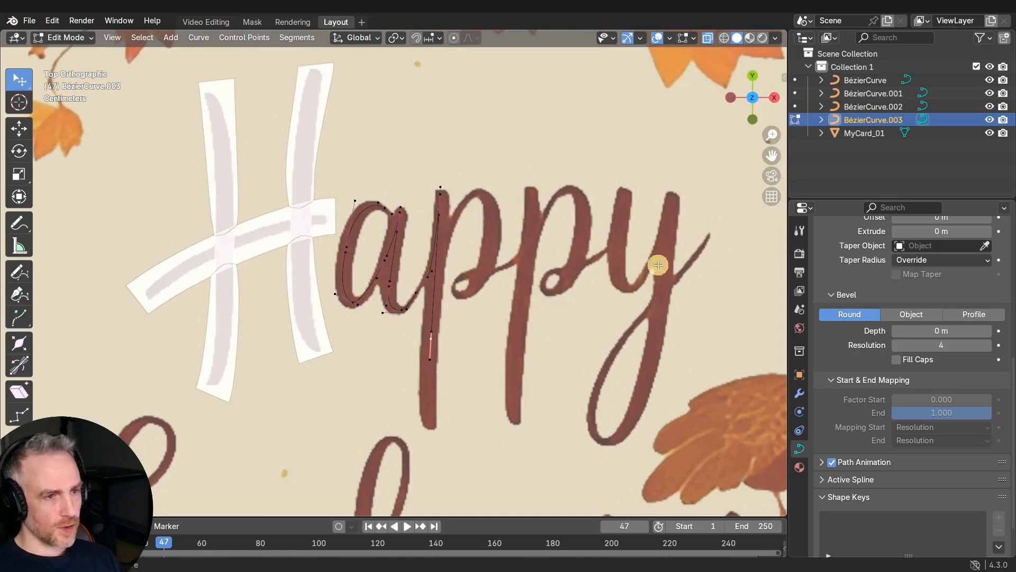
{"action": "scroll", "coordinate": [475, 335], "scroll_direction": "up", "scroll_amount": 4}
{"action": "middle_click_drag", "start_coordinate": [476, 338], "coordinate": [455, 248], "text": "shift"}
{"action": "scroll", "coordinate": [455, 252], "scroll_direction": "down", "scroll_amount": 3}
{"action": "key", "text": "g"}
{"action": "left_click", "coordinate": [422, 365]}
- Extrude the curve from the first p's lower tip back up the stem to where the bowl begins
{"action": "scroll", "coordinate": [424, 360], "scroll_direction": "up", "scroll_amount": 3}
{"action": "key", "text": "e"}
{"action": "middle_click_drag", "start_coordinate": [460, 118], "coordinate": [413, 366], "text": "alt+shift"}
{"action": "left_click", "coordinate": [469, 195]}
{"action": "scroll", "coordinate": [431, 125], "scroll_direction": "up", "scroll_amount": 3}
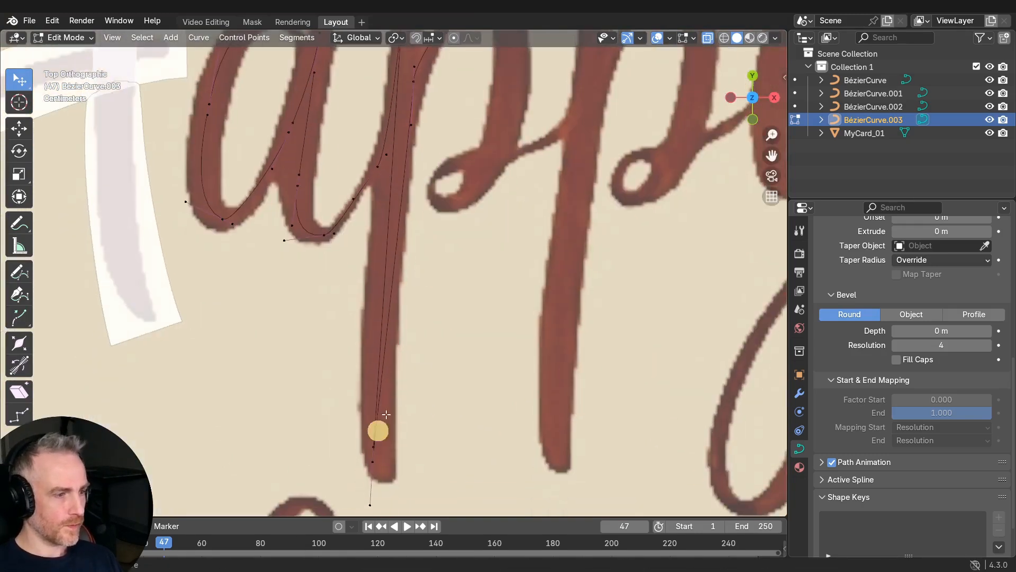
{"action": "scroll", "coordinate": [377, 411], "scroll_direction": "down", "scroll_amount": 3}
- Extrude the curve over the top and right side of the first p's bowl, fitting the points and handles to the stroke
{"action": "left_click", "coordinate": [428, 174]}
{"action": "key", "text": "e"}
{"action": "left_click", "coordinate": [478, 244]}
{"action": "left_click", "coordinate": [428, 172]}
{"action": "key", "text": "g"}
{"action": "left_click", "coordinate": [436, 168]}
{"action": "key", "text": "g"}
{"action": "left_click", "coordinate": [399, 168]}
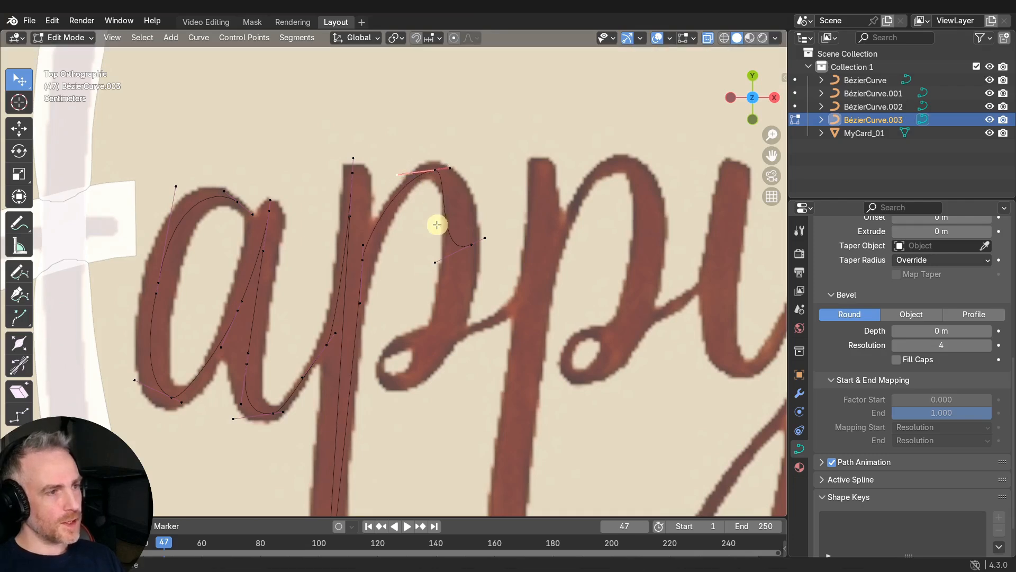
{"action": "left_click", "coordinate": [473, 244]}
{"action": "key", "text": "g"}
{"action": "left_click", "coordinate": [461, 256]}
- Extrude the curve around the small loop at the bottom of the first p's bowl and refine the nearby points and handles
{"action": "scroll", "coordinate": [461, 256], "scroll_direction": "down", "scroll_amount": 2}
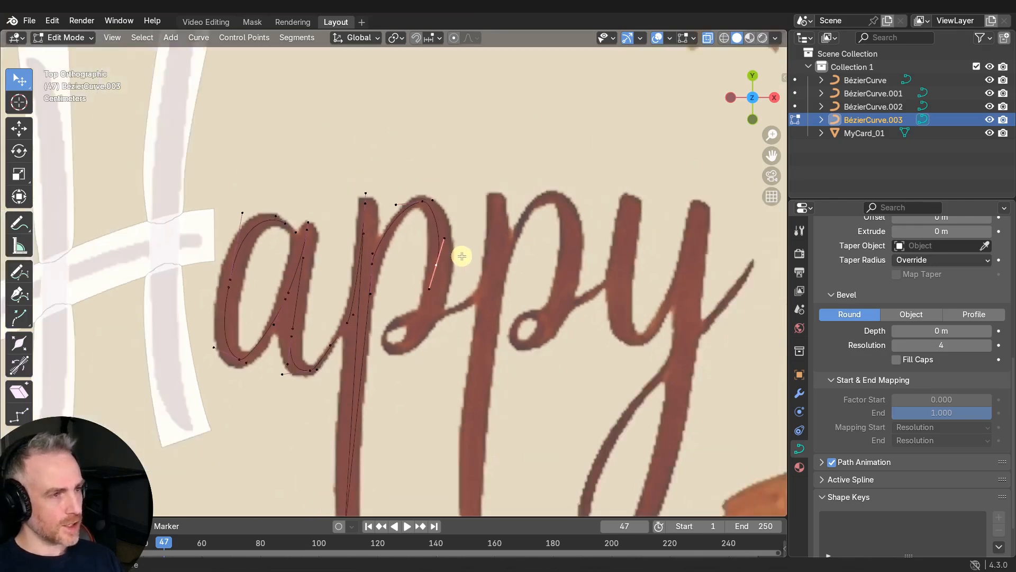
{"action": "scroll", "coordinate": [461, 256], "scroll_direction": "up", "scroll_amount": 1}
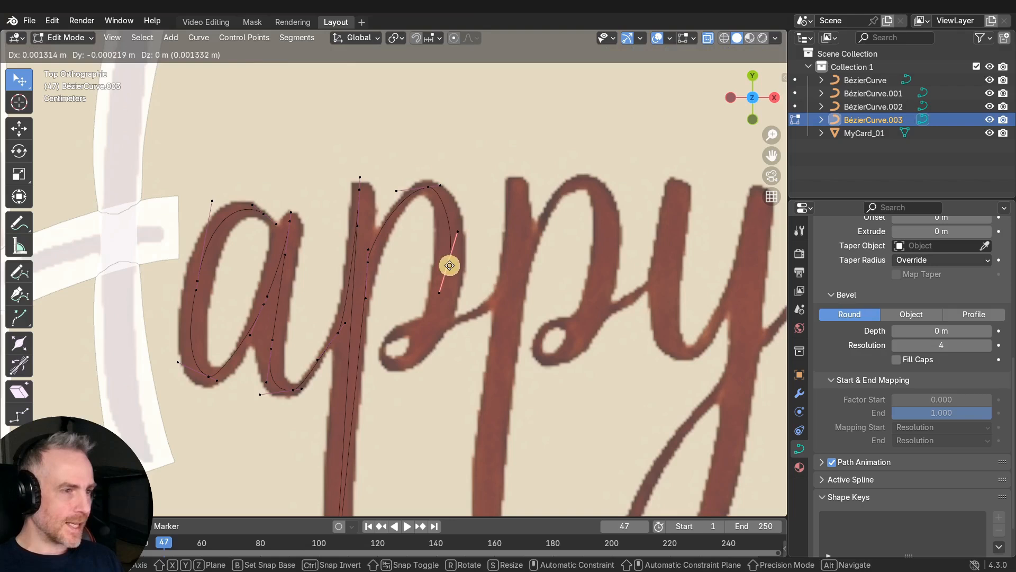
{"action": "key", "text": "e"}
{"action": "left_click", "coordinate": [389, 370]}
{"action": "left_click", "coordinate": [401, 335]}
{"action": "key", "text": "g"}
{"action": "left_click", "coordinate": [410, 371]}
{"action": "key", "text": "g"}
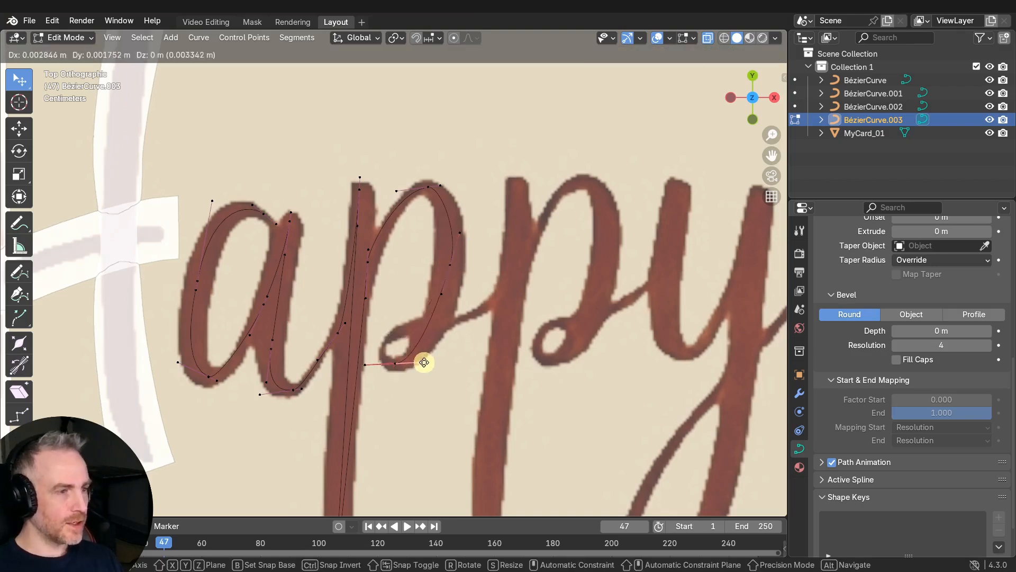
{"action": "left_click", "coordinate": [441, 358]}
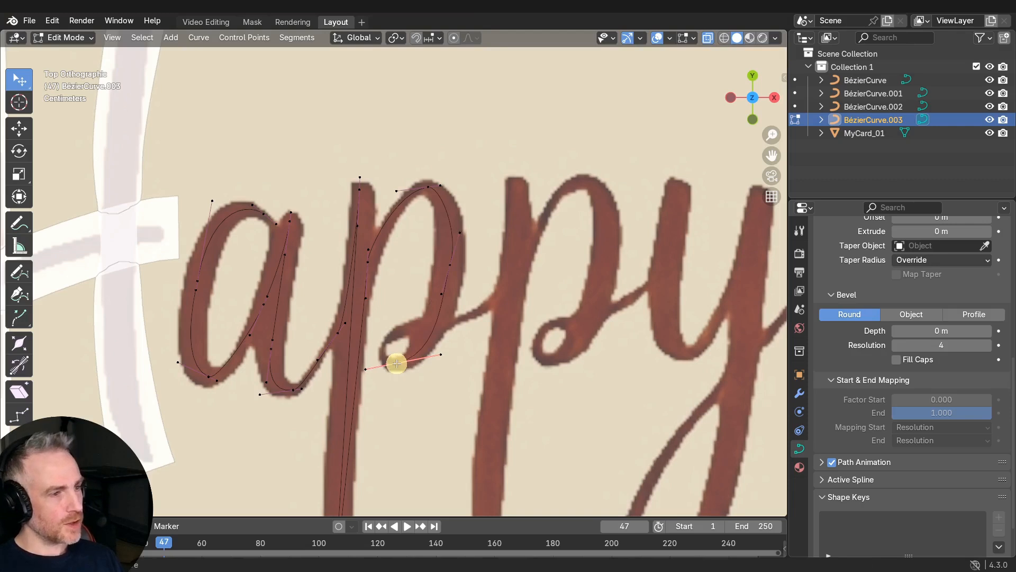
{"action": "mouse_move", "coordinate": [408, 368]}
{"action": "left_mouse_down"}
{"action": "mouse_move", "coordinate": [400, 324]}
{"action": "mouse_move", "coordinate": [356, 388]}
{"action": "mouse_move", "coordinate": [352, 351]}
{"action": "mouse_move", "coordinate": [404, 332]}
{"action": "mouse_move", "coordinate": [398, 363]}
{"action": "left_mouse_up"}
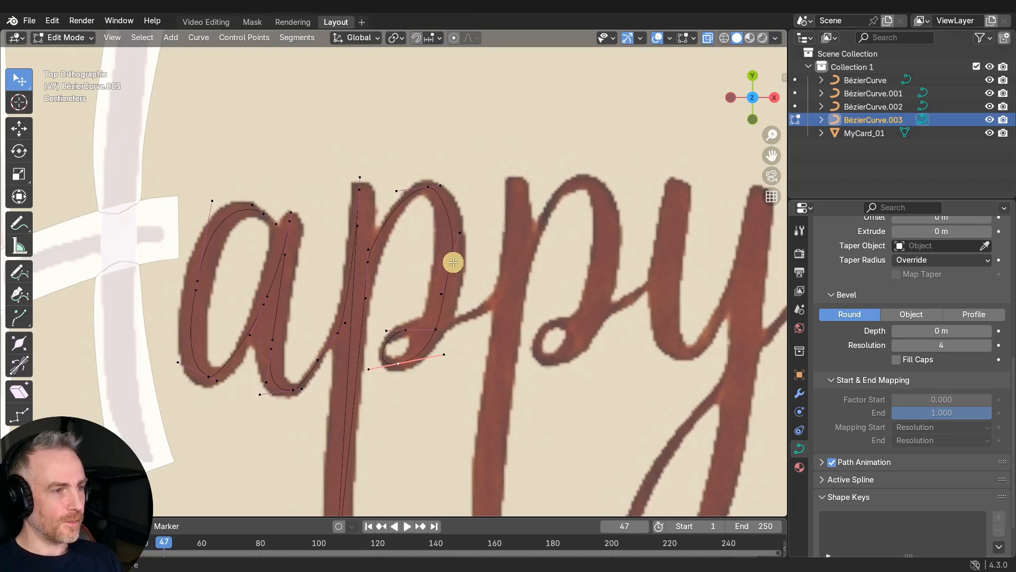
{"action": "left_click_drag", "start_coordinate": [449, 266], "coordinate": [448, 265]}
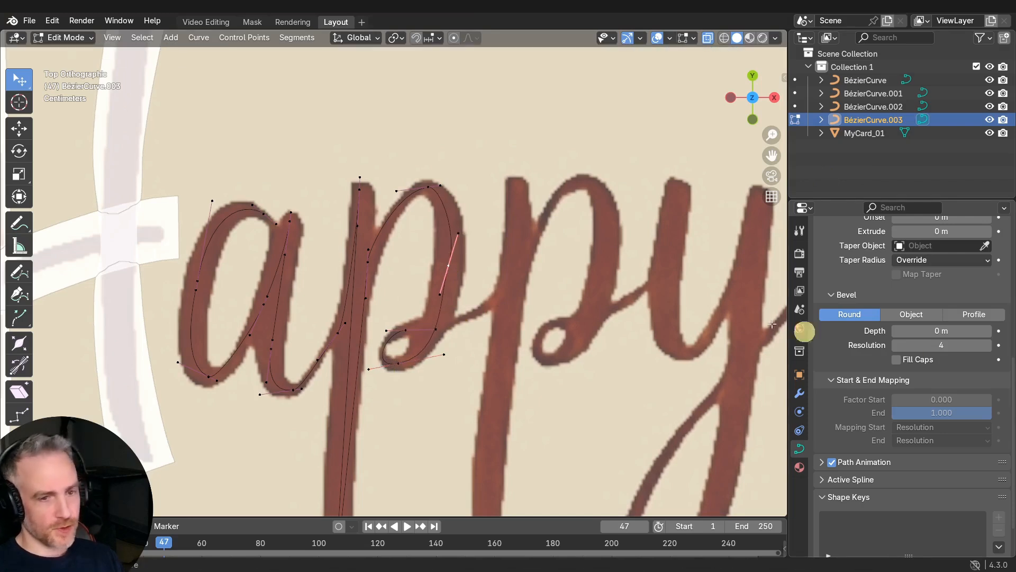
- Extrude the curve along the connecting stroke to the second p's stem and tilt the end handle along the stroke
{"action": "middle_click_drag", "start_coordinate": [450, 313], "coordinate": [393, 333], "text": "shift"}
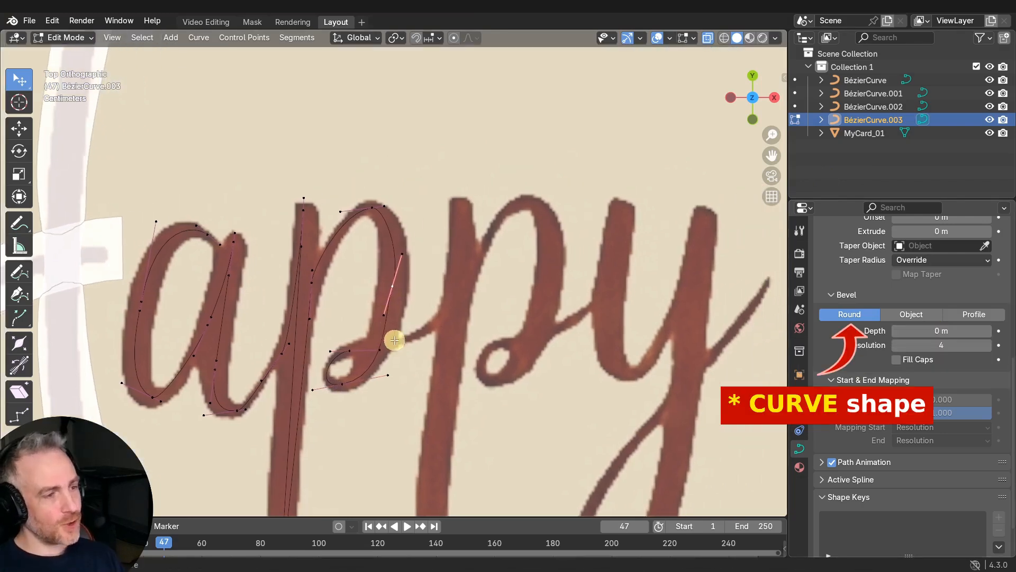
{"action": "key", "text": "e"}
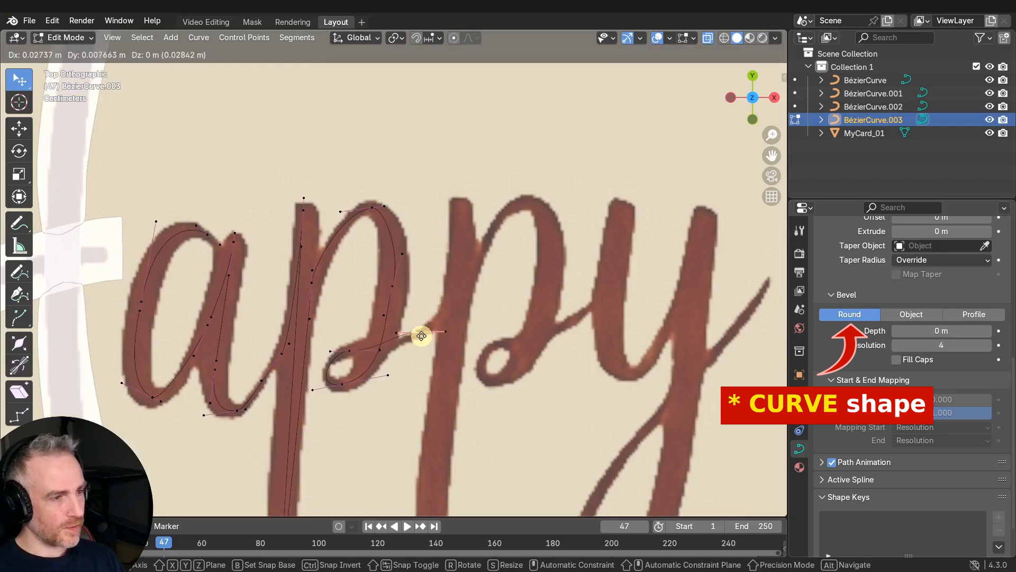
{"action": "left_click", "coordinate": [454, 326]}
{"action": "mouse_move", "coordinate": [475, 318]}
{"action": "left_mouse_down"}
{"action": "mouse_move", "coordinate": [477, 281]}
{"action": "mouse_move", "coordinate": [475, 301]}
{"action": "left_mouse_up"}
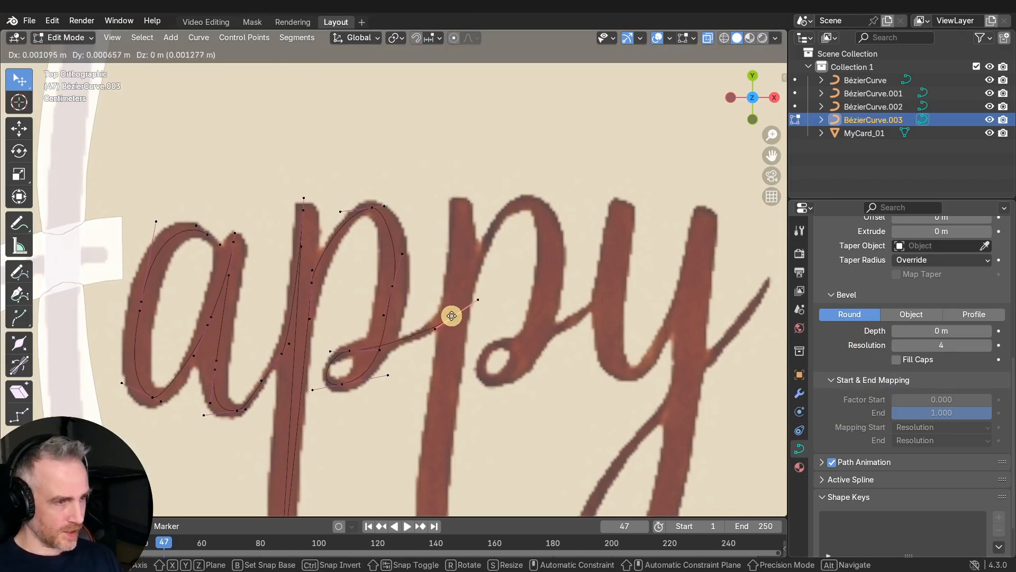
{"action": "left_click_drag", "start_coordinate": [437, 321], "coordinate": [419, 337]}
- Extrude the curve to the top of the second p's stem and down to its lower end
{"action": "key", "text": "e"}
{"action": "left_click", "coordinate": [467, 207]}
{"action": "left_click_drag", "start_coordinate": [487, 189], "coordinate": [461, 173]}
{"action": "left_click", "coordinate": [461, 208]}
{"action": "key", "text": "e"}
{"action": "middle_click_drag", "start_coordinate": [442, 418], "coordinate": [440, 221], "text": "alt+shift"}
{"action": "left_click", "coordinate": [424, 409]}
- Extrude the curve back up the second p's stem and over its bowl, fitting the points and handles
{"action": "key", "text": "e"}
{"action": "middle_click_drag", "start_coordinate": [459, 133], "coordinate": [424, 341], "text": "alt+shift"}
{"action": "left_click", "coordinate": [429, 284]}
{"action": "key", "text": "e"}
{"action": "left_click_drag", "start_coordinate": [488, 232], "coordinate": [465, 207]}
{"action": "left_click_drag", "start_coordinate": [432, 249], "coordinate": [447, 256]}
{"action": "left_click_drag", "start_coordinate": [543, 317], "coordinate": [491, 364]}
{"action": "left_click_drag", "start_coordinate": [508, 318], "coordinate": [499, 341]}
{"action": "left_click_drag", "start_coordinate": [524, 210], "coordinate": [527, 215]}
- Extrude the curve around the second p's small bottom loop and onto the stroke connecting to the y
{"action": "left_click", "coordinate": [497, 343]}
{"action": "key", "text": "e"}
{"action": "left_click", "coordinate": [456, 394]}
{"action": "left_click_drag", "start_coordinate": [464, 374], "coordinate": [409, 372]}
{"action": "key", "text": "e"}
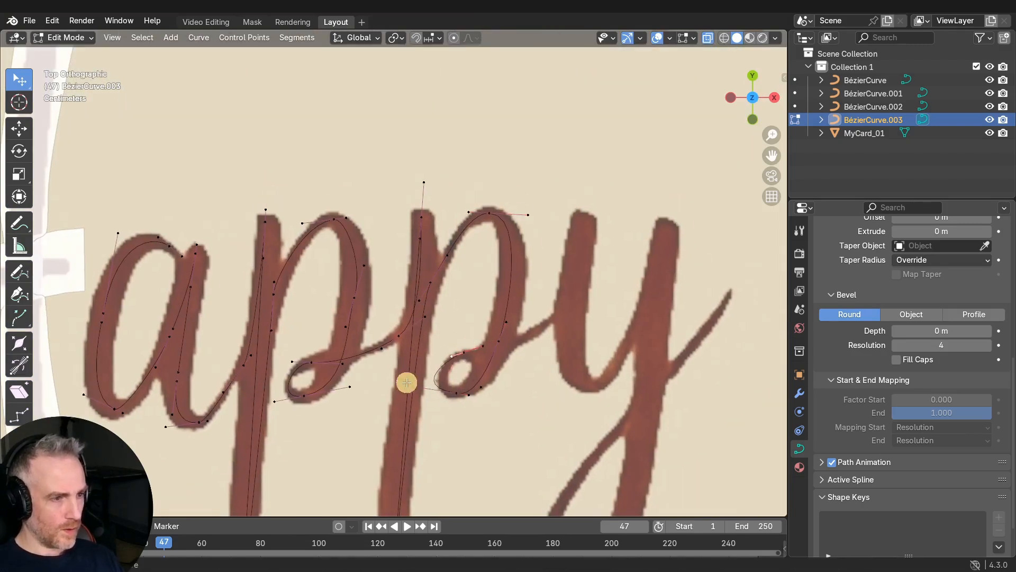
{"action": "key", "text": "e"}
{"action": "left_click", "coordinate": [519, 340]}
- Extrude the curve along the connecting stroke to the top of the y's left stroke and adjust the handles
{"action": "key", "text": "e"}
{"action": "left_click", "coordinate": [565, 312]}
{"action": "key", "text": "e"}
{"action": "left_click", "coordinate": [579, 223]}
{"action": "left_click_drag", "start_coordinate": [538, 333], "coordinate": [541, 327]}
{"action": "left_click_drag", "start_coordinate": [599, 213], "coordinate": [587, 191]}
- Extrude the curve down the y's left stroke and around its bottom bend, fitting the points and handles
{"action": "left_click_drag", "start_coordinate": [596, 367], "coordinate": [580, 396]}
{"action": "left_click_drag", "start_coordinate": [577, 374], "coordinate": [571, 346]}
{"action": "key", "text": "e"}
{"action": "left_click", "coordinate": [579, 381]}
{"action": "left_click_drag", "start_coordinate": [601, 402], "coordinate": [610, 377]}
{"action": "left_click_drag", "start_coordinate": [579, 381], "coordinate": [600, 385]}
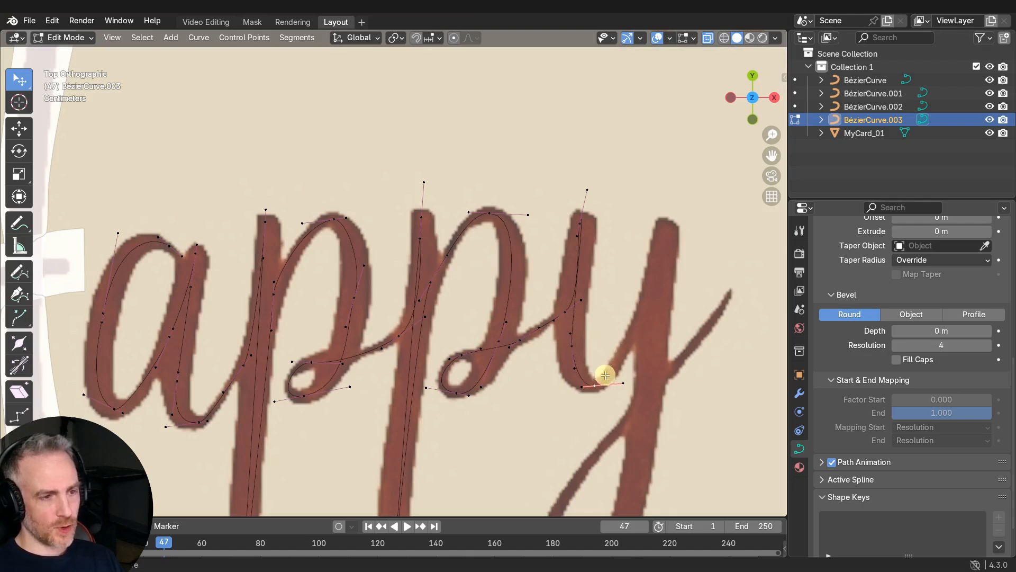
{"action": "left_click_drag", "start_coordinate": [591, 384], "coordinate": [597, 386]}
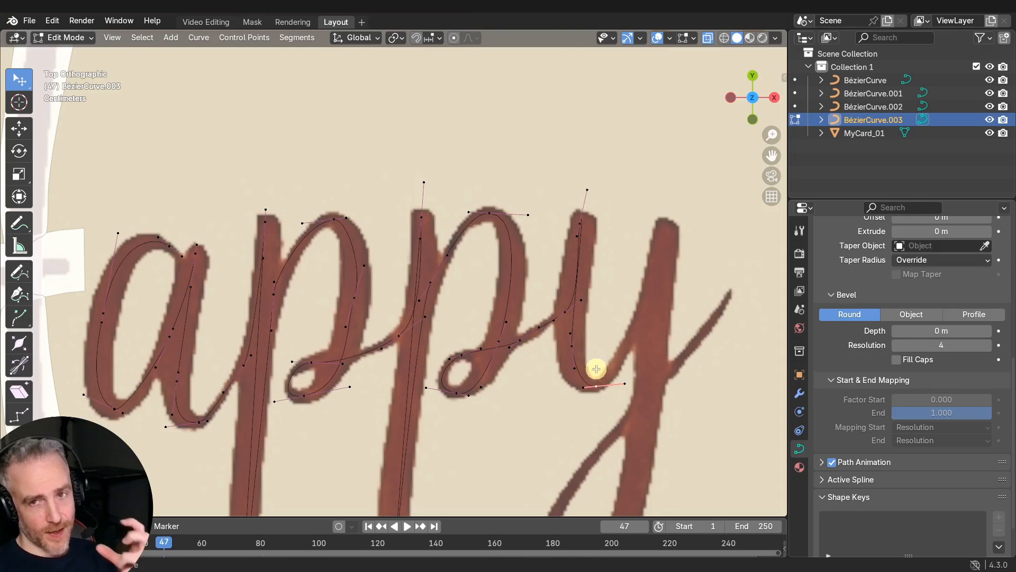
{"action": "mouse_move", "coordinate": [597, 390]}
{"action": "left_mouse_down"}
{"action": "mouse_move", "coordinate": [651, 296]}
{"action": "mouse_move", "coordinate": [594, 387]}
{"action": "mouse_move", "coordinate": [615, 377]}
{"action": "left_mouse_up"}
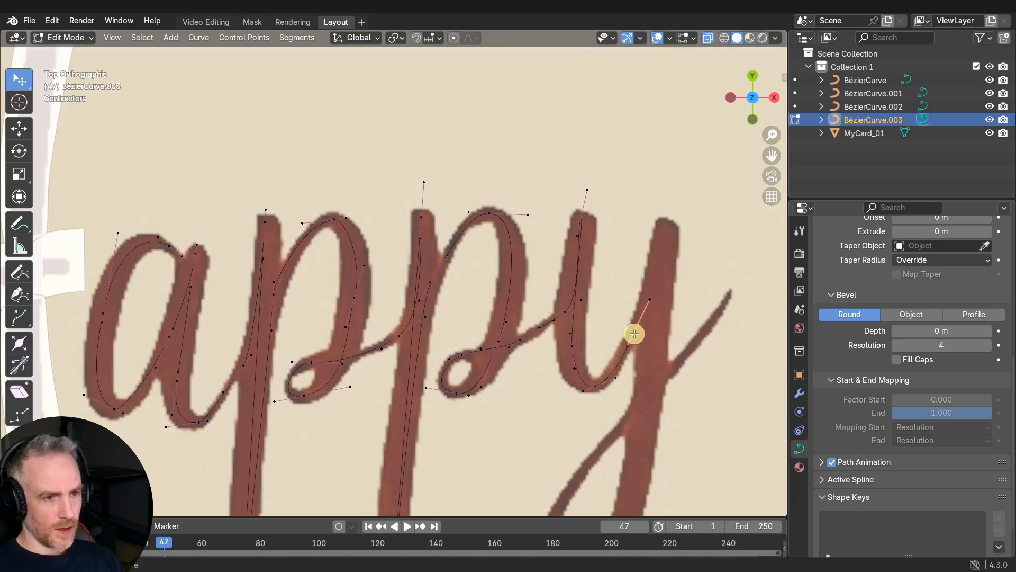
- Extend the curve to the top of the y's right stroke and adjust the end handle
{"action": "left_click_drag", "start_coordinate": [633, 334], "coordinate": [665, 229]}
{"action": "left_click_drag", "start_coordinate": [671, 193], "coordinate": [668, 221]}
{"action": "left_click", "coordinate": [665, 236]}
- Extrude the curve down the y's long right stroke toward its lower end and adjust the handle to follow the lettering
{"action": "key", "text": "e"}
{"action": "left_click", "coordinate": [643, 435]}
{"action": "middle_click_drag", "start_coordinate": [652, 450], "coordinate": [685, 302], "text": "shift"}
{"action": "key", "text": "e"}
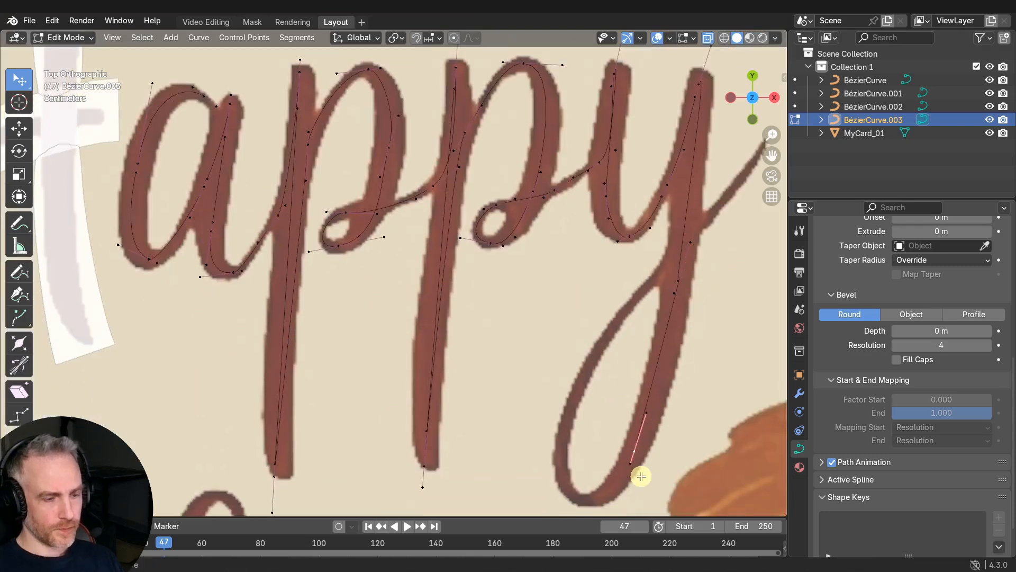
{"action": "left_click", "coordinate": [640, 474]}
{"action": "middle_click_drag", "start_coordinate": [650, 419], "coordinate": [650, 336], "text": "shift"}
{"action": "left_click_drag", "start_coordinate": [633, 367], "coordinate": [649, 322]}
- Extrude the curve to the bottom of the y's descender loop and fit the points and handles along the right stroke
{"action": "key", "text": "e"}
{"action": "left_click", "coordinate": [612, 412]}
{"action": "left_click_drag", "start_coordinate": [609, 417], "coordinate": [571, 421]}
{"action": "left_click_drag", "start_coordinate": [641, 342], "coordinate": [635, 352]}
{"action": "left_click_drag", "start_coordinate": [690, 164], "coordinate": [681, 191]}
{"action": "left_click_drag", "start_coordinate": [675, 219], "coordinate": [674, 233]}
- Extrude the curve up the left side of the y's descender loop and adjust the handles
{"action": "middle_click_drag", "start_coordinate": [580, 420], "coordinate": [617, 392], "text": "shift"}
{"action": "left_click", "coordinate": [623, 392]}
{"action": "key", "text": "e"}
{"action": "left_click", "coordinate": [588, 341]}
{"action": "left_click_drag", "start_coordinate": [608, 342], "coordinate": [592, 367]}
{"action": "left_click", "coordinate": [594, 344]}
{"action": "key", "text": "e"}
{"action": "left_click", "coordinate": [647, 220]}
{"action": "left_click_drag", "start_coordinate": [644, 245], "coordinate": [623, 243]}
- Extend the curve across the y's stem to the tip of its upward tail and align the end handle
{"action": "middle_click_drag", "start_coordinate": [646, 254], "coordinate": [511, 366], "text": "shift"}
{"action": "left_click", "coordinate": [583, 310]}
{"action": "key", "text": "e"}
{"action": "left_click", "coordinate": [570, 293]}
{"action": "left_click_drag", "start_coordinate": [524, 349], "coordinate": [523, 345]}
{"action": "left_click_drag", "start_coordinate": [506, 362], "coordinate": [506, 359]}
{"action": "left_click", "coordinate": [565, 299]}
{"action": "key", "text": "e"}
{"action": "left_click", "coordinate": [630, 220]}
{"action": "mouse_move", "coordinate": [629, 224]}
{"action": "left_mouse_down"}
{"action": "mouse_move", "coordinate": [666, 181]}
{"action": "mouse_move", "coordinate": [635, 215]}
{"action": "left_mouse_up"}
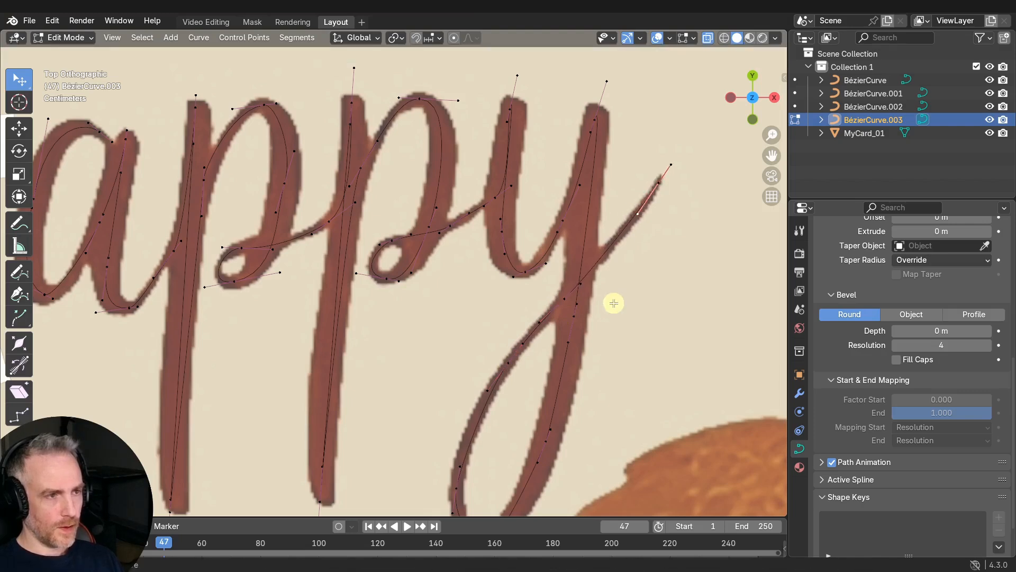
- Set the traced "appy" curve's round bevel depth to 0.01 m
{"action": "scroll", "coordinate": [609, 301], "scroll_direction": "down", "scroll_amount": 5}
{"action": "scroll", "coordinate": [586, 294], "scroll_direction": "down", "scroll_amount": 1}
{"action": "middle_click_drag", "start_coordinate": [506, 295], "coordinate": [544, 297], "text": "shift"}
{"action": "scroll", "coordinate": [616, 295], "scroll_direction": "up", "scroll_amount": 2}
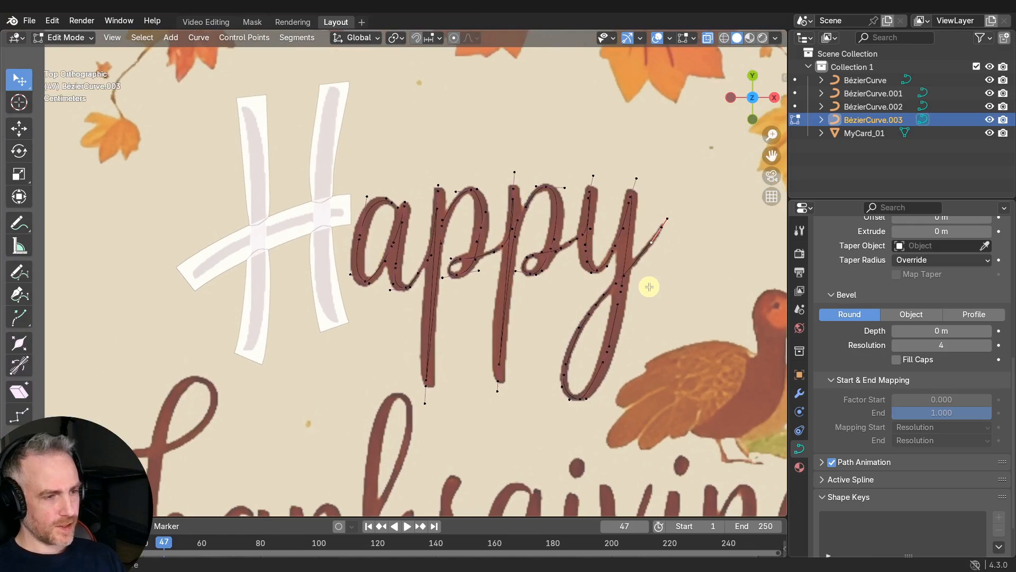
{"action": "scroll", "coordinate": [652, 287], "scroll_direction": "down", "scroll_amount": 2}
{"action": "scroll", "coordinate": [647, 295], "scroll_direction": "up", "scroll_amount": 1}
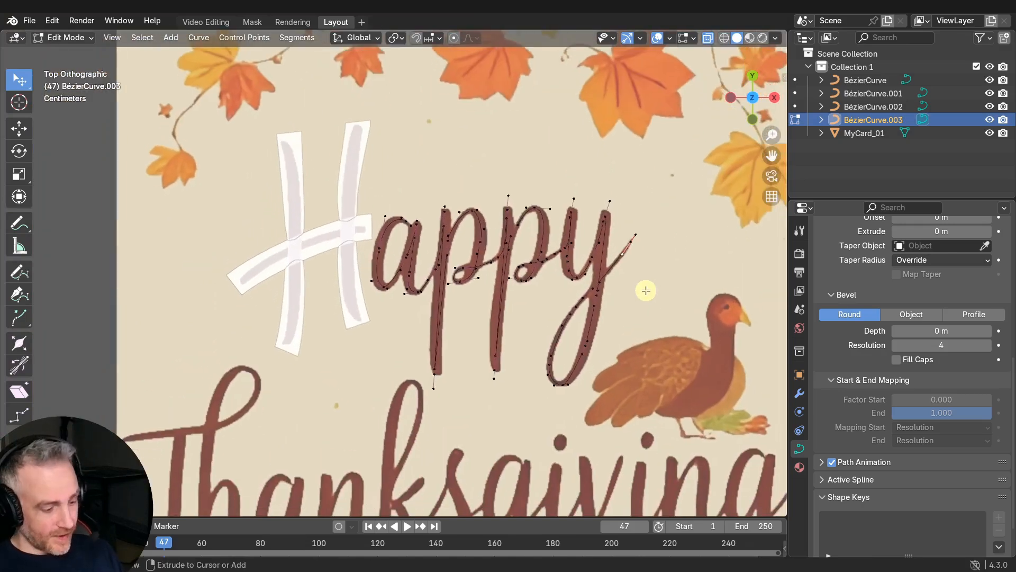
{"action": "left_click_drag", "start_coordinate": [928, 331], "coordinate": [125, 329]}
- Shrink the curve radius at the bottom of the a's bowl and reposition that point
{"action": "scroll", "coordinate": [513, 312], "scroll_direction": "up", "scroll_amount": 3}
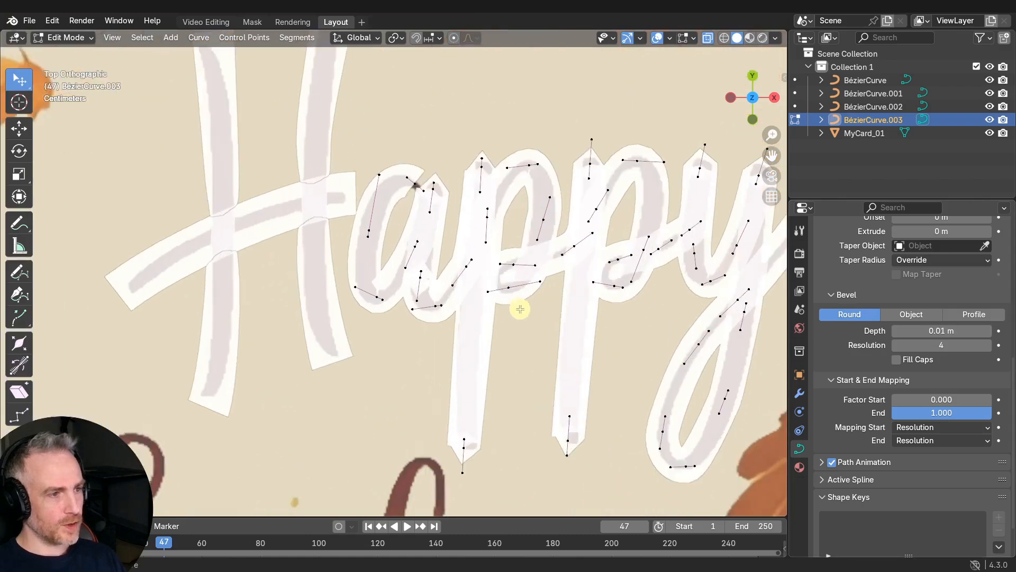
{"action": "scroll", "coordinate": [546, 331], "scroll_direction": "up", "scroll_amount": 3}
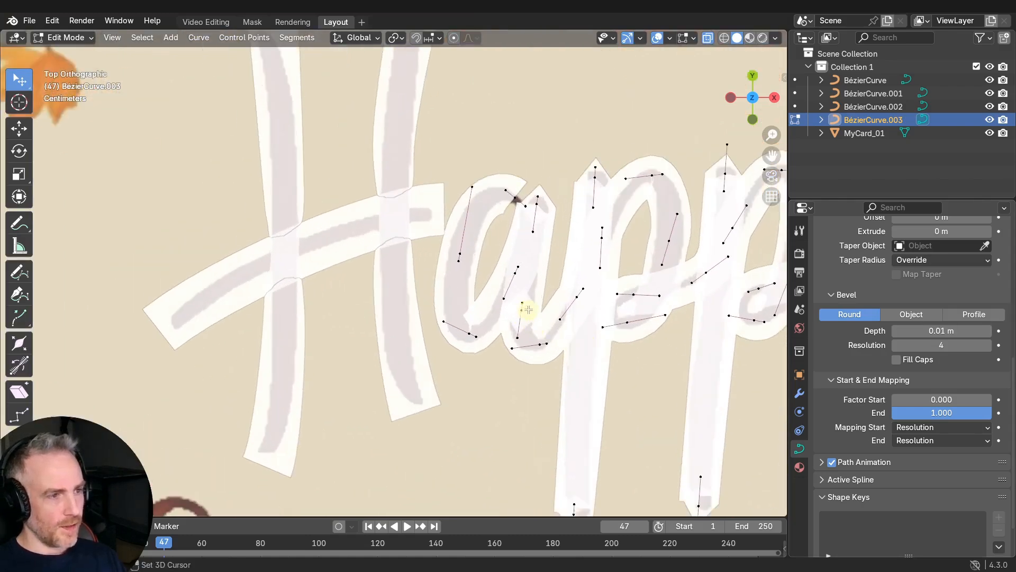
{"action": "scroll", "coordinate": [418, 334], "scroll_direction": "up", "scroll_amount": 2}
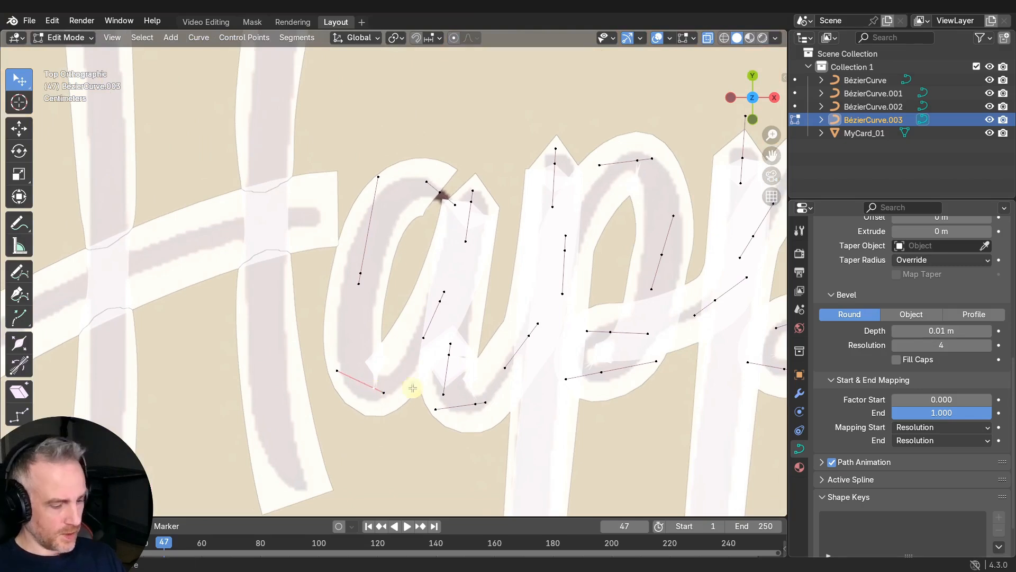
{"action": "key", "text": "alt+s"}
{"action": "left_click", "coordinate": [444, 389]}
{"action": "key", "text": "g"}
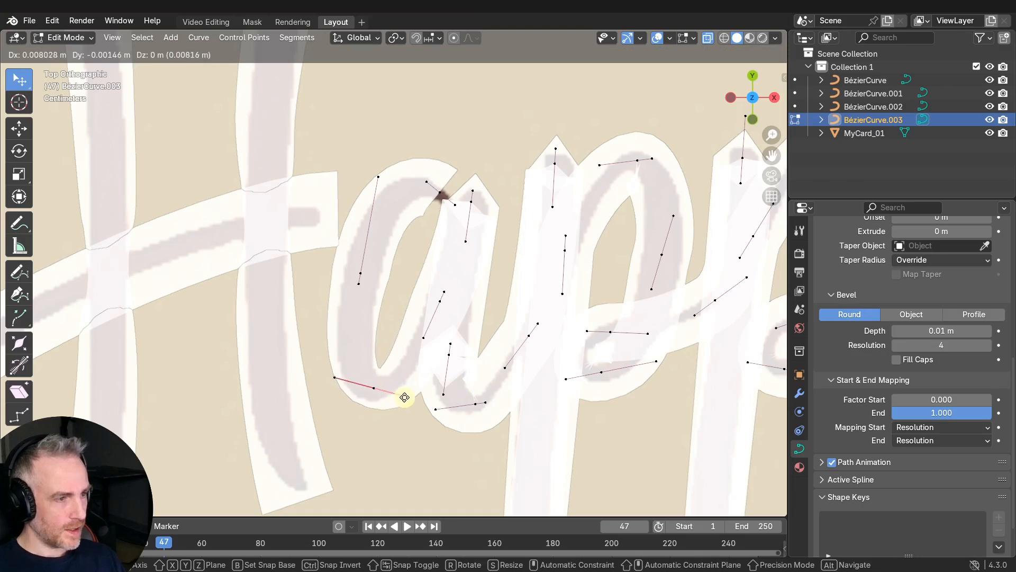
{"action": "left_click", "coordinate": [408, 397]}
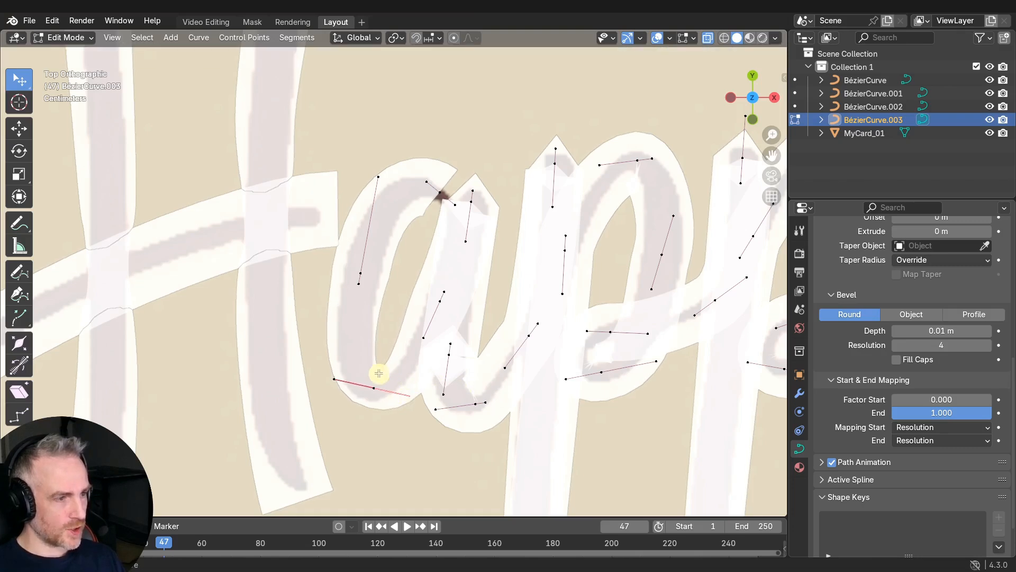
- Adjust the points and handles along the left side and top of the a's bowl to cover the lettering
{"action": "left_click_drag", "start_coordinate": [364, 271], "coordinate": [368, 274]}
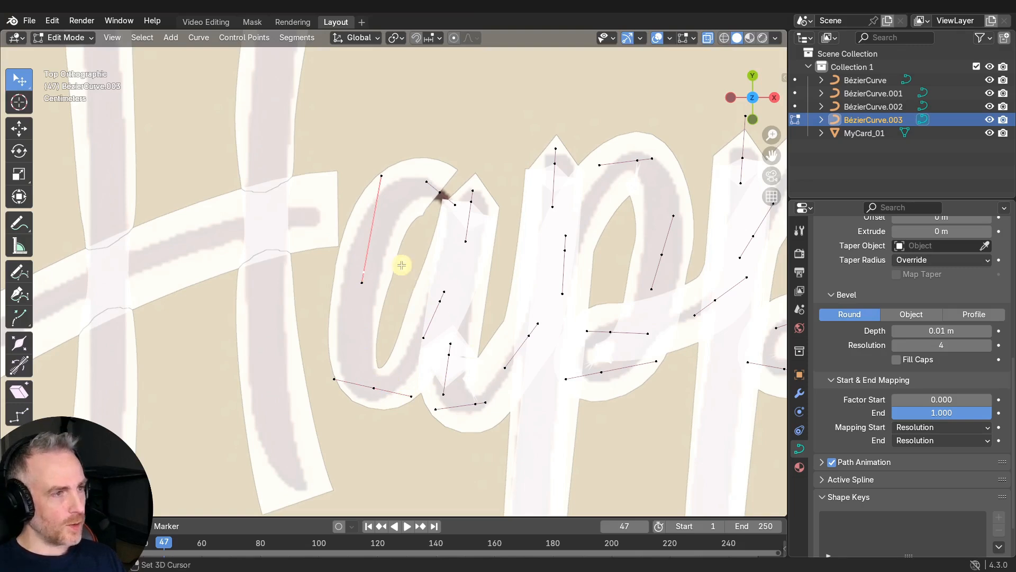
{"action": "scroll", "coordinate": [402, 265], "scroll_direction": "up", "scroll_amount": 3}
{"action": "left_click_drag", "start_coordinate": [413, 287], "coordinate": [434, 299]}
{"action": "left_click_drag", "start_coordinate": [312, 258], "coordinate": [318, 236]}
{"action": "left_click_drag", "start_coordinate": [437, 299], "coordinate": [442, 306]}
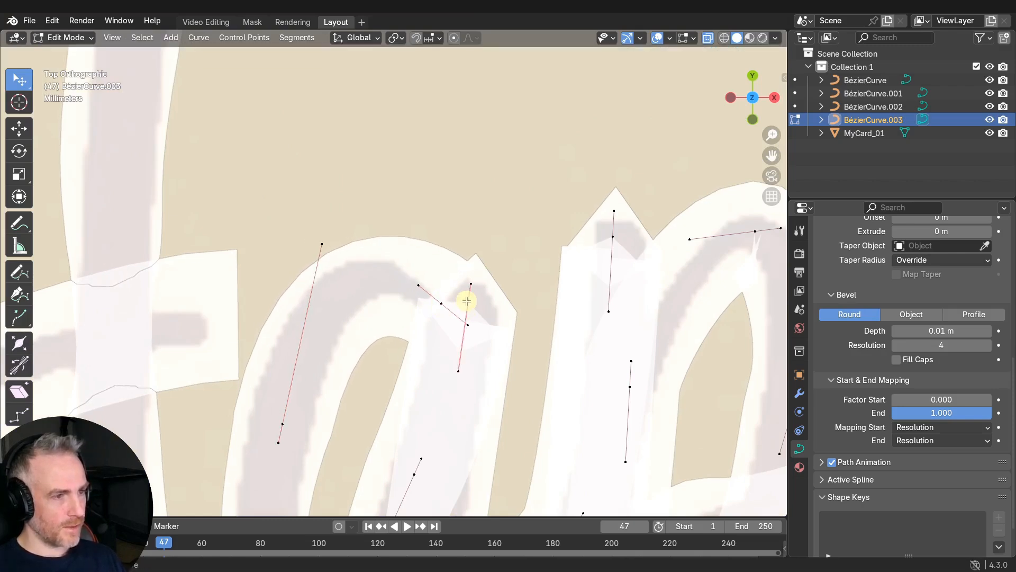
- Shrink the curve radius at the top of the a's right stem and move that point up toward the tip
{"action": "middle_click_drag", "start_coordinate": [500, 351], "coordinate": [488, 287], "text": "shift"}
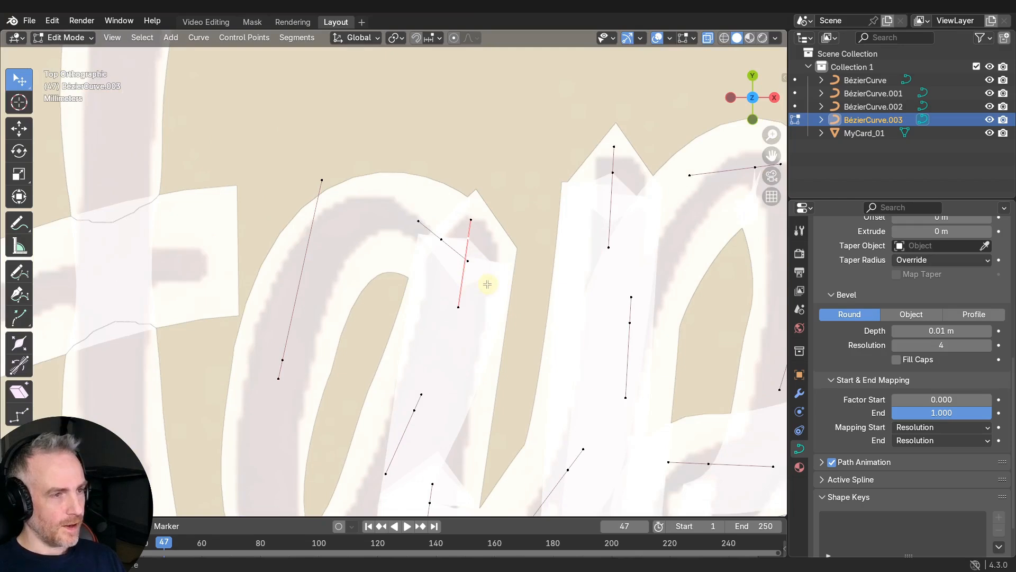
{"action": "key", "text": "alt+s"}
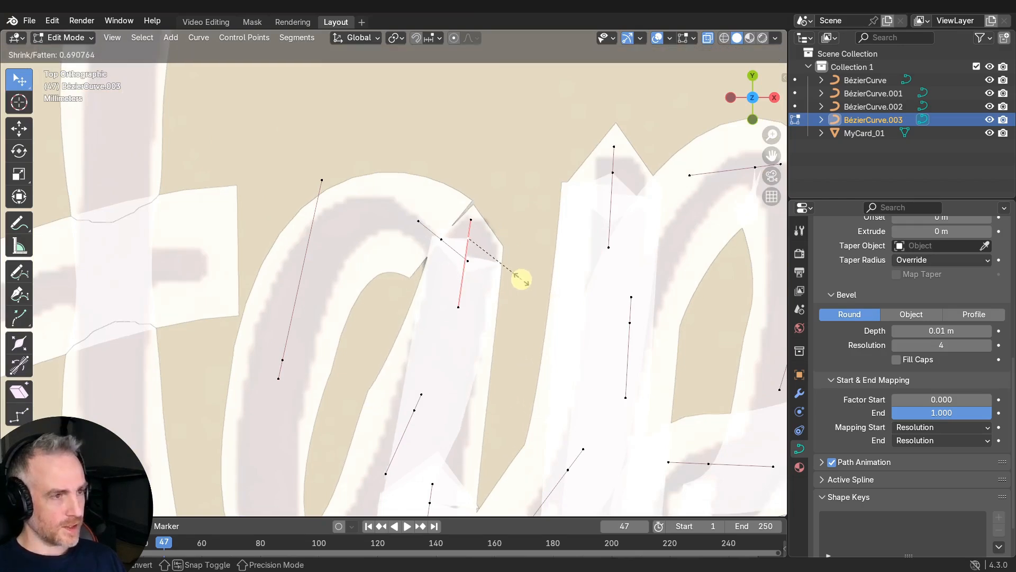
{"action": "left_click", "coordinate": [528, 282]}
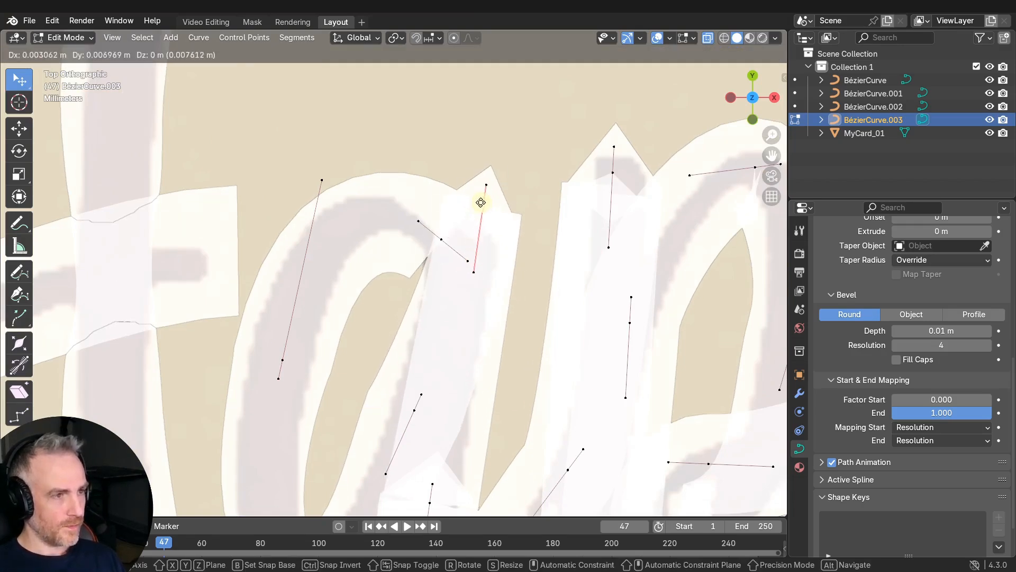
{"action": "scroll", "coordinate": [482, 195], "scroll_direction": "down", "scroll_amount": 2}
- Adjust the point and handle on the lower part of the a's right stem
{"action": "mouse_move", "coordinate": [423, 342]}
{"action": "left_mouse_down"}
{"action": "mouse_move", "coordinate": [438, 330]}
{"action": "mouse_move", "coordinate": [437, 342]}
{"action": "left_mouse_up"}
{"action": "right_click", "coordinate": [437, 341]}
{"action": "mouse_move", "coordinate": [422, 387]}
{"action": "left_mouse_down"}
{"action": "mouse_move", "coordinate": [481, 338]}
{"action": "mouse_move", "coordinate": [453, 265]}
{"action": "mouse_move", "coordinate": [442, 308]}
{"action": "left_mouse_up"}
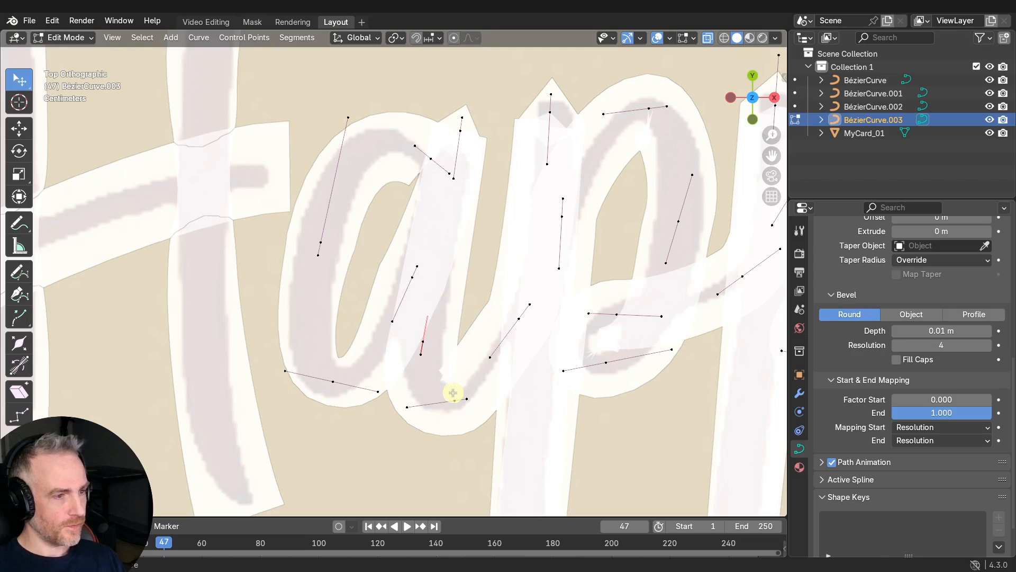
- Shrink and reposition the curve points at the a's bottom-right bend and on the stroke leading into the first p
{"action": "key", "text": "alt+s"}
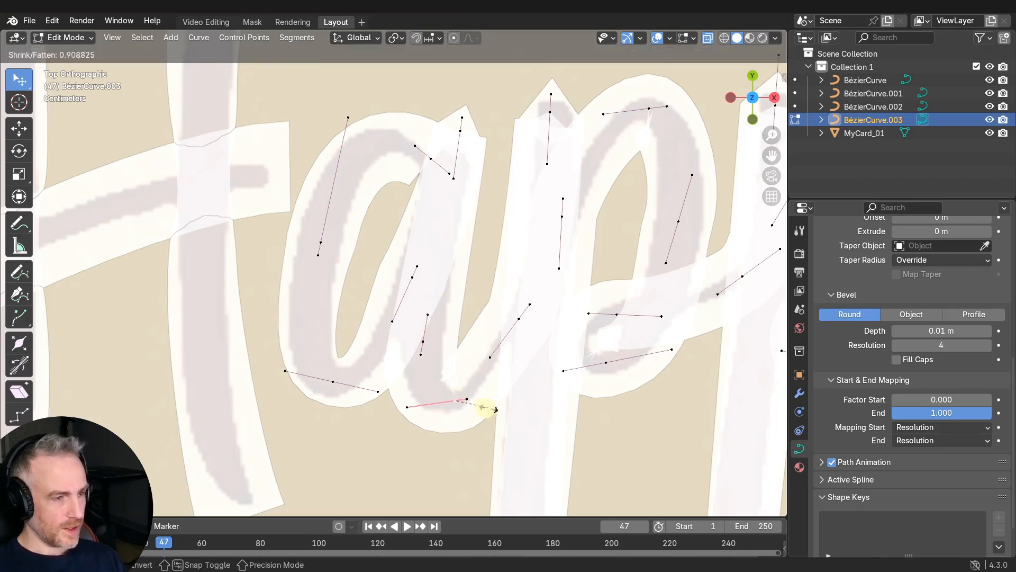
{"action": "left_click", "coordinate": [475, 407]}
{"action": "mouse_move", "coordinate": [414, 403]}
{"action": "left_mouse_down"}
{"action": "mouse_move", "coordinate": [425, 394]}
{"action": "mouse_move", "coordinate": [454, 403]}
{"action": "left_mouse_up"}
{"action": "left_click", "coordinate": [518, 319]}
{"action": "key", "text": "alt+s"}
{"action": "left_click", "coordinate": [538, 329]}
{"action": "left_click_drag", "start_coordinate": [519, 319], "coordinate": [515, 315]}
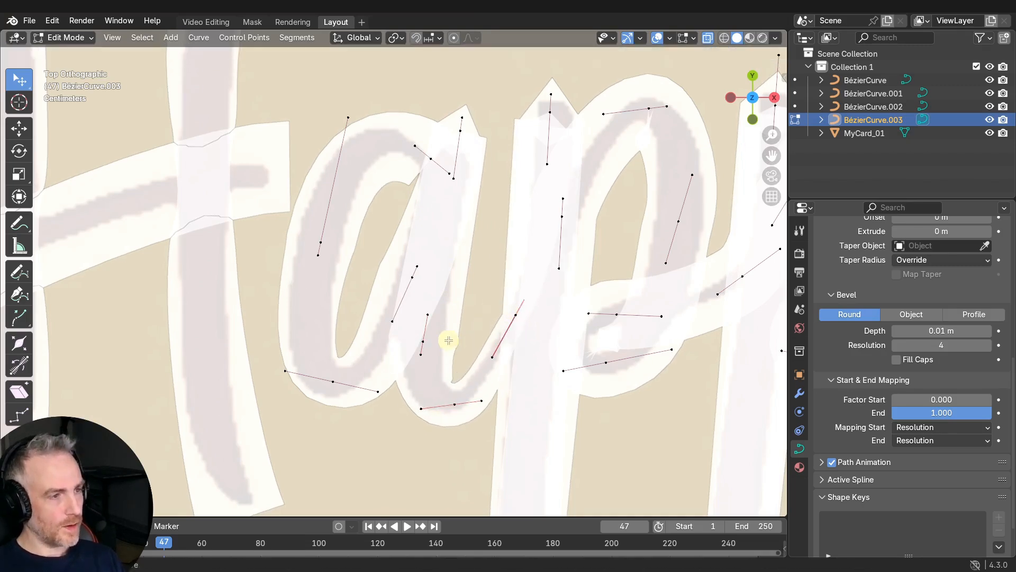
- Raise the point at the top of the first p's stem and nudge the point at the stem's bottom
{"action": "middle_click_drag", "start_coordinate": [547, 119], "coordinate": [484, 181], "text": "shift"}
{"action": "left_click_drag", "start_coordinate": [486, 175], "coordinate": [486, 165]}
{"action": "scroll", "coordinate": [490, 272], "scroll_direction": "down", "scroll_amount": 3}
{"action": "middle_click_drag", "start_coordinate": [490, 273], "coordinate": [494, 193], "text": "shift"}
{"action": "left_click_drag", "start_coordinate": [424, 445], "coordinate": [422, 443]}
{"action": "scroll", "coordinate": [466, 275], "scroll_direction": "up", "scroll_amount": 1}
- Shrink the radius where the first p's bowl leaves the stem, fit the bowl's points and handles, and save the file
{"action": "middle_click_drag", "start_coordinate": [470, 233], "coordinate": [445, 271], "text": "shift"}
{"action": "left_click", "coordinate": [446, 206]}
{"action": "key", "text": "alt+s"}
{"action": "left_click", "coordinate": [455, 286]}
{"action": "left_click_drag", "start_coordinate": [475, 133], "coordinate": [478, 122]}
{"action": "left_click_drag", "start_coordinate": [518, 132], "coordinate": [535, 137]}
{"action": "left_click_drag", "start_coordinate": [453, 211], "coordinate": [456, 212]}
{"action": "left_click_drag", "start_coordinate": [536, 176], "coordinate": [531, 175]}
{"action": "scroll", "coordinate": [506, 192], "scroll_direction": "up", "scroll_amount": 1}
{"action": "key", "text": "ctrl+s"}
- Shrink the radius on the first p's bottom loop and reshape the handles around the loop and lower bowl
{"action": "middle_click_drag", "start_coordinate": [466, 316], "coordinate": [461, 280], "text": "shift"}
{"action": "left_click", "coordinate": [465, 292]}
{"action": "key", "text": "alt+s"}
{"action": "left_click", "coordinate": [504, 299]}
{"action": "scroll", "coordinate": [503, 286], "scroll_direction": "up", "scroll_amount": 2}
{"action": "left_click_drag", "start_coordinate": [509, 245], "coordinate": [497, 234]}
{"action": "left_click_drag", "start_coordinate": [575, 287], "coordinate": [549, 290]}
{"action": "left_click_drag", "start_coordinate": [575, 186], "coordinate": [577, 205]}
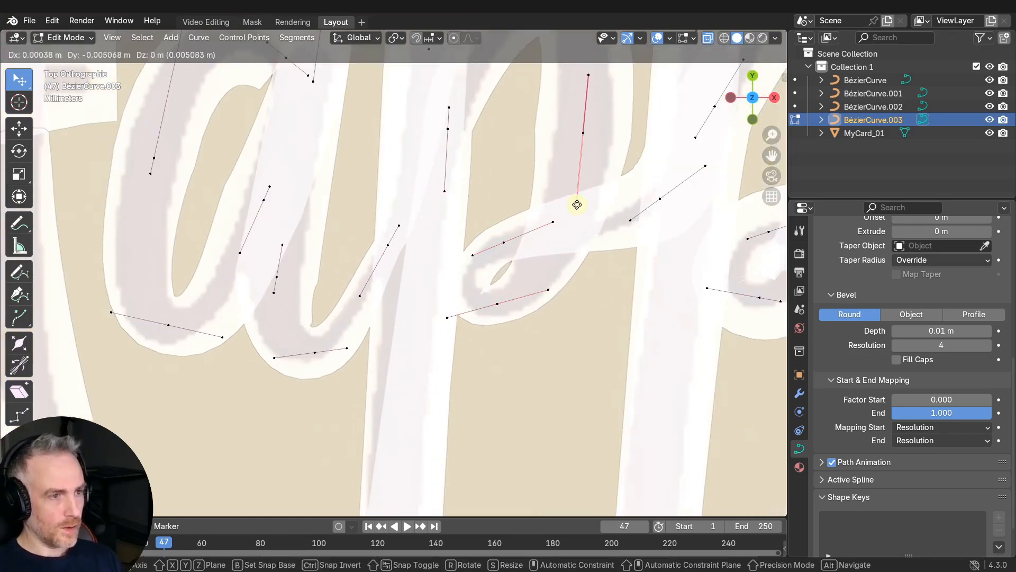
- Lower the bottom points of both p stems so the curve covers the full strokes
{"action": "scroll", "coordinate": [582, 206], "scroll_direction": "down", "scroll_amount": 3}
{"action": "middle_click_drag", "start_coordinate": [655, 203], "coordinate": [495, 114], "text": "shift"}
{"action": "left_click_drag", "start_coordinate": [456, 406], "coordinate": [456, 432]}
{"action": "left_click_drag", "start_coordinate": [308, 402], "coordinate": [311, 422]}
- Shrink the radius where the second p's bowl leaves the stem and adjust the handle at the top of the bowl
{"action": "middle_click_drag", "start_coordinate": [456, 175], "coordinate": [371, 305], "text": "shift"}
{"action": "left_click", "coordinate": [414, 187]}
{"action": "key", "text": "alt+s"}
{"action": "left_click_drag", "start_coordinate": [453, 110], "coordinate": [446, 110]}
- Shrink the curve radius at the points around the second p's bottom loop and refine their positions
{"action": "scroll", "coordinate": [462, 294], "scroll_direction": "up", "scroll_amount": 3}
{"action": "left_click", "coordinate": [464, 297]}
{"action": "key", "text": "alt+s"}
{"action": "left_click_drag", "start_coordinate": [493, 319], "coordinate": [493, 313]}
{"action": "left_click", "coordinate": [467, 259]}
{"action": "key", "text": "alt+s"}
{"action": "middle_click_drag", "start_coordinate": [585, 223], "coordinate": [490, 262], "text": "shift"}
{"action": "left_click", "coordinate": [464, 262]}
{"action": "key", "text": "alt+s"}
{"action": "left_click", "coordinate": [479, 261]}
{"action": "left_click_drag", "start_coordinate": [453, 263], "coordinate": [449, 263]}
- Subdivide the first p's segment between the bowl and bottom loop, then position the new point and shrink its radius
{"action": "scroll", "coordinate": [203, 251], "scroll_direction": "up", "scroll_amount": 2}
{"action": "middle_click_drag", "start_coordinate": [203, 251], "coordinate": [338, 208], "text": "shift"}
{"action": "left_click_drag", "start_coordinate": [328, 225], "coordinate": [311, 209]}
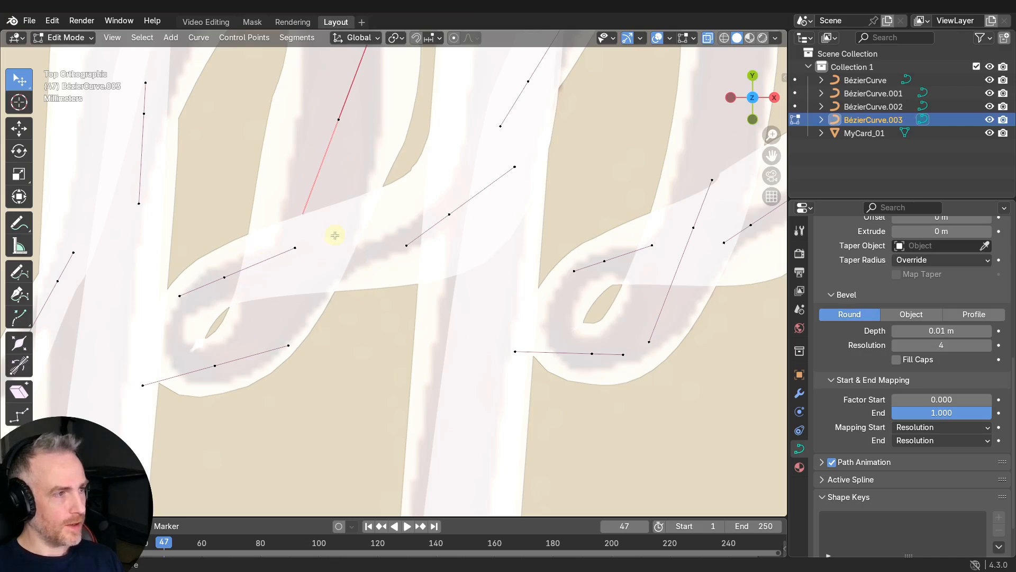
{"action": "right_click", "coordinate": [323, 251]}
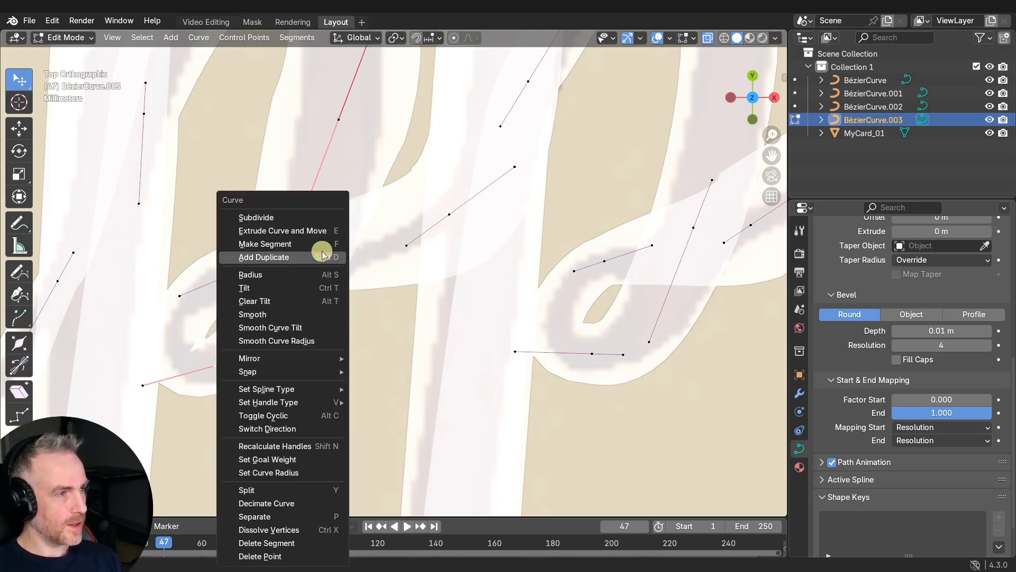
{"action": "left_click", "coordinate": [294, 216]}
{"action": "left_click_drag", "start_coordinate": [292, 270], "coordinate": [307, 258]}
{"action": "key", "text": "alt+s"}
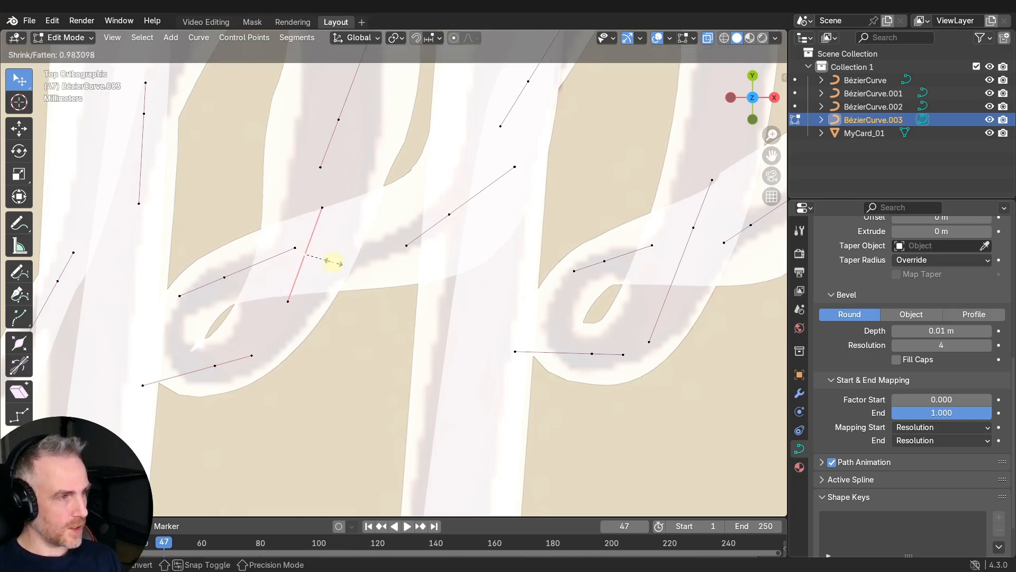
{"action": "left_click", "coordinate": [318, 258]}
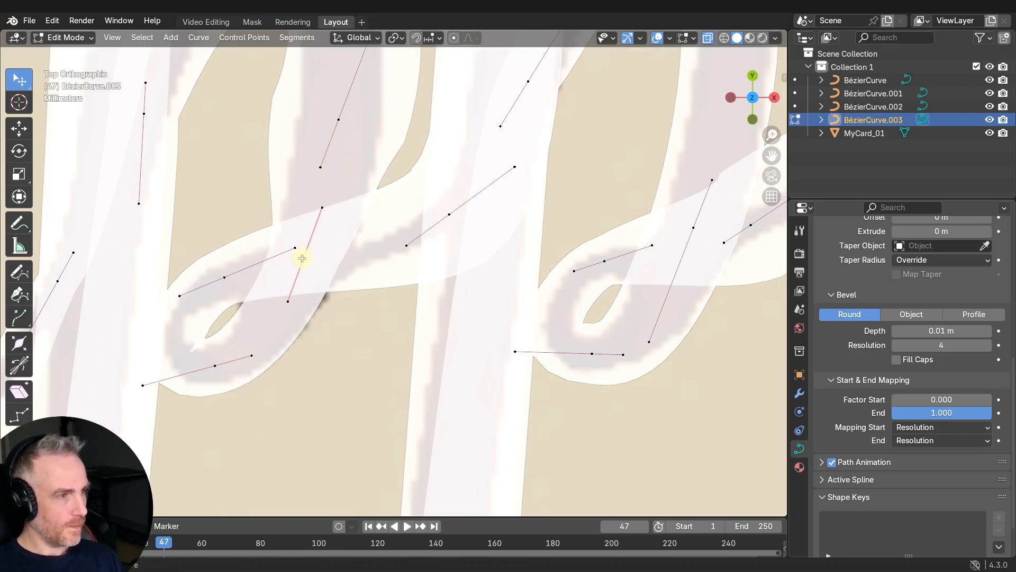
- Reposition the added point on the first p's lower bowl and adjust the lower handle of the point above it
{"action": "key", "text": "g"}
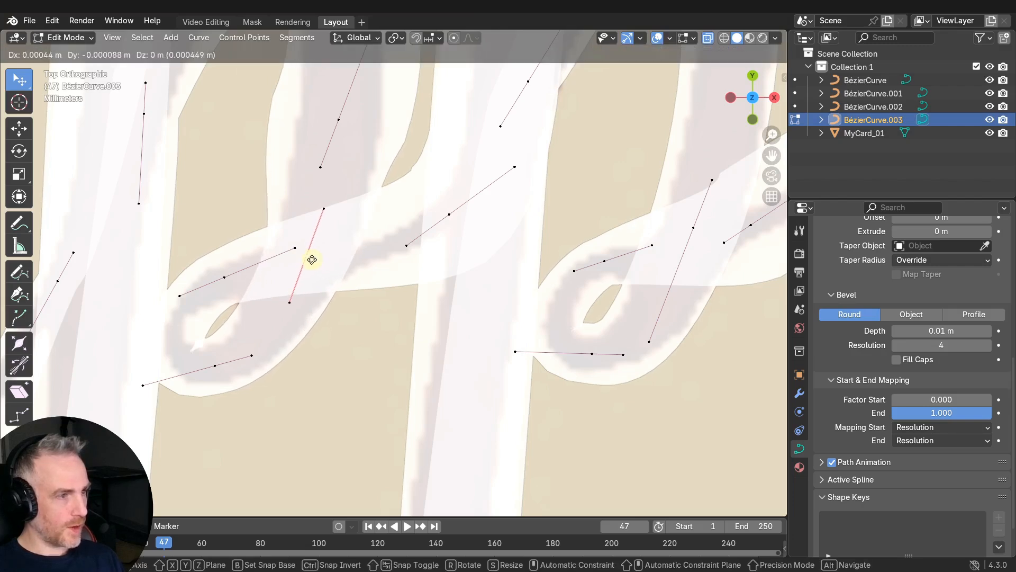
{"action": "left_click", "coordinate": [313, 260]}
{"action": "left_click", "coordinate": [341, 119]}
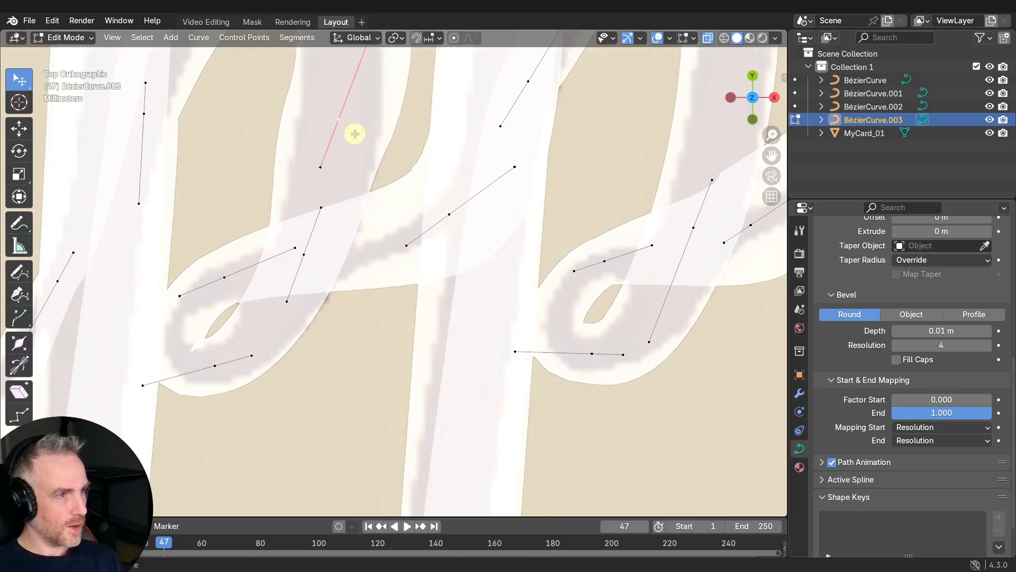
{"action": "left_click_drag", "start_coordinate": [319, 163], "coordinate": [331, 169]}
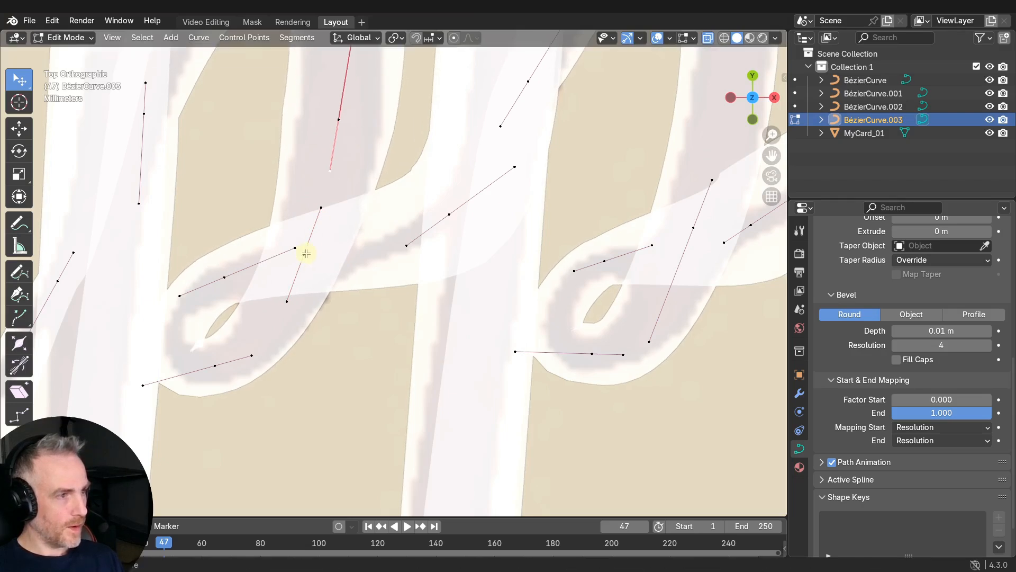
{"action": "scroll", "coordinate": [371, 262], "scroll_direction": "down", "scroll_amount": 5}
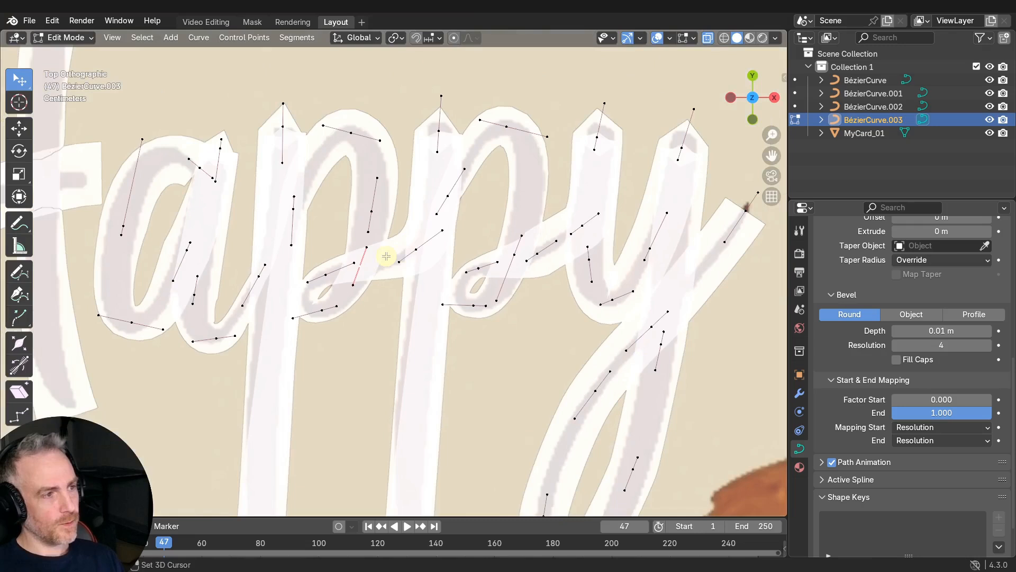
- Move the point on the second p's lower bowl slightly down and shrink its radius
{"action": "scroll", "coordinate": [386, 257], "scroll_direction": "up", "scroll_amount": 6}
{"action": "scroll", "coordinate": [403, 309], "scroll_direction": "up", "scroll_amount": 1}
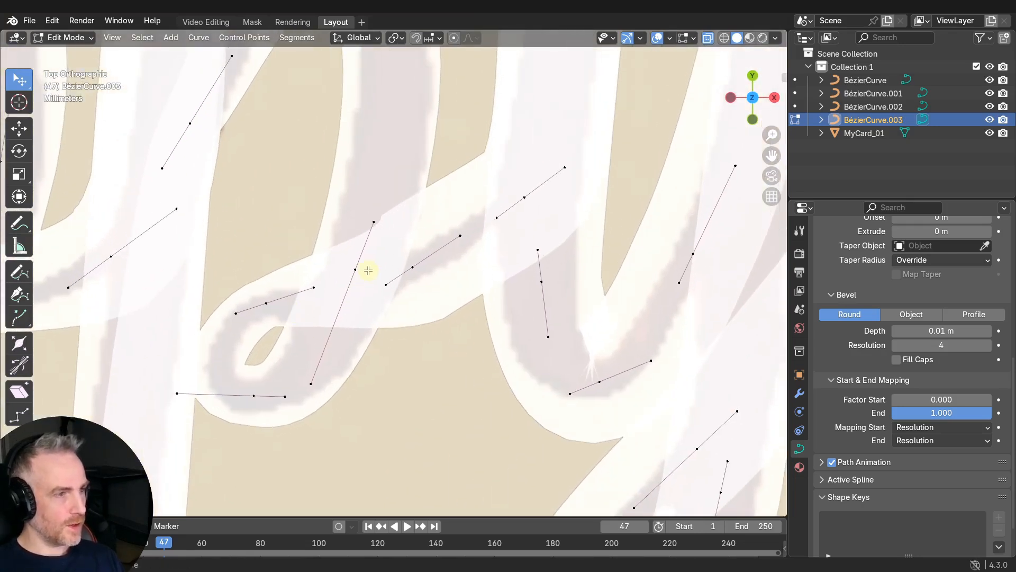
{"action": "left_click_drag", "start_coordinate": [358, 270], "coordinate": [356, 283]}
{"action": "key", "text": "alt+s"}
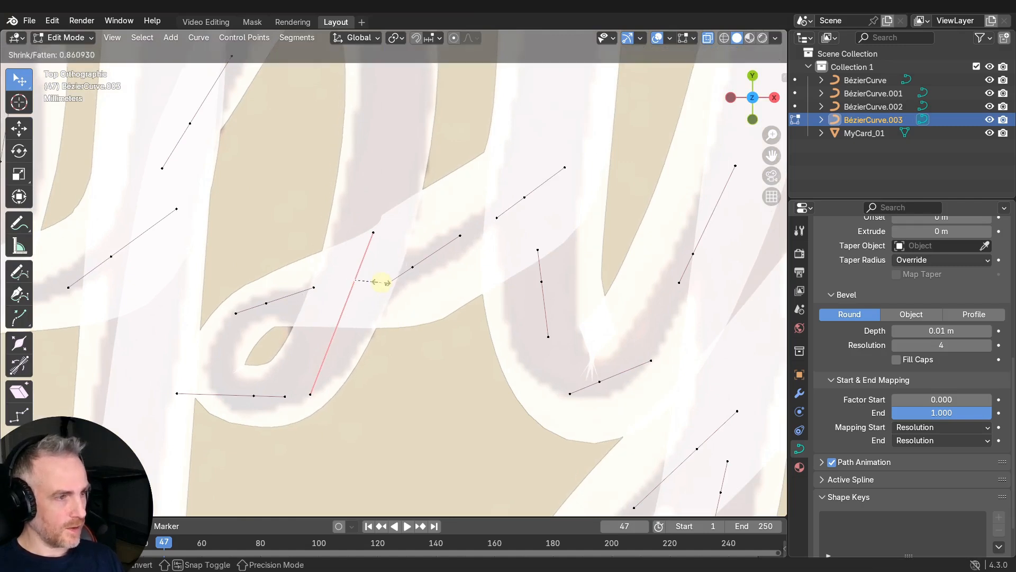
{"action": "left_click", "coordinate": [382, 283]}
- Shrink the curve radius on the second p's bowl and along the stroke leading into the y
{"action": "scroll", "coordinate": [382, 282], "scroll_direction": "down", "scroll_amount": 2}
{"action": "left_click", "coordinate": [388, 215]}
{"action": "key", "text": "alt+s"}
{"action": "left_click", "coordinate": [394, 219]}
{"action": "scroll", "coordinate": [466, 278], "scroll_direction": "up", "scroll_amount": 1}
{"action": "left_click", "coordinate": [476, 273]}
{"action": "key", "text": "alt+s"}
{"action": "left_click", "coordinate": [479, 273]}
- Reposition the point atop the y's left stroke, set its handle type to Free, and shape both handles around the tip
{"action": "left_click_drag", "start_coordinate": [468, 112], "coordinate": [472, 112]}
{"action": "scroll", "coordinate": [492, 148], "scroll_direction": "down", "scroll_amount": 1}
{"action": "middle_click_drag", "start_coordinate": [498, 155], "coordinate": [492, 174], "text": "shift"}
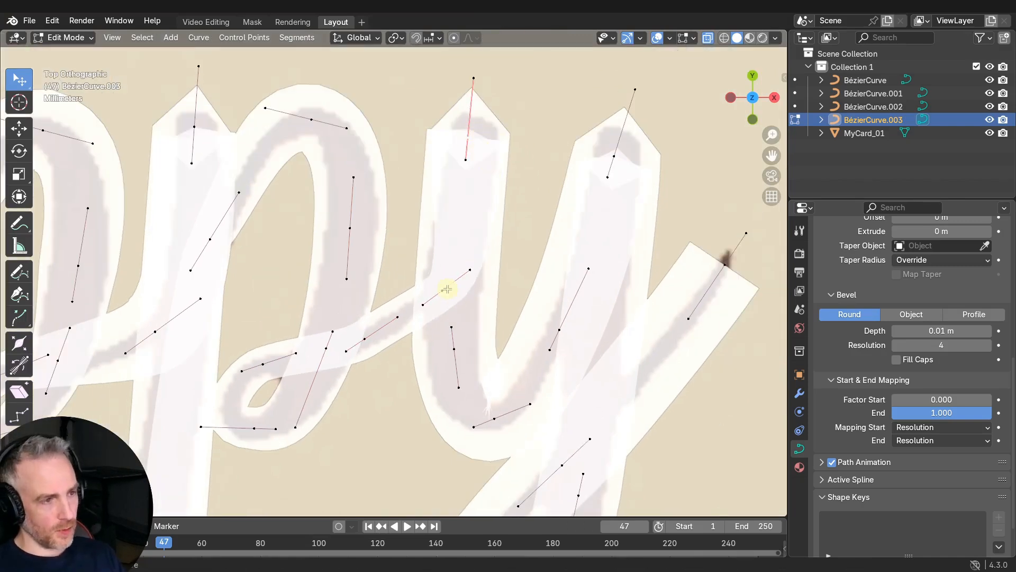
{"action": "key", "text": "v"}
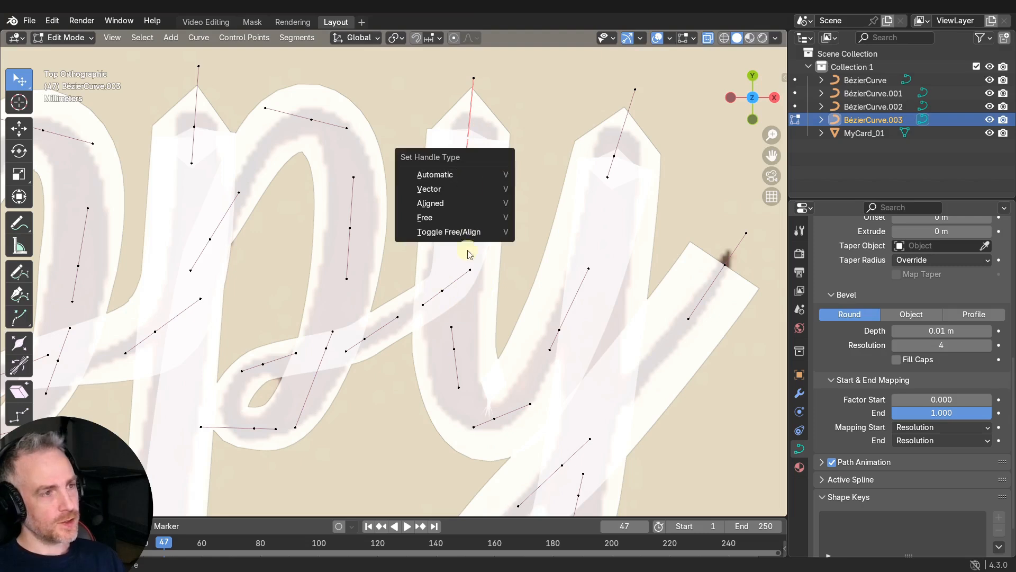
{"action": "left_click", "coordinate": [464, 219]}
{"action": "left_click_drag", "start_coordinate": [473, 73], "coordinate": [493, 116]}
{"action": "left_click_drag", "start_coordinate": [467, 158], "coordinate": [491, 150]}
{"action": "middle_click_drag", "start_coordinate": [498, 162], "coordinate": [486, 147], "text": "shift"}
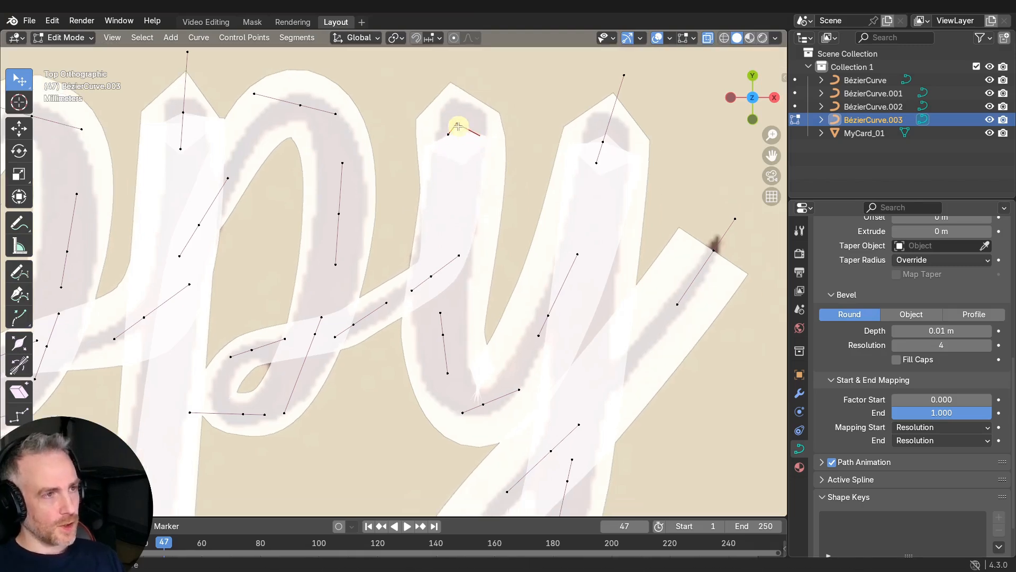
{"action": "key", "text": "v"}
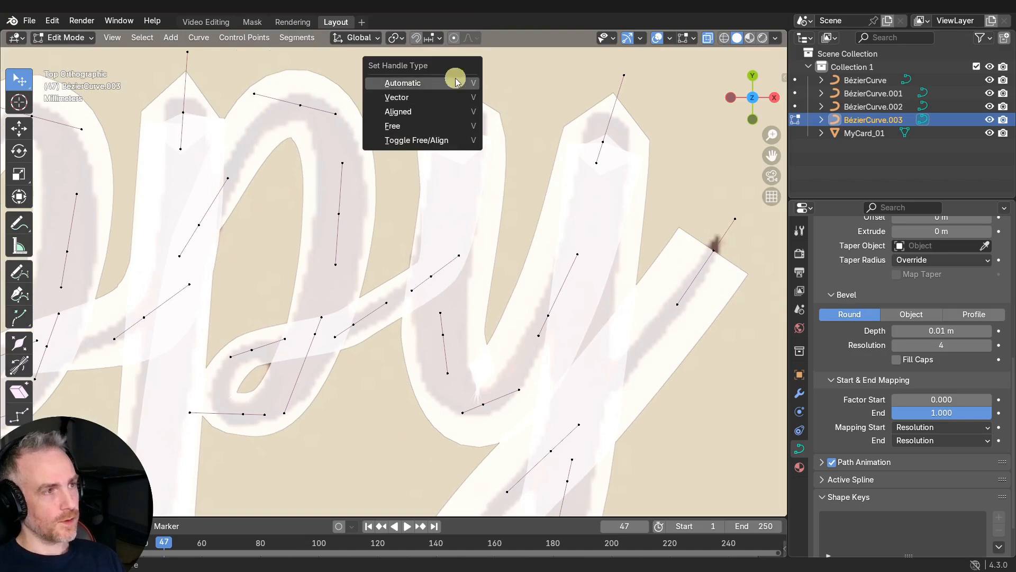
- Shrink the curve radius around the bottom bend of the y's left stroke
{"action": "scroll", "coordinate": [472, 231], "scroll_direction": "up", "scroll_amount": 2}
{"action": "middle_click_drag", "start_coordinate": [471, 283], "coordinate": [429, 221], "text": "shift"}
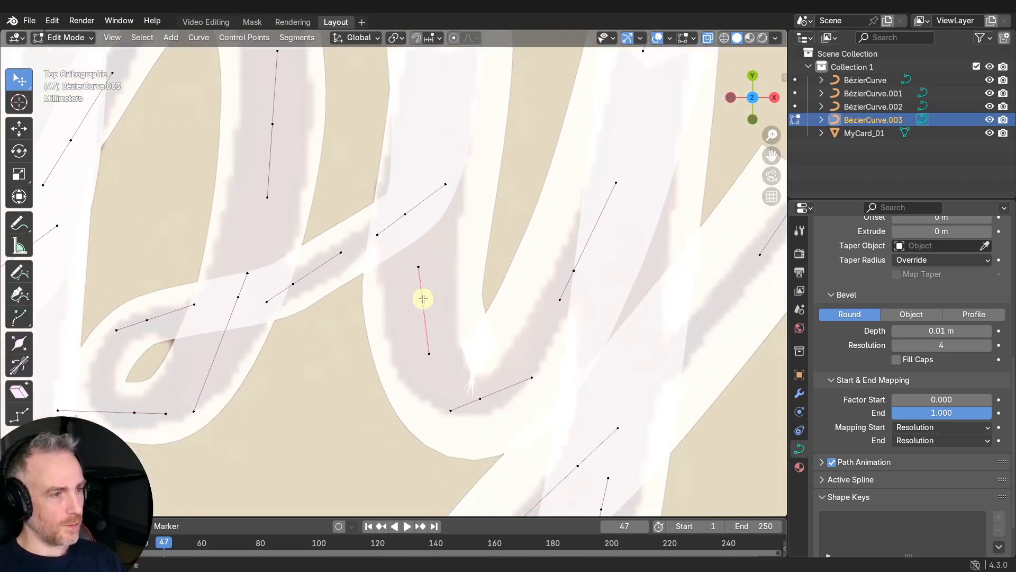
{"action": "left_click", "coordinate": [487, 404], "text": "shift"}
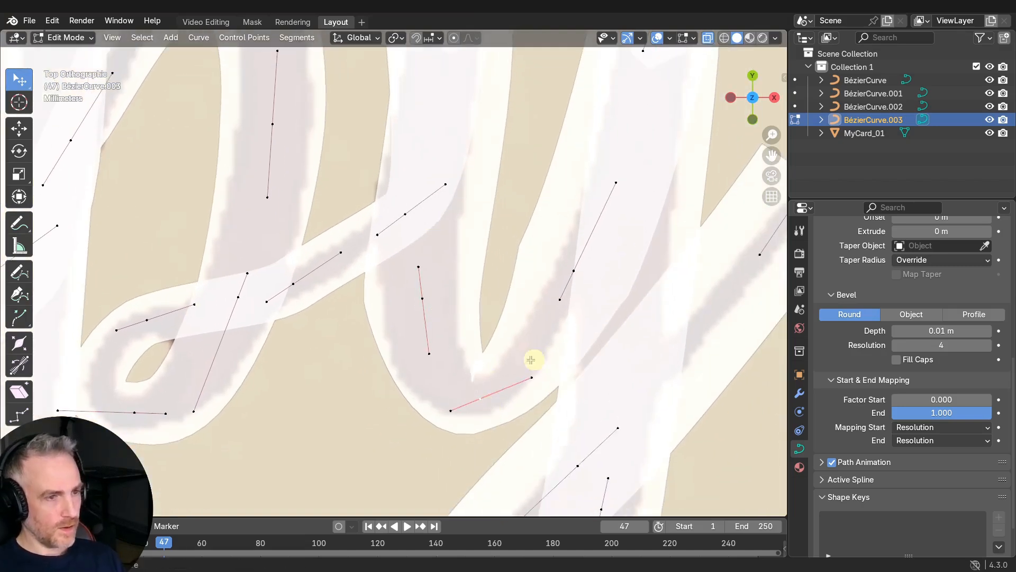
- Reposition the point on the upstroke leaving the bend of the y's first stroke so it follows the lettering
{"action": "left_click", "coordinate": [602, 273], "text": "shift"}
{"action": "key", "text": "g"}
{"action": "scroll", "coordinate": [603, 274], "scroll_direction": "down", "scroll_amount": 1}
{"action": "middle_click_drag", "start_coordinate": [630, 79], "coordinate": [524, 232], "text": "shift"}
{"action": "scroll", "coordinate": [524, 231], "scroll_direction": "down", "scroll_amount": 2}
{"action": "middle_click_drag", "start_coordinate": [567, 381], "coordinate": [581, 211], "text": "shift"}
- Rotate the point on the y's long downstroke to line up with the lettering and shrink its radius
{"action": "left_click", "coordinate": [549, 188]}
{"action": "scroll", "coordinate": [556, 212], "scroll_direction": "up", "scroll_amount": 2}
{"action": "key", "text": "r"}
{"action": "left_click", "coordinate": [571, 244]}
{"action": "scroll", "coordinate": [570, 244], "scroll_direction": "down", "scroll_amount": 4}
{"action": "scroll", "coordinate": [529, 265], "scroll_direction": "up", "scroll_amount": 3}
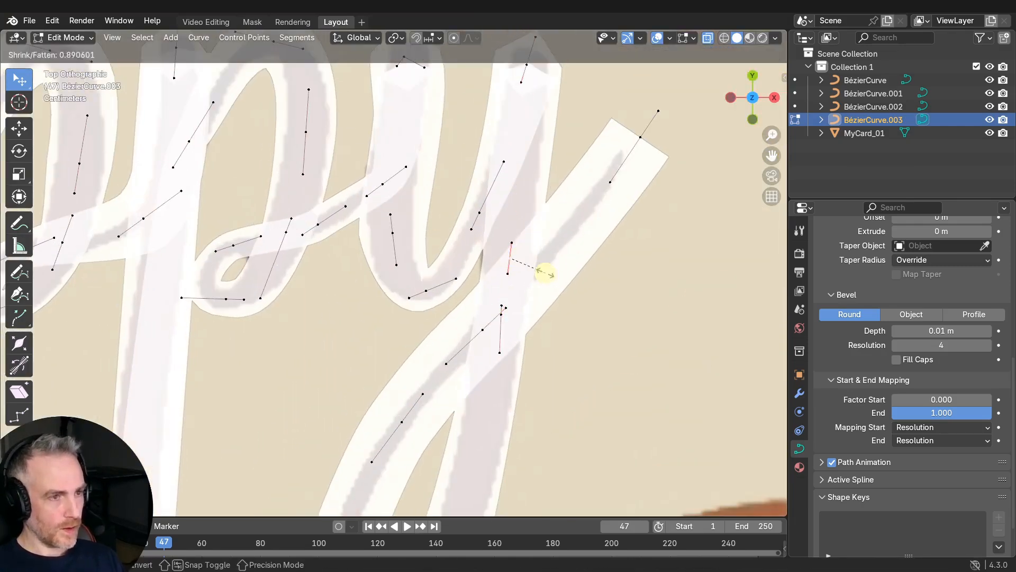
{"action": "scroll", "coordinate": [542, 298], "scroll_direction": "down", "scroll_amount": 2}
{"action": "key", "text": "alt+s"}
{"action": "left_click", "coordinate": [526, 295]}
- Slightly reposition the curve point at the bottom of the y's descender loop
{"action": "middle_click_drag", "start_coordinate": [516, 318], "coordinate": [582, 185], "text": "shift"}
{"action": "left_click", "coordinate": [448, 375]}
{"action": "key", "text": "g"}
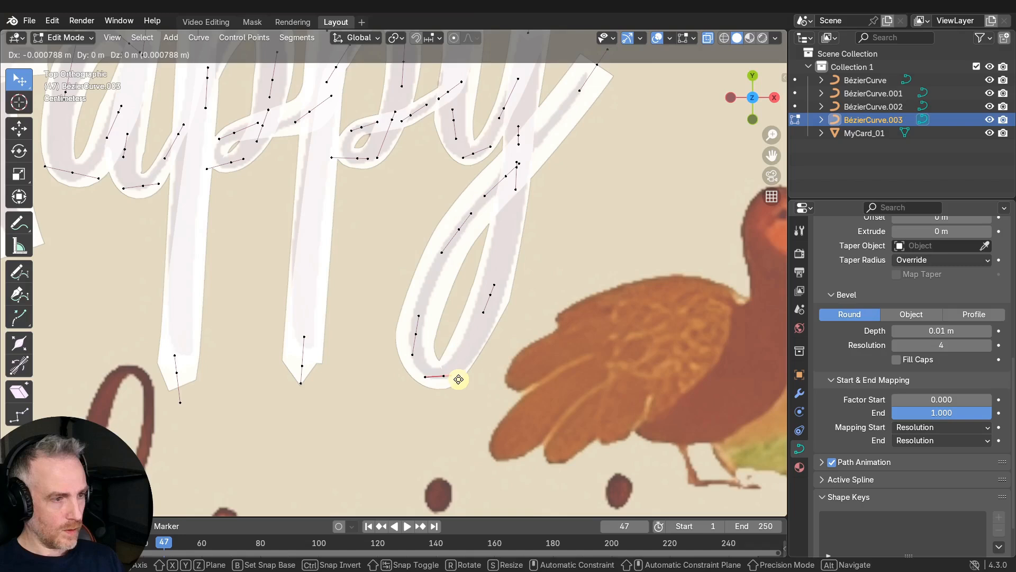
{"action": "left_click", "coordinate": [459, 379]}
{"action": "scroll", "coordinate": [508, 211], "scroll_direction": "down", "scroll_amount": 2}
{"action": "scroll", "coordinate": [533, 259], "scroll_direction": "down", "scroll_amount": 4}
{"action": "scroll", "coordinate": [544, 277], "scroll_direction": "up", "scroll_amount": 2}
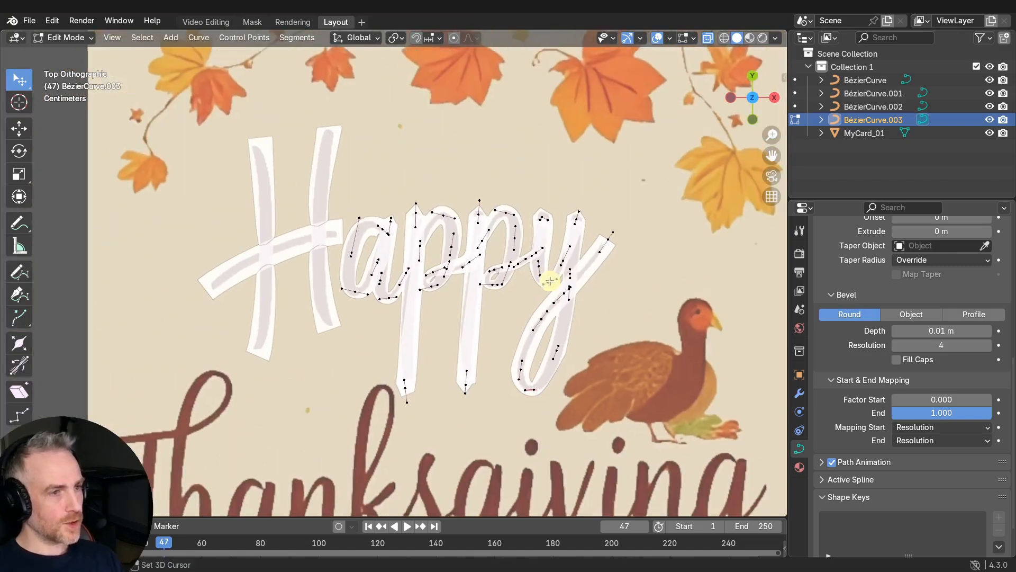
- Save the file and view the traced Happy lettering in Object Mode with the viewport overlays hidden
{"action": "key", "text": "ctrl+s"}
{"action": "key", "text": "Tab"}
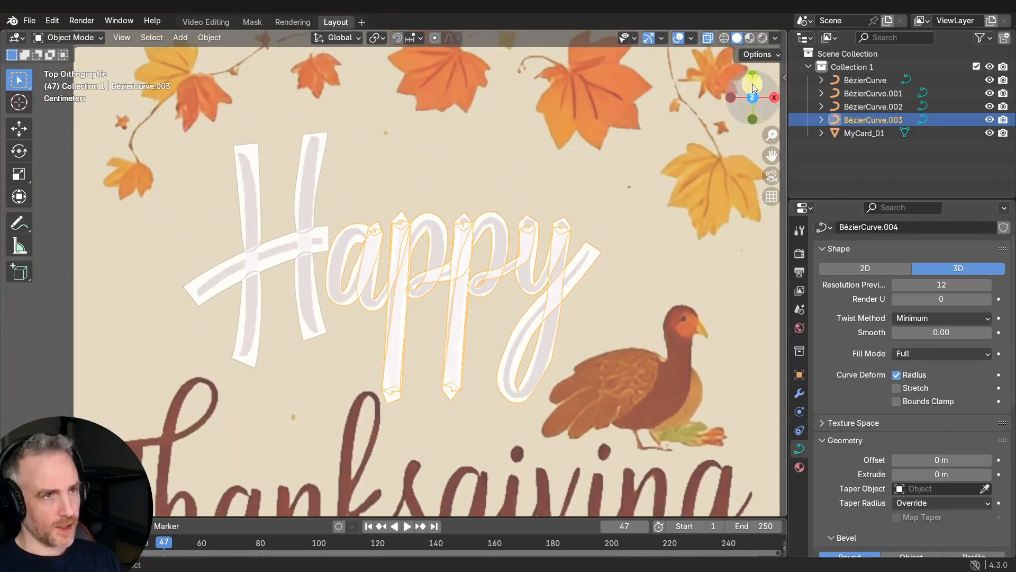
{"action": "left_click", "coordinate": [678, 38]}
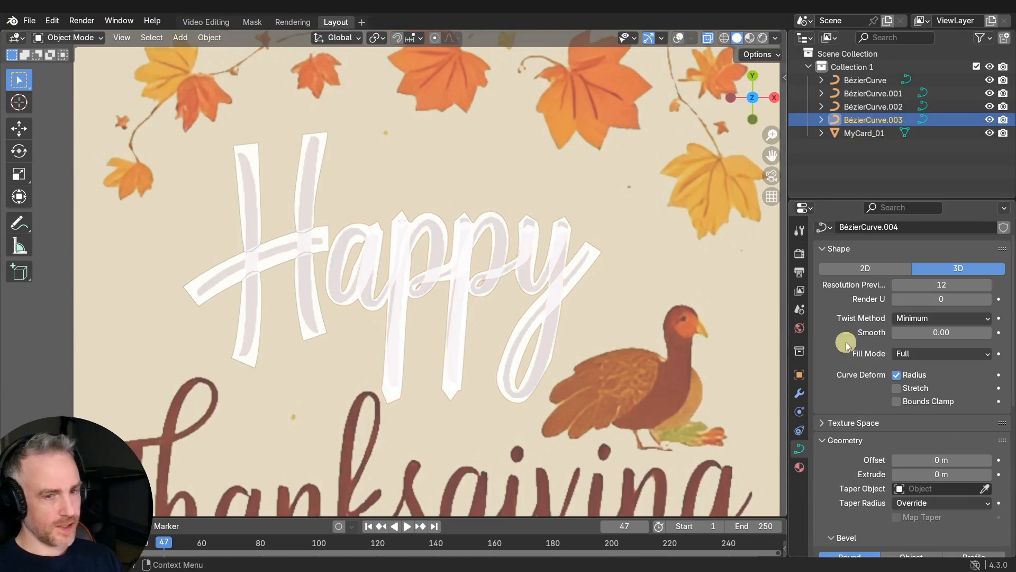
{"action": "scroll", "coordinate": [901, 444], "scroll_direction": "down", "scroll_amount": 8}
{"action": "left_click_drag", "start_coordinate": [913, 429], "coordinate": [917, 428]}
{"action": "left_click_drag", "start_coordinate": [111, 426], "coordinate": [133, 416]}
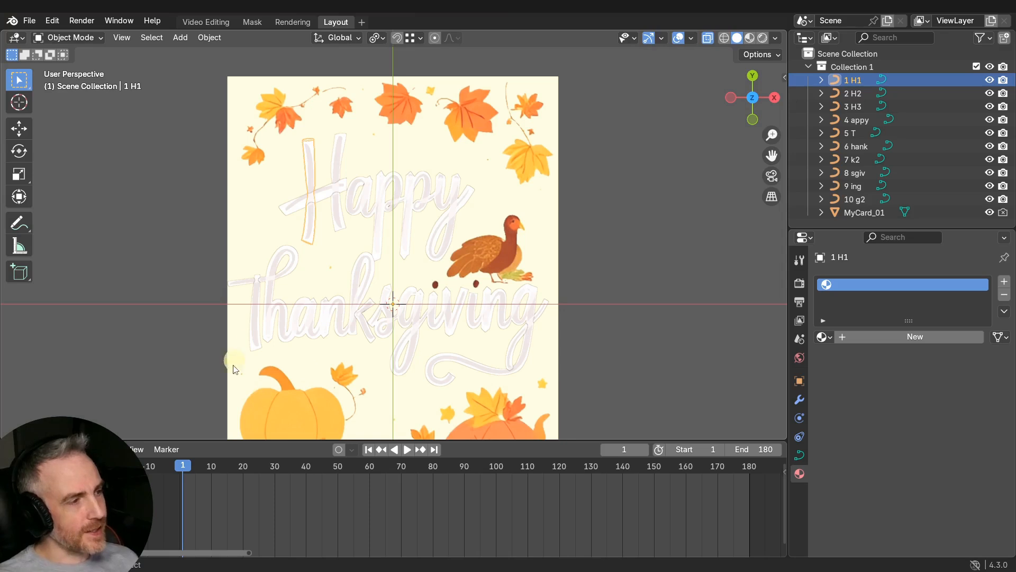
- Select individual stroke curves across Thanksgiving and Happy to see how the lettering is split into pieces
{"action": "left_click", "coordinate": [251, 342]}
{"action": "left_click", "coordinate": [283, 325]}
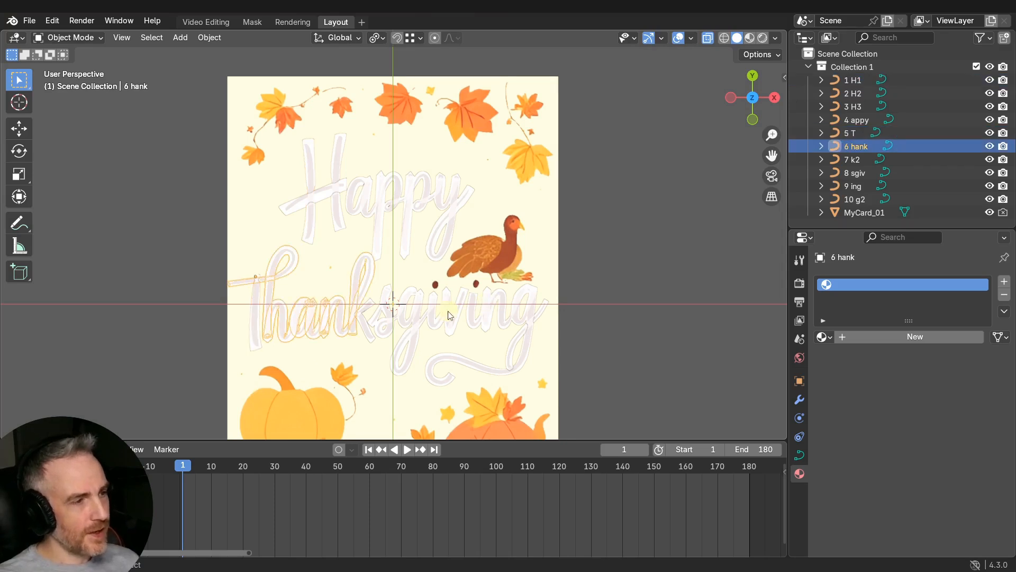
{"action": "left_click", "coordinate": [495, 311]}
{"action": "left_click", "coordinate": [494, 316]}
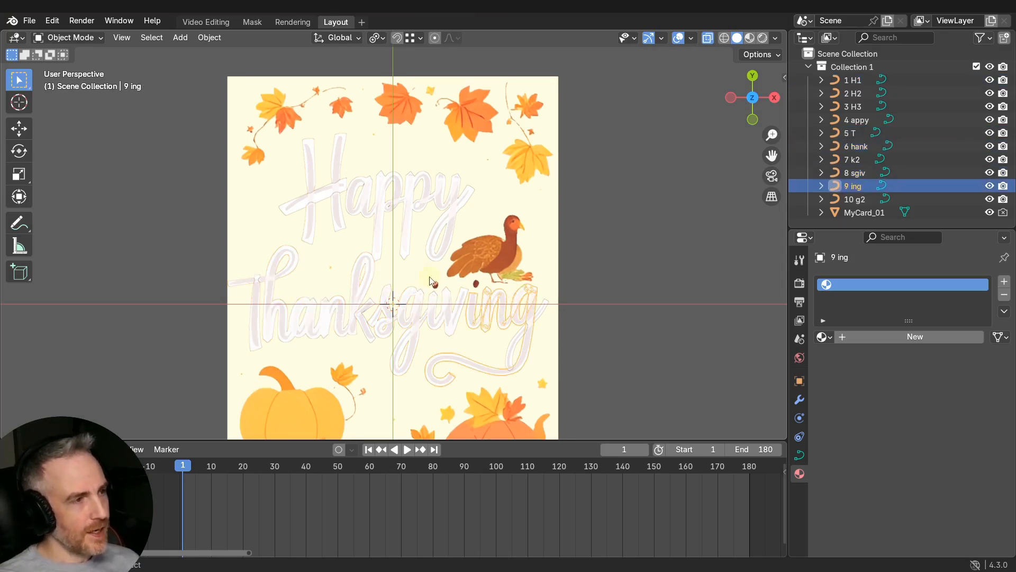
{"action": "left_click", "coordinate": [316, 231]}
{"action": "left_click", "coordinate": [326, 202]}
{"action": "left_click", "coordinate": [343, 209]}
{"action": "left_click", "coordinate": [374, 210]}
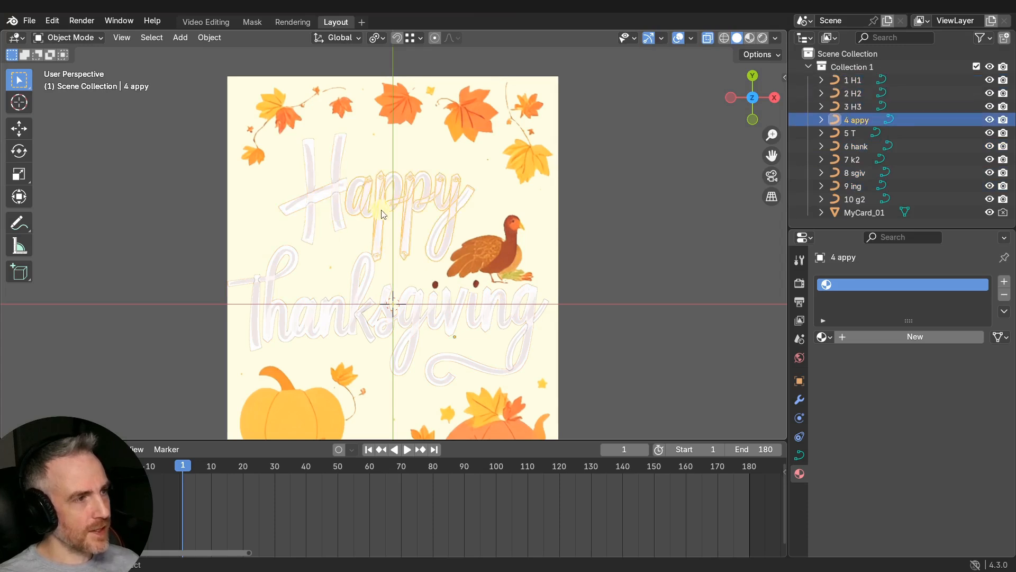
- Go through the curves from 1 H1 to 10 g2 in writing order to check which strokes each one covers
{"action": "left_click", "coordinate": [856, 81]}
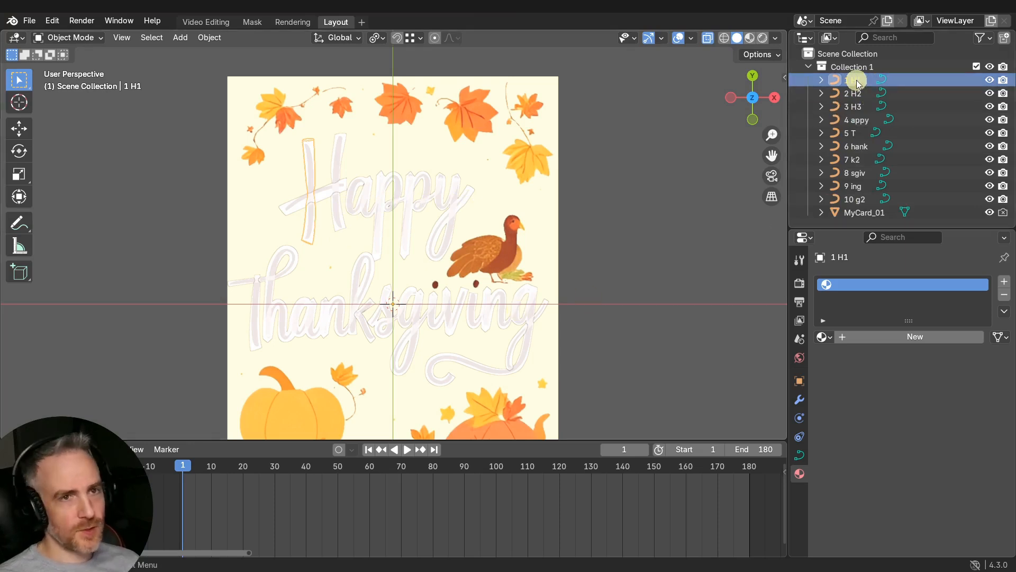
{"action": "left_click", "coordinate": [857, 94]}
{"action": "left_click", "coordinate": [859, 107]}
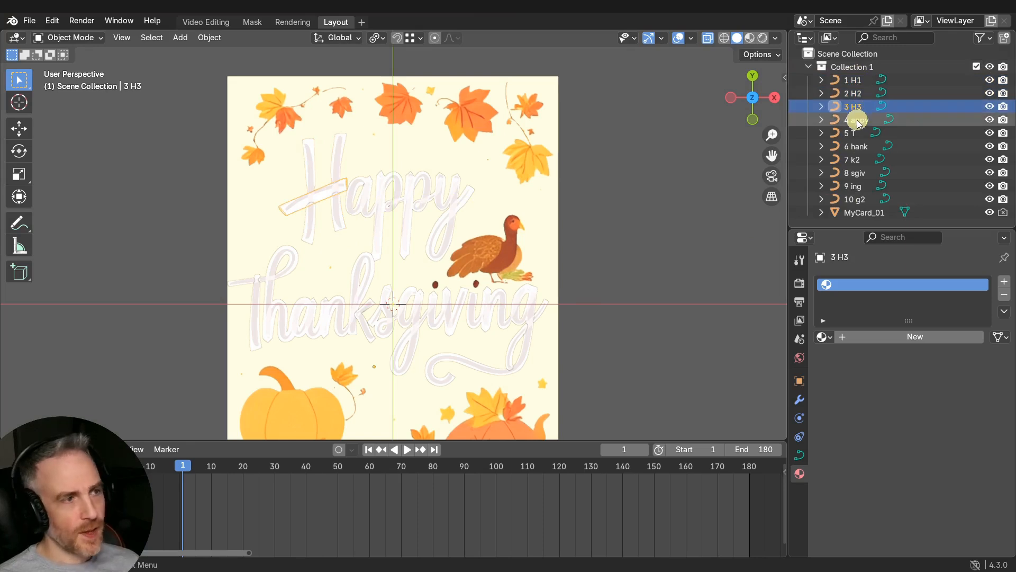
{"action": "left_click", "coordinate": [857, 120]}
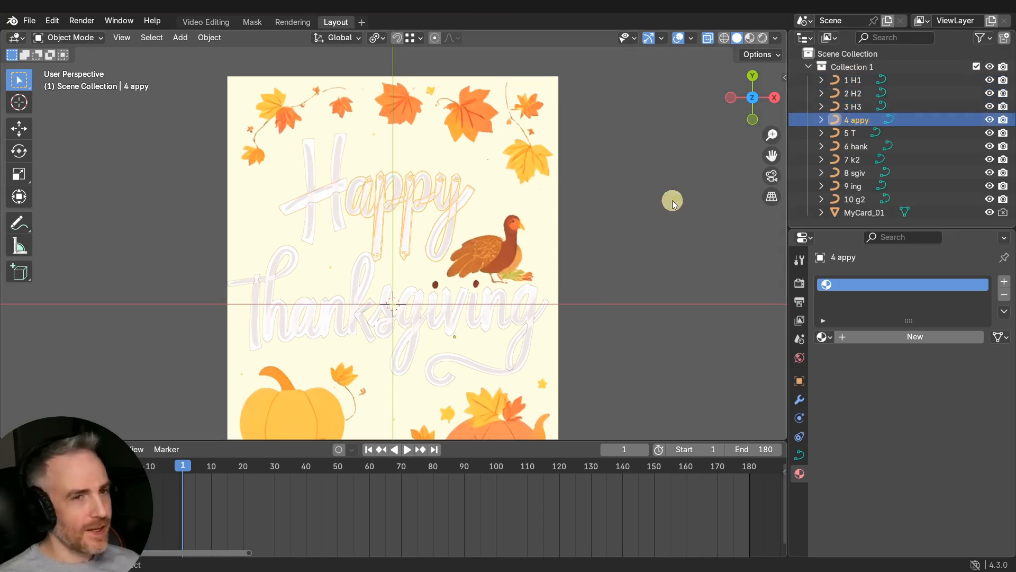
{"action": "left_click", "coordinate": [853, 132]}
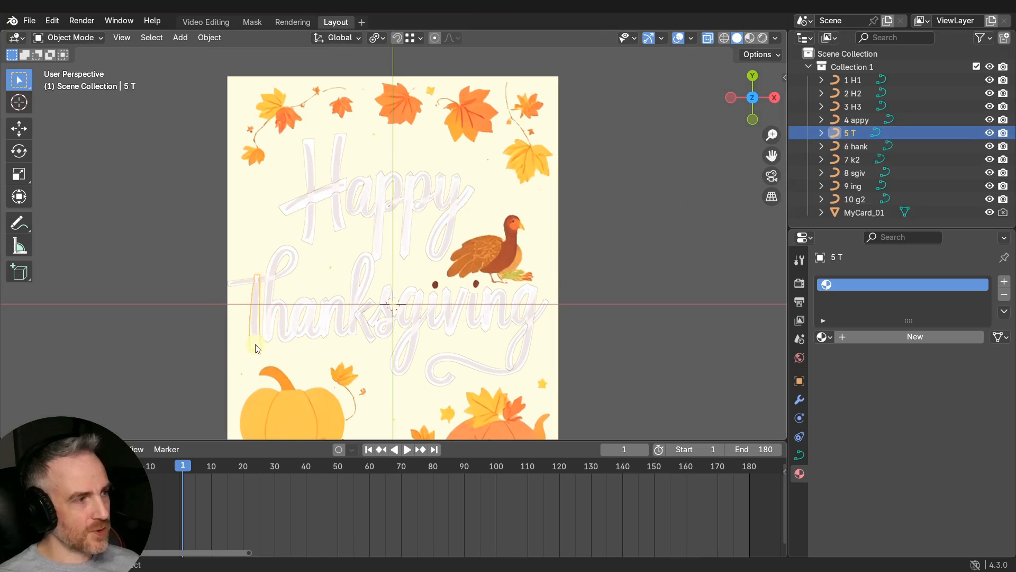
{"action": "left_click", "coordinate": [856, 146]}
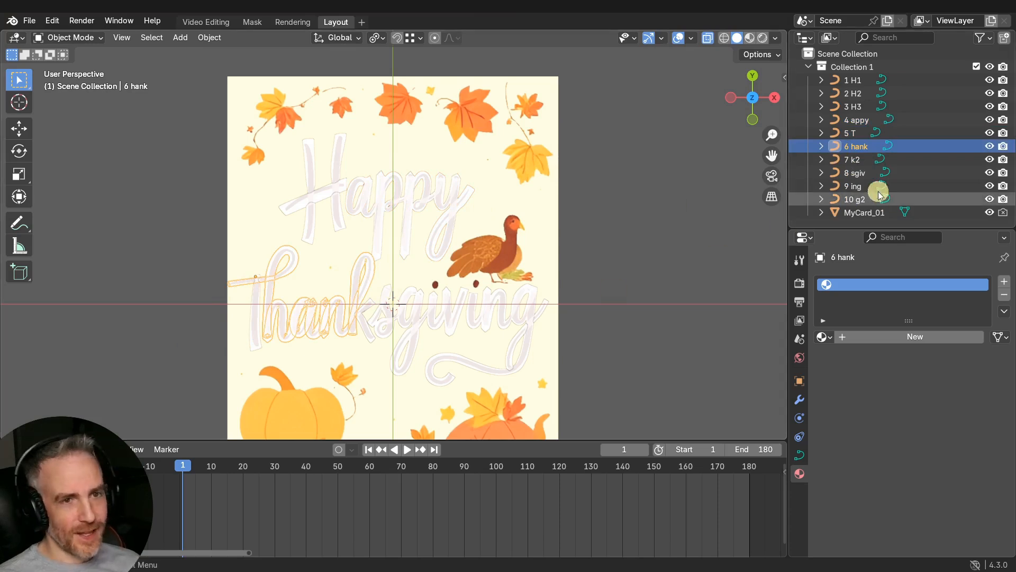
{"action": "left_click", "coordinate": [861, 160]}
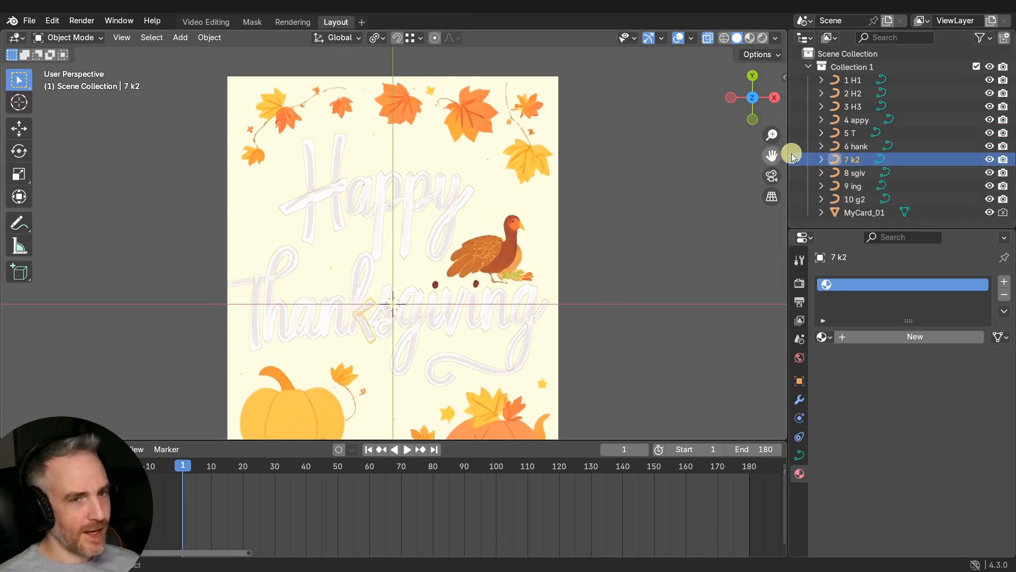
{"action": "left_click", "coordinate": [856, 173]}
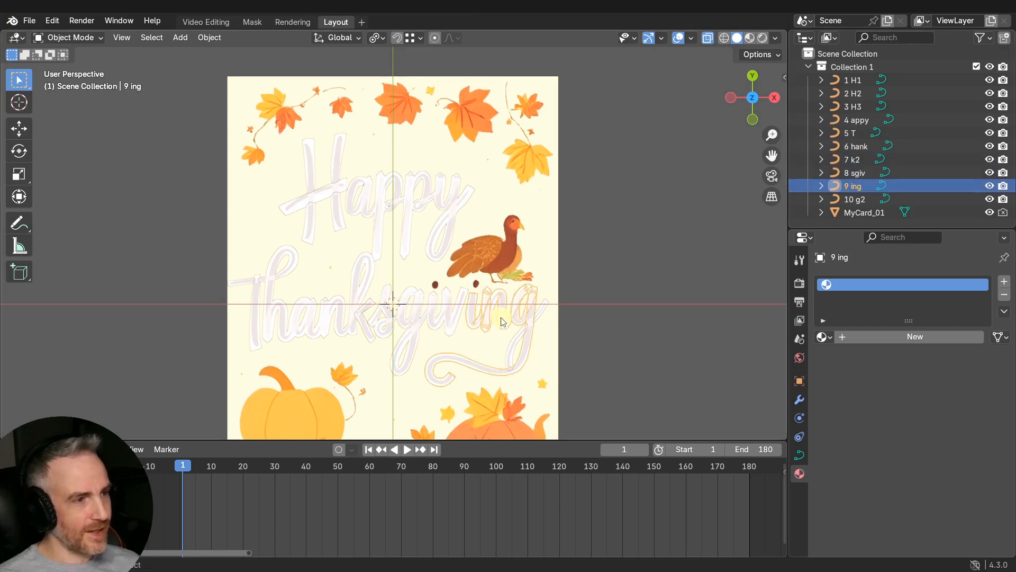
{"action": "left_click", "coordinate": [856, 187]}
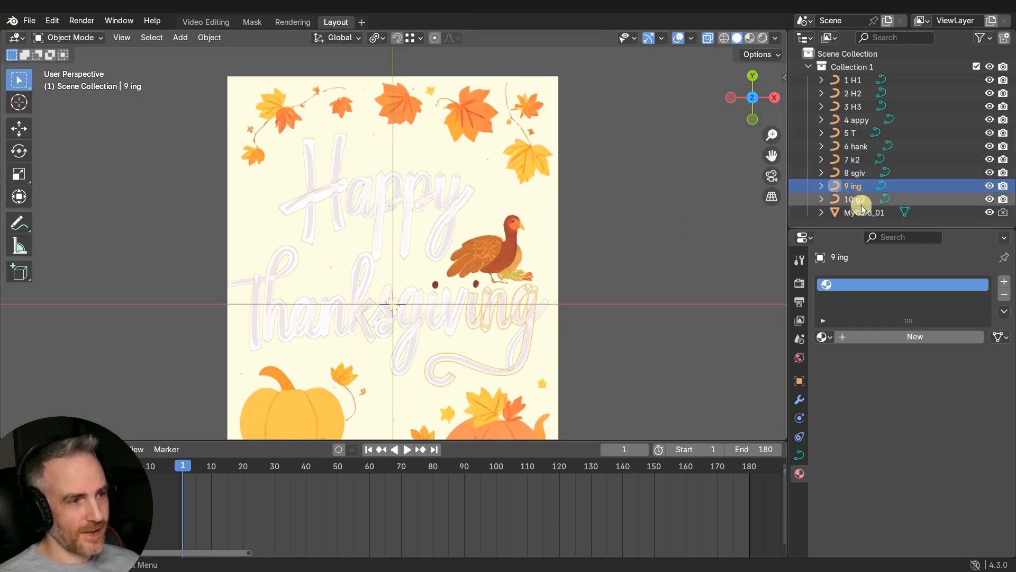
{"action": "left_click", "coordinate": [858, 200]}
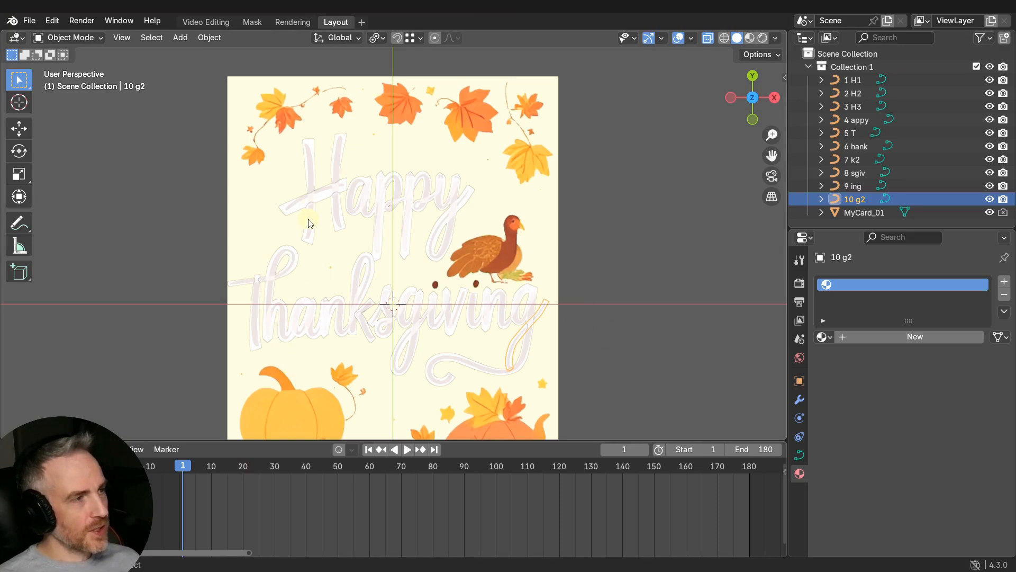
- Select the H's first stroke, 1 H1, and scrub its bevel mapping Start and End factors to preview the reveal
{"action": "left_click", "coordinate": [311, 201]}
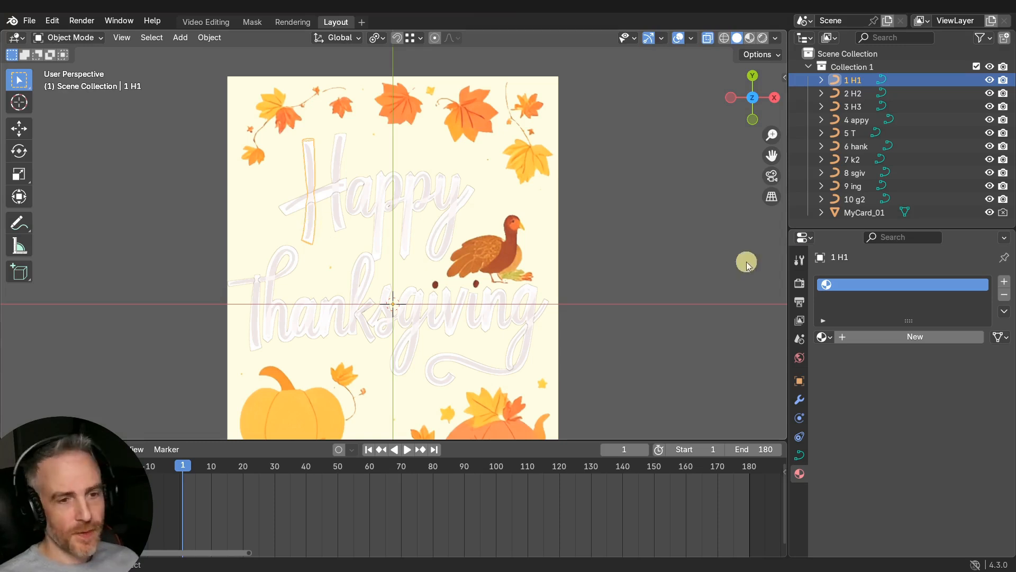
{"action": "left_click", "coordinate": [800, 455]}
{"action": "scroll", "coordinate": [868, 431], "scroll_direction": "down", "scroll_amount": 10}
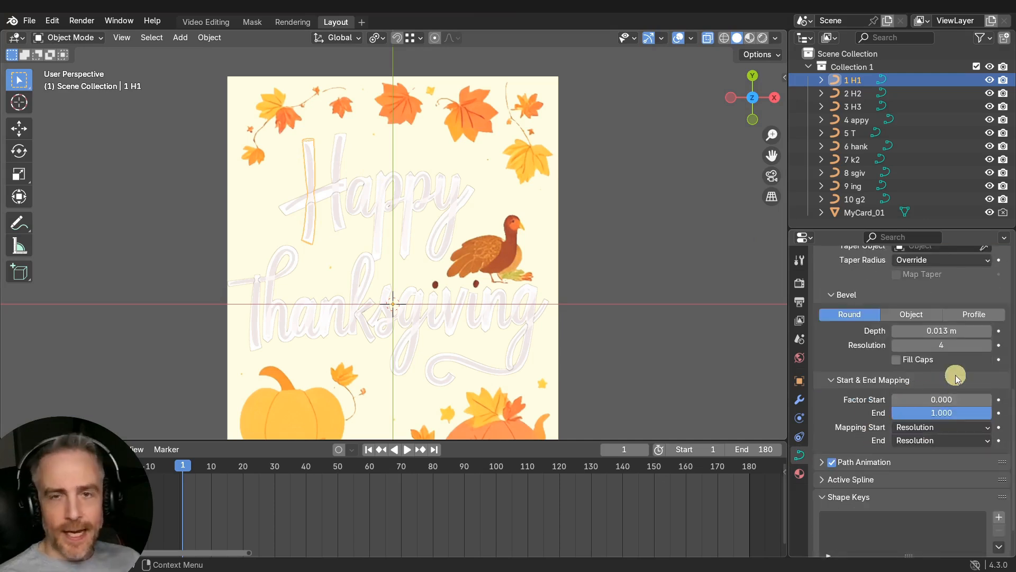
{"action": "left_click_drag", "start_coordinate": [931, 404], "coordinate": [116, 397]}
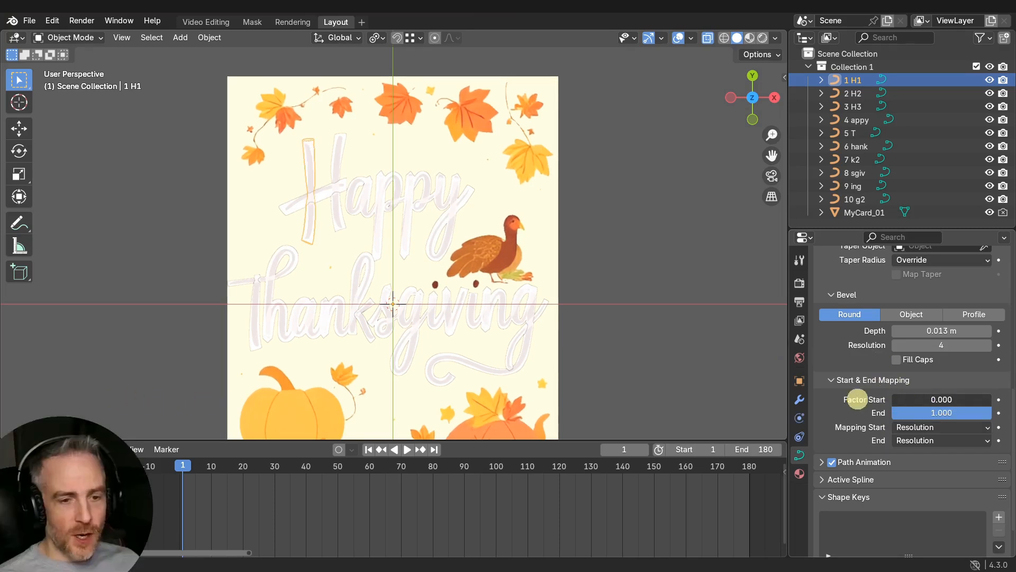
{"action": "mouse_move", "coordinate": [986, 413]}
{"action": "left_mouse_down"}
{"action": "mouse_move", "coordinate": [136, 412]}
{"action": "mouse_move", "coordinate": [862, 404]}
{"action": "mouse_move", "coordinate": [836, 405]}
{"action": "left_mouse_up"}
{"action": "mouse_move", "coordinate": [914, 412]}
{"action": "left_mouse_down"}
{"action": "mouse_move", "coordinate": [167, 415]}
{"action": "mouse_move", "coordinate": [242, 422]}
{"action": "left_mouse_up"}
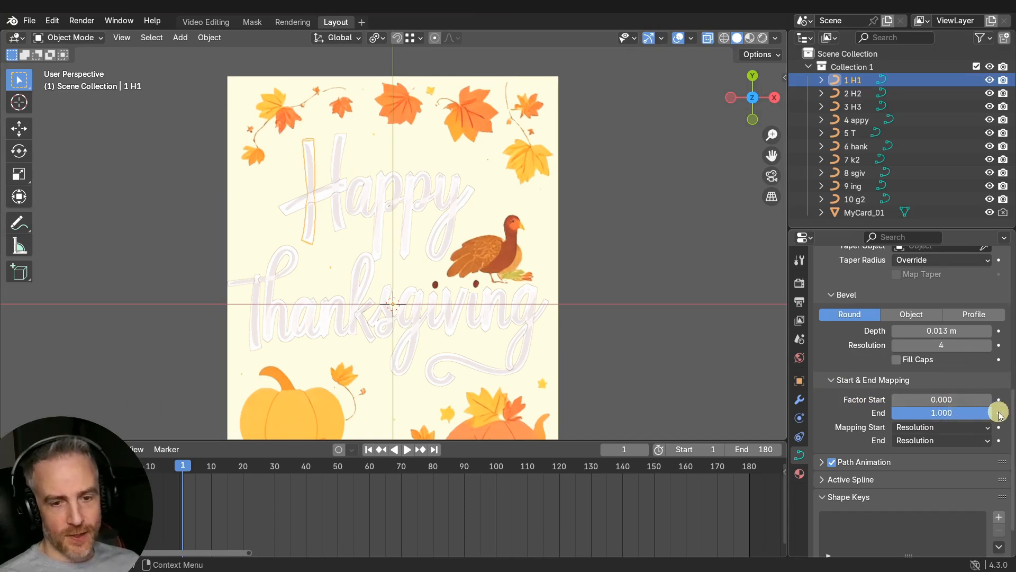
- Set 1 H1's bevel mapping End factor to 0.000, keyframe it, and move that keyframe to frame 10
{"action": "left_click_drag", "start_coordinate": [976, 415], "coordinate": [824, 412]}
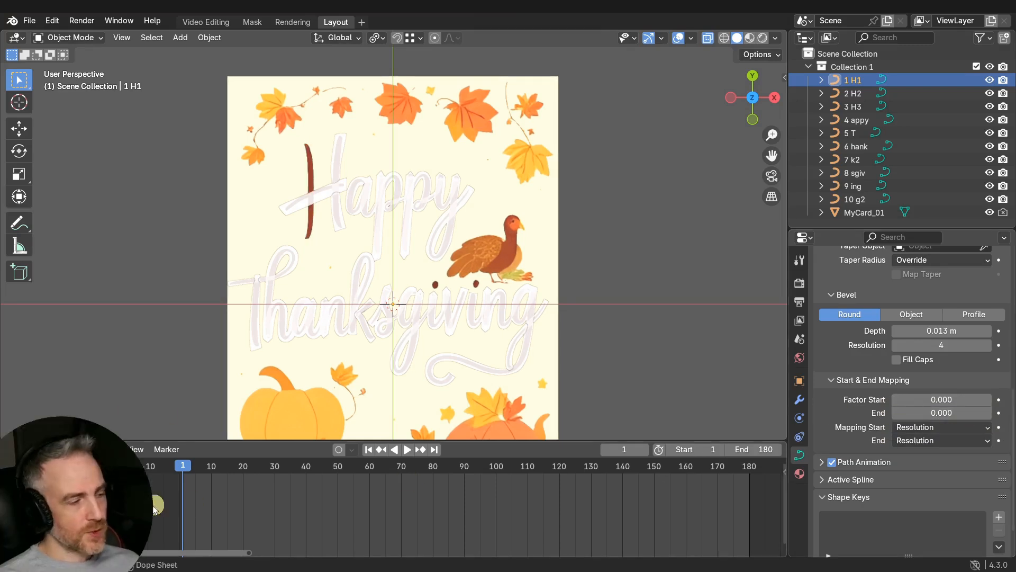
{"action": "left_click", "coordinate": [998, 412]}
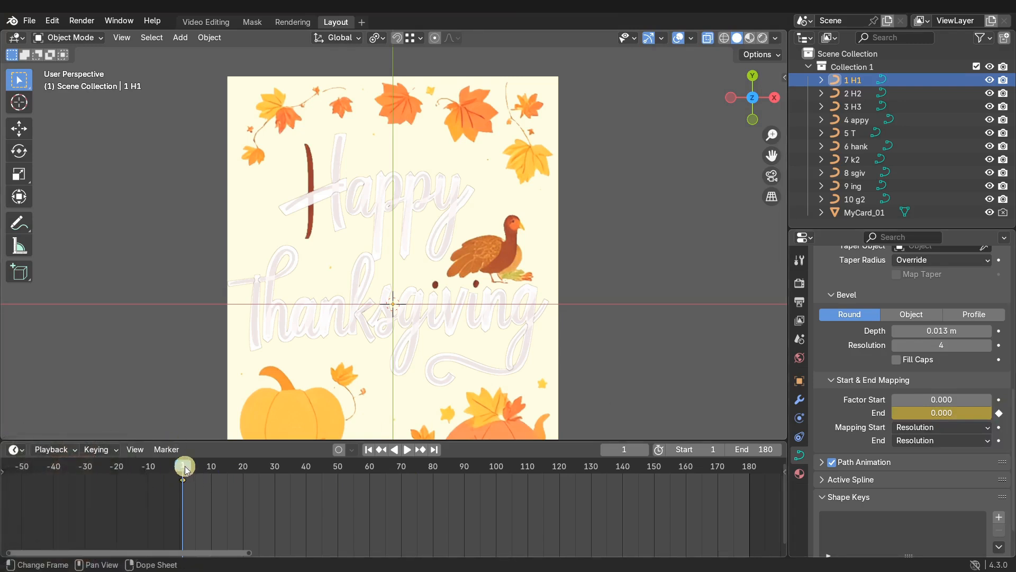
{"action": "scroll", "coordinate": [197, 484], "scroll_direction": "up", "scroll_amount": 9}
{"action": "middle_click_drag", "start_coordinate": [199, 486], "coordinate": [493, 488]}
{"action": "scroll", "coordinate": [374, 494], "scroll_direction": "up", "scroll_amount": 3}
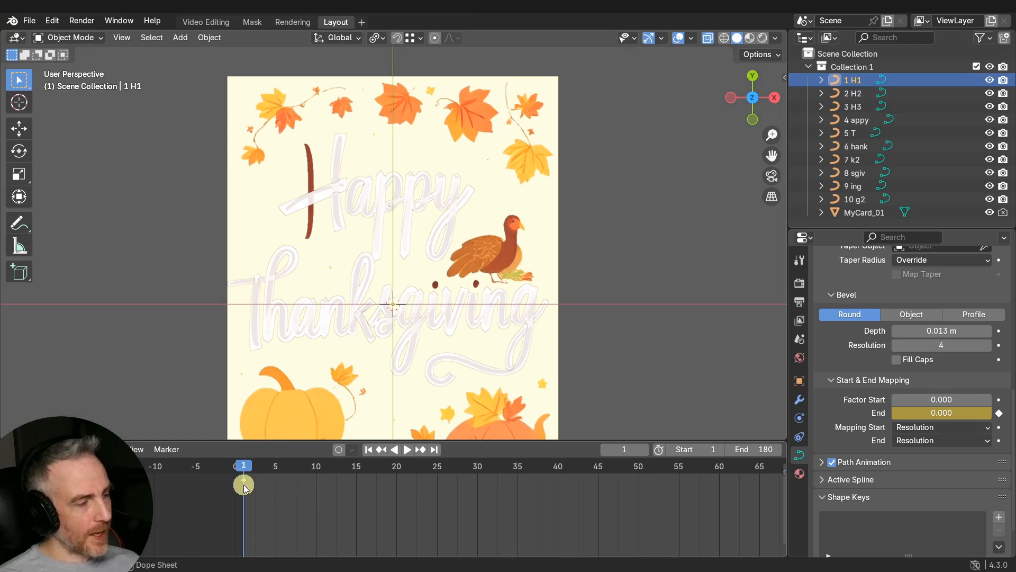
{"action": "left_click_drag", "start_coordinate": [244, 483], "coordinate": [320, 486]}
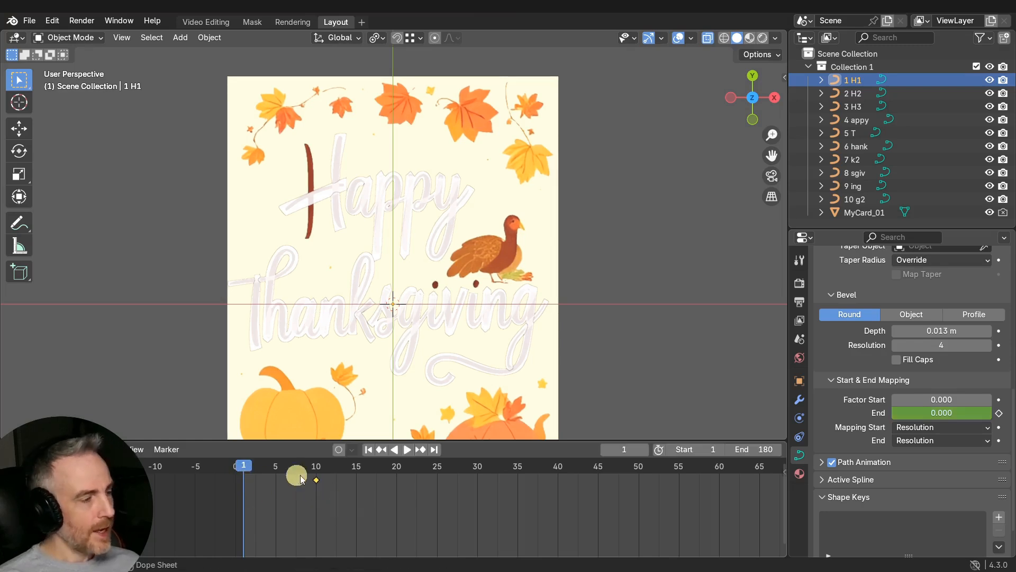
- Go to frame 10 and duplicate its End factor keyframe back to frame 1
{"action": "left_click_drag", "start_coordinate": [245, 469], "coordinate": [316, 466]}
{"action": "middle_click_drag", "start_coordinate": [355, 493], "coordinate": [251, 493]}
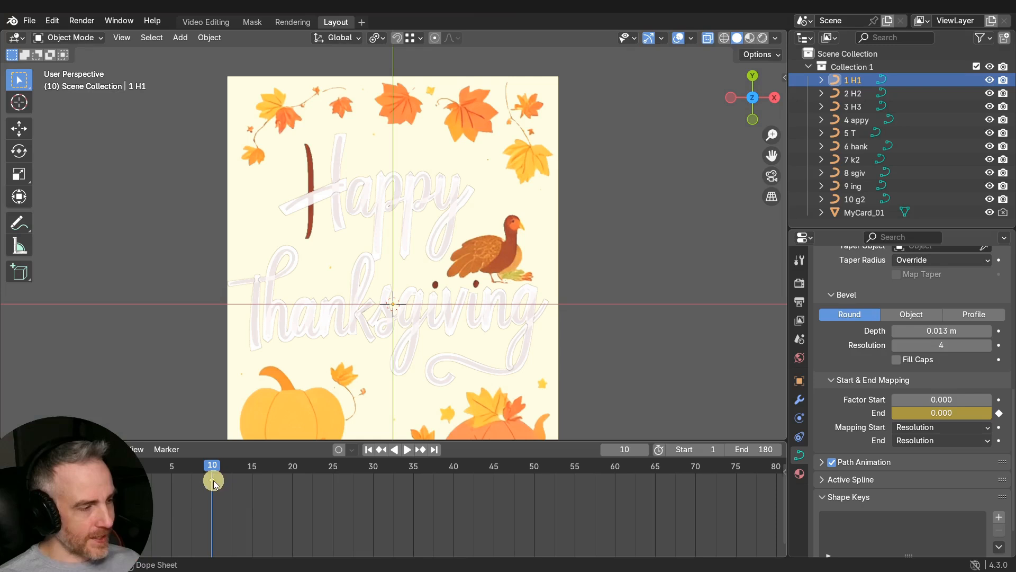
{"action": "key", "text": "shift+d"}
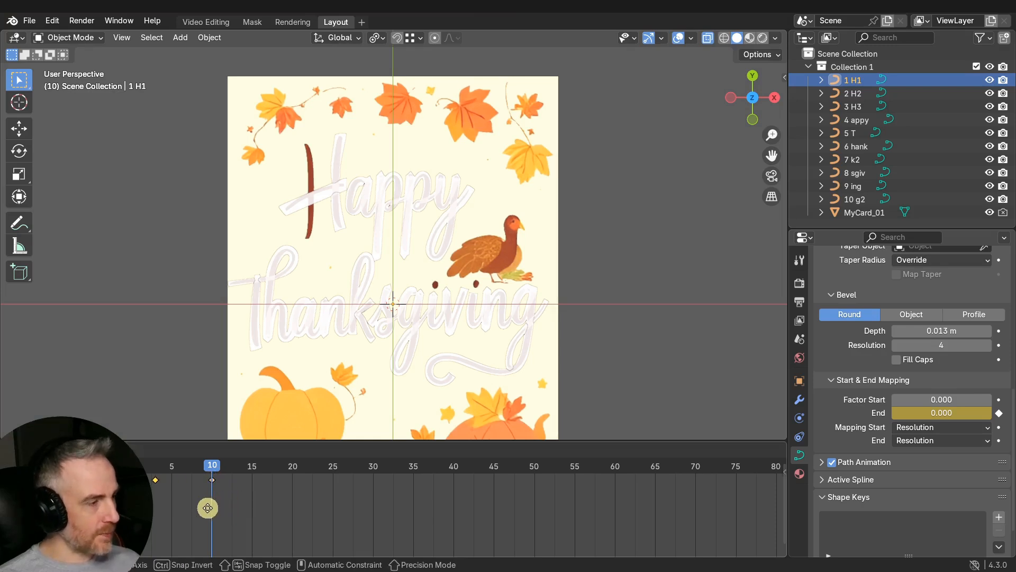
{"action": "left_click", "coordinate": [159, 491]}
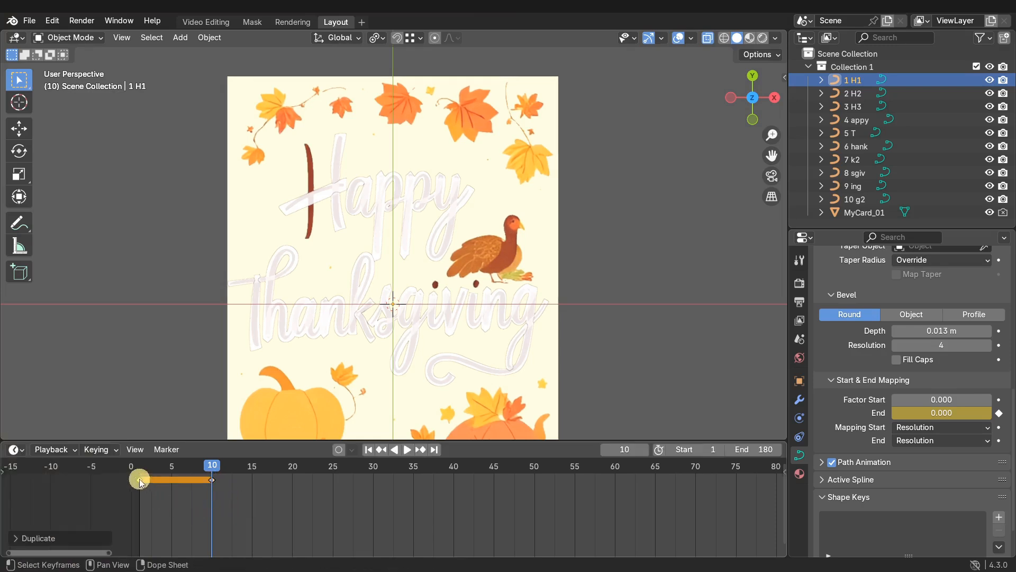
- Inspect the two End factor keyframes and scrub from frame 1 to frame 10 to check the hold between them
{"action": "left_click", "coordinate": [212, 480]}
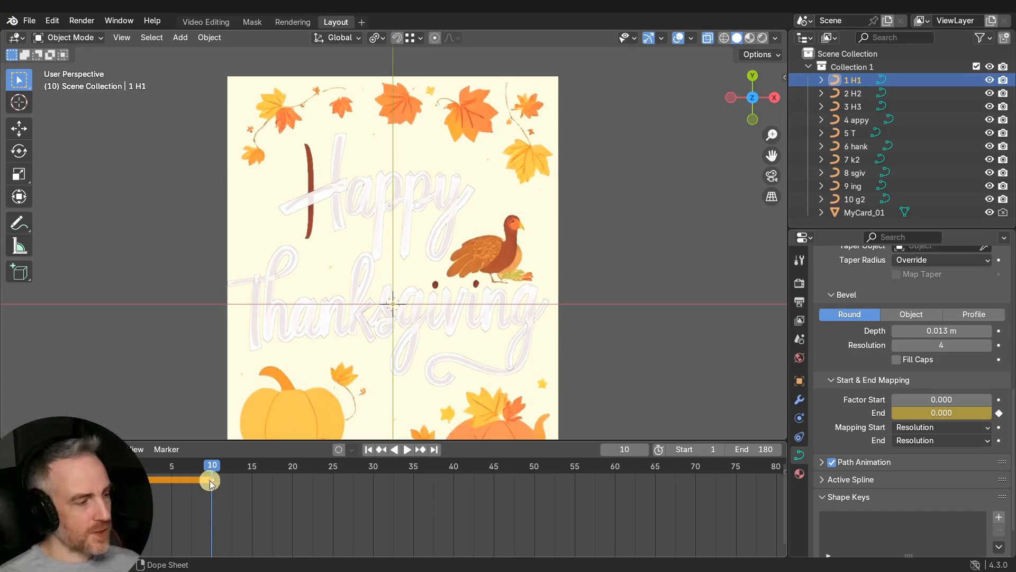
{"action": "left_click", "coordinate": [139, 479]}
{"action": "left_click", "coordinate": [140, 464]}
{"action": "left_click_drag", "start_coordinate": [140, 465], "coordinate": [212, 466]}
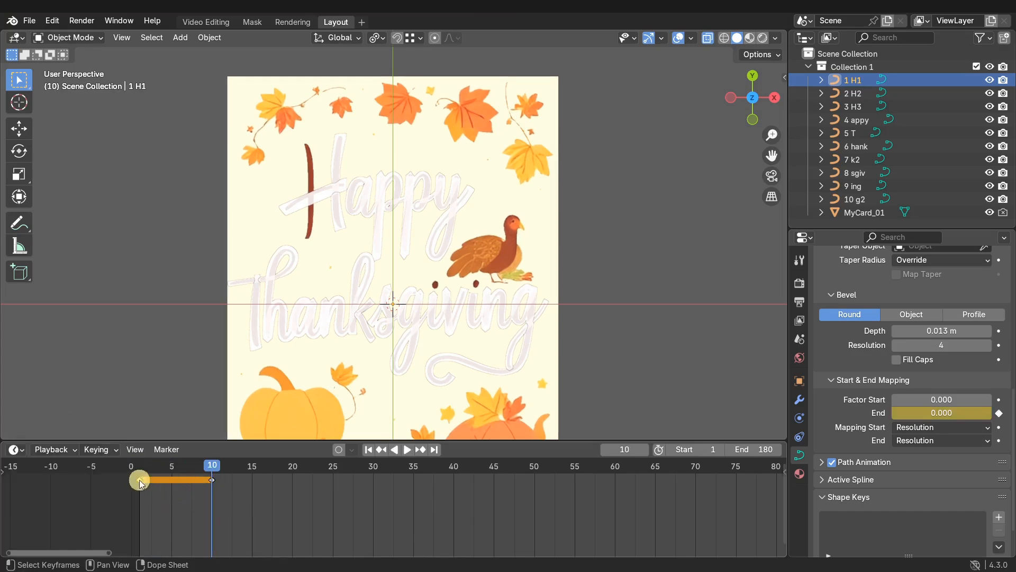
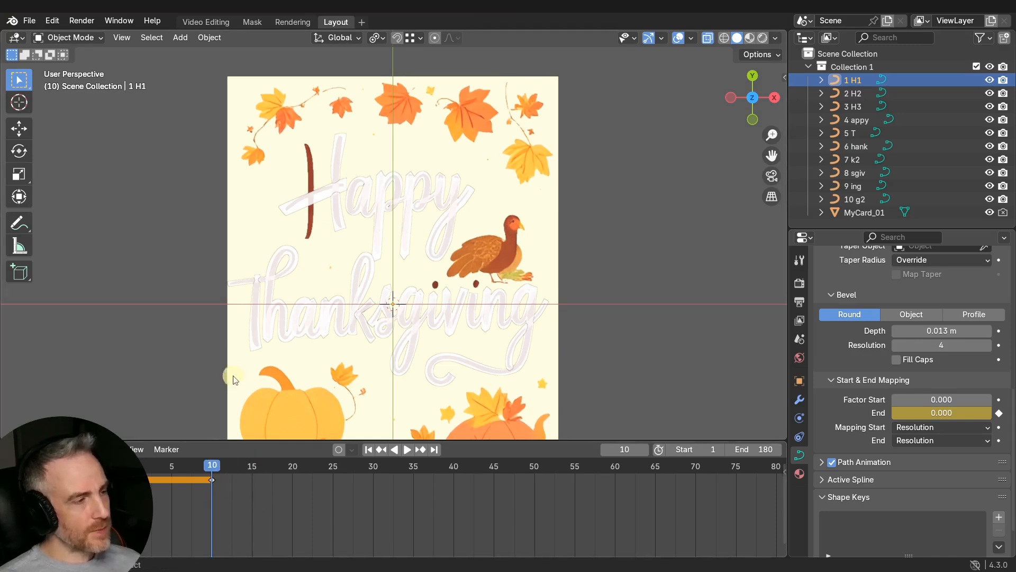
- Keyframe 1 H1's bevel mapping End factor at 1.000 on frame 15 and play the animation from frame 1
{"action": "left_click_drag", "start_coordinate": [211, 463], "coordinate": [252, 464]}
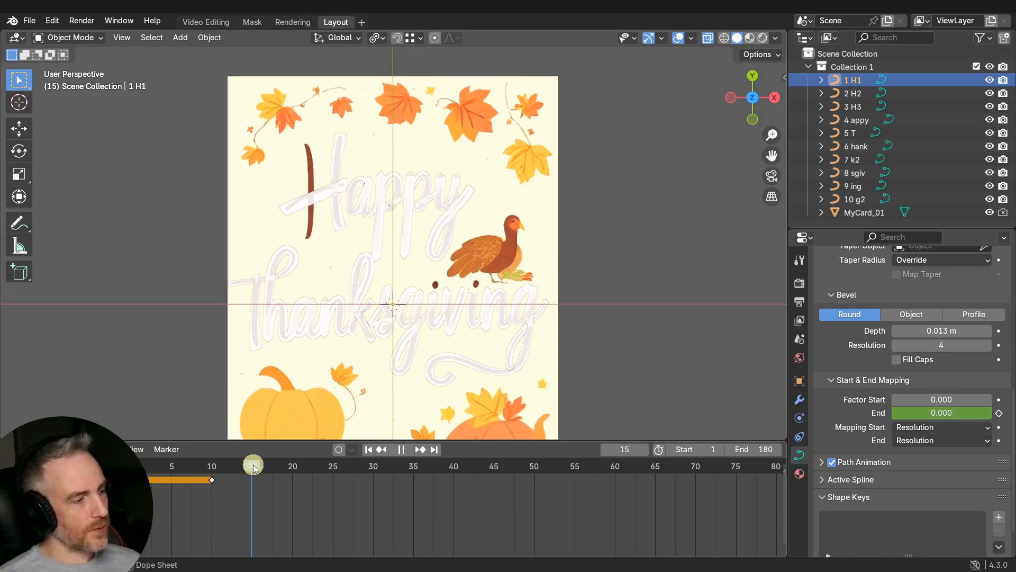
{"action": "mouse_move", "coordinate": [906, 413]}
{"action": "left_mouse_down"}
{"action": "mouse_move", "coordinate": [173, 411]}
{"action": "mouse_move", "coordinate": [283, 414]}
{"action": "left_mouse_up"}
{"action": "left_click", "coordinate": [998, 413]}
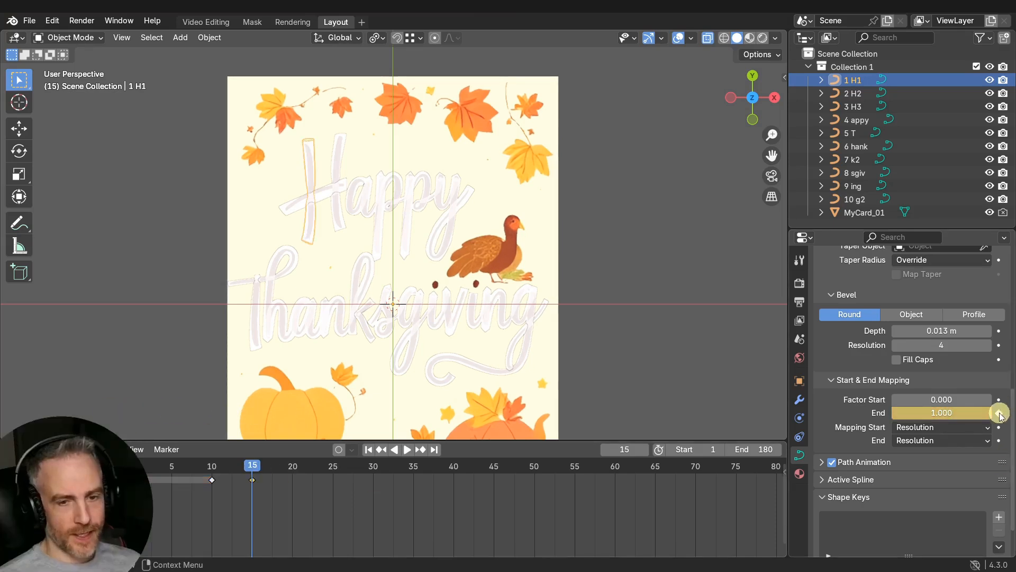
{"action": "left_click_drag", "start_coordinate": [269, 469], "coordinate": [139, 472]}
{"action": "key", "text": "space"}
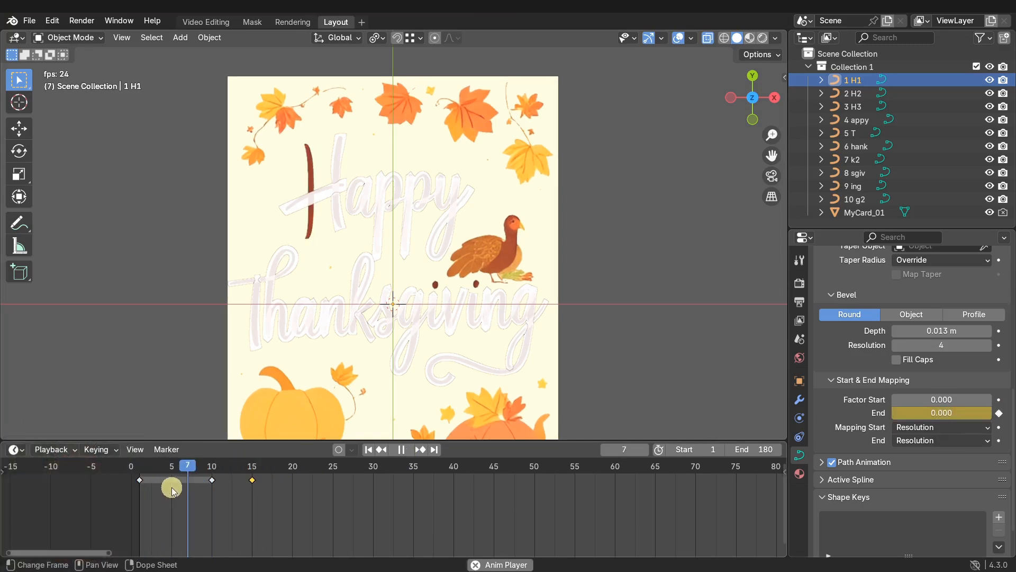
- Keyframe 2 H2's bevel mapping End factor at 0.000 on frame 16 and at 1.000 on frame 21
{"action": "key", "text": "space"}
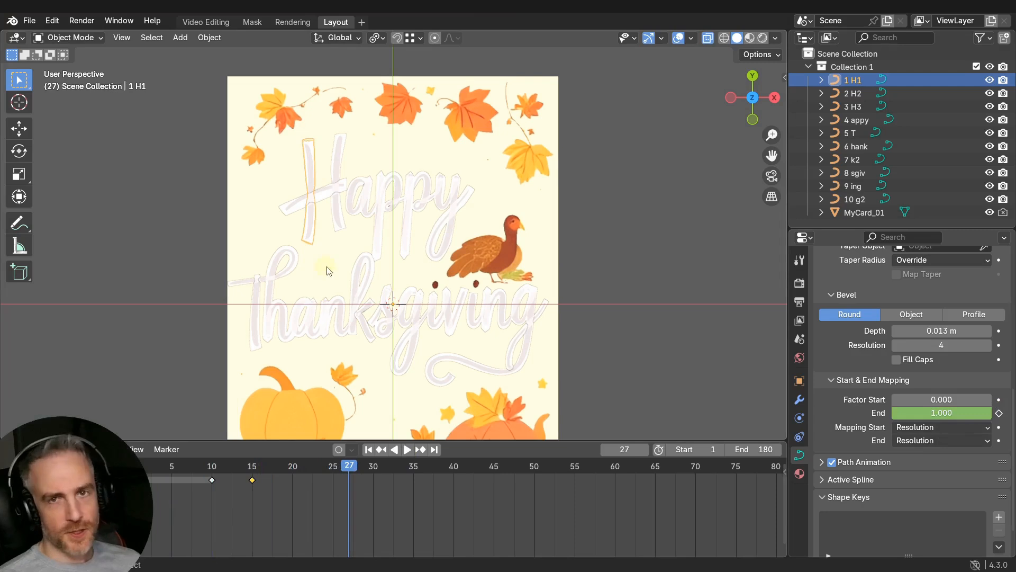
{"action": "left_click_drag", "start_coordinate": [293, 465], "coordinate": [261, 467]}
{"action": "left_click", "coordinate": [339, 164]}
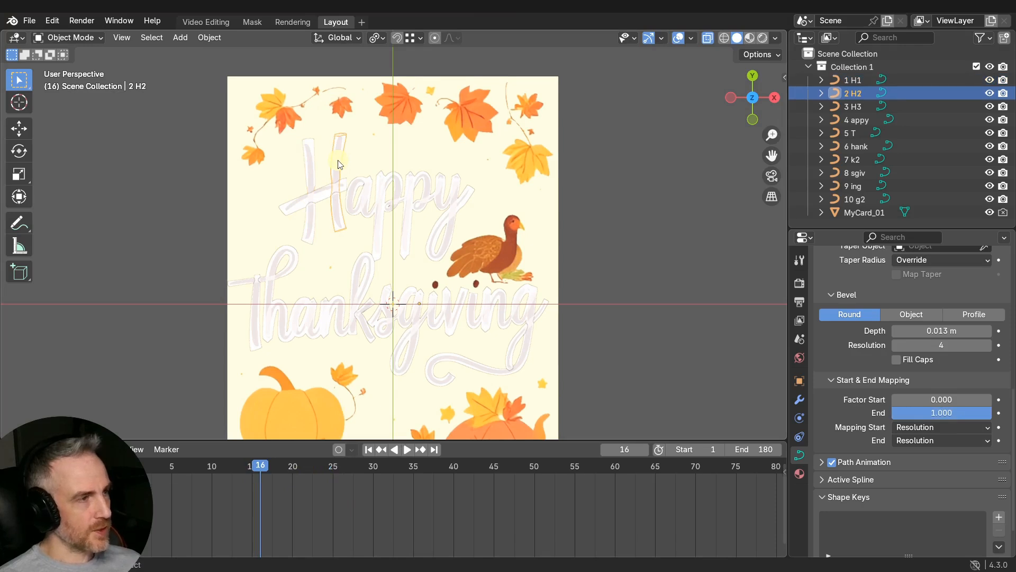
{"action": "left_click_drag", "start_coordinate": [982, 414], "coordinate": [849, 408]}
{"action": "left_click", "coordinate": [999, 413]}
{"action": "left_click_drag", "start_coordinate": [263, 466], "coordinate": [301, 468]}
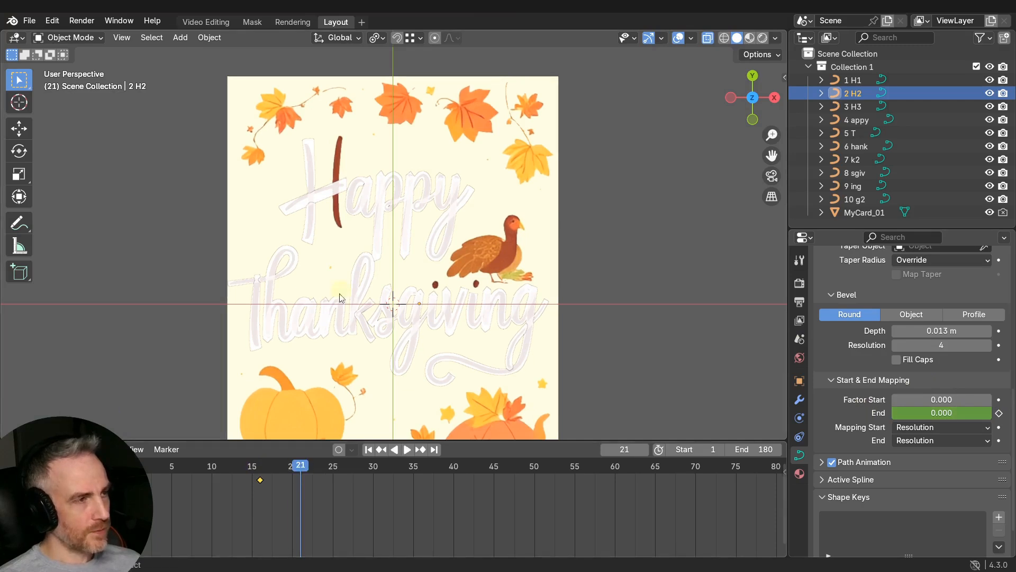
{"action": "left_click_drag", "start_coordinate": [915, 412], "coordinate": [991, 413]}
{"action": "left_click", "coordinate": [1000, 413]}
- Play the H strokes from near the start, return to frame 16 and compare its position with 1 H1's keyframes
{"action": "left_click_drag", "start_coordinate": [292, 466], "coordinate": [155, 466]}
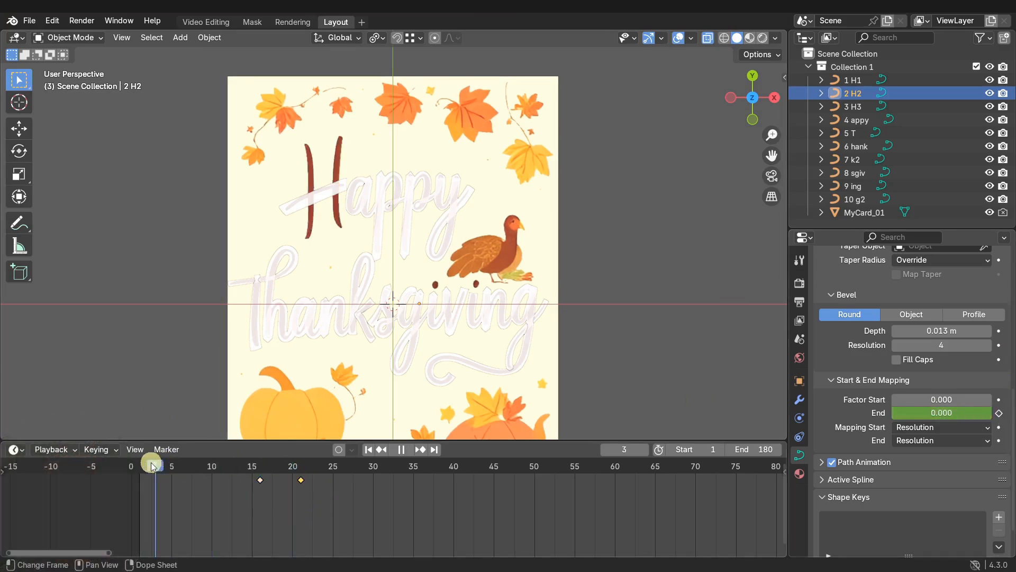
{"action": "key", "text": "space"}
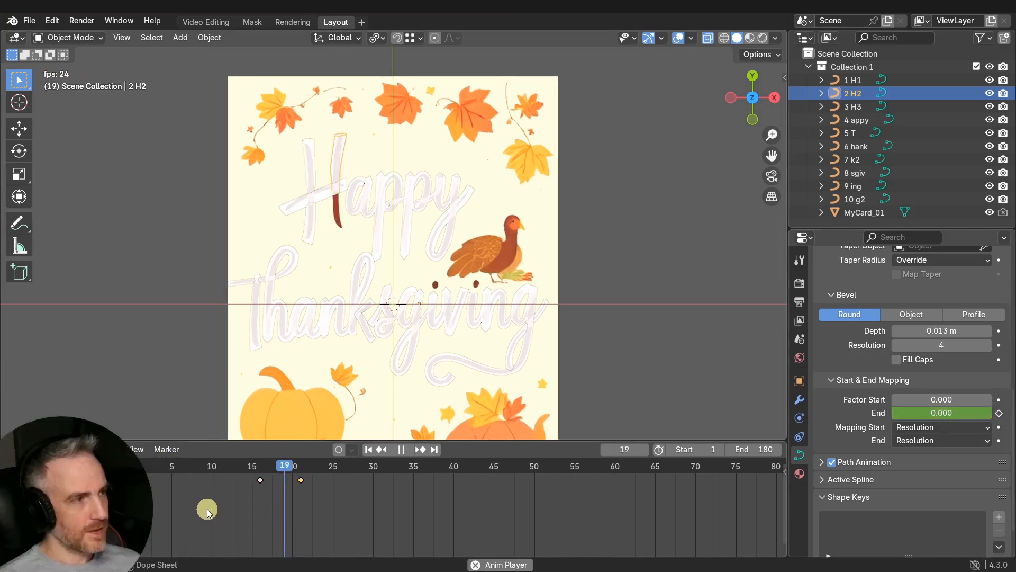
{"action": "key", "text": "space"}
{"action": "left_click_drag", "start_coordinate": [358, 470], "coordinate": [228, 477]}
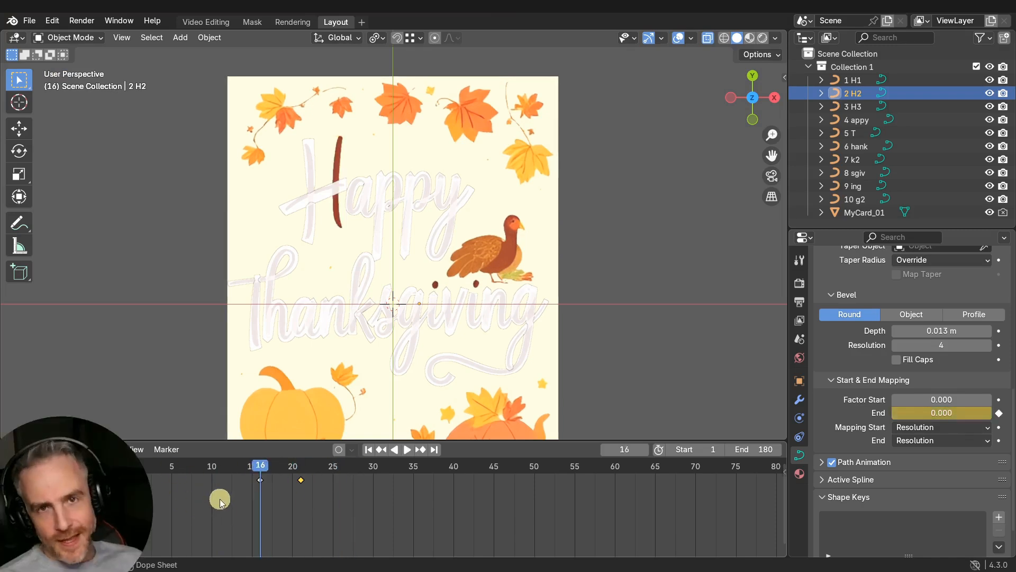
{"action": "left_click", "coordinate": [312, 167]}
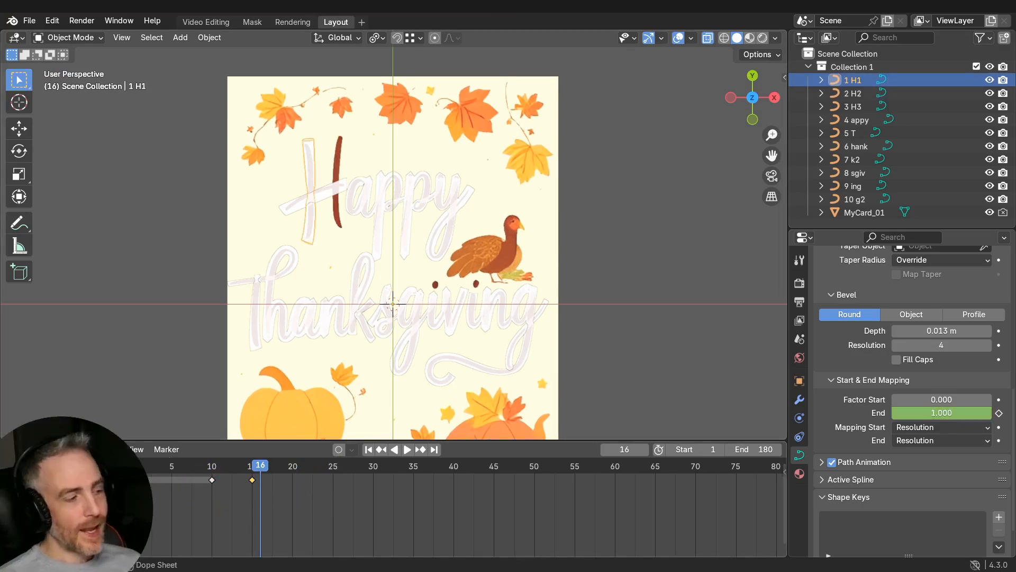
- Go to frame 22 and keyframe the H crossbar curve 3 H3's End factor at 0.000
{"action": "key", "text": "space"}
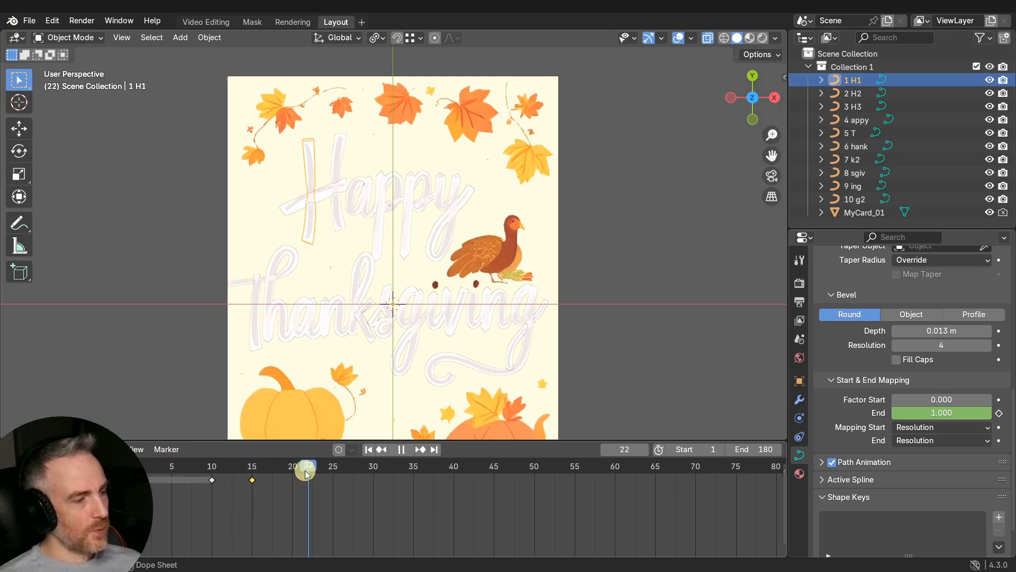
{"action": "key", "text": "space"}
{"action": "left_click", "coordinate": [296, 204]}
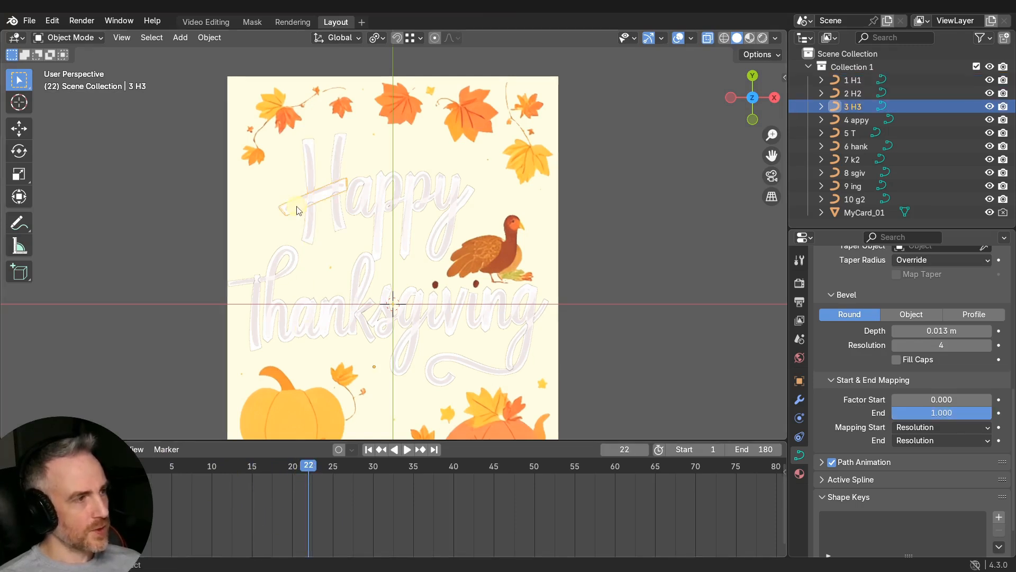
{"action": "left_click_drag", "start_coordinate": [947, 412], "coordinate": [900, 412]}
{"action": "left_click", "coordinate": [1000, 413]}
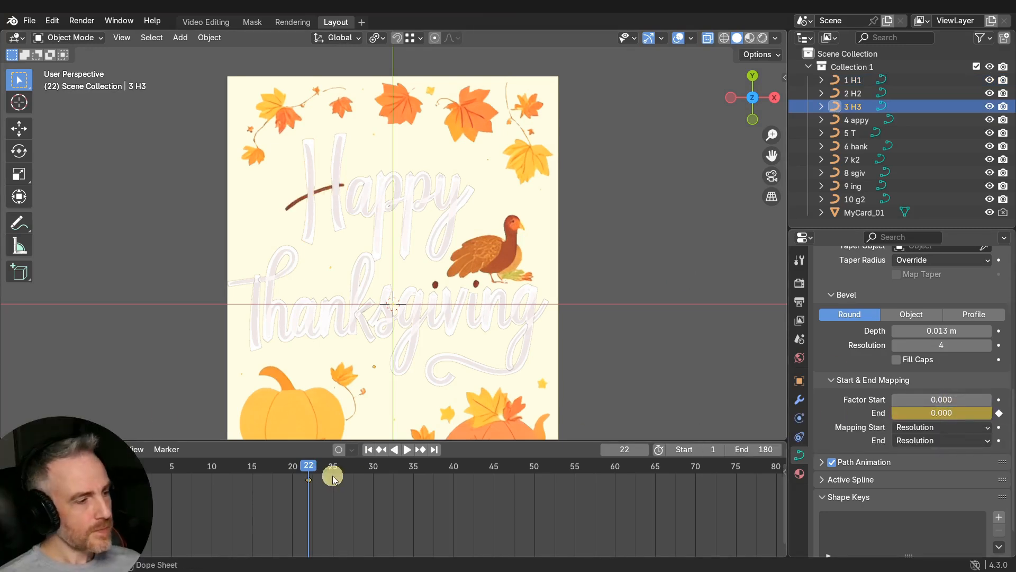
- Keyframe 3 H3's End factor at 1.000 on frame 27 and play the whole H animation from the start
{"action": "left_click", "coordinate": [349, 466]}
{"action": "left_click_drag", "start_coordinate": [972, 418], "coordinate": [992, 412]}
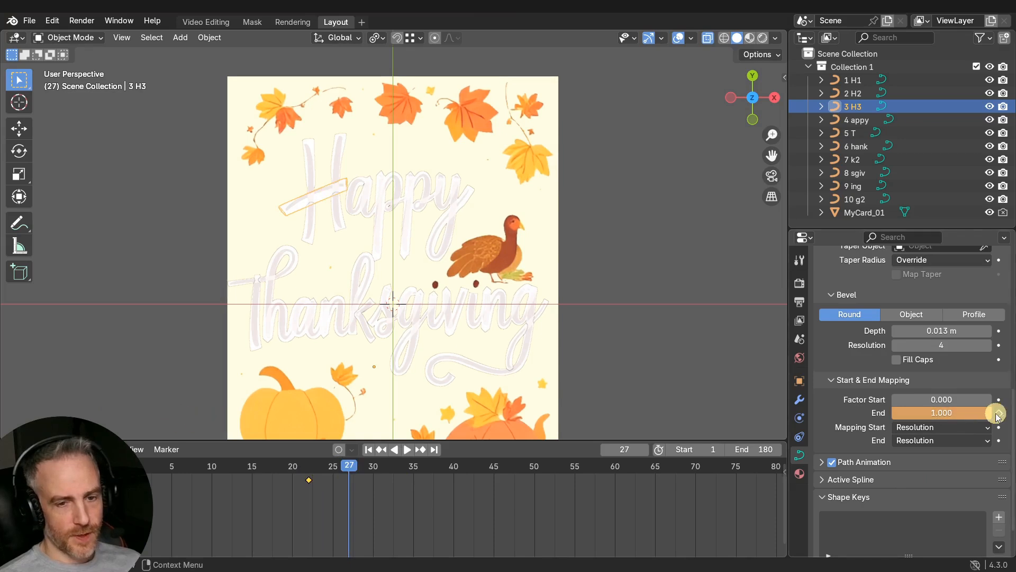
{"action": "left_click", "coordinate": [999, 412]}
{"action": "left_click_drag", "start_coordinate": [345, 465], "coordinate": [142, 471]}
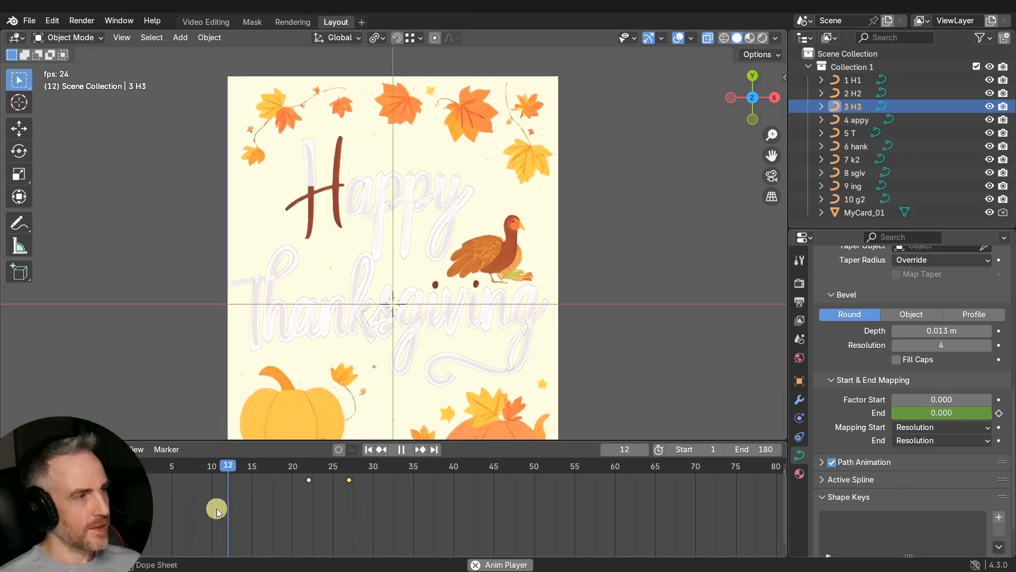
{"action": "key", "text": "space"}
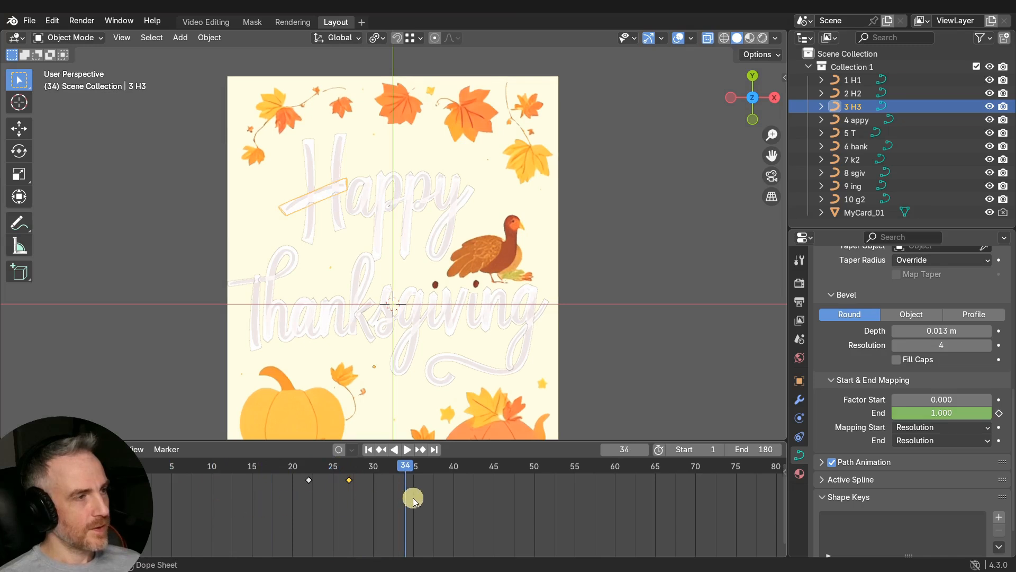
- Go to frame 28 and keyframe the 4 appy curve's End factor at 0.000
{"action": "left_click_drag", "start_coordinate": [409, 466], "coordinate": [356, 478]}
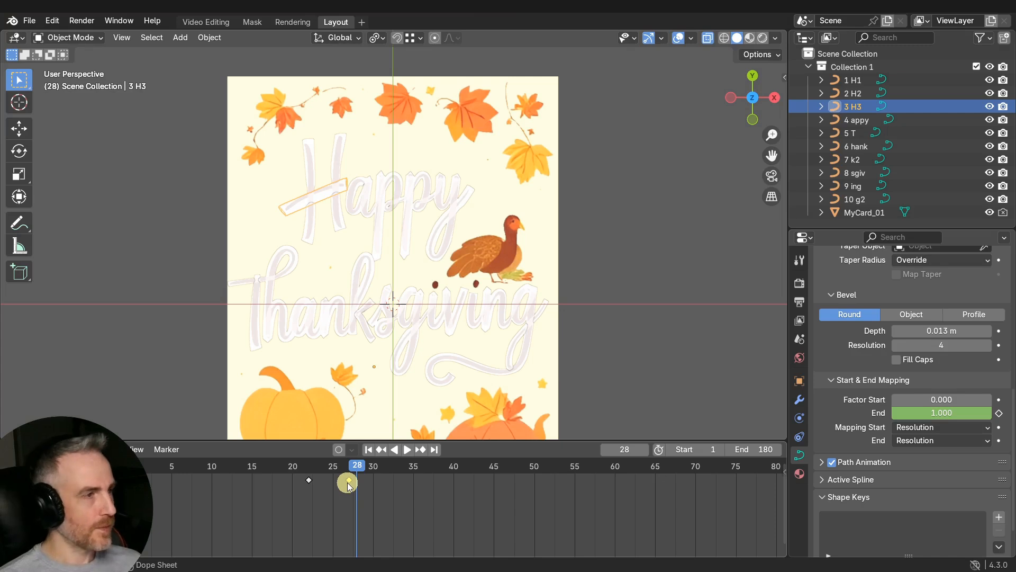
{"action": "key", "text": "space"}
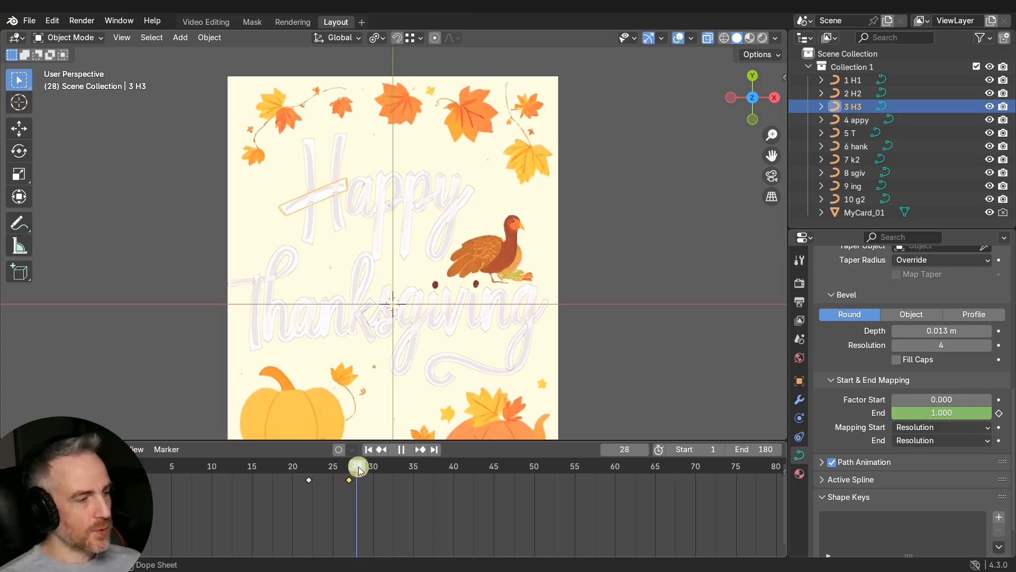
{"action": "key", "text": "space"}
{"action": "left_click", "coordinate": [364, 205]}
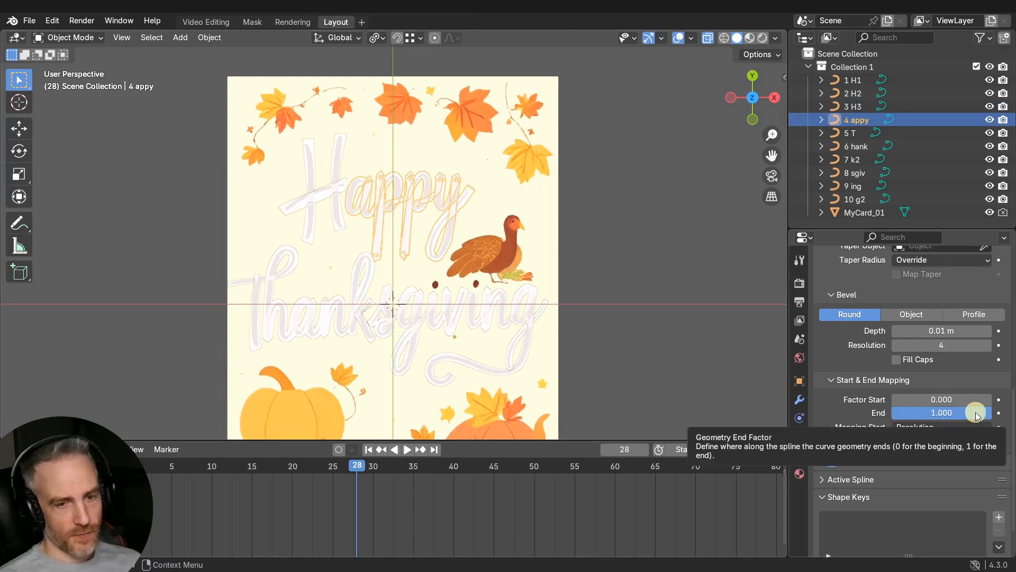
{"action": "left_click_drag", "start_coordinate": [915, 411], "coordinate": [163, 413]}
{"action": "left_click", "coordinate": [999, 413]}
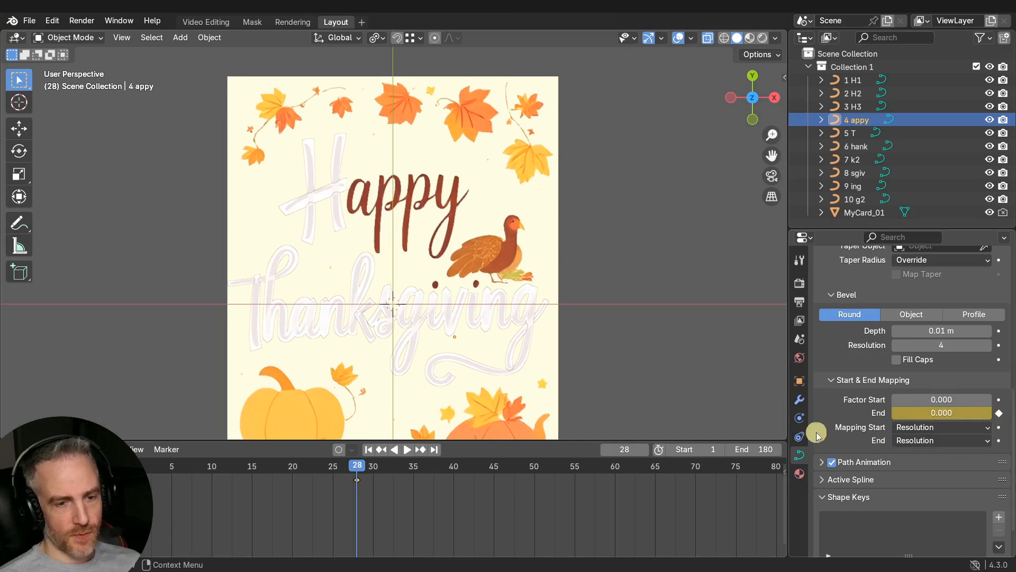
- Keyframe 4 appy's End factor at 1.000 on frame 40 and play the stroke to check its speed
{"action": "left_click_drag", "start_coordinate": [363, 473], "coordinate": [453, 469]}
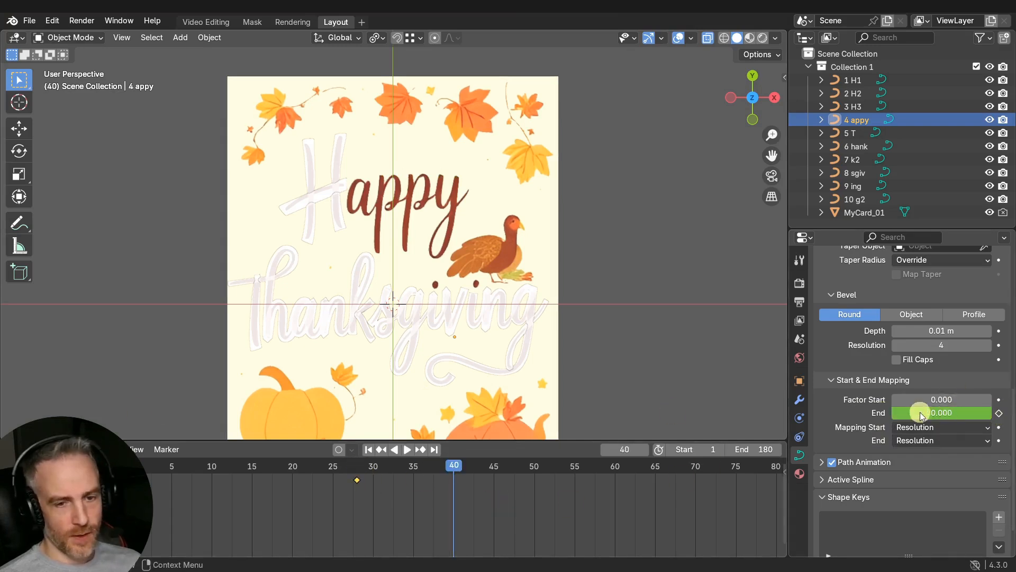
{"action": "left_click_drag", "start_coordinate": [920, 412], "coordinate": [989, 413]}
{"action": "left_click", "coordinate": [999, 412]}
{"action": "left_click_drag", "start_coordinate": [465, 466], "coordinate": [341, 470]}
{"action": "key", "text": "space"}
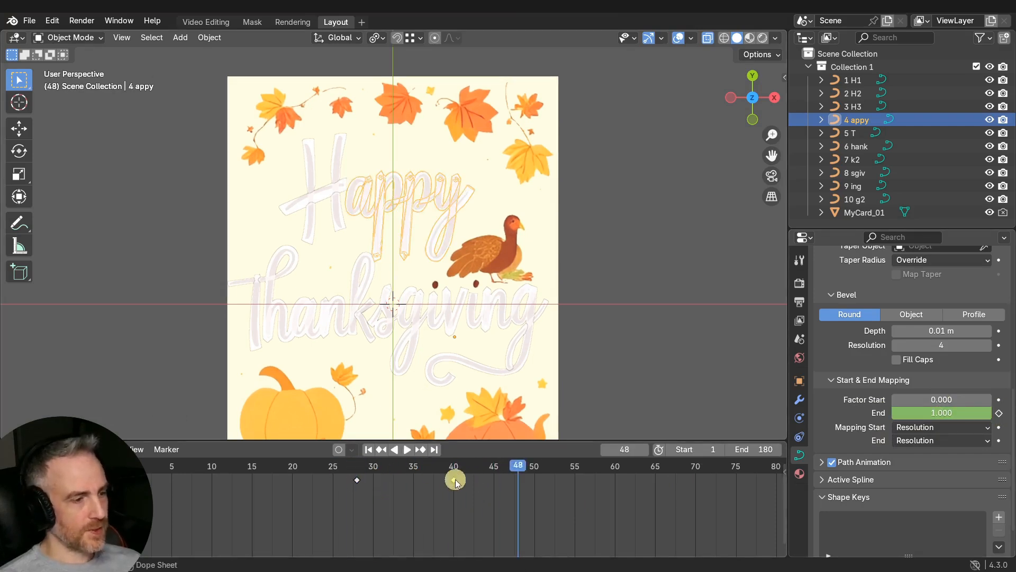
- Move 4 appy's ending keyframe to frame 50 and replay the stroke to judge its writing speed
{"action": "left_click_drag", "start_coordinate": [453, 482], "coordinate": [535, 483]}
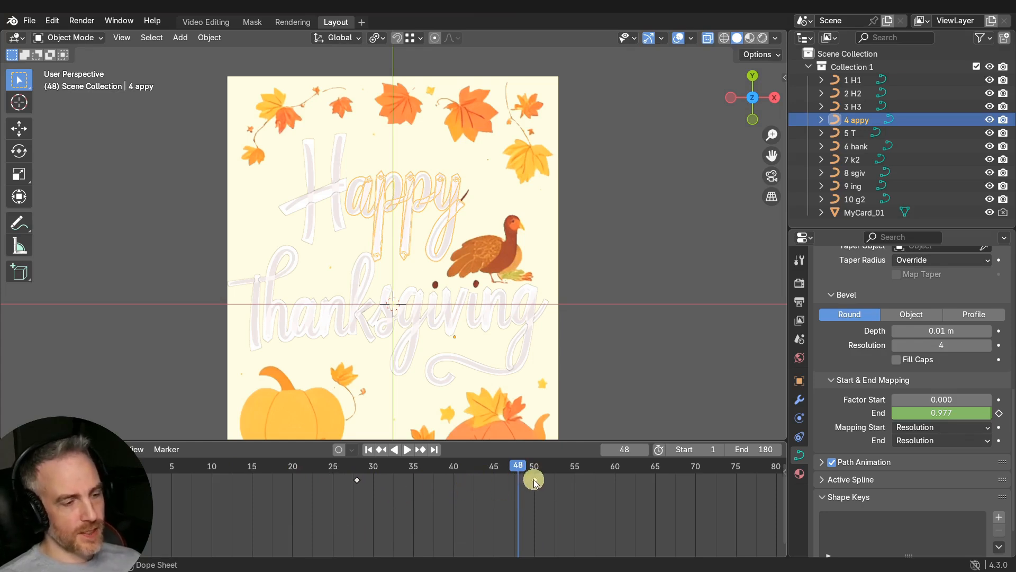
{"action": "left_click_drag", "start_coordinate": [536, 482], "coordinate": [328, 469]}
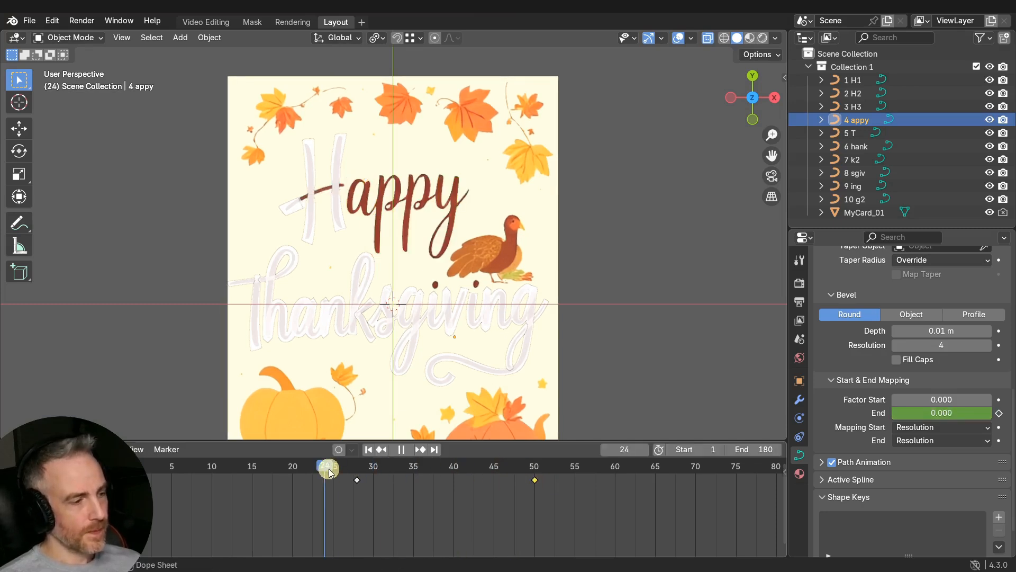
{"action": "key", "text": "space"}
{"action": "key", "text": "space"}
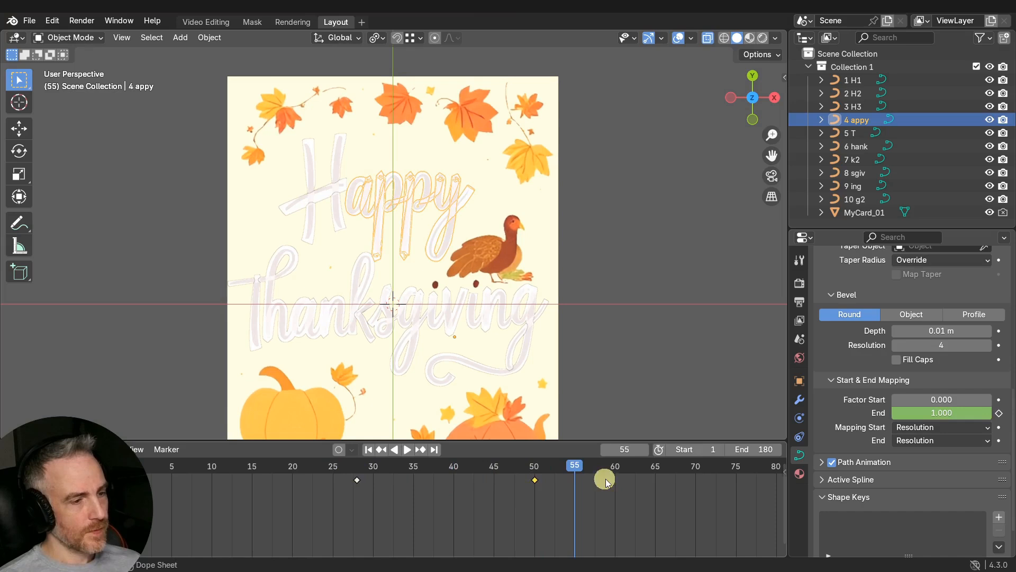
{"action": "left_click_drag", "start_coordinate": [541, 467], "coordinate": [325, 470]}
{"action": "key", "text": "space"}
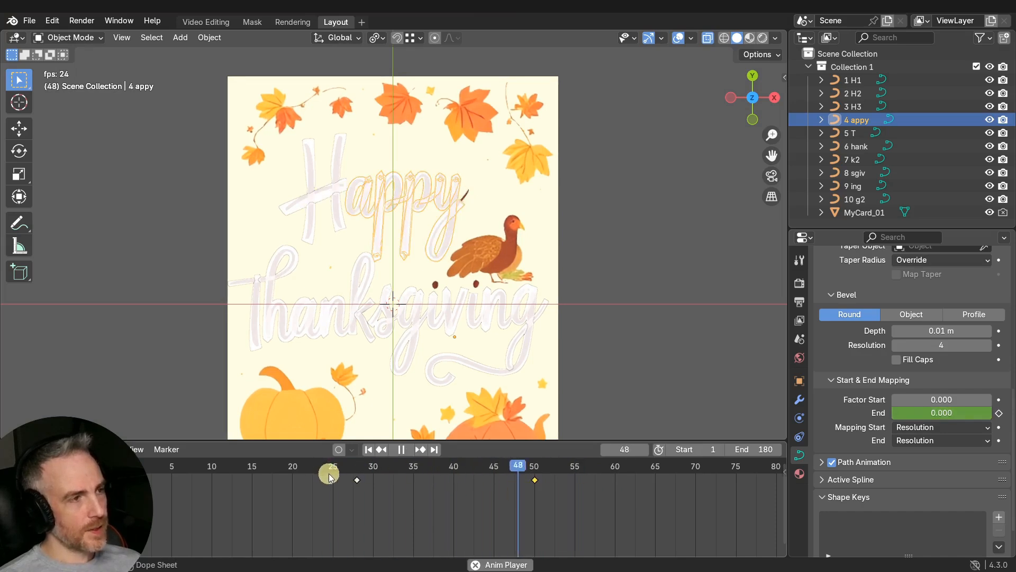
{"action": "key", "text": "space"}
- Move 4 appy's ending keyframe to frame 55 and play the stroke again from frame 28
{"action": "left_click_drag", "start_coordinate": [539, 484], "coordinate": [575, 479]}
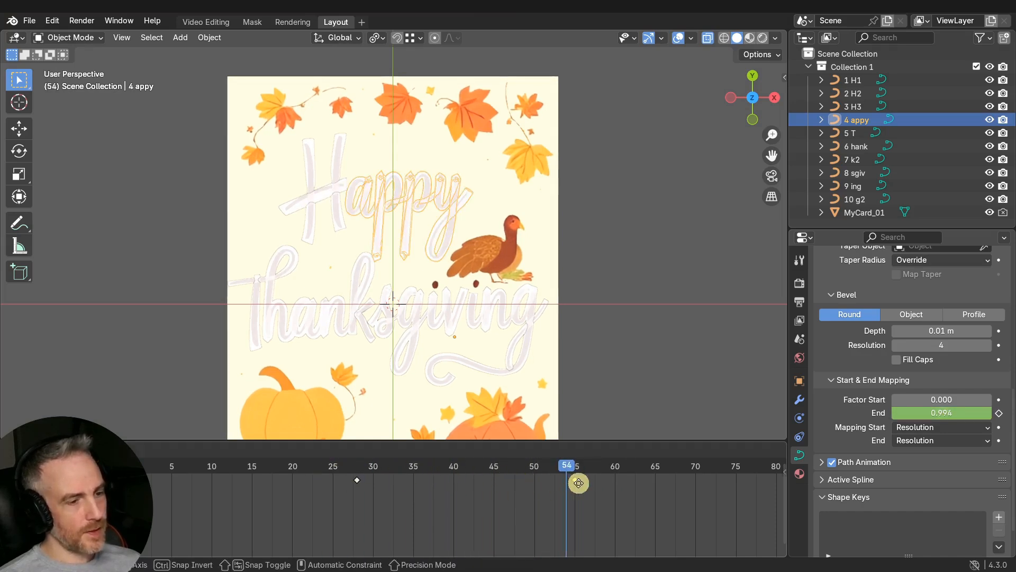
{"action": "left_click_drag", "start_coordinate": [517, 465], "coordinate": [358, 467]}
{"action": "key", "text": "space"}
{"action": "key", "text": "space"}
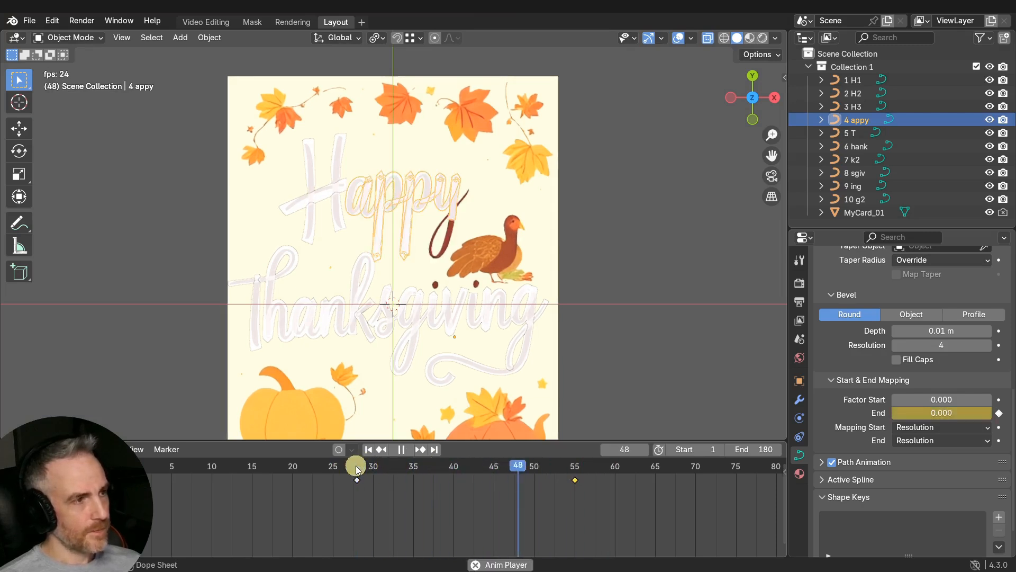
{"action": "key", "text": "space"}
- Return to frame 55 and save the project file
{"action": "left_click_drag", "start_coordinate": [634, 466], "coordinate": [575, 467]}
{"action": "middle_click_drag", "start_coordinate": [584, 478], "coordinate": [404, 473]}
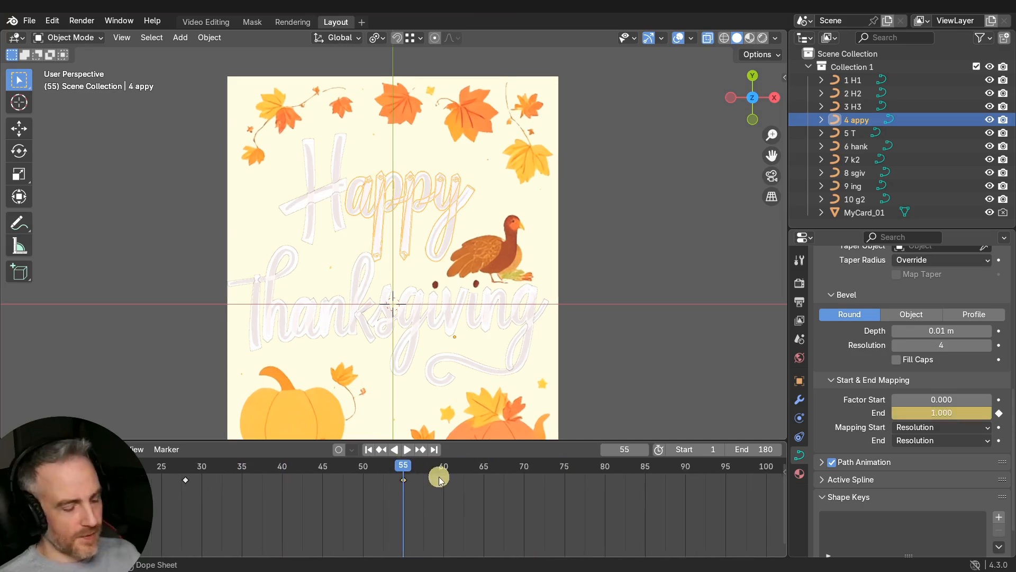
{"action": "key", "text": "ctrl+s"}
- Keyframe the 5 T curve's End factor at 0.000 on frame 56 and at 1.000 on frame 61
{"action": "key", "text": "Right"}
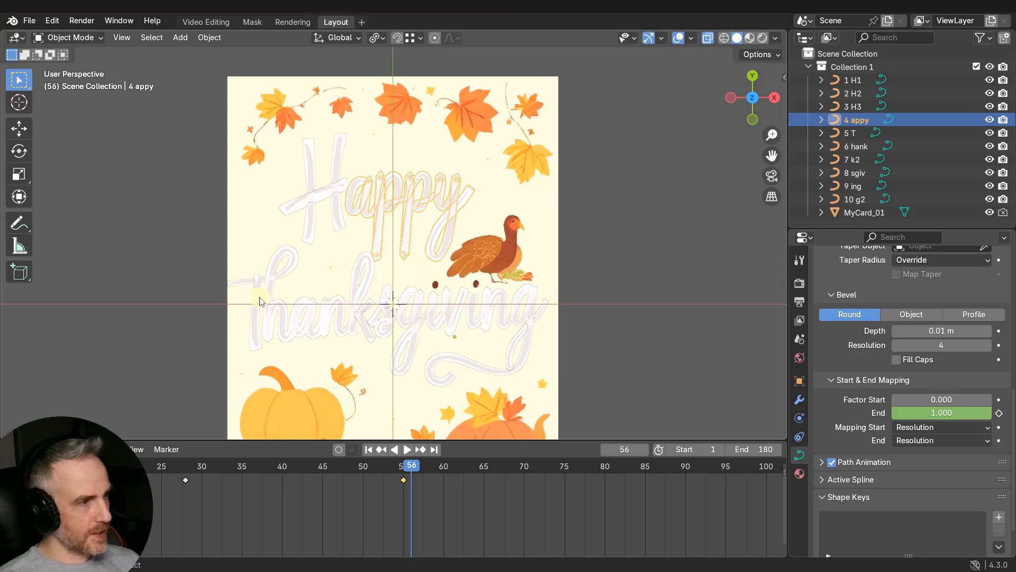
{"action": "left_click", "coordinate": [254, 313]}
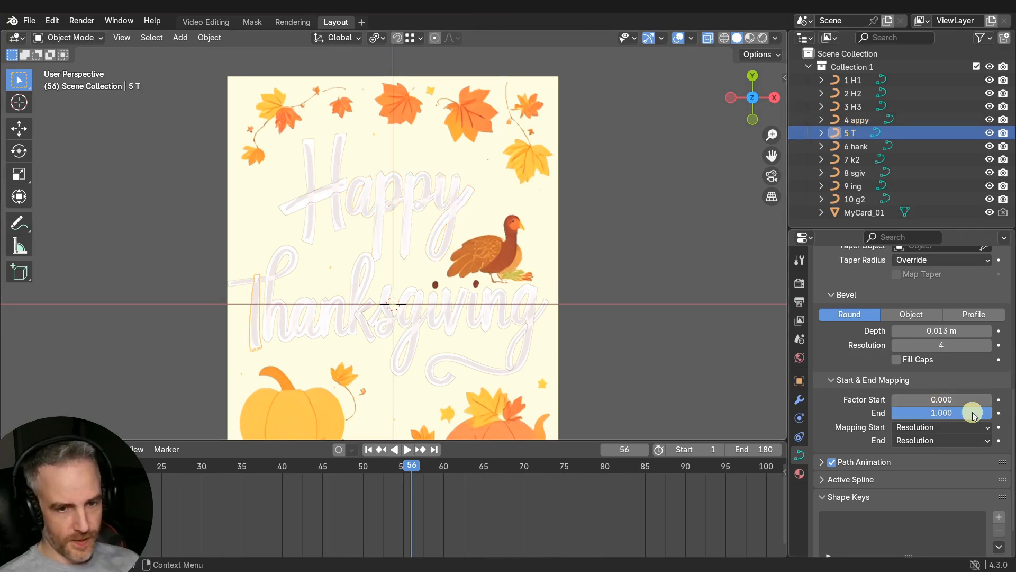
{"action": "left_click_drag", "start_coordinate": [964, 412], "coordinate": [824, 412]}
{"action": "left_click", "coordinate": [999, 412]}
{"action": "left_click_drag", "start_coordinate": [416, 464], "coordinate": [448, 465]}
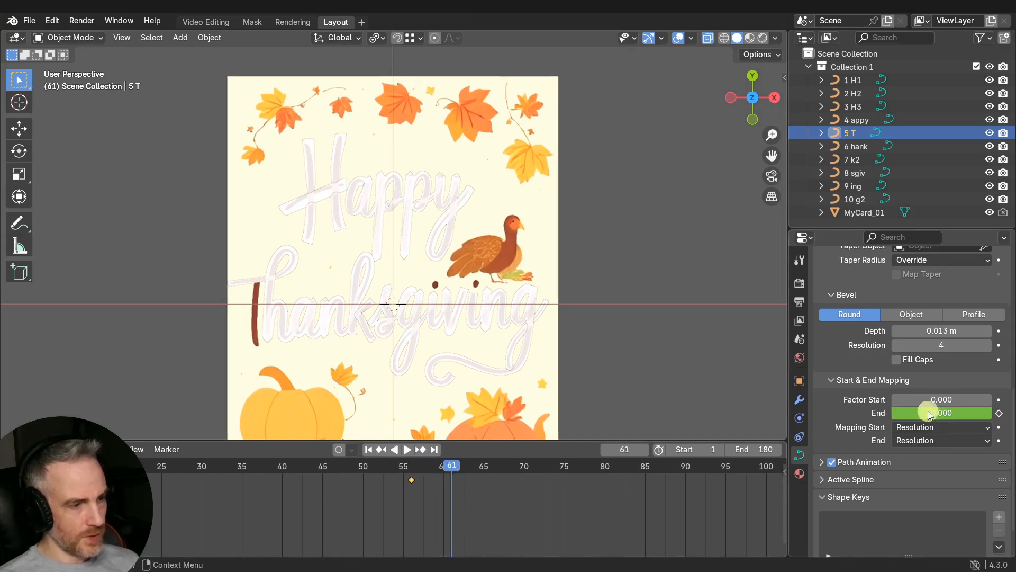
{"action": "left_click_drag", "start_coordinate": [926, 415], "coordinate": [987, 414]}
{"action": "left_click", "coordinate": [999, 414]}
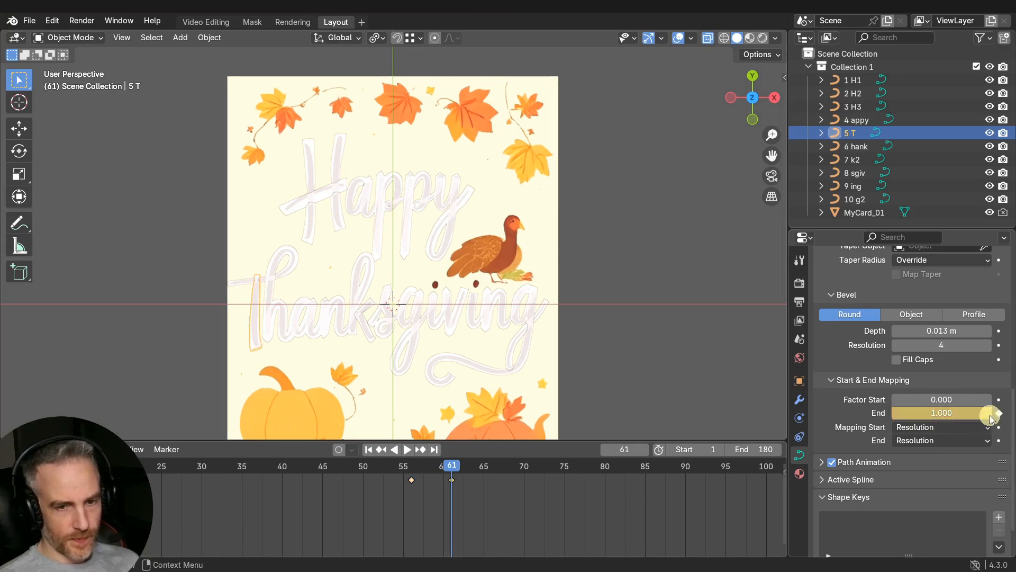
- Go to frame 62 and keyframe the 6 hank curve's End factor at 0.000
{"action": "left_click", "coordinate": [449, 467]}
{"action": "left_click_drag", "start_coordinate": [450, 462], "coordinate": [458, 465]}
{"action": "left_click", "coordinate": [266, 317]}
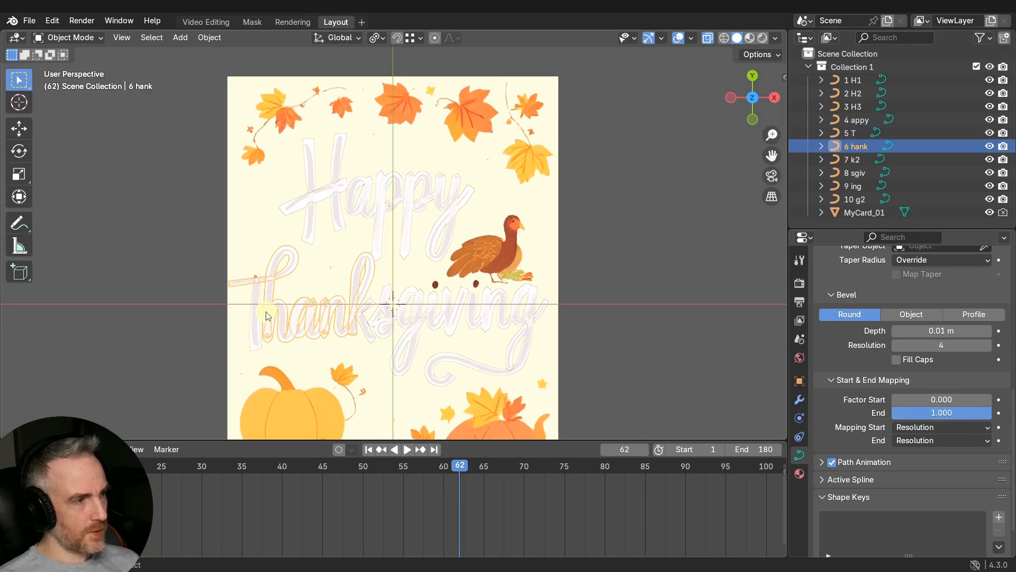
{"action": "mouse_move", "coordinate": [961, 413]}
{"action": "left_mouse_down"}
{"action": "mouse_move", "coordinate": [821, 411]}
{"action": "mouse_move", "coordinate": [975, 413]}
{"action": "mouse_move", "coordinate": [891, 413]}
{"action": "left_mouse_up"}
{"action": "left_click", "coordinate": [999, 413]}
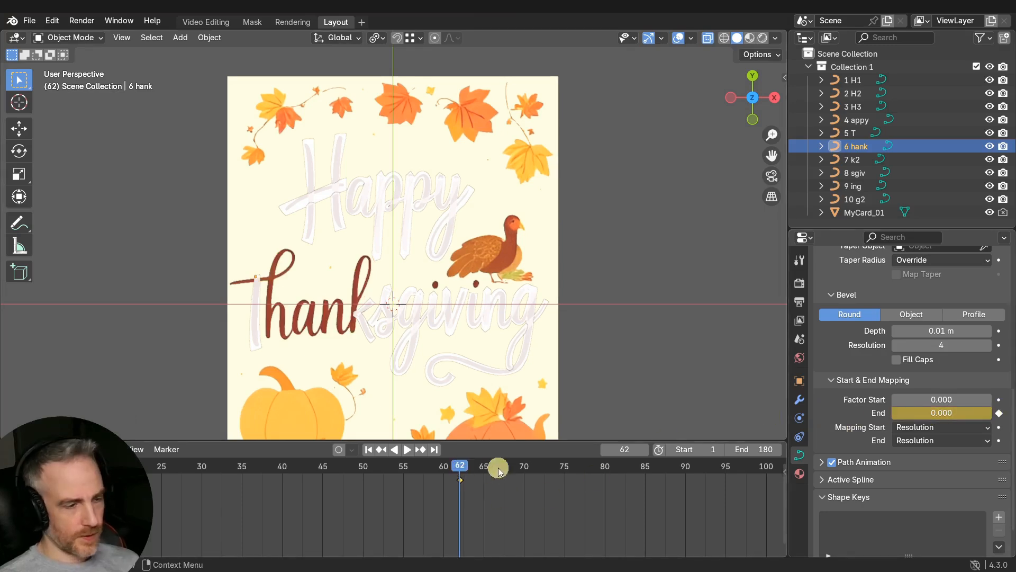
- Keyframe 6 hank's End factor at 1.000 on frame 75 and play the stroke from its starting keyframe
{"action": "left_click", "coordinate": [469, 467]}
{"action": "left_click_drag", "start_coordinate": [473, 471], "coordinate": [565, 468]}
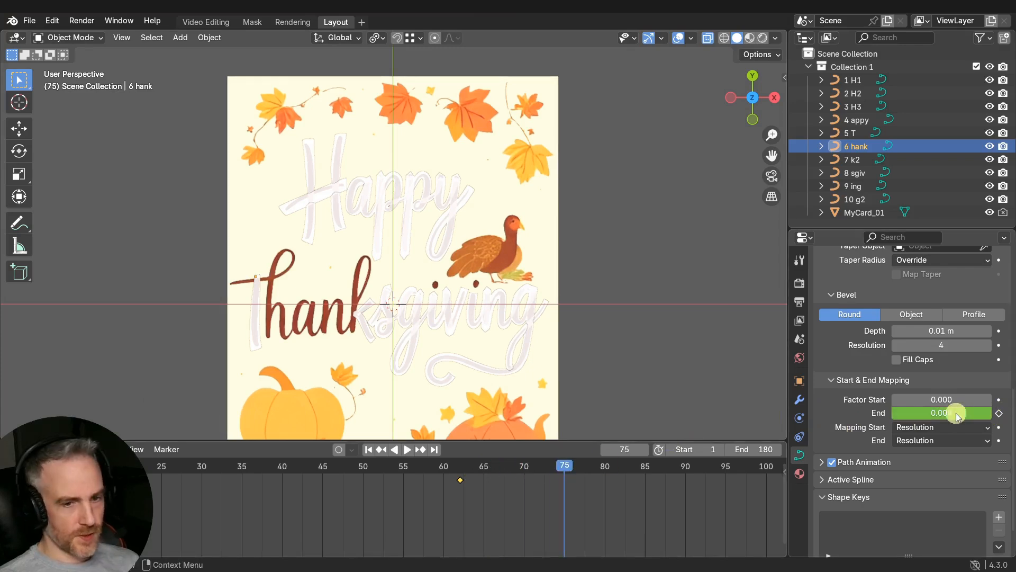
{"action": "left_click_drag", "start_coordinate": [932, 418], "coordinate": [985, 413]}
{"action": "left_click", "coordinate": [998, 413]}
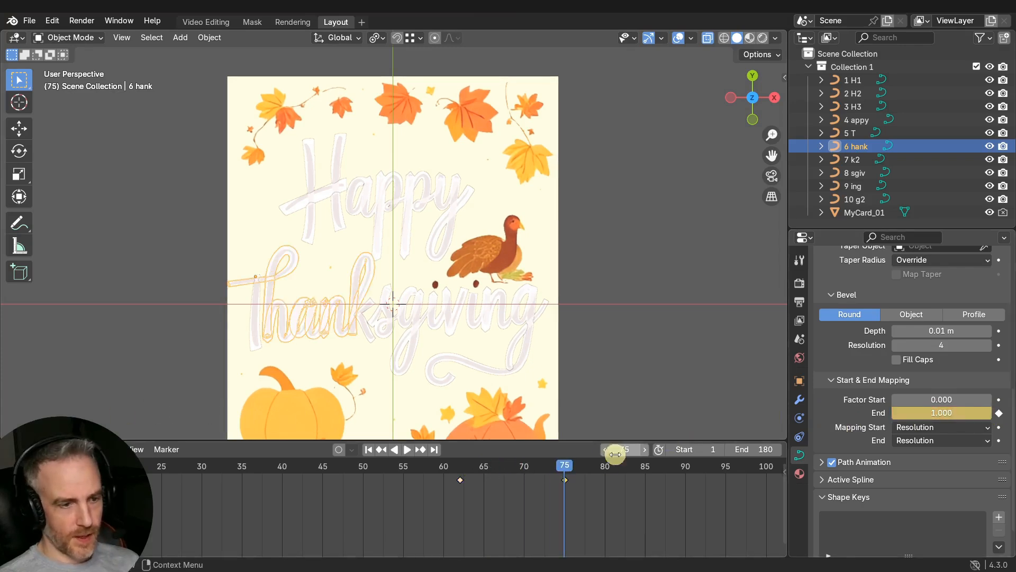
{"action": "left_click_drag", "start_coordinate": [561, 466], "coordinate": [456, 467]}
{"action": "key", "text": "space"}
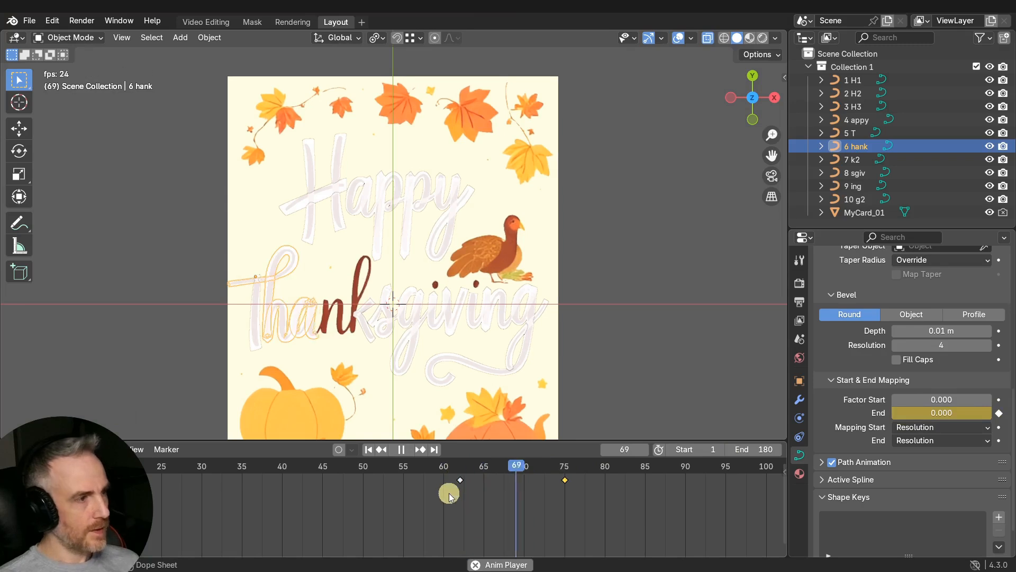
- Move the 6 hank curve's ending keyframe to frame 80 and replay the stroke
{"action": "key", "text": "space"}
{"action": "left_click_drag", "start_coordinate": [613, 465], "coordinate": [445, 469]}
{"action": "key", "text": "space"}
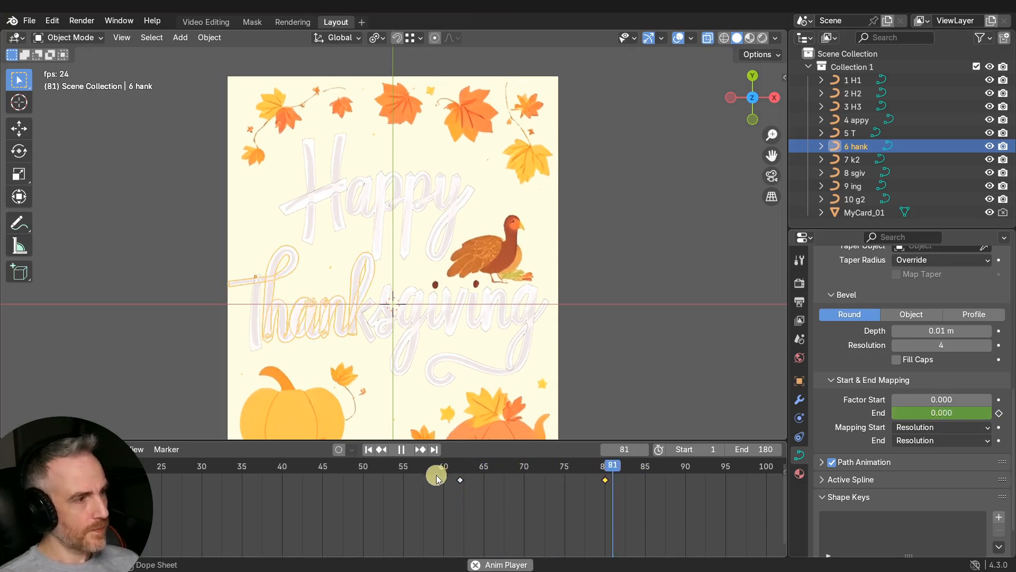
{"action": "key", "text": "space"}
- Keyframe the 7 k2 curve's End factor at 0.000 on frame 81 and at 1.000 on frame 90
{"action": "middle_click_drag", "start_coordinate": [650, 497], "coordinate": [398, 506]}
{"action": "left_click_drag", "start_coordinate": [391, 462], "coordinate": [352, 462]}
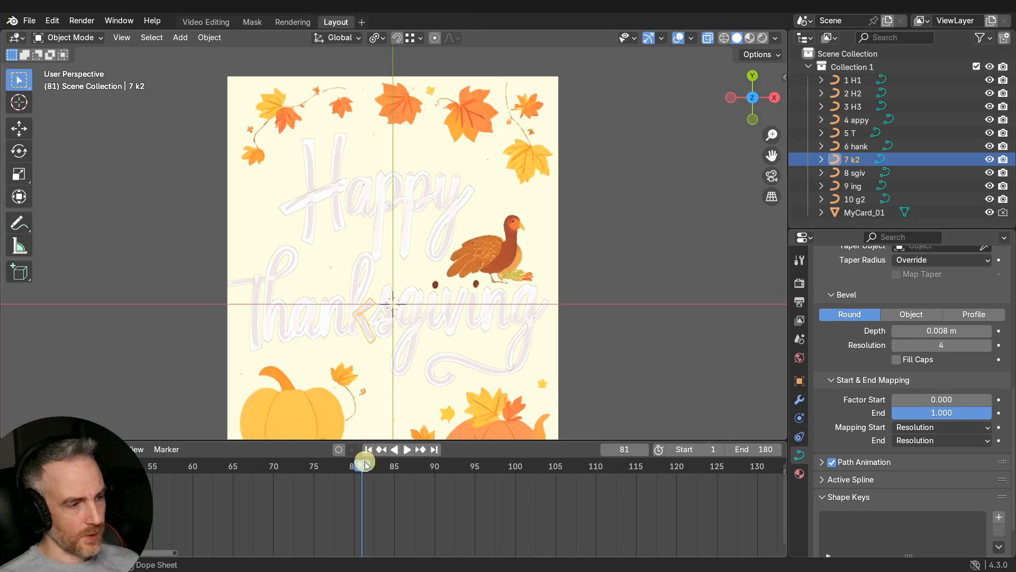
{"action": "left_click_drag", "start_coordinate": [942, 413], "coordinate": [129, 413]}
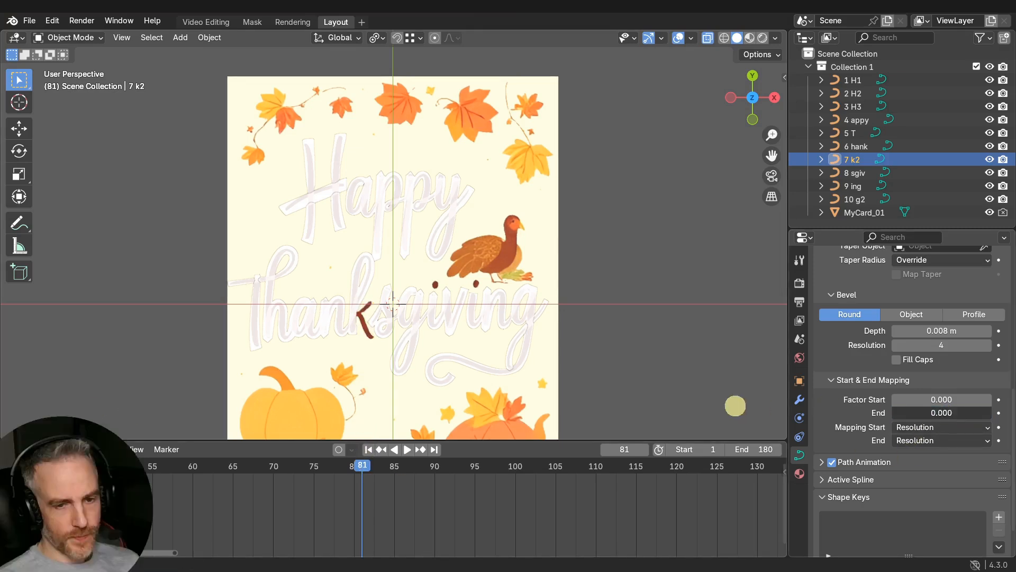
{"action": "left_click", "coordinate": [999, 413]}
{"action": "left_click_drag", "start_coordinate": [370, 469], "coordinate": [434, 466]}
{"action": "left_click_drag", "start_coordinate": [925, 417], "coordinate": [216, 415]}
{"action": "left_click", "coordinate": [999, 413]}
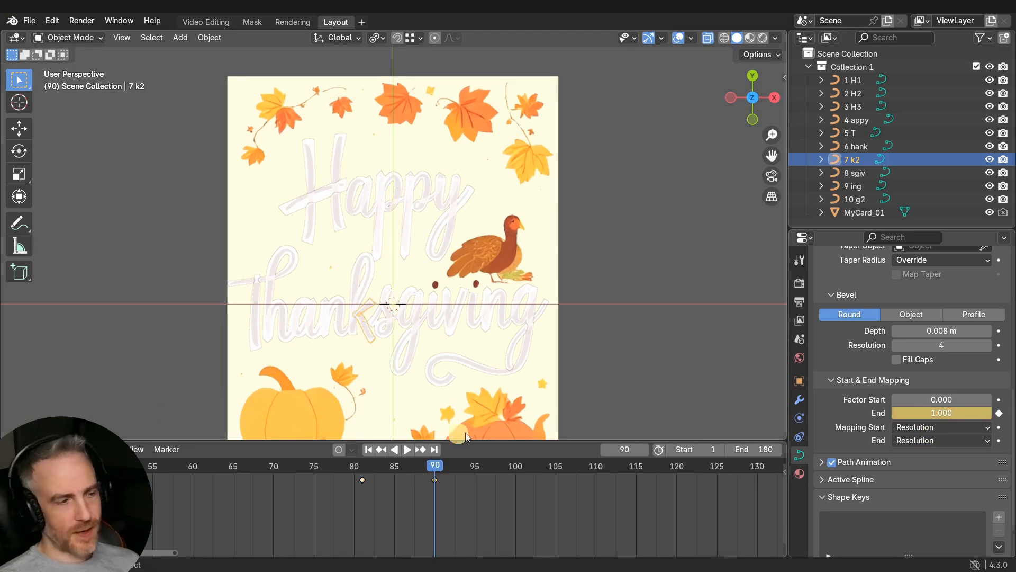
- Preview the 7 k2 stroke, then shorten it by moving its ending keyframe to frame 87 and replay it
{"action": "left_click_drag", "start_coordinate": [443, 461], "coordinate": [361, 469]}
{"action": "key", "text": "space"}
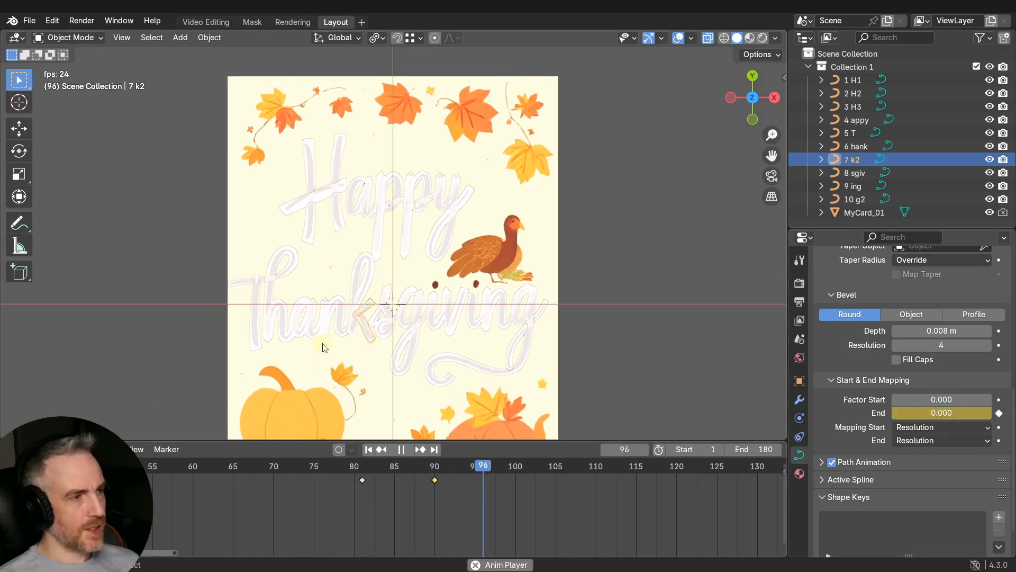
{"action": "key", "text": "space"}
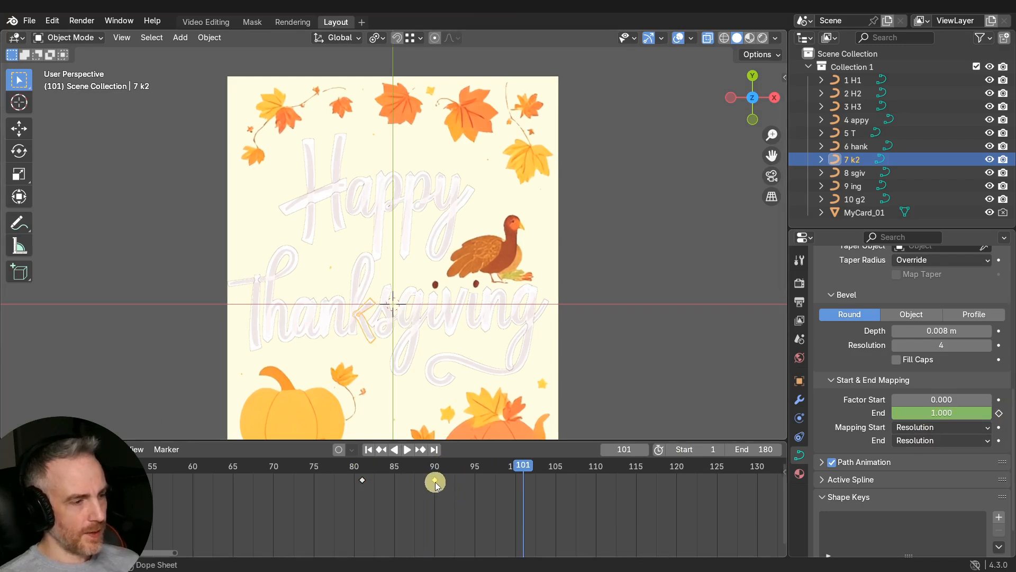
{"action": "left_click_drag", "start_coordinate": [435, 481], "coordinate": [411, 483]}
{"action": "left_click", "coordinate": [358, 470]}
{"action": "key", "text": "space"}
{"action": "key", "text": "space"}
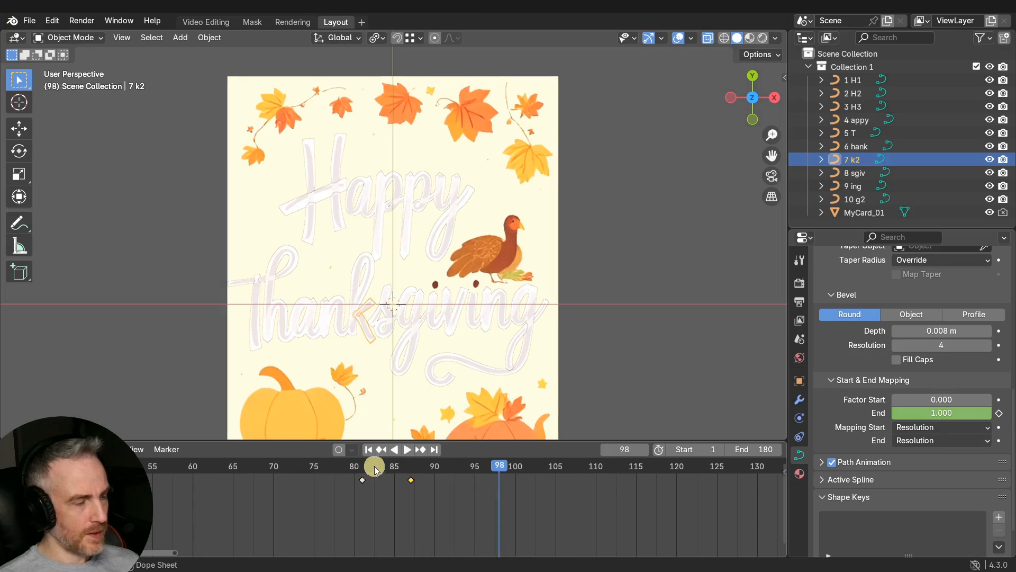
- Keyframe the 8 sgiv curve's End factor at 0.000 on frame 88 and at 1.000 on frame 95
{"action": "left_click", "coordinate": [411, 461]}
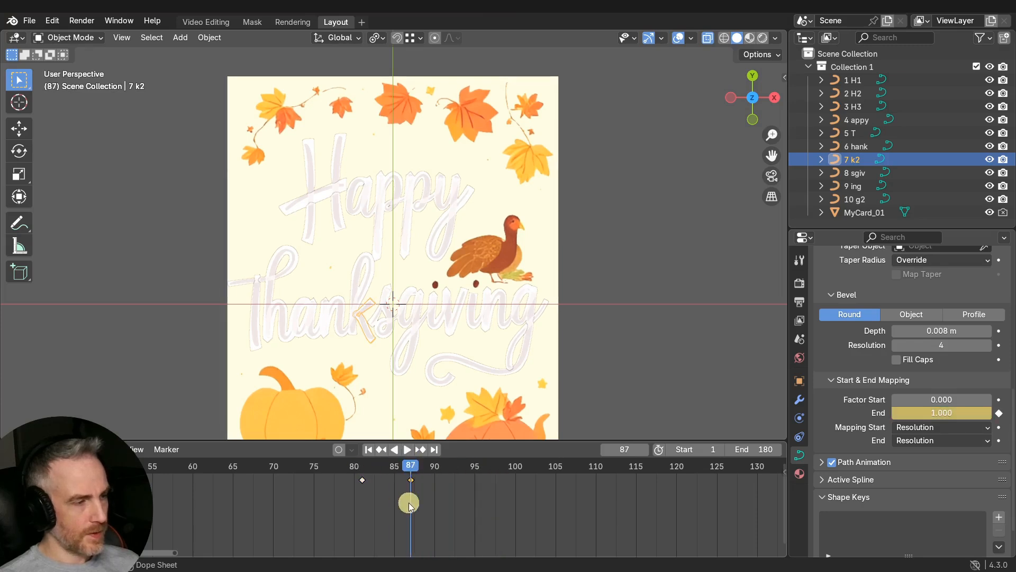
{"action": "left_click", "coordinate": [394, 323]}
{"action": "left_click", "coordinate": [419, 465]}
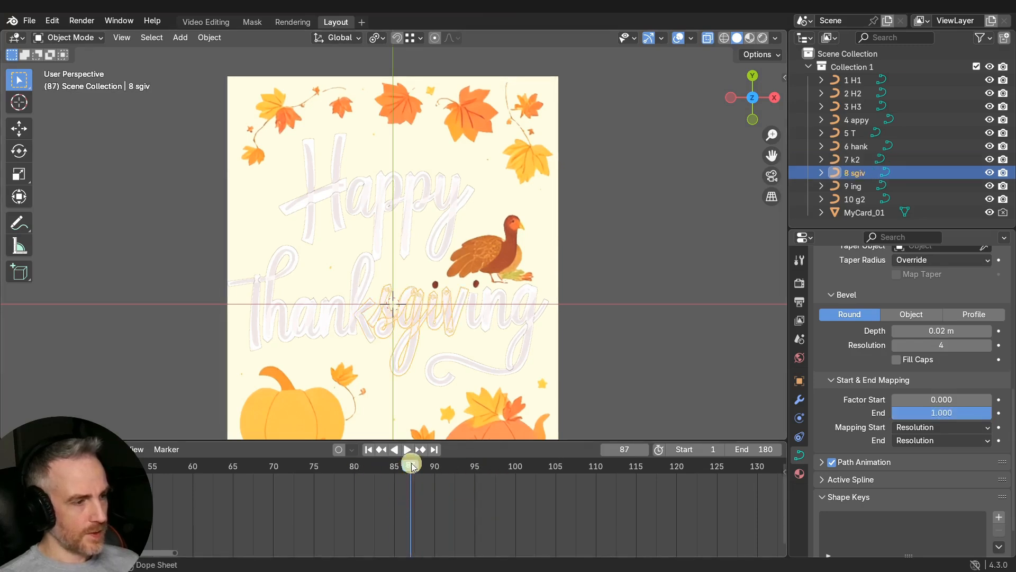
{"action": "left_click_drag", "start_coordinate": [953, 412], "coordinate": [892, 411]}
{"action": "left_click", "coordinate": [998, 412]}
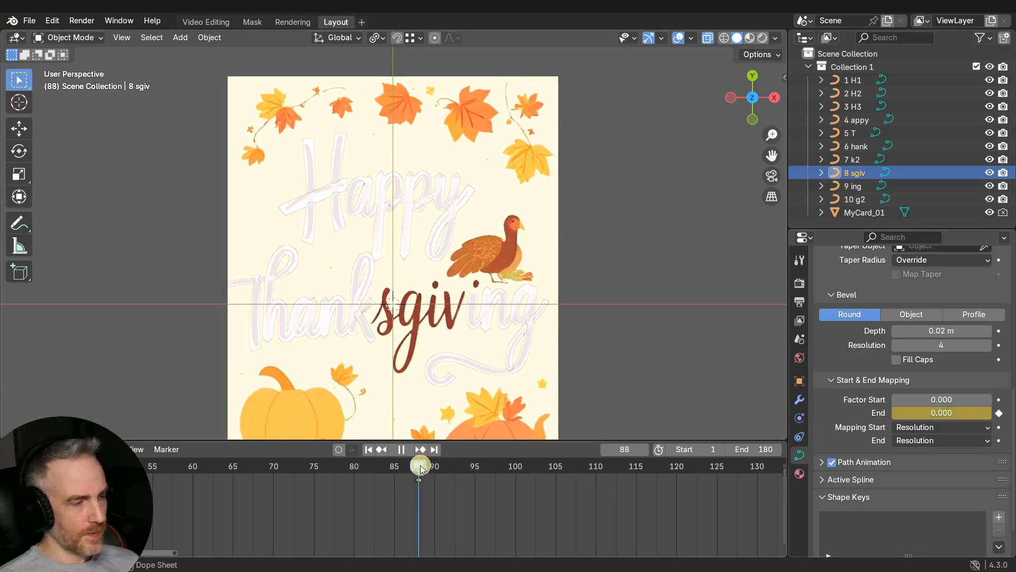
{"action": "key", "text": "space"}
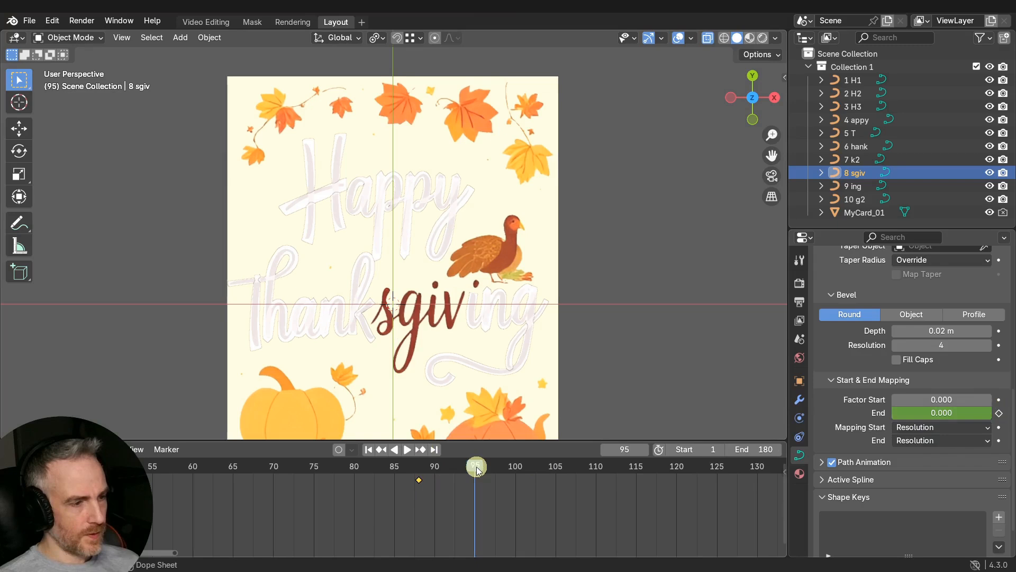
{"action": "left_click_drag", "start_coordinate": [900, 413], "coordinate": [989, 413]}
{"action": "left_click", "coordinate": [998, 413]}
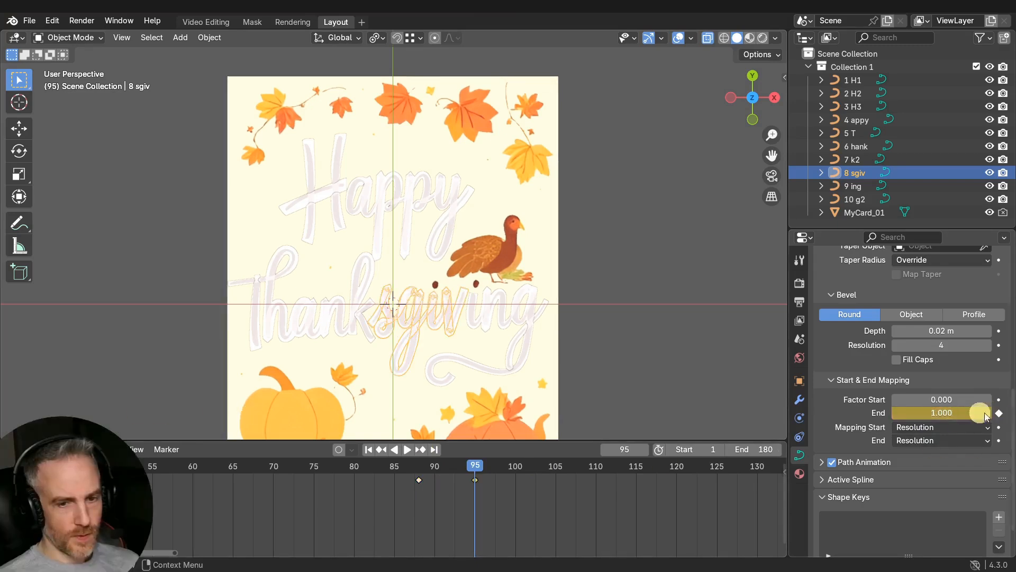
- Preview the 8 sgiv stroke, slow it by moving its ending keyframe to frame 100, and replay it
{"action": "left_click_drag", "start_coordinate": [476, 465], "coordinate": [405, 466]}
{"action": "key", "text": "space"}
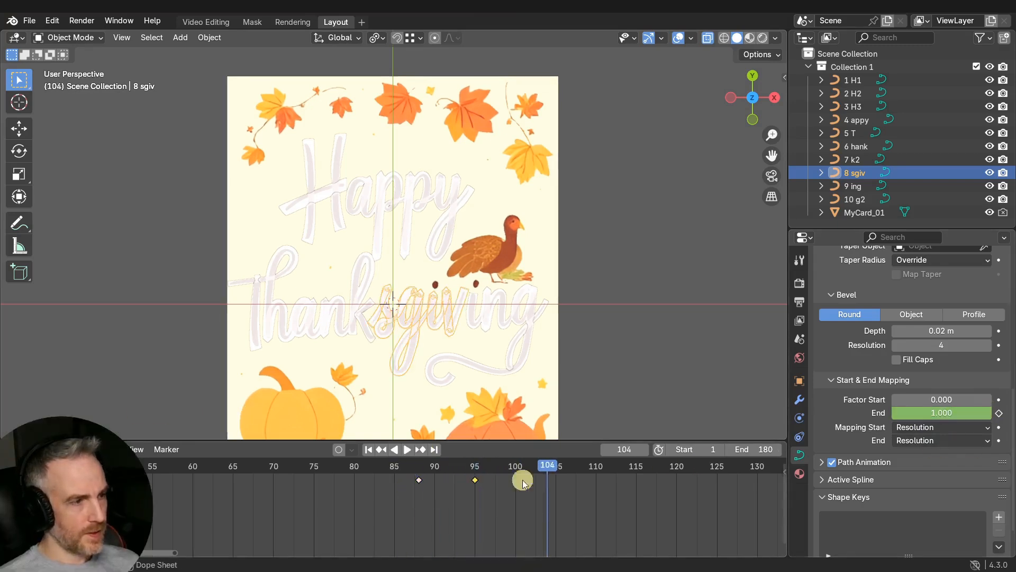
{"action": "key", "text": "space"}
{"action": "left_click_drag", "start_coordinate": [477, 481], "coordinate": [518, 479]}
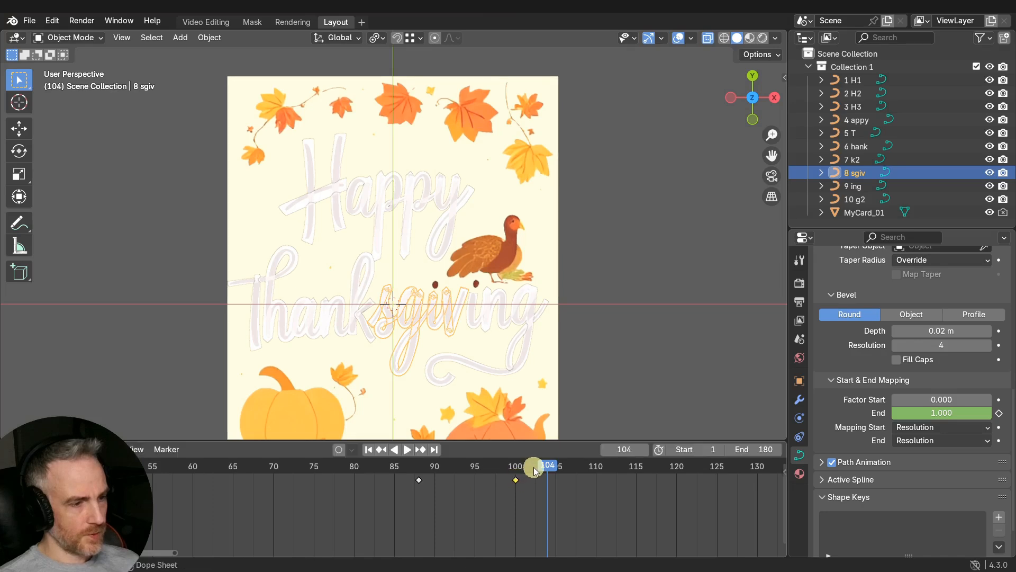
{"action": "left_click", "coordinate": [413, 468]}
{"action": "key", "text": "space"}
{"action": "key", "text": "space"}
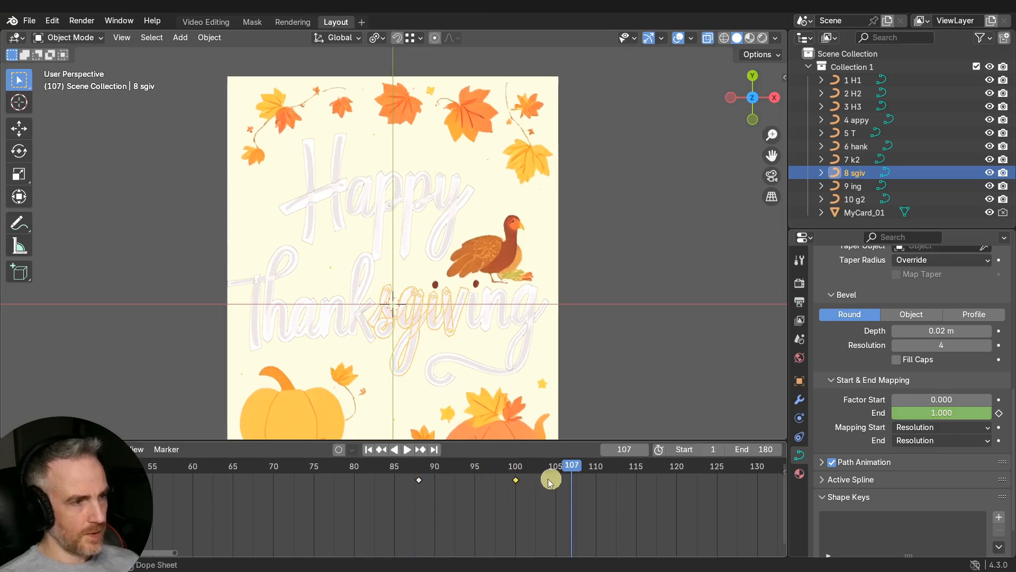
- Keyframe the 9 ing curve's End factor at 0.000 on frame 101 and at 1.000 on frame 110
{"action": "middle_click_drag", "start_coordinate": [559, 478], "coordinate": [443, 490]}
{"action": "left_click", "coordinate": [381, 466]}
{"action": "left_click_drag", "start_coordinate": [381, 468], "coordinate": [407, 465]}
{"action": "left_click", "coordinate": [476, 327]}
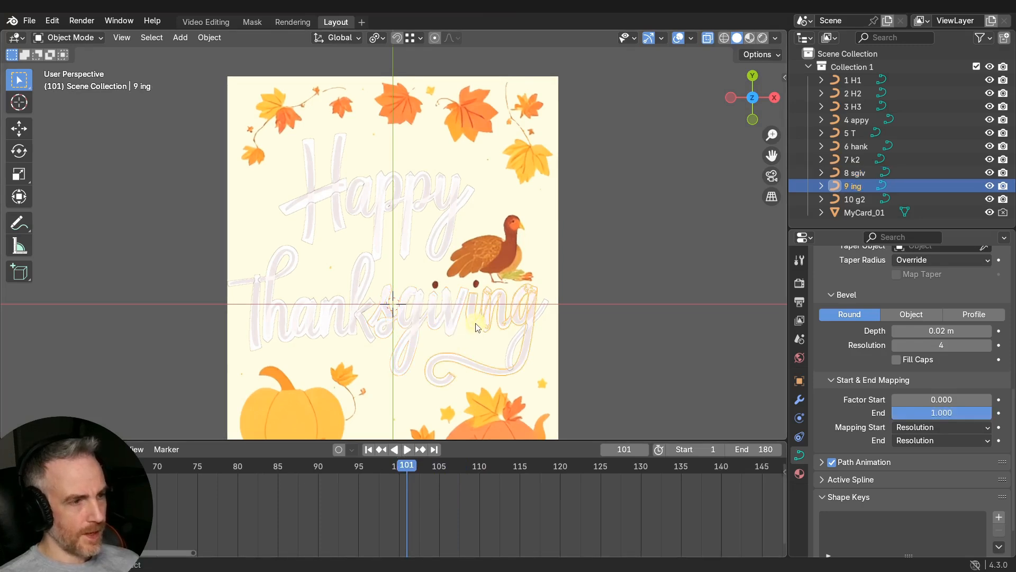
{"action": "left_click_drag", "start_coordinate": [946, 415], "coordinate": [748, 406]}
{"action": "left_click", "coordinate": [999, 413]}
{"action": "left_click_drag", "start_coordinate": [408, 467], "coordinate": [479, 467]}
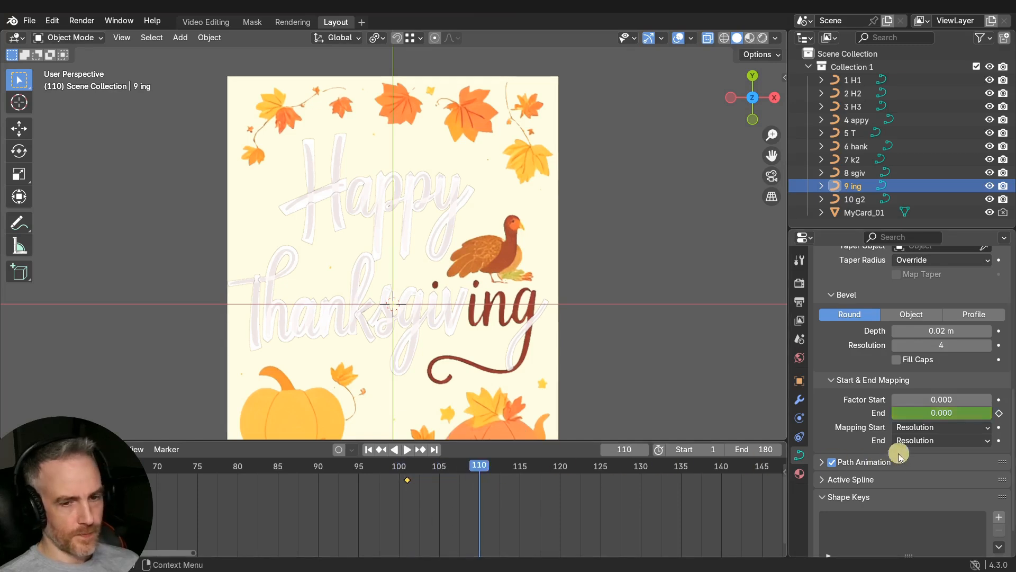
{"action": "left_click_drag", "start_coordinate": [918, 412], "coordinate": [265, 426]}
{"action": "left_click", "coordinate": [999, 412]}
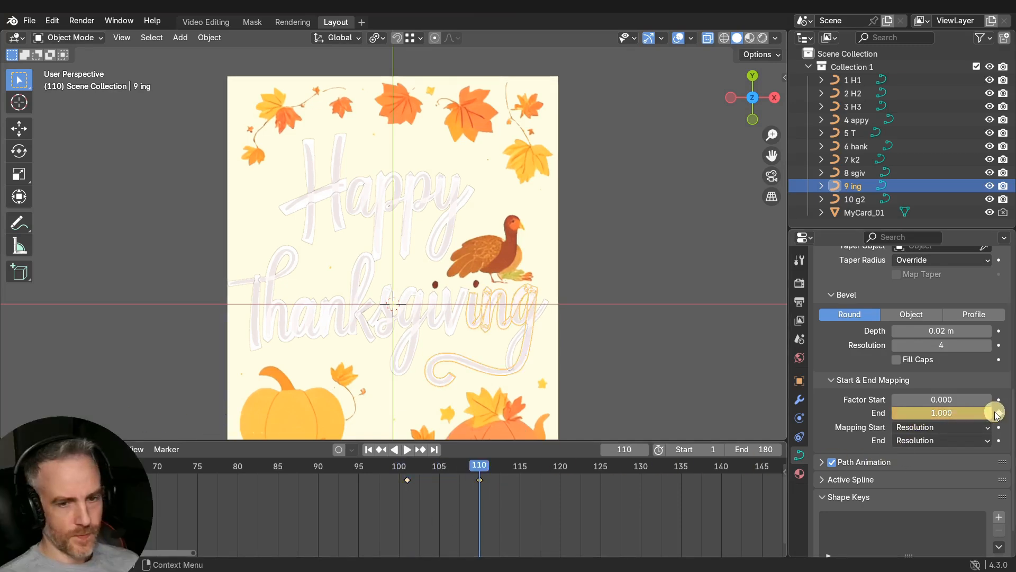
- Preview the 9 ing stroke, slow it by moving its ending keyframe to frame 120, and replay it
{"action": "left_click_drag", "start_coordinate": [470, 468], "coordinate": [398, 472]}
{"action": "key", "text": "space"}
{"action": "left_click_drag", "start_coordinate": [470, 466], "coordinate": [557, 468]}
{"action": "left_click_drag", "start_coordinate": [480, 479], "coordinate": [560, 478]}
{"action": "left_click", "coordinate": [387, 466]}
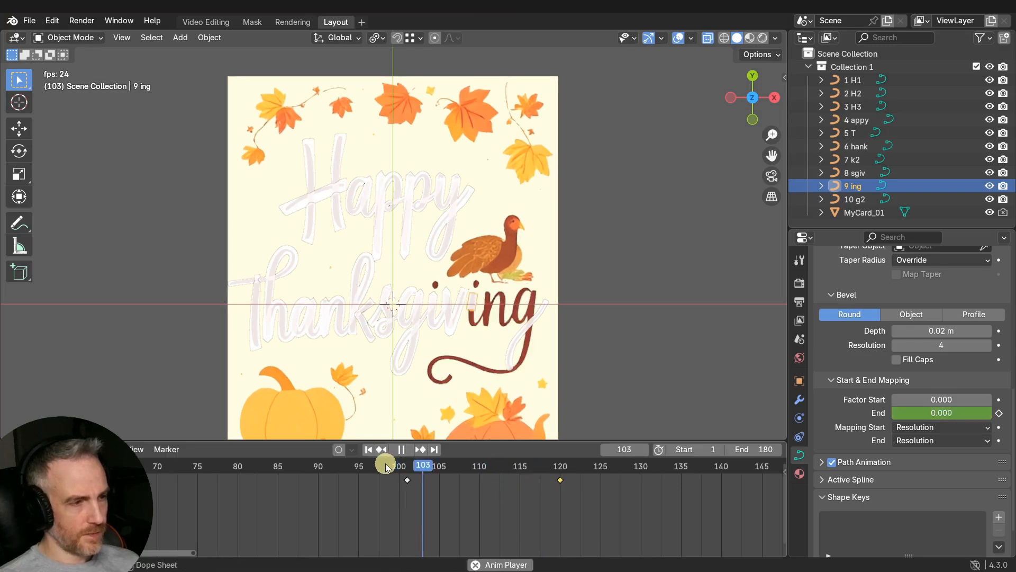
{"action": "key", "text": "space"}
- Go to frame 115, where the 9 ing stroke reaches the final g's tail, and keyframe the 10 g2 curve's End factor at 0.000
{"action": "middle_click_drag", "start_coordinate": [616, 487], "coordinate": [470, 496]}
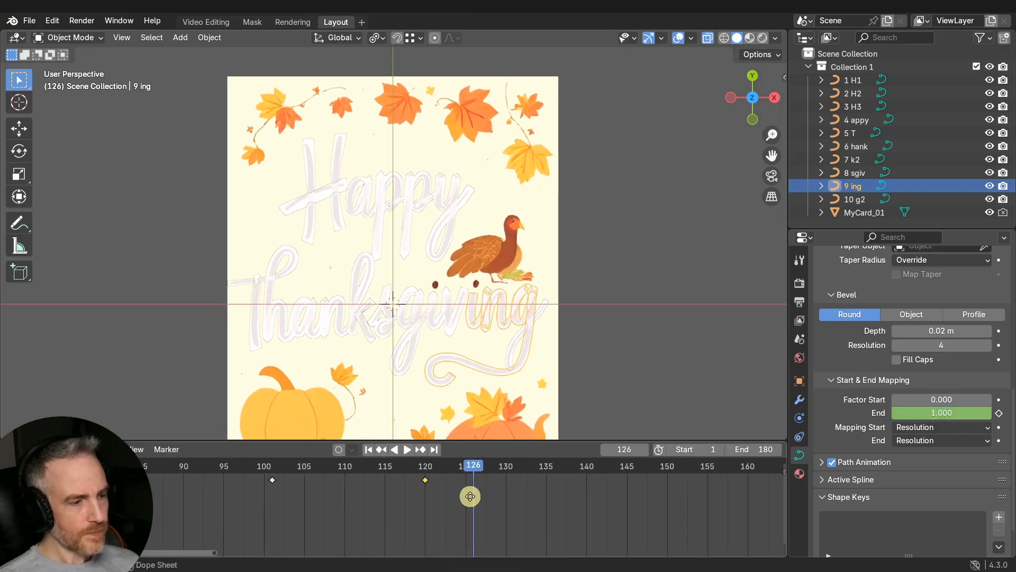
{"action": "left_click_drag", "start_coordinate": [473, 470], "coordinate": [388, 472]}
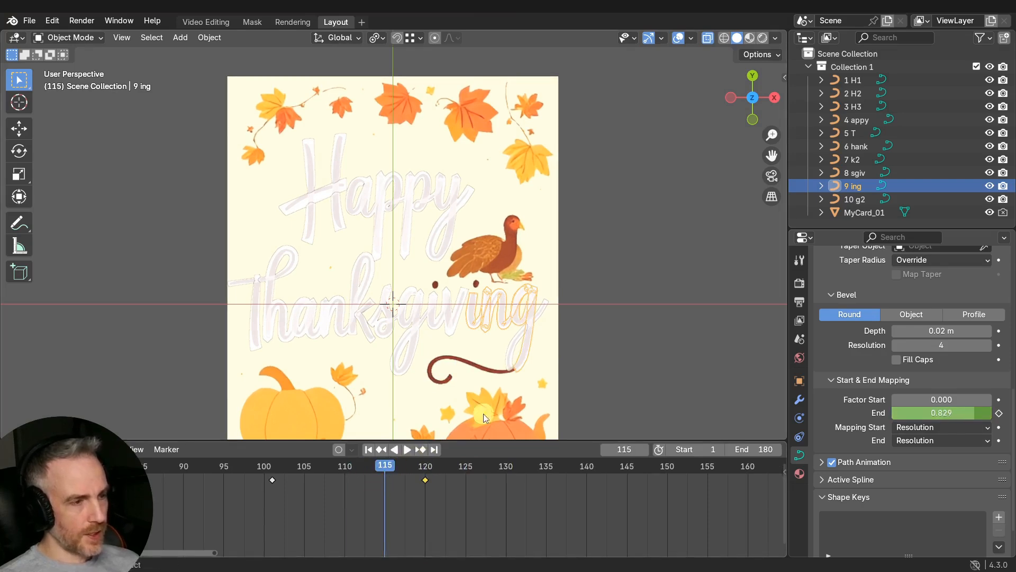
{"action": "mouse_move", "coordinate": [388, 472]}
{"action": "left_mouse_down"}
{"action": "mouse_move", "coordinate": [312, 472]}
{"action": "mouse_move", "coordinate": [394, 472]}
{"action": "mouse_move", "coordinate": [385, 471]}
{"action": "left_mouse_up"}
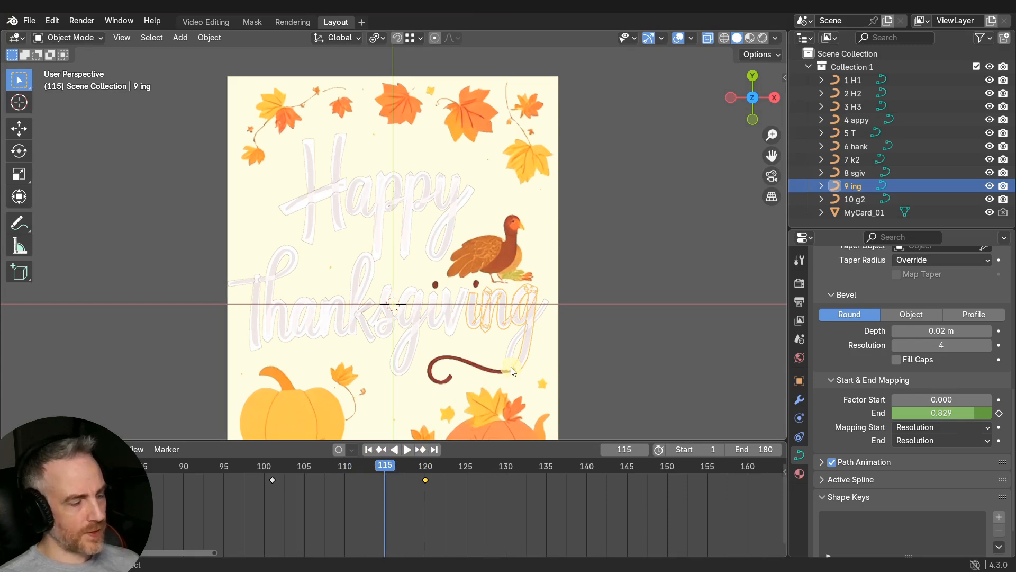
{"action": "left_click", "coordinate": [511, 359]}
{"action": "left_click_drag", "start_coordinate": [926, 412], "coordinate": [873, 413]}
{"action": "left_click", "coordinate": [999, 413]}
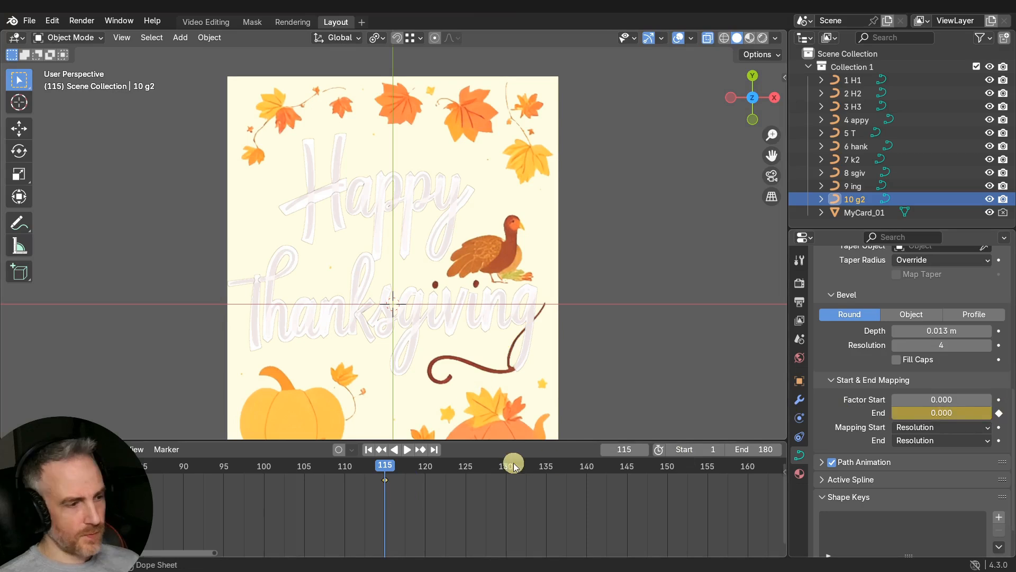
- Keyframe 10 g2's End factor at 1.000 on frame 130 and play the stroke from before its starting keyframe
{"action": "left_click_drag", "start_coordinate": [389, 471], "coordinate": [505, 466]}
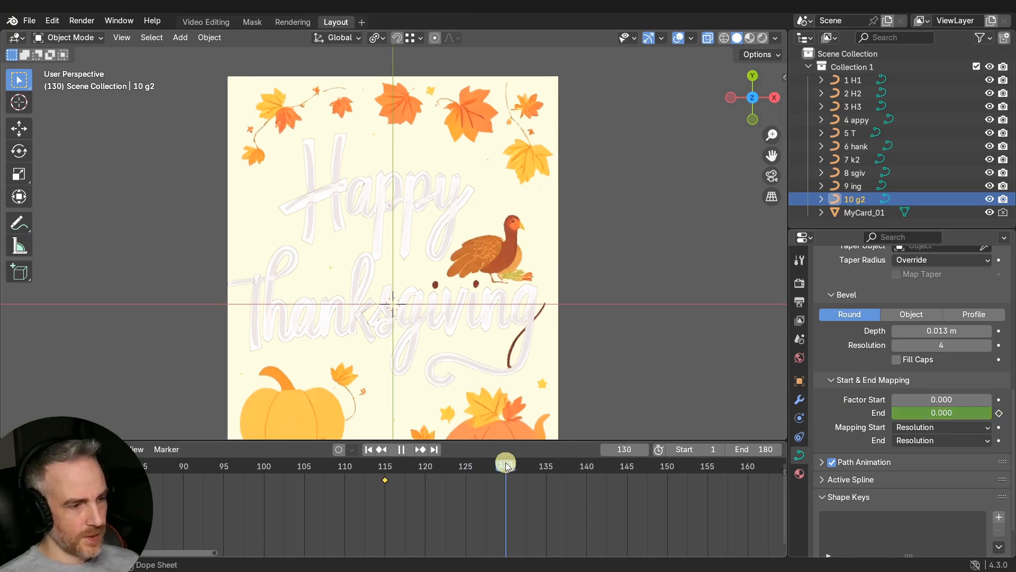
{"action": "left_click_drag", "start_coordinate": [907, 413], "coordinate": [192, 417]}
{"action": "left_click", "coordinate": [999, 413]}
{"action": "left_click_drag", "start_coordinate": [505, 466], "coordinate": [355, 469]}
{"action": "key", "text": "space"}
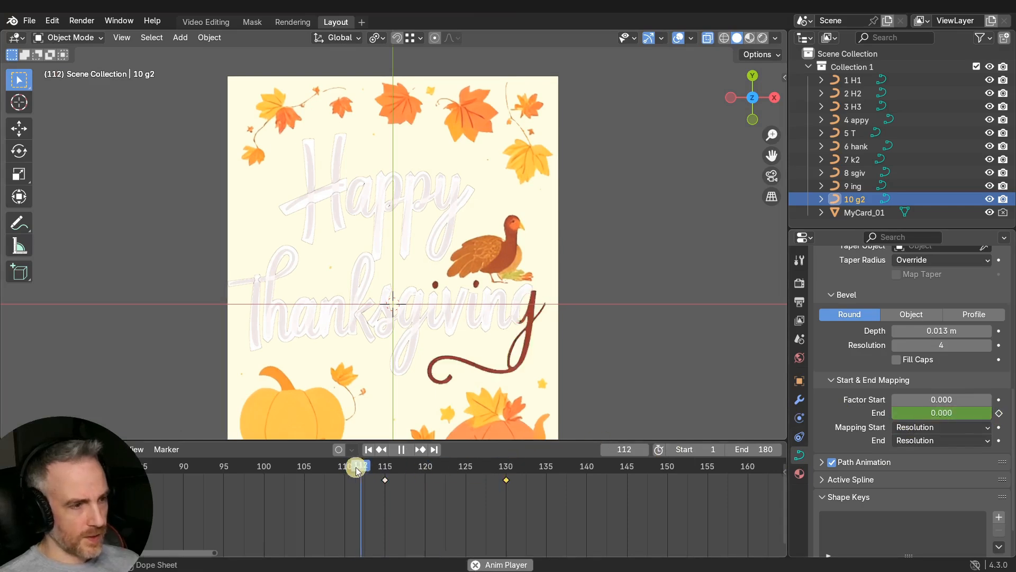
{"action": "key", "text": "space"}
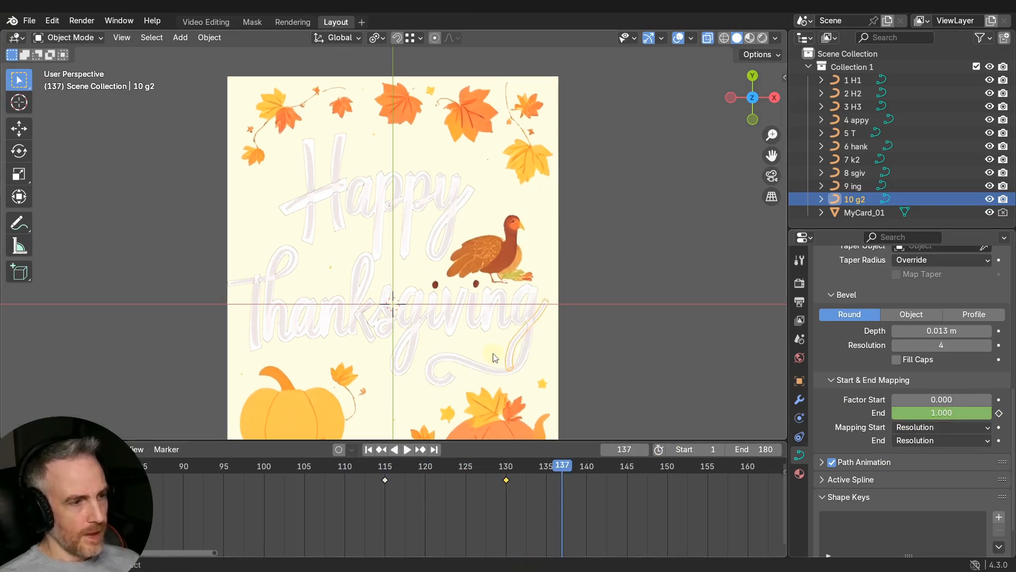
- Move the 9 ing curve's ending keyframe to frame 135 and replay the stroke
{"action": "left_click_drag", "start_coordinate": [562, 467], "coordinate": [513, 464]}
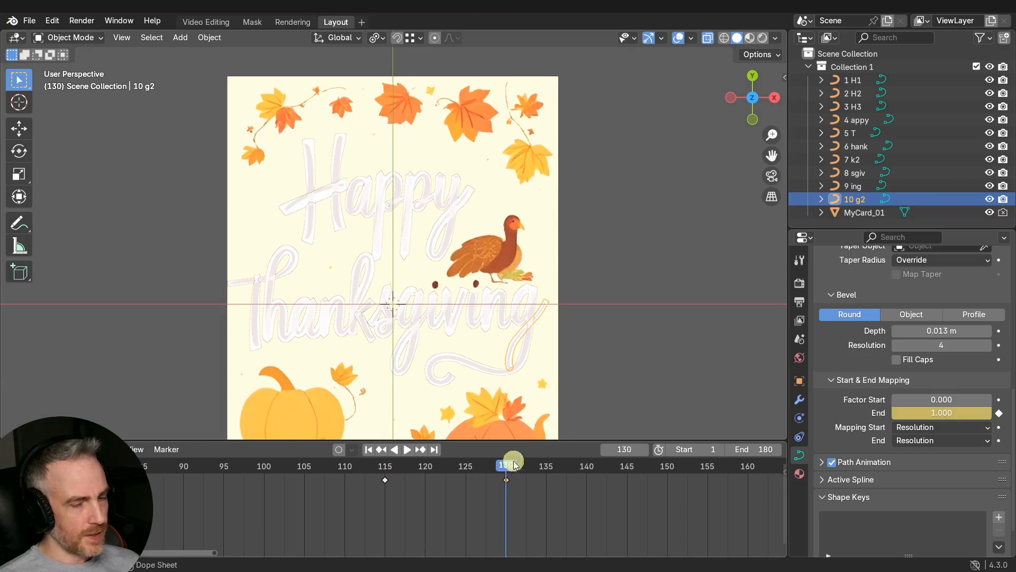
{"action": "left_click", "coordinate": [496, 375]}
{"action": "left_click_drag", "start_coordinate": [426, 480], "coordinate": [549, 480]}
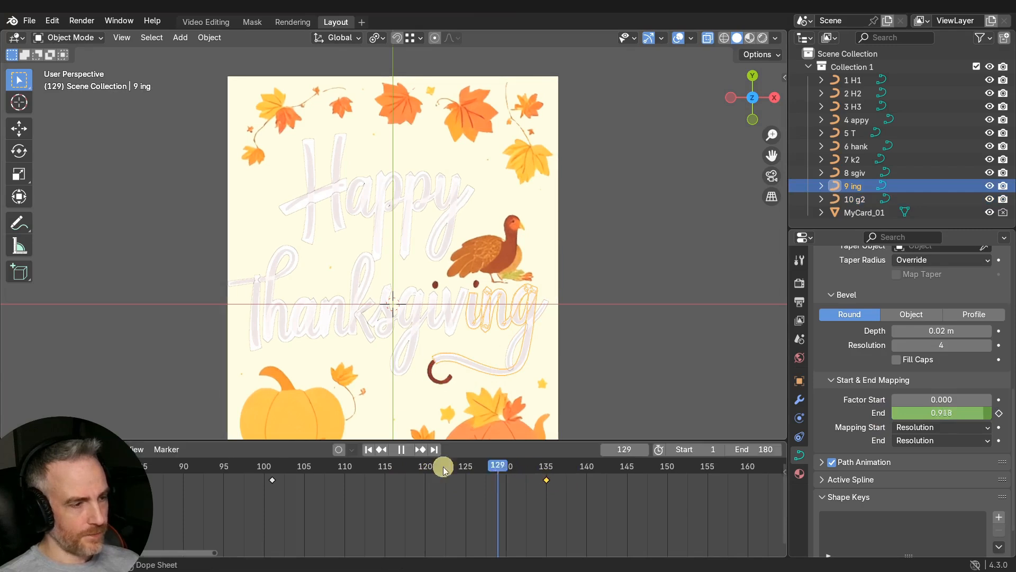
{"action": "left_click", "coordinate": [252, 468]}
{"action": "key", "text": "space"}
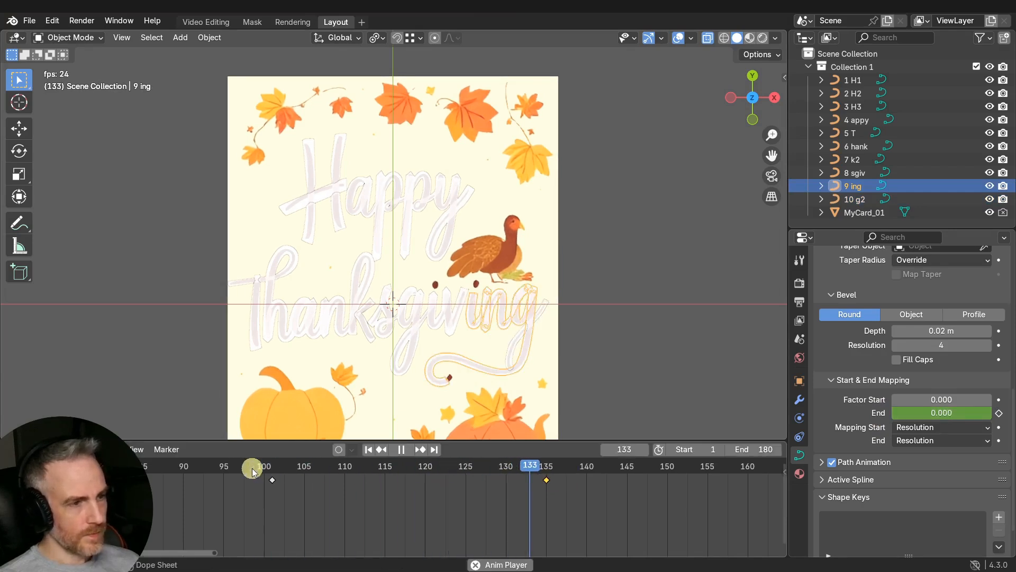
{"action": "key", "text": "space"}
- Shift both 10 g2 keyframes together so the stroke runs from frame 126 to frame 141, and replay it
{"action": "left_click_drag", "start_coordinate": [558, 466], "coordinate": [473, 465]}
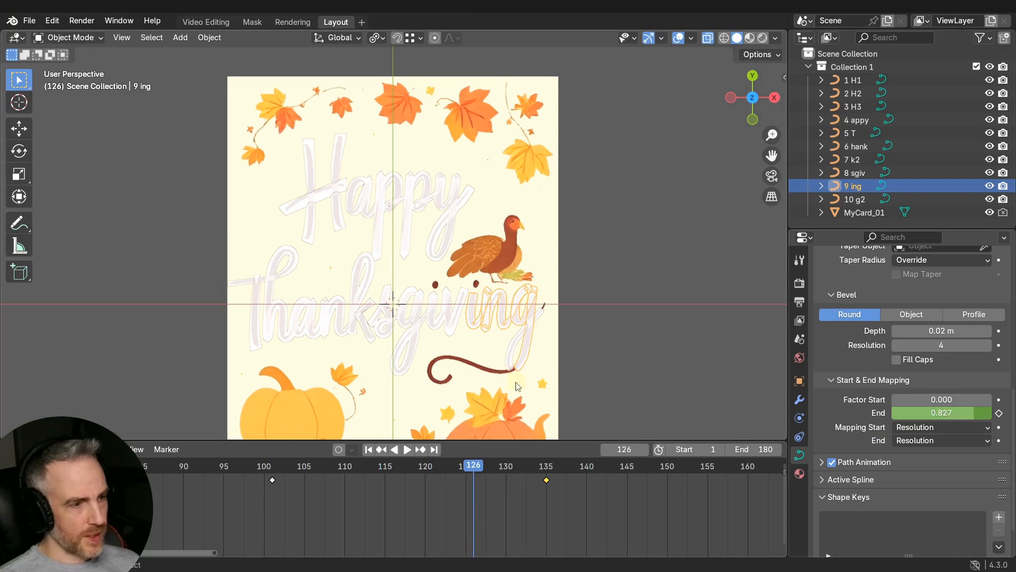
{"action": "left_click", "coordinate": [501, 372]}
{"action": "left_click", "coordinate": [511, 356]}
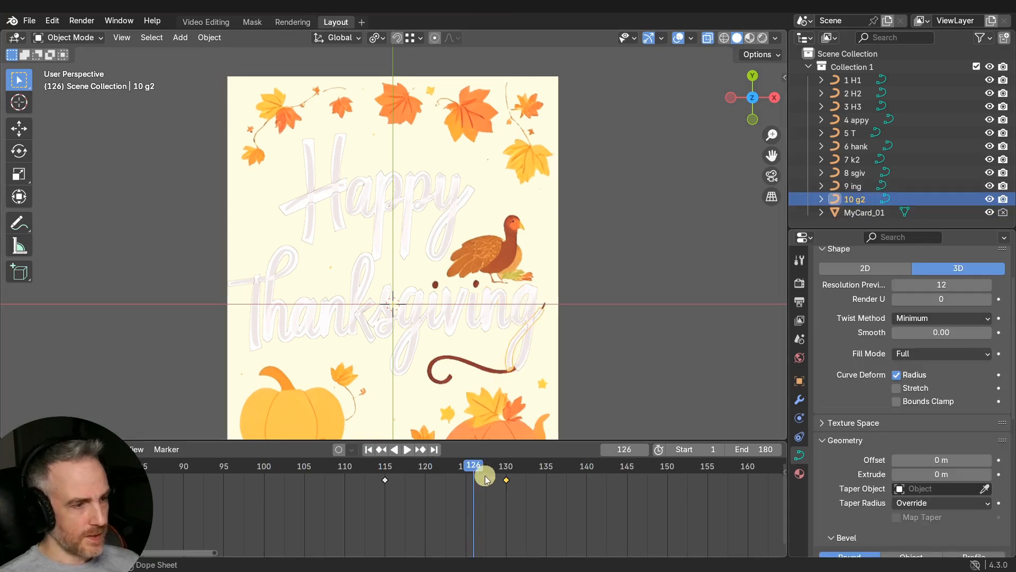
{"action": "left_click", "coordinate": [506, 479], "text": "shift"}
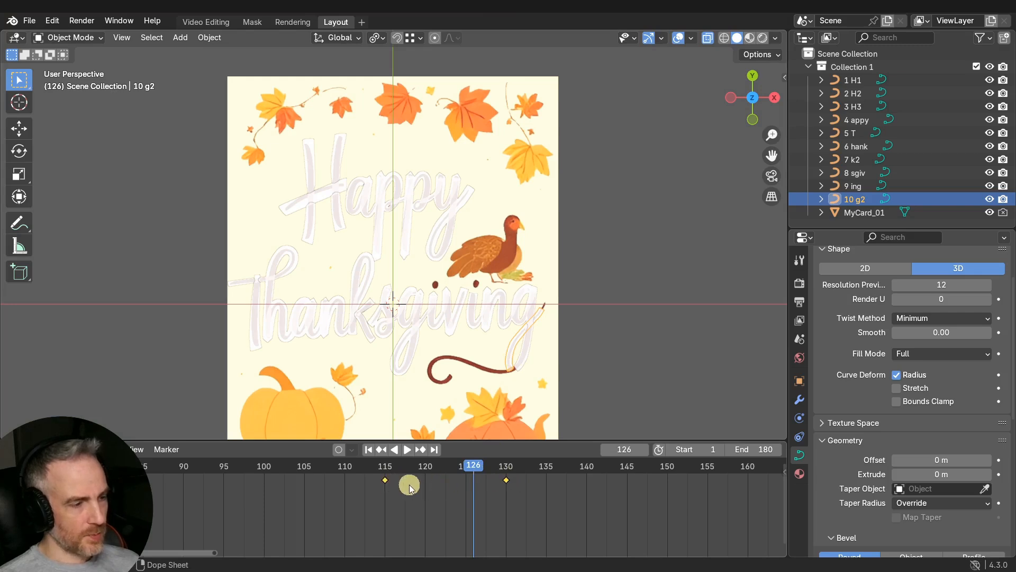
{"action": "mouse_move", "coordinate": [387, 481]}
{"action": "left_mouse_down"}
{"action": "mouse_move", "coordinate": [476, 481]}
{"action": "mouse_move", "coordinate": [430, 468]}
{"action": "mouse_move", "coordinate": [594, 466]}
{"action": "mouse_move", "coordinate": [387, 474]}
{"action": "left_mouse_up"}
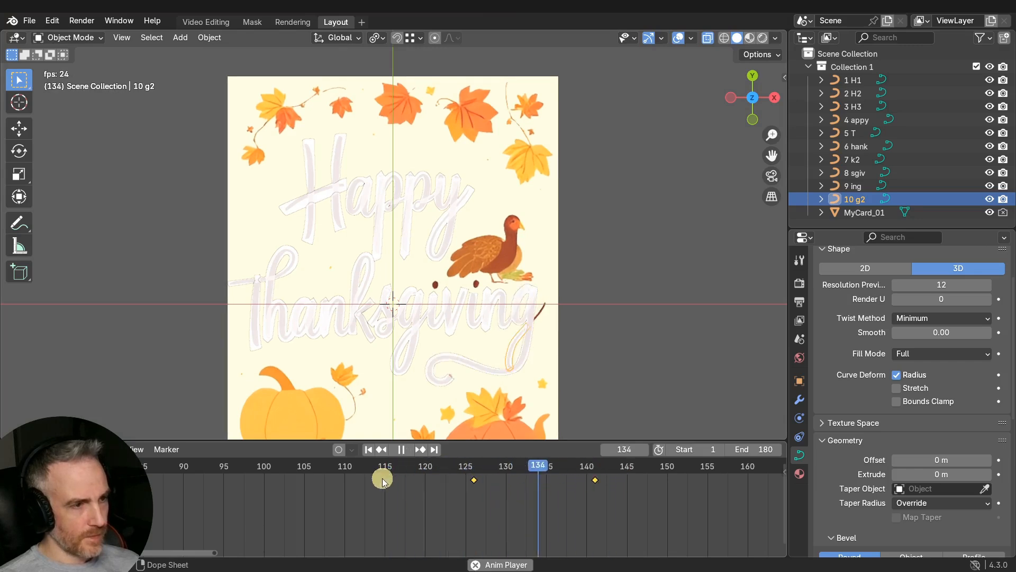
{"action": "key", "text": "space"}
{"action": "left_click", "coordinate": [427, 465]}
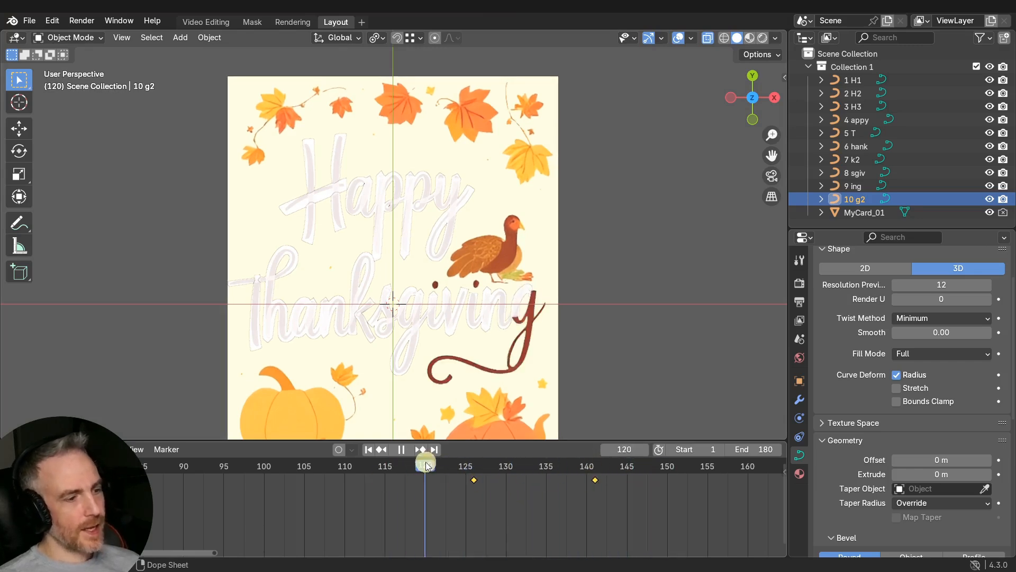
{"action": "key", "text": "space"}
{"action": "key", "text": "space"}
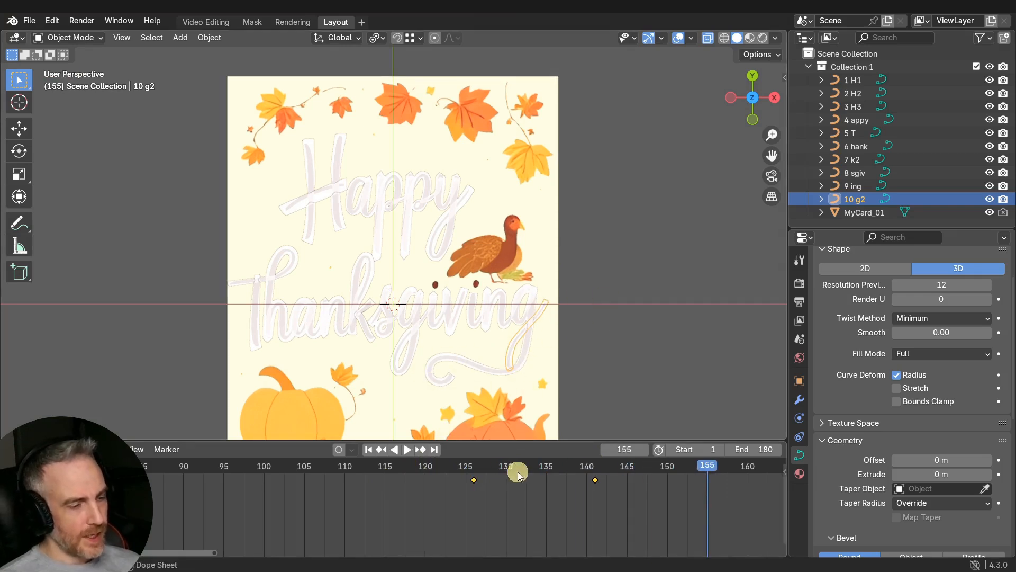
- Go to frame 124, where the 9 ing stroke reaches the final g's tail, and keyframe its End factor at 0.754
{"action": "left_click", "coordinate": [528, 345]}
{"action": "mouse_move", "coordinate": [517, 467]}
{"action": "left_mouse_down"}
{"action": "mouse_move", "coordinate": [240, 454]}
{"action": "mouse_move", "coordinate": [457, 467]}
{"action": "left_mouse_up"}
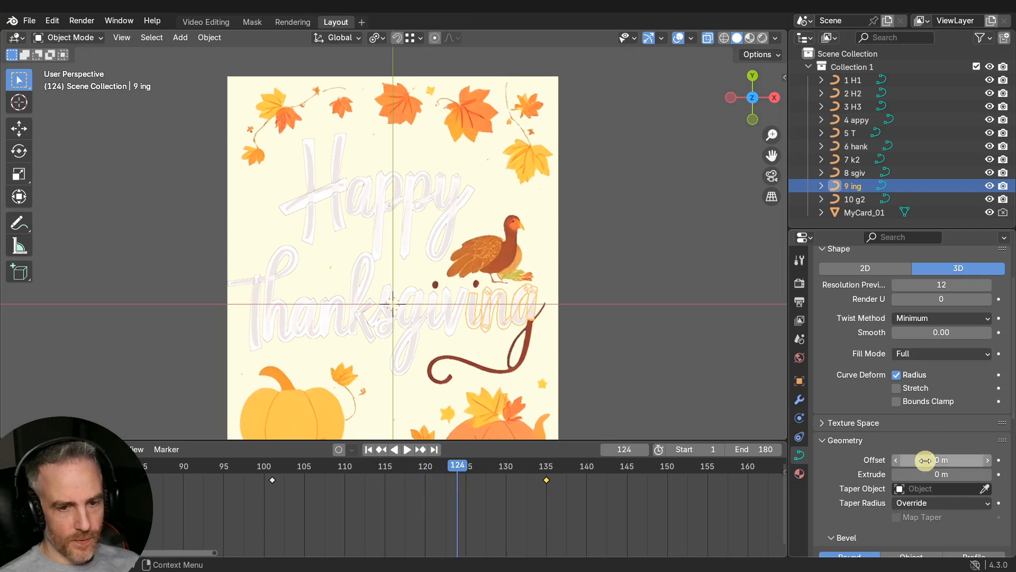
{"action": "scroll", "coordinate": [925, 461], "scroll_direction": "down", "scroll_amount": 6}
{"action": "scroll", "coordinate": [927, 460], "scroll_direction": "down", "scroll_amount": 1}
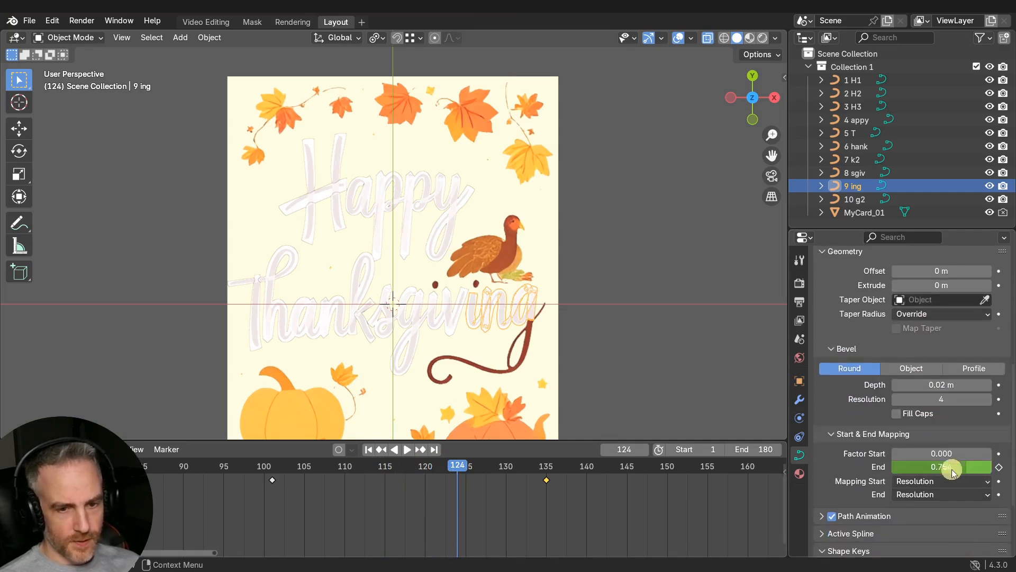
{"action": "left_click", "coordinate": [1000, 468]}
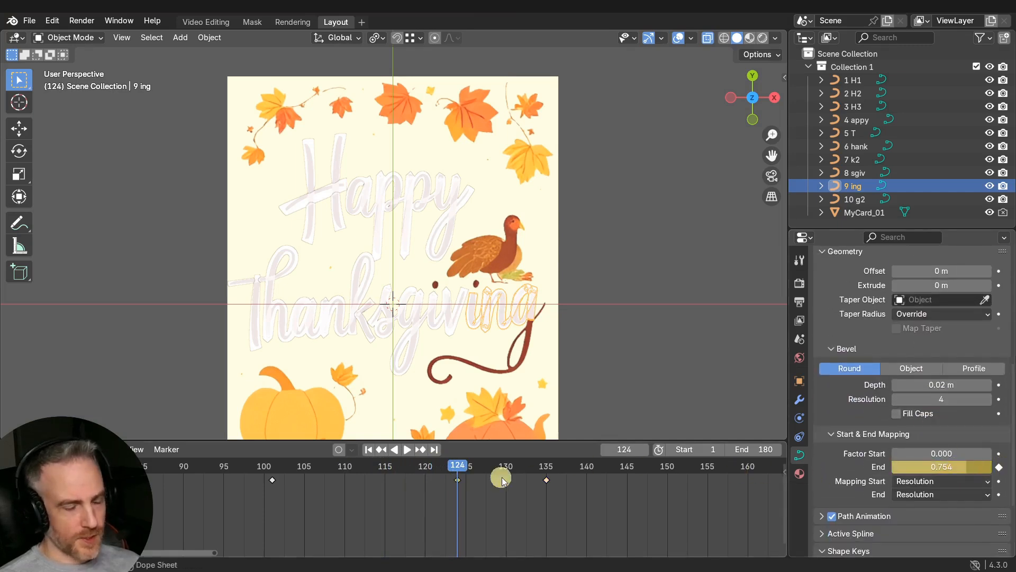
- Shift the last two 9 ing keyframes together to frames 115 and 126, and replay the stroke
{"action": "left_click", "coordinate": [545, 480]}
{"action": "key", "text": "g"}
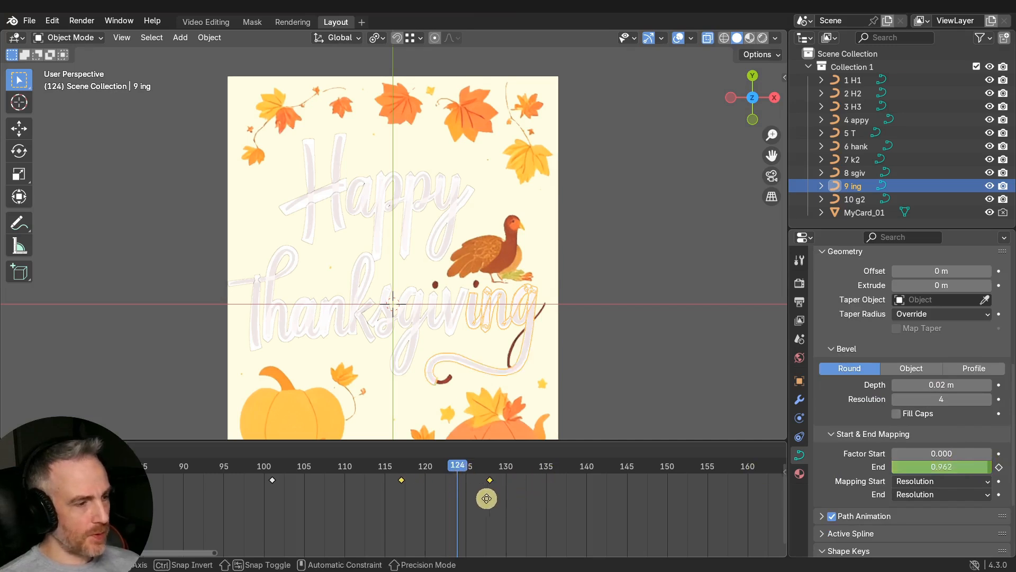
{"action": "left_click", "coordinate": [474, 500]}
{"action": "left_click_drag", "start_coordinate": [455, 466], "coordinate": [270, 466]}
{"action": "key", "text": "space"}
{"action": "key", "text": "space"}
{"action": "left_click_drag", "start_coordinate": [425, 467], "coordinate": [378, 476]}
{"action": "key", "text": "space"}
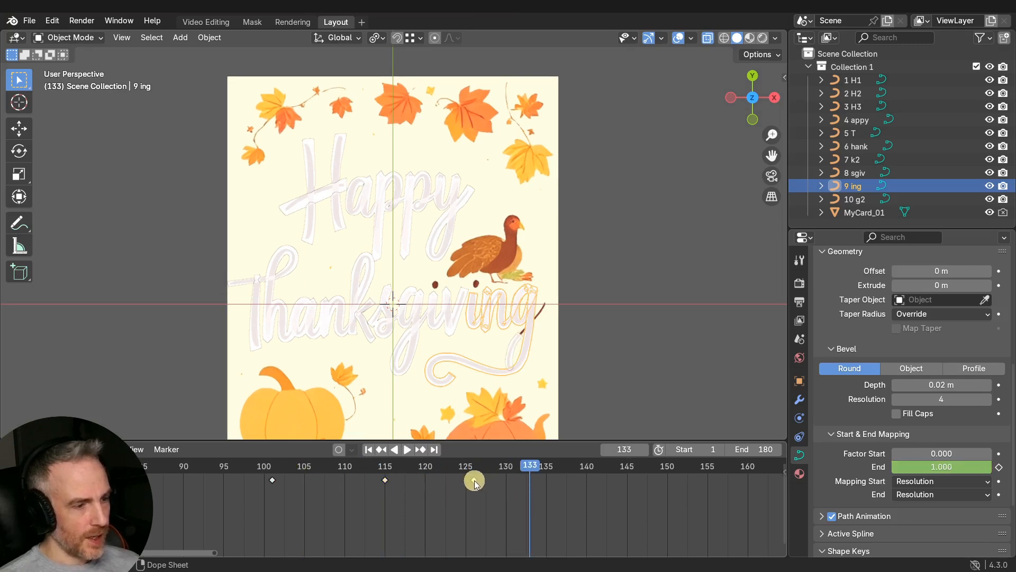
- Move only the ending keyframe of 9 ing to frame 135 and play the stroke from about frame 101
{"action": "left_click_drag", "start_coordinate": [475, 479], "coordinate": [362, 471]}
{"action": "key", "text": "space"}
{"action": "key", "text": "space"}
{"action": "left_click_drag", "start_coordinate": [579, 469], "coordinate": [268, 471]}
{"action": "key", "text": "space"}
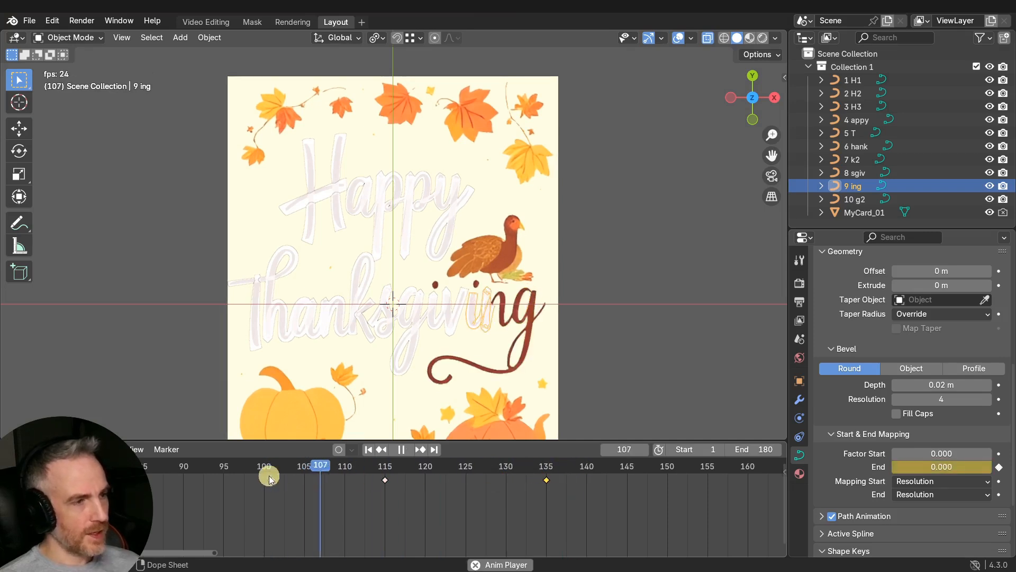
{"action": "key", "text": "space"}
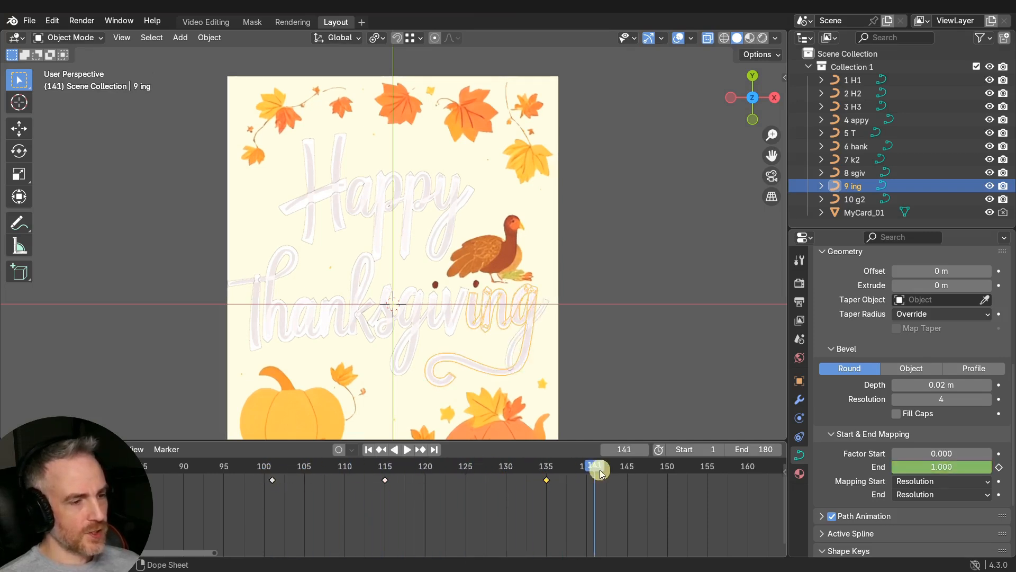
- Shift both 10 g2 keyframes together so its stroke runs from frame 117 to frame 132, and replay the ing animation
{"action": "left_click_drag", "start_coordinate": [587, 469], "coordinate": [401, 466]}
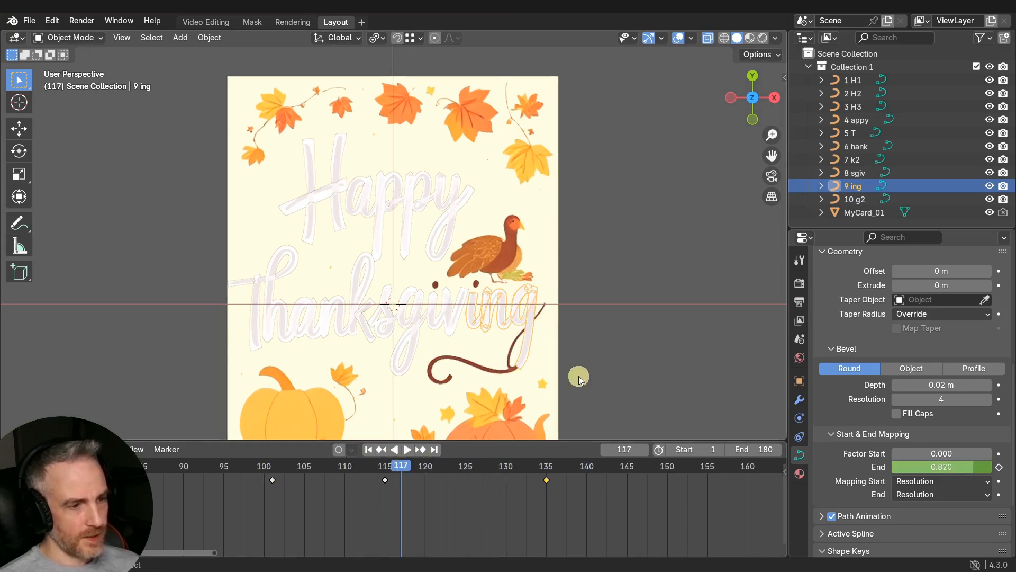
{"action": "left_click", "coordinate": [508, 357]}
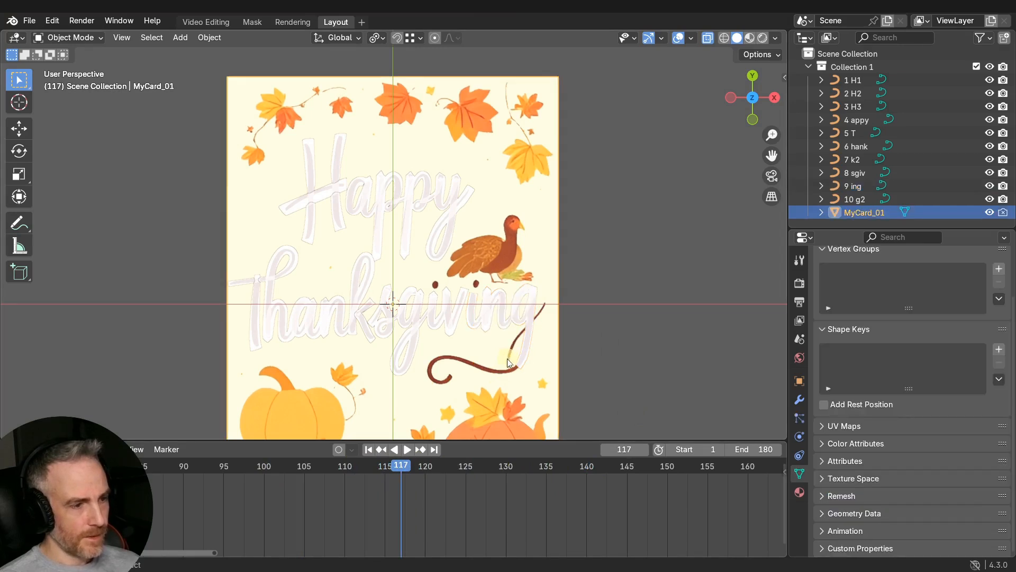
{"action": "mouse_move", "coordinate": [400, 469]}
{"action": "left_mouse_down"}
{"action": "mouse_move", "coordinate": [514, 467]}
{"action": "mouse_move", "coordinate": [401, 470]}
{"action": "left_mouse_up"}
{"action": "left_click", "coordinate": [511, 364]}
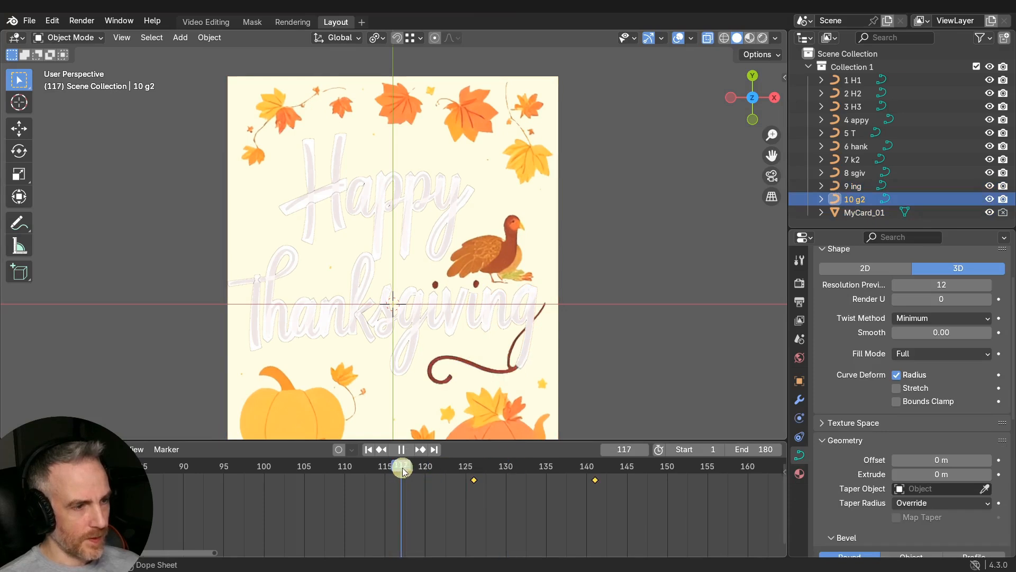
{"action": "key", "text": "g"}
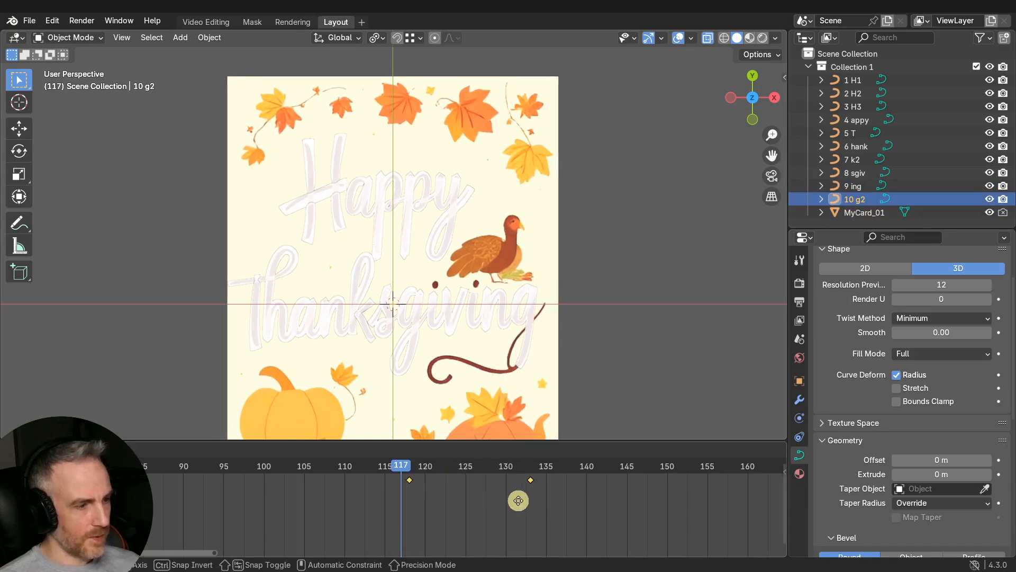
{"action": "left_click", "coordinate": [513, 502]}
{"action": "left_click_drag", "start_coordinate": [414, 470], "coordinate": [281, 468]}
{"action": "key", "text": "space"}
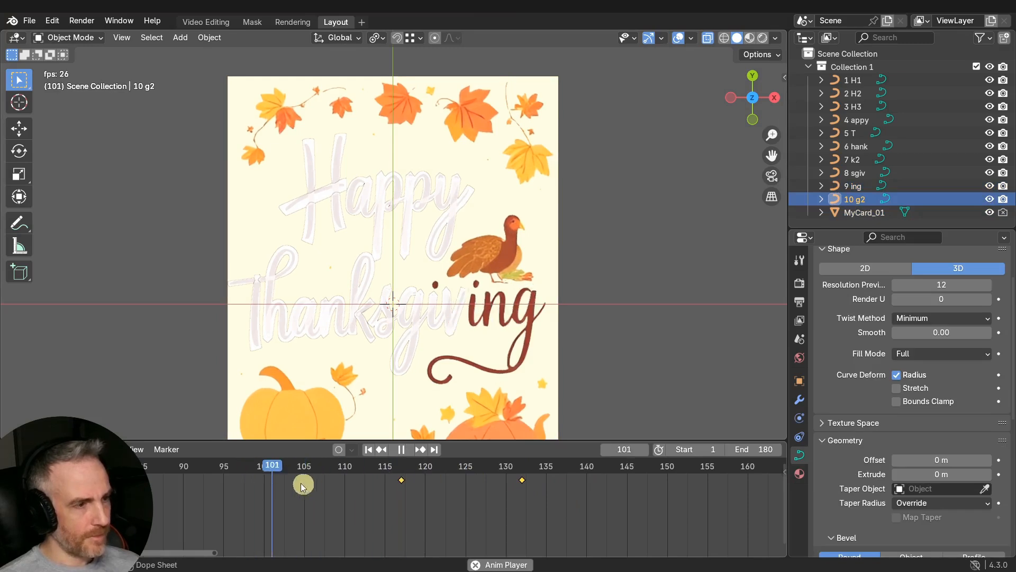
- Play back the lettering reveal animation to check the final letters of Thanksgiving
{"action": "key", "text": "space"}
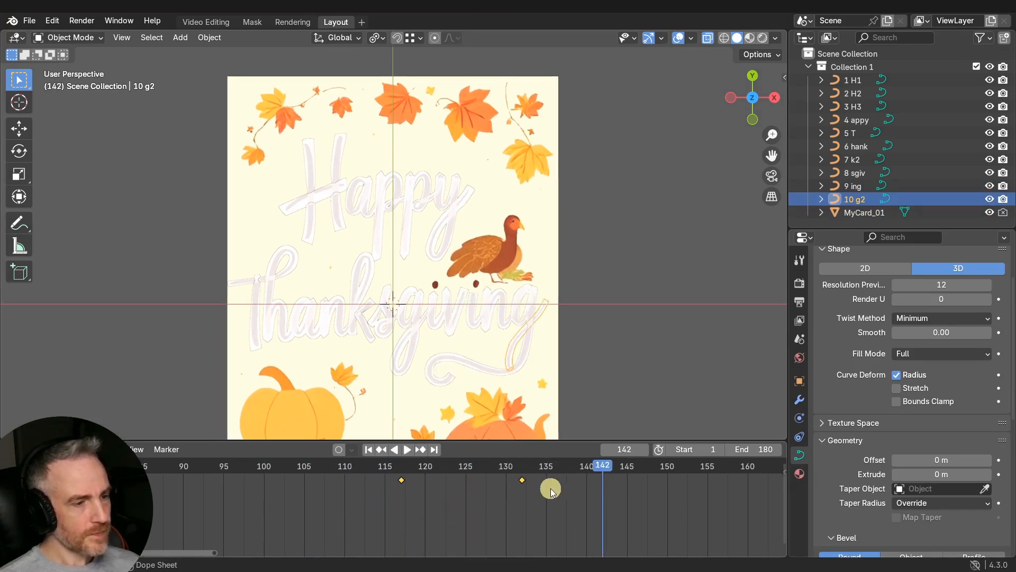
{"action": "left_click_drag", "start_coordinate": [601, 466], "coordinate": [370, 470]}
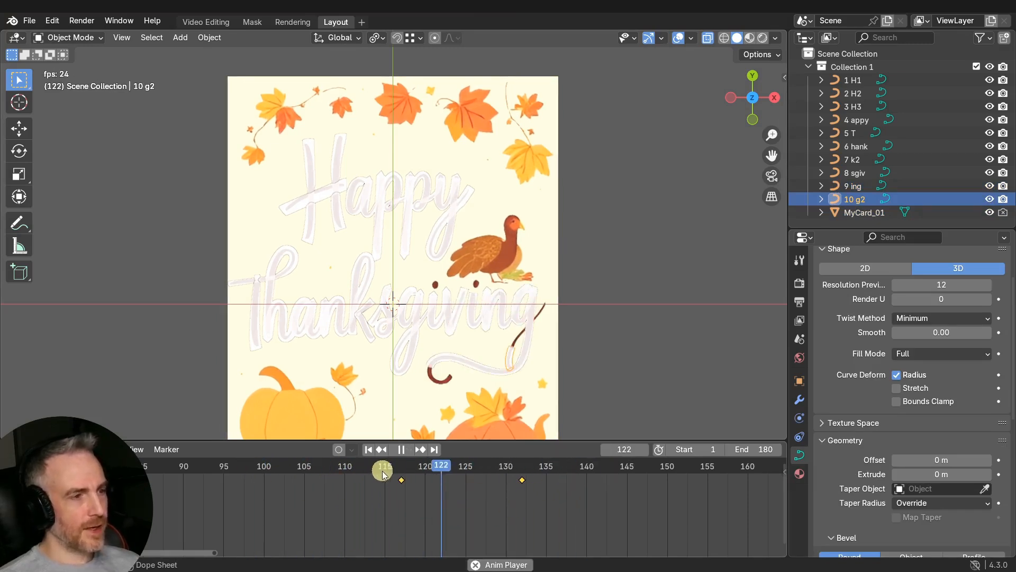
{"action": "key", "text": "space"}
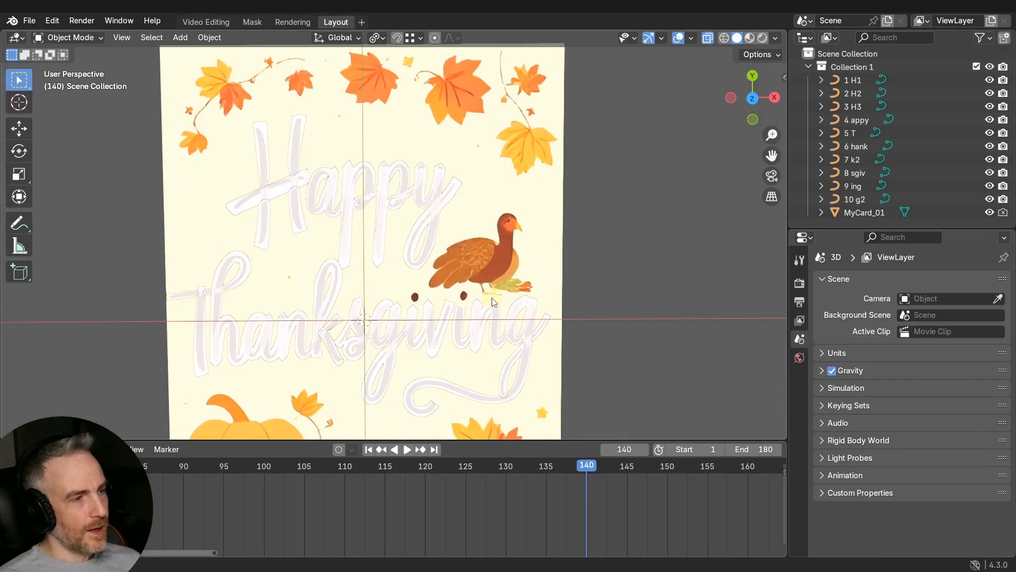
- Align the viewport to the top view and hide the grid and axis lines
{"action": "middle_click_drag", "start_coordinate": [493, 292], "coordinate": [478, 296]}
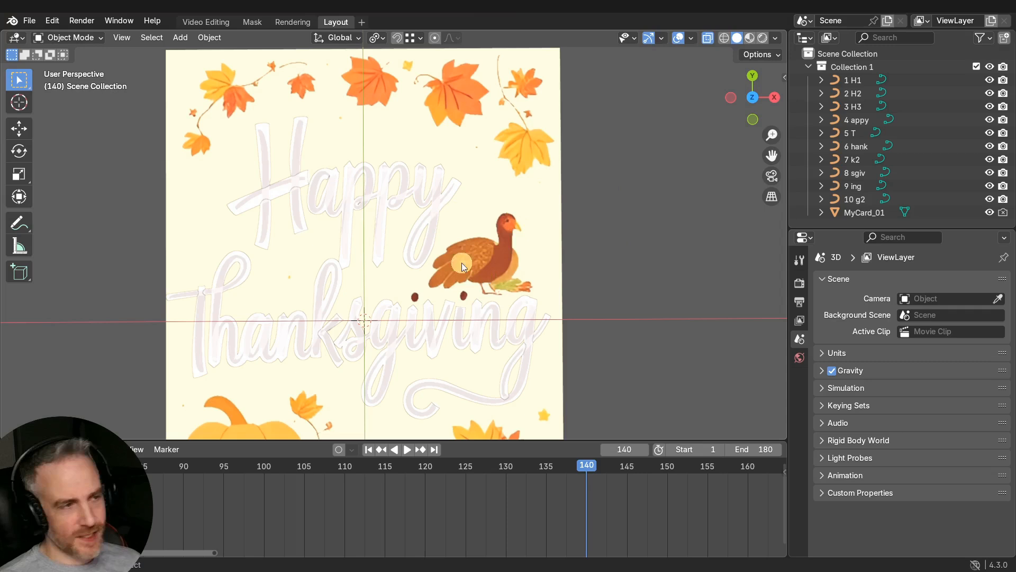
{"action": "key", "text": "KP_7"}
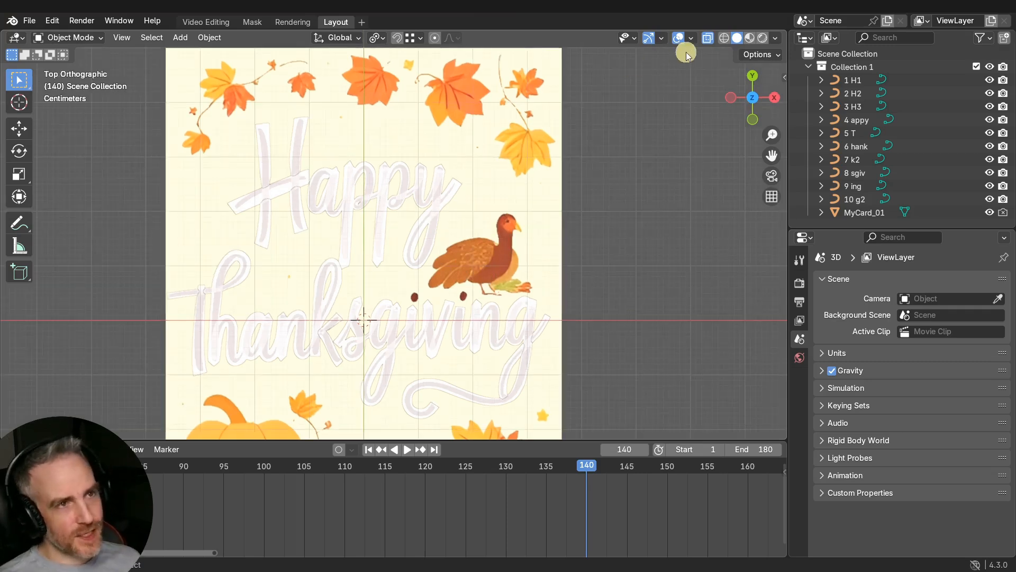
{"action": "left_click", "coordinate": [691, 38]}
{"action": "left_click", "coordinate": [611, 100]}
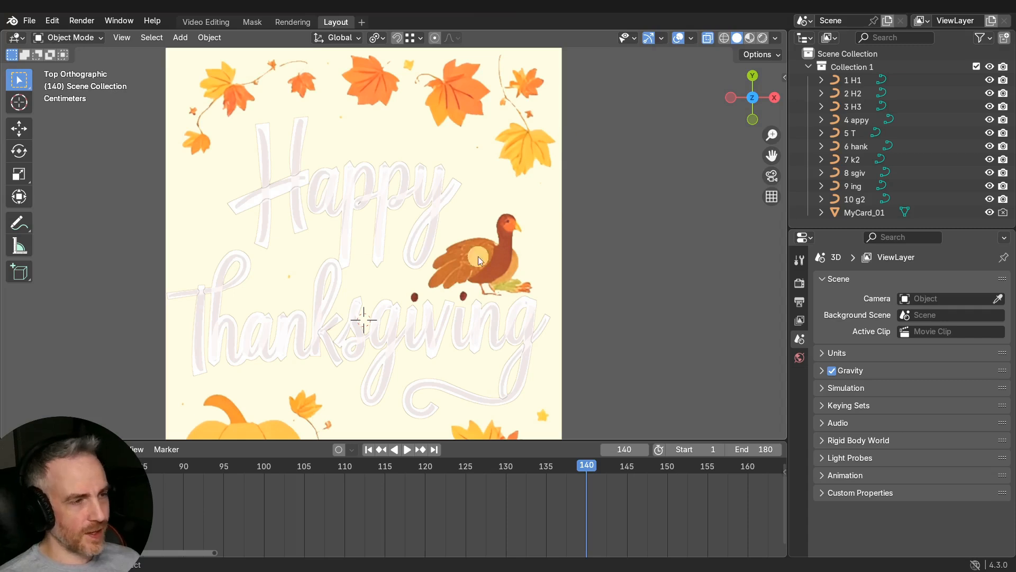
- Add a mesh circle to the scene
{"action": "scroll", "coordinate": [463, 263], "scroll_direction": "up", "scroll_amount": 2}
{"action": "scroll", "coordinate": [462, 261], "scroll_direction": "down", "scroll_amount": 1}
{"action": "scroll", "coordinate": [462, 261], "scroll_direction": "up", "scroll_amount": 1}
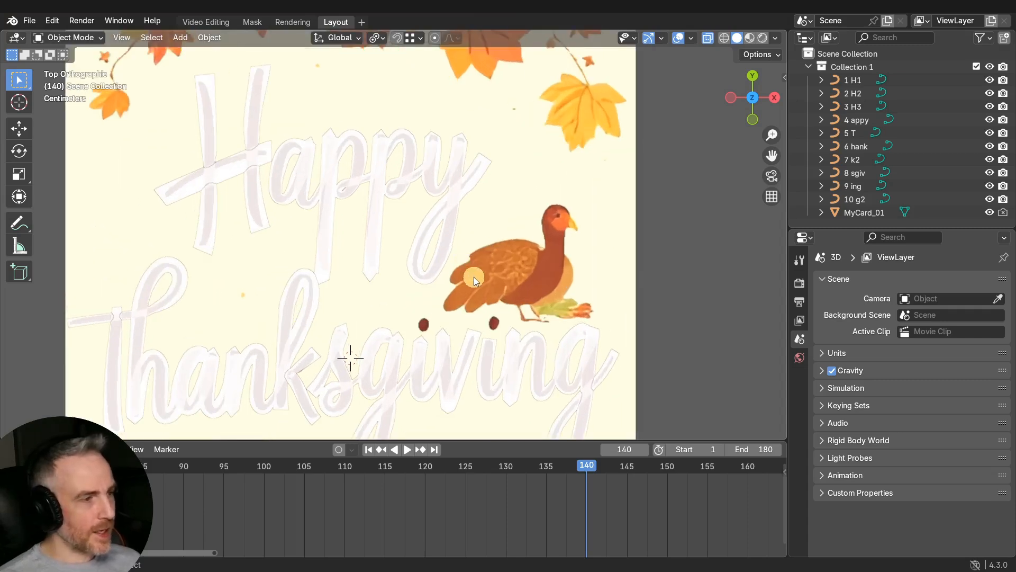
{"action": "middle_click_drag", "start_coordinate": [476, 271], "coordinate": [478, 221], "text": "shift"}
{"action": "key", "text": "shift+a"}
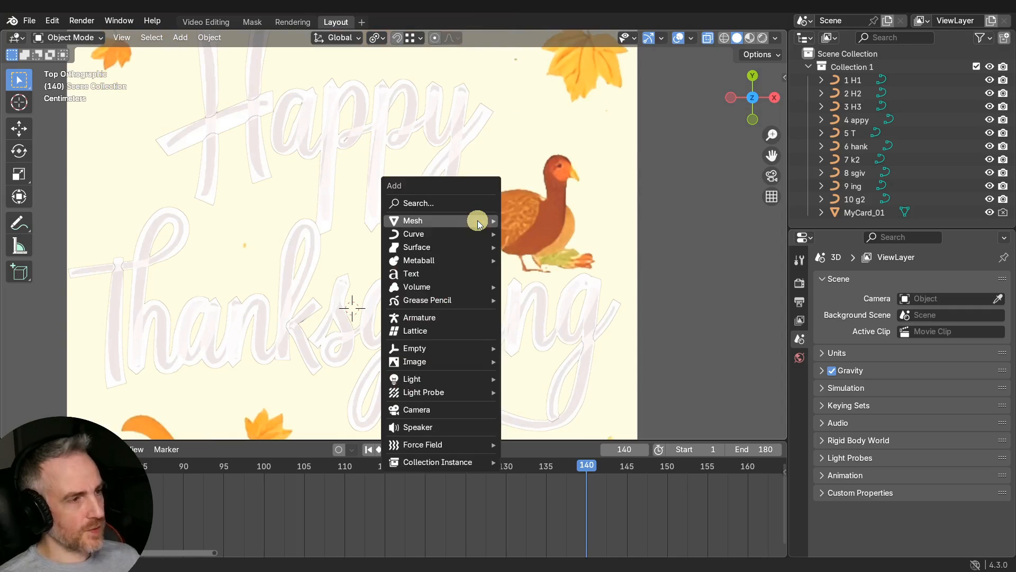
{"action": "mouse_move", "coordinate": [477, 220]}
{"action": "left_click", "coordinate": [534, 246]}
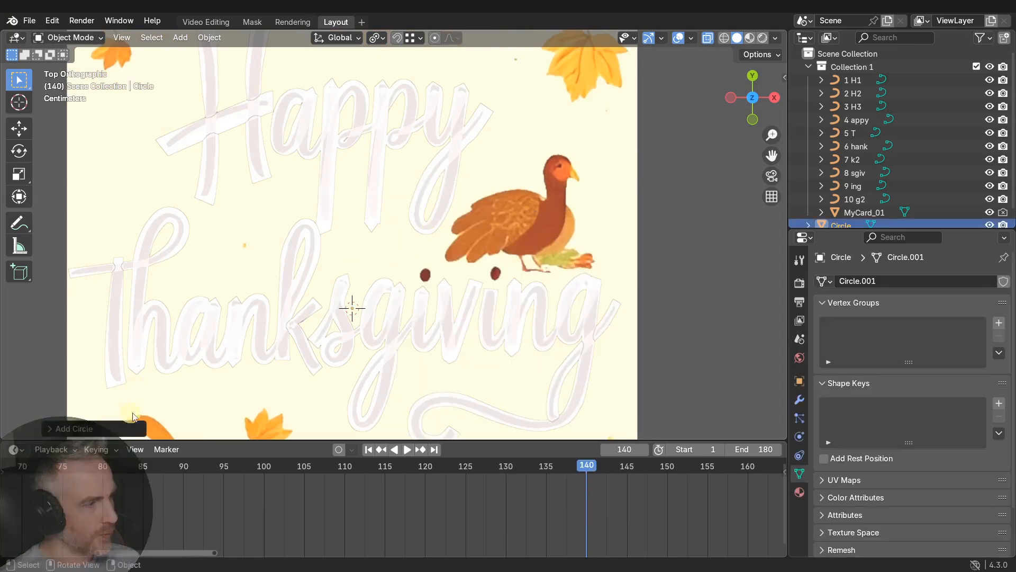
- Give the new circle 6 vertices and an N-Gon fill
{"action": "left_click", "coordinate": [72, 429]}
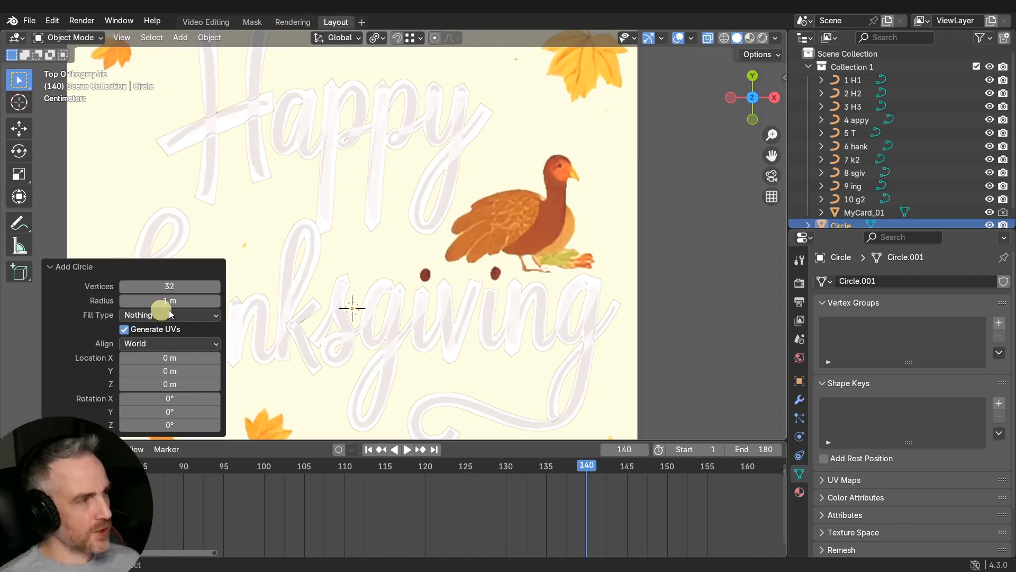
{"action": "left_click", "coordinate": [173, 287]}
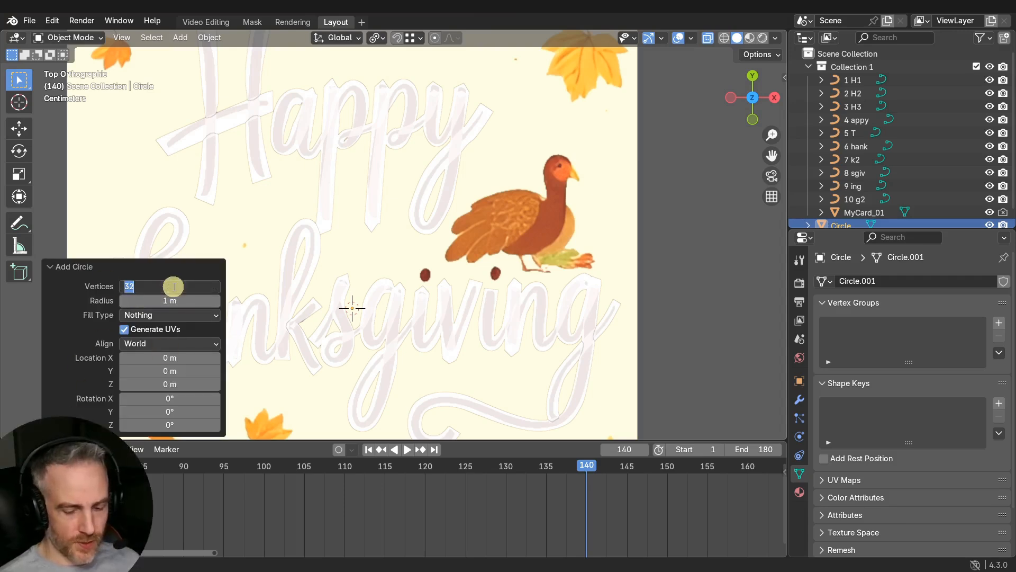
{"action": "type", "text": "6"}
{"action": "key", "text": "Return"}
{"action": "left_click", "coordinate": [160, 318]}
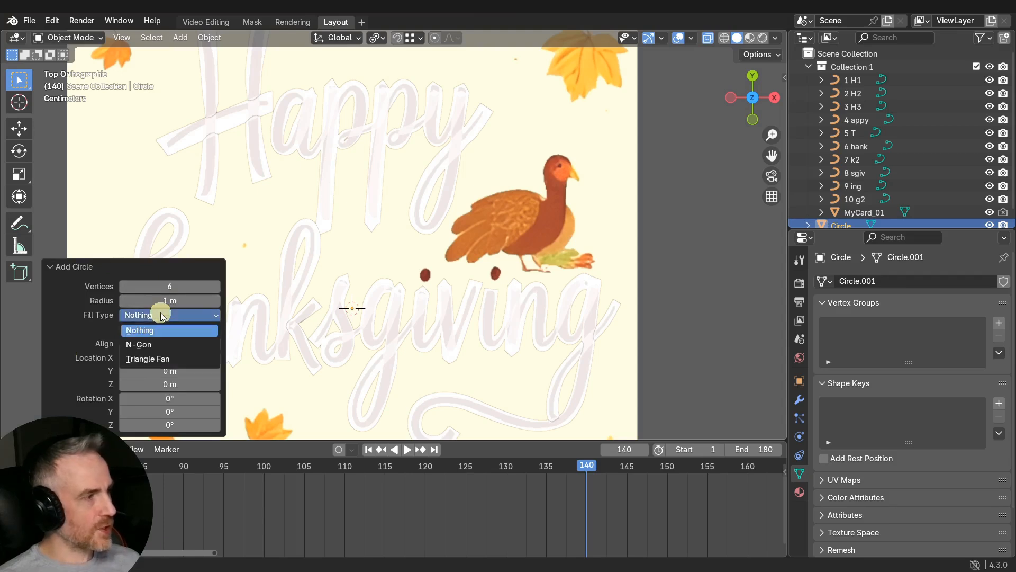
{"action": "left_click", "coordinate": [157, 344]}
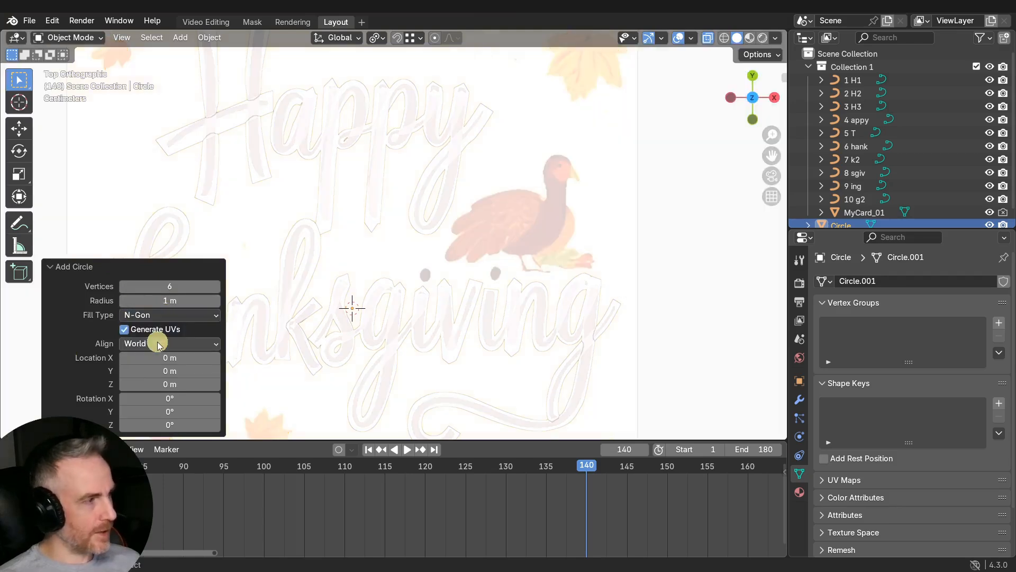
{"action": "left_click", "coordinate": [75, 265]}
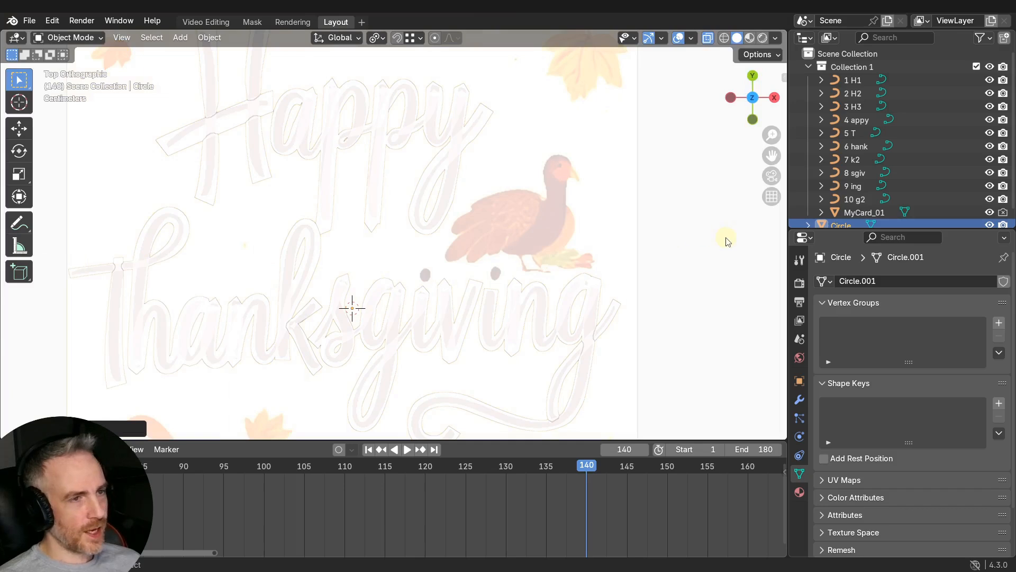
- Scale the hexagon down to roughly the size of a letter and raise it 0.1 m along Z
{"action": "key", "text": "s"}
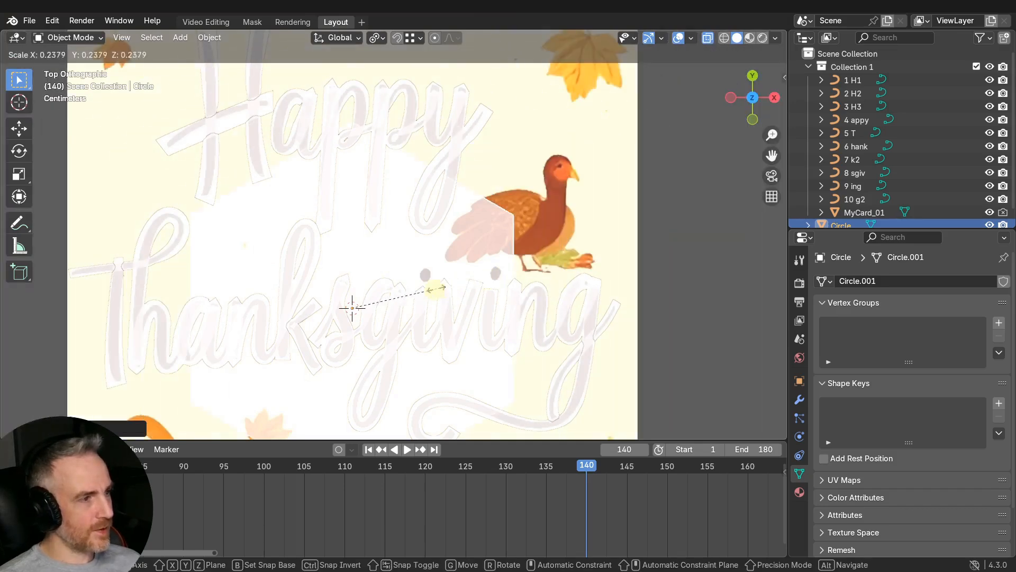
{"action": "left_click", "coordinate": [375, 299]}
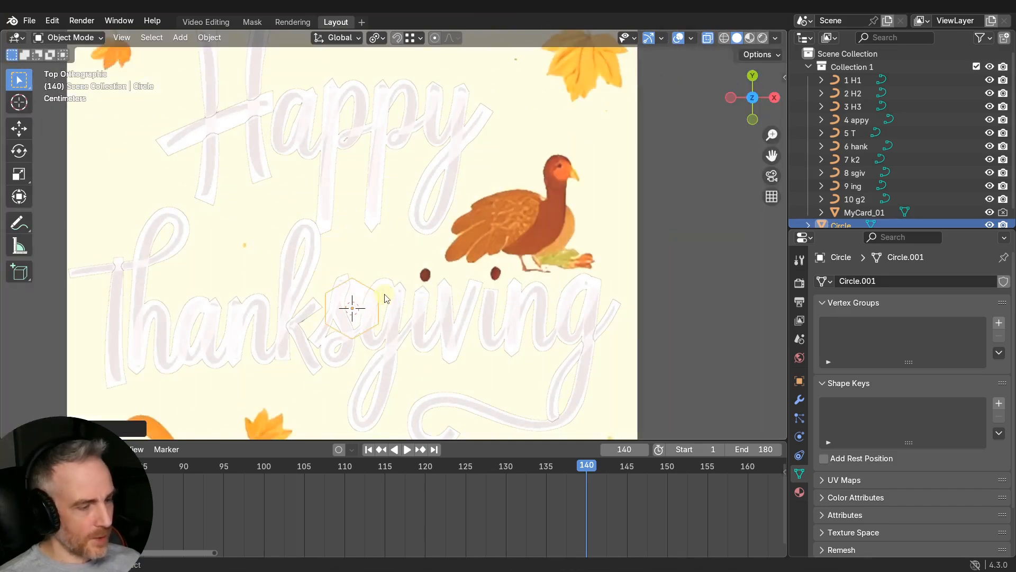
{"action": "type", "text": "gz"}
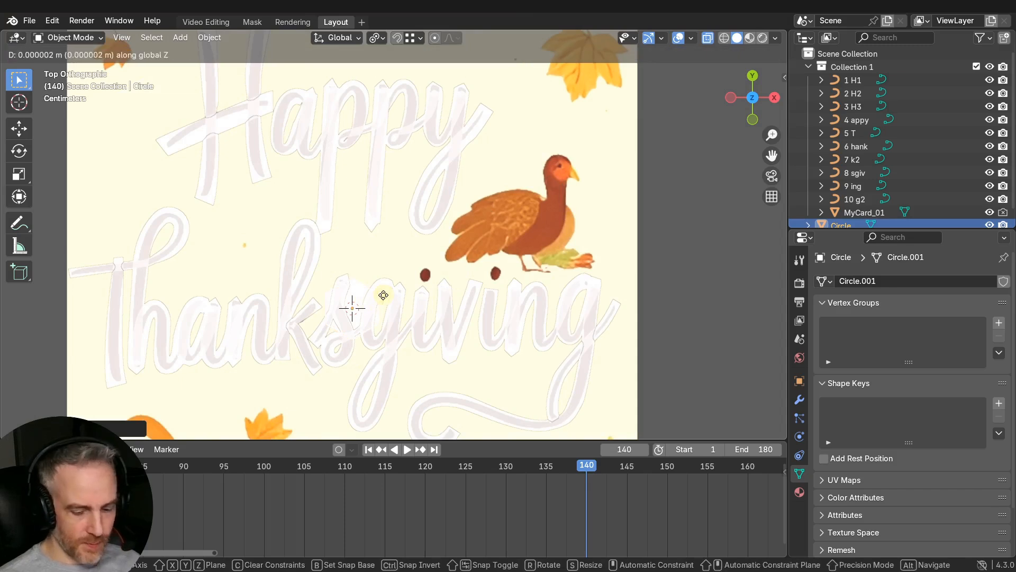
{"action": "type", "text": "."}
{"action": "key", "text": "Return"}
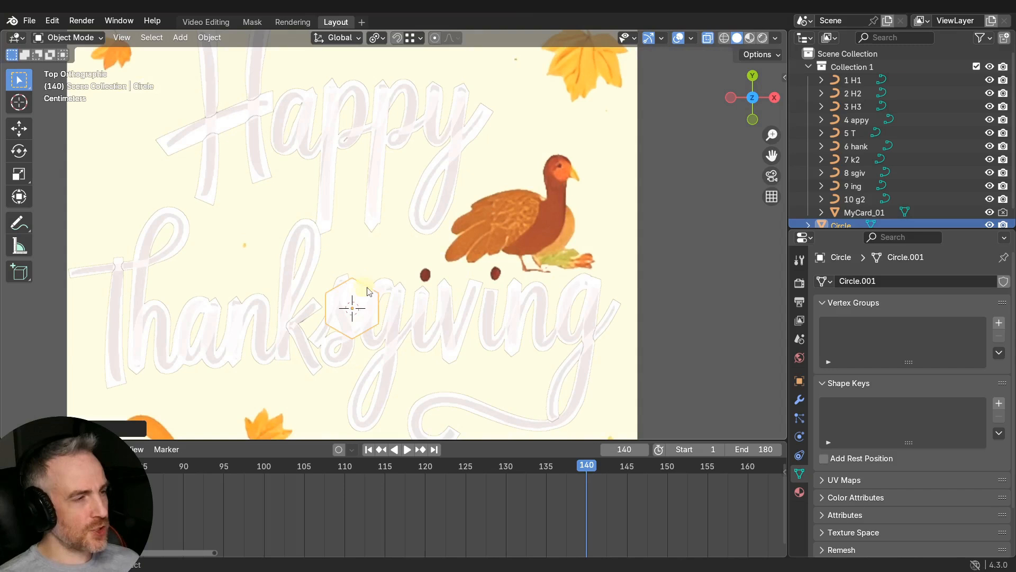
- Fit the hexagon over the dot of the first i in Thanksgiving, about 0.028 m across and rotated about 22° around Z
{"action": "key", "text": "g"}
{"action": "key", "text": "s"}
{"action": "key", "text": "g"}
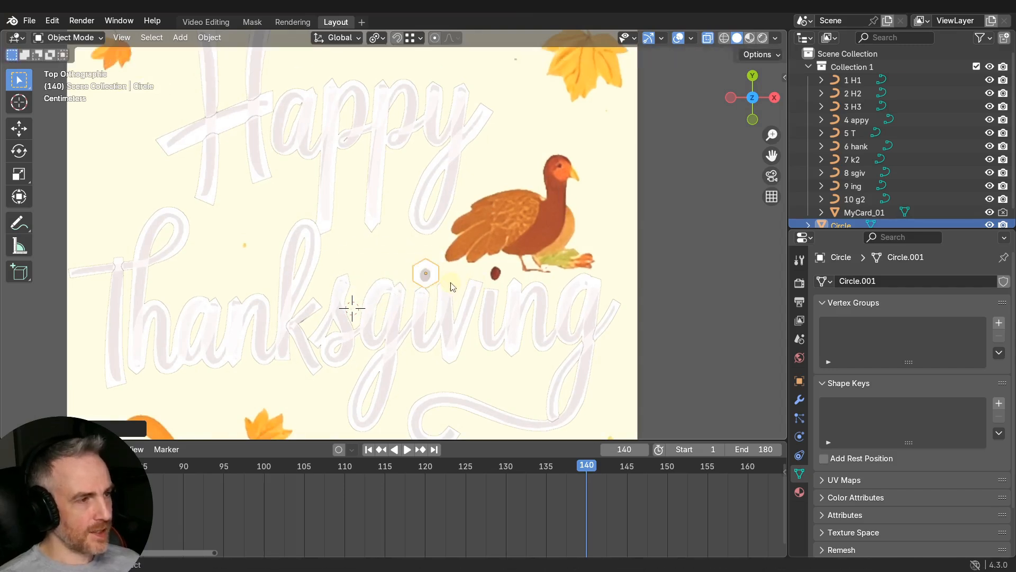
{"action": "key", "text": "s"}
{"action": "left_click", "coordinate": [444, 286]}
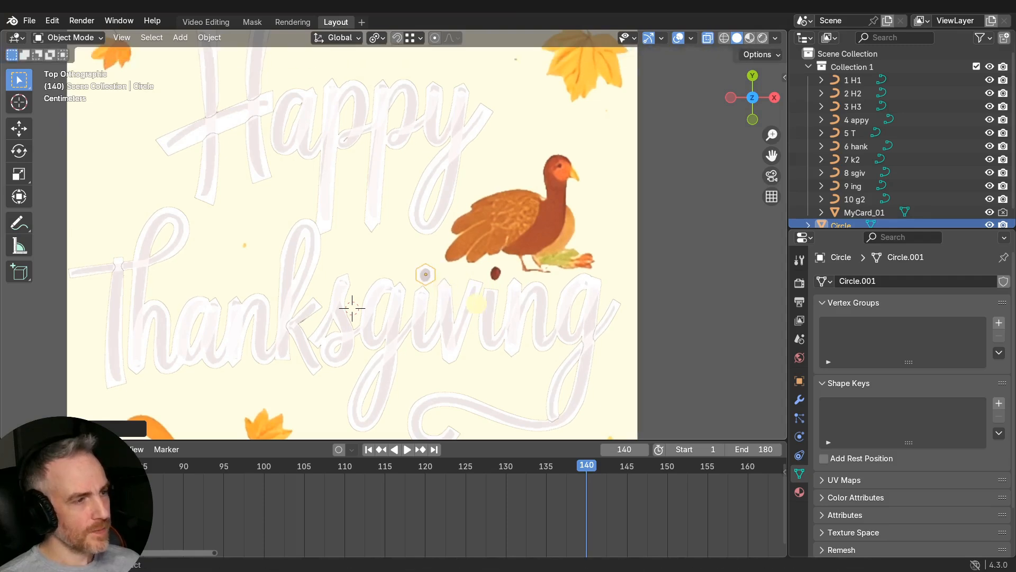
{"action": "key", "text": "r"}
{"action": "left_click", "coordinate": [478, 285]}
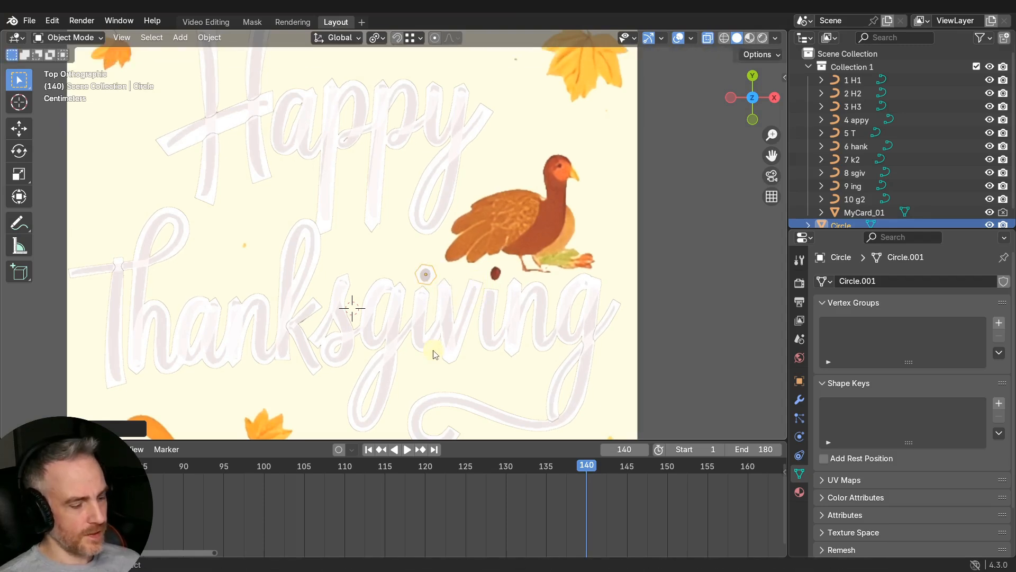
- Apply the hexagon's scale and place a duplicate of it over the dot of the second i
{"action": "key", "text": "ctrl+a"}
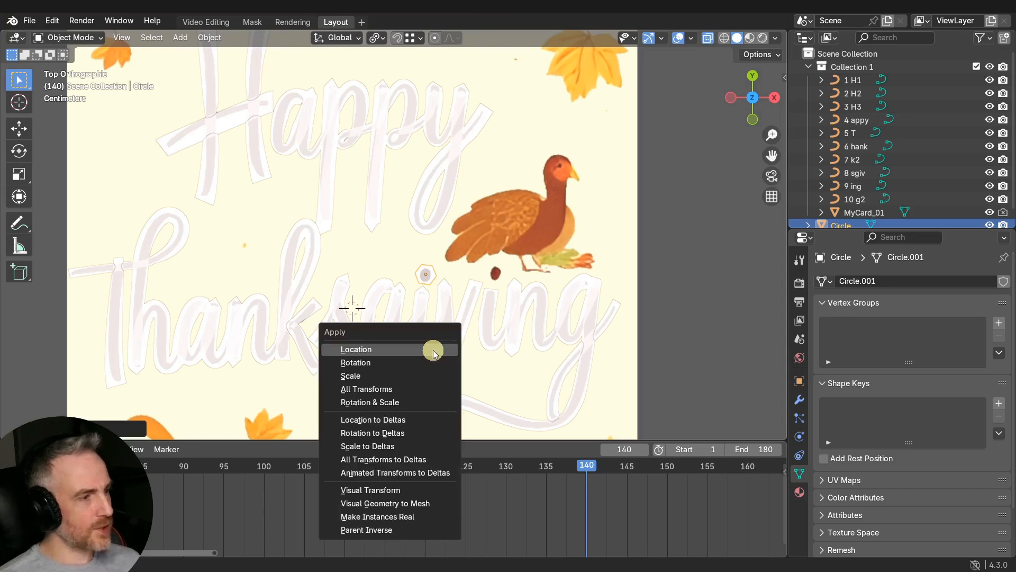
{"action": "left_click", "coordinate": [385, 375]}
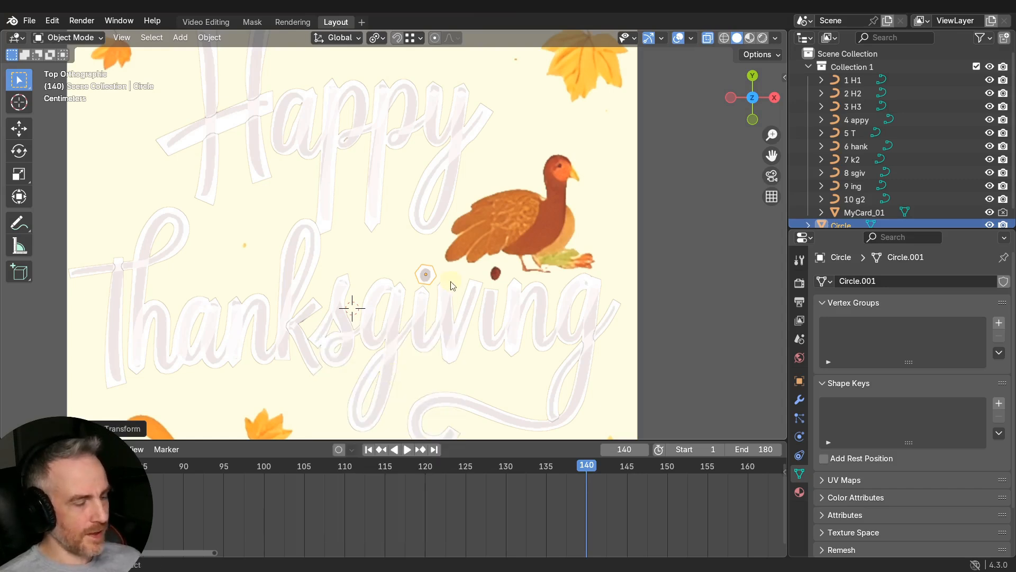
{"action": "key", "text": "shift+d"}
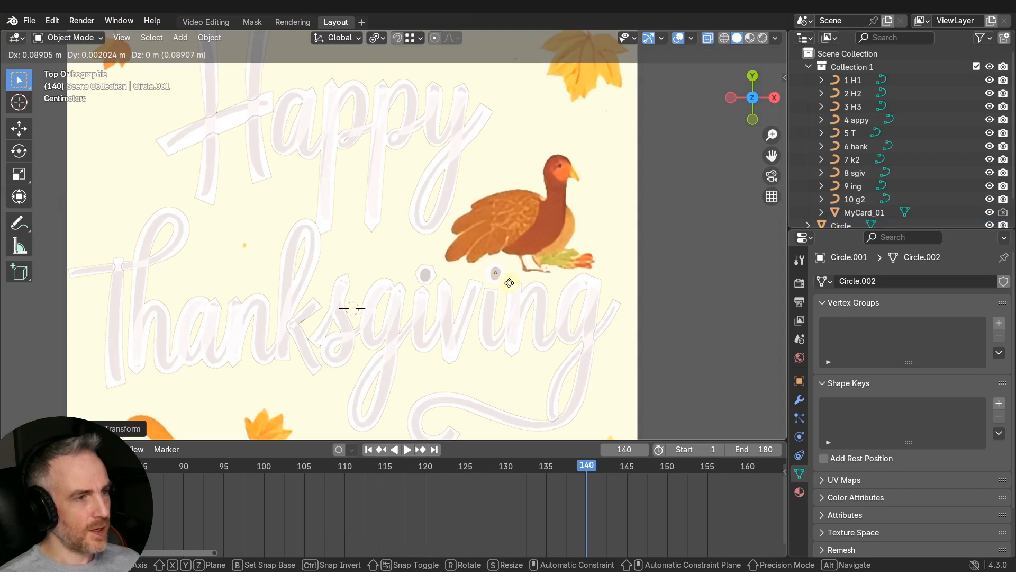
{"action": "left_click", "coordinate": [509, 283]}
{"action": "left_click", "coordinate": [413, 485]}
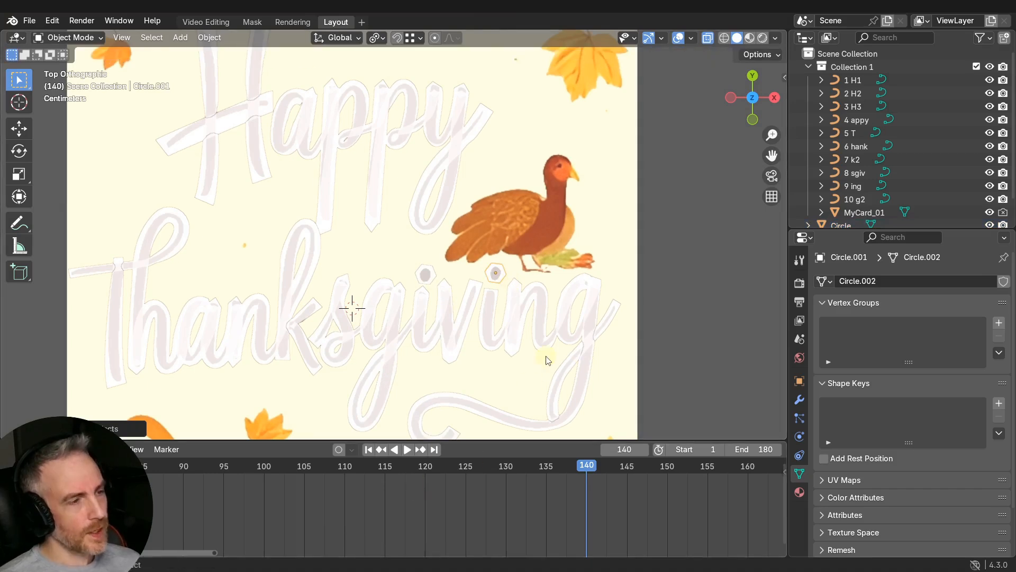
{"action": "left_click", "coordinate": [588, 468]}
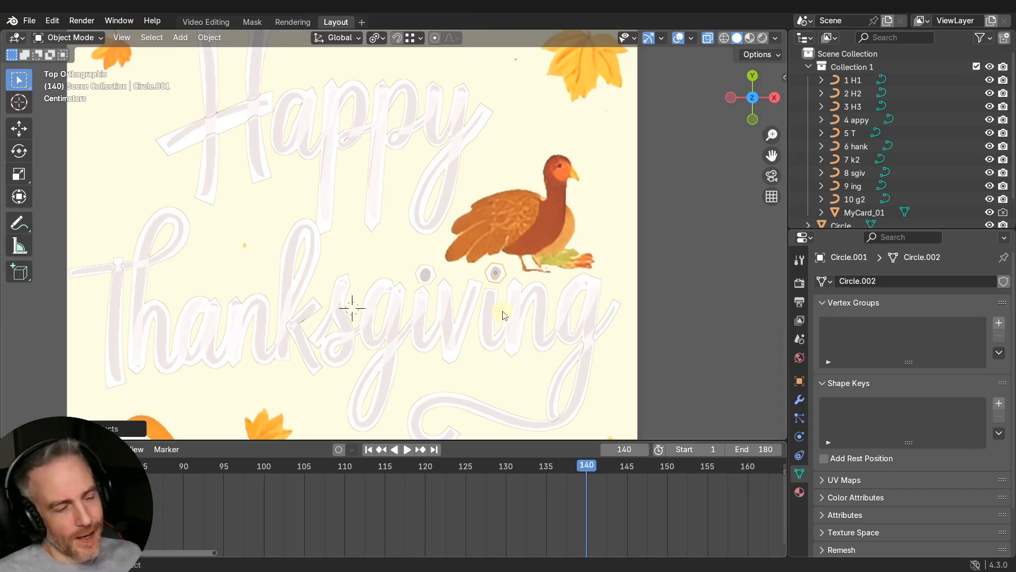
- Keyframe only the location of the hexagon over the first i's dot at frame 122
{"action": "scroll", "coordinate": [519, 307], "scroll_direction": "down", "scroll_amount": 2}
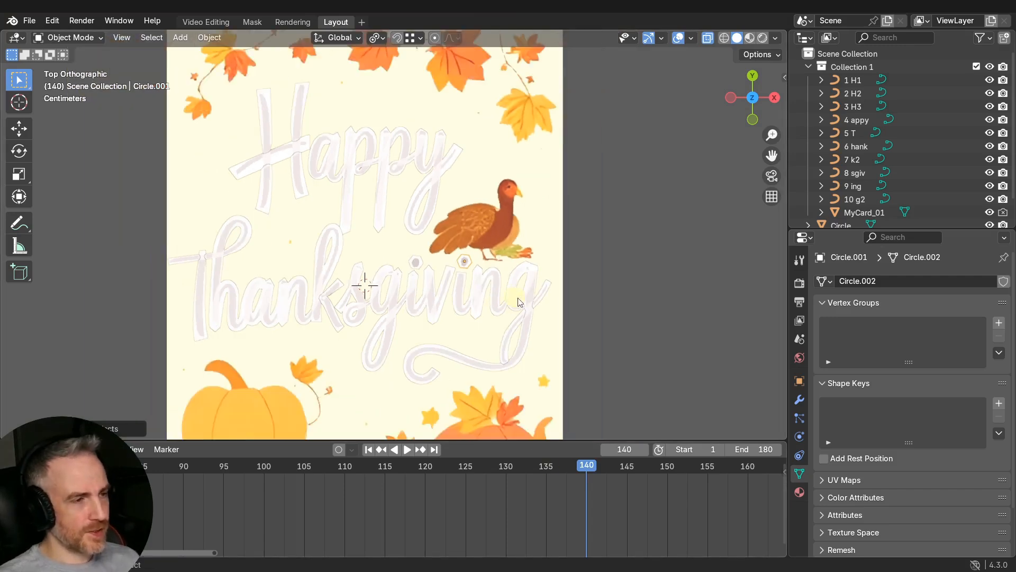
{"action": "scroll", "coordinate": [435, 274], "scroll_direction": "up", "scroll_amount": 1}
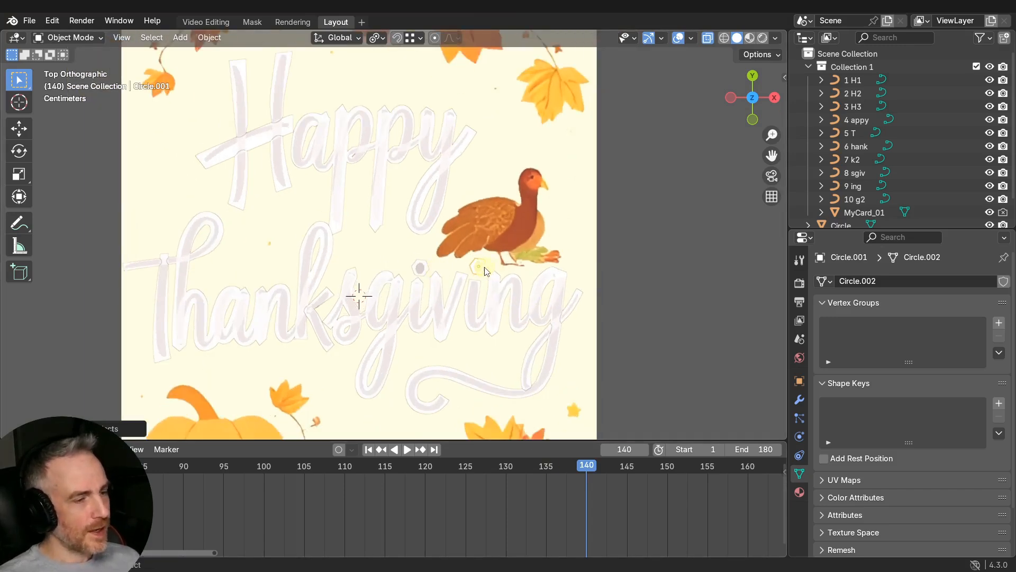
{"action": "scroll", "coordinate": [486, 271], "scroll_direction": "up", "scroll_amount": 1}
{"action": "left_click_drag", "start_coordinate": [585, 465], "coordinate": [58, 471]}
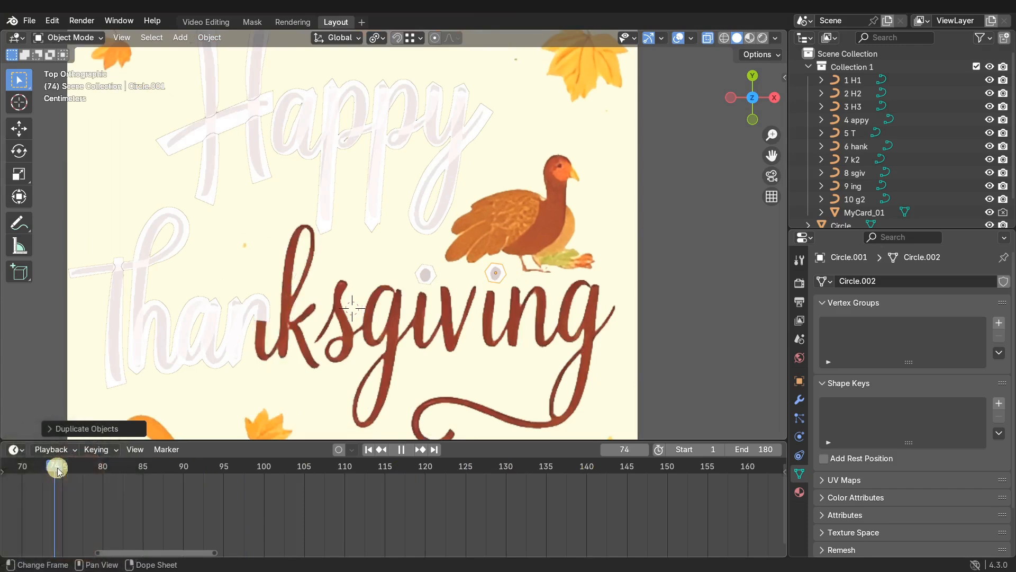
{"action": "scroll", "coordinate": [129, 471], "scroll_direction": "down", "scroll_amount": 12}
{"action": "scroll", "coordinate": [225, 475], "scroll_direction": "up", "scroll_amount": 5}
{"action": "left_click_drag", "start_coordinate": [203, 470], "coordinate": [422, 466]}
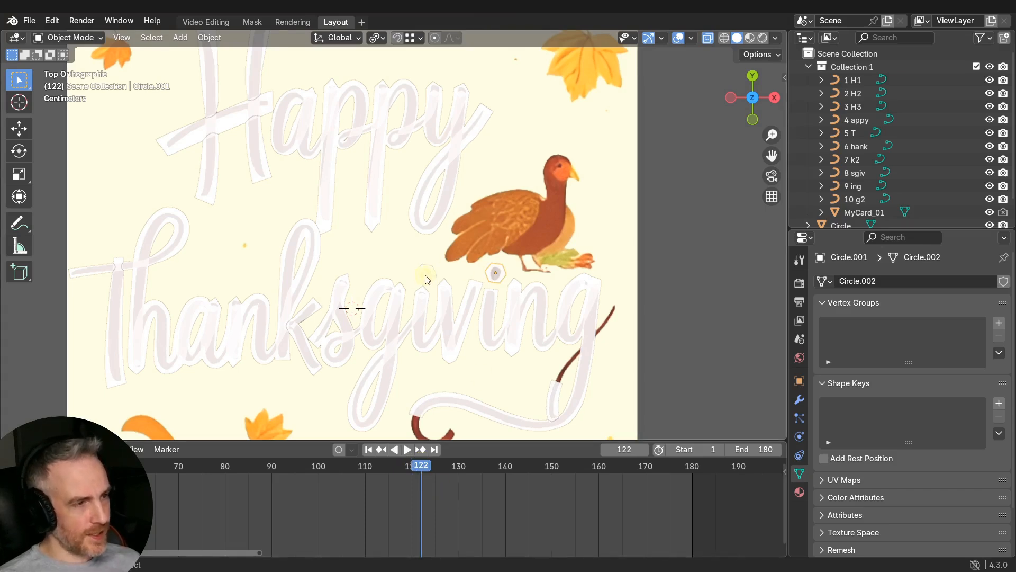
{"action": "left_click", "coordinate": [426, 276]}
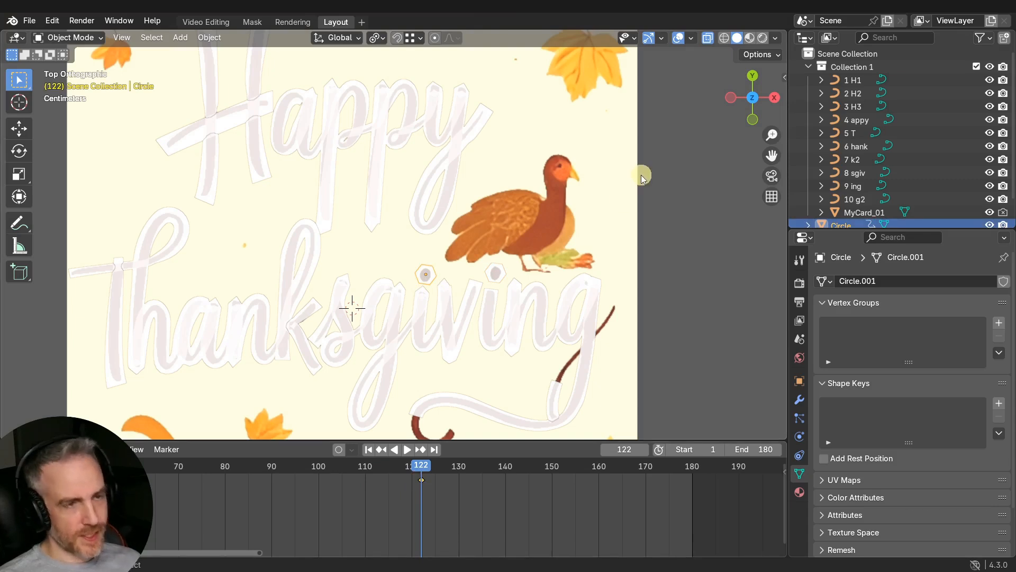
{"action": "key", "text": "n"}
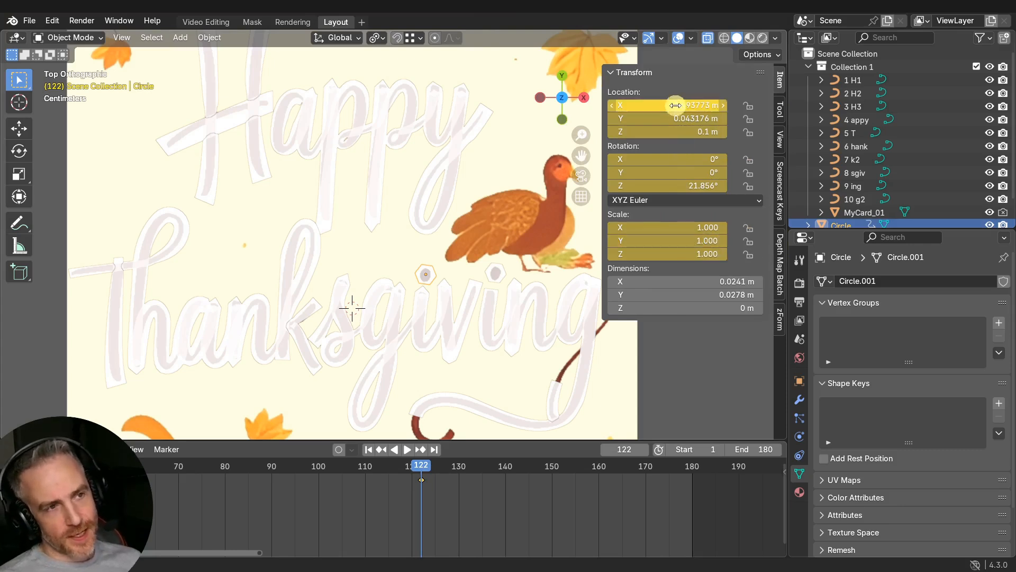
{"action": "key", "text": "ctrl+z"}
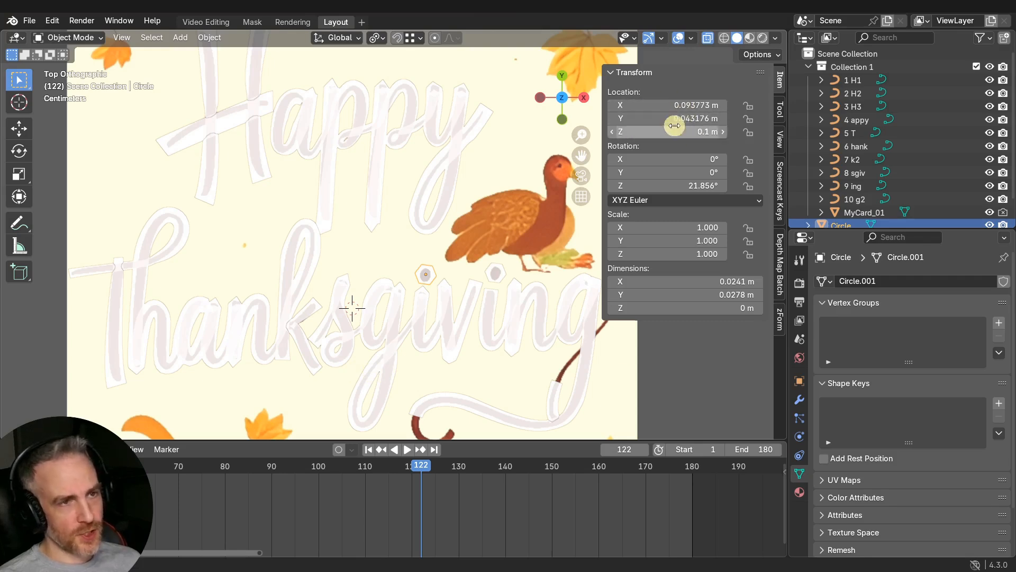
{"action": "key", "text": "i"}
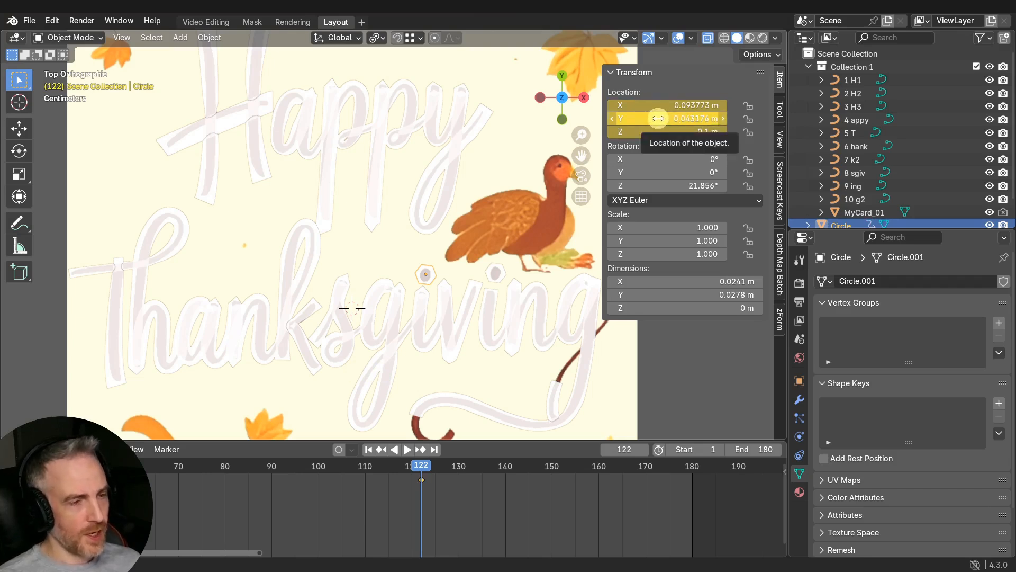
- At frame 121, move the first i's hexagon off the card's right side to about X 0.425 m and keyframe its location
{"action": "middle_click_drag", "start_coordinate": [544, 231], "coordinate": [438, 381], "text": "shift"}
{"action": "left_click_drag", "start_coordinate": [421, 466], "coordinate": [416, 468]}
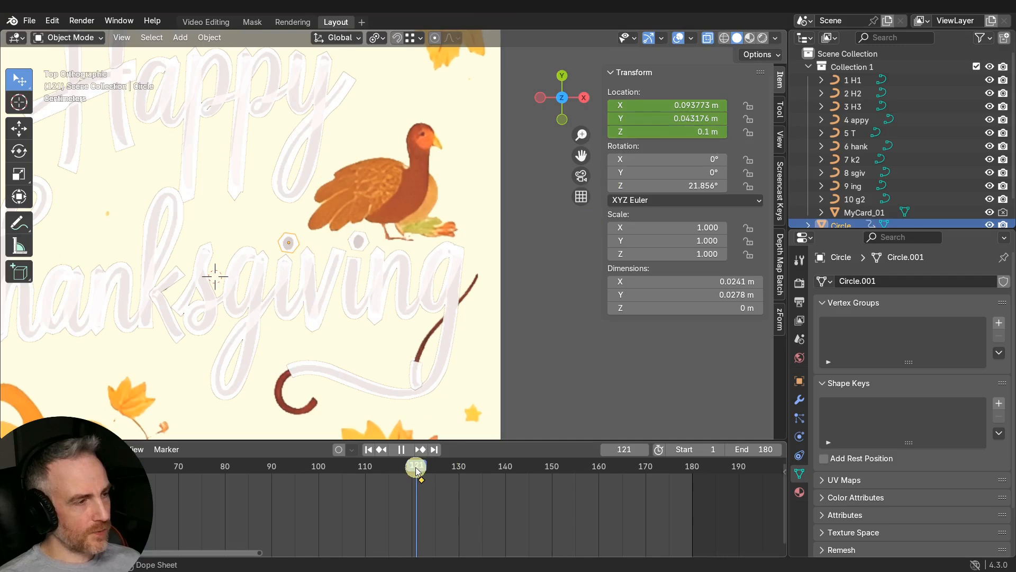
{"action": "key", "text": "g"}
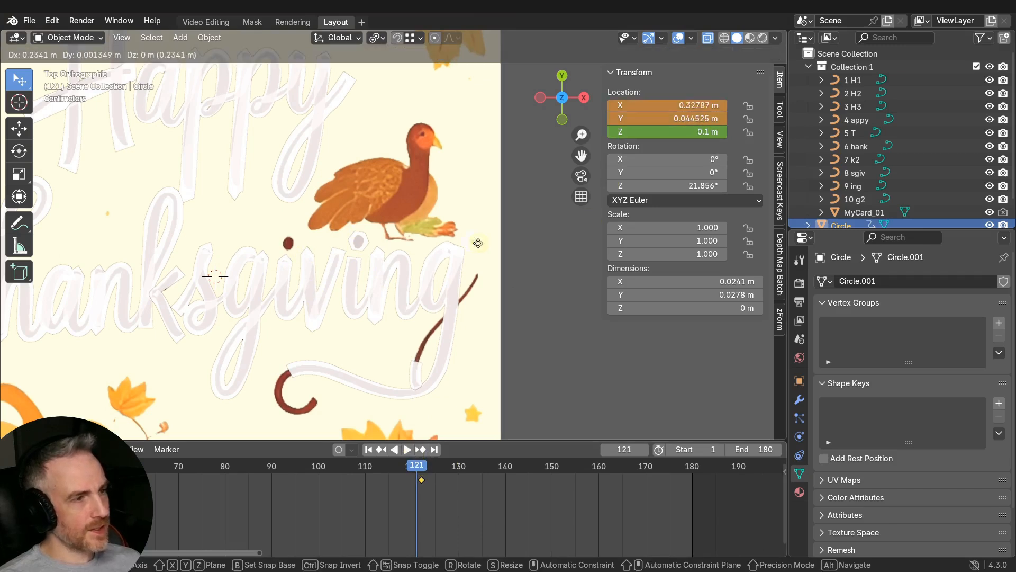
{"action": "left_click", "coordinate": [548, 242]}
{"action": "key", "text": "i"}
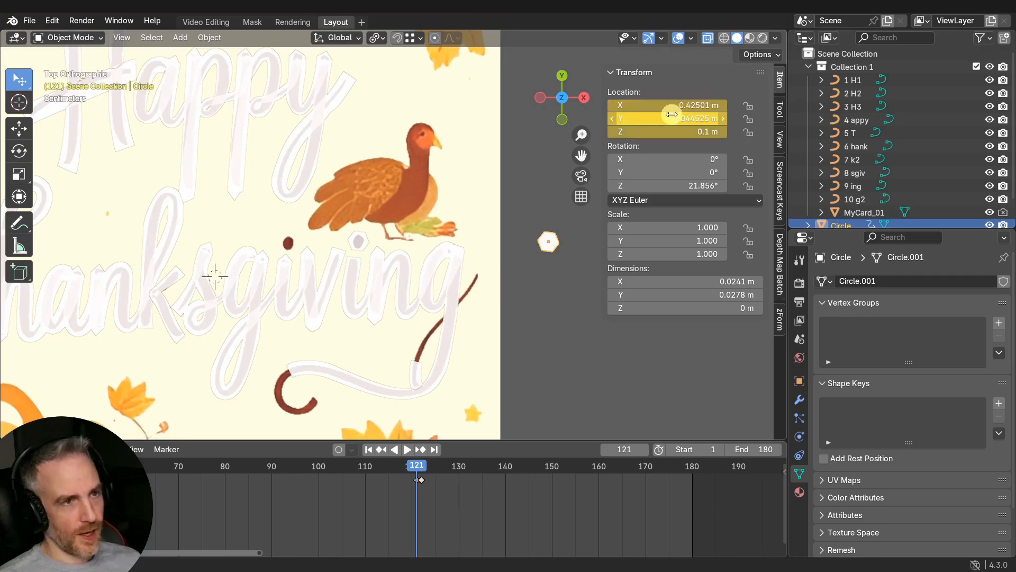
- Keyframe the second hexagon's location over its dot at frame 126 and off the card at about X 0.474 m at frame 125
{"action": "left_click_drag", "start_coordinate": [392, 470], "coordinate": [436, 466]}
{"action": "left_click", "coordinate": [364, 246]}
{"action": "key", "text": "i"}
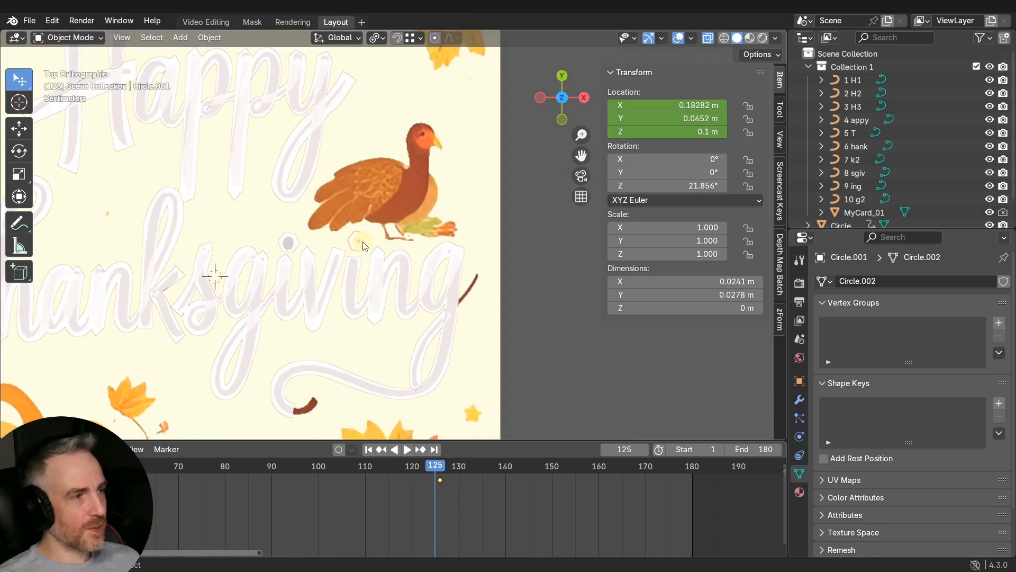
{"action": "key", "text": "g"}
{"action": "left_click", "coordinate": [590, 252]}
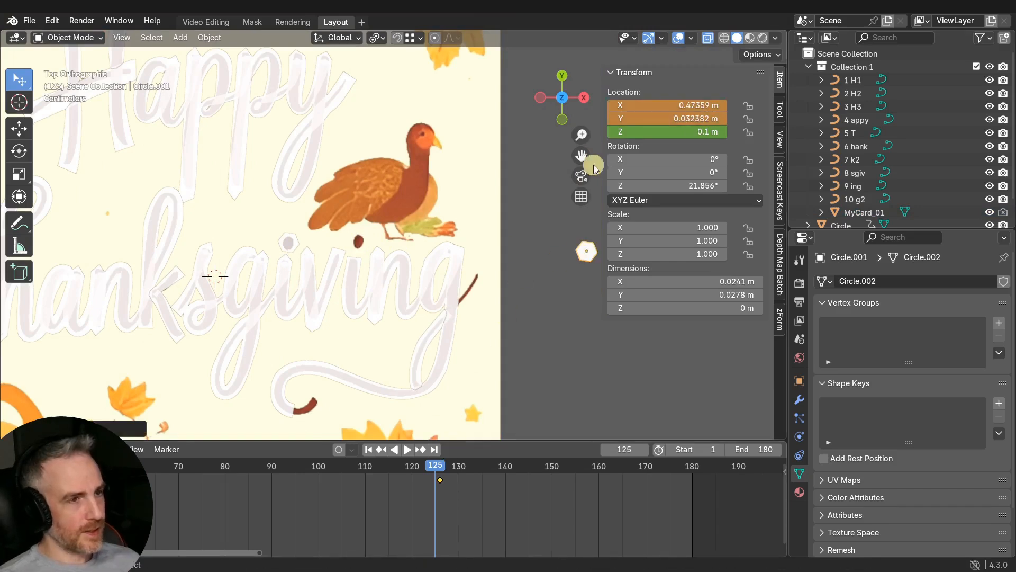
{"action": "key", "text": "i"}
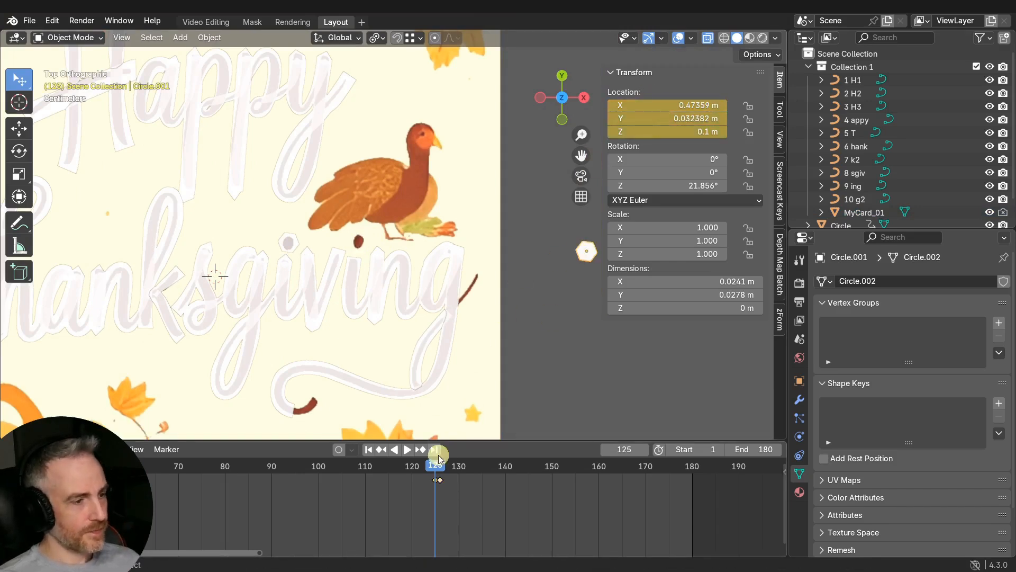
- Play back the animation from around frame 110 to check when the hexagons cover the i dots
{"action": "key", "text": "space"}
{"action": "mouse_move", "coordinate": [444, 467]}
{"action": "left_mouse_down"}
{"action": "mouse_move", "coordinate": [320, 467]}
{"action": "mouse_move", "coordinate": [494, 467]}
{"action": "mouse_move", "coordinate": [355, 478]}
{"action": "left_mouse_up"}
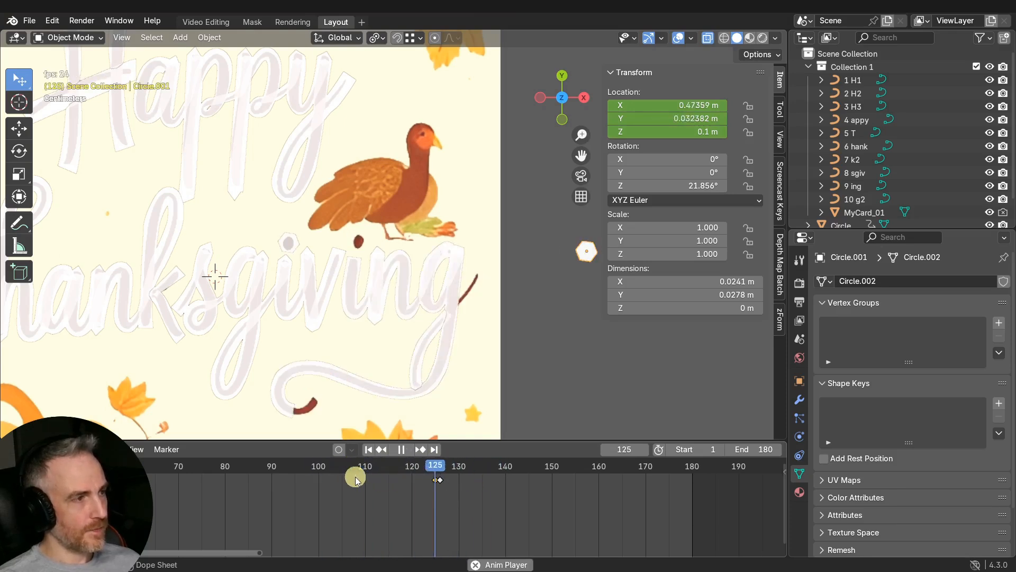
{"action": "key", "text": "space"}
{"action": "left_click", "coordinate": [379, 467]}
{"action": "key", "text": "space"}
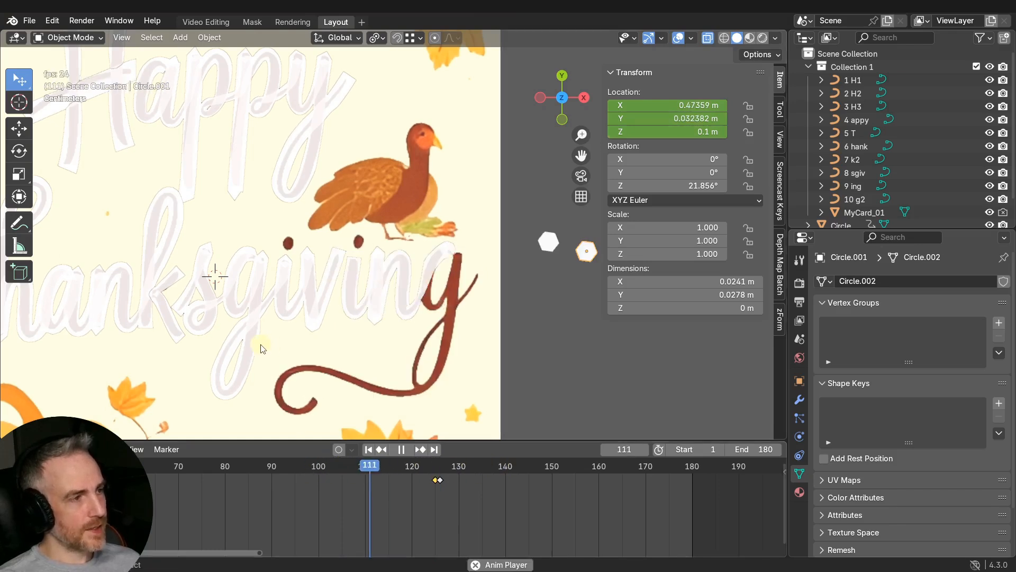
{"action": "key", "text": "space"}
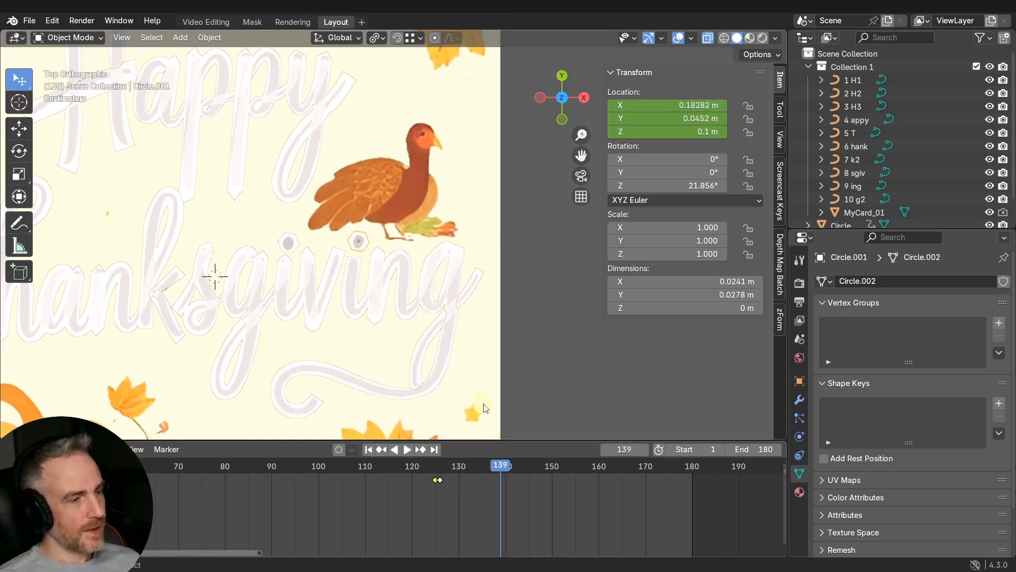
{"action": "mouse_move", "coordinate": [499, 465]}
{"action": "left_mouse_down"}
{"action": "mouse_move", "coordinate": [391, 462]}
{"action": "mouse_move", "coordinate": [353, 472]}
{"action": "left_mouse_up"}
{"action": "key", "text": "space"}
{"action": "key", "text": "space"}
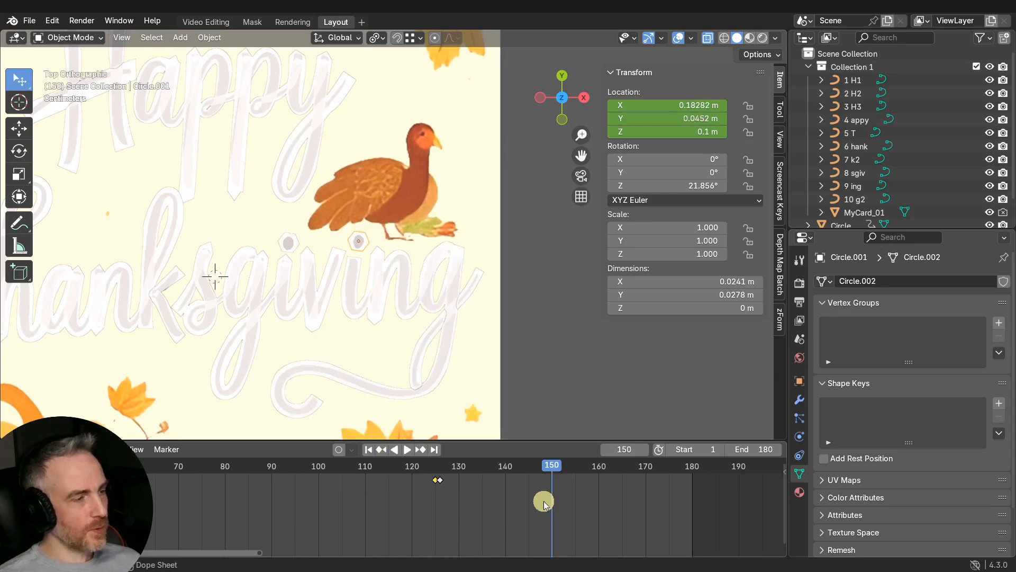
- View the whole card and play the animation from frame 1 to review the complete lettering reveal
{"action": "scroll", "coordinate": [386, 296], "scroll_direction": "down", "scroll_amount": 4}
{"action": "scroll", "coordinate": [386, 285], "scroll_direction": "up", "scroll_amount": 1}
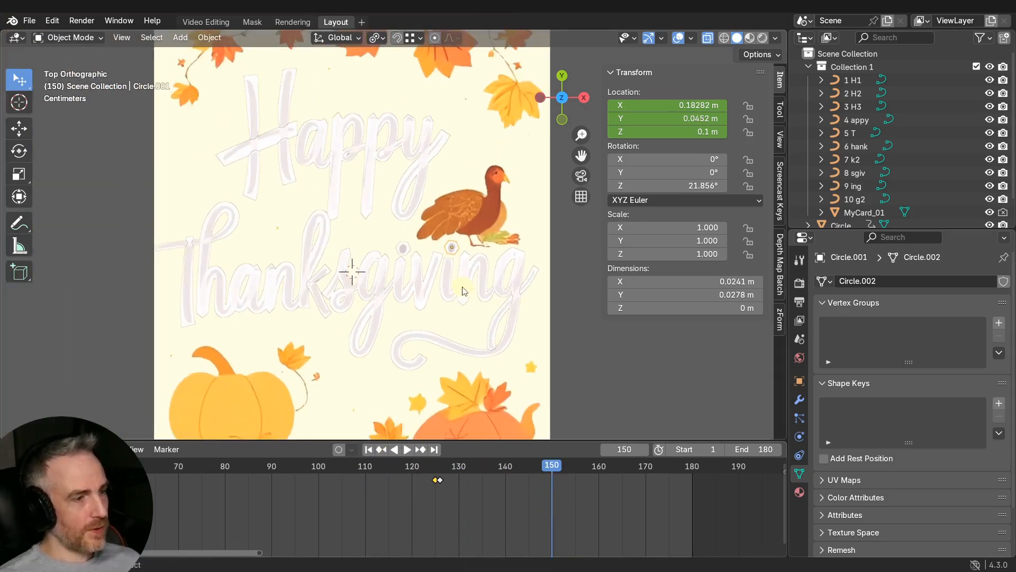
{"action": "scroll", "coordinate": [397, 505], "scroll_direction": "down", "scroll_amount": 4}
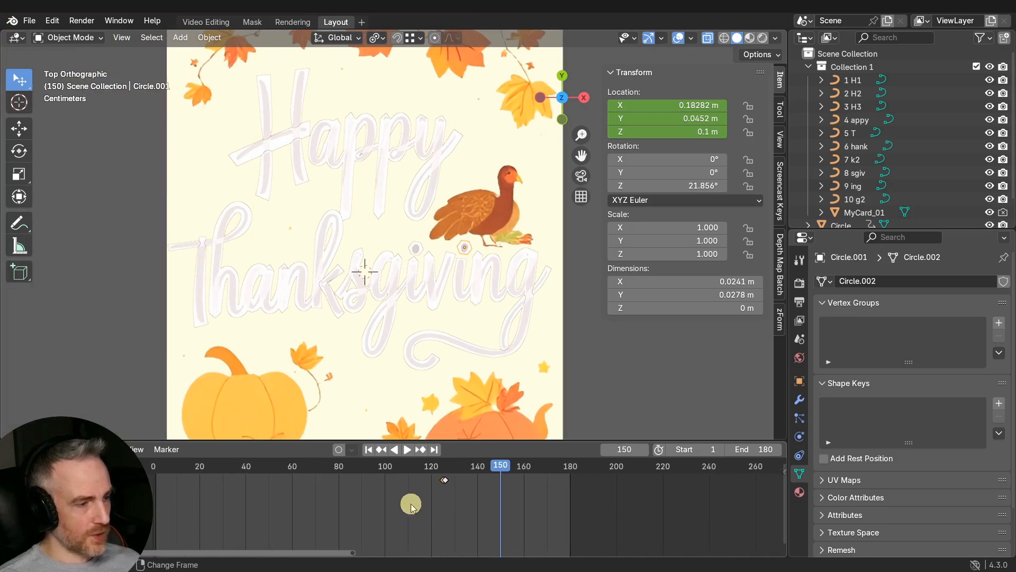
{"action": "key", "text": "n"}
{"action": "scroll", "coordinate": [503, 345], "scroll_direction": "up", "scroll_amount": 1}
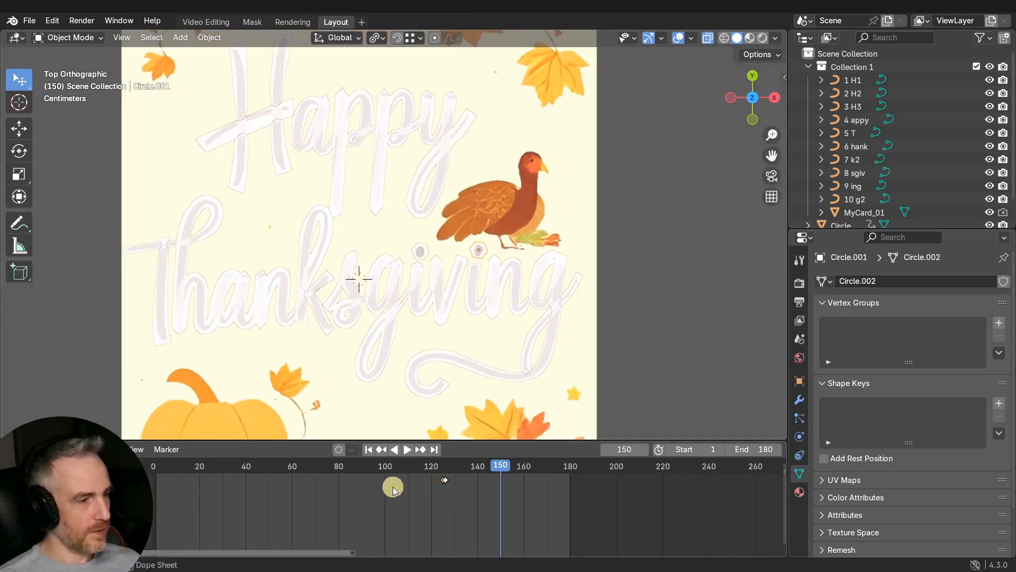
{"action": "left_click", "coordinate": [368, 449]}
{"action": "scroll", "coordinate": [449, 281], "scroll_direction": "down", "scroll_amount": 3}
{"action": "scroll", "coordinate": [450, 279], "scroll_direction": "up", "scroll_amount": 1}
{"action": "scroll", "coordinate": [451, 276], "scroll_direction": "down", "scroll_amount": 1}
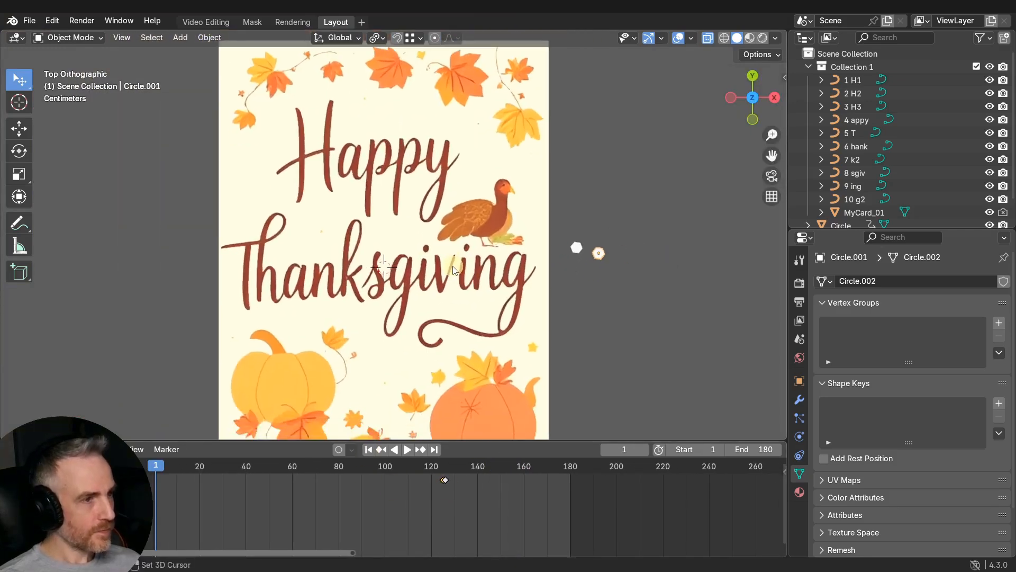
{"action": "key", "text": "space"}
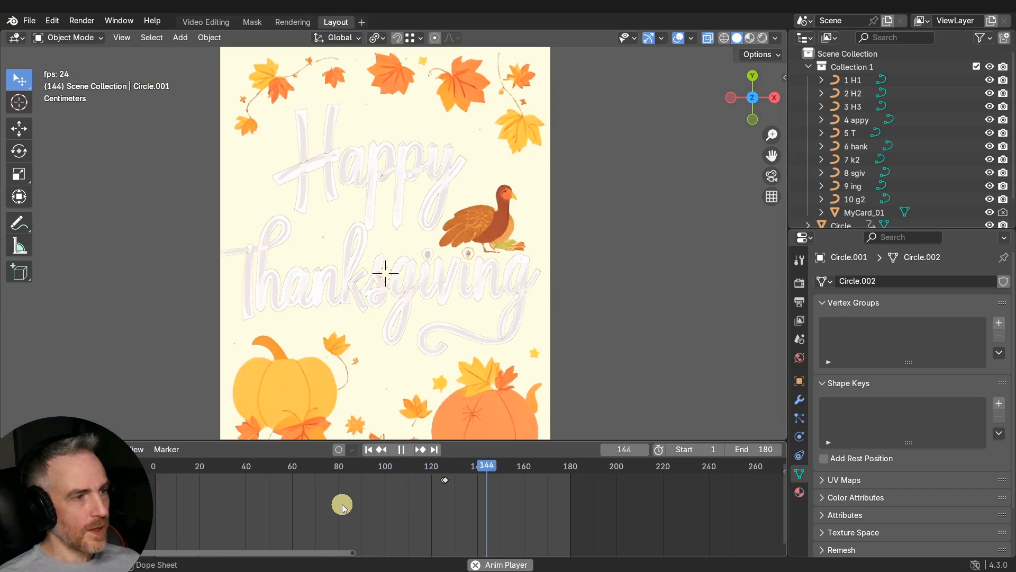
{"action": "key", "text": "space"}
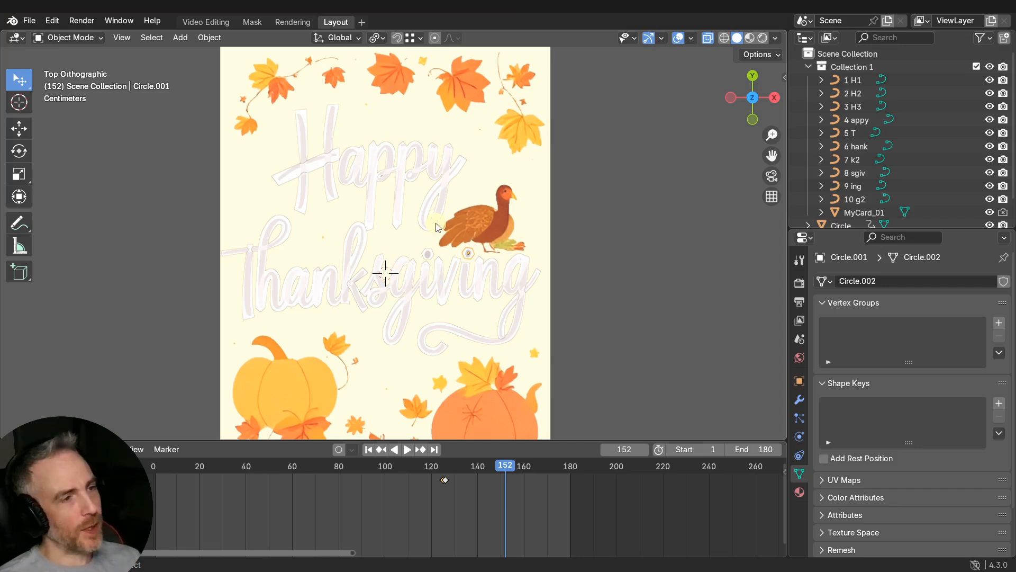
- Try lowering the MyCard_01 plane 0.1 m along Z beneath the lettering masks, and undo the move
{"action": "left_click", "coordinate": [526, 191]}
{"action": "middle_click_drag", "start_coordinate": [595, 262], "coordinate": [516, 184]}
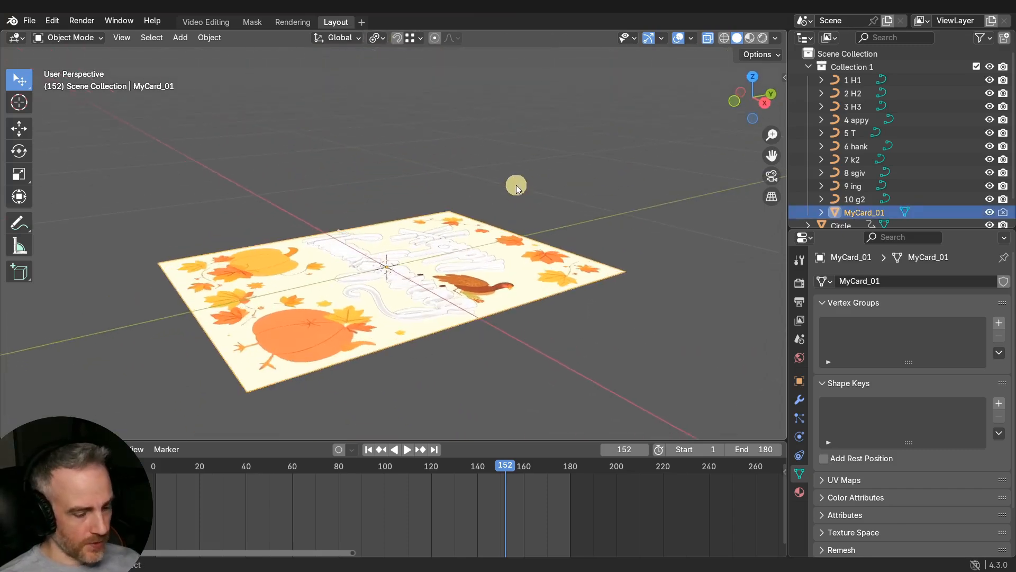
{"action": "key", "text": "g"}
{"action": "type", "text": "z"}
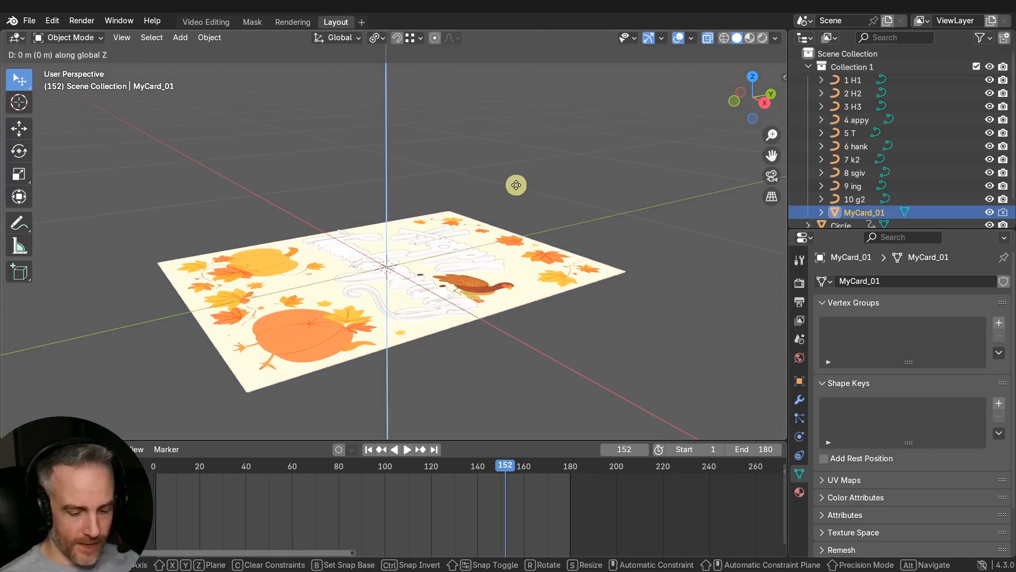
{"action": "type", "text": ".1"}
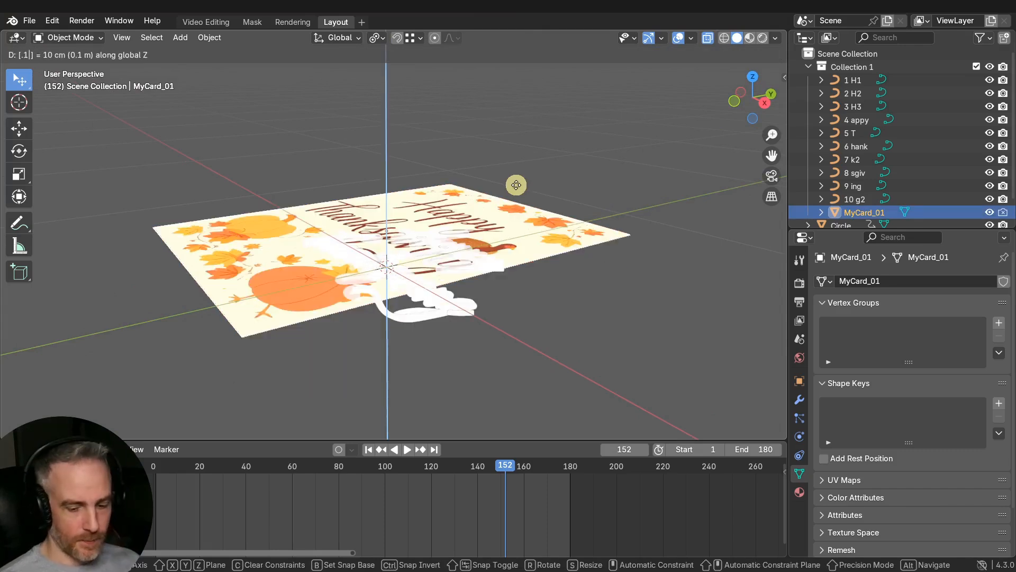
{"action": "key", "text": "minus"}
{"action": "key", "text": "Return"}
{"action": "middle_click_drag", "start_coordinate": [453, 195], "coordinate": [406, 179]}
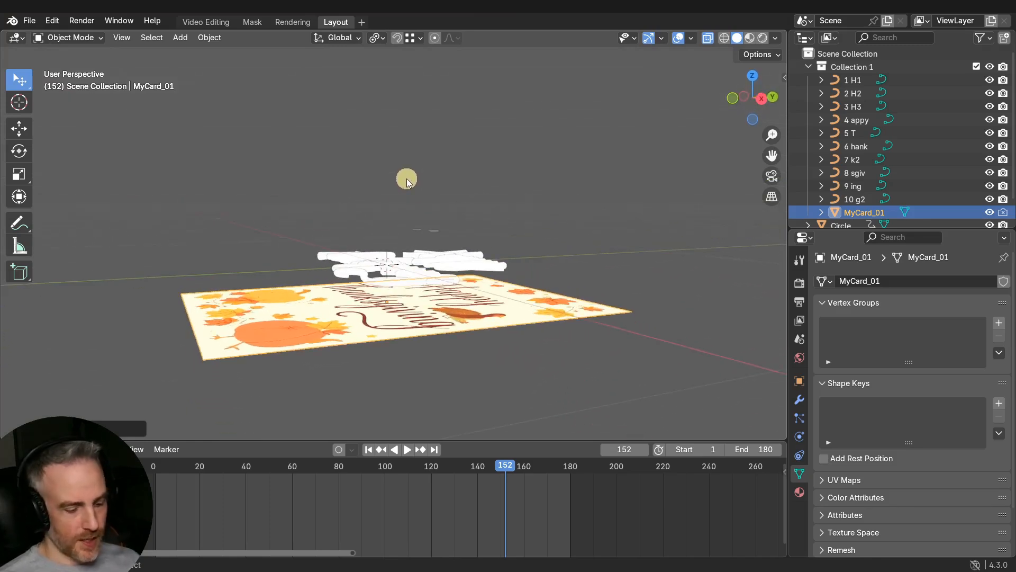
{"action": "key", "text": "ctrl+z"}
- Lower the MyCard_01 plane 0.01 m along Z, beneath the lettering masks
{"action": "key", "text": "g"}
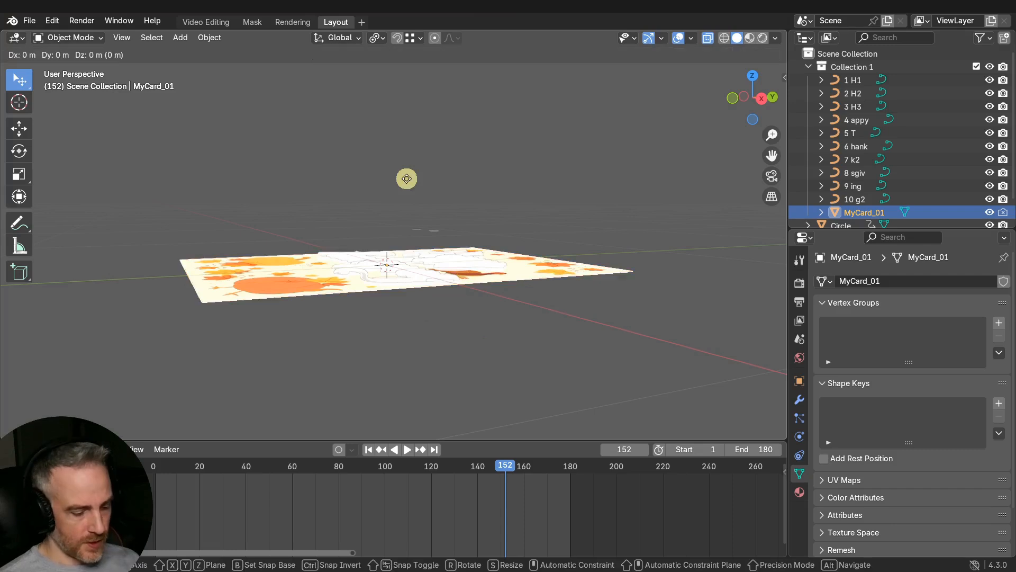
{"action": "key", "text": "z"}
{"action": "type", "text": "-.01"}
{"action": "key", "text": "Return"}
{"action": "middle_click_drag", "start_coordinate": [391, 211], "coordinate": [445, 293]}
- Duplicate the MyCard_01 plane in place and raise the copy 0.01 m along Z
{"action": "key", "text": "shift+d"}
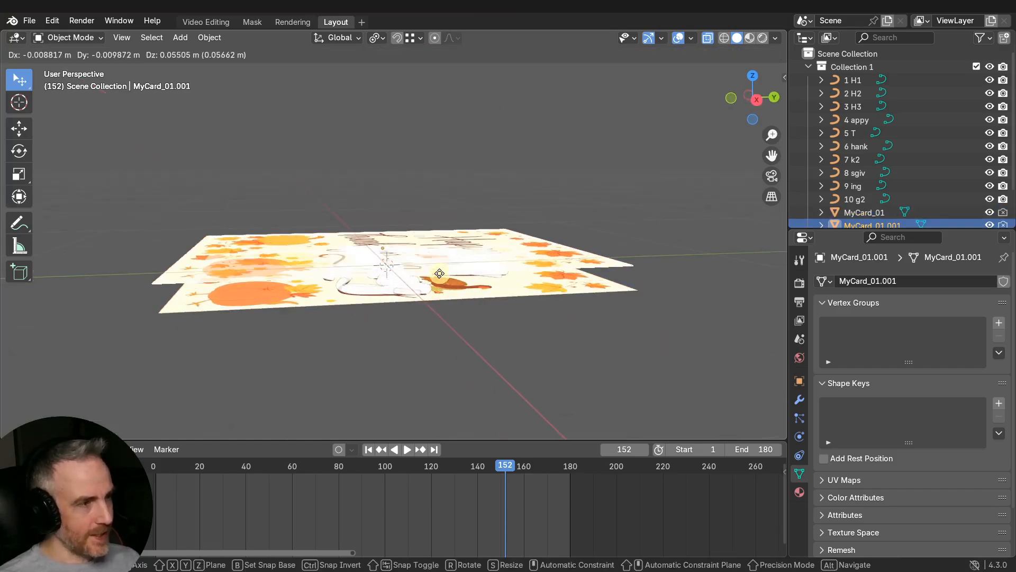
{"action": "right_click", "coordinate": [440, 273]}
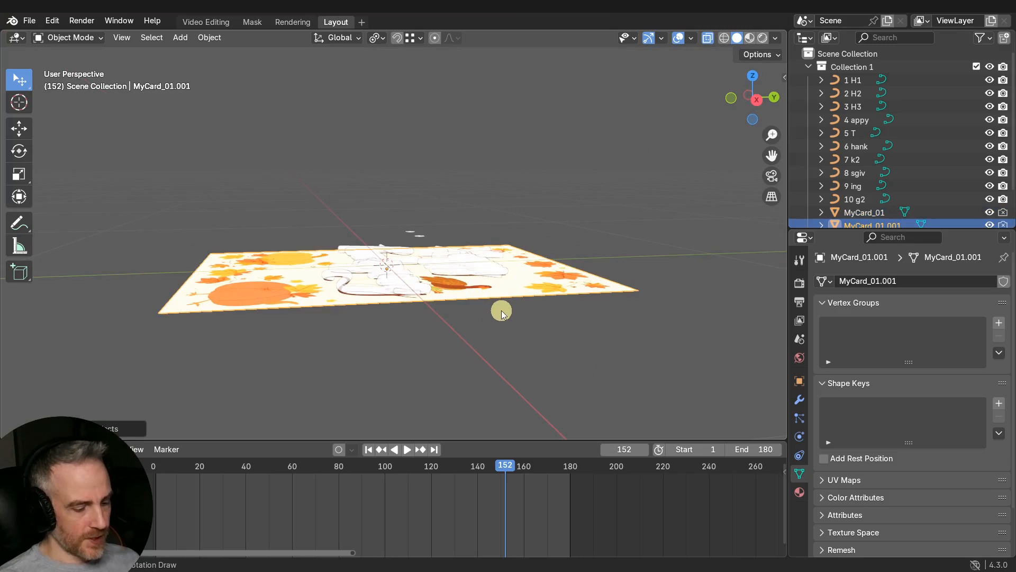
{"action": "type", "text": "gz.01"}
{"action": "key", "text": "Return"}
{"action": "middle_click_drag", "start_coordinate": [397, 272], "coordinate": [476, 312]}
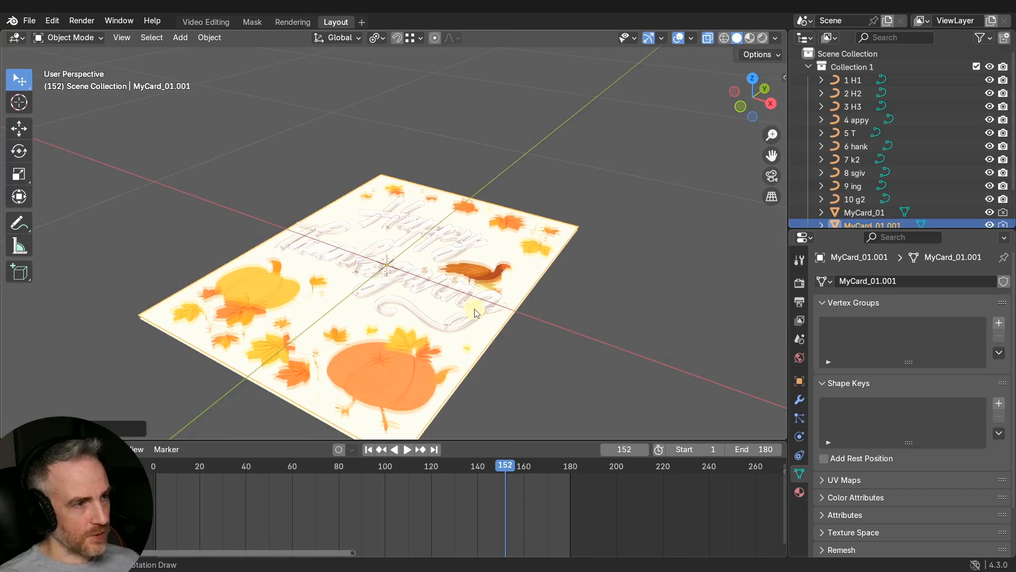
- Rename the duplicated card plane as Black
{"action": "scroll", "coordinate": [868, 190], "scroll_direction": "down", "scroll_amount": 3}
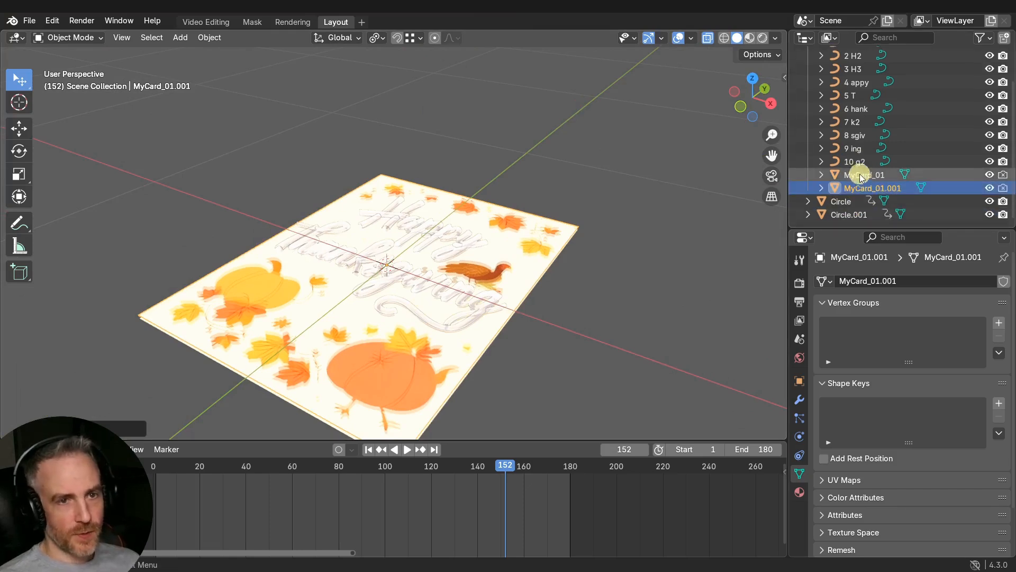
{"action": "double_click", "coordinate": [864, 188]}
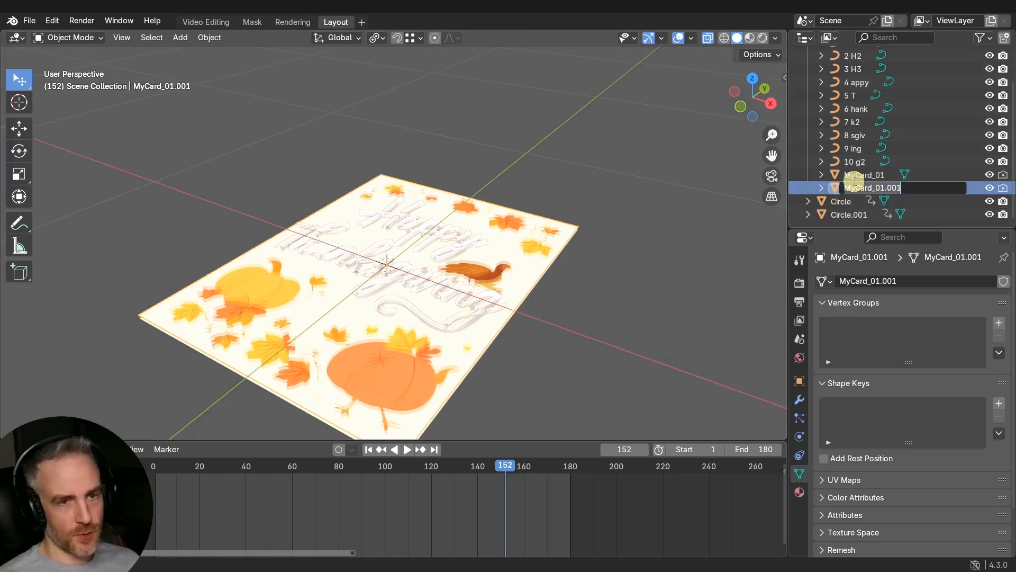
{"action": "type", "text": "Black"}
{"action": "key", "text": "Return"}
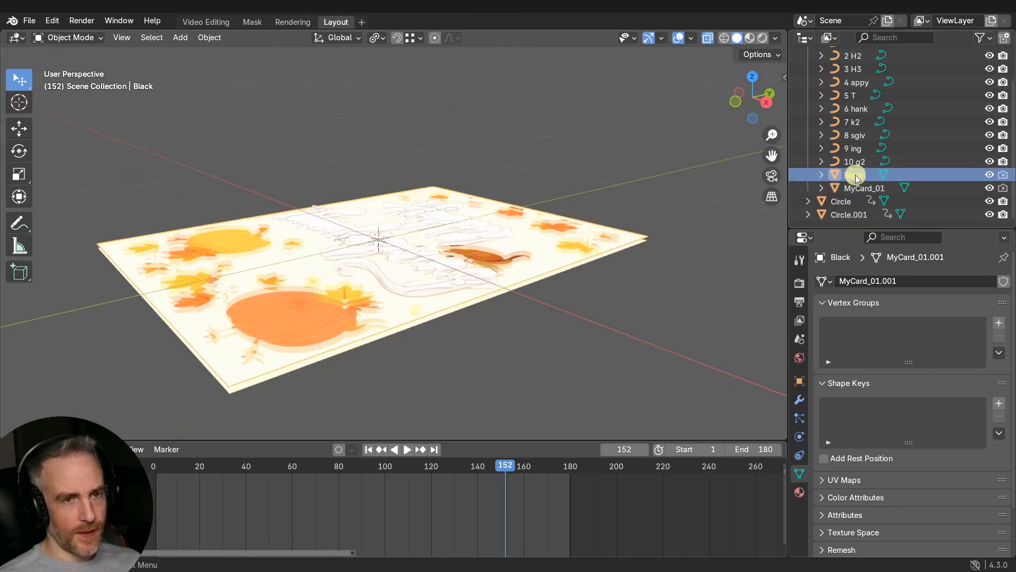
- Unlink the MyCard_01 material from the Black plane's material slot
{"action": "left_click", "coordinate": [800, 492]}
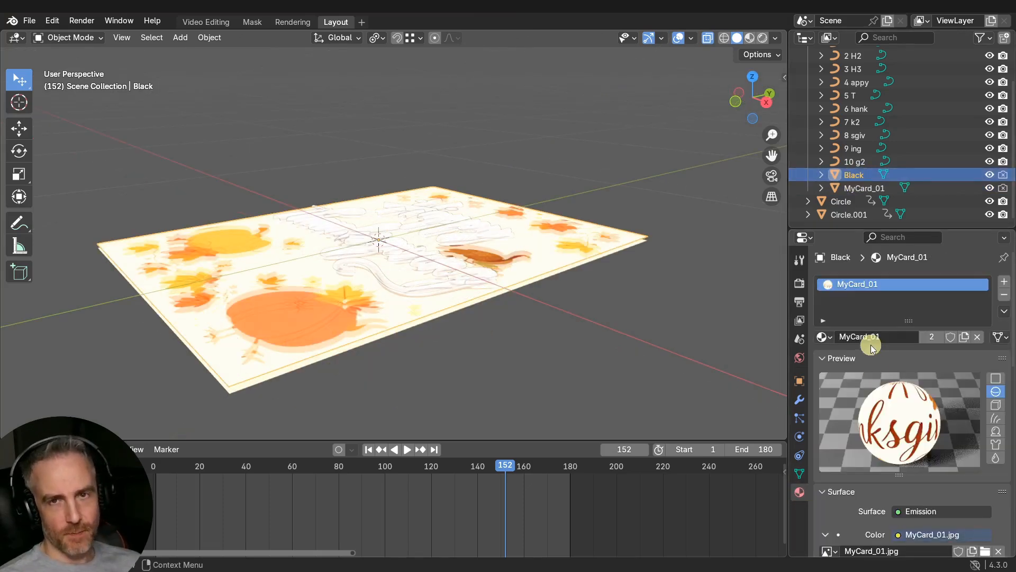
{"action": "left_click", "coordinate": [823, 339]}
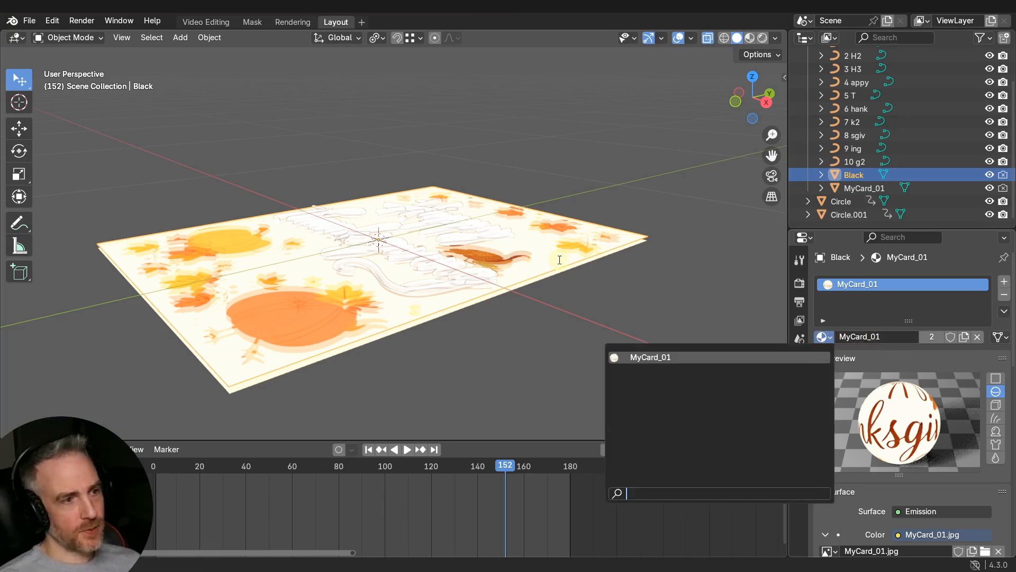
{"action": "left_click", "coordinate": [834, 348]}
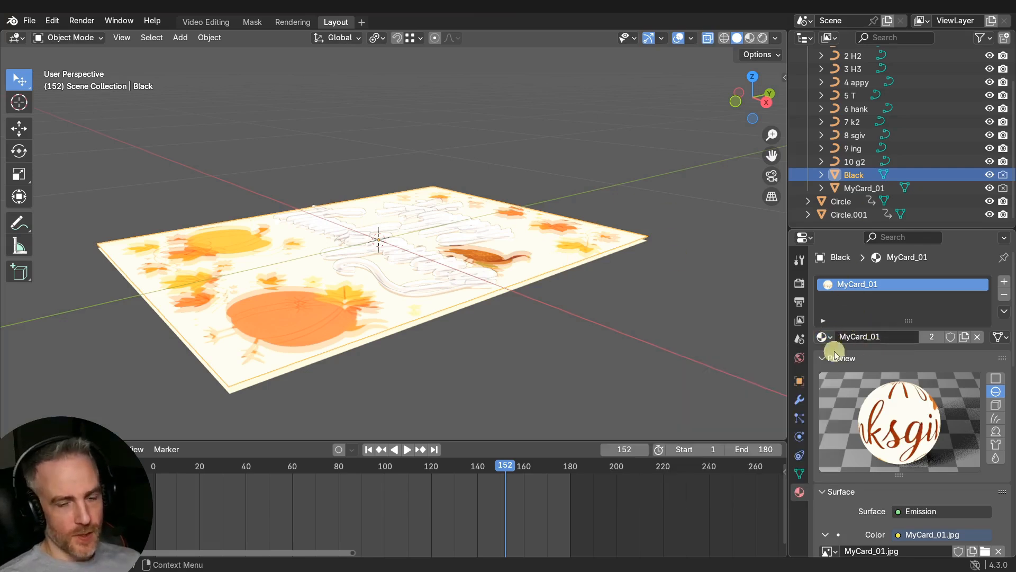
{"action": "left_click", "coordinate": [978, 337]}
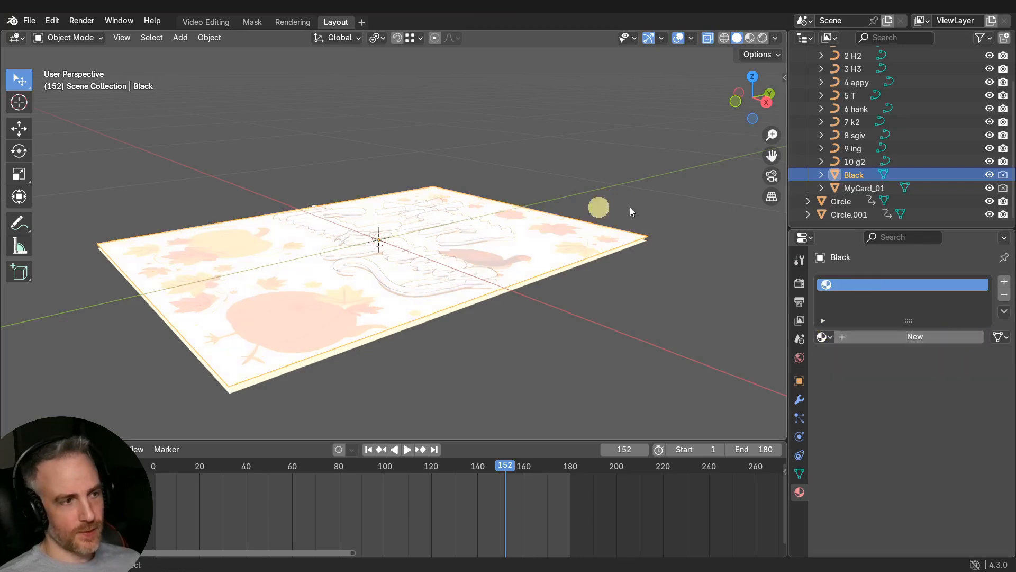
- Create a new material on the Black plane and name it Black
{"action": "left_click", "coordinate": [921, 338]}
{"action": "double_click", "coordinate": [893, 337]}
{"action": "type", "text": "Ba"}
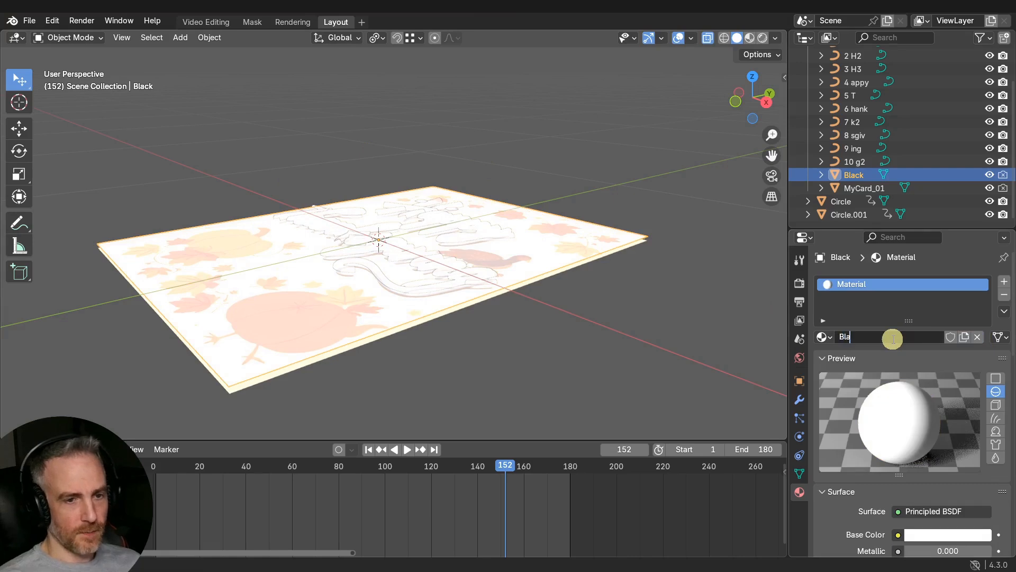
{"action": "key", "text": "Return"}
- Change the surface shader of the Black plane's new material to Emission
{"action": "scroll", "coordinate": [896, 529], "scroll_direction": "down", "scroll_amount": 5}
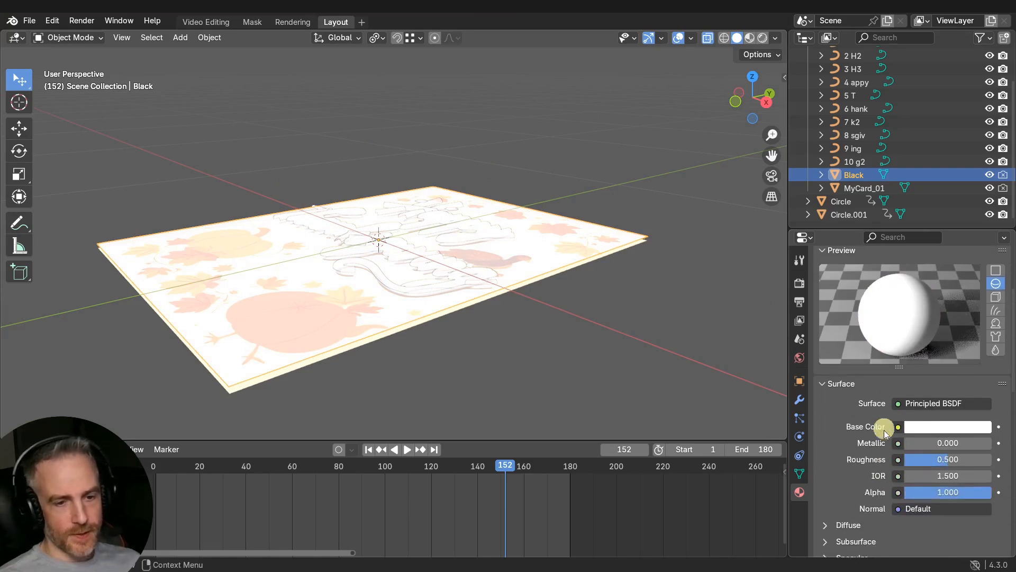
{"action": "left_click", "coordinate": [904, 403]}
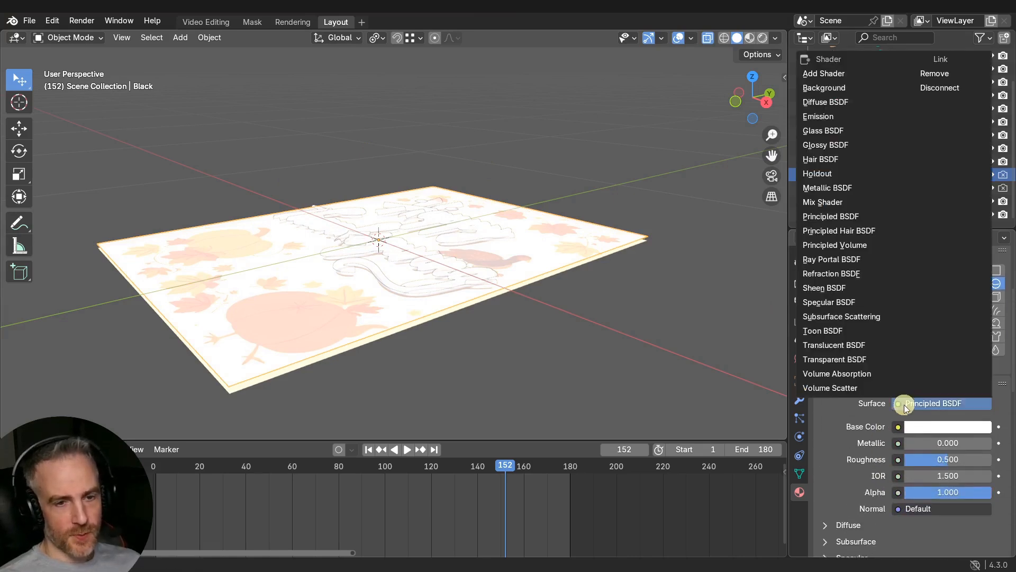
{"action": "left_click", "coordinate": [827, 119]}
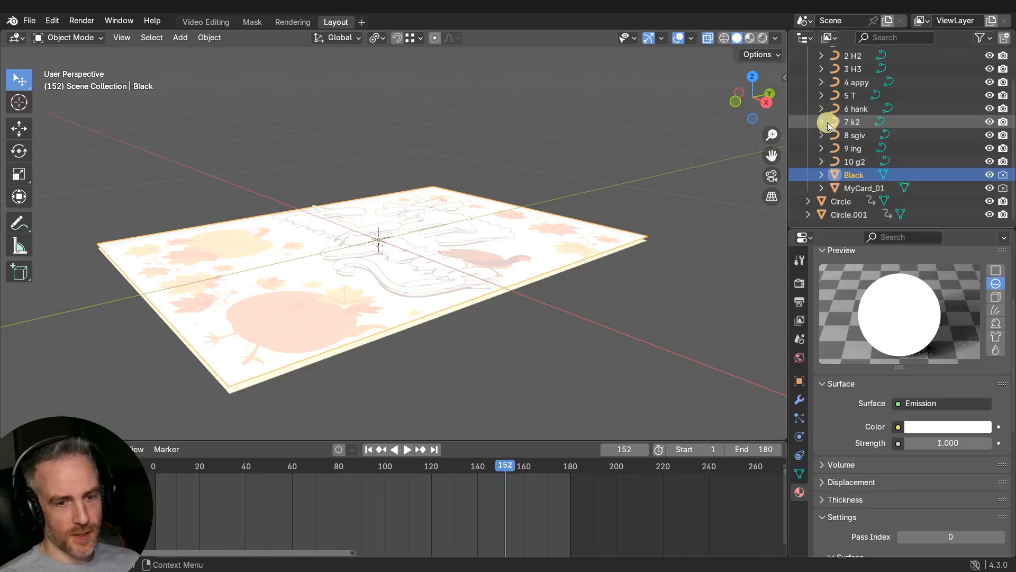
- Set the Black material's emission color to pure black (#000000FF) and save the project file
{"action": "left_click", "coordinate": [945, 427]}
{"action": "left_click_drag", "start_coordinate": [984, 231], "coordinate": [979, 348]}
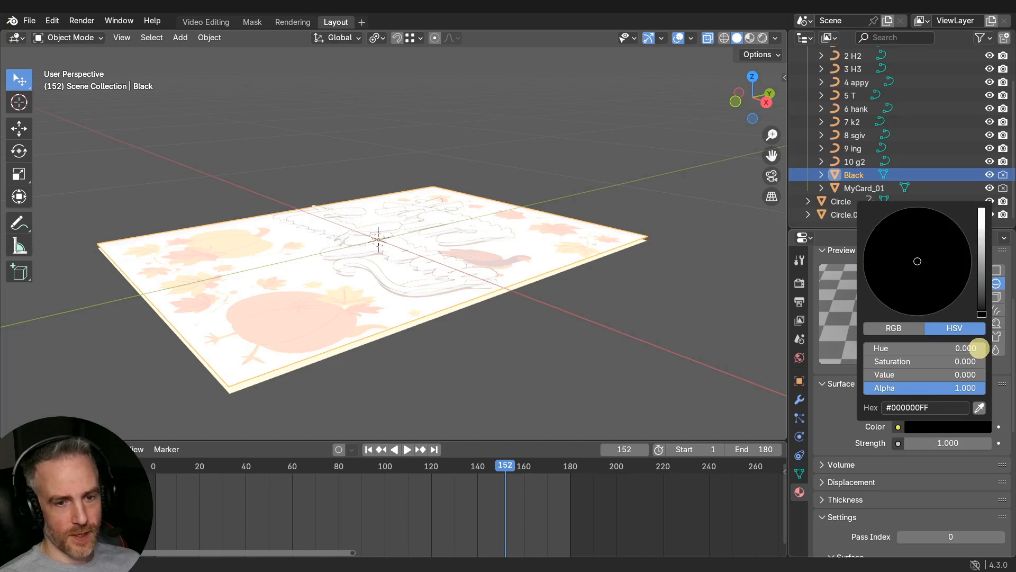
{"action": "middle_click_drag", "start_coordinate": [690, 357], "coordinate": [564, 286]}
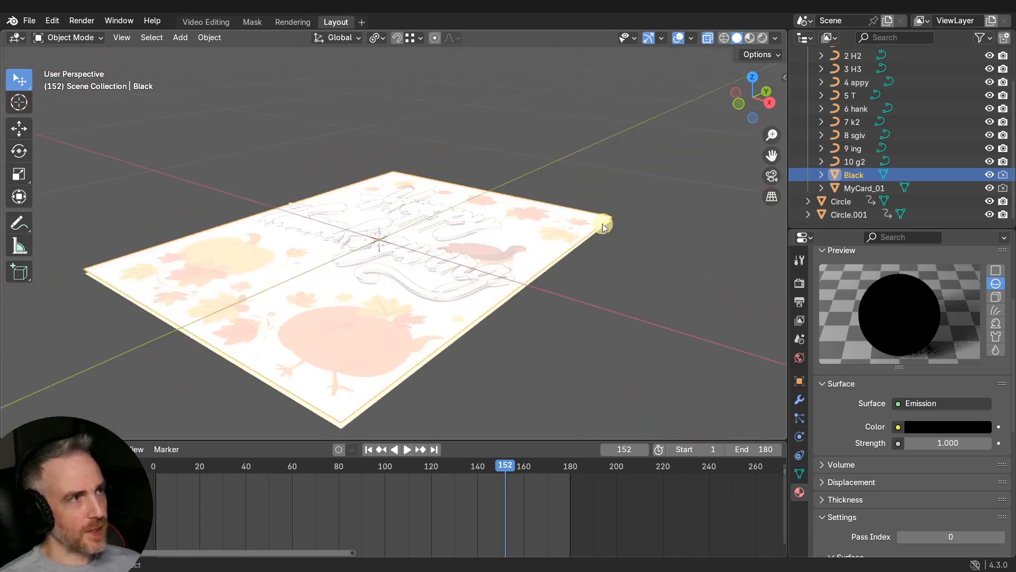
{"action": "middle_click_drag", "start_coordinate": [605, 224], "coordinate": [626, 221]}
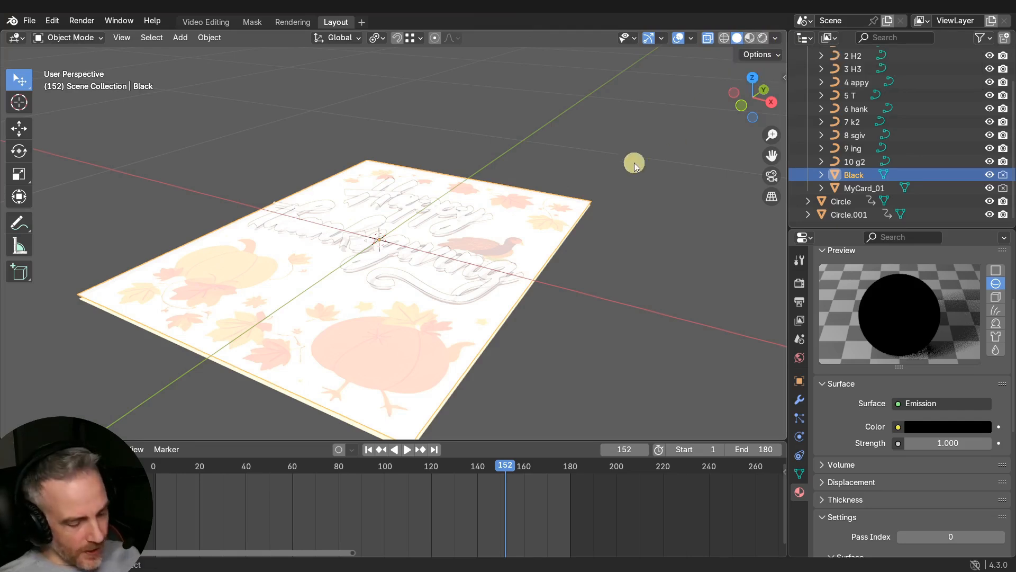
{"action": "key", "text": "ctrl+s"}
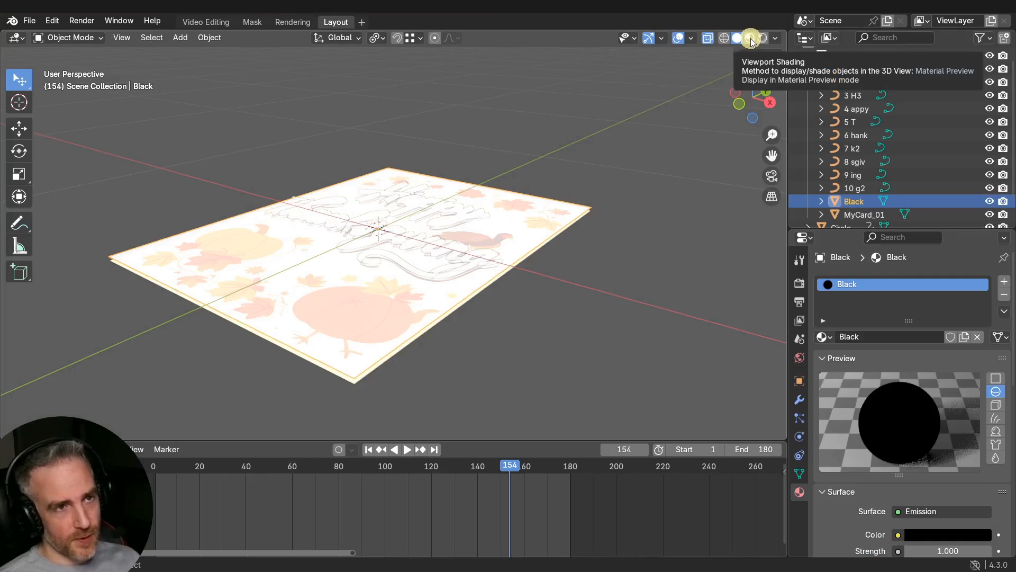
- Show the viewport in Material Preview shading and inspect the lettering strokes over the black plane
{"action": "left_click", "coordinate": [750, 38]}
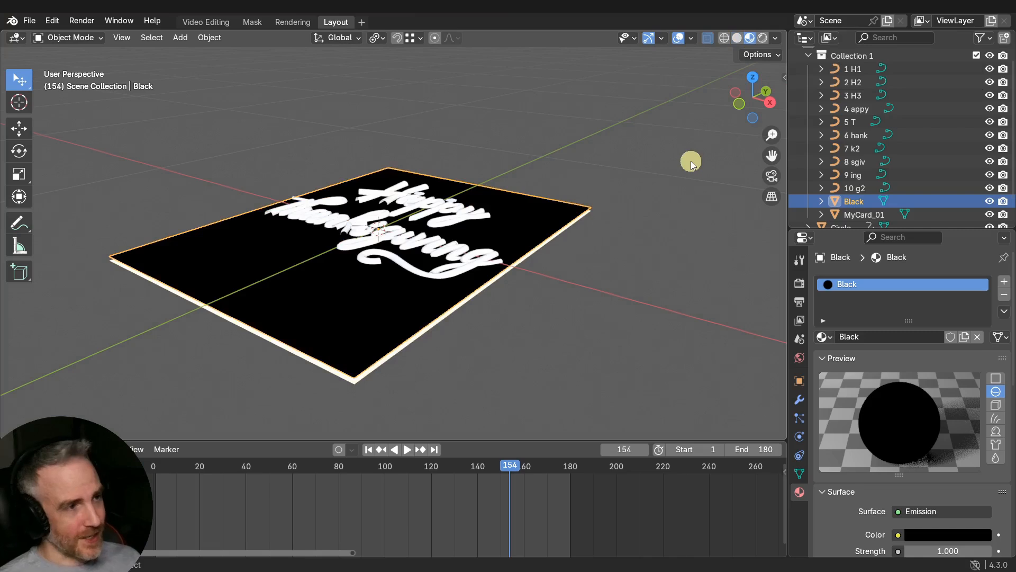
{"action": "middle_click_drag", "start_coordinate": [512, 259], "coordinate": [426, 266]}
{"action": "mouse_move", "coordinate": [418, 209]}
{"action": "middle_mouse_down"}
{"action": "mouse_move", "coordinate": [418, 258]}
{"action": "mouse_move", "coordinate": [418, 211]}
{"action": "middle_mouse_up"}
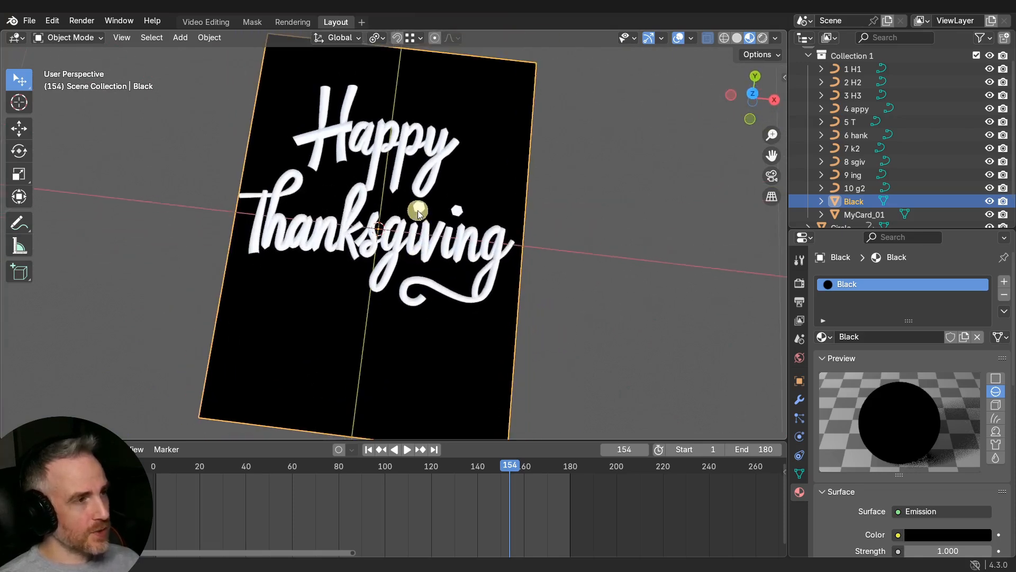
{"action": "left_click", "coordinate": [400, 161]}
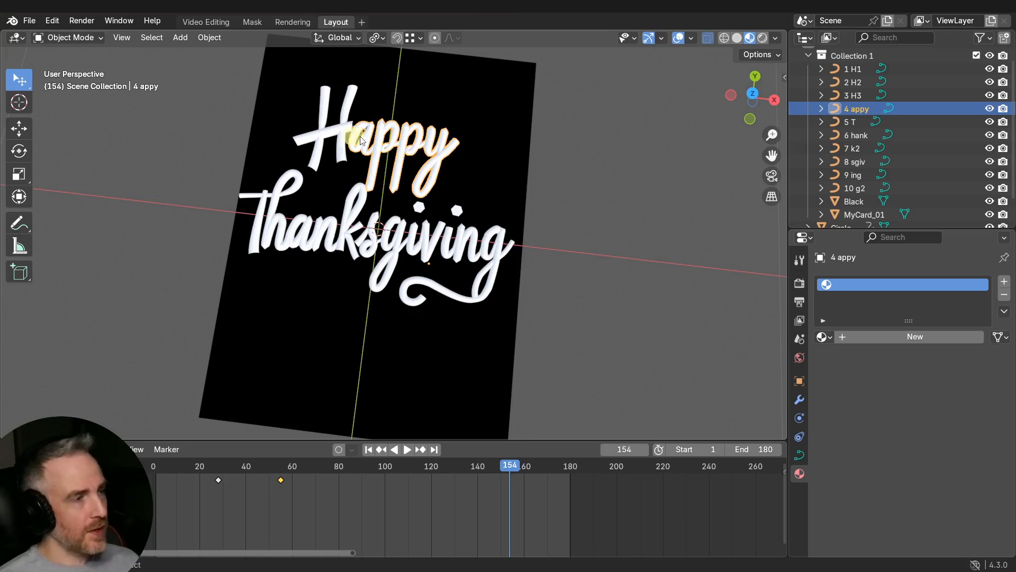
{"action": "left_click", "coordinate": [328, 136]}
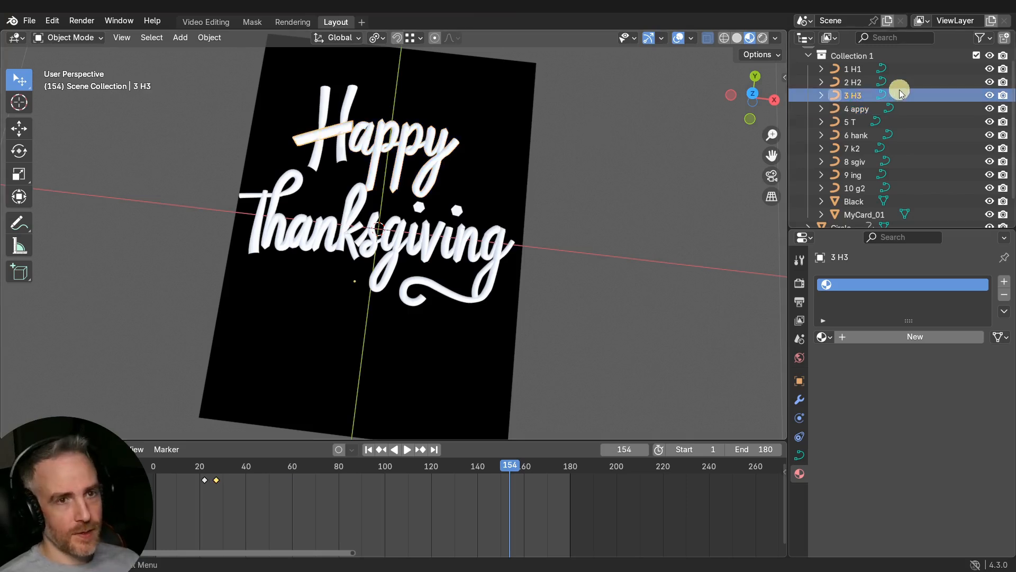
- Assign the Black material to the 1 H1 curve and make it a single-user copy
{"action": "left_click", "coordinate": [858, 69]}
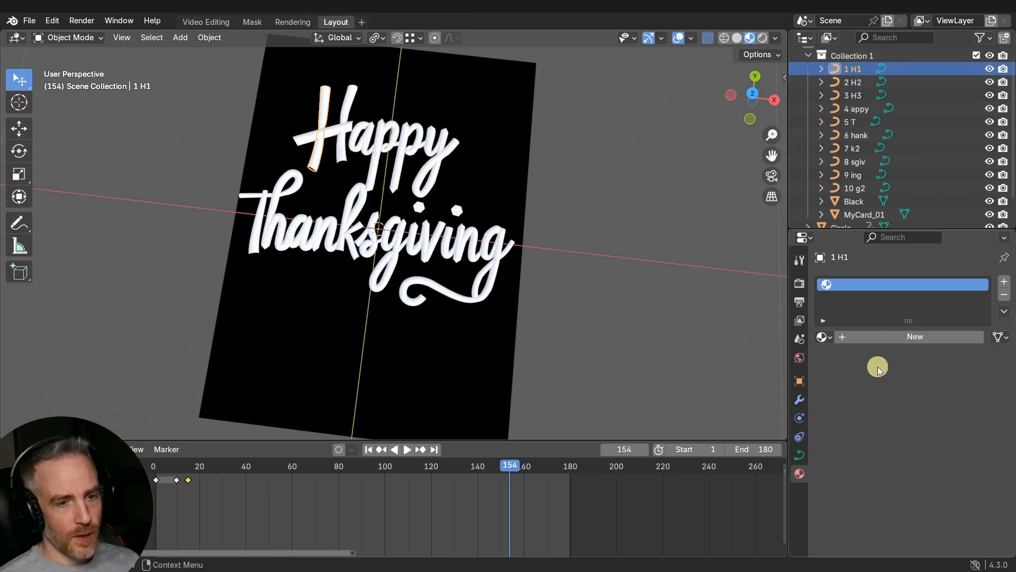
{"action": "left_click", "coordinate": [827, 336]}
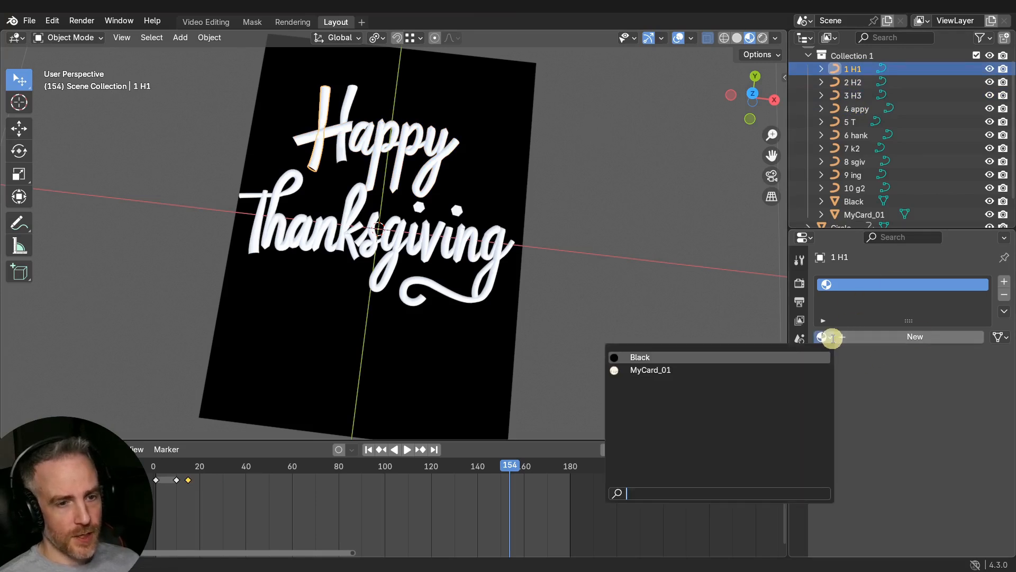
{"action": "left_click", "coordinate": [666, 358]}
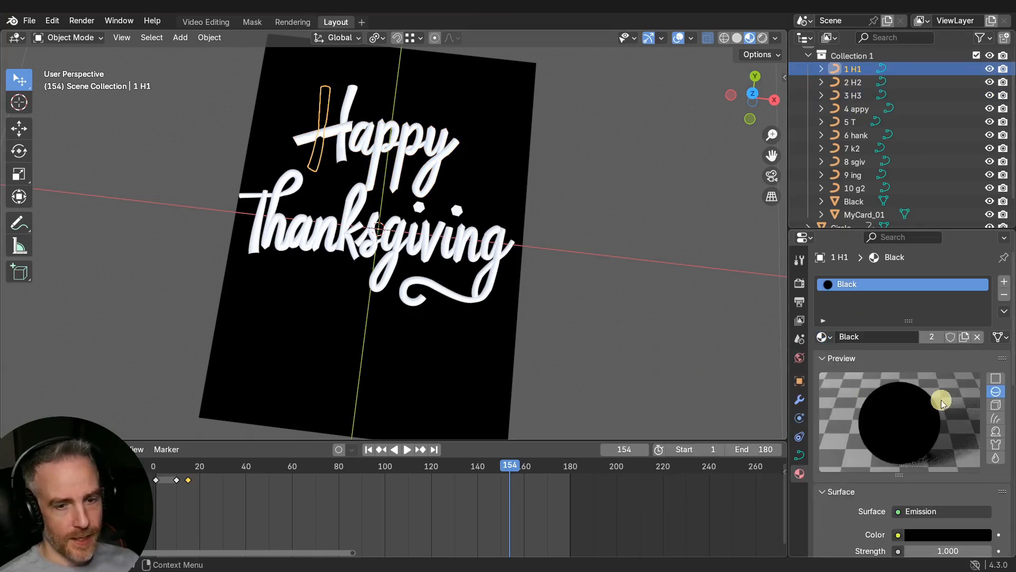
{"action": "left_click", "coordinate": [932, 337]}
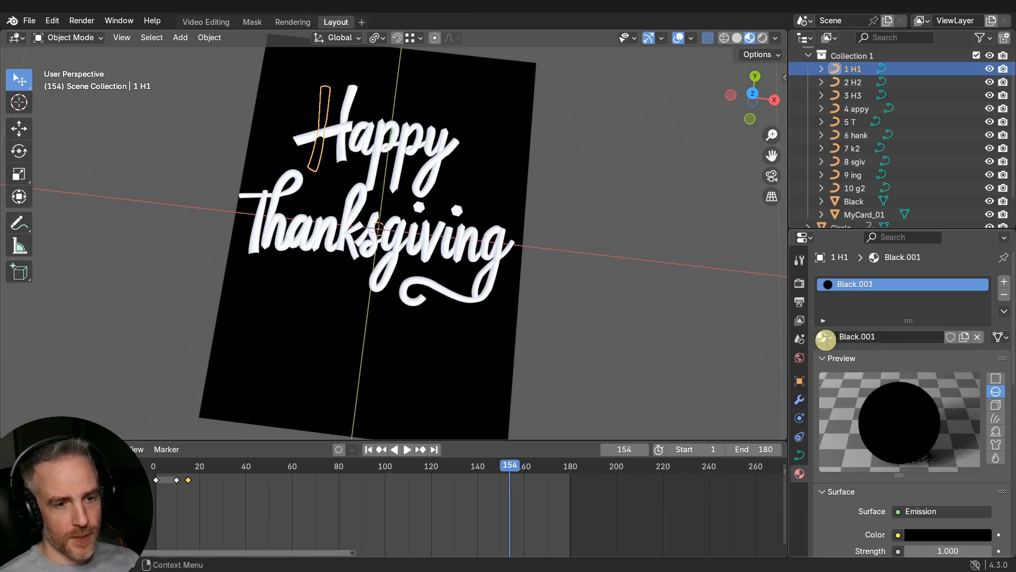
- Rename the copied material on 1 H1 as White and set its emission color to white
{"action": "left_click", "coordinate": [824, 337]}
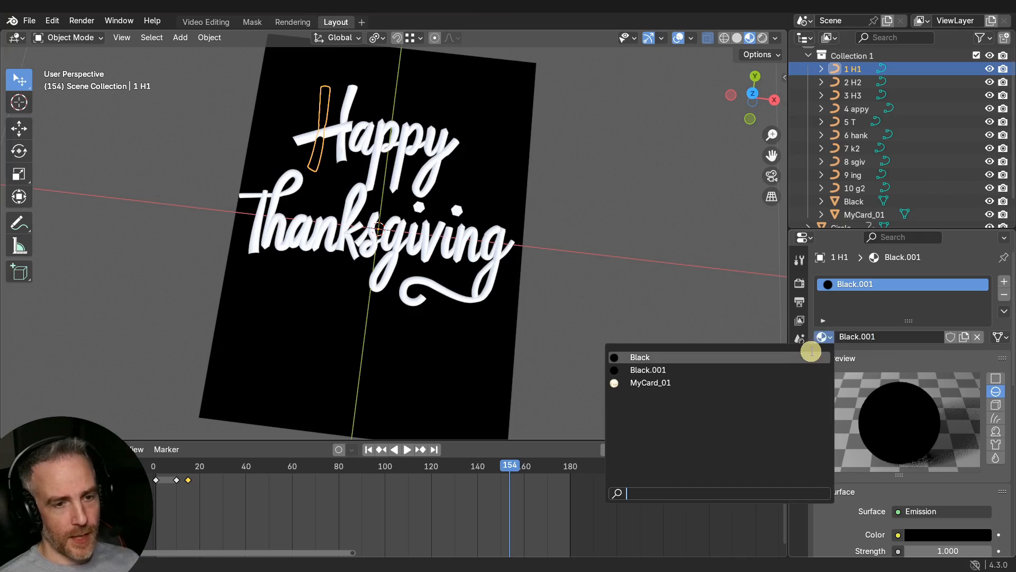
{"action": "left_click", "coordinate": [836, 335]}
{"action": "left_click", "coordinate": [879, 337]}
{"action": "type", "text": "Whi"}
{"action": "key", "text": "Return"}
{"action": "scroll", "coordinate": [894, 433], "scroll_direction": "down", "scroll_amount": 3}
{"action": "left_click", "coordinate": [926, 454]}
{"action": "scroll", "coordinate": [974, 175], "scroll_direction": "up", "scroll_amount": 20}
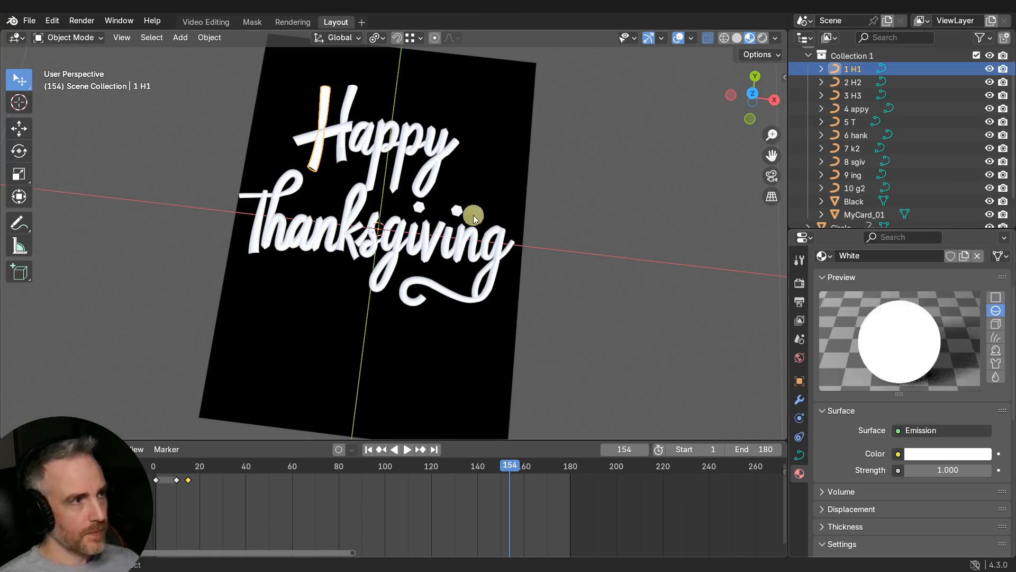
- View the lettering from the top and compare the 1 H1 stroke's shading with the other letter strokes
{"action": "key", "text": "KP_7"}
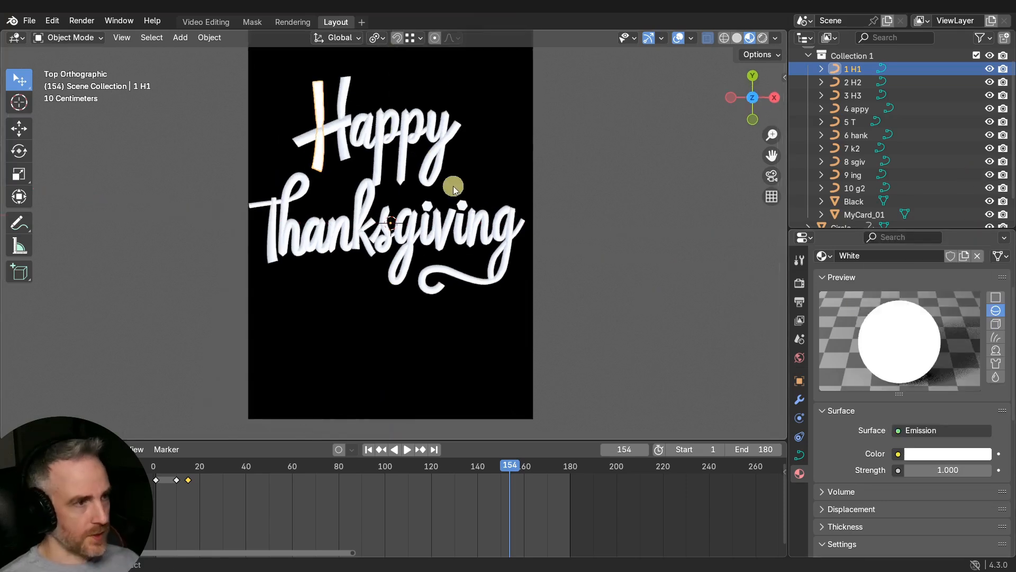
{"action": "middle_click_drag", "start_coordinate": [462, 188], "coordinate": [504, 236], "text": "shift"}
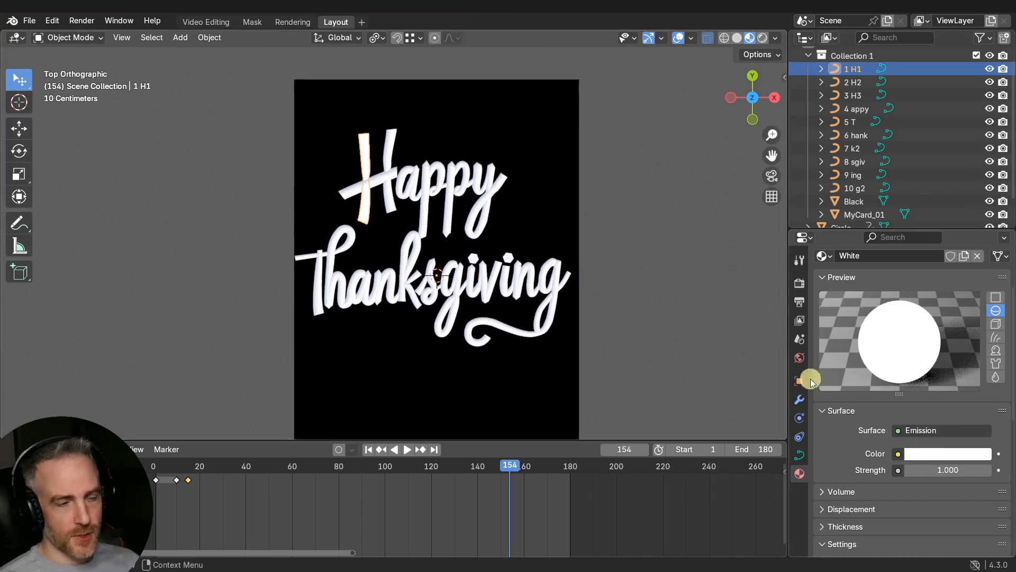
{"action": "scroll", "coordinate": [346, 131], "scroll_direction": "up", "scroll_amount": 2}
{"action": "middle_click_drag", "start_coordinate": [397, 104], "coordinate": [446, 155], "text": "shift"}
{"action": "left_click", "coordinate": [493, 202]}
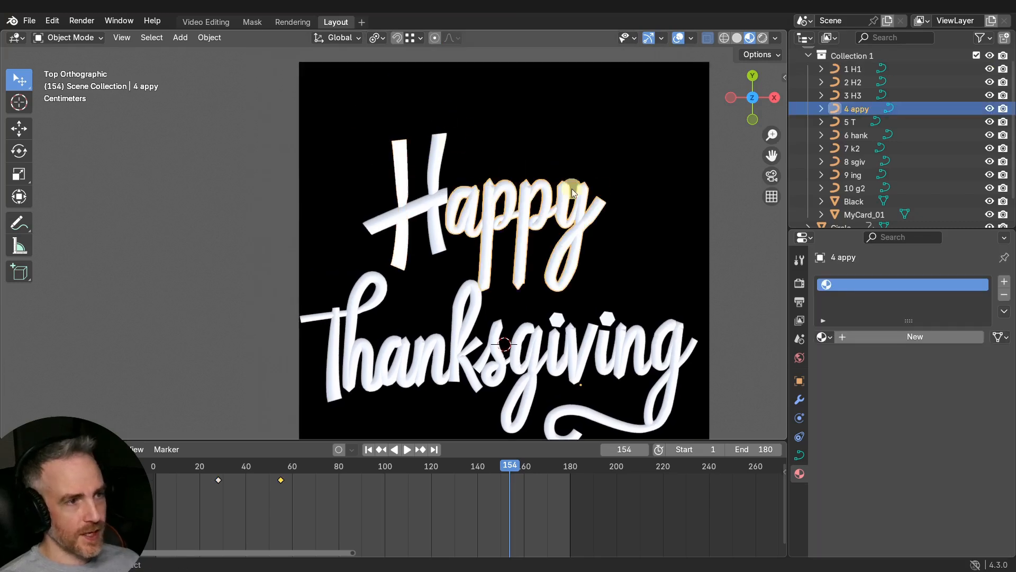
{"action": "scroll", "coordinate": [597, 215], "scroll_direction": "up", "scroll_amount": 1}
{"action": "scroll", "coordinate": [422, 180], "scroll_direction": "down", "scroll_amount": 1}
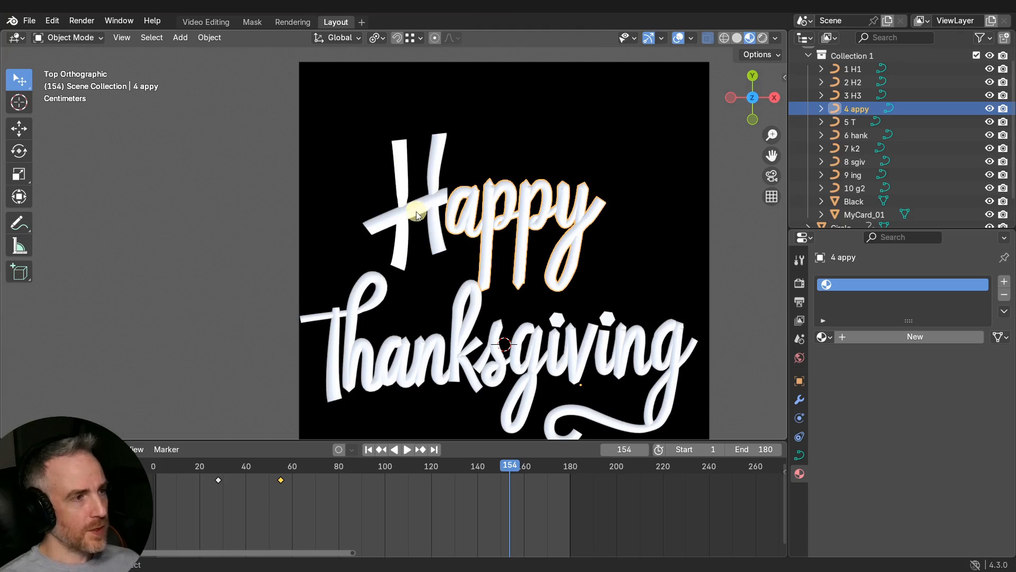
- Select all curves from 1 H1 to 10 g2 with 1 H1 active and link its White material to them
{"action": "left_click", "coordinate": [404, 181]}
{"action": "left_click", "coordinate": [425, 212]}
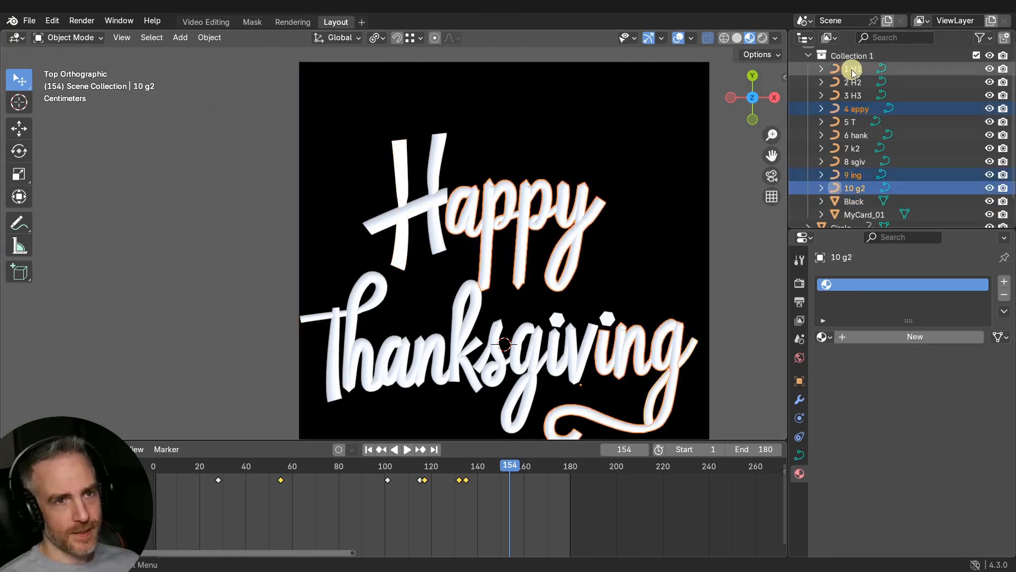
{"action": "left_click", "coordinate": [854, 70]}
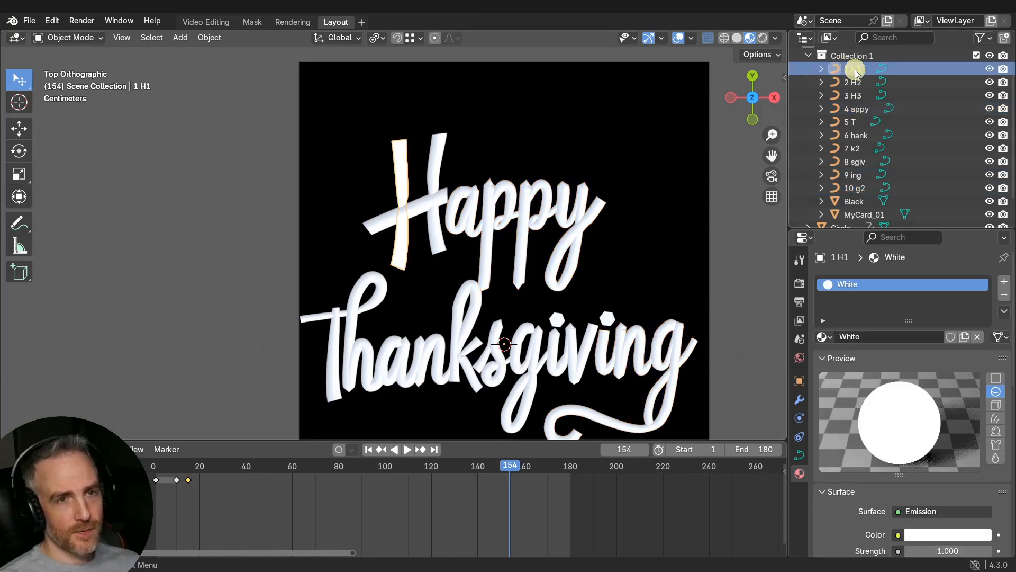
{"action": "left_click", "coordinate": [853, 189], "text": "shift"}
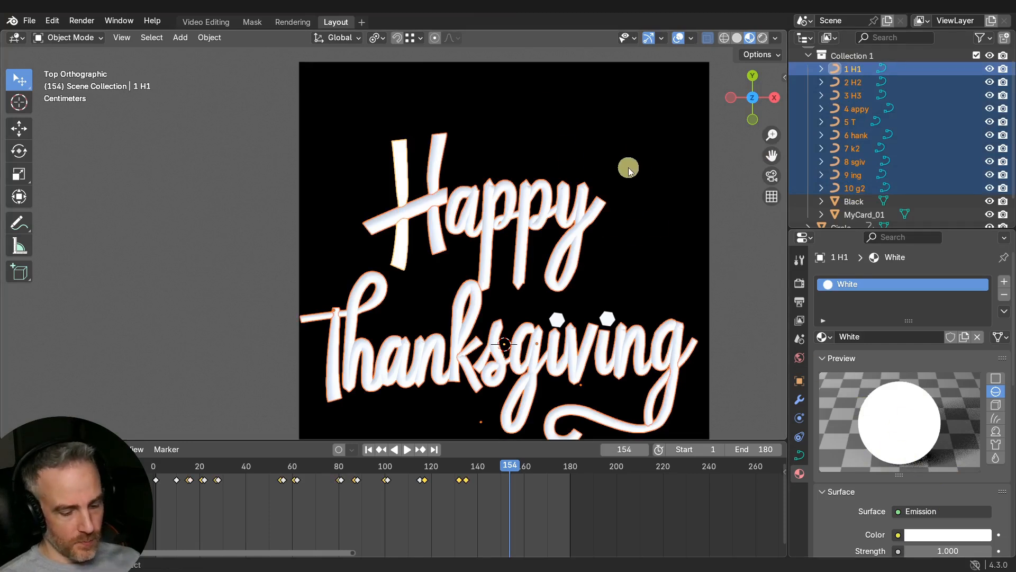
{"action": "key", "text": "ctrl+l"}
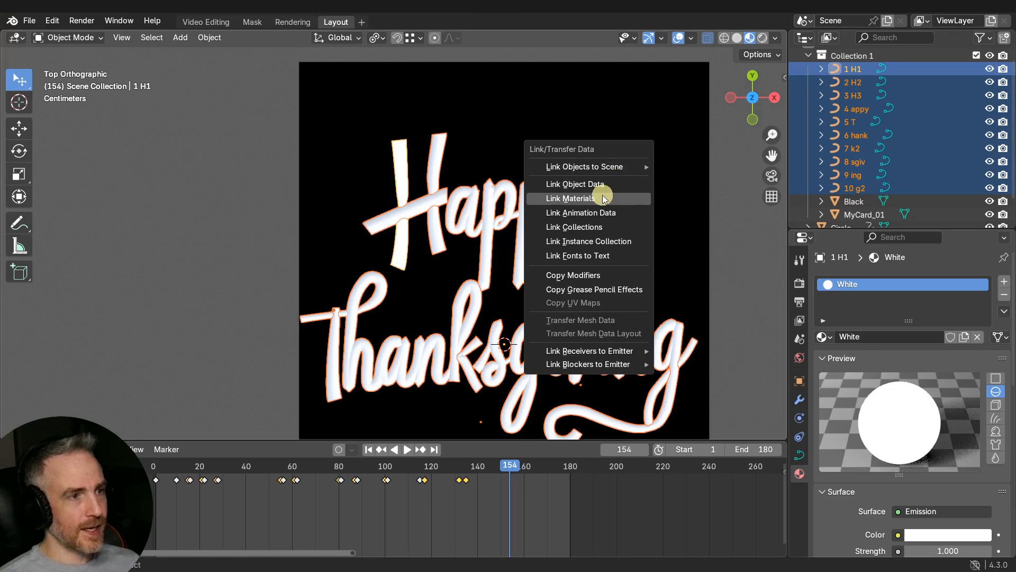
{"action": "left_click", "coordinate": [601, 197]}
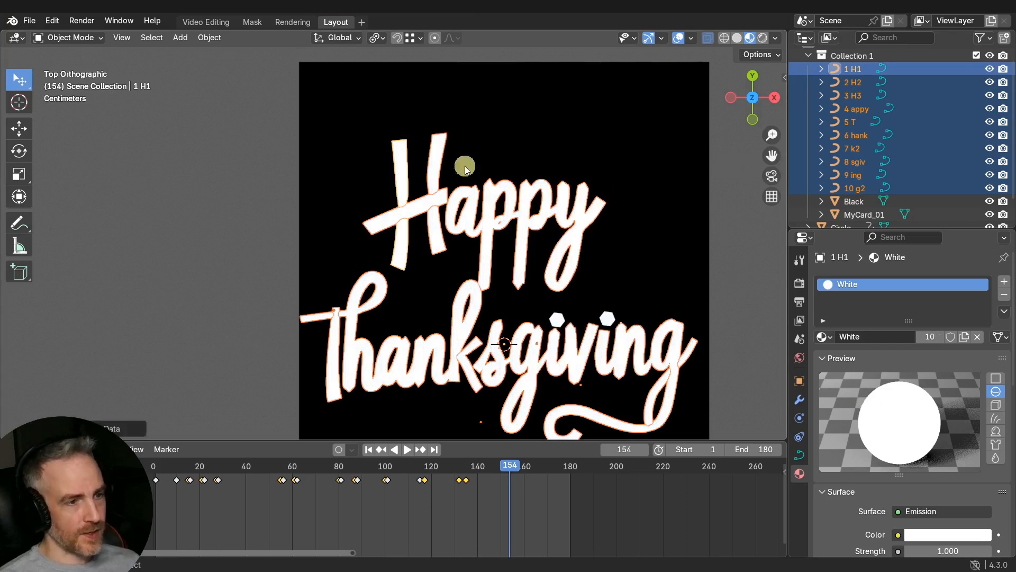
- Link the White material from the 3 H3 stroke to the two i-dot circles, then deselect everything
{"action": "left_click", "coordinate": [557, 319]}
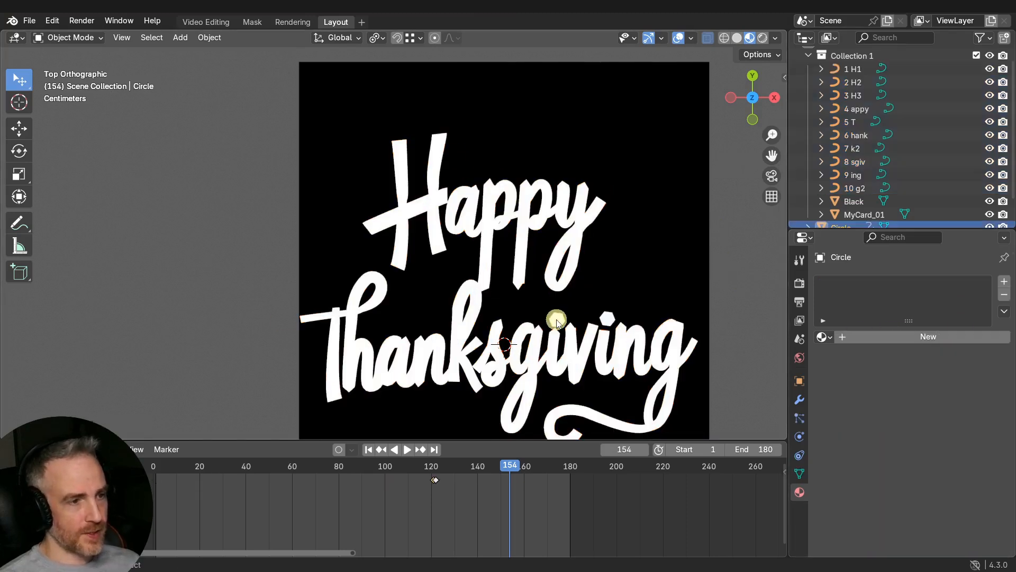
{"action": "left_click", "coordinate": [418, 213]}
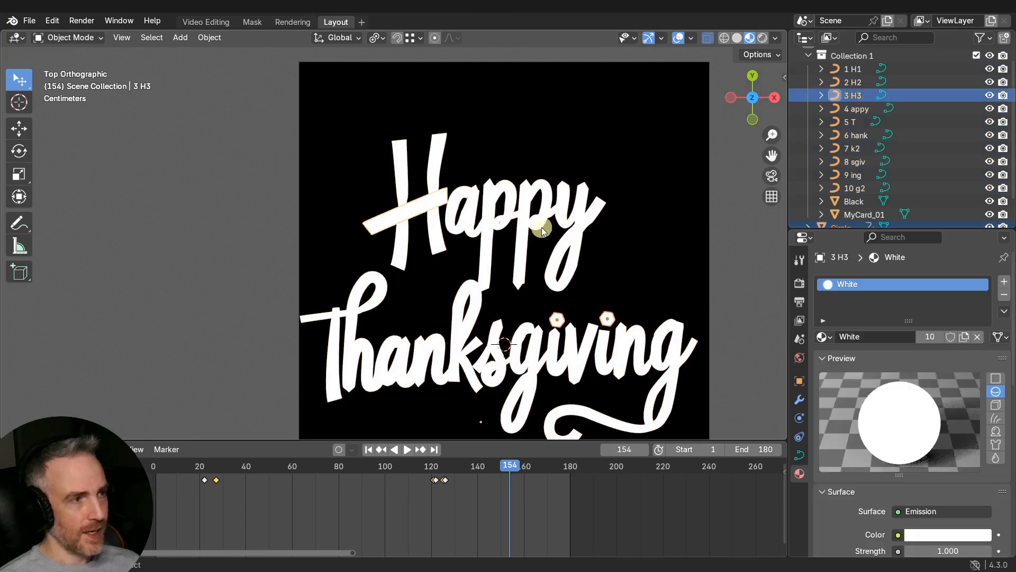
{"action": "key", "text": "ctrl+l"}
{"action": "left_click", "coordinate": [570, 259]}
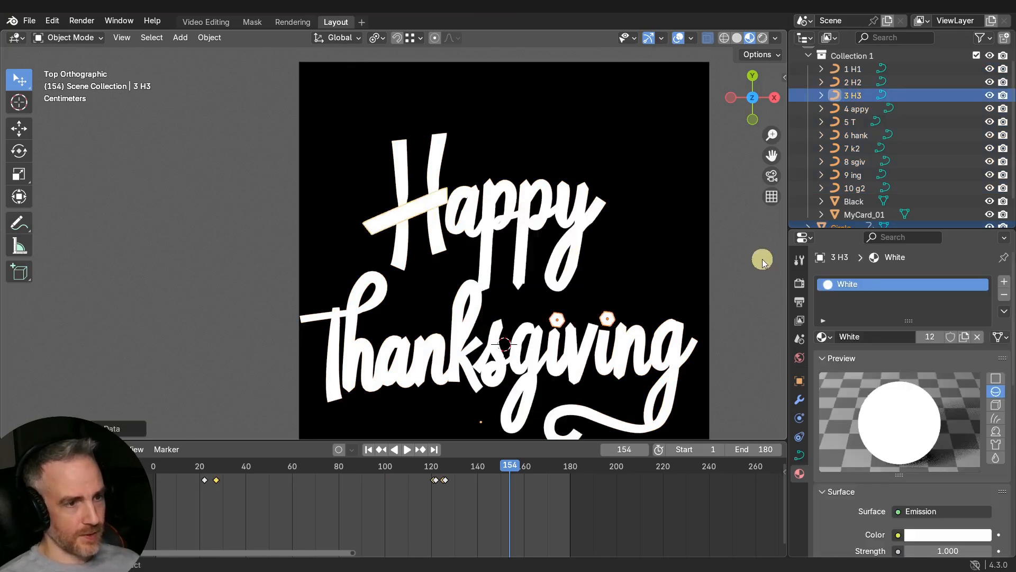
{"action": "left_click", "coordinate": [726, 275]}
- Hide the viewport overlays and play the lettering reveal animation from the first frame
{"action": "scroll", "coordinate": [671, 286], "scroll_direction": "down", "scroll_amount": 3}
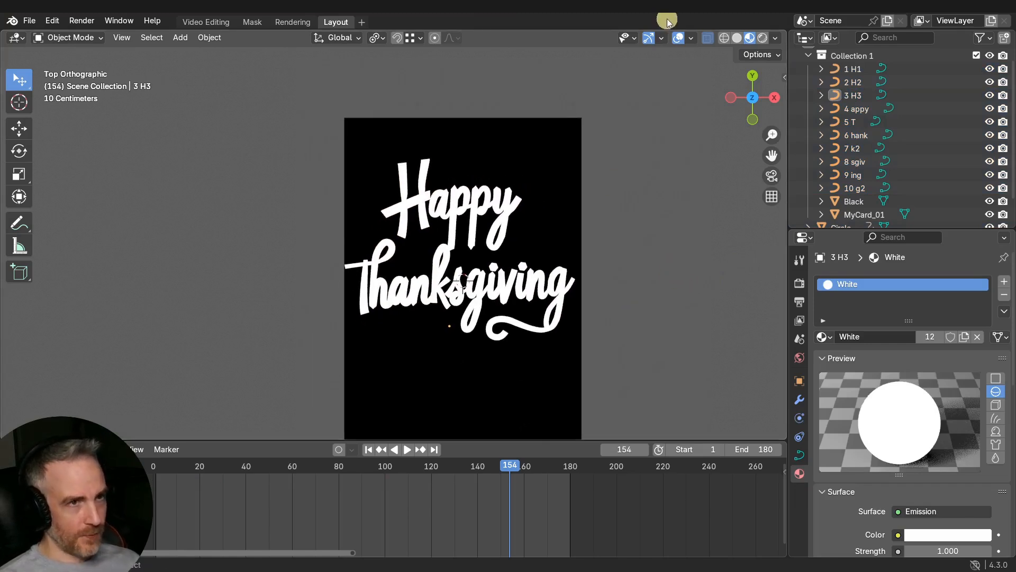
{"action": "left_click", "coordinate": [676, 39]}
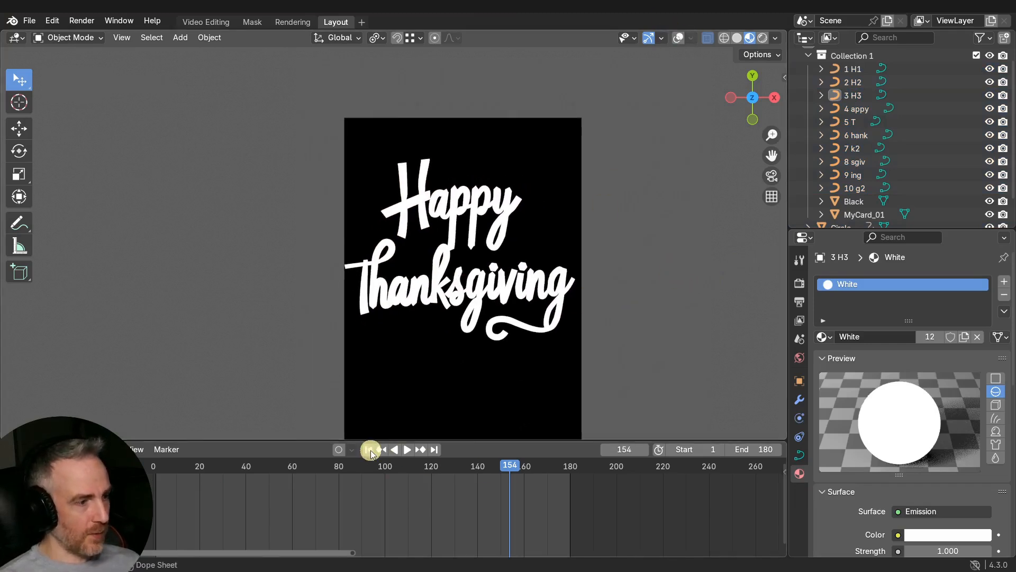
{"action": "key", "text": "shift+Left"}
{"action": "key", "text": "space"}
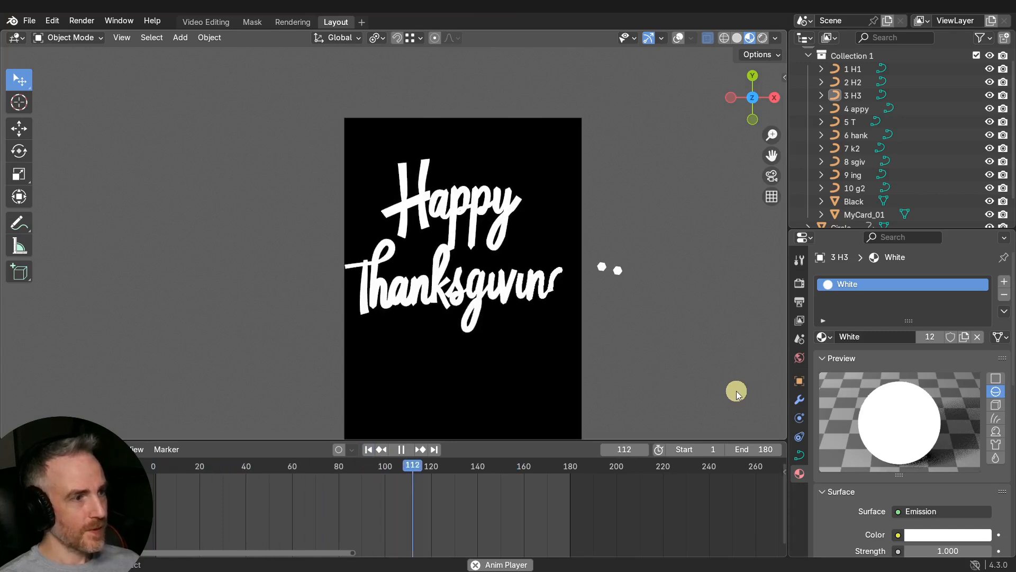
{"action": "key", "text": "space"}
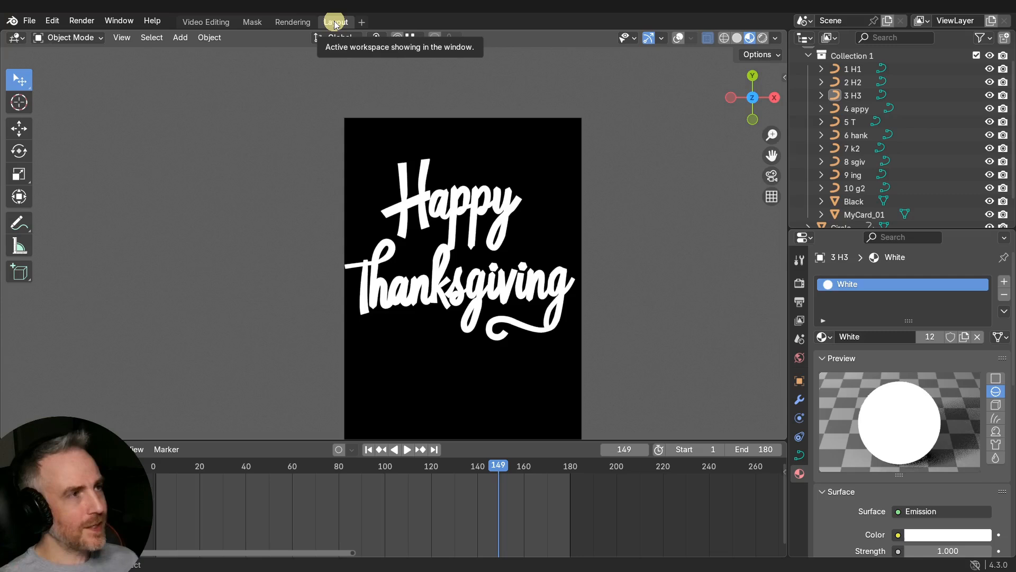
- Rename the scene as VSE and scrub through the card strips in the Video Editing workspace
{"action": "left_click", "coordinate": [842, 21]}
{"action": "type", "text": "VSE"}
{"action": "key", "text": "Return"}
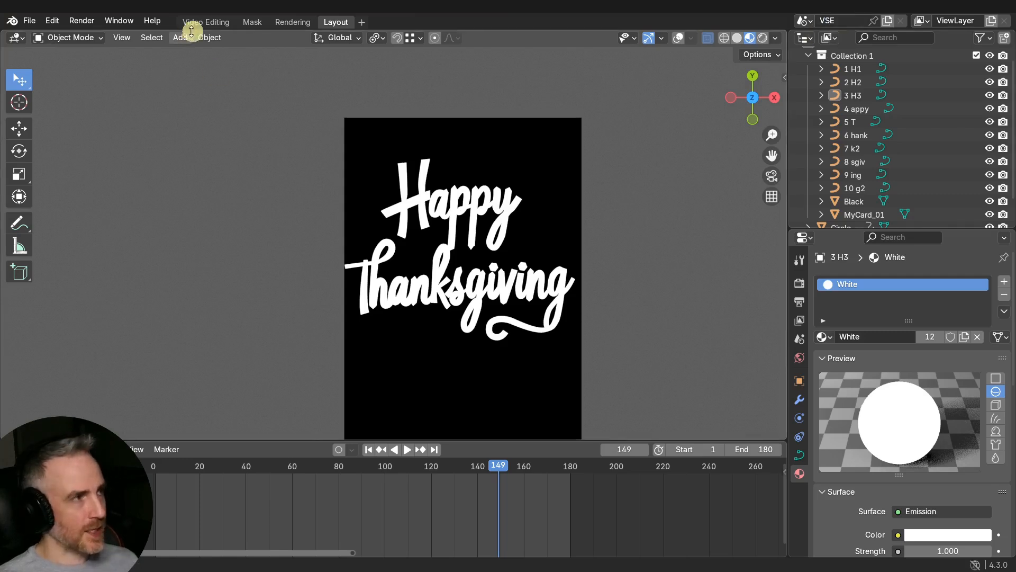
{"action": "left_click", "coordinate": [205, 22]}
{"action": "left_click_drag", "start_coordinate": [356, 341], "coordinate": [523, 338]}
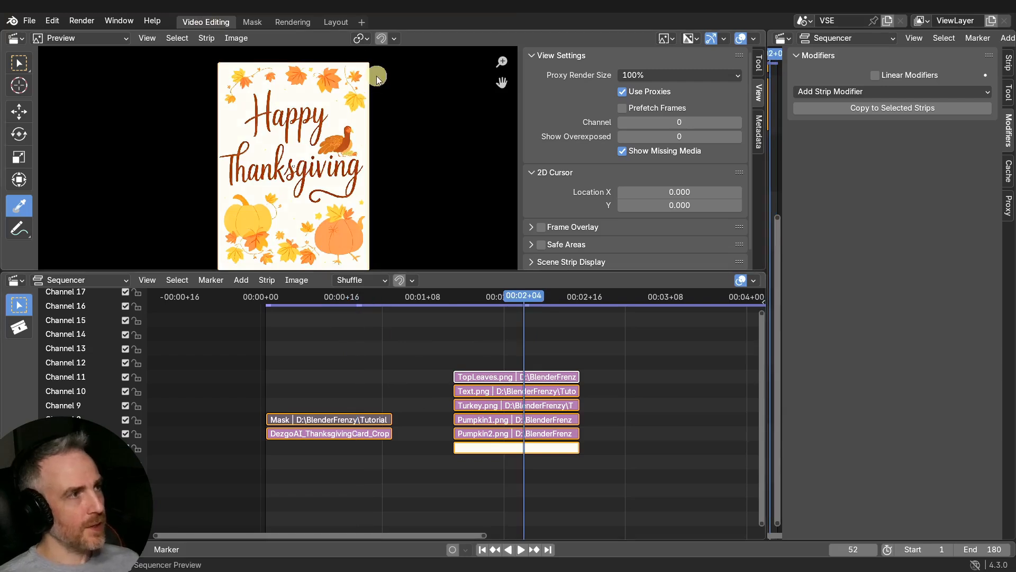
- Rename the Layout workspace as 3D and open the Rendering workspace
{"action": "left_click", "coordinate": [338, 21]}
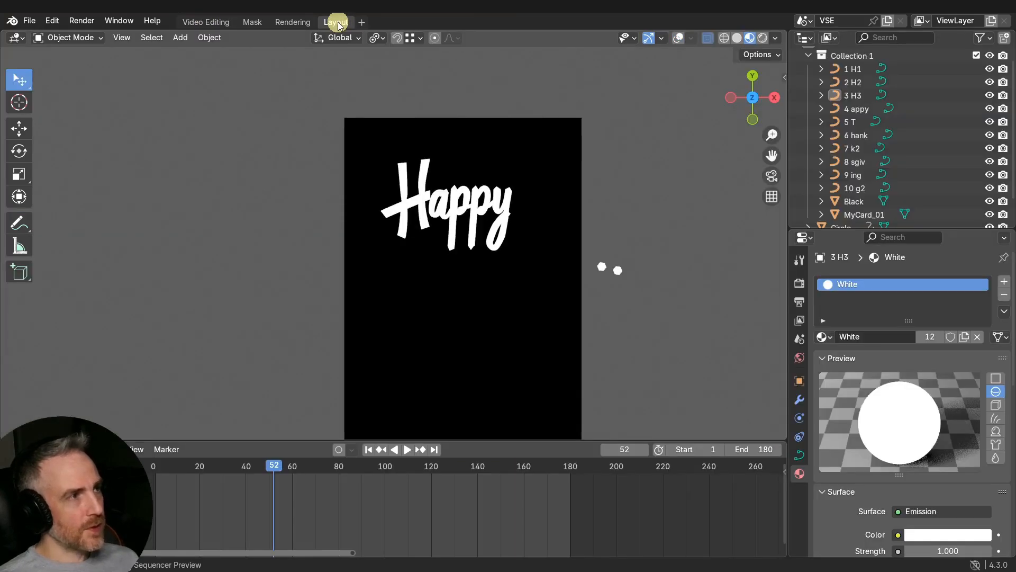
{"action": "type", "text": "3D"}
{"action": "key", "text": "Return"}
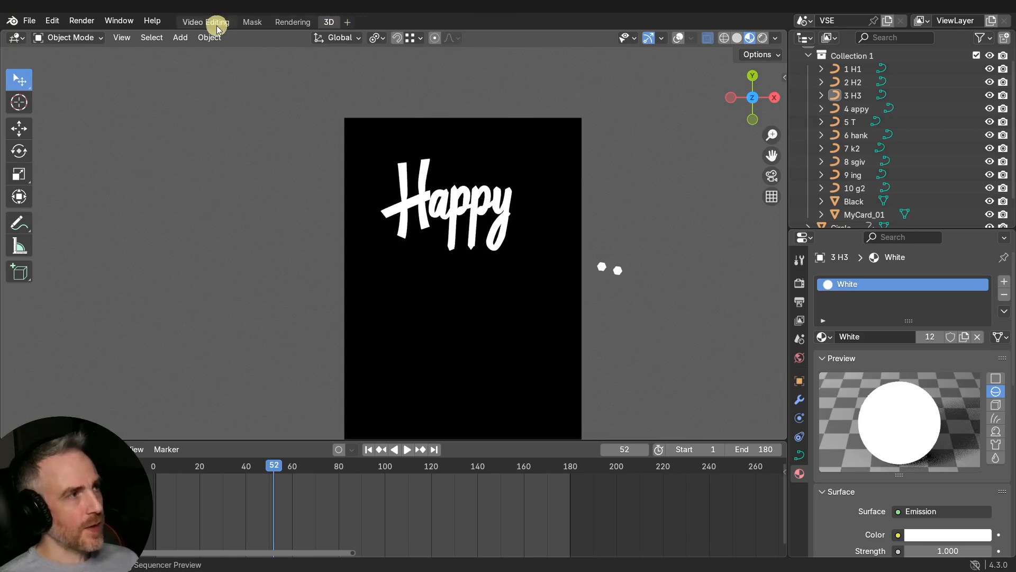
{"action": "left_click", "coordinate": [254, 22]}
{"action": "left_click", "coordinate": [291, 22]}
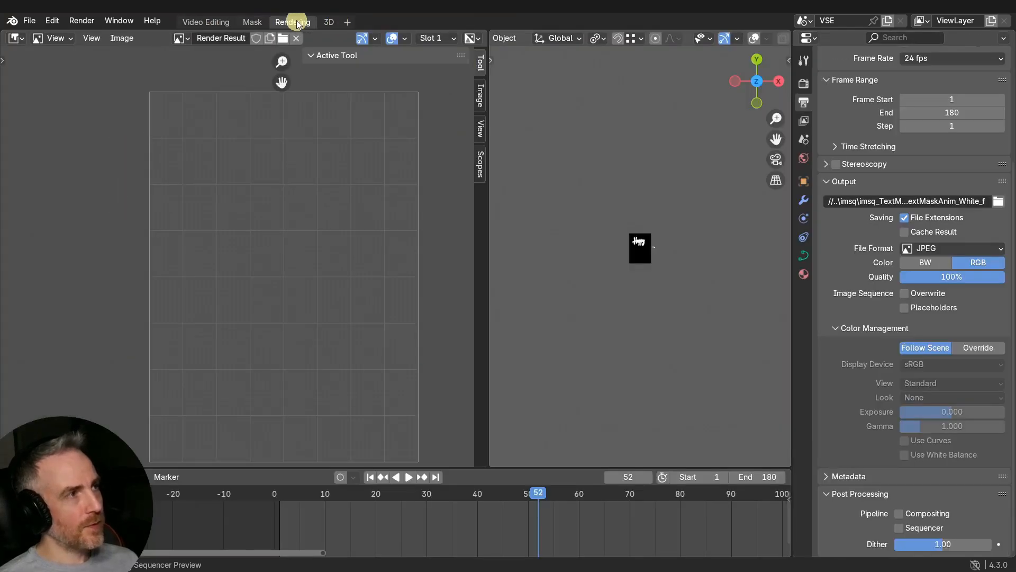
- Rename the Rendering workspace as VSE Render
{"action": "double_click", "coordinate": [289, 24]}
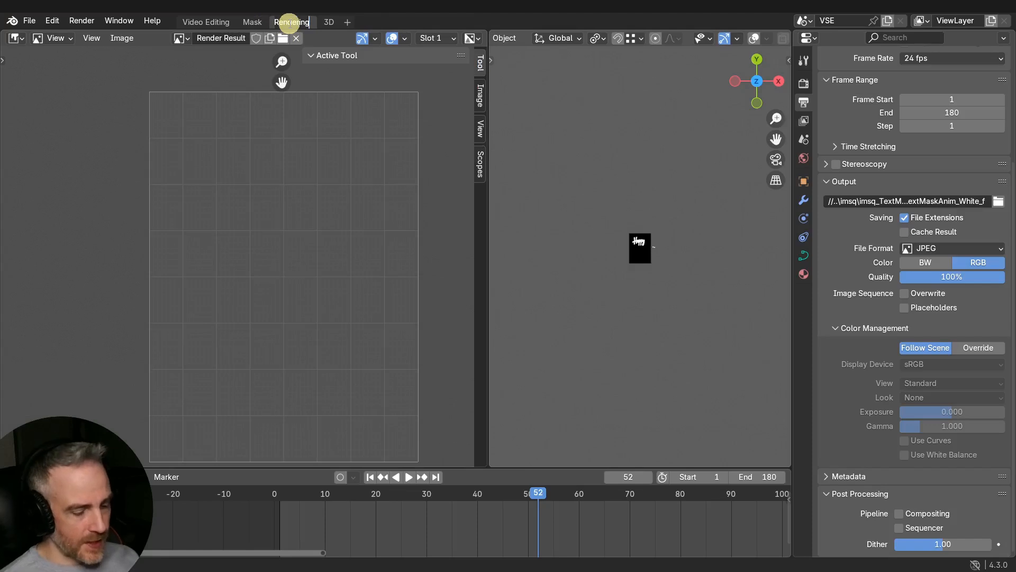
{"action": "type", "text": "V"}
{"action": "type", "text": "SE Render"}
{"action": "key", "text": "Return"}
- Duplicate the VSE Render workspace and rename the copy as 3D Render
{"action": "right_click", "coordinate": [290, 22]}
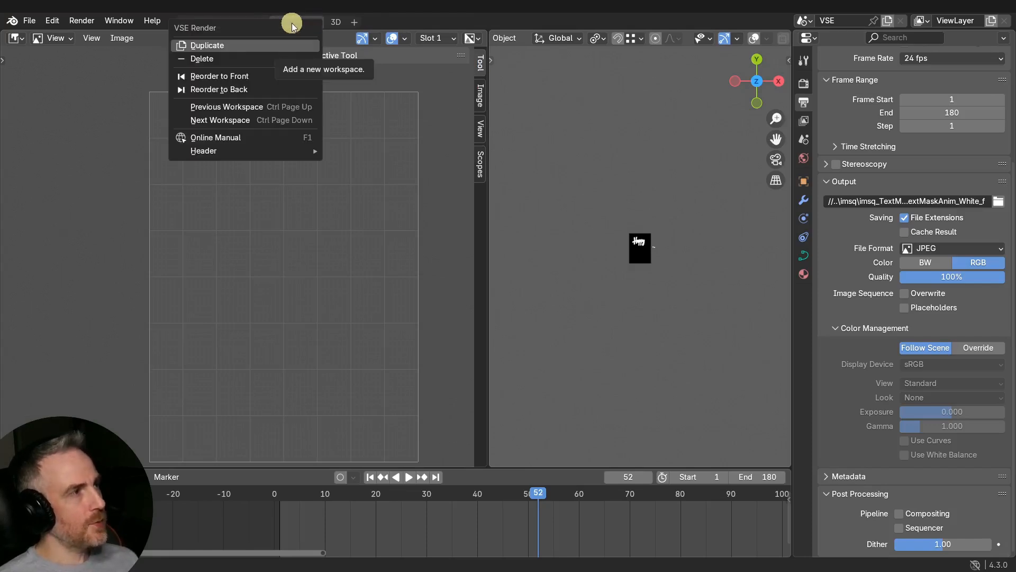
{"action": "left_click", "coordinate": [251, 44]}
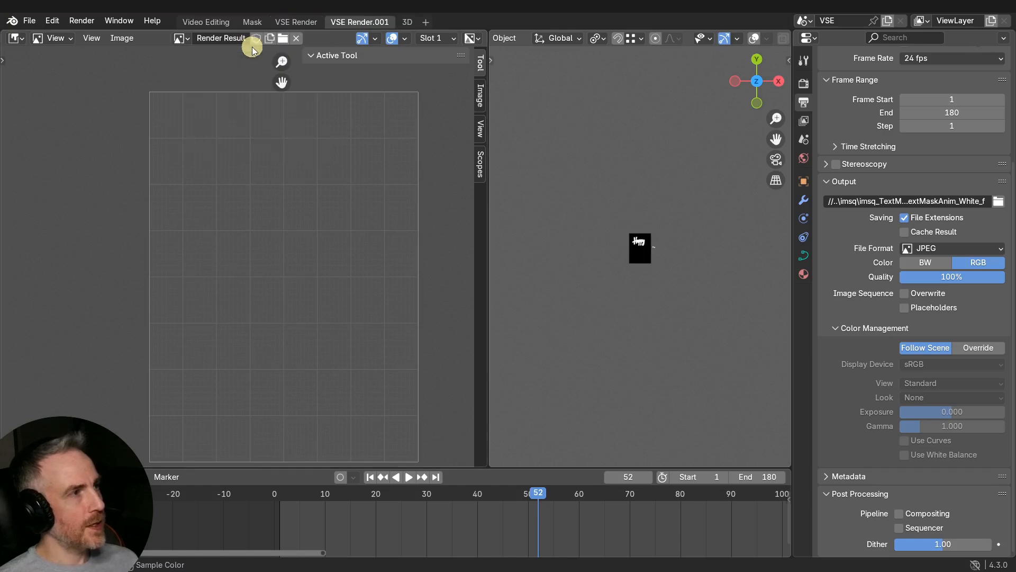
{"action": "double_click", "coordinate": [341, 23]}
{"action": "type", "text": "3D"}
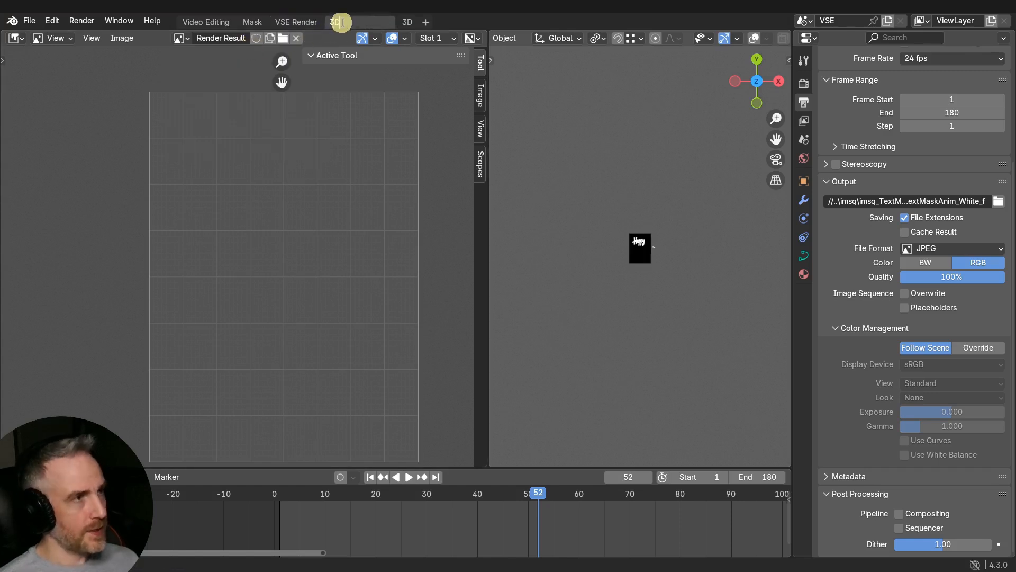
{"action": "type", "text": " Render"}
{"action": "key", "text": "Return"}
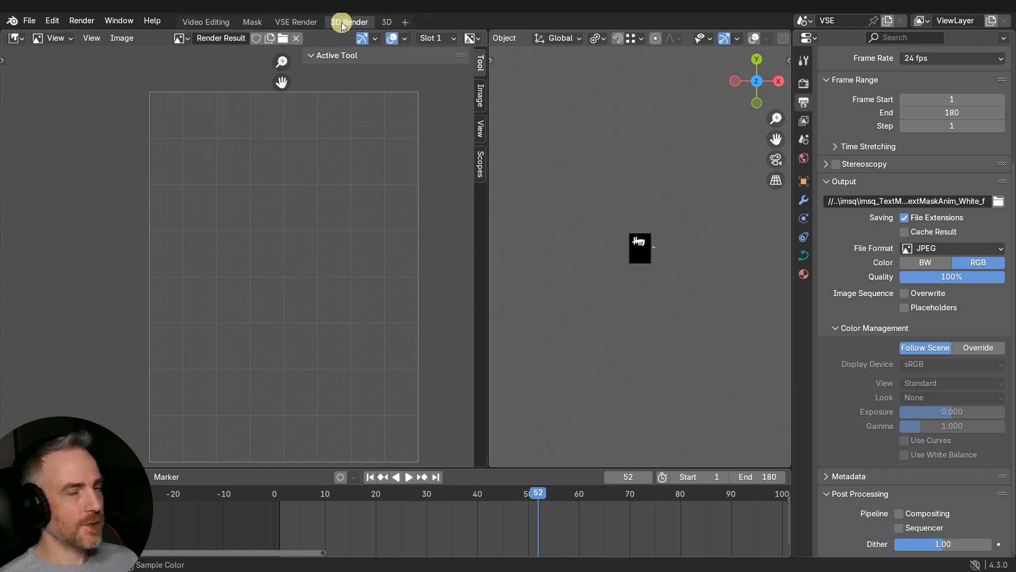
- Reorder the 3D Render workspace to the back so it follows the 3D workspace, and check both
{"action": "right_click", "coordinate": [341, 22]}
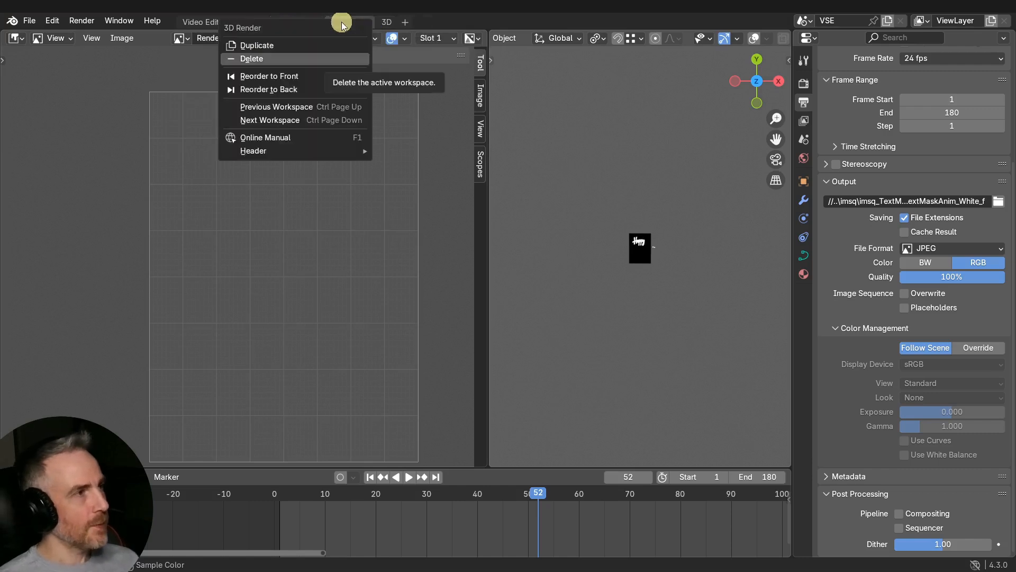
{"action": "left_click", "coordinate": [290, 89]}
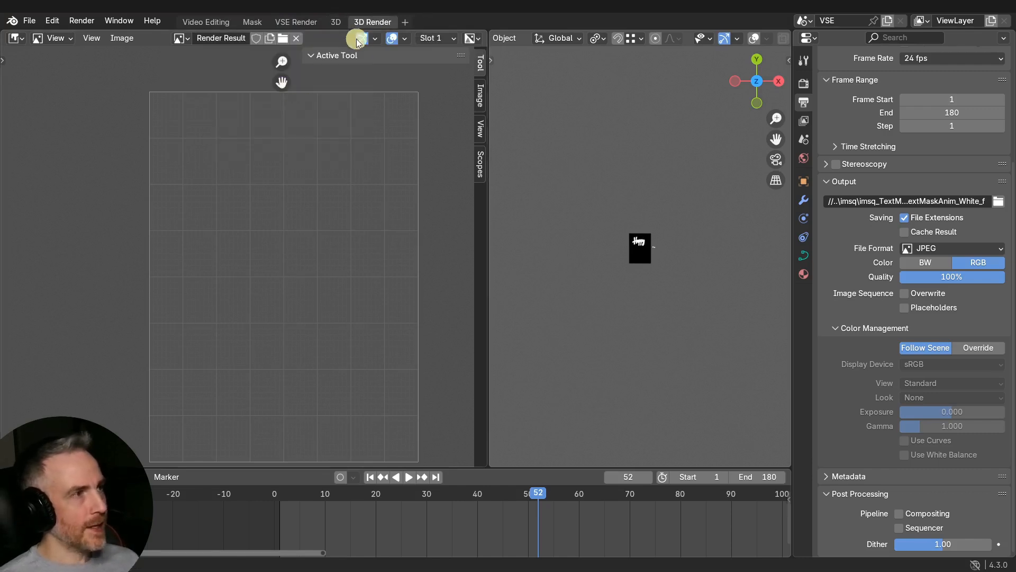
{"action": "left_click", "coordinate": [342, 23]}
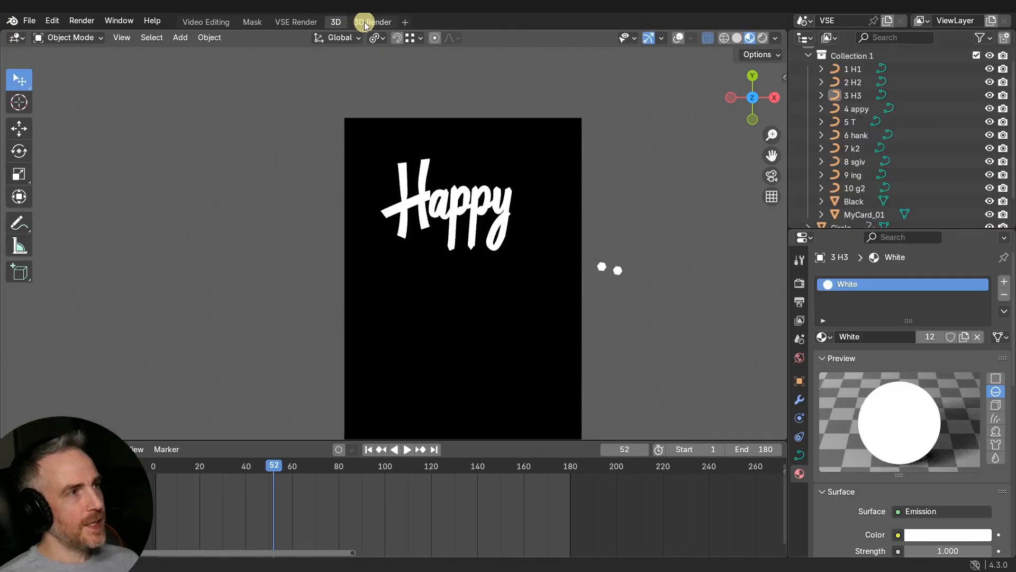
{"action": "left_click", "coordinate": [372, 22]}
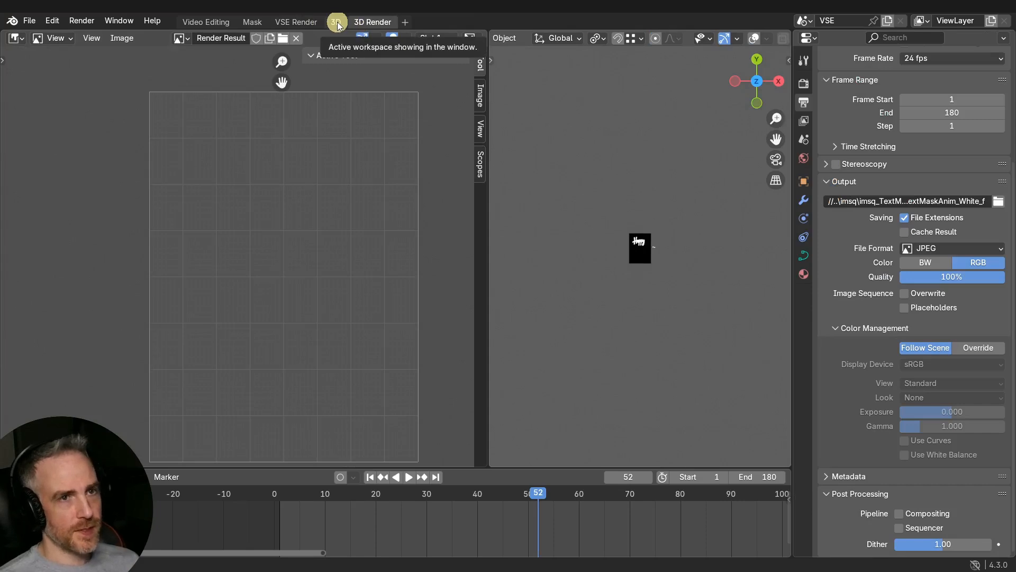
- Create a linked copy of the VSE scene and inspect its 1 H1, 2 H2 and 3 H3 strokes in the 3D workspace
{"action": "left_click", "coordinate": [888, 21]}
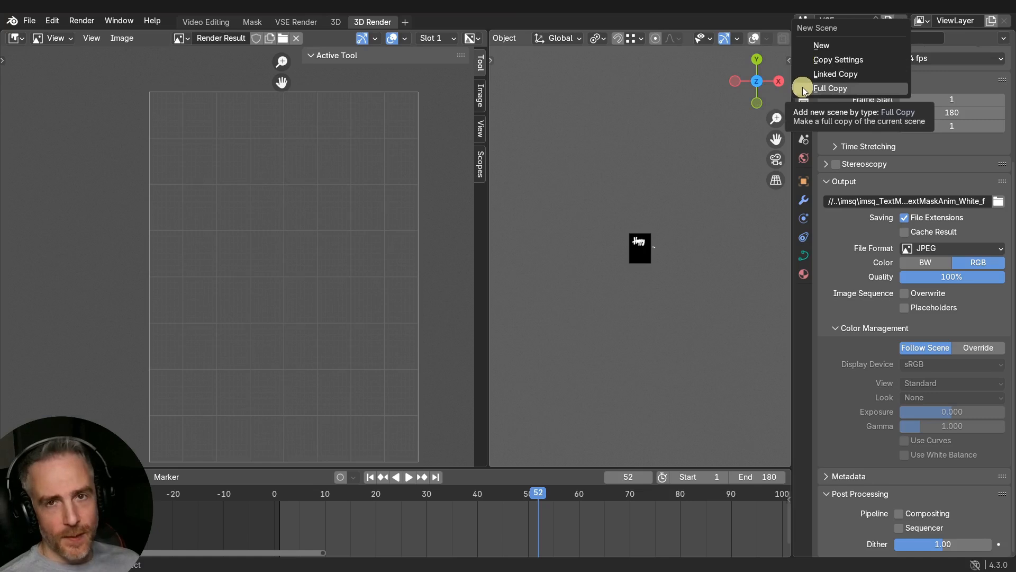
{"action": "left_click", "coordinate": [830, 77]}
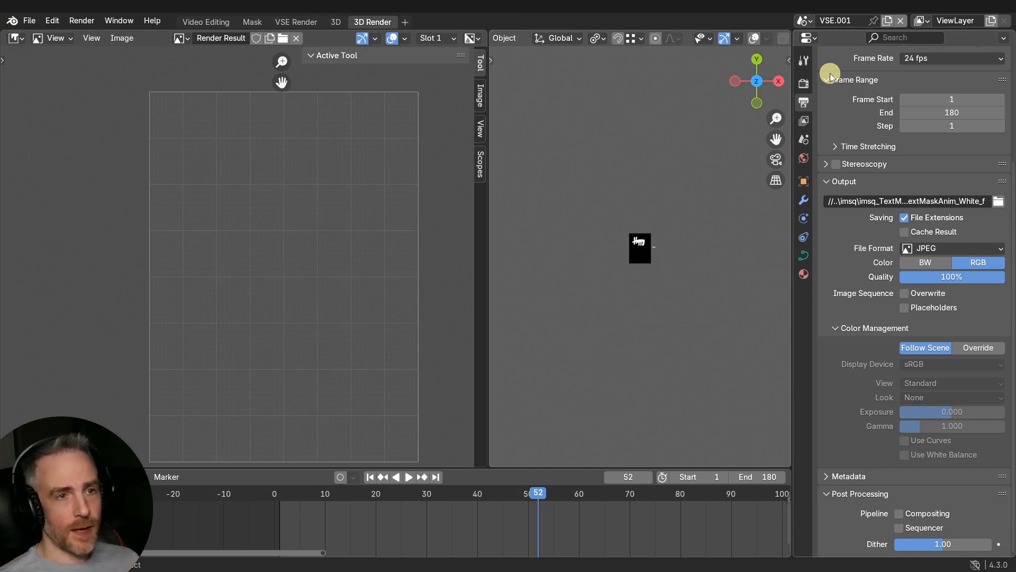
{"action": "left_click", "coordinate": [336, 22]}
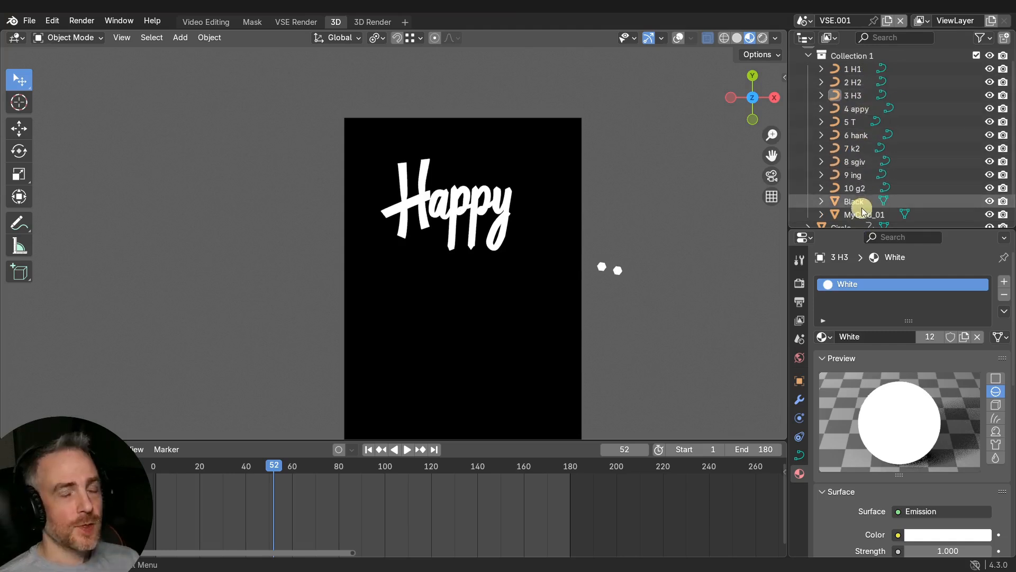
{"action": "left_click", "coordinate": [857, 69]}
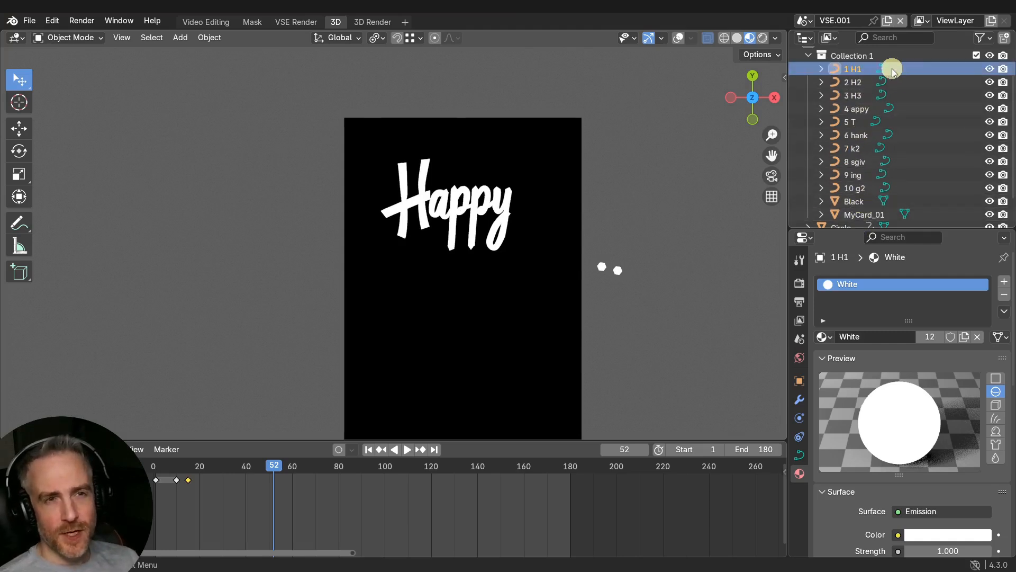
{"action": "left_click", "coordinate": [855, 83]}
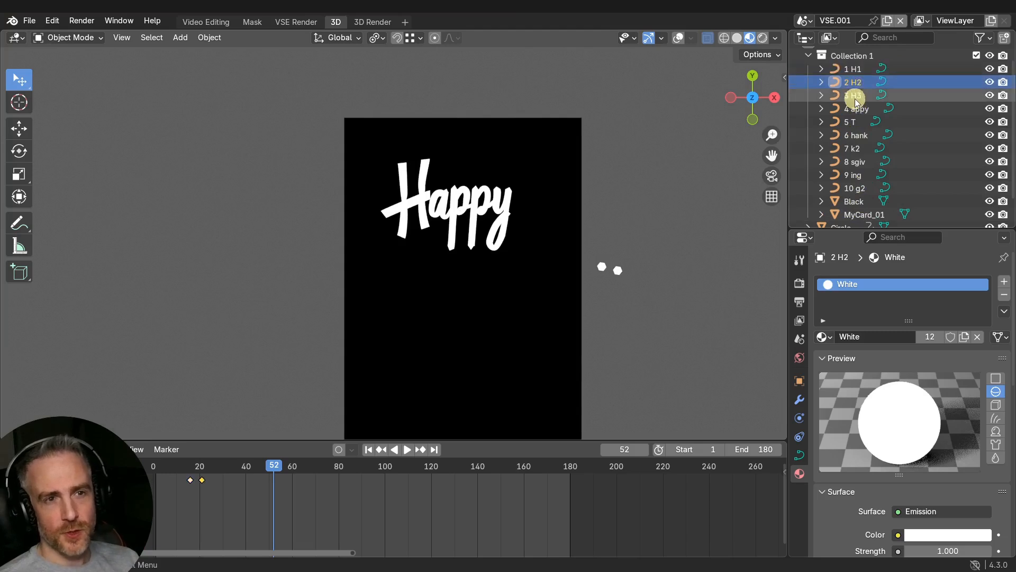
{"action": "left_click", "coordinate": [854, 96]}
{"action": "scroll", "coordinate": [863, 195], "scroll_direction": "down", "scroll_amount": 2}
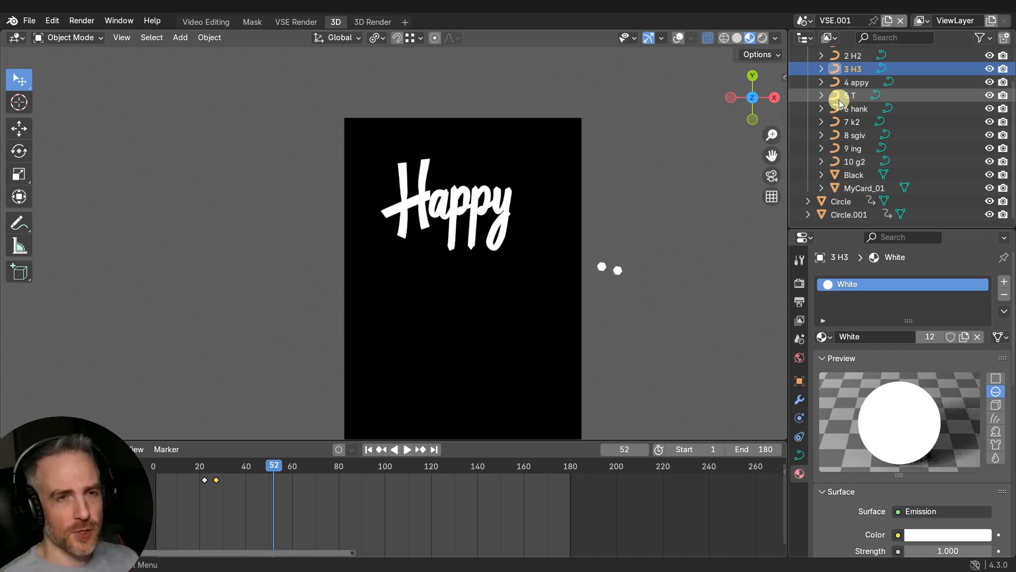
- Rename the copied scene as 3D and pin it to the 3D and 3D Render workspaces
{"action": "left_click", "coordinate": [847, 24]}
{"action": "type", "text": "3D"}
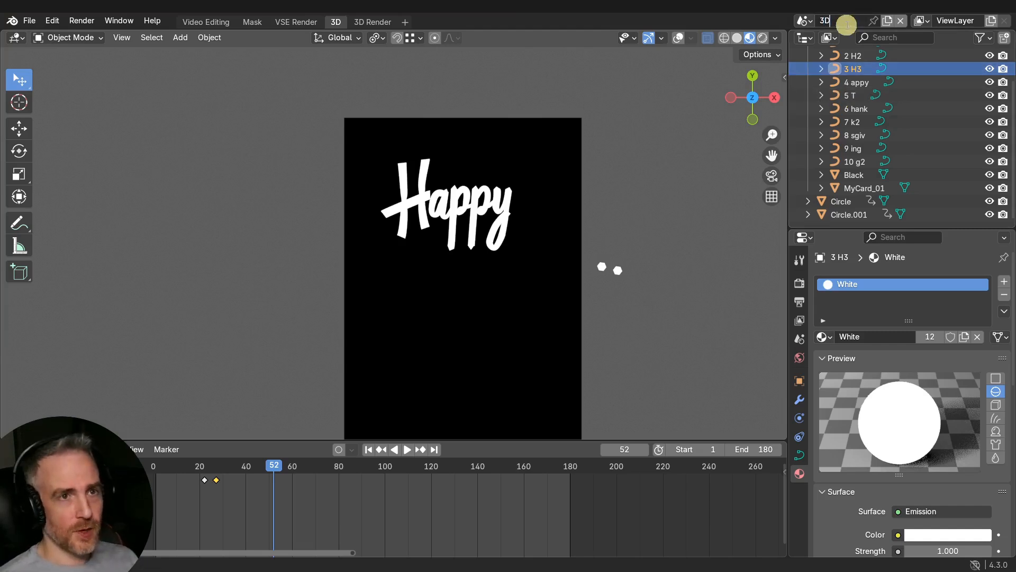
{"action": "key", "text": "Return"}
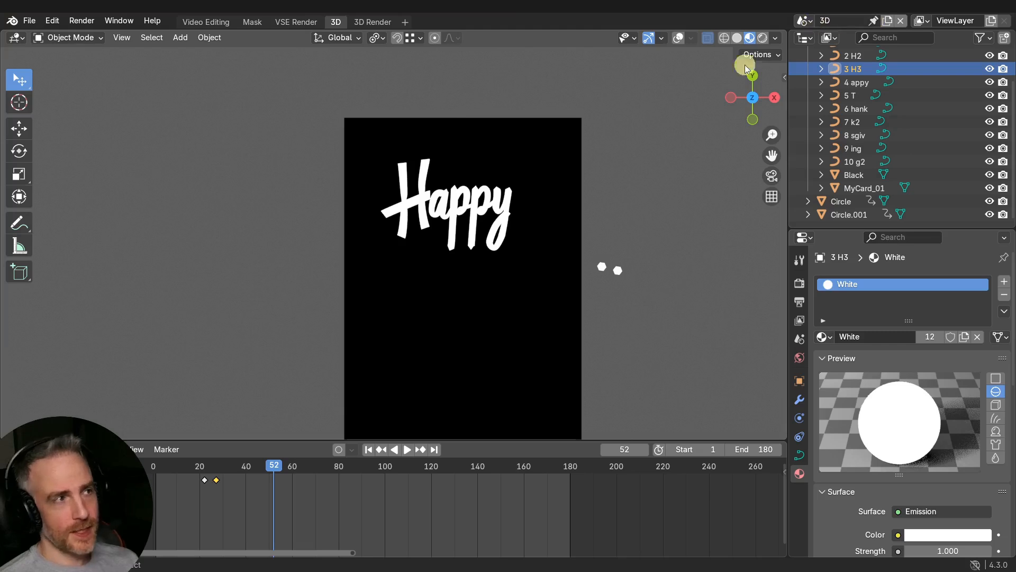
{"action": "left_click", "coordinate": [375, 23]}
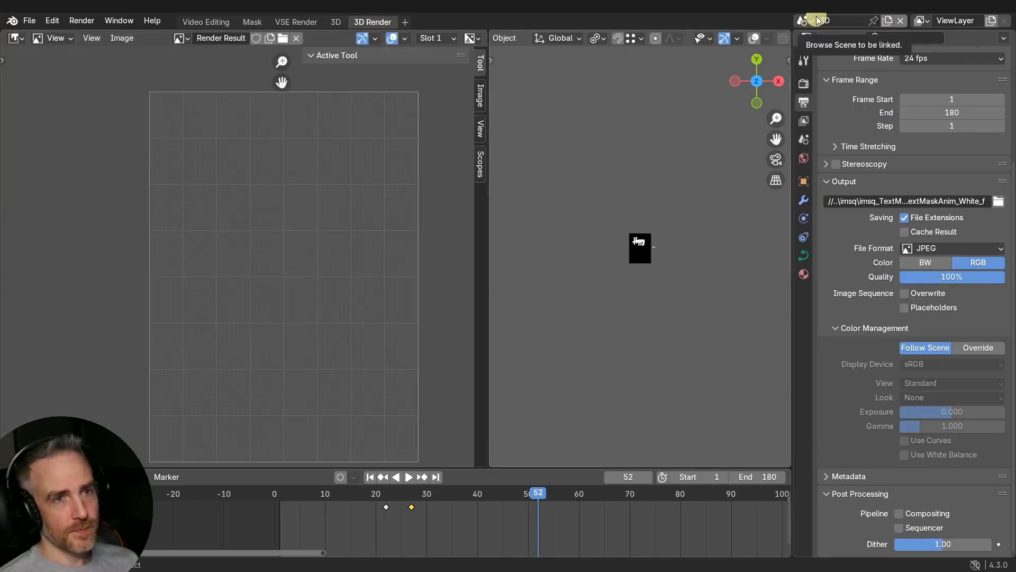
- Switch Video Editing back to the VSE scene and pin that scene to the Video Editing, Mask and VSE Render workspaces
{"action": "left_click", "coordinate": [203, 24]}
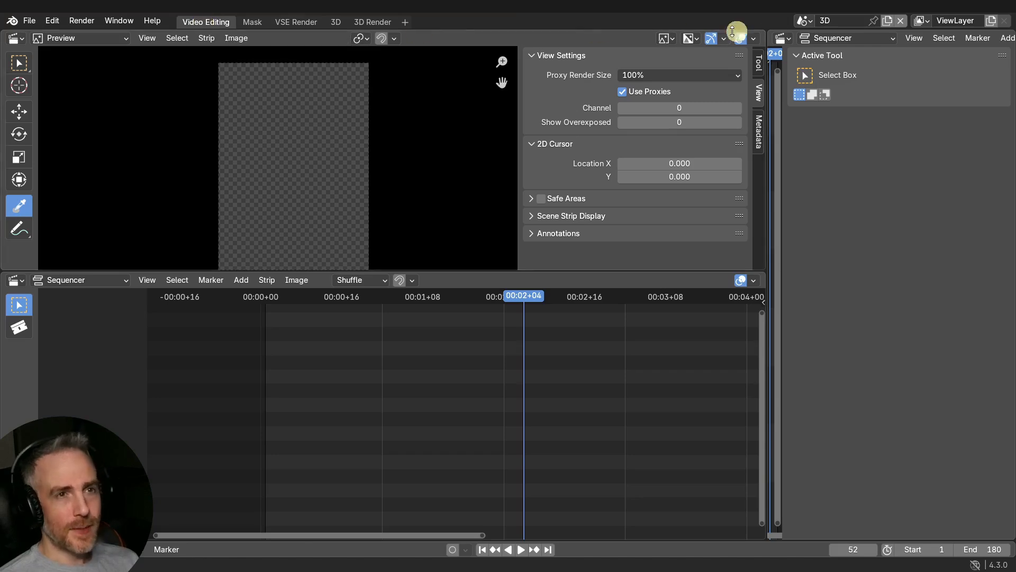
{"action": "left_click", "coordinate": [810, 24]}
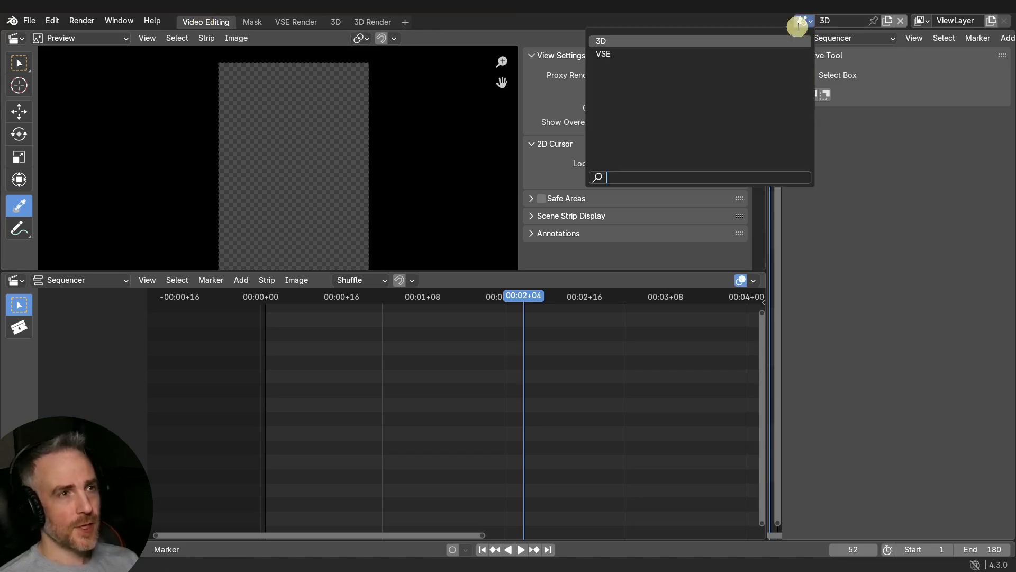
{"action": "left_click", "coordinate": [610, 53]}
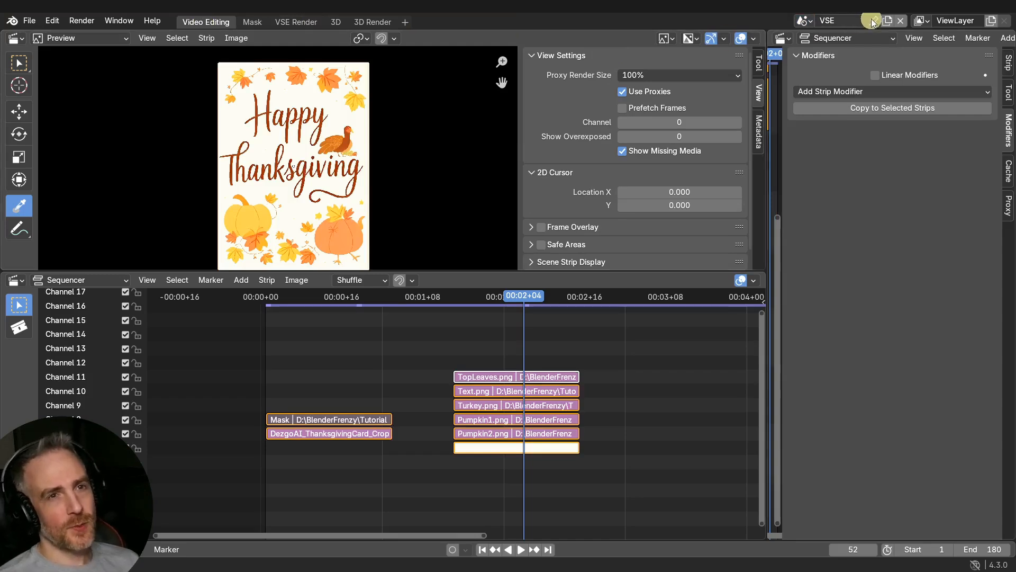
{"action": "left_click", "coordinate": [252, 22]}
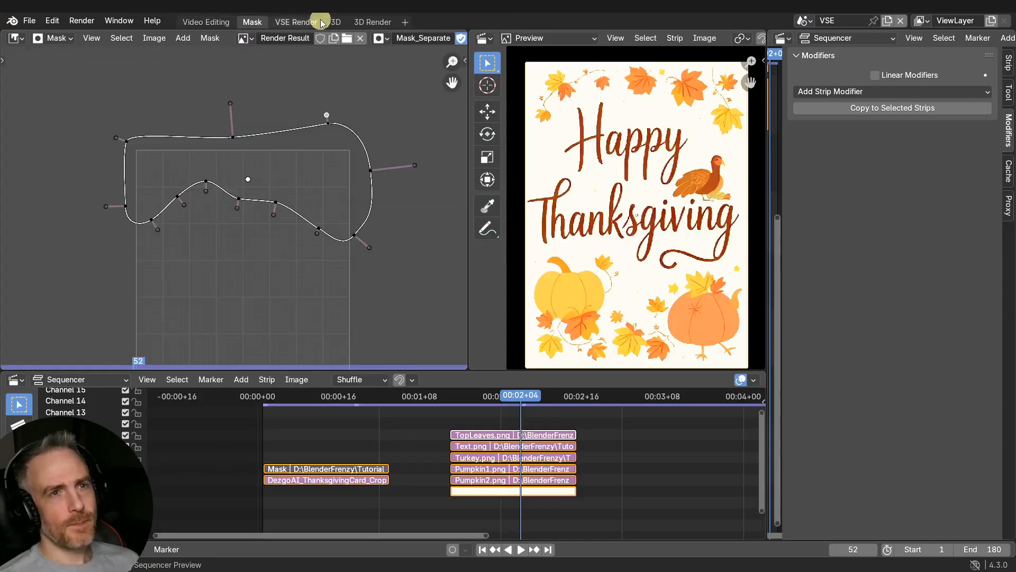
{"action": "left_click", "coordinate": [292, 22]}
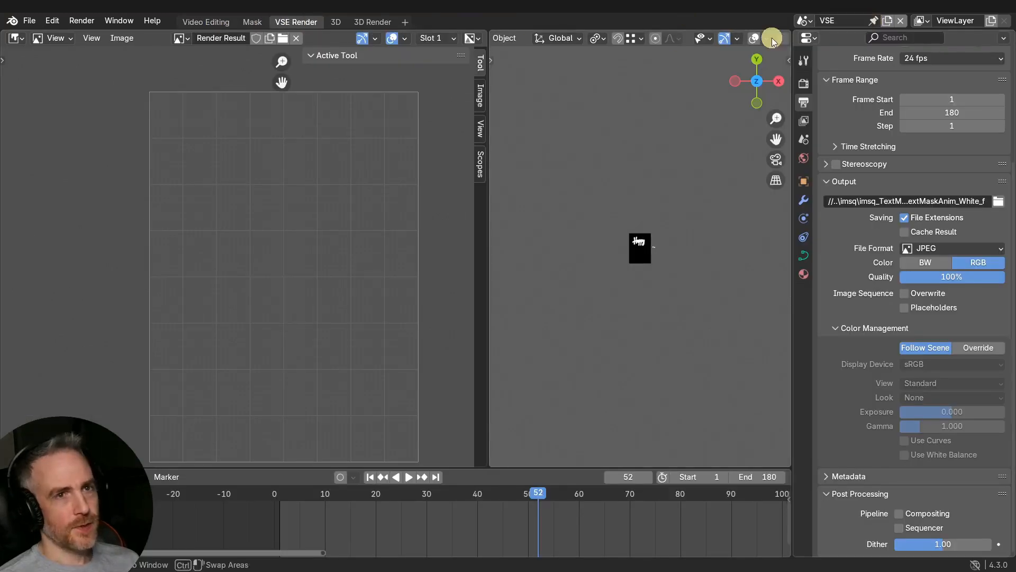
- Check the pinned scene in the 3D, 3D Render, Video Editing and VSE Render workspaces
{"action": "left_click", "coordinate": [336, 22]}
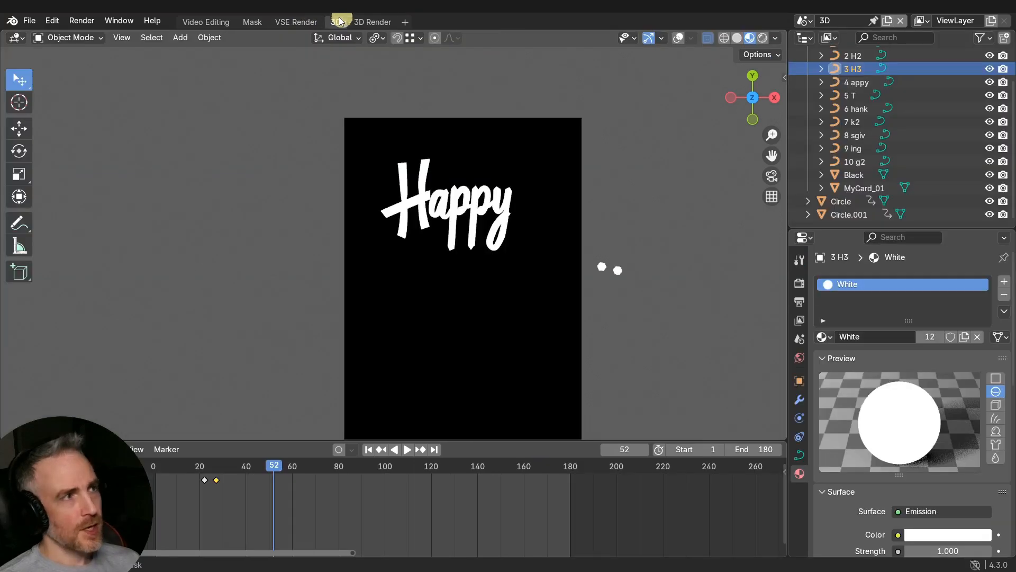
{"action": "left_click", "coordinate": [368, 21]}
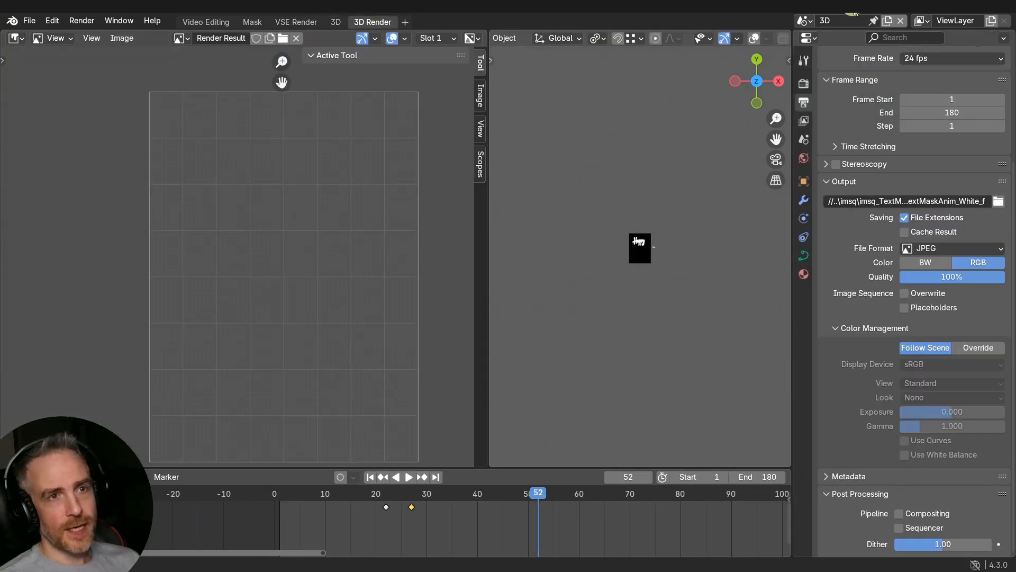
{"action": "left_click", "coordinate": [206, 22]}
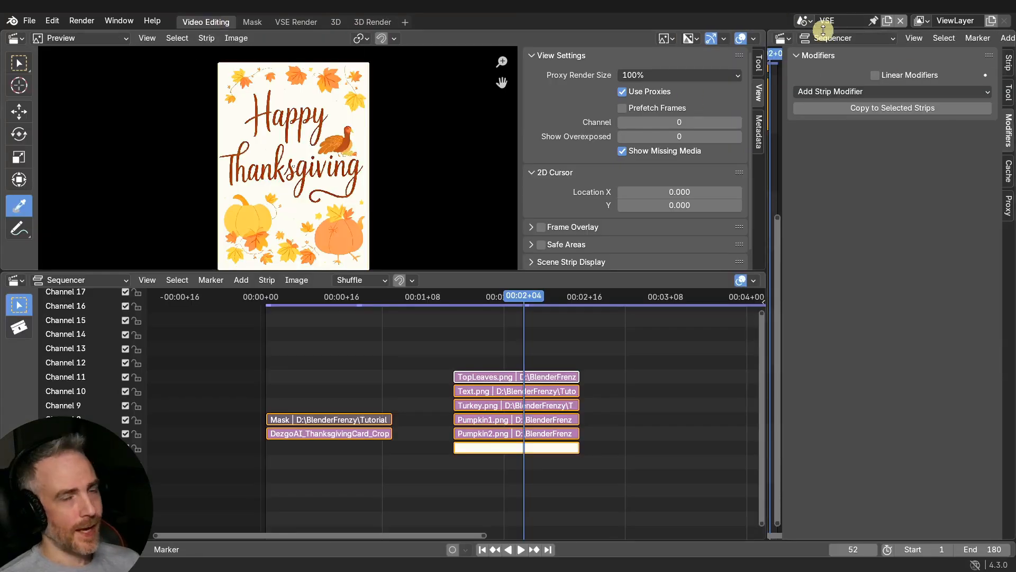
{"action": "left_click", "coordinate": [294, 23]}
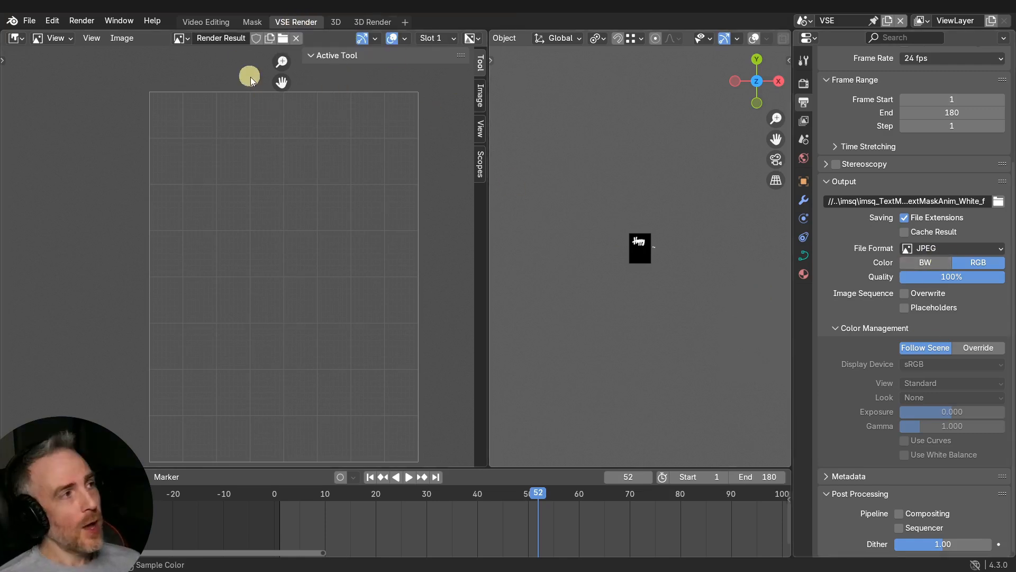
- Preview the card strips in the Video Editing workspace and scrub to frame 48
{"action": "left_click", "coordinate": [209, 21]}
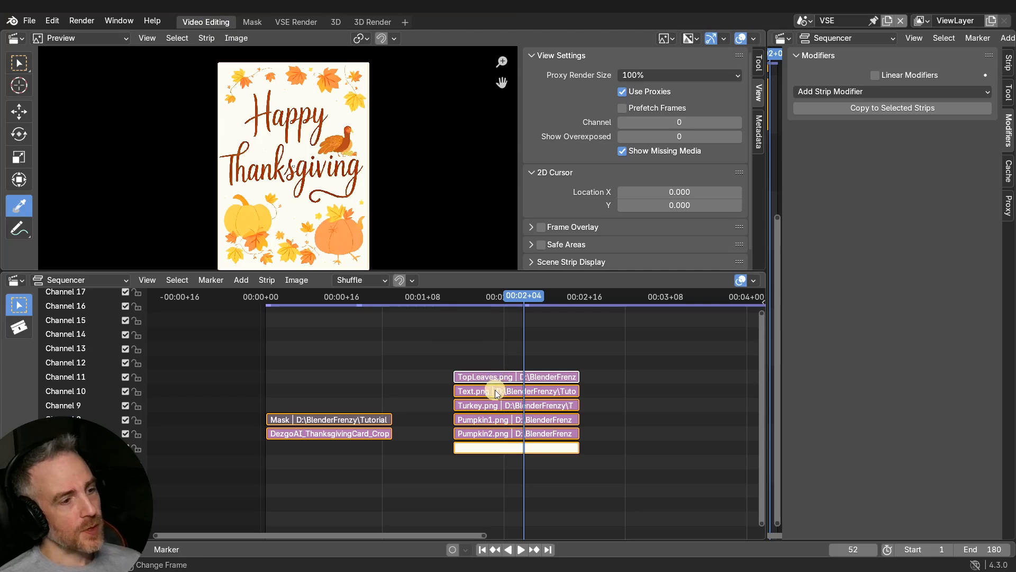
{"action": "key", "text": "space"}
{"action": "left_click_drag", "start_coordinate": [549, 392], "coordinate": [504, 391]}
- Set the VSE scene's render output to PNG with RGBA color in the VSE Render workspace
{"action": "left_click", "coordinate": [294, 22]}
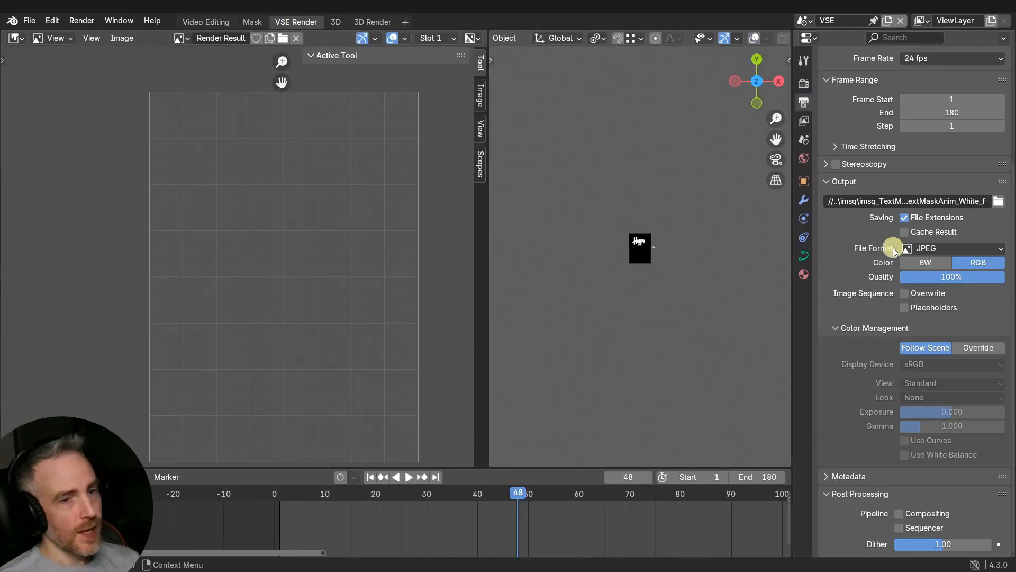
{"action": "left_click", "coordinate": [929, 248]}
{"action": "left_click", "coordinate": [764, 314]}
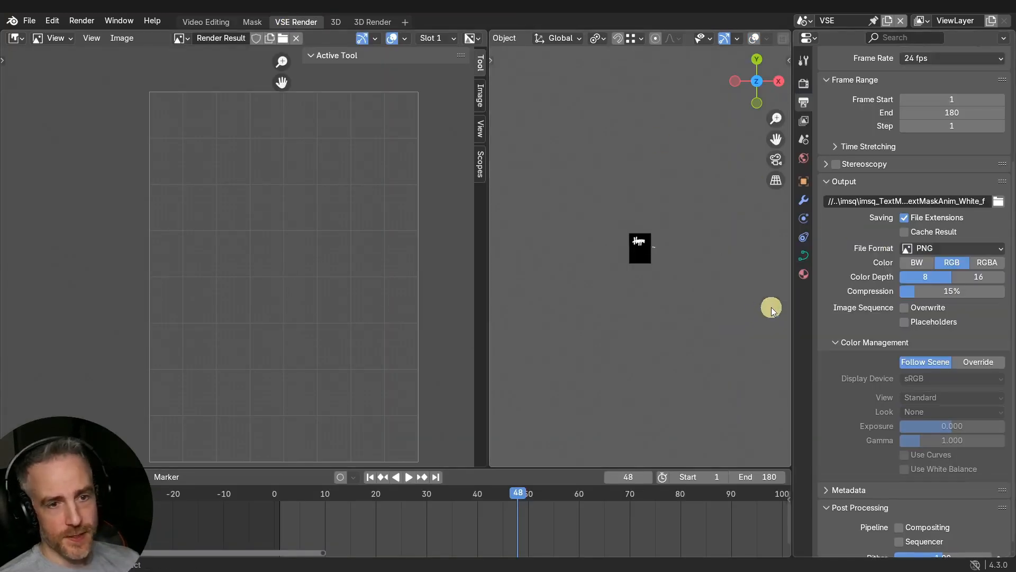
{"action": "left_click", "coordinate": [984, 262]}
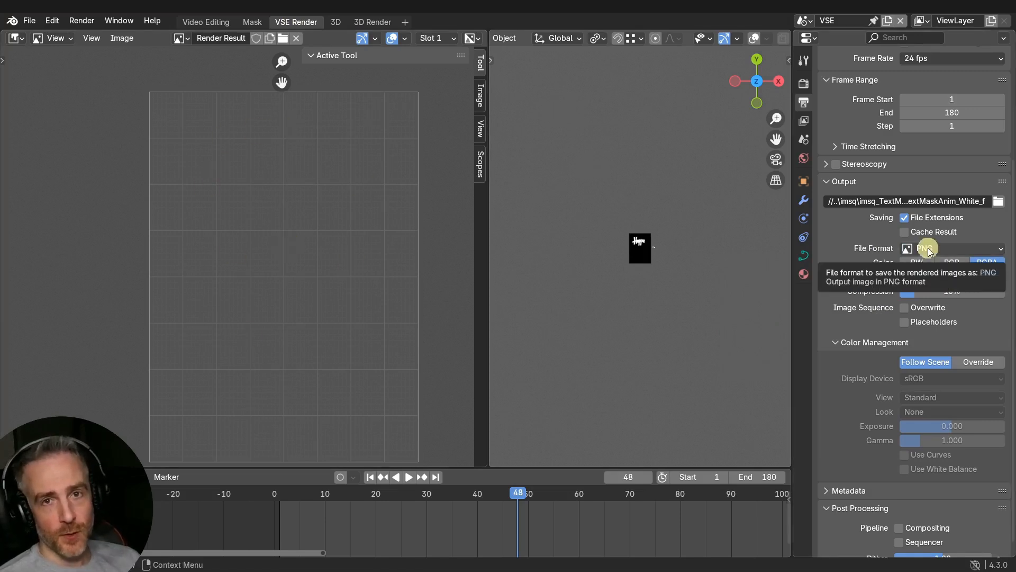
- Compare the output settings of the 3D scene in 3D Render with those of the VSE scene in VSE Render
{"action": "left_click", "coordinate": [375, 22]}
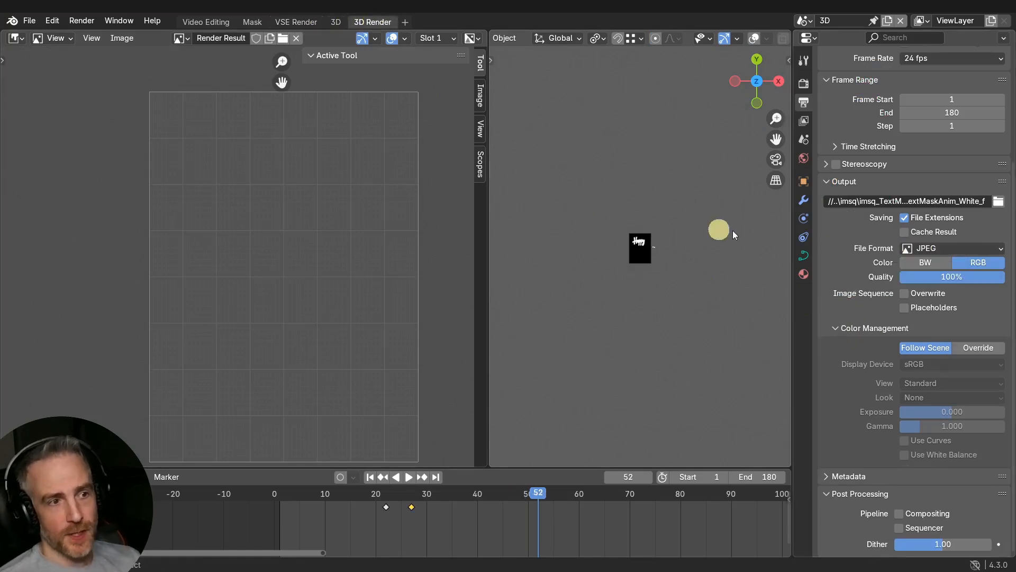
{"action": "scroll", "coordinate": [664, 262], "scroll_direction": "up", "scroll_amount": 8}
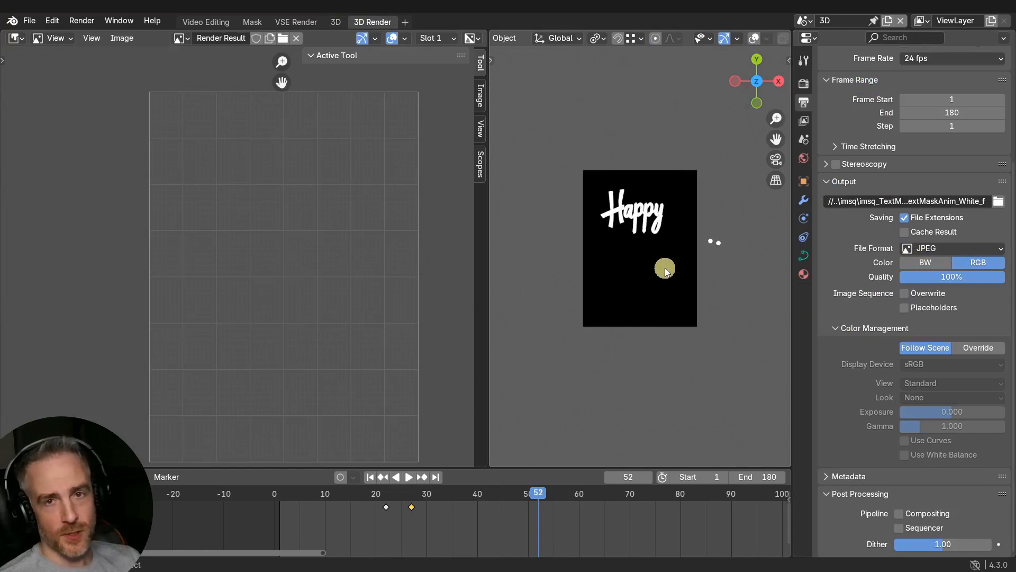
{"action": "left_click", "coordinate": [292, 23]}
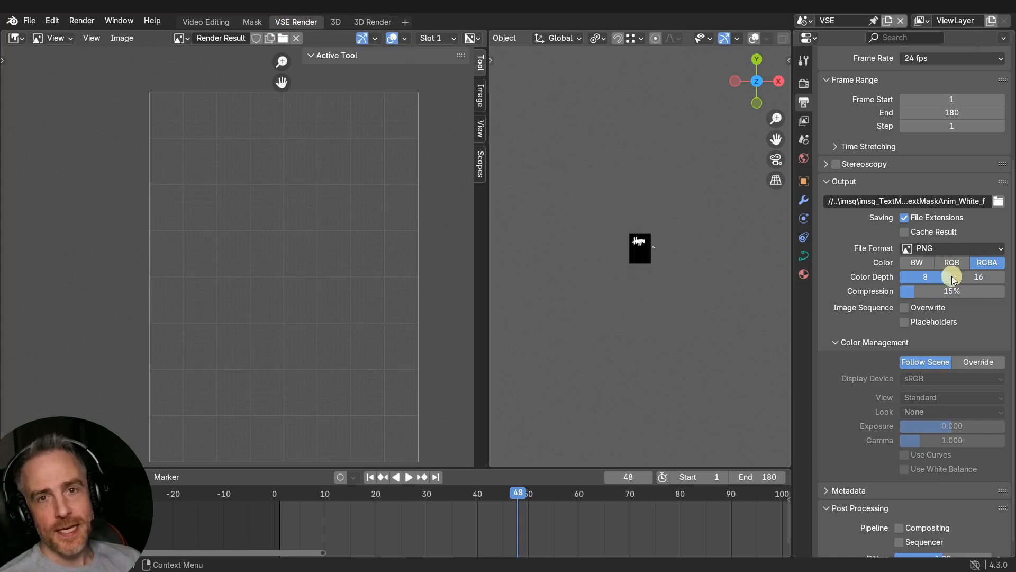
{"action": "left_click", "coordinate": [379, 22]}
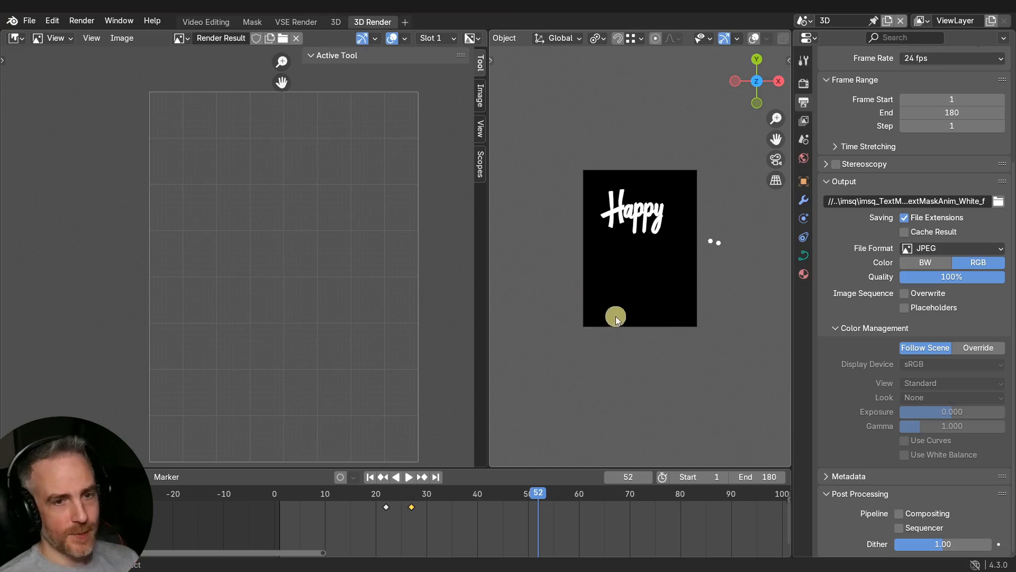
- Reset the 3D scene's output path to // and create a new folder named imsq_TextAnim inside the imsq folder
{"action": "left_click", "coordinate": [968, 201]}
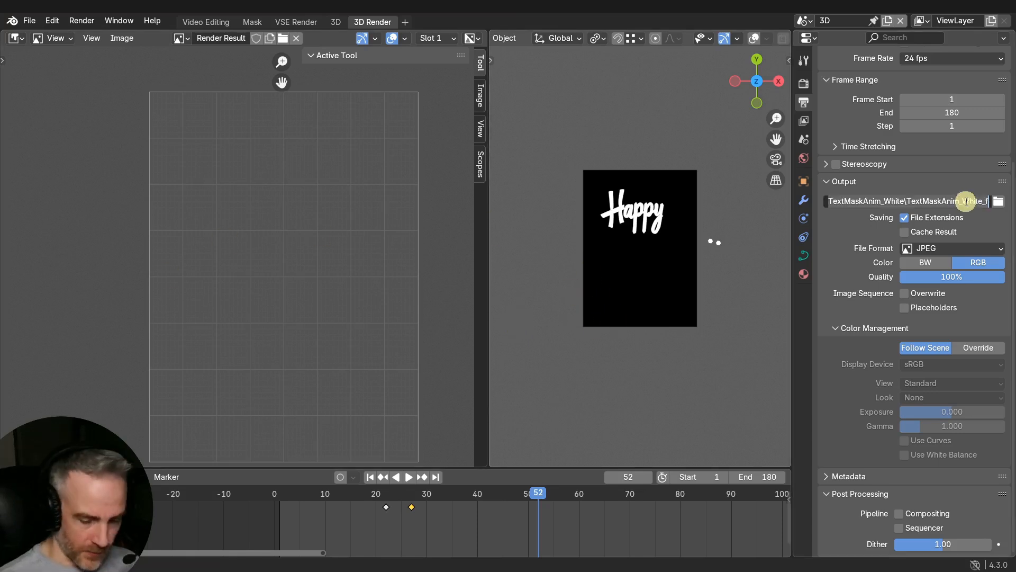
{"action": "type", "text": "//"}
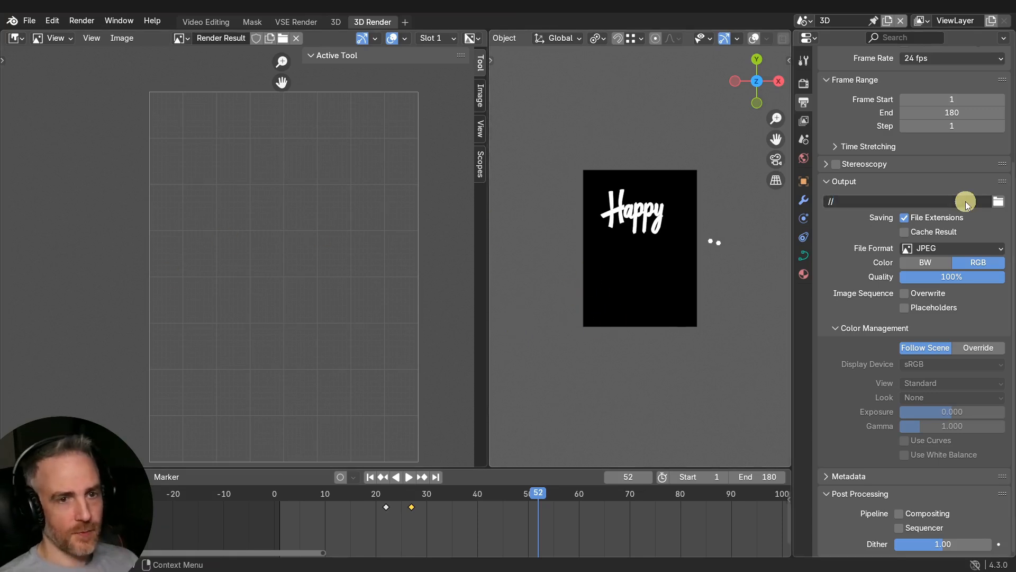
{"action": "key", "text": "Return"}
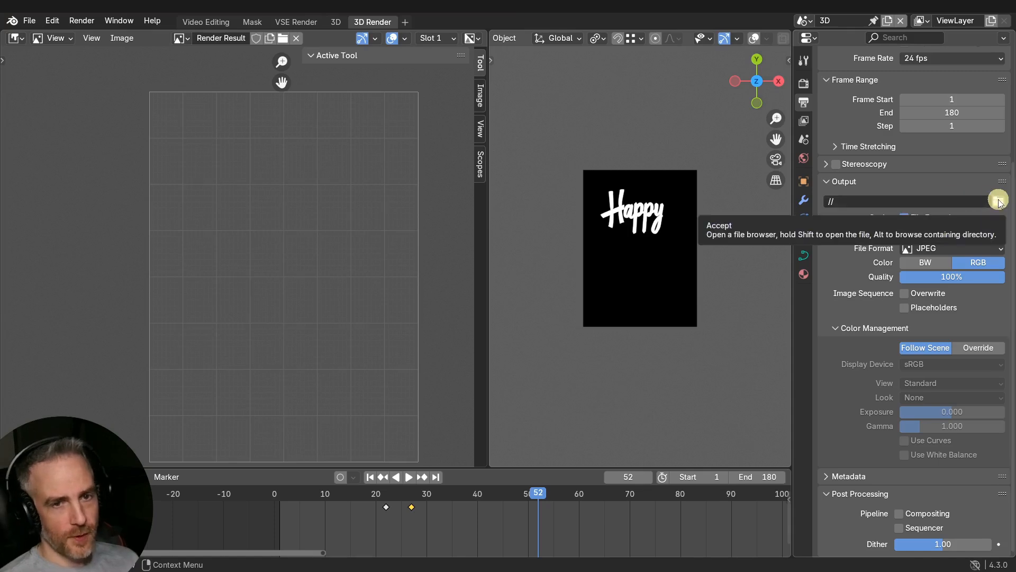
{"action": "left_click", "coordinate": [998, 200]}
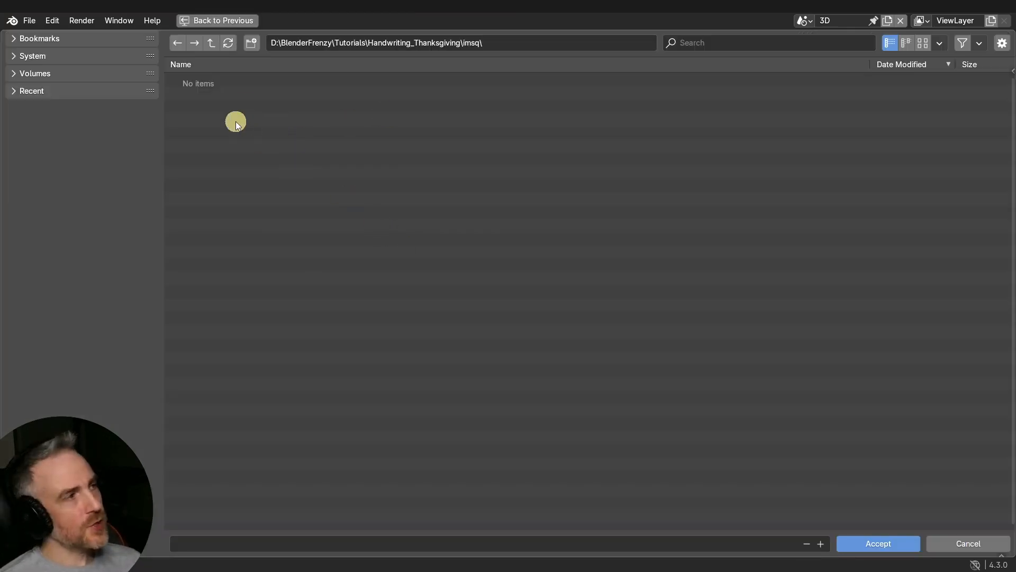
{"action": "left_click", "coordinate": [250, 42]}
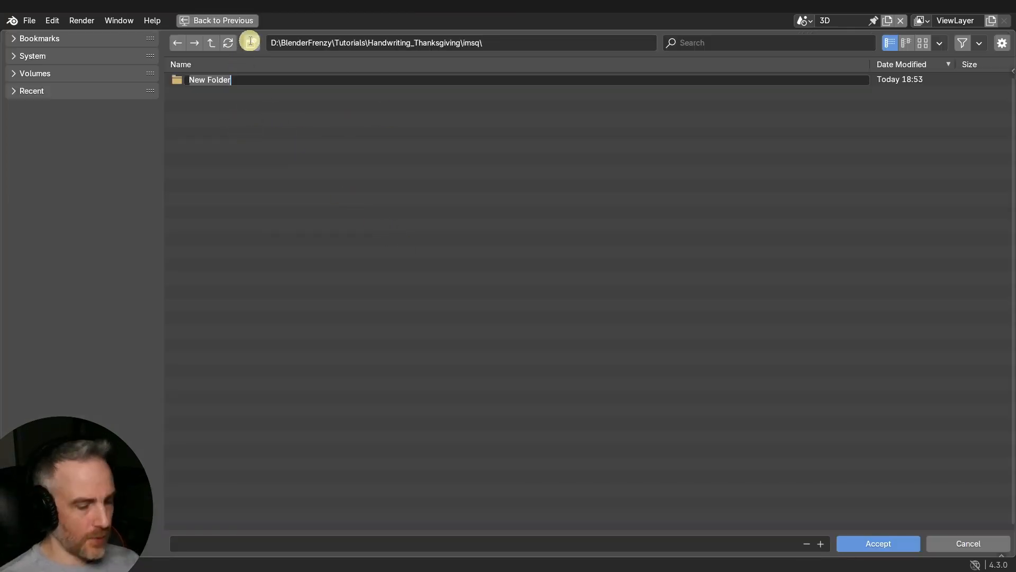
{"action": "type", "text": "imsq"}
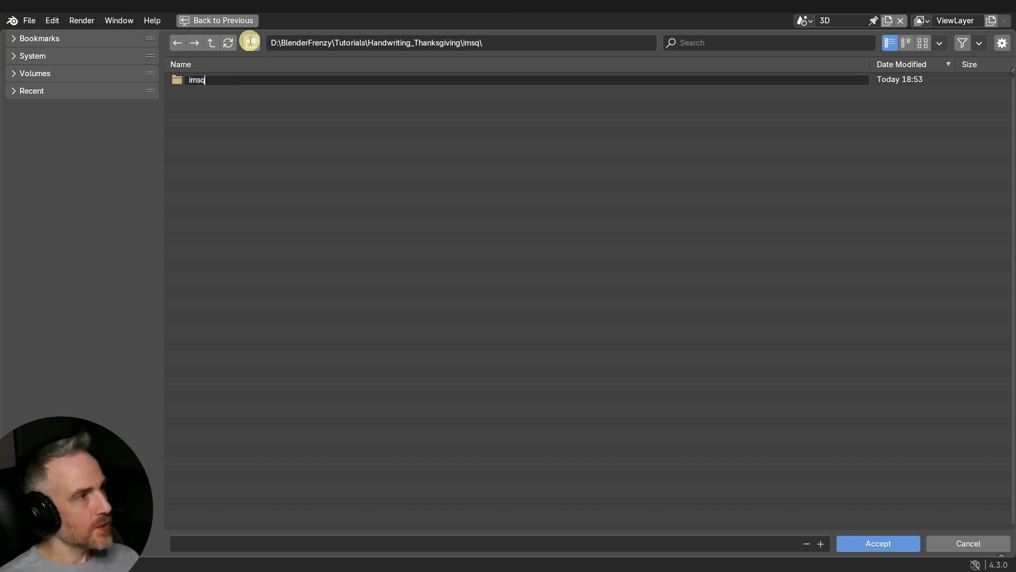
{"action": "type", "text": "_TextAnim"}
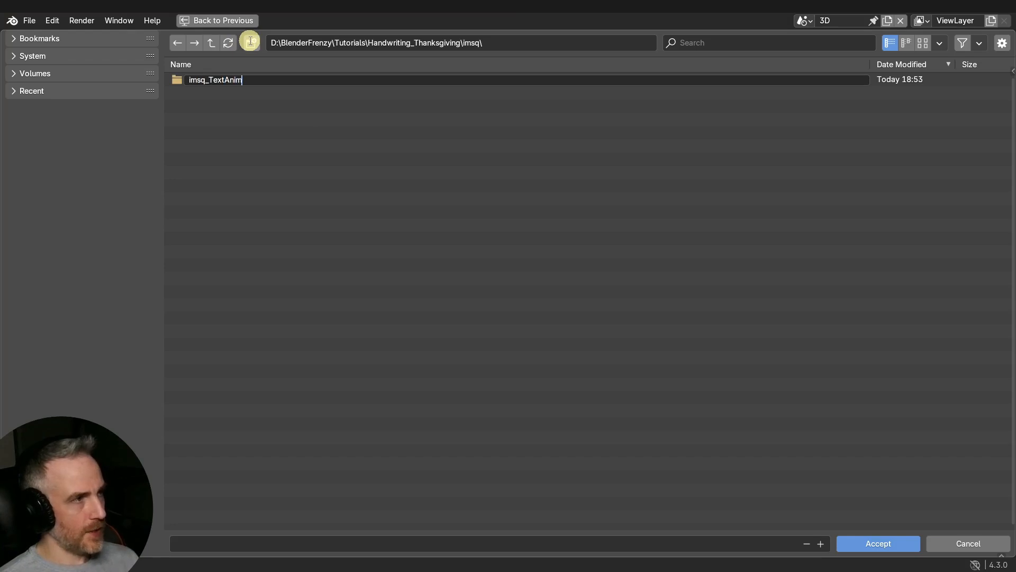
{"action": "key", "text": "Return"}
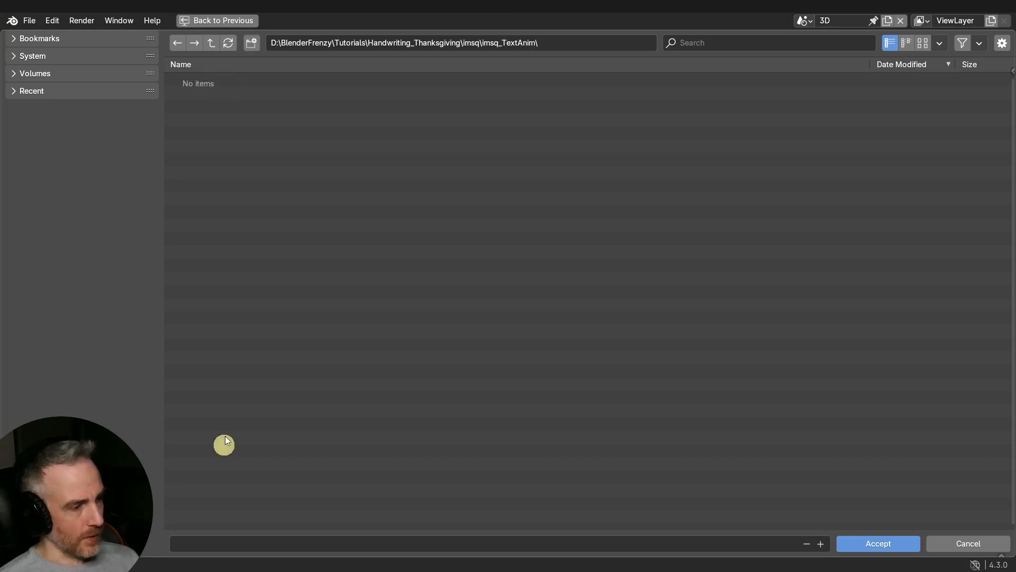
- Set the 3D scene's output file name to TextAnim_f in the imsq_TextAnim folder and accept the path
{"action": "left_click", "coordinate": [232, 543]}
{"action": "type", "text": "TextAnim_f"}
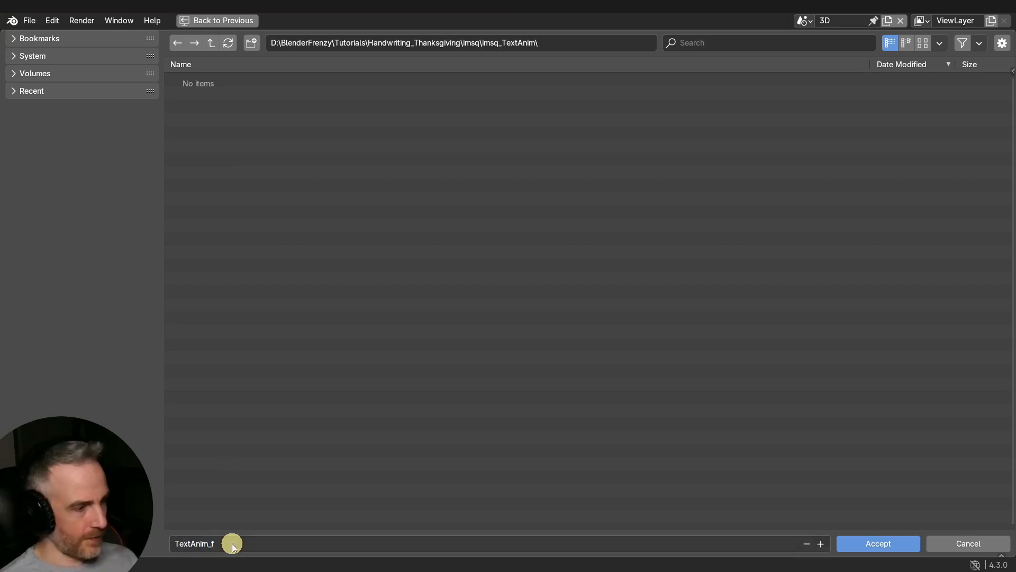
{"action": "key", "text": "Return"}
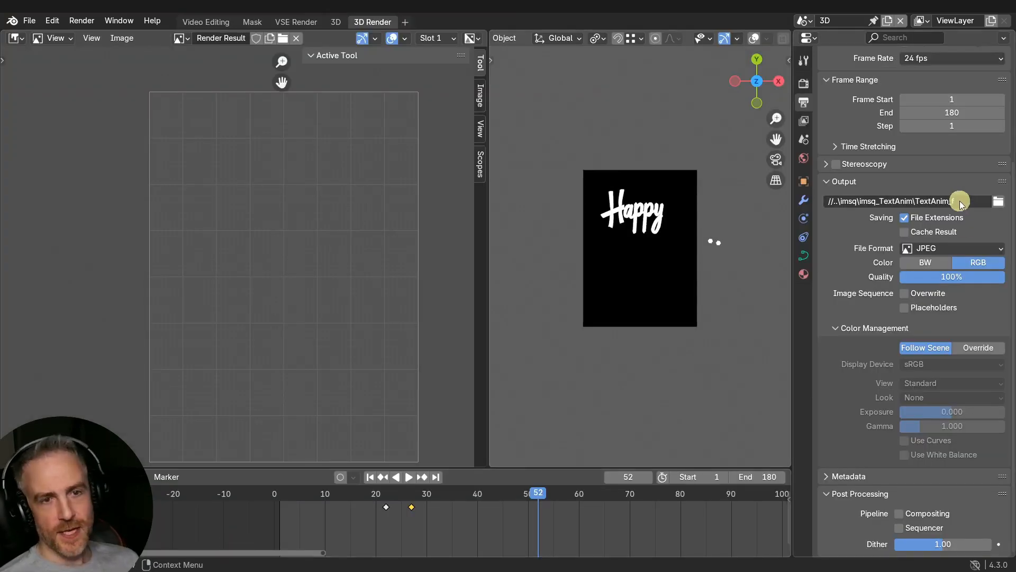
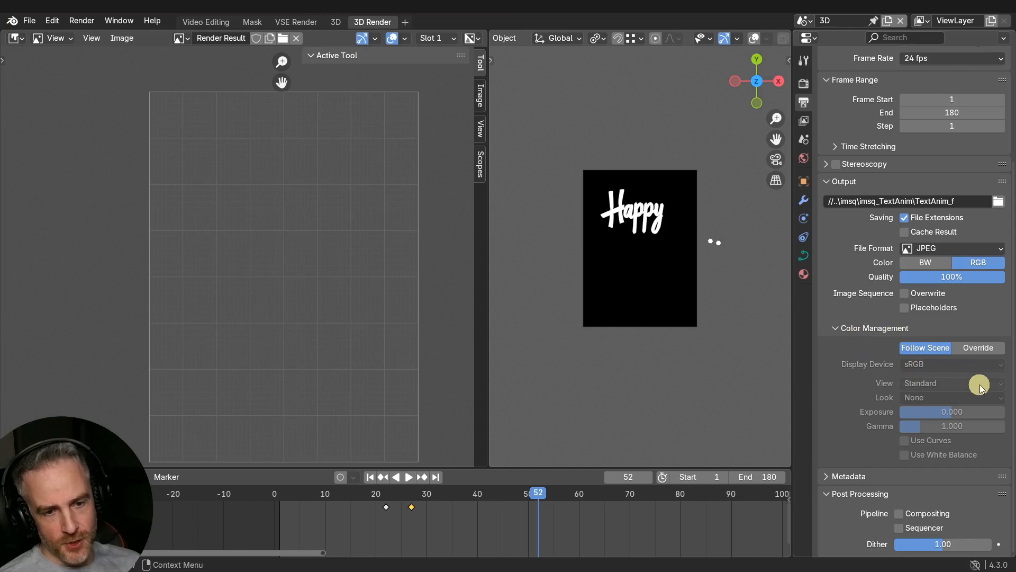
- Keep the 3D scene's output color management on Follow Scene and enable Sequencer post-processing for the VSE scene in VSE Render
{"action": "left_click", "coordinate": [979, 349]}
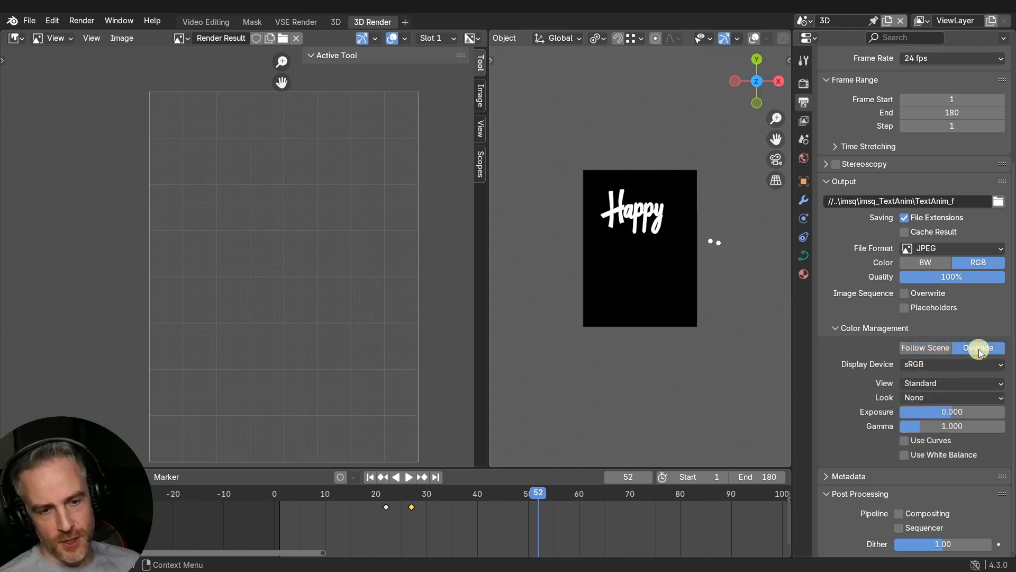
{"action": "left_click", "coordinate": [931, 349]}
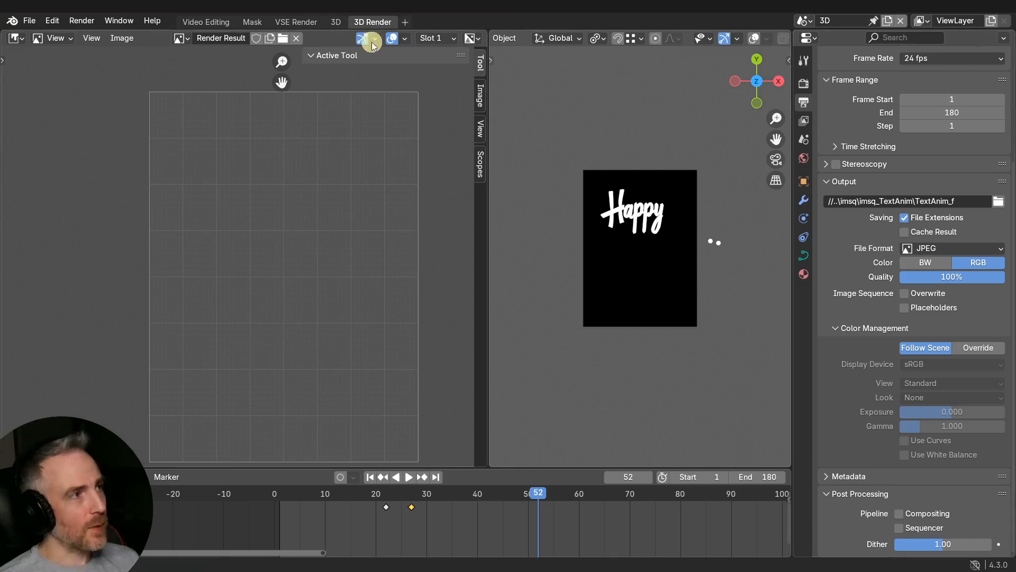
{"action": "left_click", "coordinate": [297, 24]}
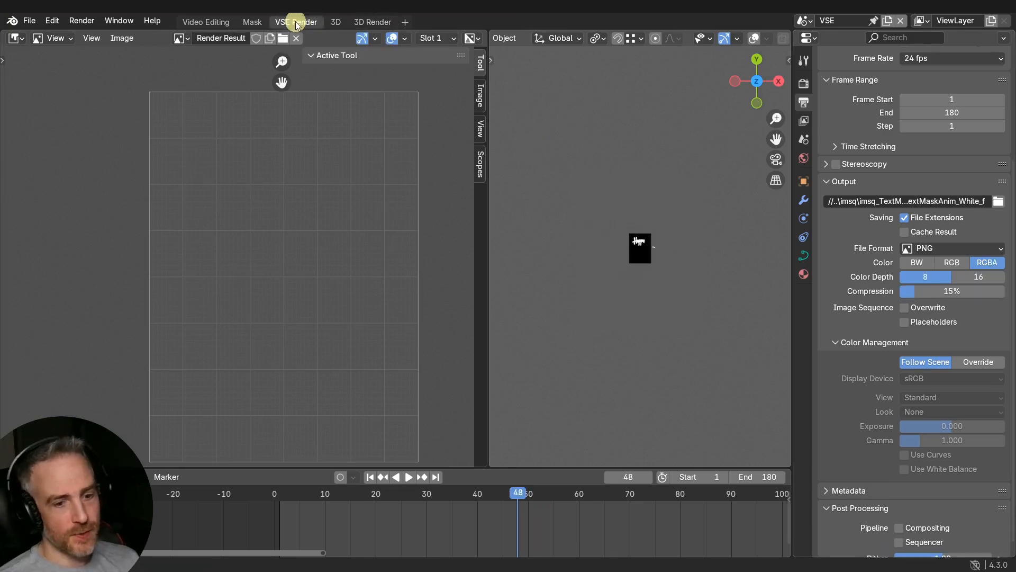
{"action": "left_click", "coordinate": [899, 542]}
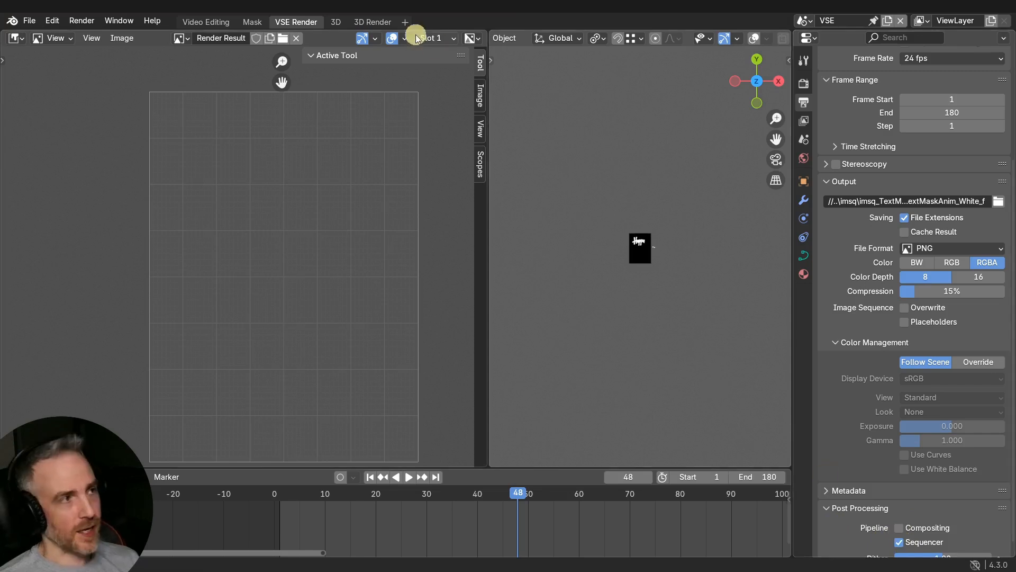
- Widen the viewport in the 3D Render workspace and split off an Outliner above the Properties editor
{"action": "left_click", "coordinate": [378, 24]}
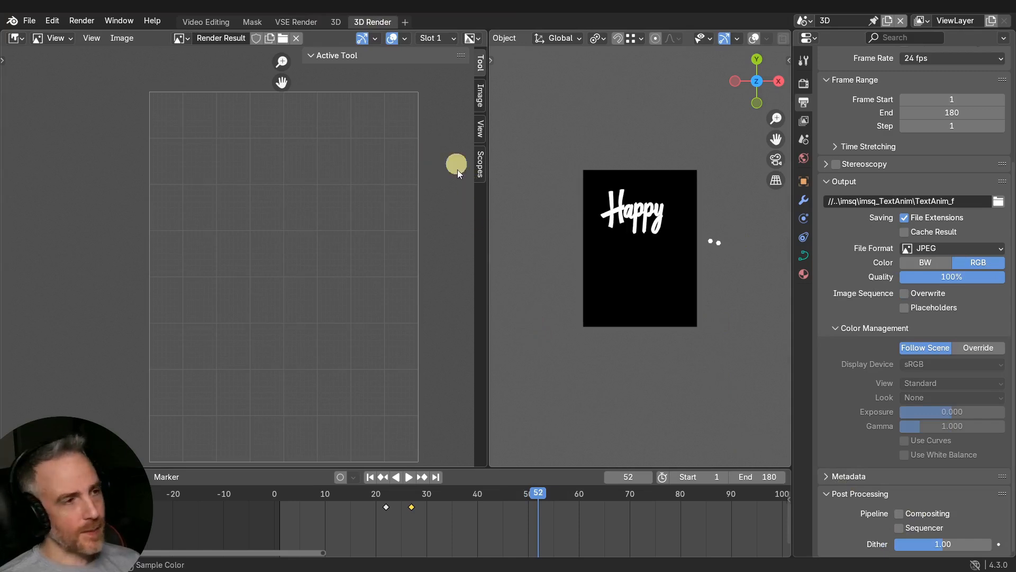
{"action": "left_click_drag", "start_coordinate": [527, 42], "coordinate": [461, 43]}
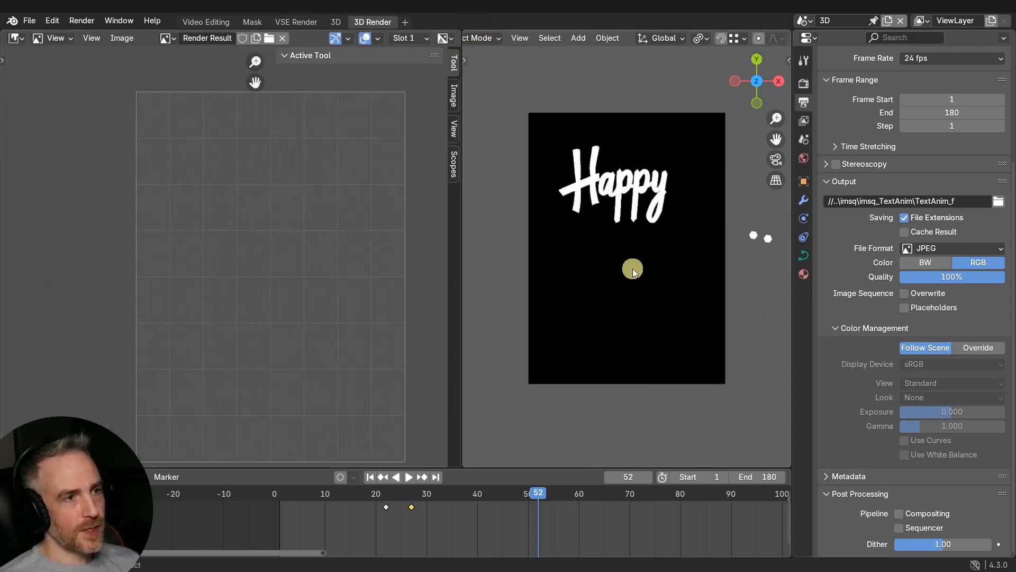
{"action": "scroll", "coordinate": [633, 268], "scroll_direction": "up", "scroll_amount": 3}
{"action": "middle_click_drag", "start_coordinate": [642, 274], "coordinate": [610, 197]}
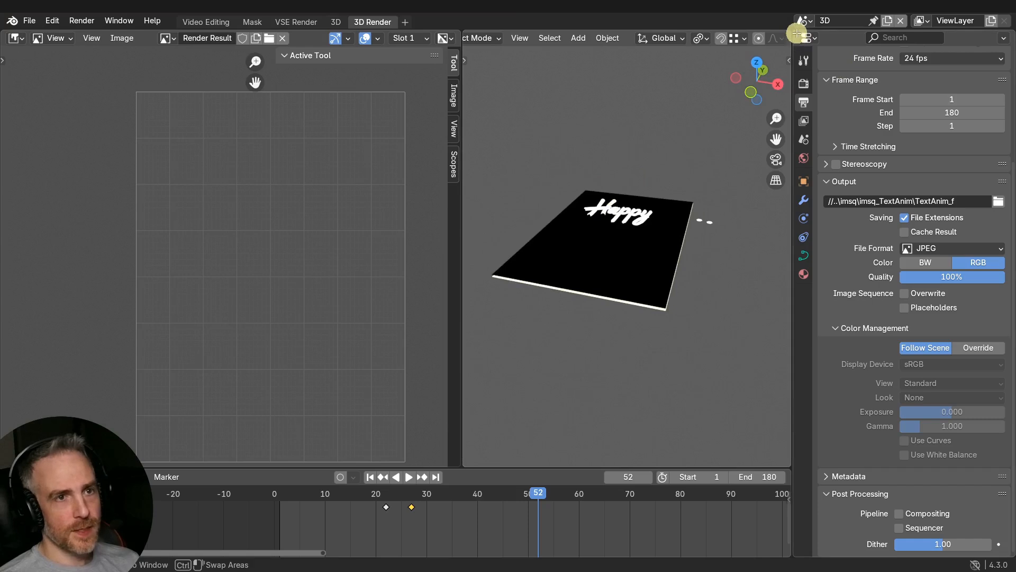
{"action": "left_click_drag", "start_coordinate": [798, 33], "coordinate": [806, 164]}
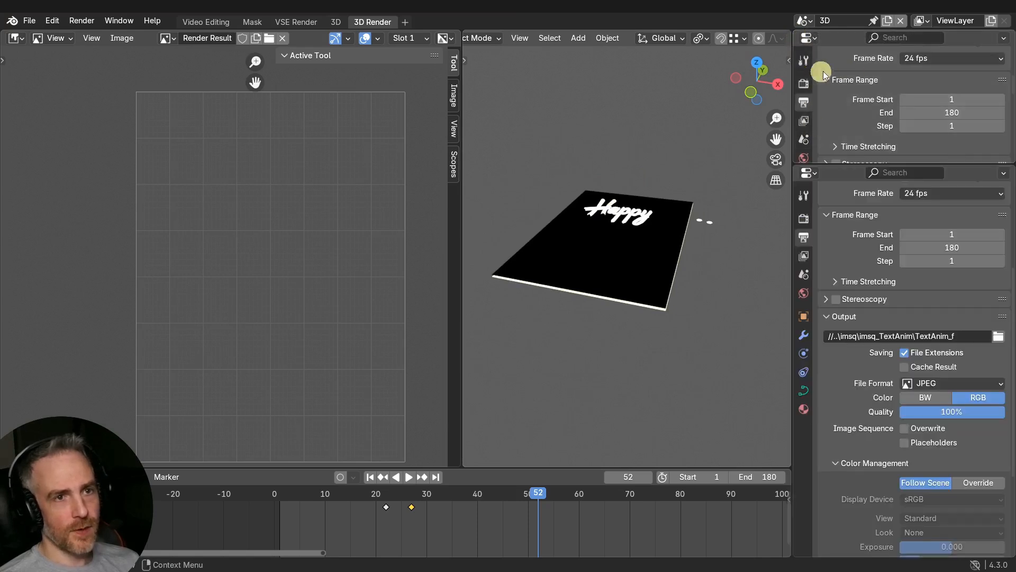
{"action": "left_click", "coordinate": [807, 42]}
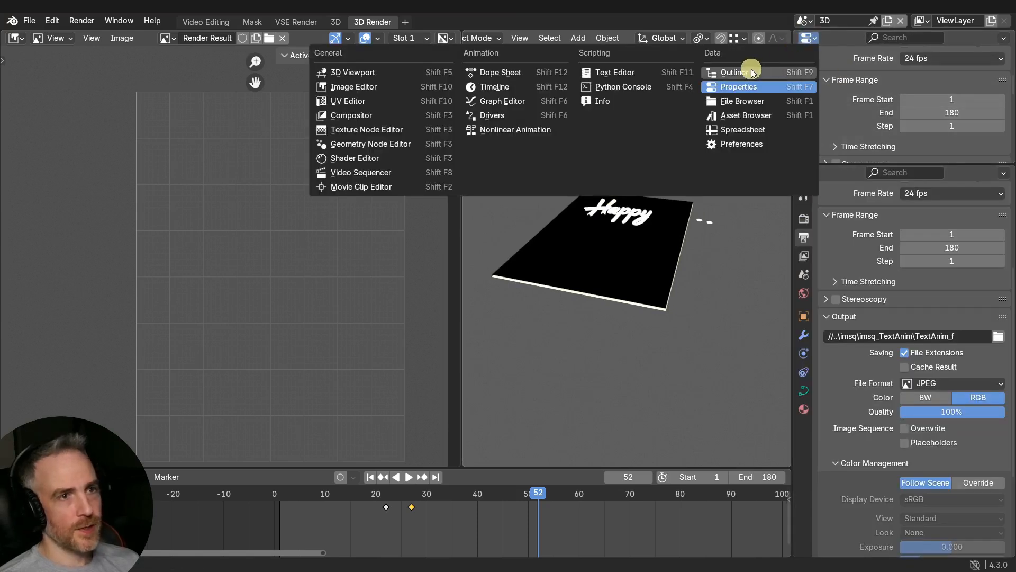
{"action": "left_click", "coordinate": [807, 73]}
- Hide the MyCard_01 object from the viewport and from renders, and view the black card from the top
{"action": "scroll", "coordinate": [976, 93], "scroll_direction": "down", "scroll_amount": 5}
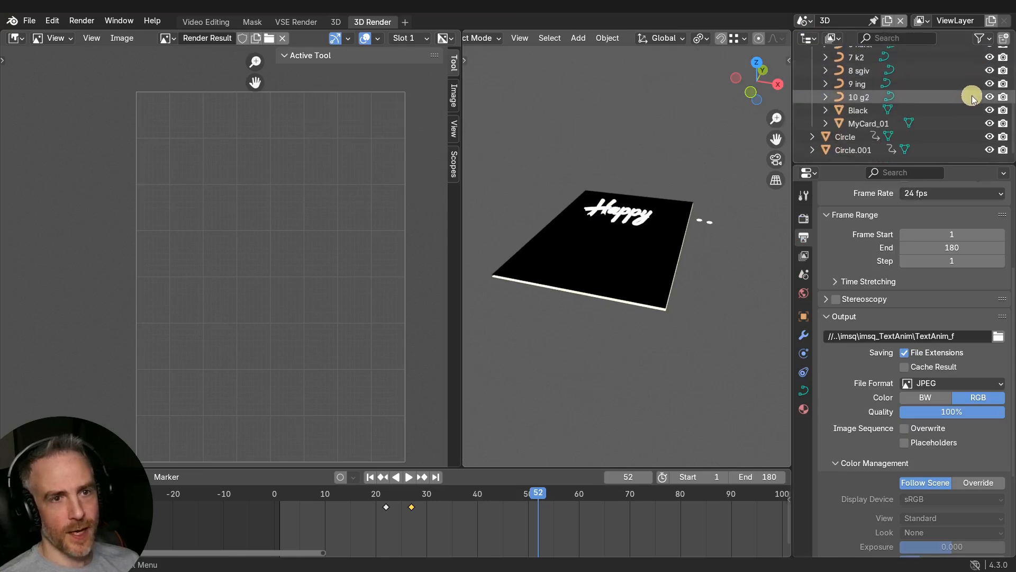
{"action": "left_click", "coordinate": [991, 123]}
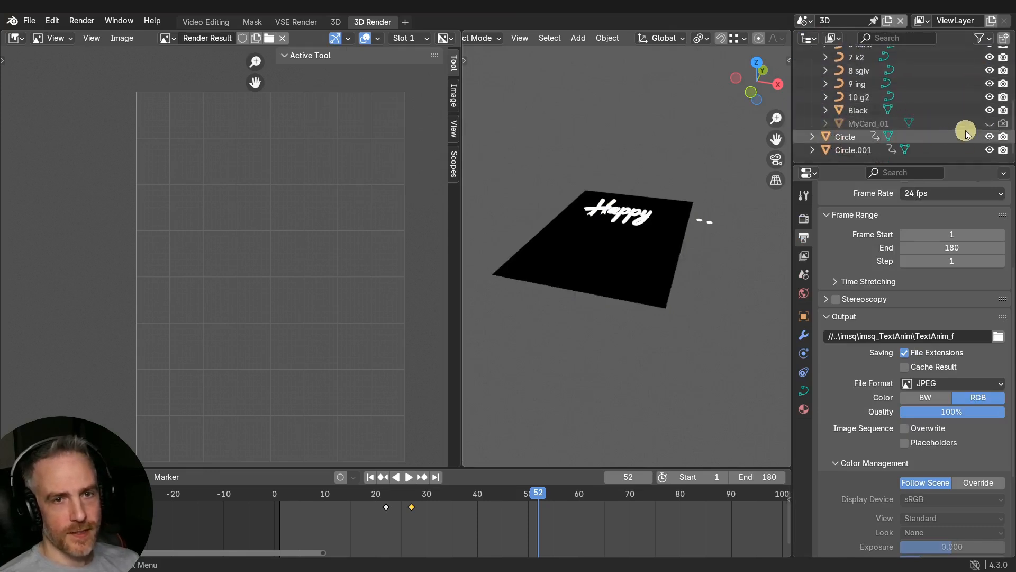
{"action": "scroll", "coordinate": [968, 133], "scroll_direction": "up", "scroll_amount": 4}
{"action": "scroll", "coordinate": [966, 132], "scroll_direction": "down", "scroll_amount": 4}
{"action": "scroll", "coordinate": [966, 132], "scroll_direction": "up", "scroll_amount": 6}
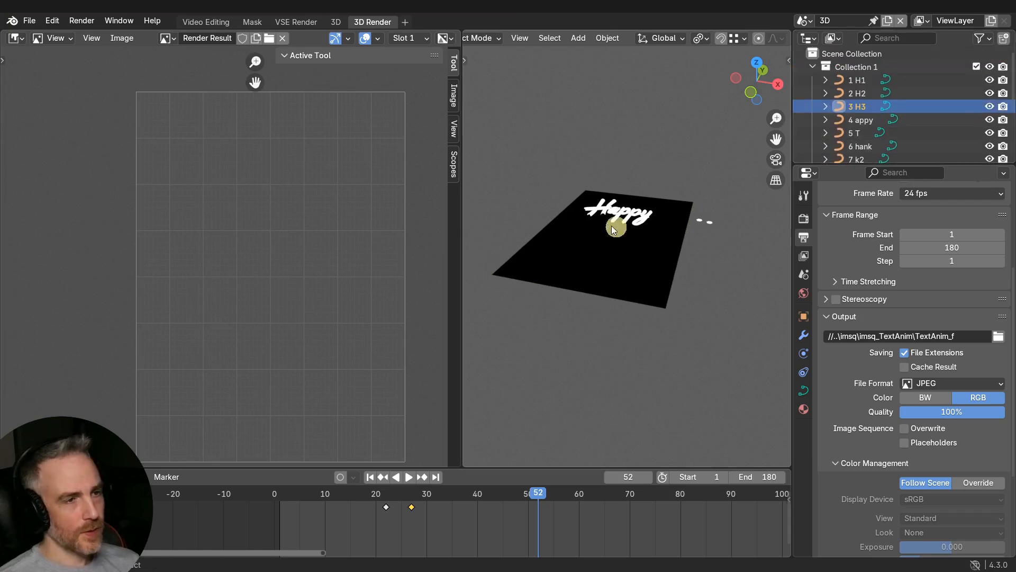
{"action": "key", "text": "KP_7"}
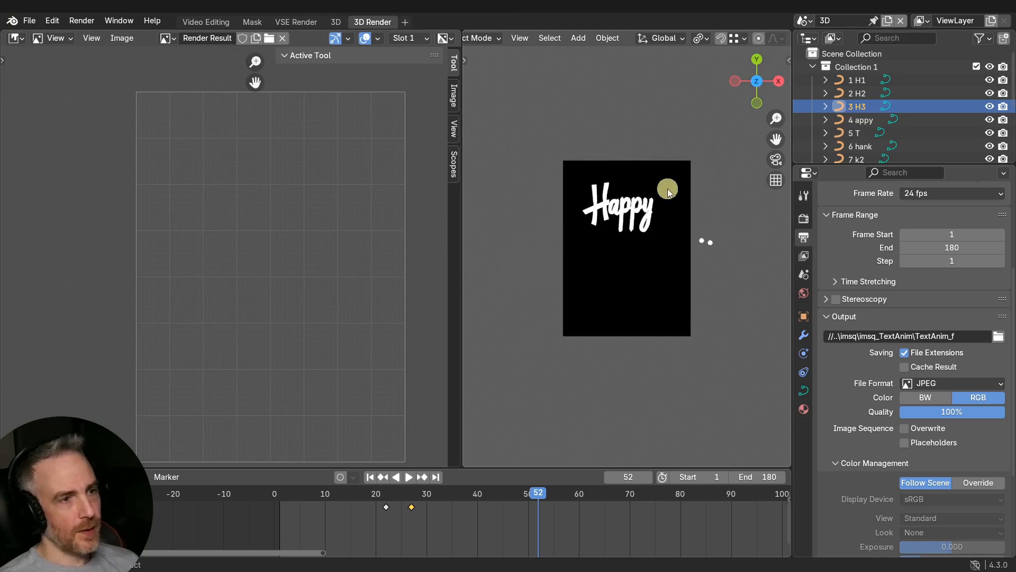
{"action": "scroll", "coordinate": [661, 201], "scroll_direction": "up", "scroll_amount": 4}
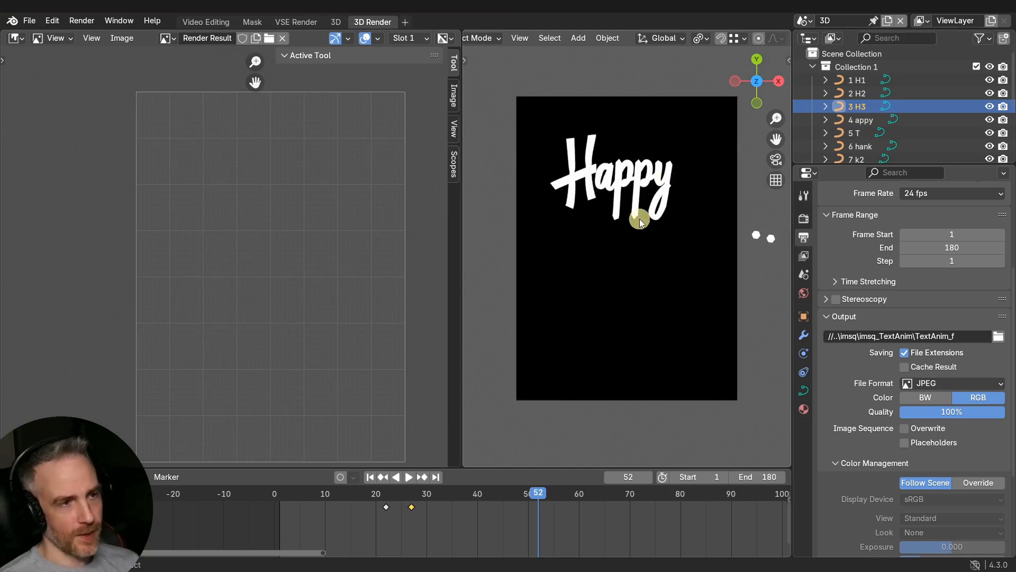
- With overlays shown in the 3D workspace, snap the 3D cursor to the world origin and center the view on it
{"action": "left_click", "coordinate": [334, 22]}
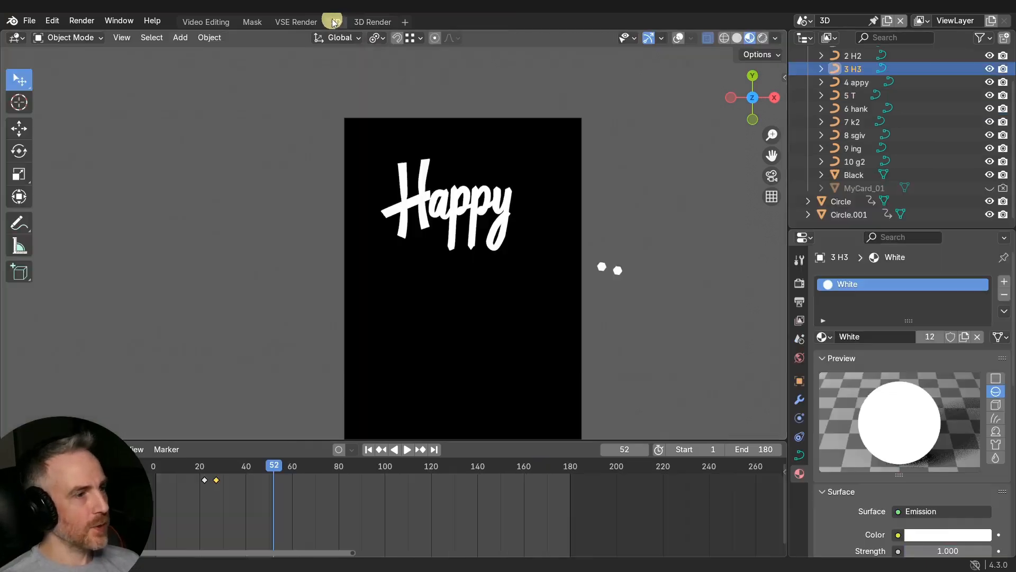
{"action": "left_click", "coordinate": [678, 37]}
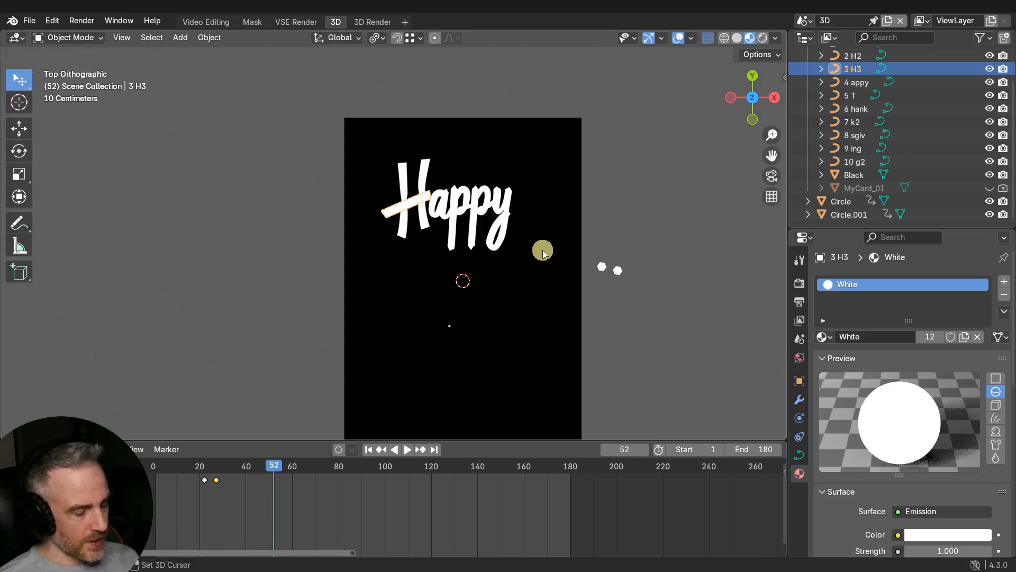
{"action": "key", "text": "shift+s"}
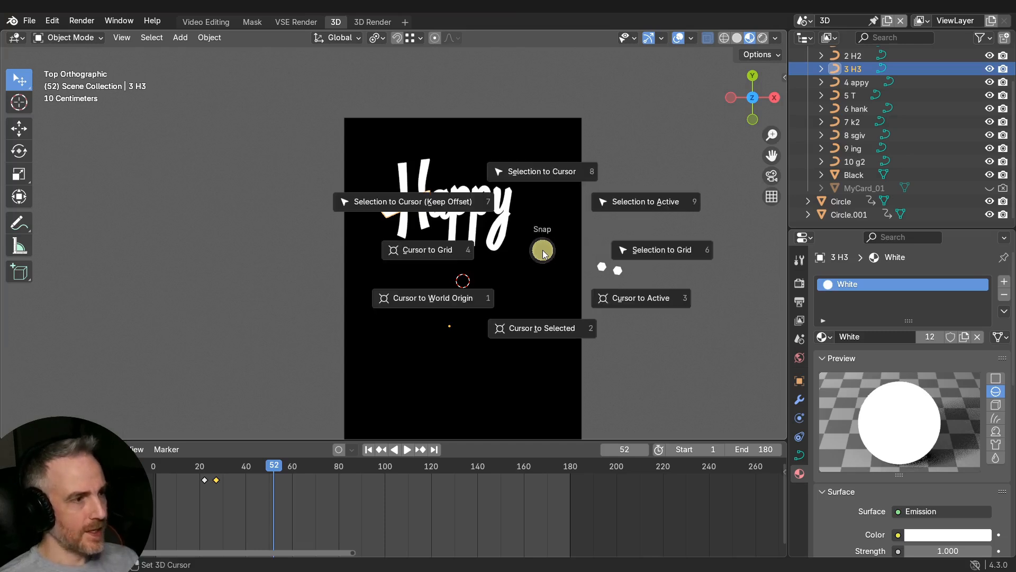
{"action": "left_click", "coordinate": [430, 297]}
{"action": "left_click", "coordinate": [115, 39]}
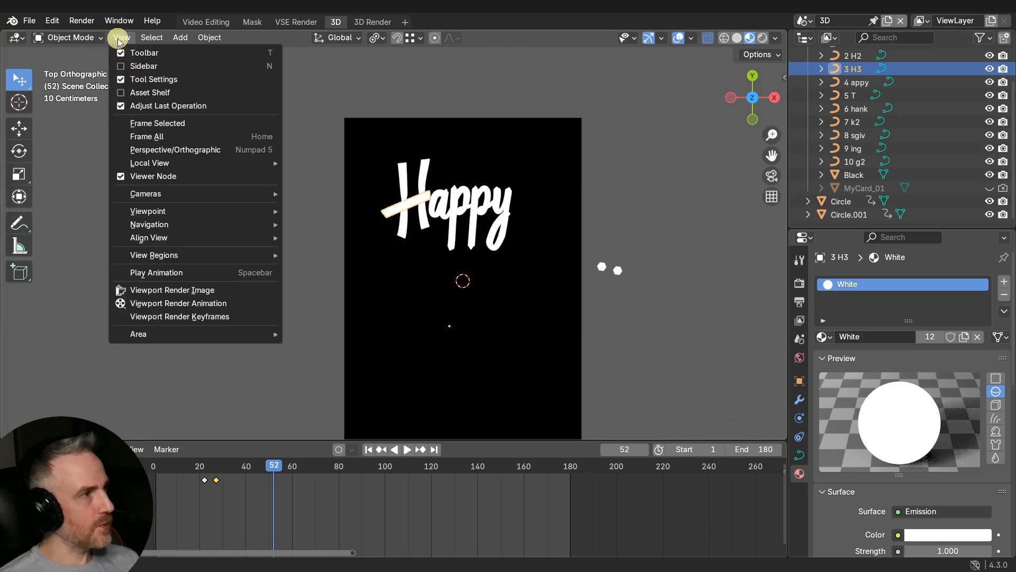
{"action": "mouse_move", "coordinate": [143, 238]}
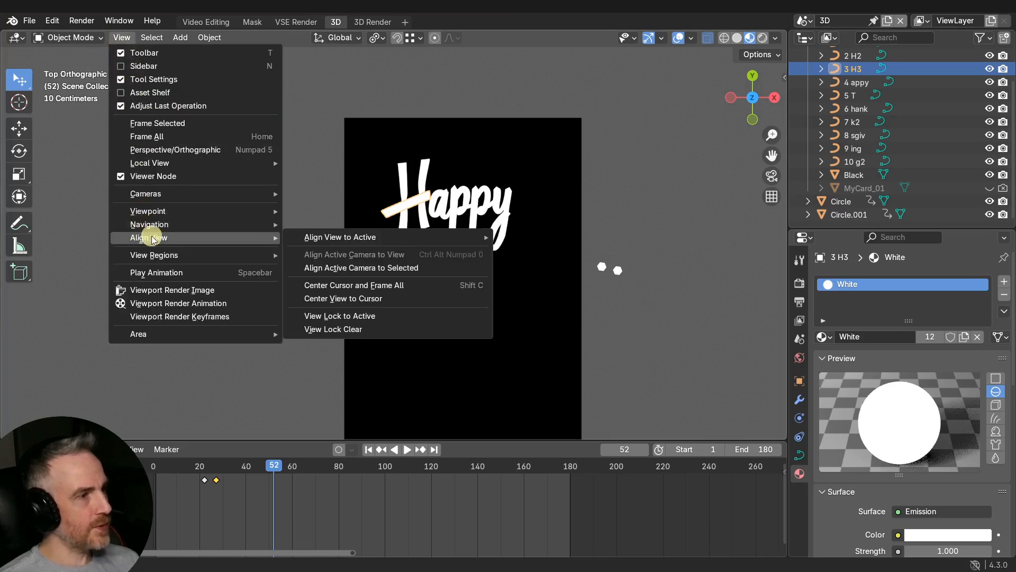
{"action": "left_click", "coordinate": [345, 298]}
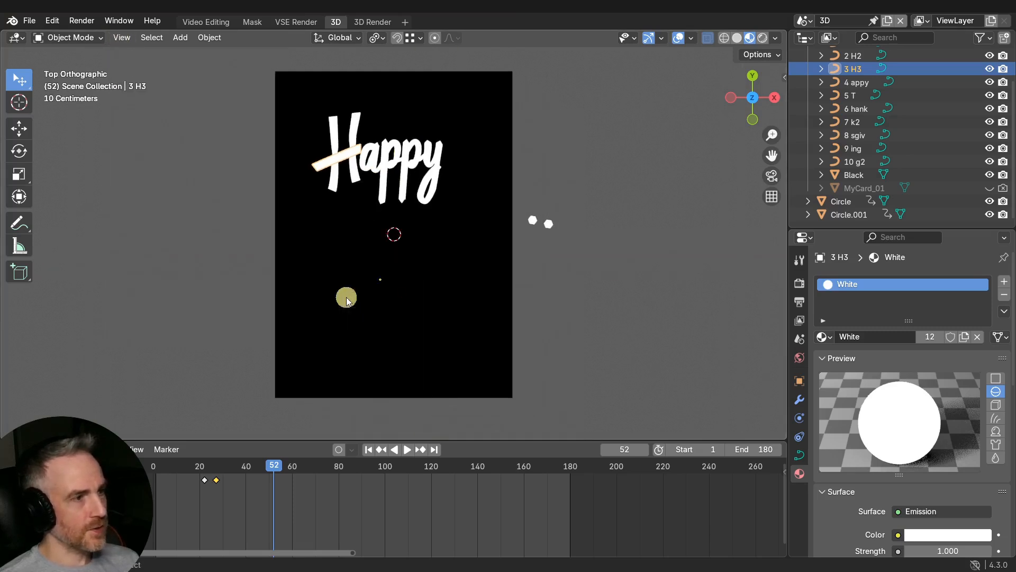
- Add a camera at the world origin and orbit around the card to check where it sits
{"action": "key", "text": "shift+a"}
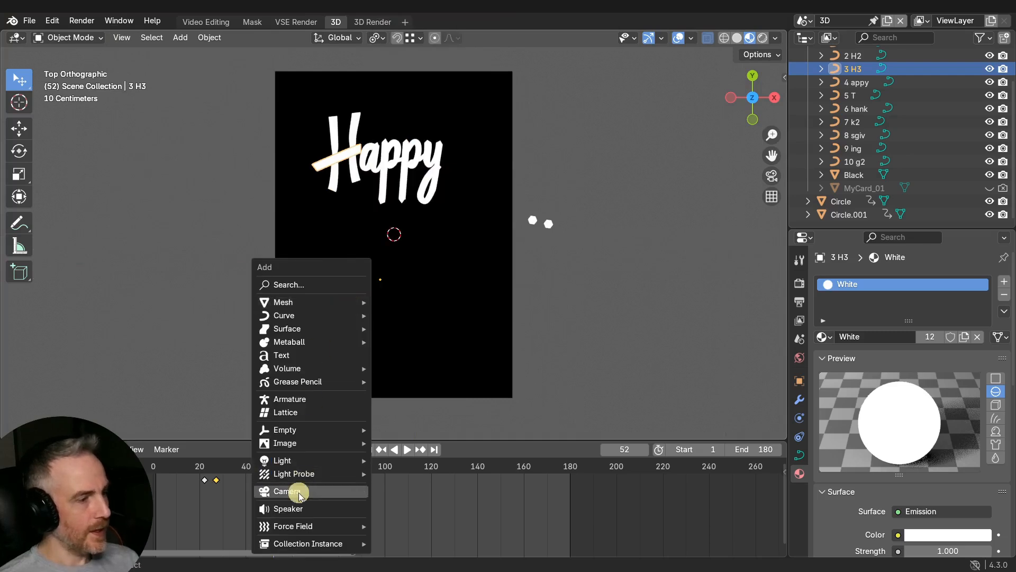
{"action": "left_click", "coordinate": [298, 492]}
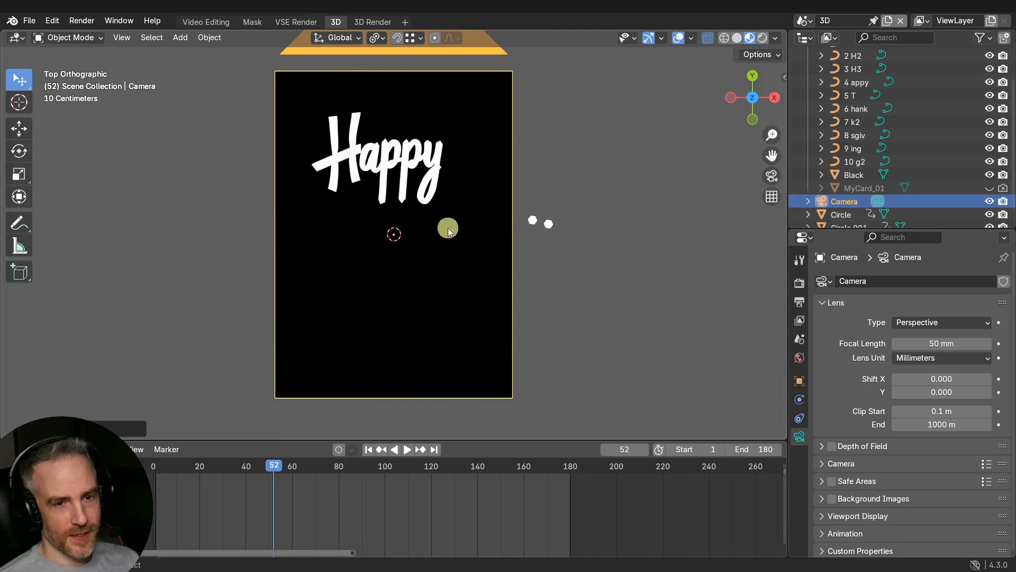
{"action": "middle_click_drag", "start_coordinate": [496, 231], "coordinate": [370, 256]}
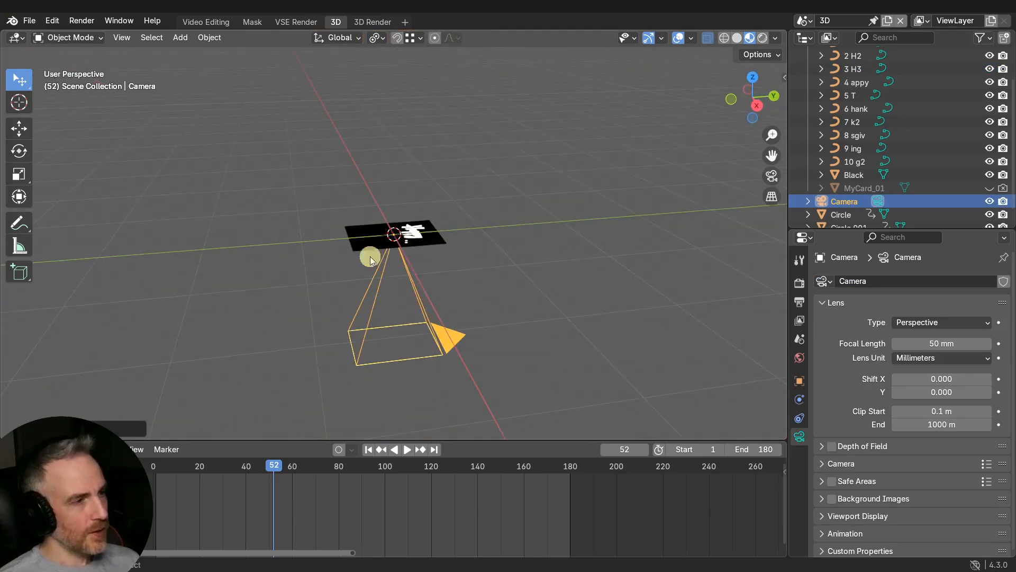
- Center the top view on the 3D cursor, align the active camera to it, and check the camera's position above the card
{"action": "key", "text": "KP_7"}
{"action": "scroll", "coordinate": [392, 205], "scroll_direction": "up", "scroll_amount": 7}
{"action": "middle_click_drag", "start_coordinate": [401, 216], "coordinate": [447, 242], "text": "shift"}
{"action": "left_click", "coordinate": [121, 37]}
{"action": "mouse_move", "coordinate": [133, 217]}
{"action": "mouse_move", "coordinate": [268, 236]}
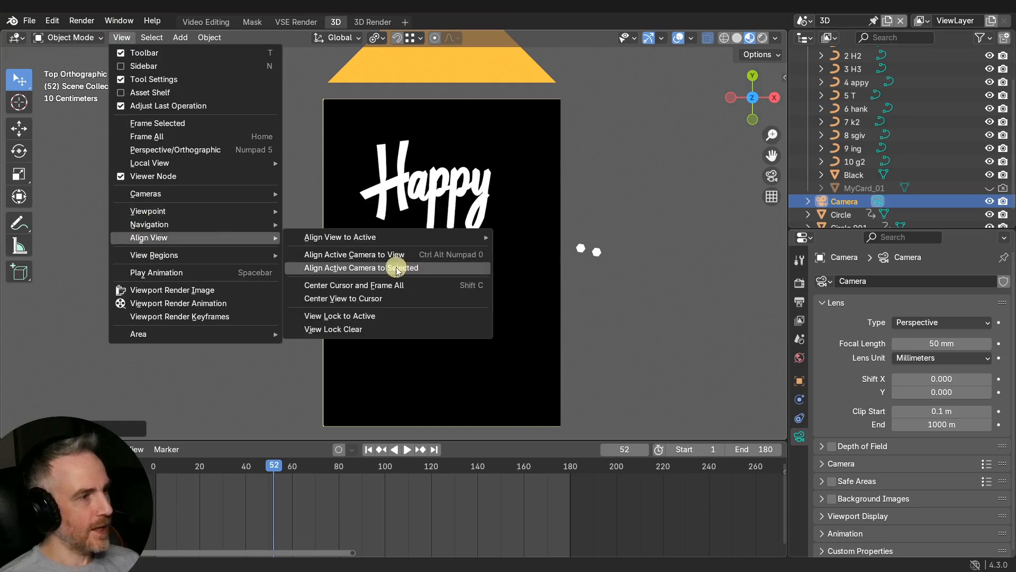
{"action": "left_click", "coordinate": [377, 299]}
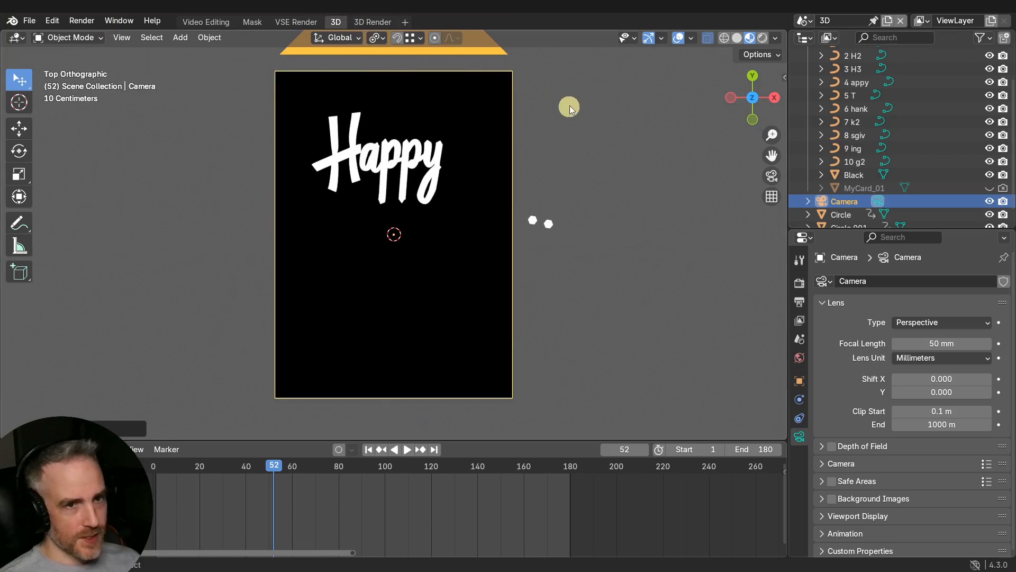
{"action": "key", "text": "KP_0"}
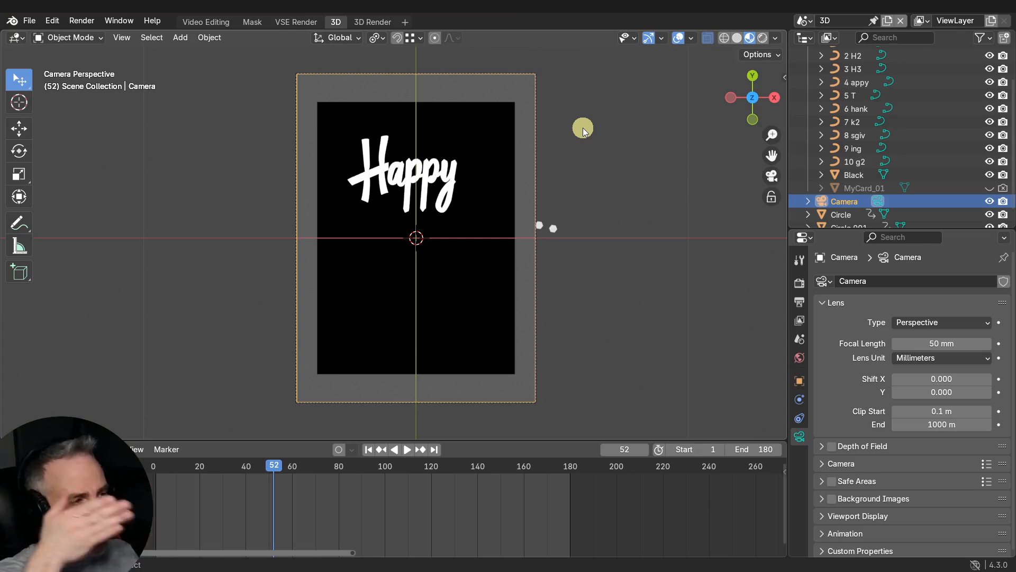
{"action": "middle_click_drag", "start_coordinate": [582, 128], "coordinate": [399, 307]}
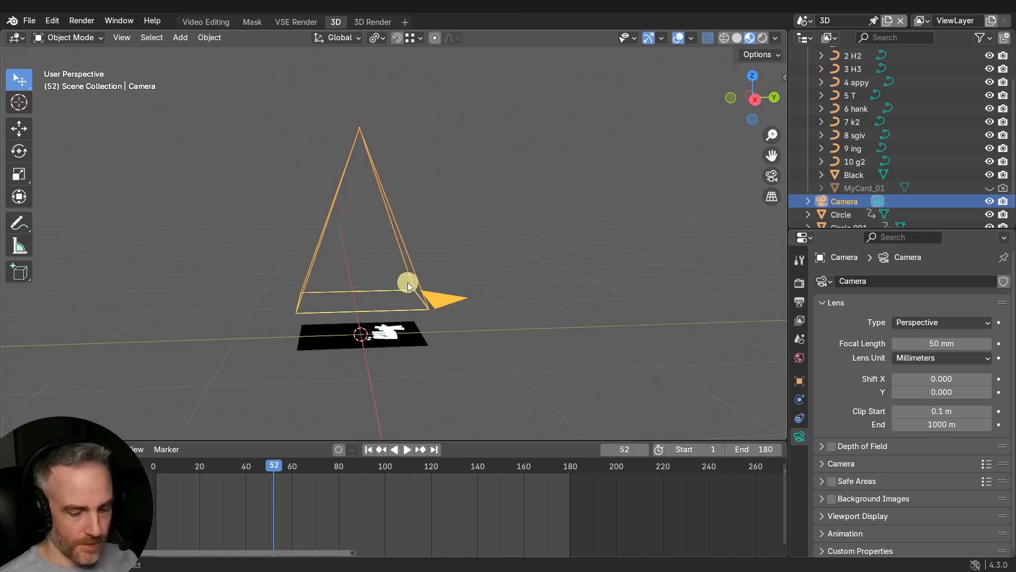
{"action": "key", "text": "KP_0"}
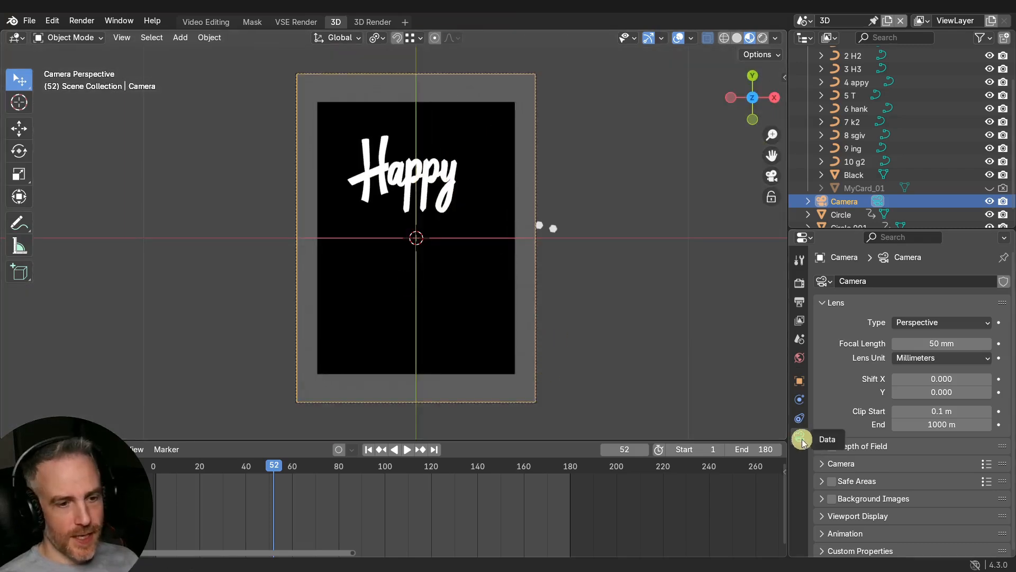
- Change the camera type to Orthographic and set its orthographic scale to 1
{"action": "left_click", "coordinate": [915, 323]}
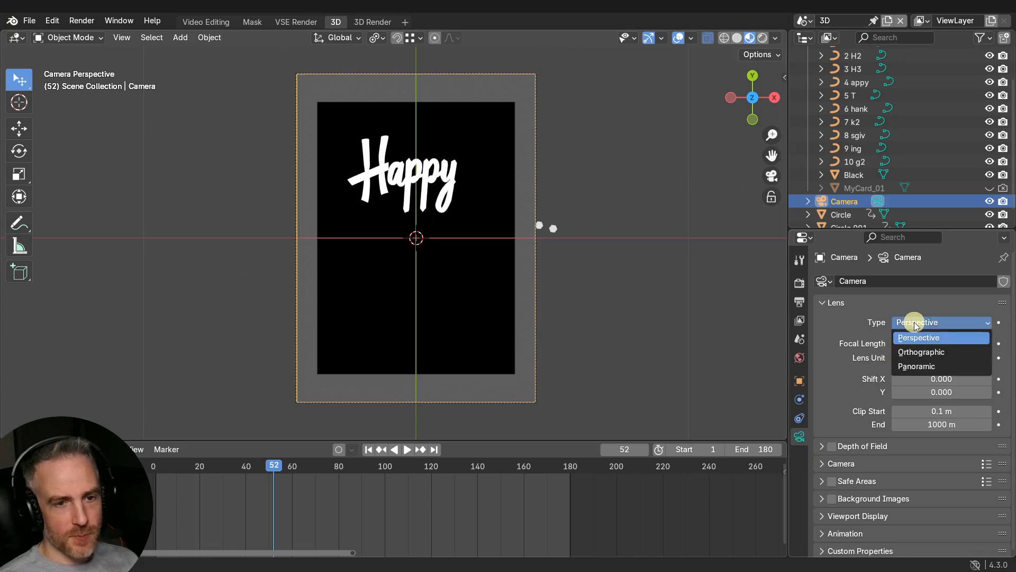
{"action": "left_click", "coordinate": [915, 352]}
{"action": "left_click", "coordinate": [936, 344]}
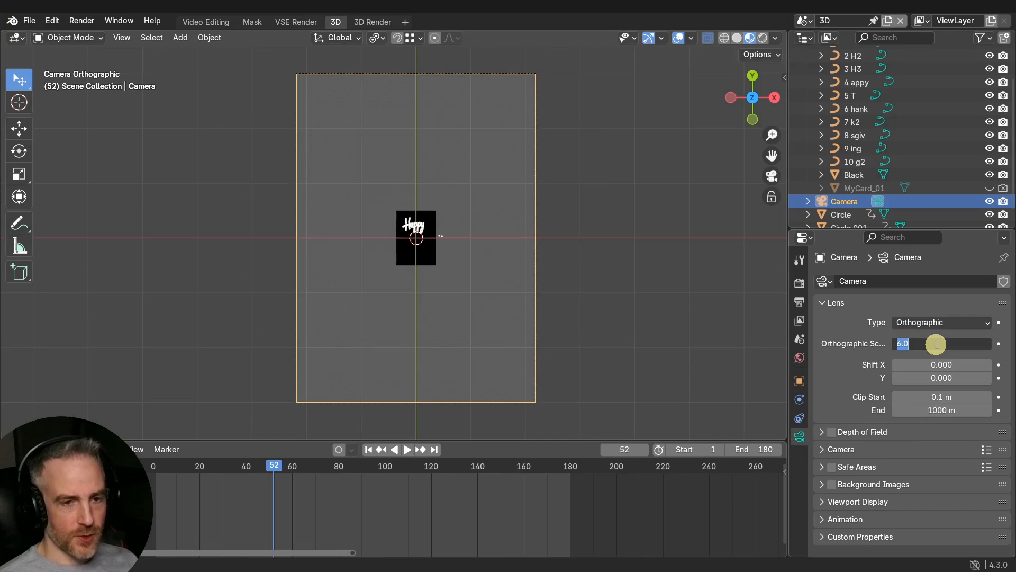
{"action": "type", "text": "1"}
{"action": "key", "text": "Return"}
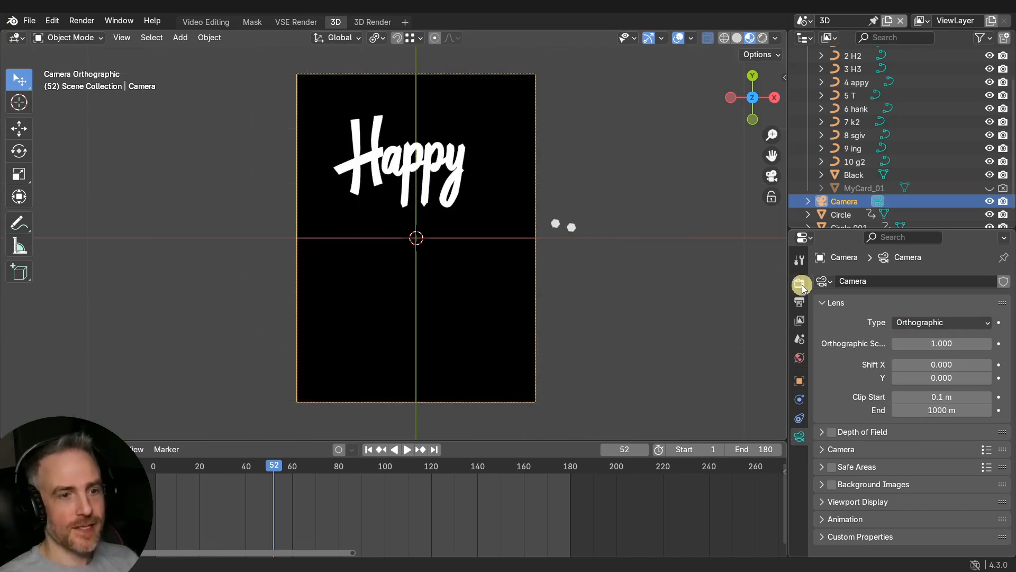
- Show the scene's output resolution and check the camera framing against the black card by leaving and re-entering the camera view
{"action": "left_click", "coordinate": [799, 302]}
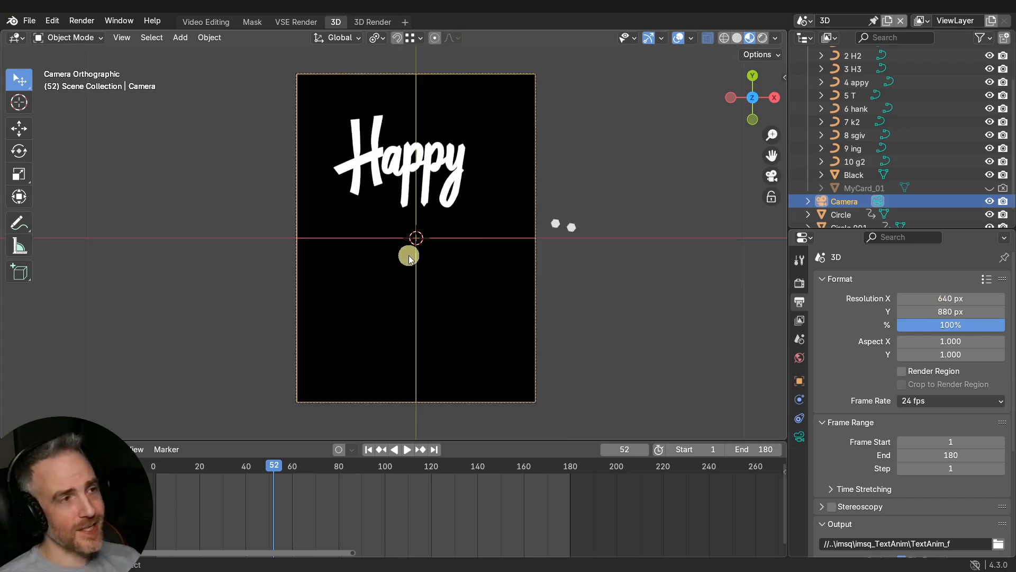
{"action": "key", "text": "KP_0"}
{"action": "key", "text": "KP_0"}
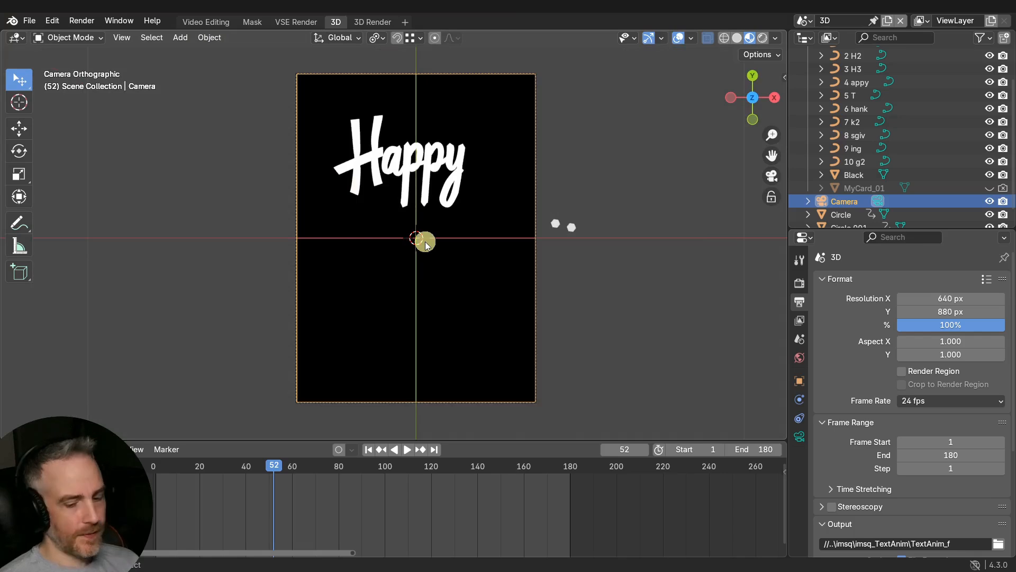
{"action": "left_click", "coordinate": [772, 176]}
{"action": "left_click", "coordinate": [772, 175]}
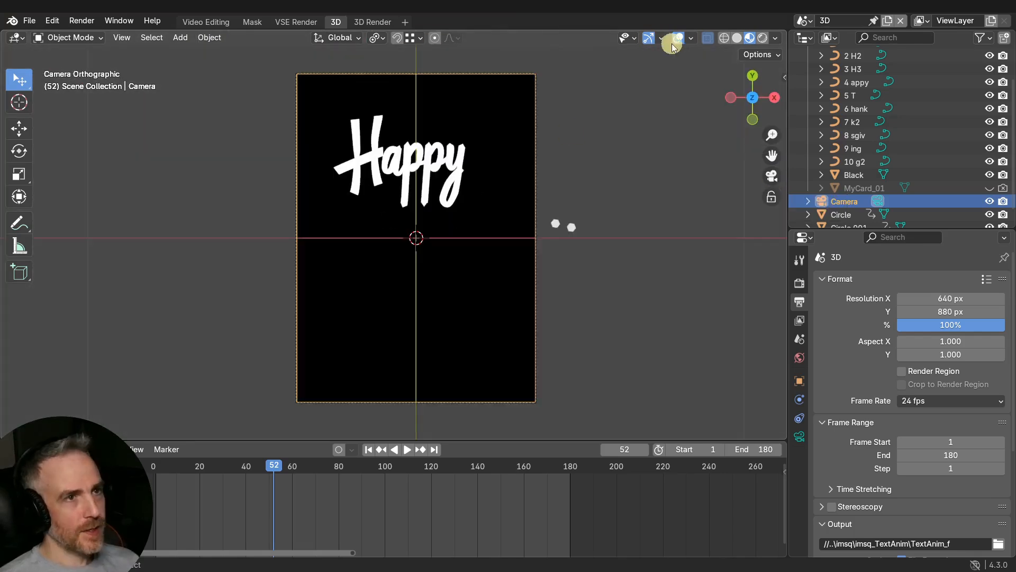
- Play the text reveal with overlays hidden, select all objects to show their keyframes, and move to the last keyframe at frame 135
{"action": "left_click", "coordinate": [407, 449]}
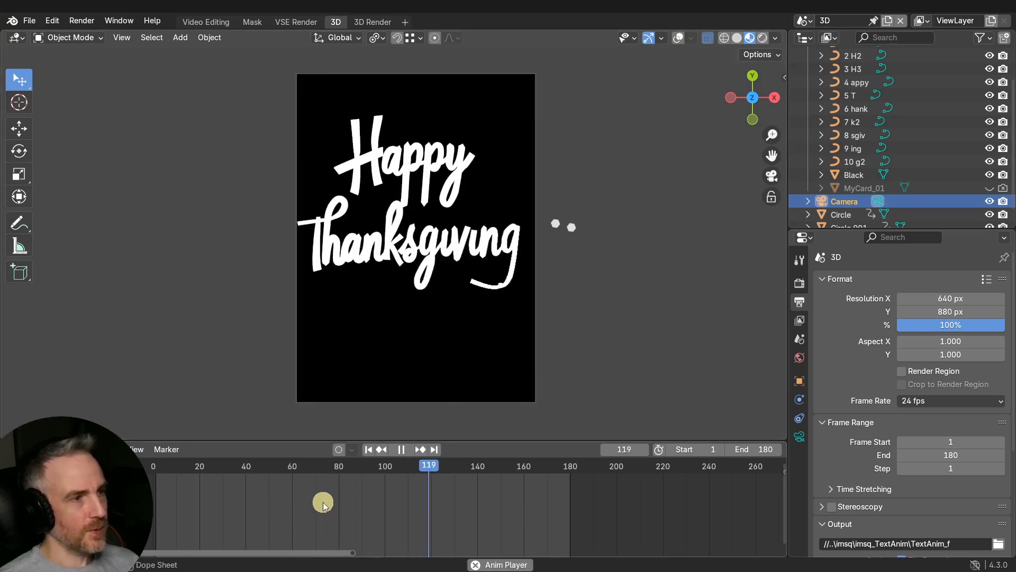
{"action": "left_click_drag", "start_coordinate": [482, 466], "coordinate": [443, 475]}
{"action": "key", "text": "a"}
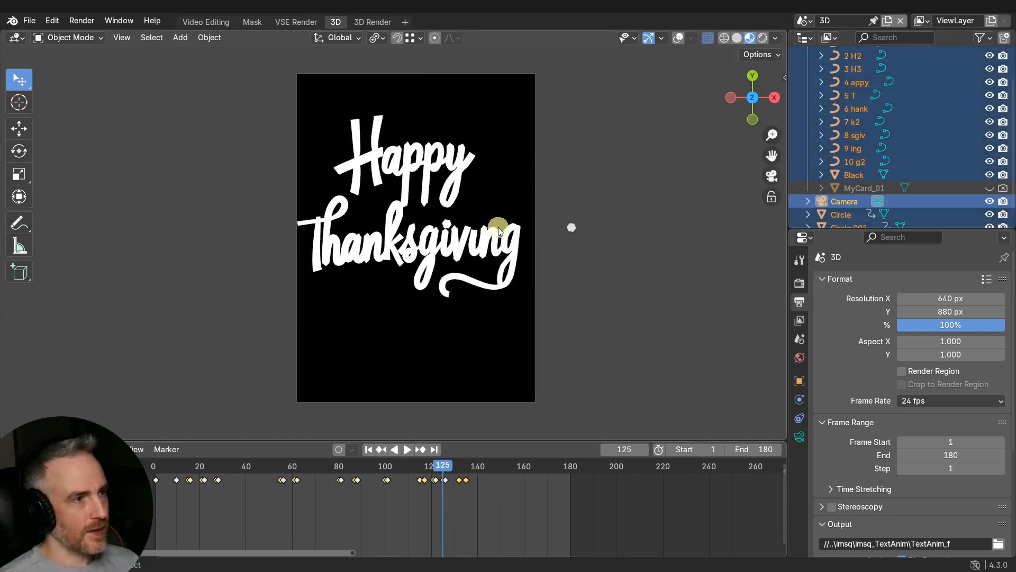
{"action": "scroll", "coordinate": [479, 479], "scroll_direction": "up", "scroll_amount": 2}
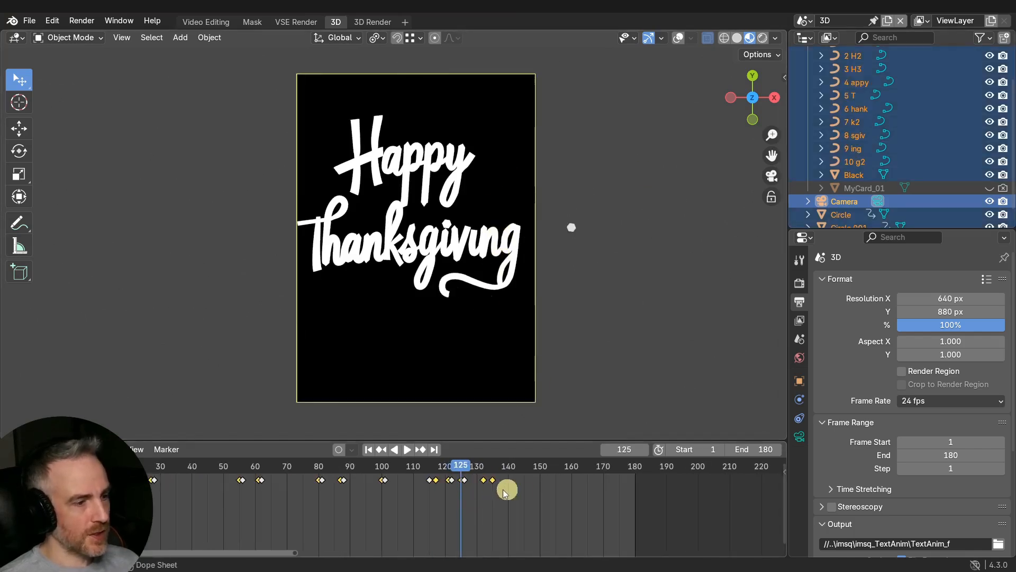
{"action": "key", "text": "space"}
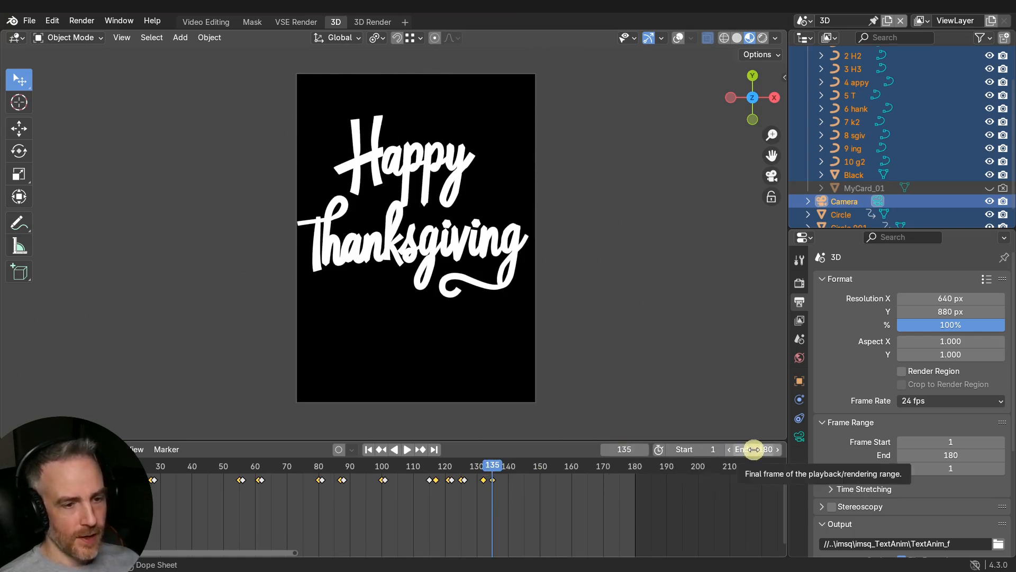
- Set the animation's end frame to 135, fit the keyframes in the timeline, and save the file
{"action": "key", "text": "ctrl+v"}
{"action": "key", "text": "Home"}
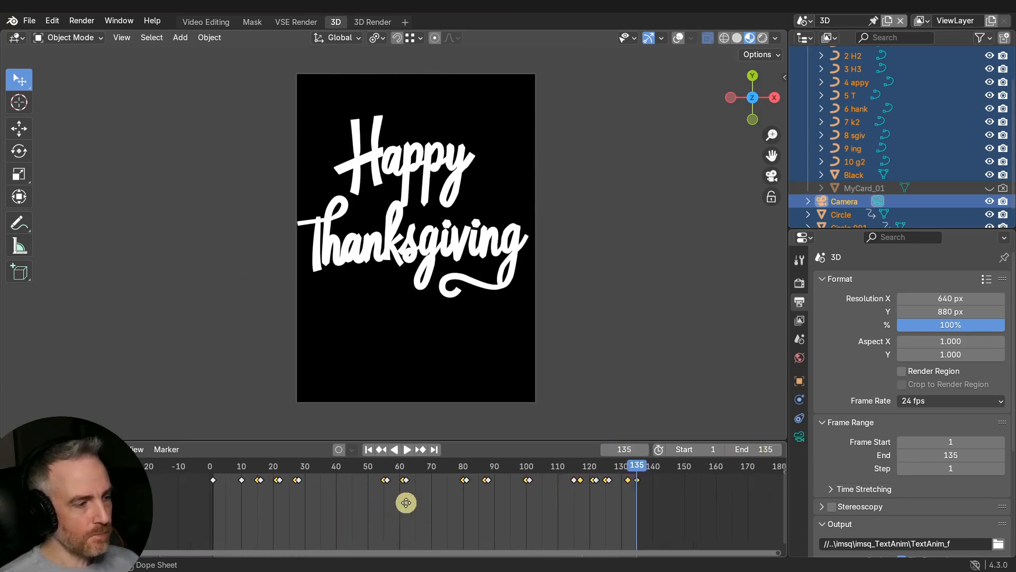
{"action": "middle_click_drag", "start_coordinate": [464, 505], "coordinate": [431, 509]}
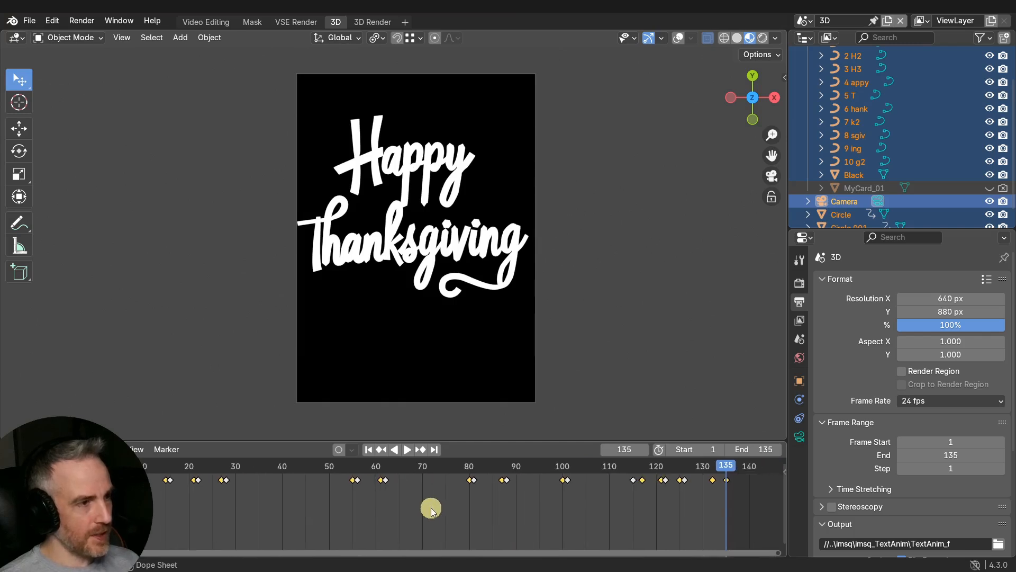
{"action": "key", "text": "ctrl+s"}
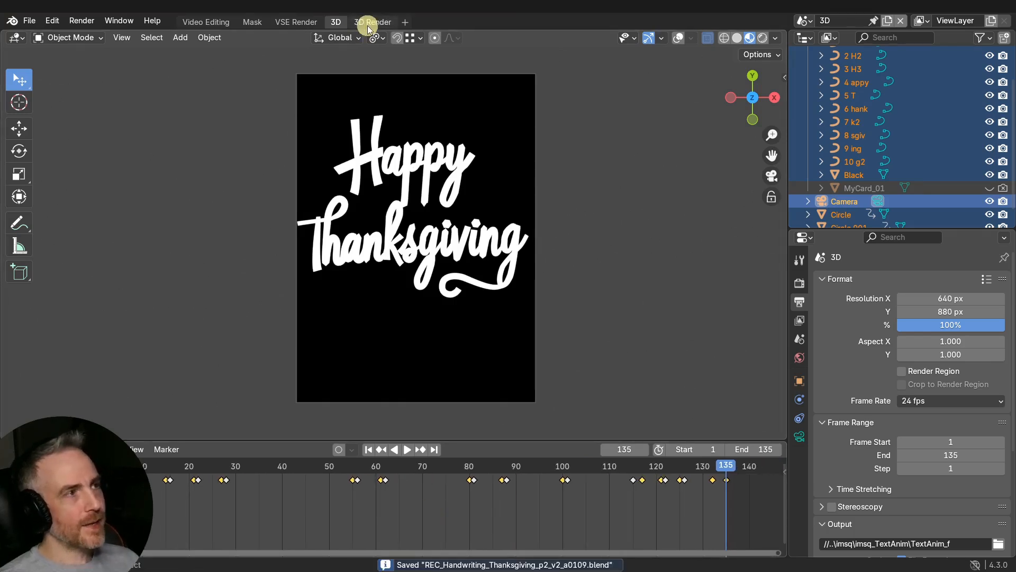
- Switch to the 3D Render workspace, fit its timeline to the keyframes, and render a test image of frame 135
{"action": "left_click", "coordinate": [367, 23]}
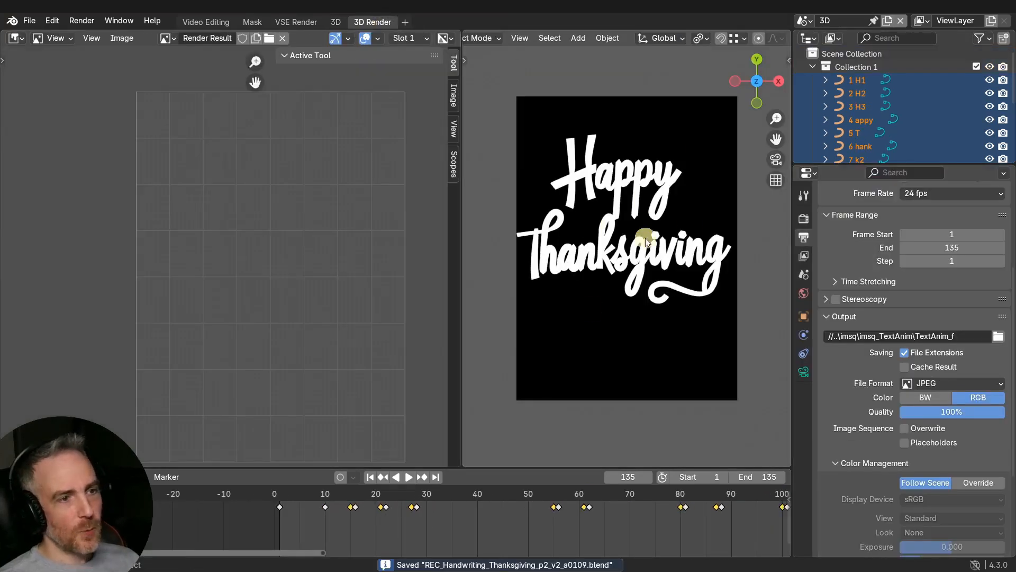
{"action": "key", "text": "Home"}
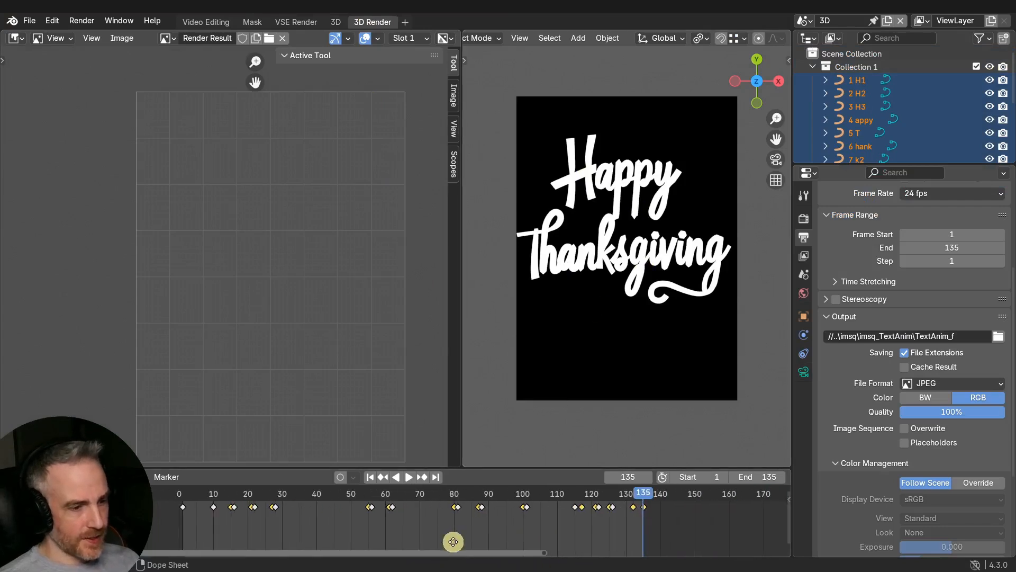
{"action": "scroll", "coordinate": [461, 537], "scroll_direction": "up", "scroll_amount": 1}
{"action": "key", "text": "F12"}
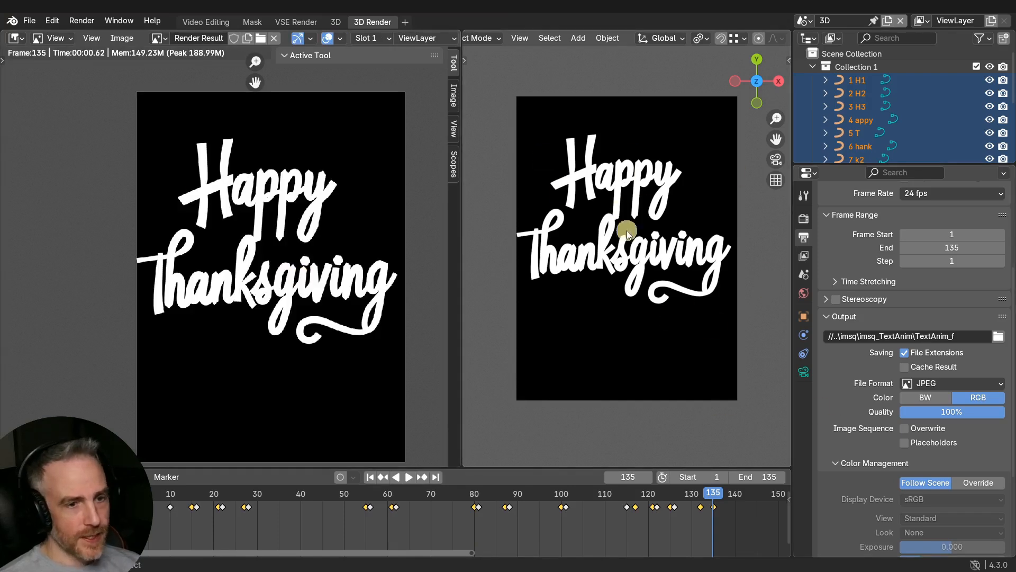
- Review the remaining output settings and render test images of frames 98 and 47
{"action": "scroll", "coordinate": [845, 471], "scroll_direction": "down", "scroll_amount": 5}
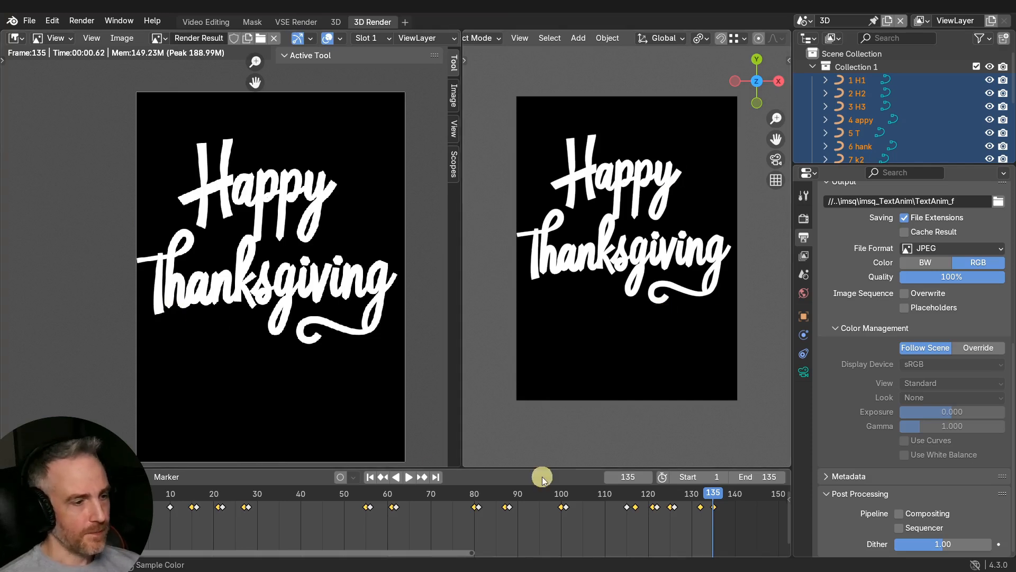
{"action": "left_click", "coordinate": [554, 491]}
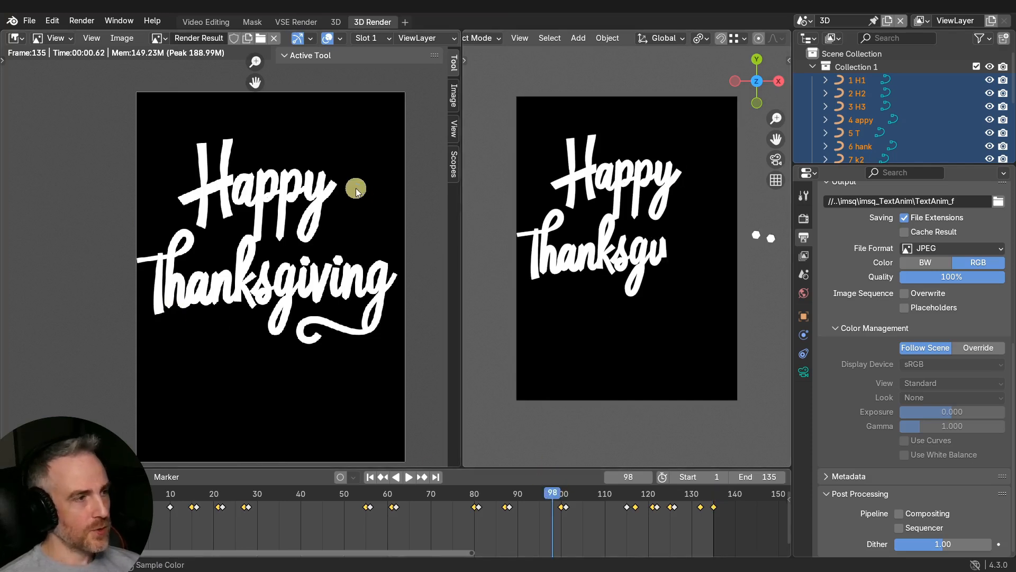
{"action": "key", "text": "F12"}
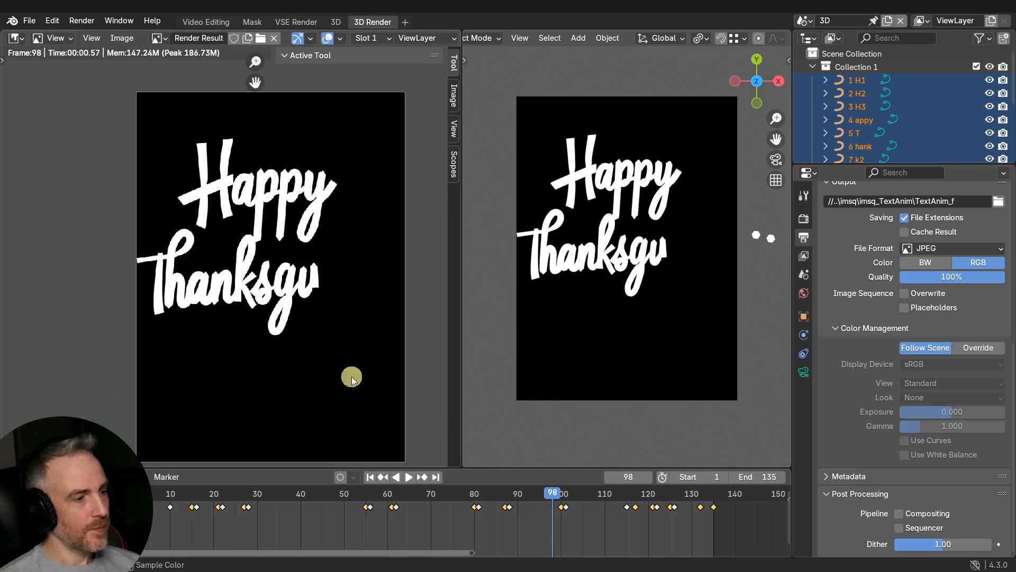
{"action": "left_click", "coordinate": [332, 493]}
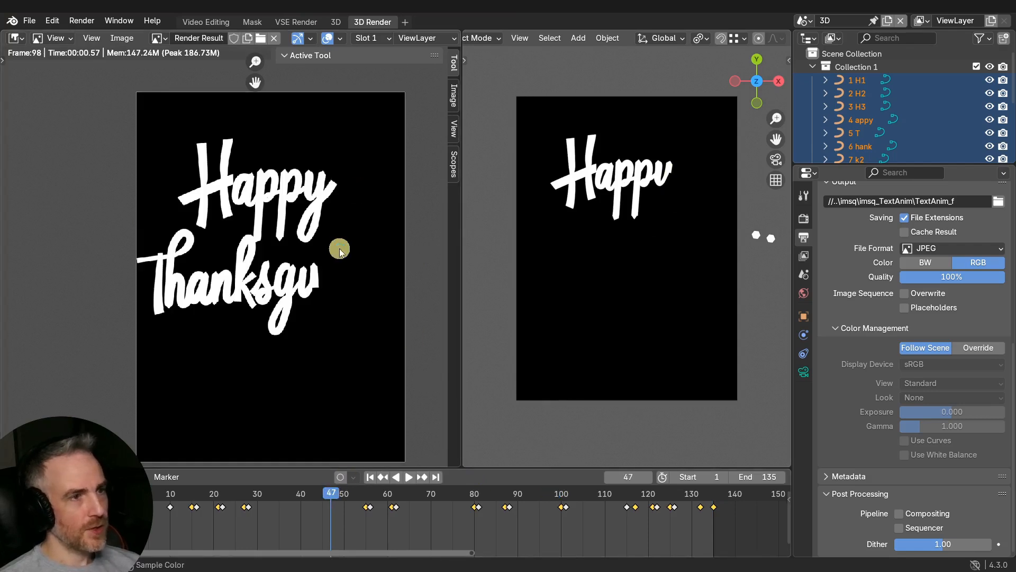
{"action": "key", "text": "F12"}
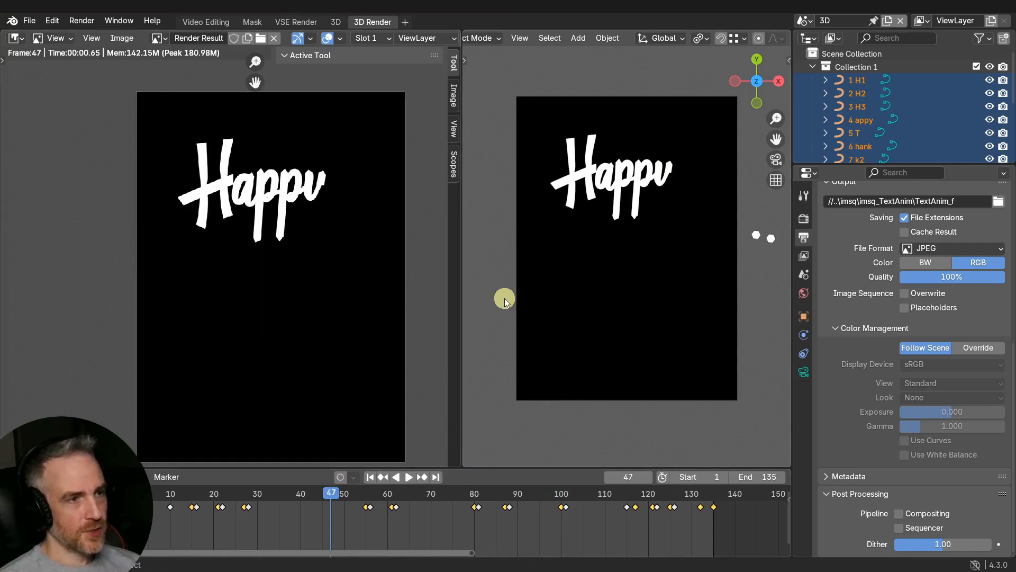
- Switch the 3D viewport beside the render preview to the camera view and adjust the zoom so the whole card fits
{"action": "middle_click_drag", "start_coordinate": [672, 304], "coordinate": [654, 256]}
{"action": "key", "text": "KP_0"}
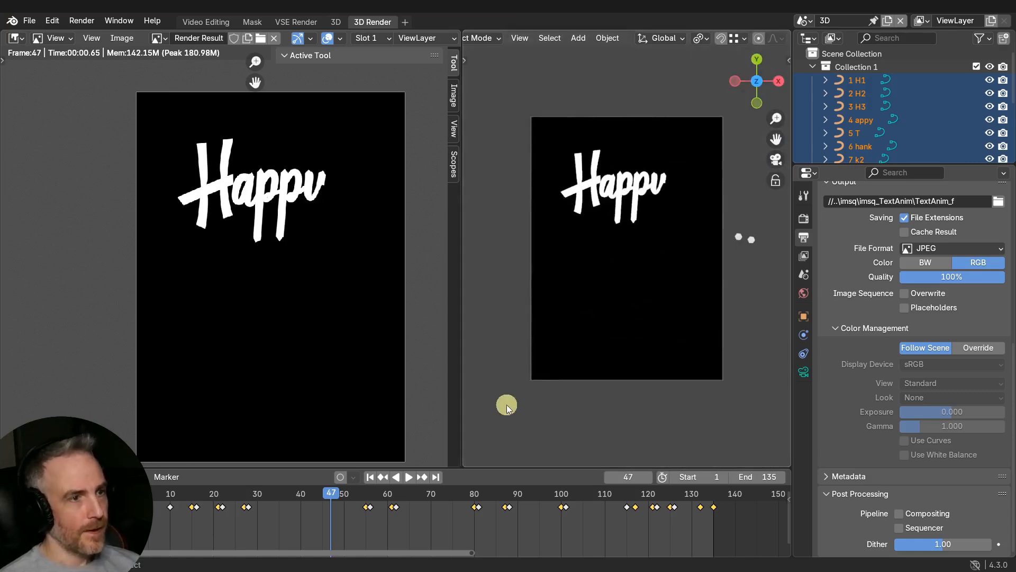
{"action": "scroll", "coordinate": [622, 214], "scroll_direction": "up", "scroll_amount": 1}
{"action": "scroll", "coordinate": [218, 241], "scroll_direction": "down", "scroll_amount": 1}
{"action": "scroll", "coordinate": [233, 217], "scroll_direction": "up", "scroll_amount": 1}
{"action": "scroll", "coordinate": [225, 206], "scroll_direction": "down", "scroll_amount": 1}
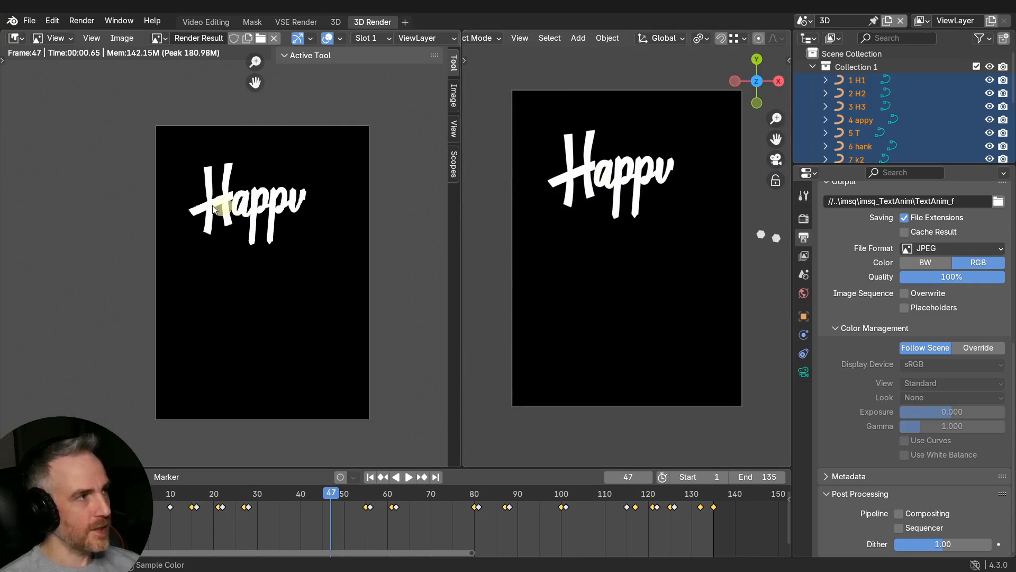
- With Render Result chosen in the image editor, render a test image of frame 18 and save the file
{"action": "left_click", "coordinate": [165, 39]}
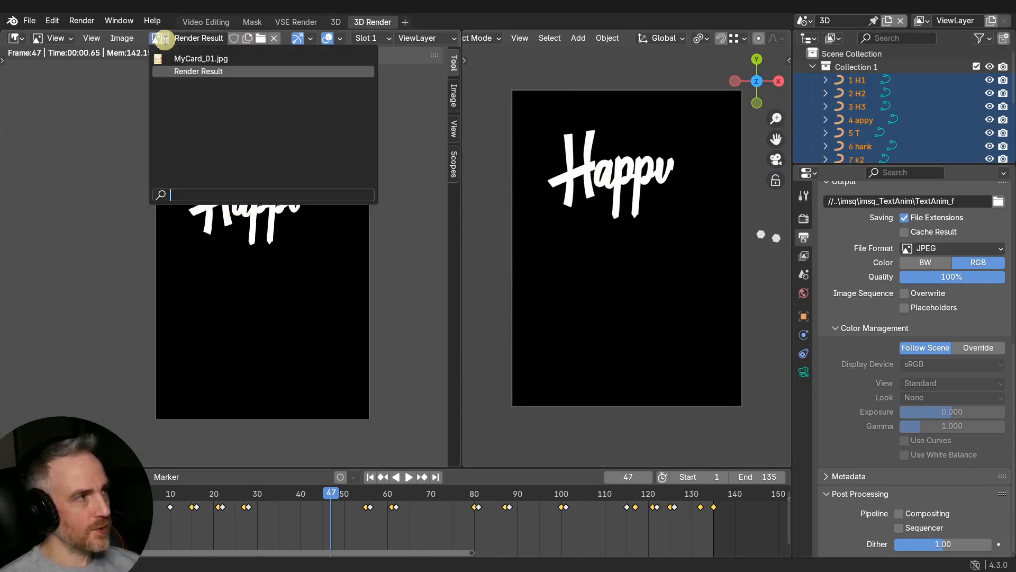
{"action": "left_click", "coordinate": [193, 73]}
{"action": "scroll", "coordinate": [278, 256], "scroll_direction": "up", "scroll_amount": 1}
{"action": "scroll", "coordinate": [282, 257], "scroll_direction": "down", "scroll_amount": 1}
{"action": "middle_click_drag", "start_coordinate": [279, 255], "coordinate": [272, 250]}
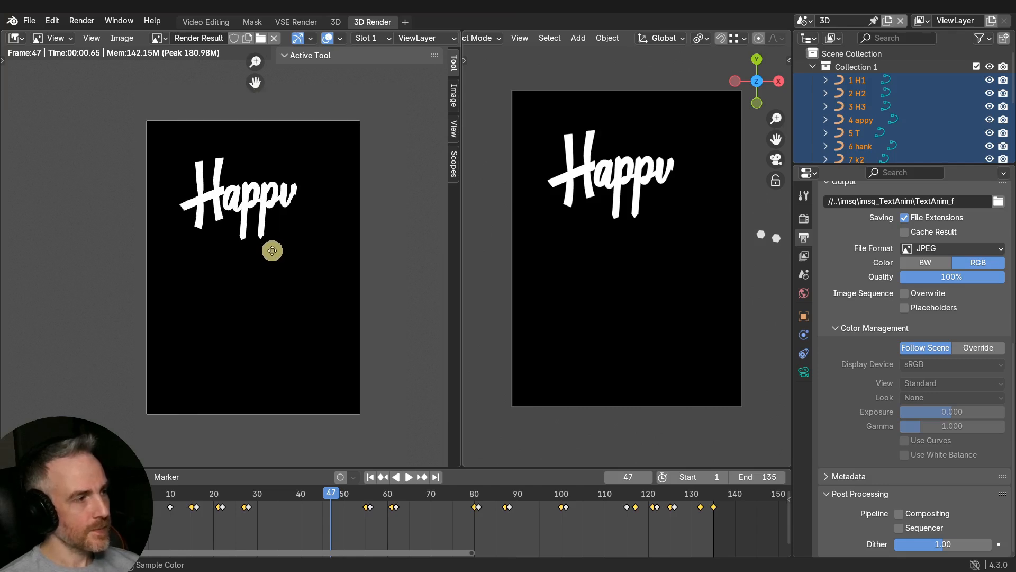
{"action": "left_click", "coordinate": [206, 492]}
{"action": "key", "text": "F12"}
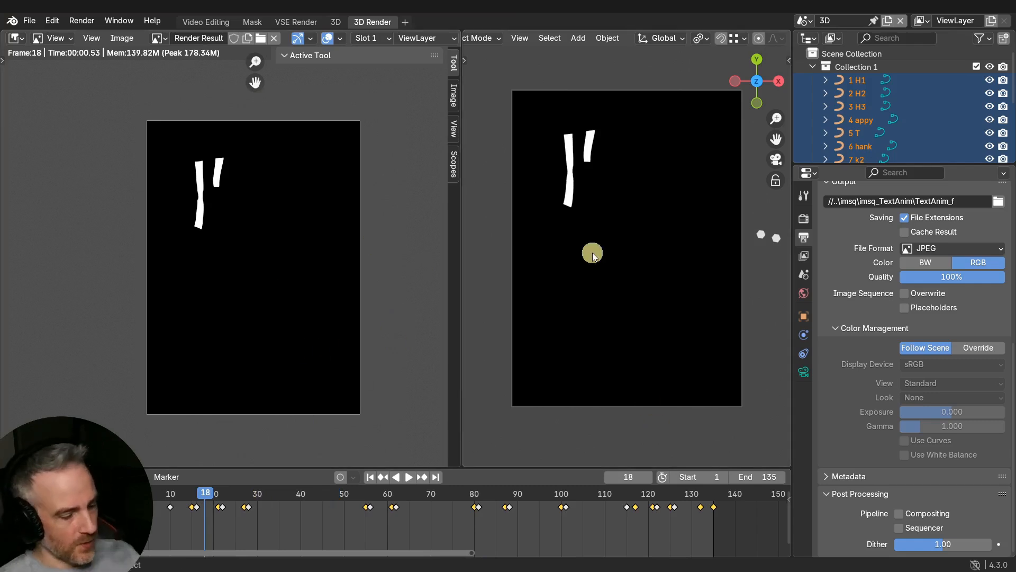
{"action": "key", "text": "ctrl+s"}
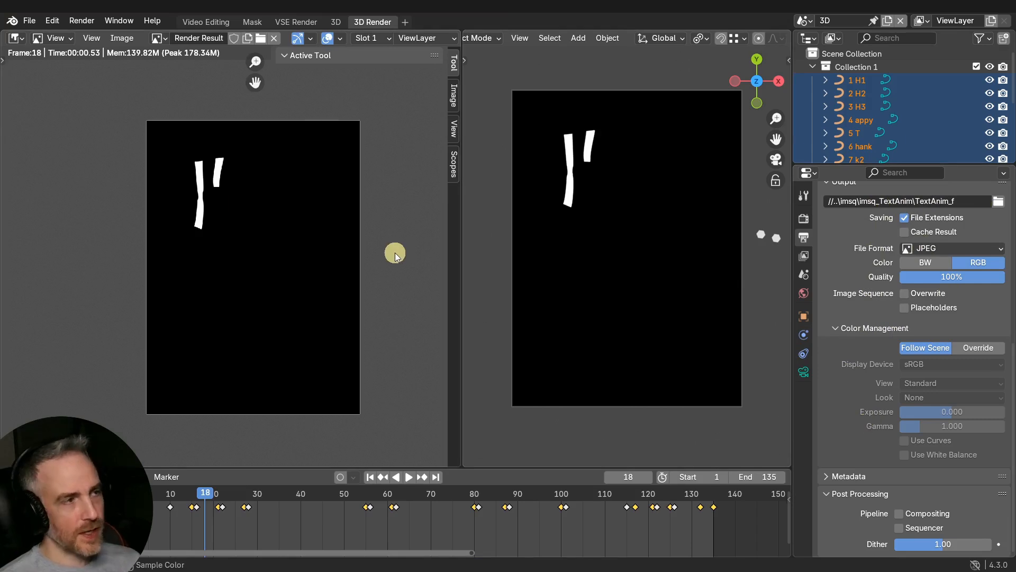
- Render the full text reveal animation and return to the Video Editing workspace
{"action": "left_click", "coordinate": [81, 21]}
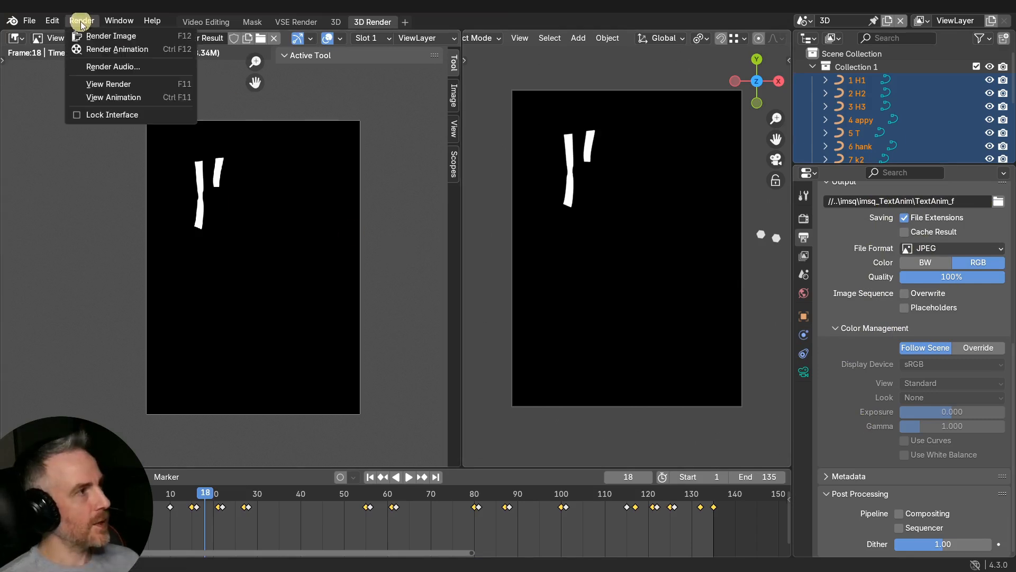
{"action": "left_click", "coordinate": [95, 48]}
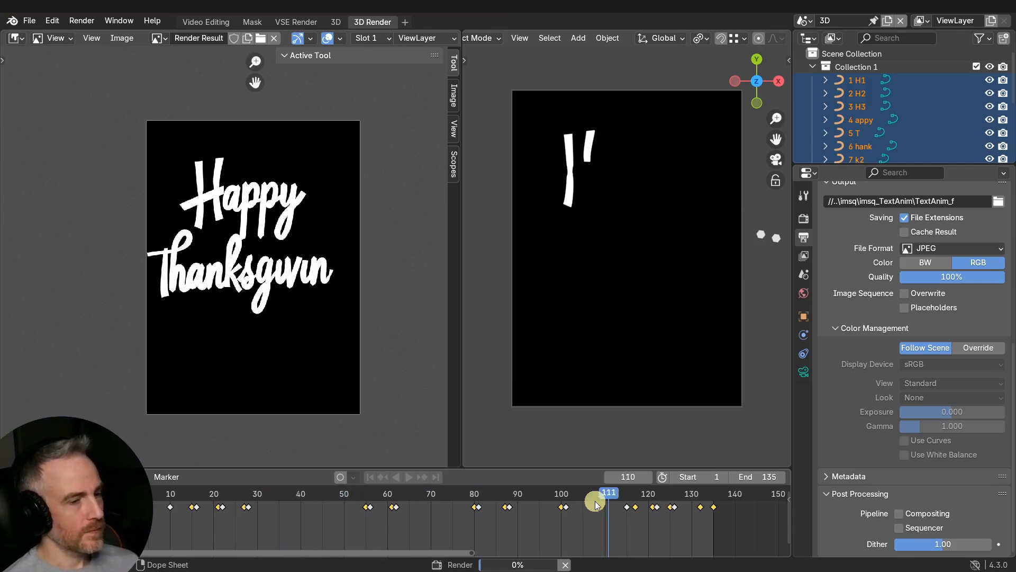
{"action": "left_click", "coordinate": [210, 22]}
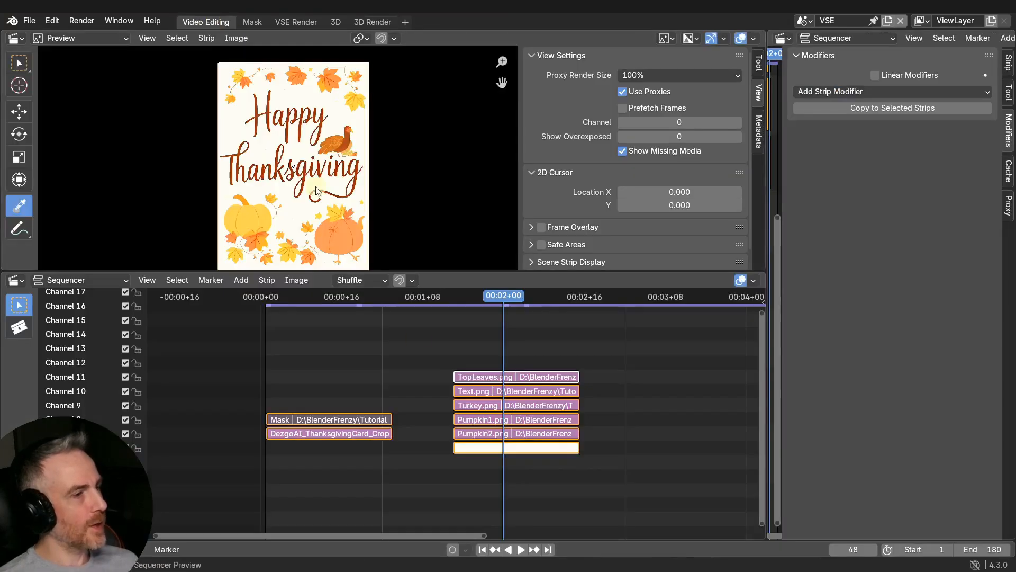
- Import all 135 JPG frames from the imsq_TextAnim folder as one image sequence strip on channel 9, starting around 00:03+10
{"action": "middle_click_drag", "start_coordinate": [587, 364], "coordinate": [278, 364]}
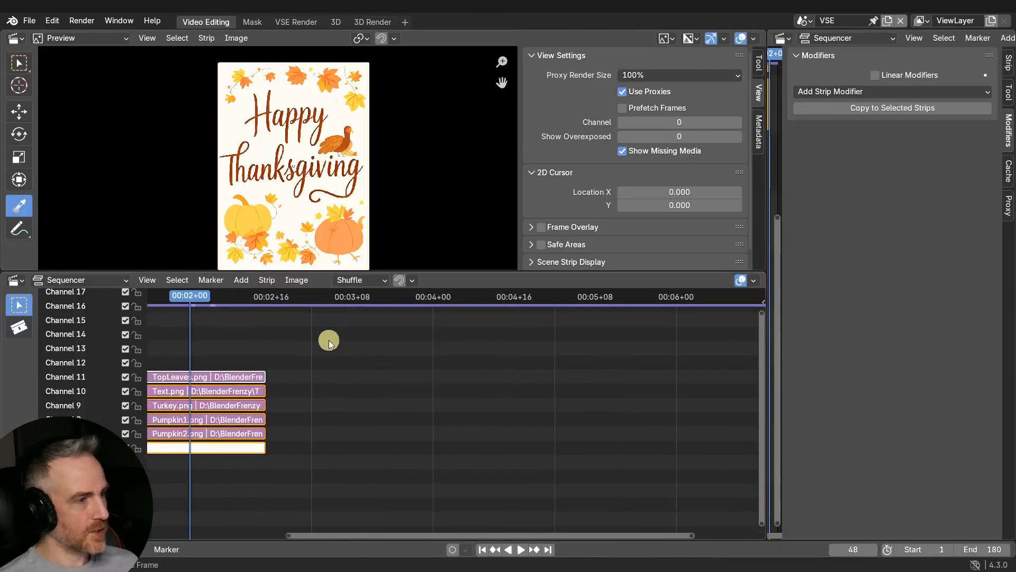
{"action": "left_click", "coordinate": [361, 297]}
{"action": "left_click_drag", "start_coordinate": [589, 145], "coordinate": [795, 58]}
{"action": "left_click", "coordinate": [751, 230]}
{"action": "scroll", "coordinate": [683, 344], "scroll_direction": "down", "scroll_amount": 5}
{"action": "scroll", "coordinate": [684, 349], "scroll_direction": "down", "scroll_amount": 3}
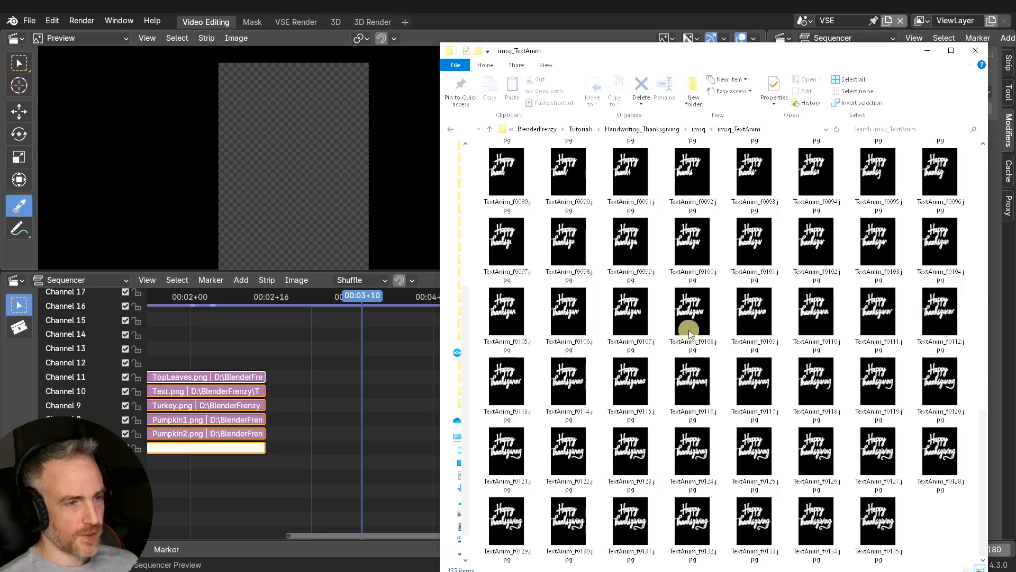
{"action": "key", "text": "ctrl+a"}
{"action": "left_click_drag", "start_coordinate": [508, 168], "coordinate": [372, 406]}
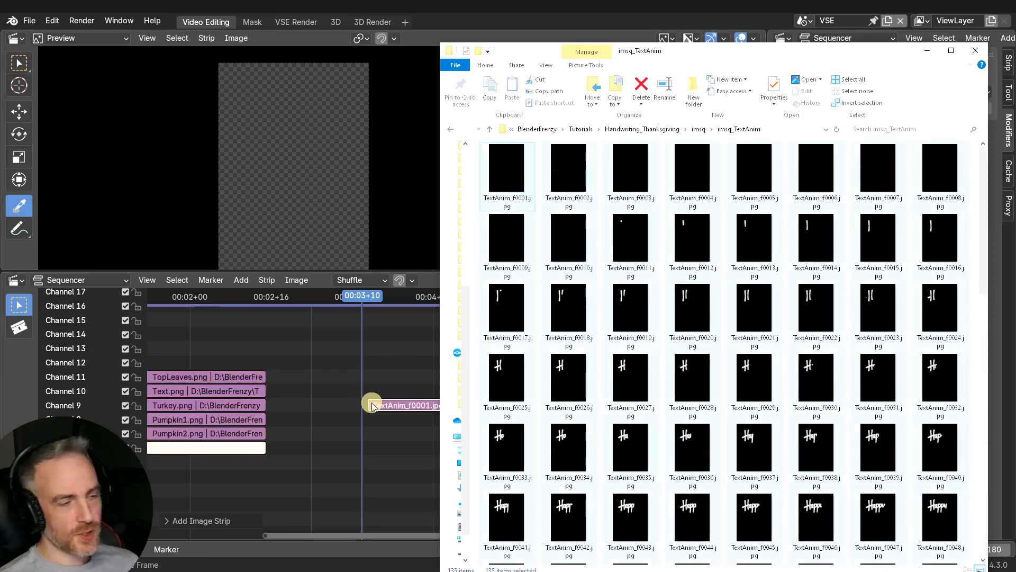
{"action": "left_click", "coordinate": [503, 12]}
{"action": "key", "text": "g"}
{"action": "left_click", "coordinate": [418, 391]}
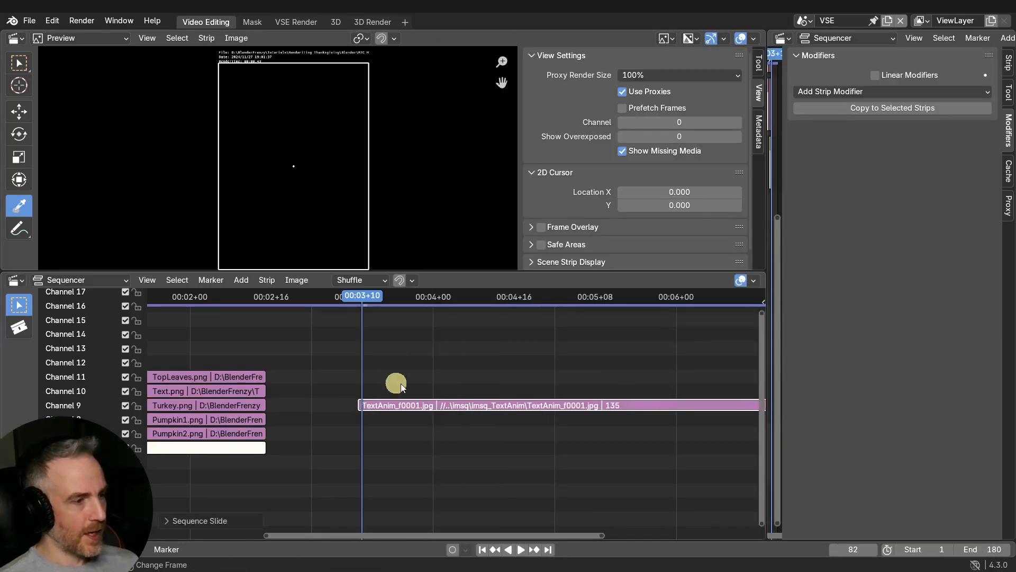
- Play and scrub through the imported text animation strip to check the handwriting reveal
{"action": "scroll", "coordinate": [418, 386], "scroll_direction": "down", "scroll_amount": 5}
{"action": "key", "text": "space"}
{"action": "right_click_drag", "start_coordinate": [352, 361], "coordinate": [447, 372], "text": "shift"}
- Move the Text.png strip to channel 12 and the TextAnim strip to channel 13, aligned with the start of the card graphics
{"action": "middle_click_drag", "start_coordinate": [348, 374], "coordinate": [492, 379]}
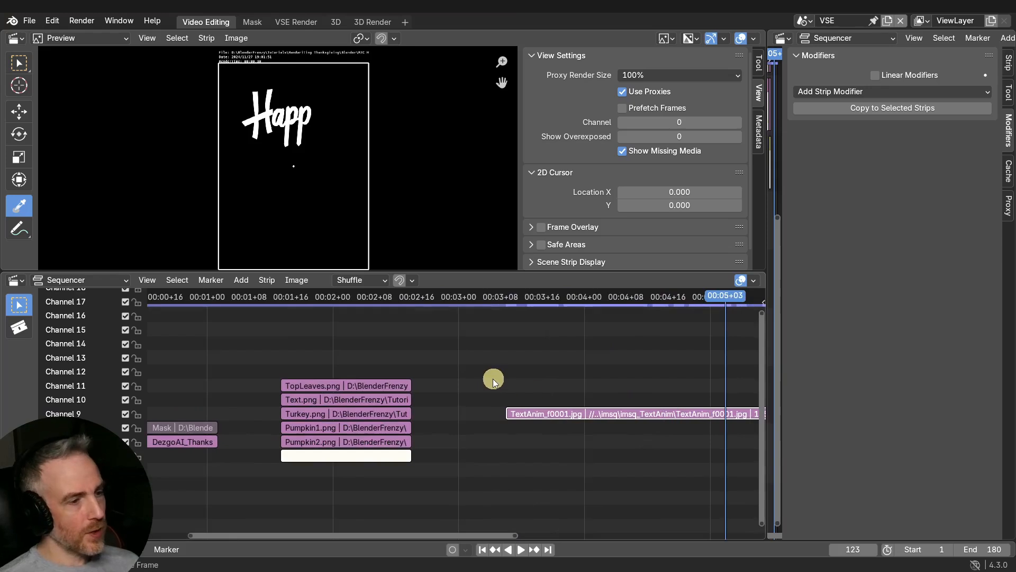
{"action": "left_click", "coordinate": [318, 403]}
{"action": "left_click_drag", "start_coordinate": [318, 403], "coordinate": [318, 369]}
{"action": "left_click", "coordinate": [544, 415]}
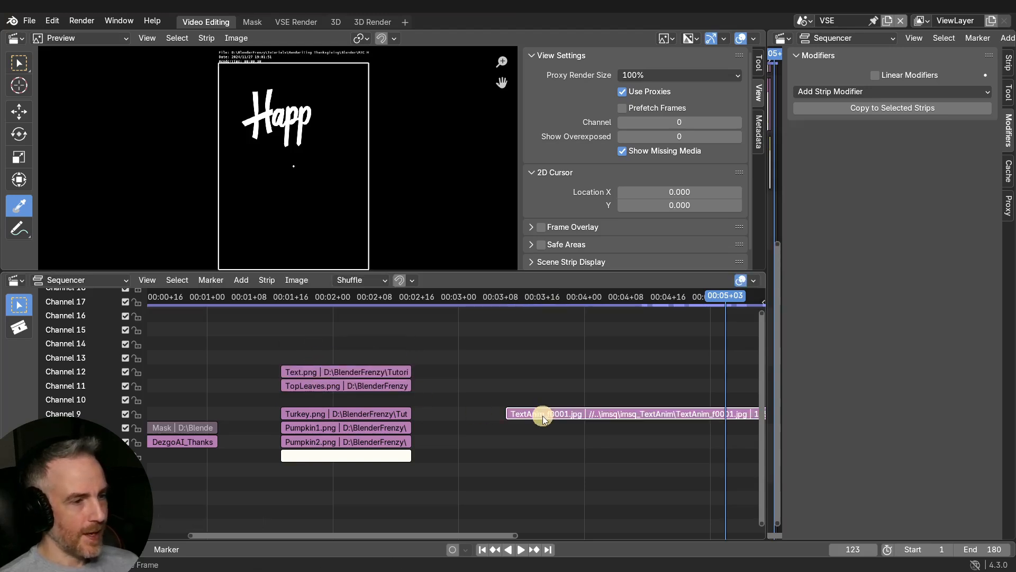
{"action": "left_click_drag", "start_coordinate": [545, 416], "coordinate": [317, 361]}
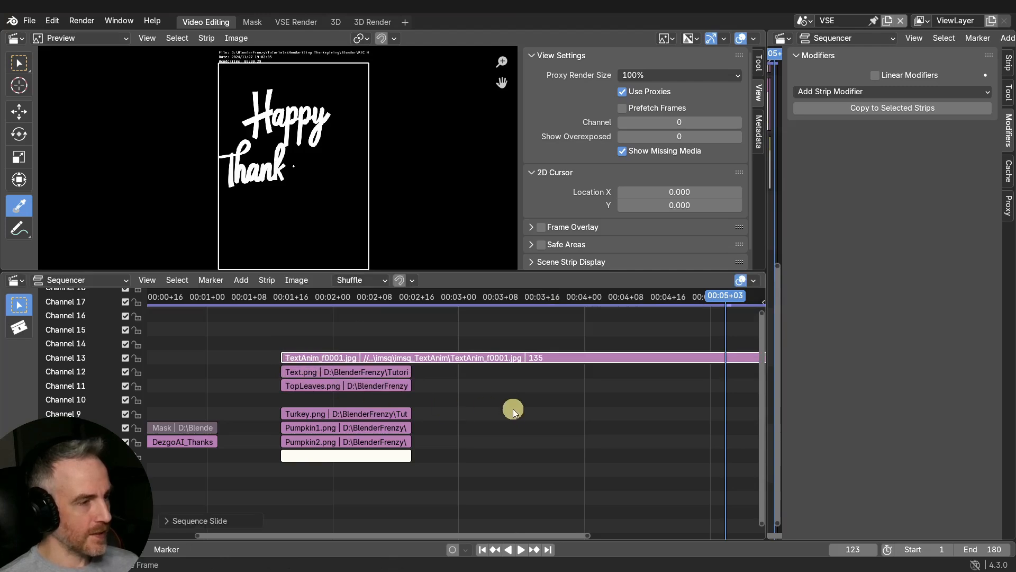
{"action": "scroll", "coordinate": [479, 407], "scroll_direction": "left", "scroll_amount": 5, "text": "ctrl"}
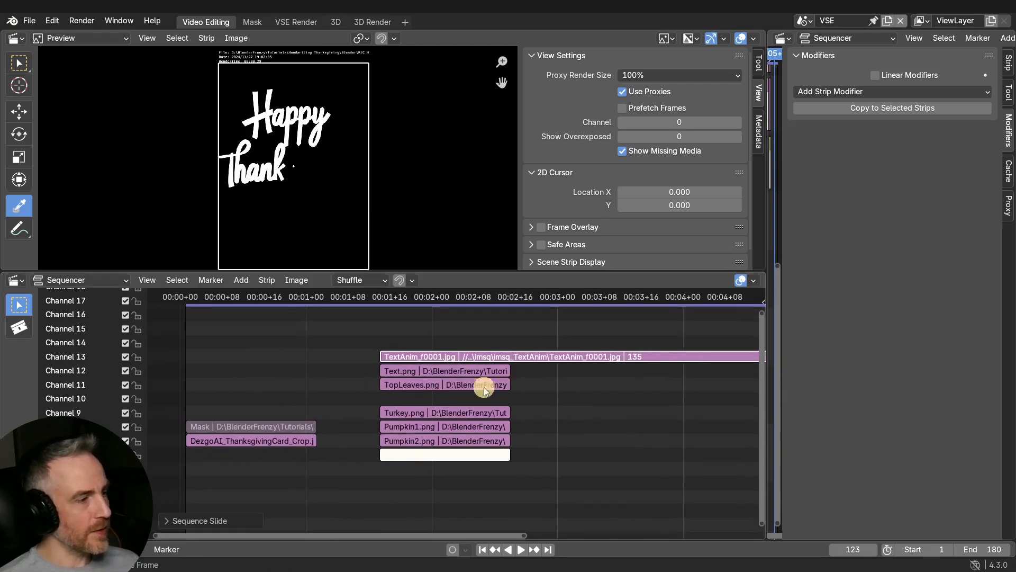
- Give the Text.png strip a Mask modifier with Strip input, using TextAnim_f0001.jpg as the mask
{"action": "left_click", "coordinate": [415, 370]}
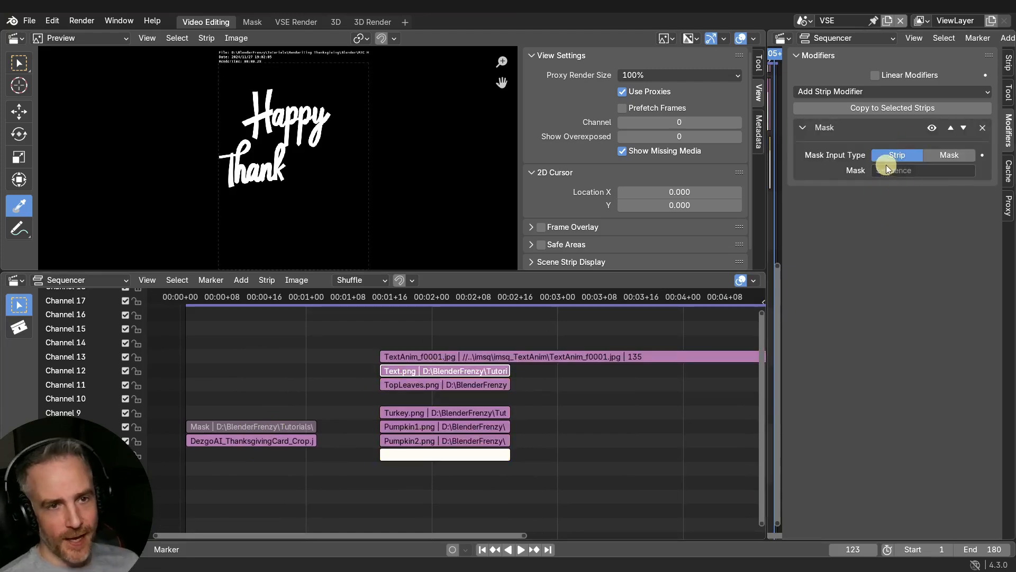
{"action": "left_click", "coordinate": [906, 170]}
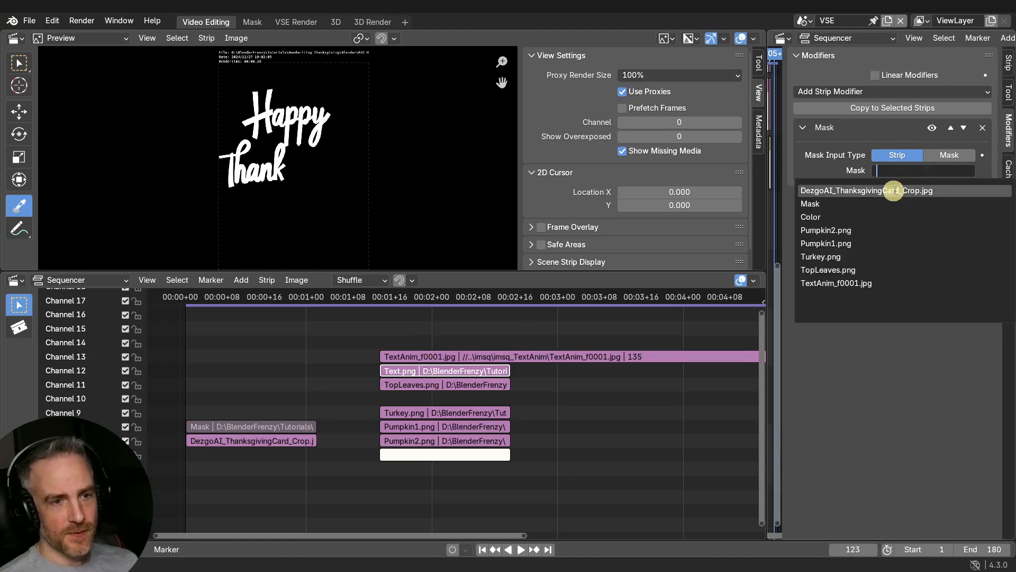
{"action": "left_click", "coordinate": [824, 283]}
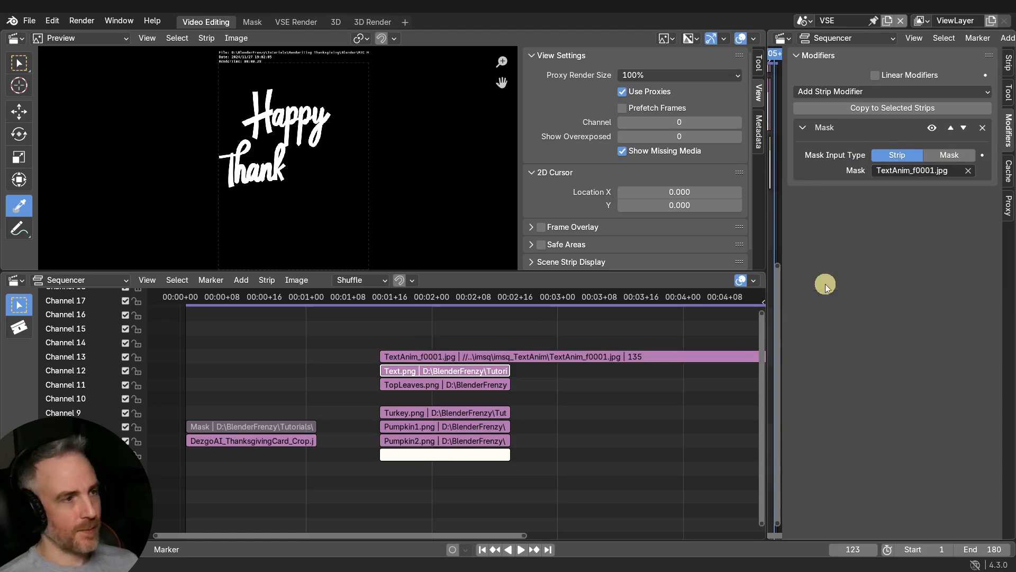
- Mute the TextAnim strip and scrub to 00:02+10 to inspect the masked lettering up close
{"action": "left_click", "coordinate": [412, 359]}
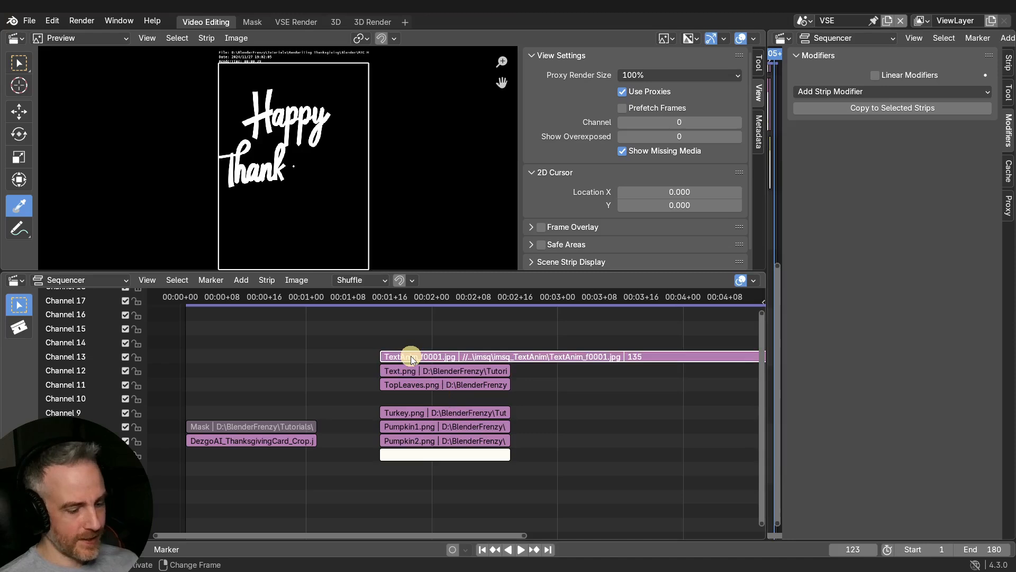
{"action": "key", "text": "h"}
{"action": "left_click_drag", "start_coordinate": [396, 296], "coordinate": [485, 297]}
{"action": "scroll", "coordinate": [336, 180], "scroll_direction": "up", "scroll_amount": 2}
{"action": "scroll", "coordinate": [336, 180], "scroll_direction": "up", "scroll_amount": 2}
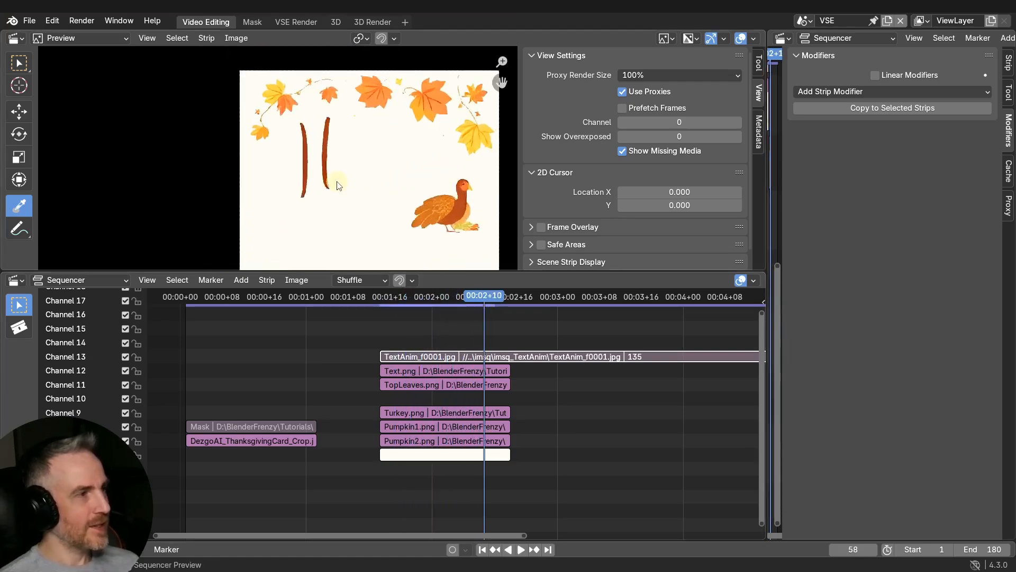
- Extend the Text.png strip, the other card graphics and the white background to 135 frames, matching the TextAnim strip's end
{"action": "middle_click_drag", "start_coordinate": [400, 339], "coordinate": [391, 342]}
{"action": "scroll", "coordinate": [394, 352], "scroll_direction": "down", "scroll_amount": 2, "text": "alt"}
{"action": "middle_click_drag", "start_coordinate": [444, 389], "coordinate": [363, 378], "text": "ctrl"}
{"action": "left_click_drag", "start_coordinate": [355, 374], "coordinate": [647, 374]}
- Play the card animation from 00:01+18 to review the masked text reveal with the whole card in view
{"action": "left_click_drag", "start_coordinate": [352, 304], "coordinate": [299, 299]}
{"action": "scroll", "coordinate": [386, 197], "scroll_direction": "down", "scroll_amount": 5}
{"action": "middle_click_drag", "start_coordinate": [386, 197], "coordinate": [328, 142]}
{"action": "scroll", "coordinate": [334, 167], "scroll_direction": "down", "scroll_amount": 1}
{"action": "scroll", "coordinate": [334, 168], "scroll_direction": "down", "scroll_amount": 1}
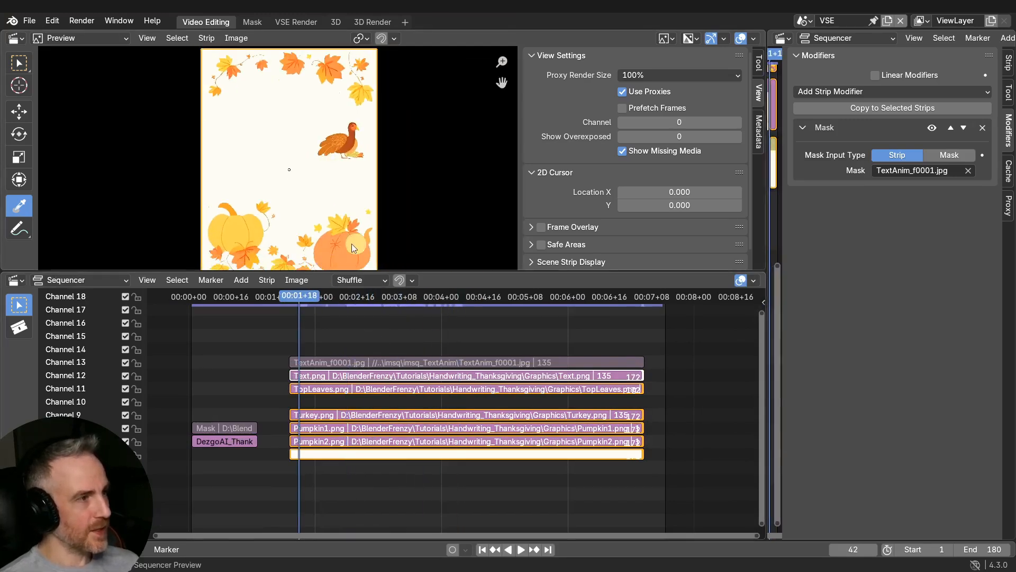
{"action": "key", "text": "space"}
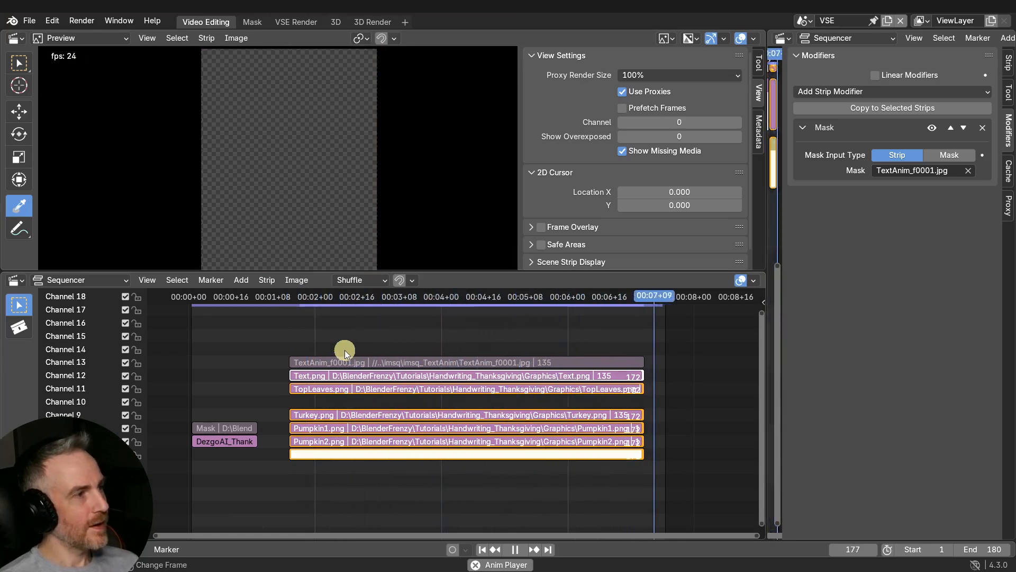
{"action": "key", "text": "space"}
- Extend the card graphics, white background and TextAnim strips to 201 frames, and set the scene's end frame to 249
{"action": "middle_click_drag", "start_coordinate": [510, 347], "coordinate": [290, 350]}
{"action": "left_click_drag", "start_coordinate": [420, 461], "coordinate": [595, 460]}
{"action": "left_click_drag", "start_coordinate": [422, 358], "coordinate": [595, 359]}
{"action": "left_click", "coordinate": [625, 363]}
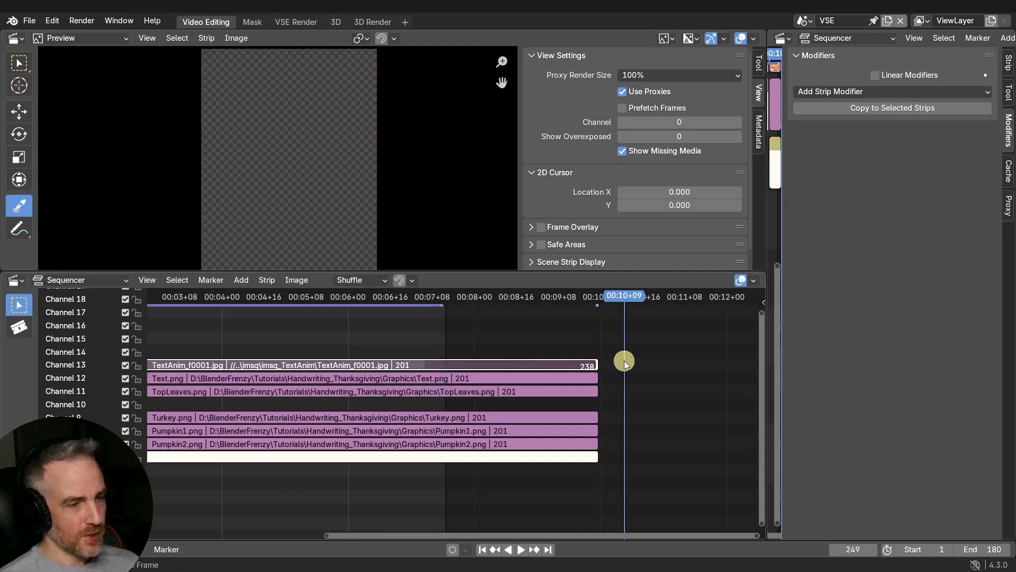
{"action": "key", "text": "ctrl+End"}
- Play the extended sequence to check that the finished text holds on the card after the reveal
{"action": "key", "text": "space"}
{"action": "key", "text": "Home"}
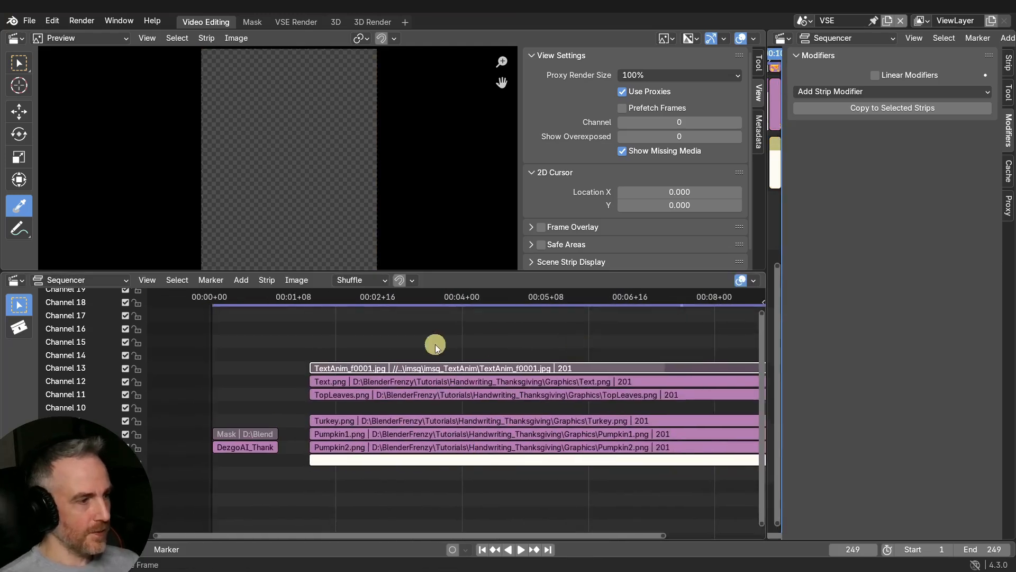
{"action": "middle_click_drag", "start_coordinate": [427, 354], "coordinate": [297, 335]}
{"action": "middle_click_drag", "start_coordinate": [394, 360], "coordinate": [352, 357]}
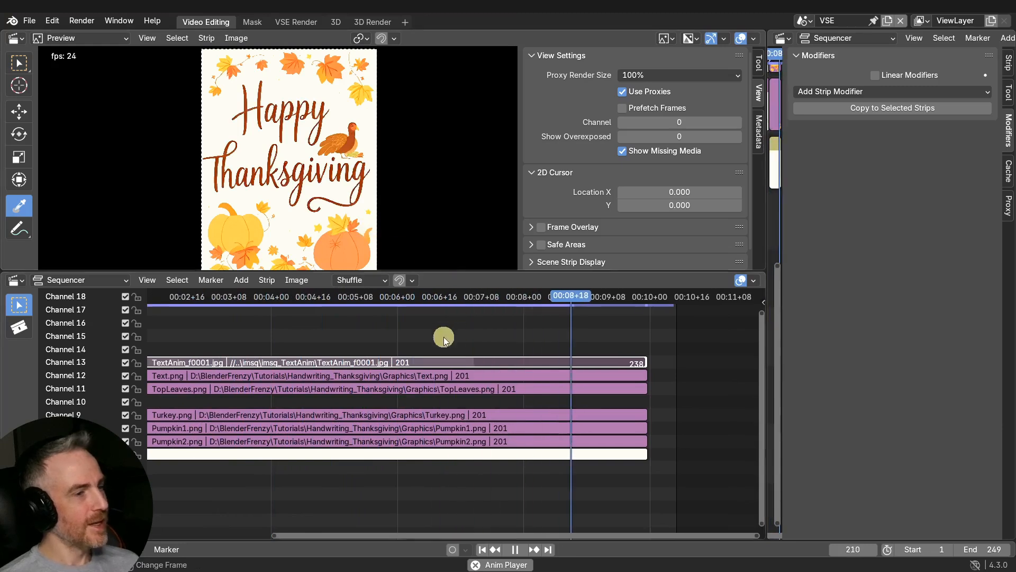
{"action": "key", "text": "space"}
{"action": "middle_click_drag", "start_coordinate": [310, 320], "coordinate": [420, 360]}
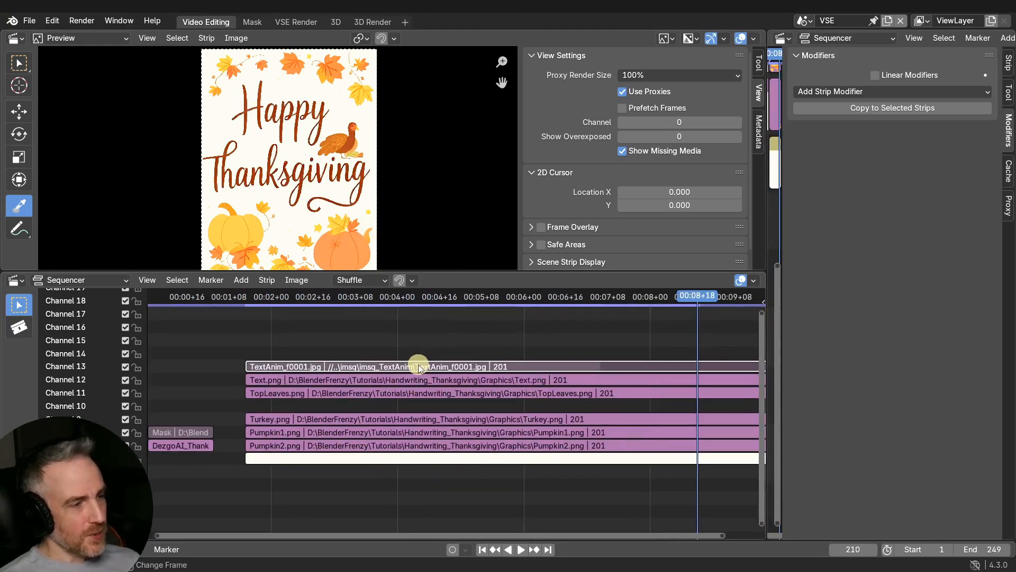
- At frame 91, unmute the TextAnim strip and lower its opacity to 0.626 to overlay the mask on the card
{"action": "mouse_move", "coordinate": [418, 366]}
{"action": "left_mouse_down"}
{"action": "mouse_move", "coordinate": [370, 367]}
{"action": "mouse_move", "coordinate": [434, 355]}
{"action": "mouse_move", "coordinate": [448, 357]}
{"action": "mouse_move", "coordinate": [420, 359]}
{"action": "mouse_move", "coordinate": [560, 360]}
{"action": "mouse_move", "coordinate": [252, 360]}
{"action": "mouse_move", "coordinate": [384, 351]}
{"action": "left_mouse_up"}
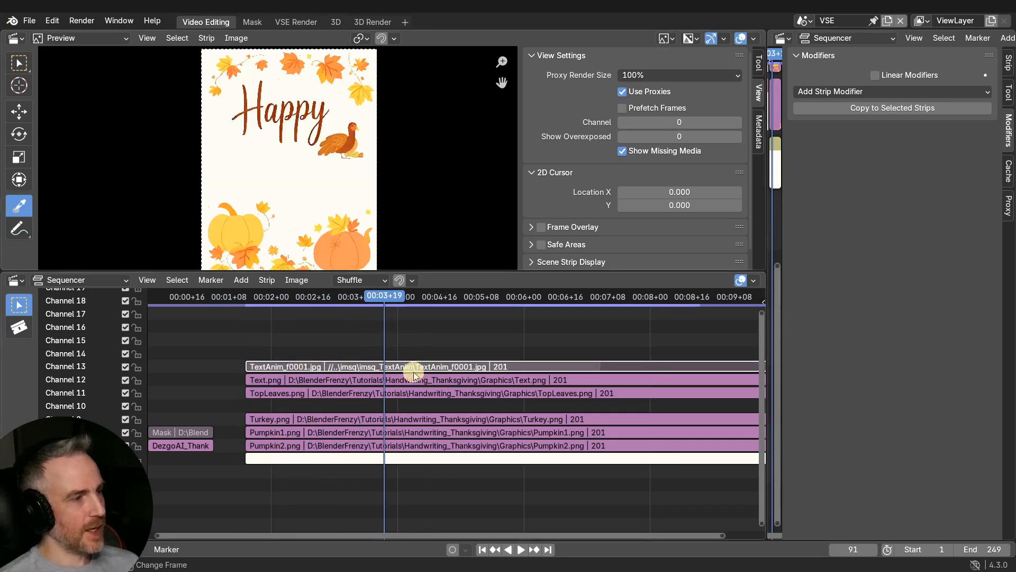
{"action": "key", "text": "alt+h"}
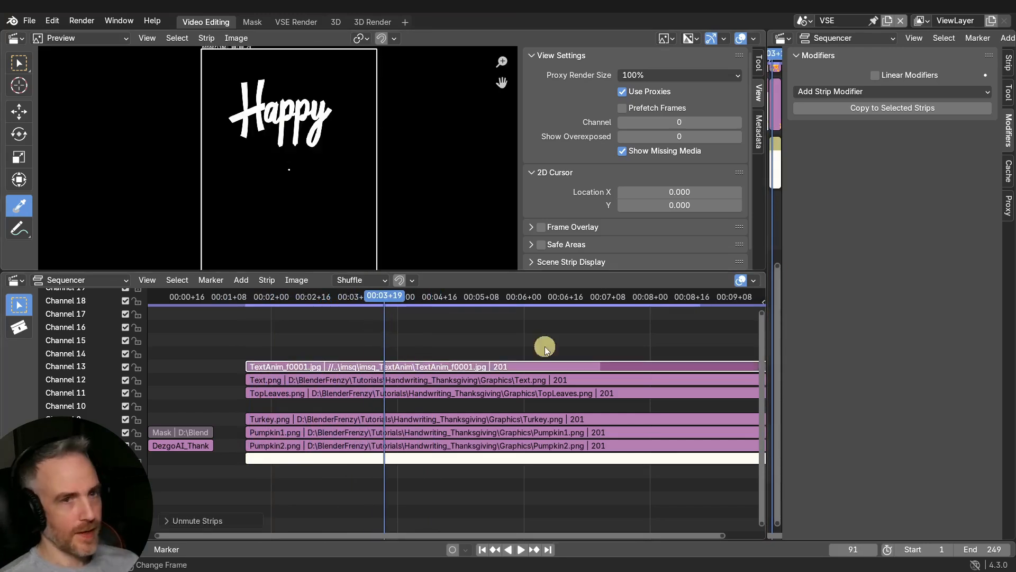
{"action": "left_click", "coordinate": [1009, 64]}
{"action": "left_click_drag", "start_coordinate": [964, 113], "coordinate": [923, 114]}
- Play the semi-transparent mask overlay and examine closely how the white strokes cover the Happy Thanksgiving lettering
{"action": "key", "text": "space"}
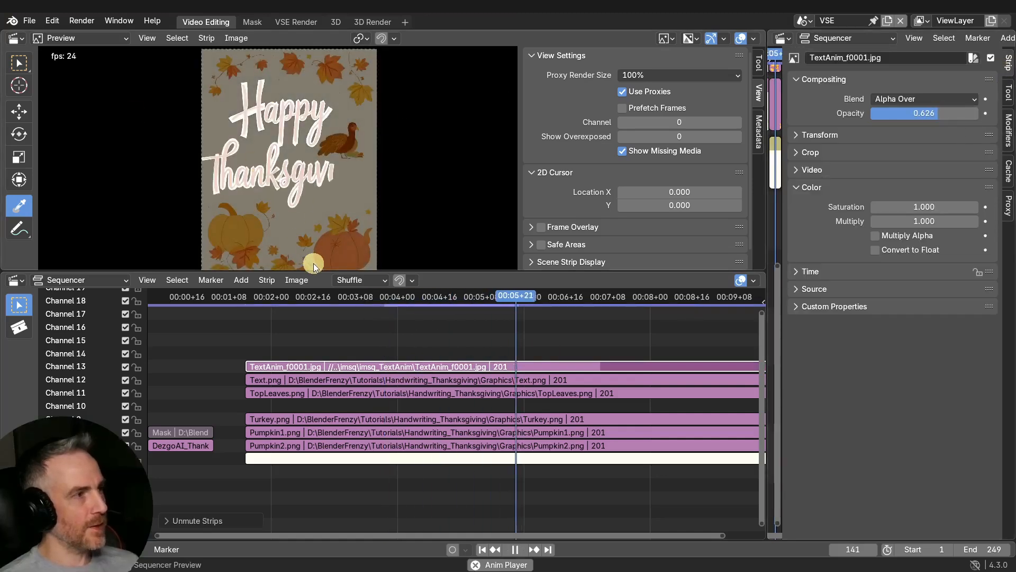
{"action": "key", "text": "space"}
{"action": "scroll", "coordinate": [280, 173], "scroll_direction": "up", "scroll_amount": 4}
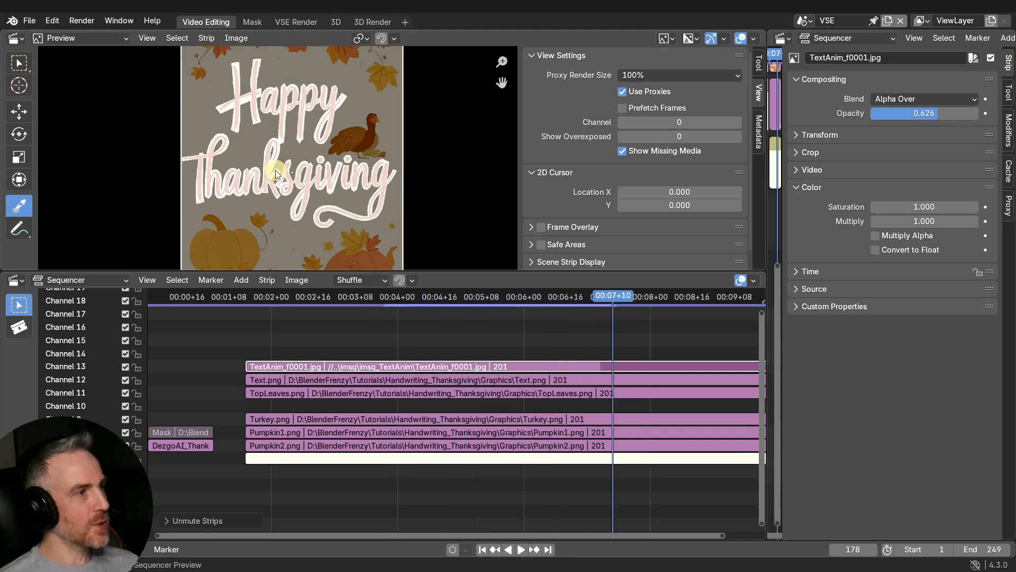
{"action": "scroll", "coordinate": [279, 173], "scroll_direction": "up", "scroll_amount": 1}
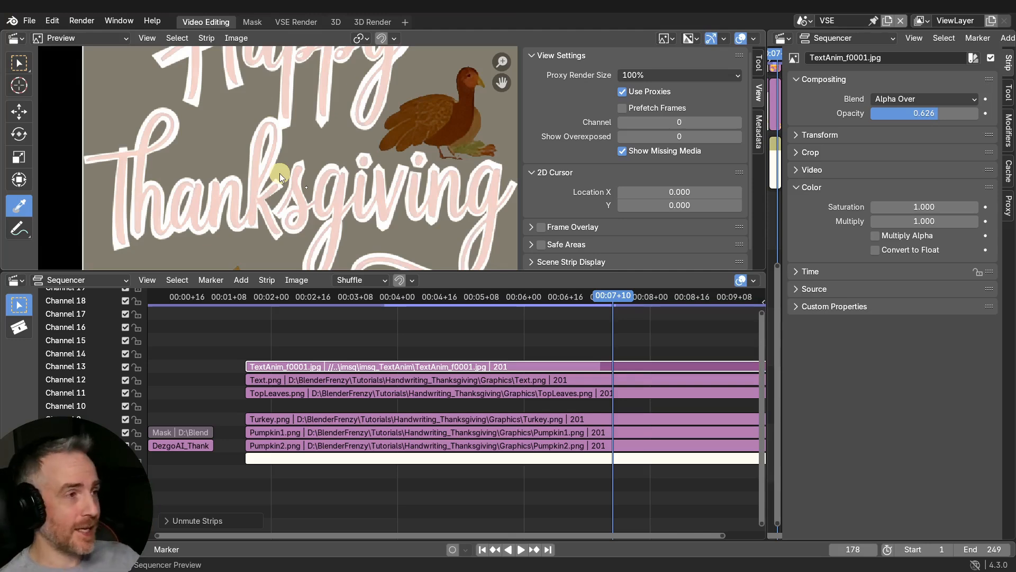
{"action": "scroll", "coordinate": [394, 138], "scroll_direction": "down", "scroll_amount": 5}
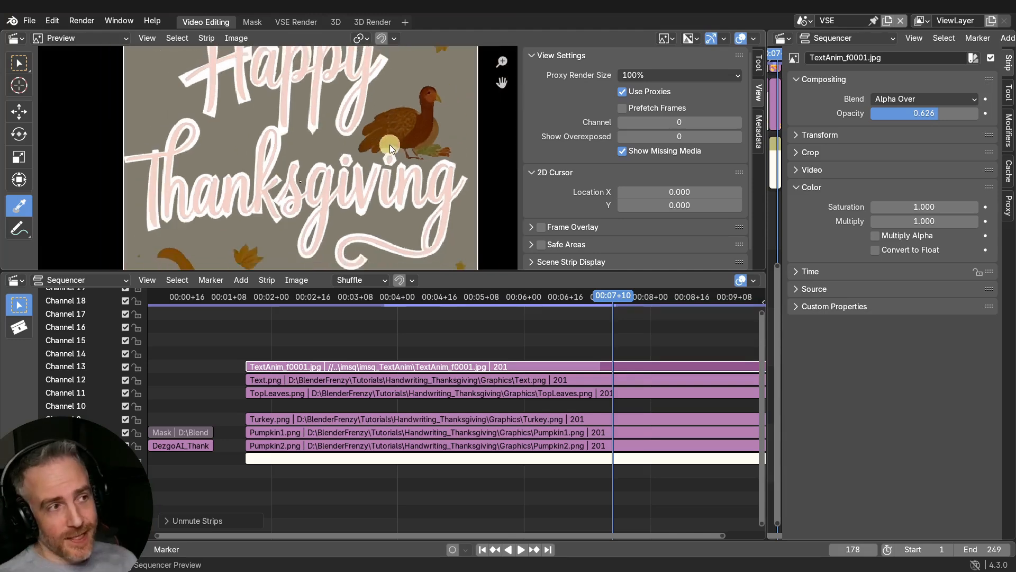
{"action": "scroll", "coordinate": [395, 205], "scroll_direction": "down", "scroll_amount": 3}
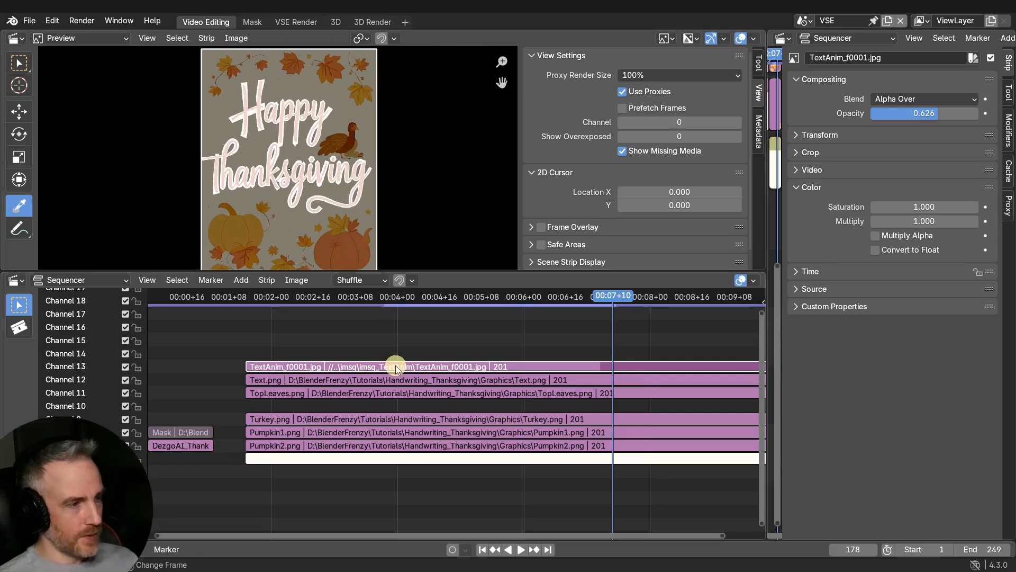
- Restore the TextAnim strip's opacity to 1.000, mute it again and move the playhead ahead of the card strips
{"action": "left_click_drag", "start_coordinate": [932, 114], "coordinate": [969, 116]}
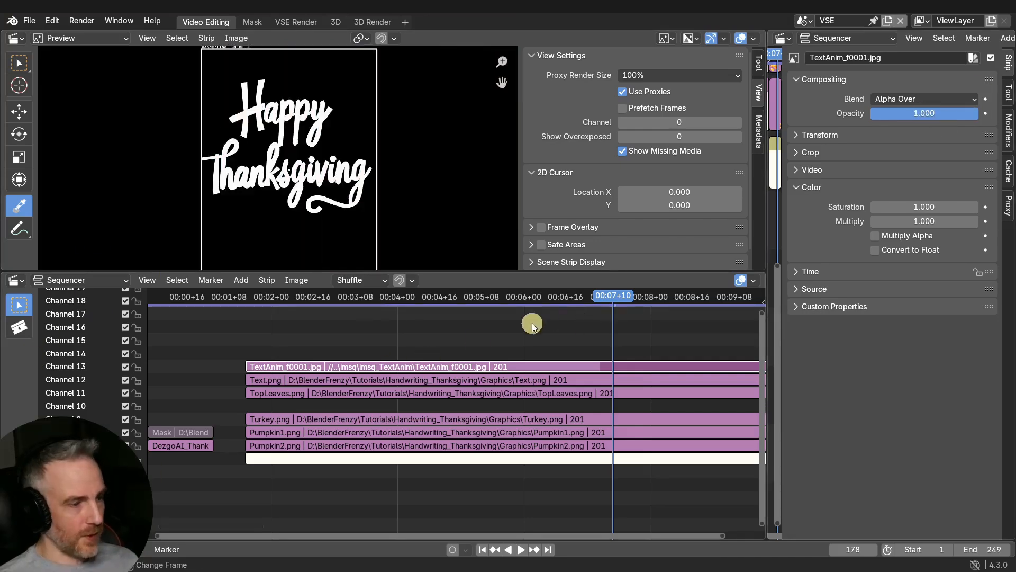
{"action": "key", "text": "h"}
{"action": "right_click_drag", "start_coordinate": [349, 324], "coordinate": [252, 310], "text": "shift"}
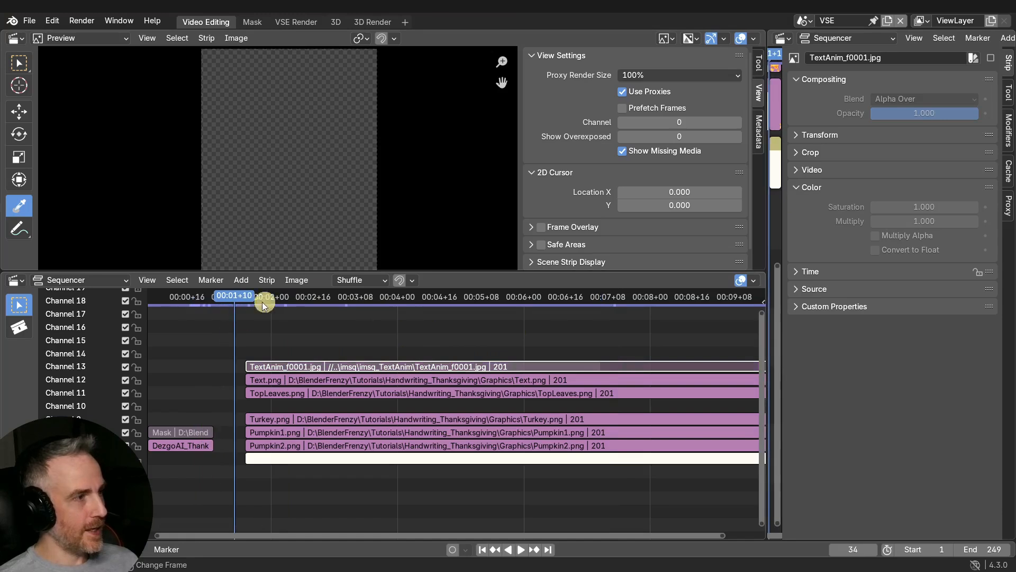
- Enlarge the preview area above the timeline and fit the whole card and all strips in their views
{"action": "left_click_drag", "start_coordinate": [460, 278], "coordinate": [465, 347]}
{"action": "key", "text": "Home"}
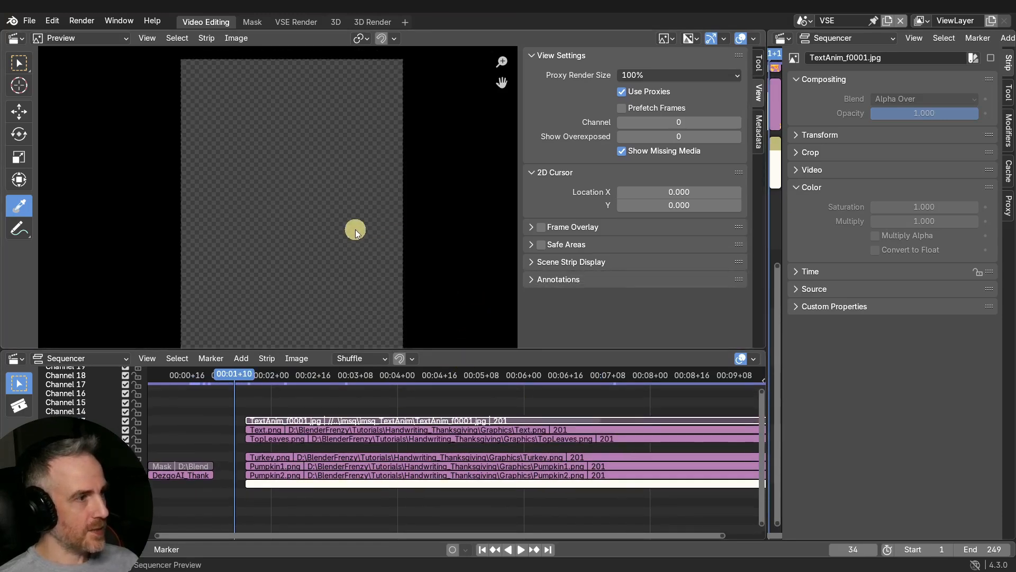
{"action": "key", "text": "Home"}
- Select the TextAnim strip, all card graphics and the white background, and set the scene frame range to these strips
{"action": "key", "text": "a"}
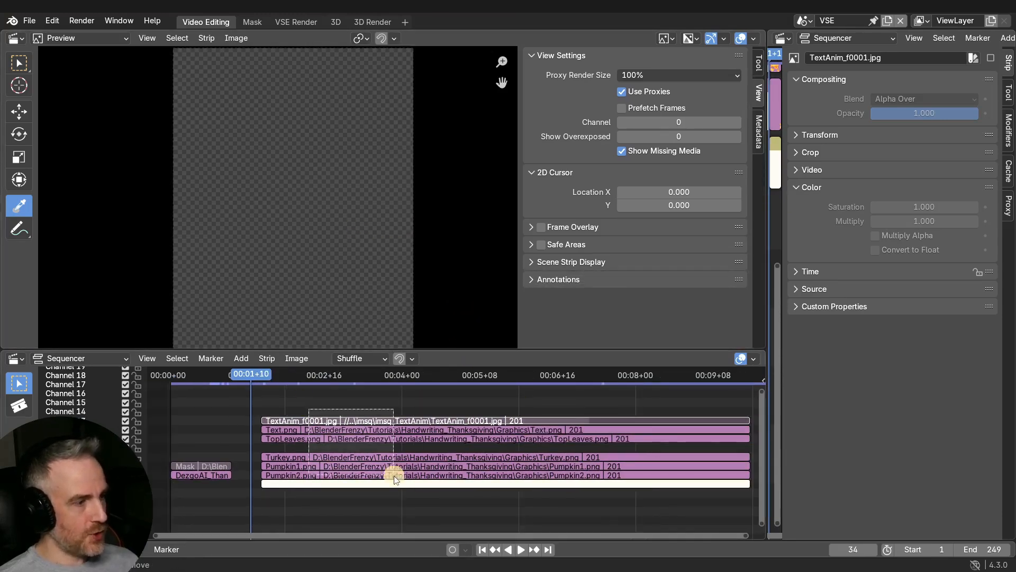
{"action": "scroll", "coordinate": [399, 419], "scroll_direction": "down", "scroll_amount": 1}
{"action": "left_click", "coordinate": [357, 401]}
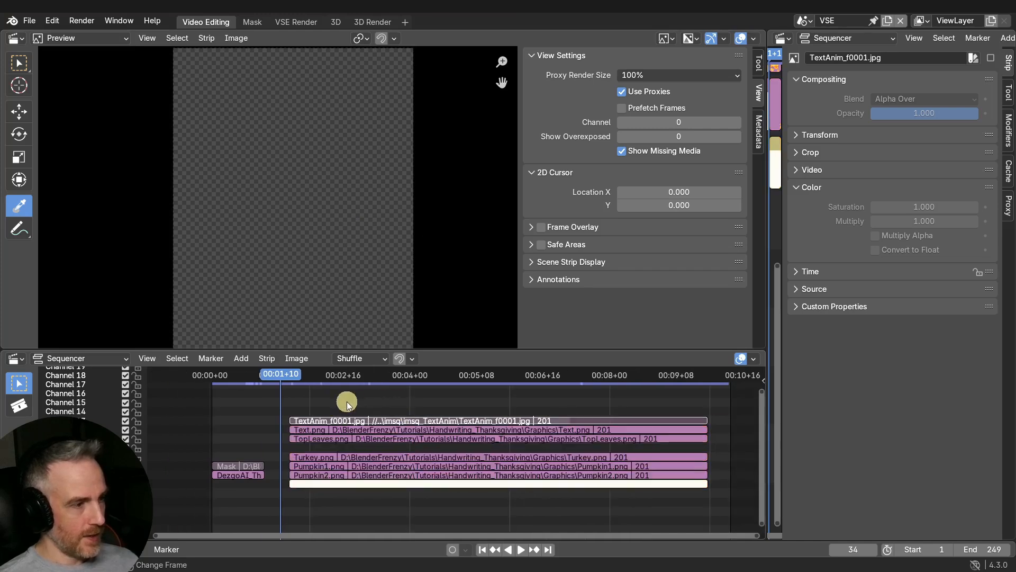
{"action": "left_click_drag", "start_coordinate": [341, 402], "coordinate": [400, 485]}
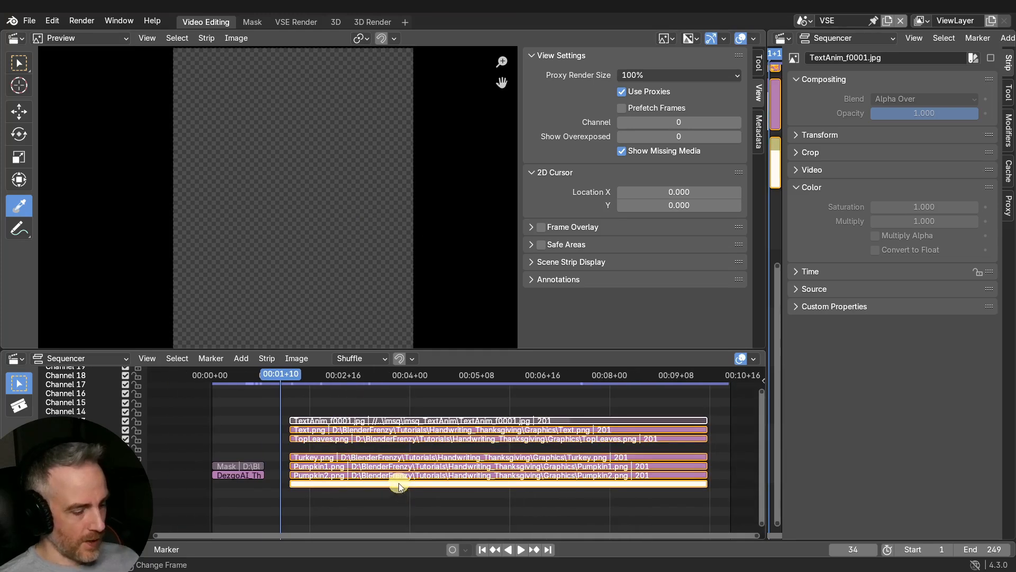
{"action": "left_click", "coordinate": [155, 359]}
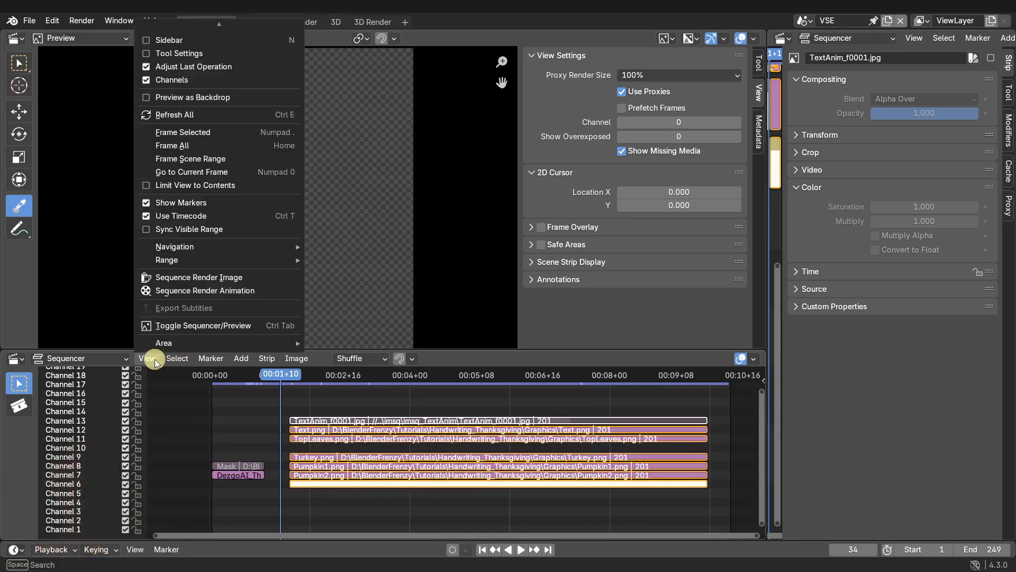
{"action": "mouse_move", "coordinate": [180, 264]}
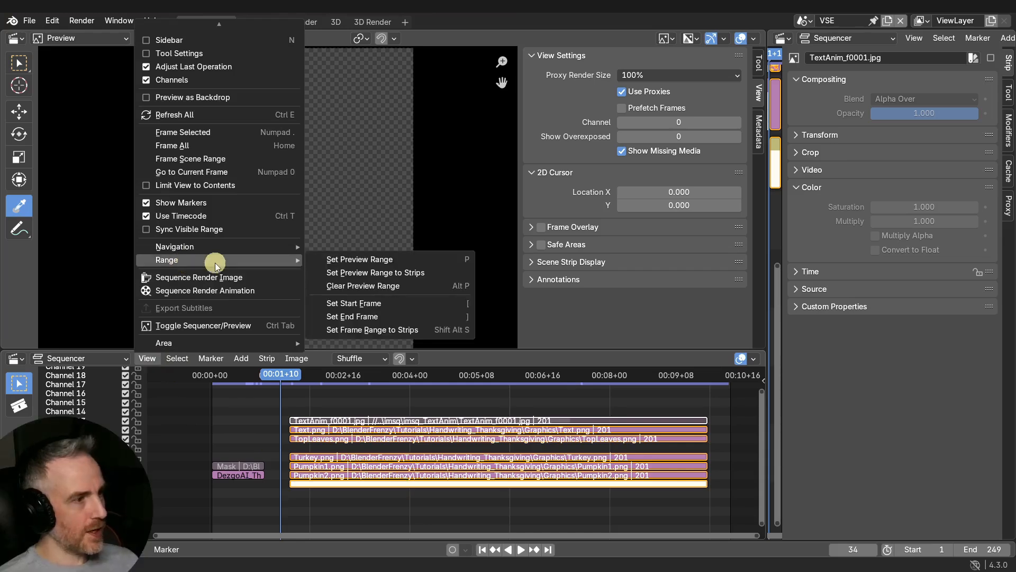
{"action": "left_click", "coordinate": [411, 330]}
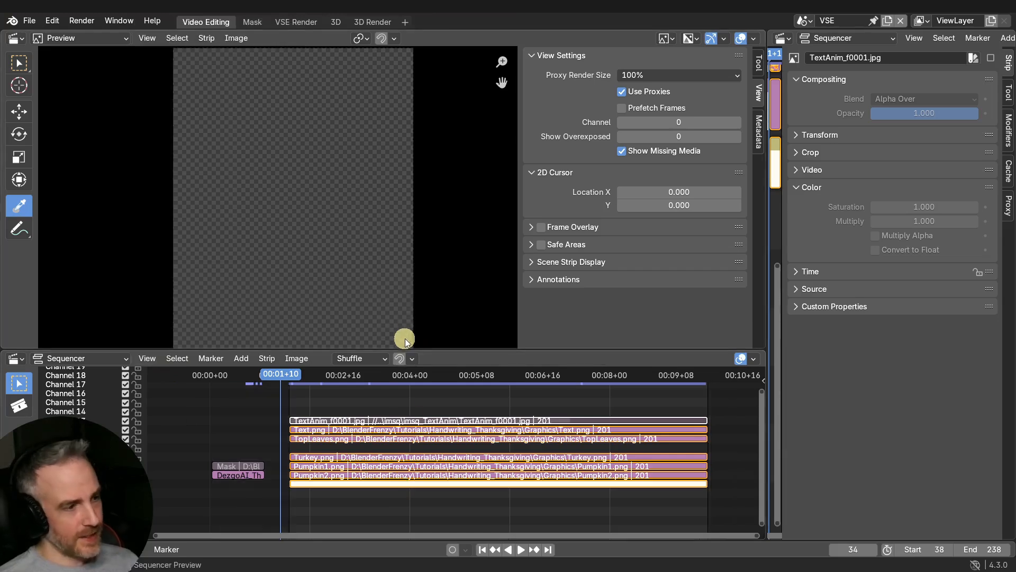
- Play the card animation in an enlarged preview and examine the Happy Thanksgiving text being written, then restore the normal editing layout
{"action": "middle_click_drag", "start_coordinate": [463, 409], "coordinate": [416, 409]}
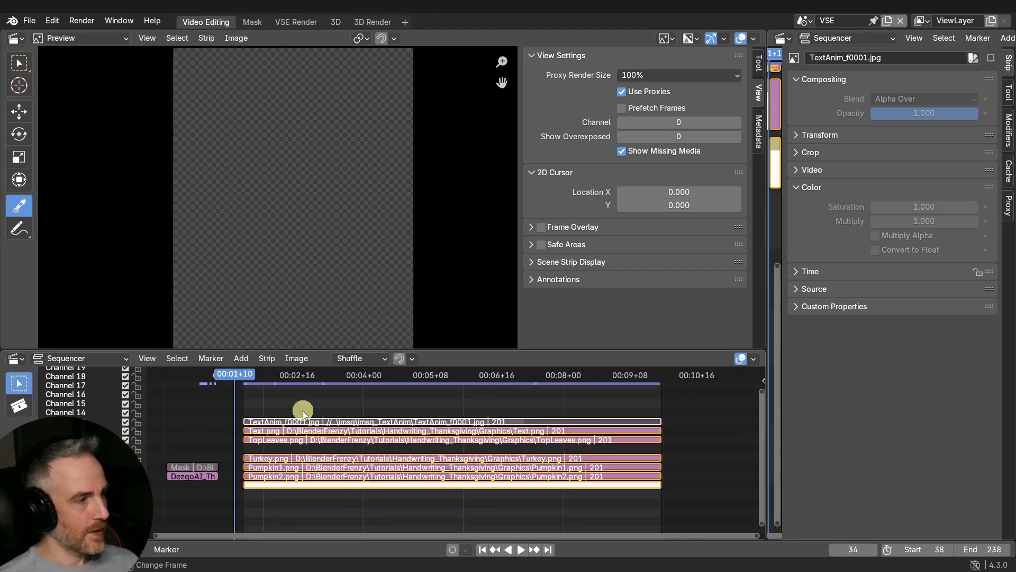
{"action": "key", "text": "space"}
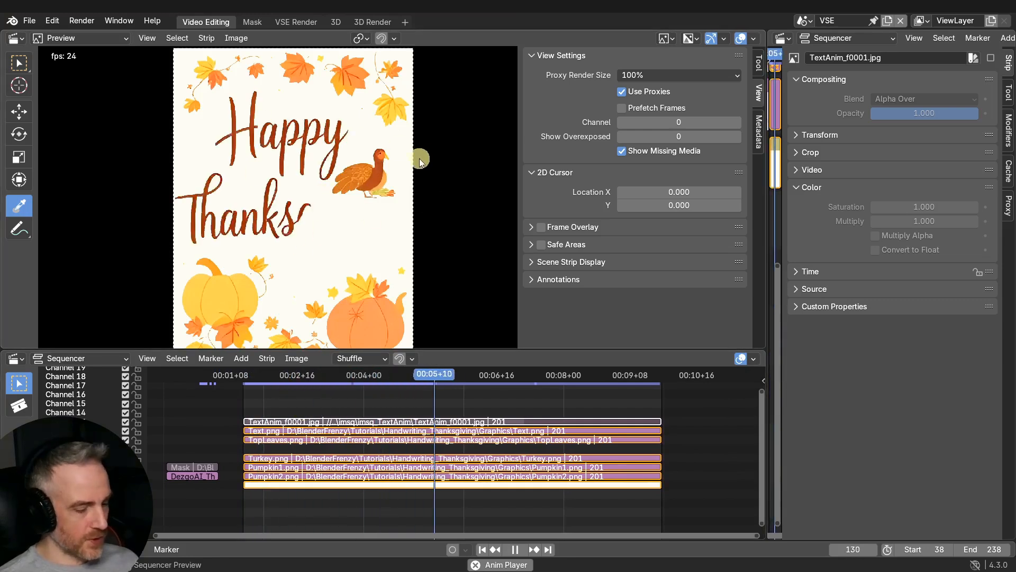
{"action": "key", "text": "ctrl+space"}
{"action": "scroll", "coordinate": [511, 258], "scroll_direction": "up", "scroll_amount": 3}
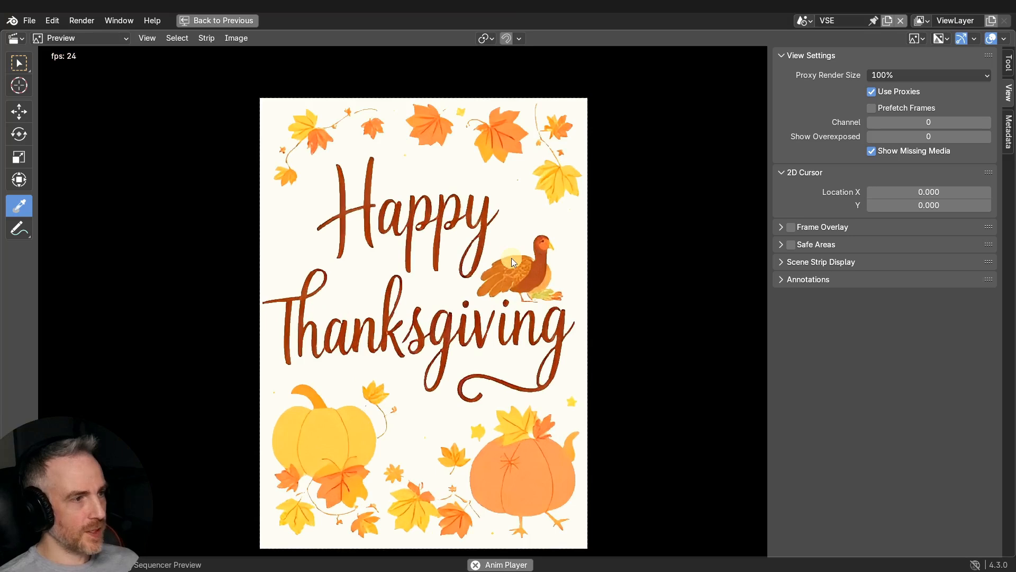
{"action": "middle_click_drag", "start_coordinate": [539, 285], "coordinate": [542, 265], "text": "shift"}
{"action": "scroll", "coordinate": [542, 266], "scroll_direction": "up", "scroll_amount": 1}
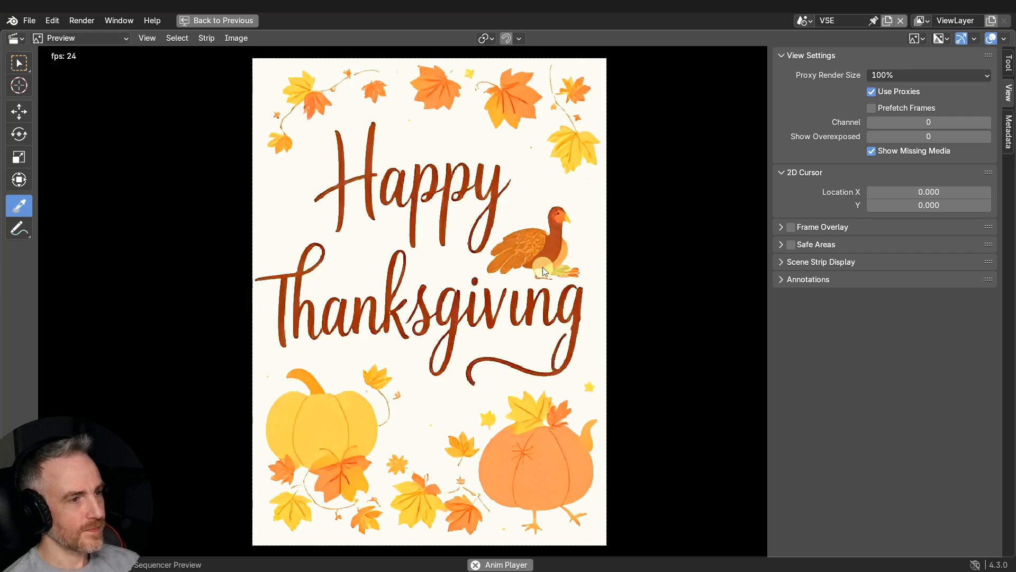
{"action": "key", "text": "space"}
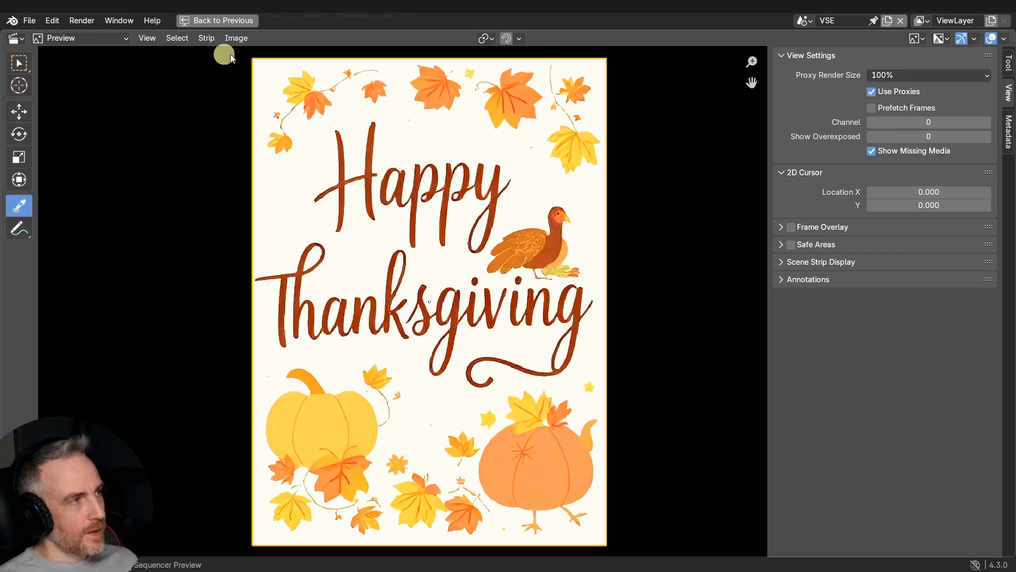
{"action": "left_click", "coordinate": [220, 23]}
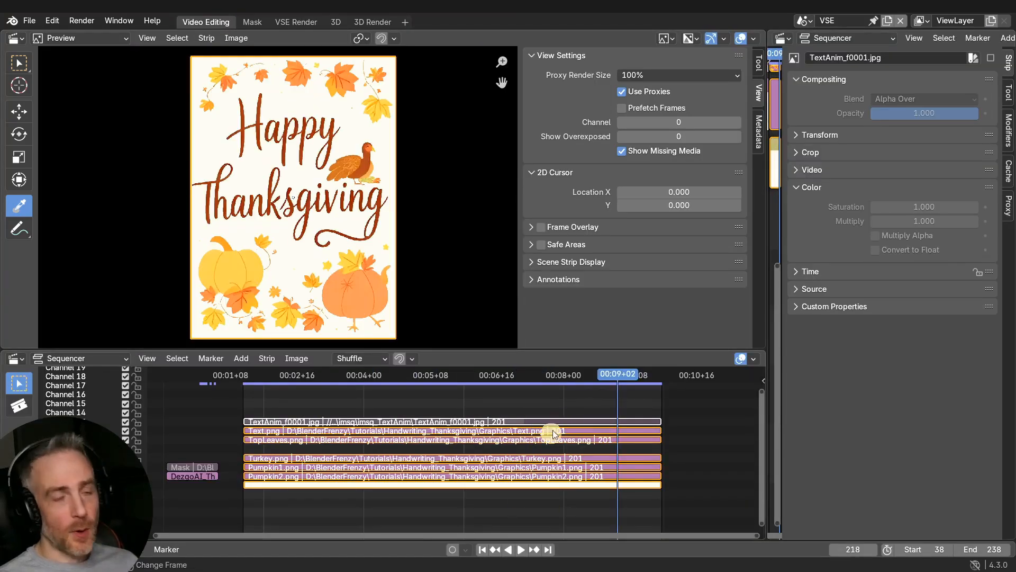
- Replay the opening from the first frame of the range and scrub to frame 52 to check the start of the lettering
{"action": "left_click", "coordinate": [482, 551]}
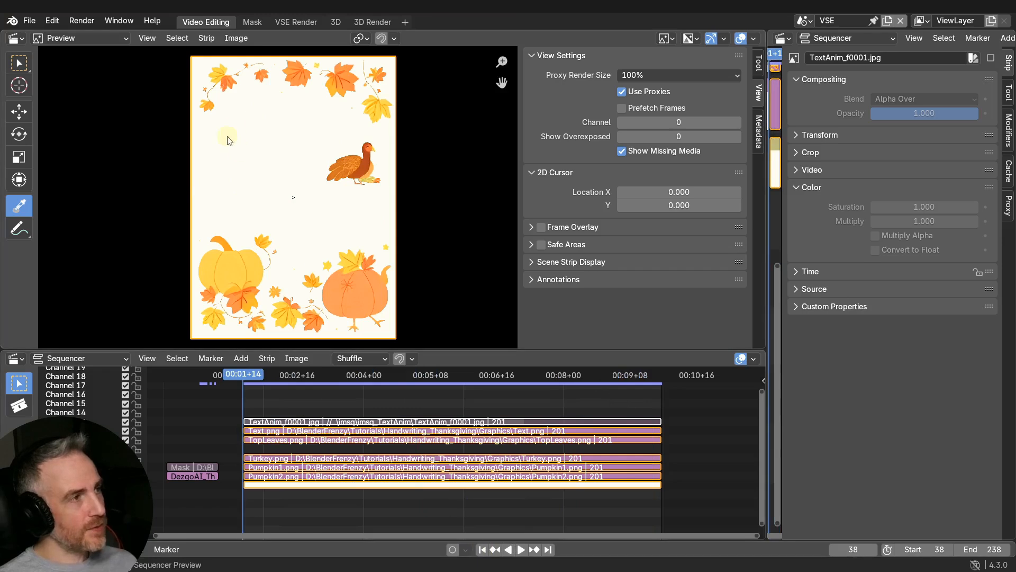
{"action": "key", "text": "space"}
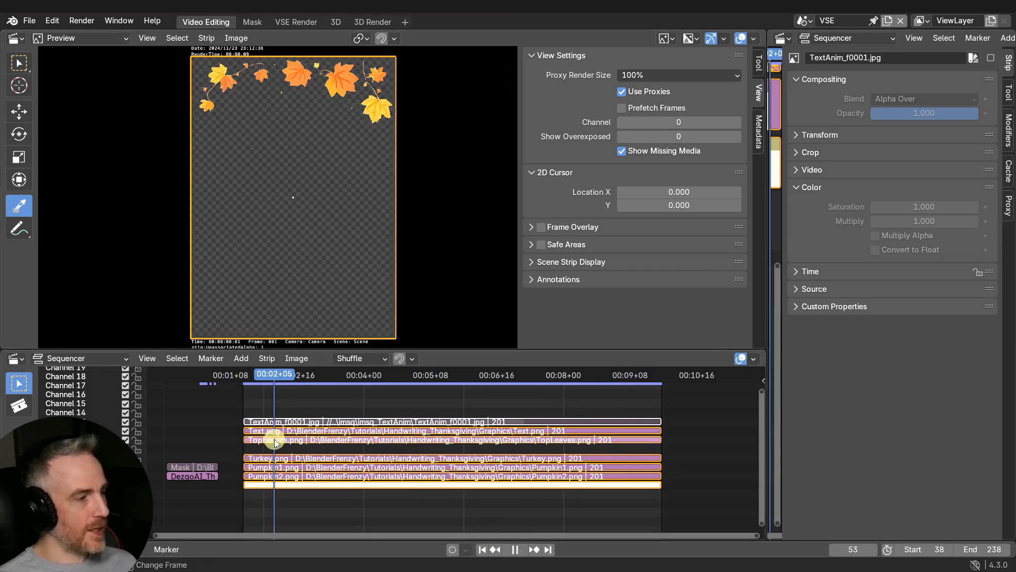
{"action": "right_click", "coordinate": [274, 459], "text": "shift"}
{"action": "right_click", "coordinate": [273, 468], "text": "shift"}
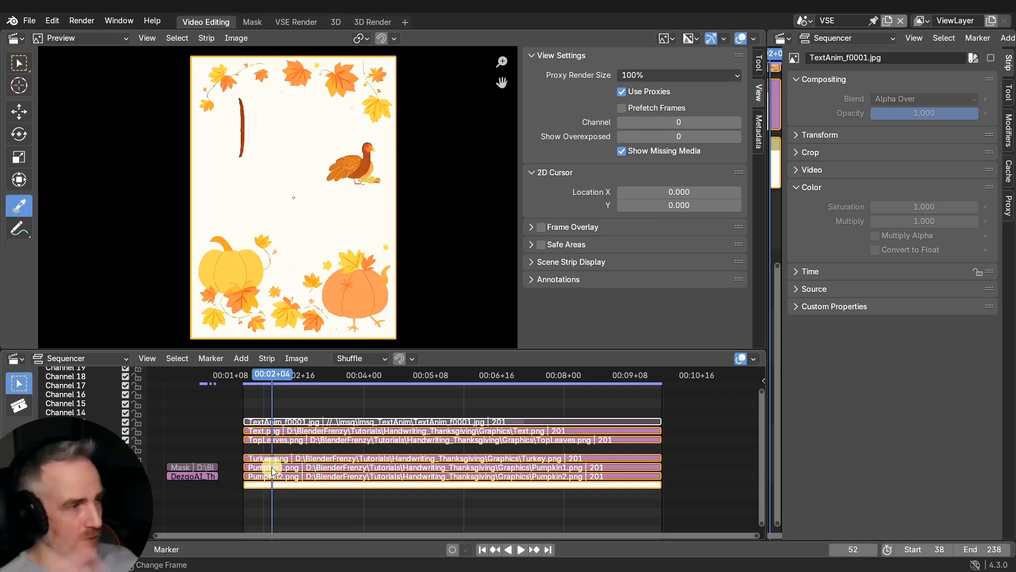
- Slide the TextAnim and Text strips later in their channels so that both start at about frame 124
{"action": "left_click_drag", "start_coordinate": [310, 421], "coordinate": [492, 421]}
{"action": "middle_click_drag", "start_coordinate": [284, 413], "coordinate": [450, 422]}
{"action": "middle_click_drag", "start_coordinate": [451, 422], "coordinate": [428, 412]}
{"action": "middle_click_drag", "start_coordinate": [359, 411], "coordinate": [365, 400], "text": "ctrl"}
{"action": "middle_click_drag", "start_coordinate": [356, 399], "coordinate": [408, 404]}
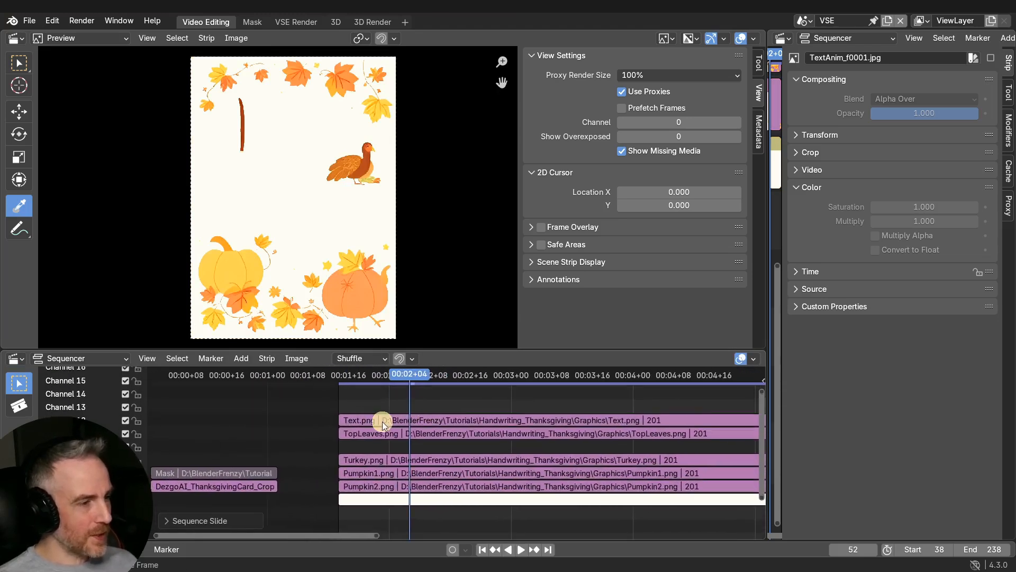
{"action": "scroll", "coordinate": [466, 428], "scroll_direction": "down", "scroll_amount": 5}
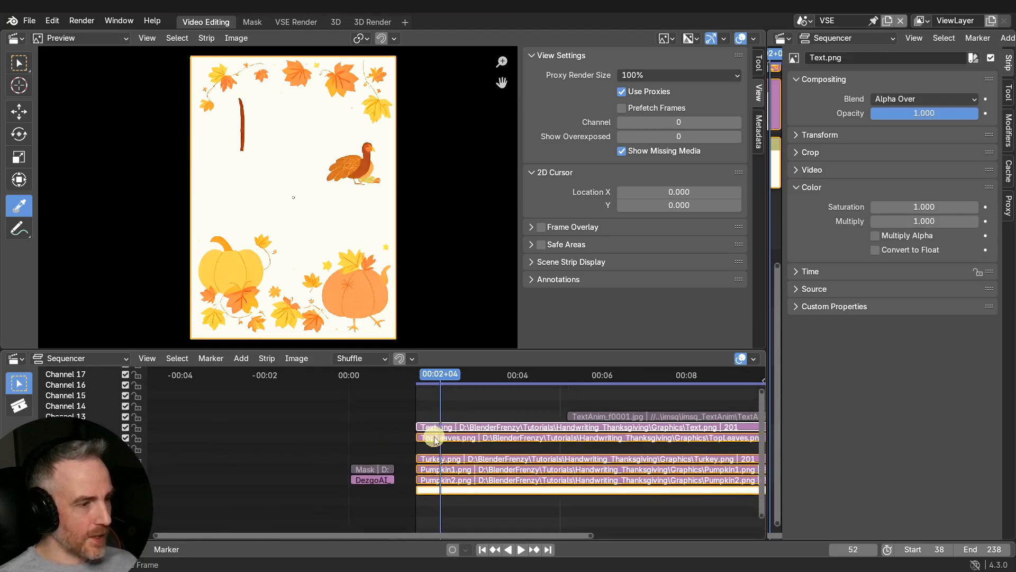
{"action": "left_click_drag", "start_coordinate": [455, 419], "coordinate": [609, 420]}
{"action": "middle_click_drag", "start_coordinate": [488, 416], "coordinate": [451, 407], "text": "ctrl"}
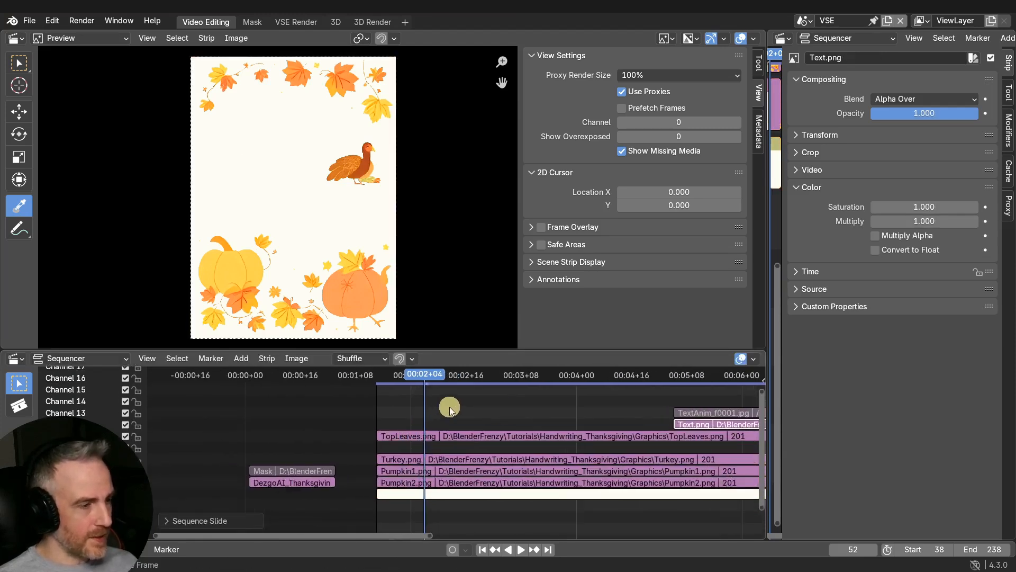
- At frame 38, move the TopLeaves graphic straight up off the card to Position Y 220 px and keyframe its Y position
{"action": "left_click", "coordinate": [417, 436]}
{"action": "right_click_drag", "start_coordinate": [408, 398], "coordinate": [387, 399], "text": "shift"}
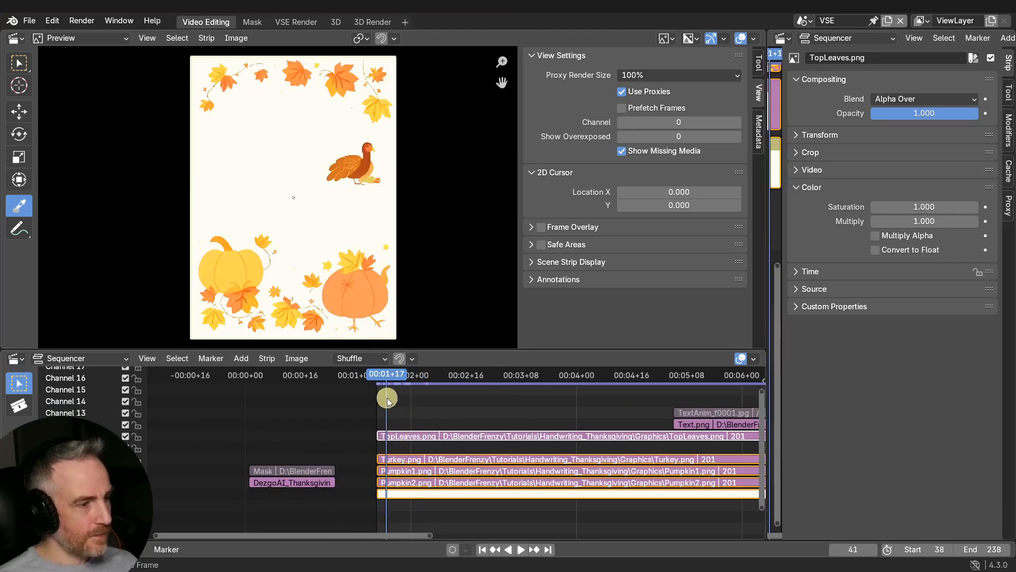
{"action": "key", "text": "shift+Left"}
{"action": "left_click", "coordinate": [405, 435]}
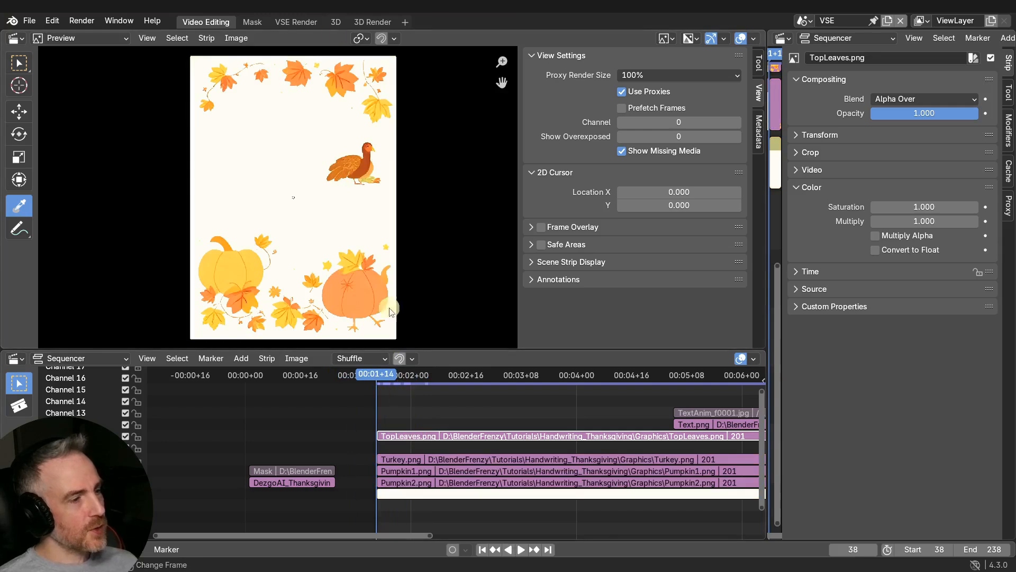
{"action": "middle_click_drag", "start_coordinate": [359, 167], "coordinate": [379, 266]}
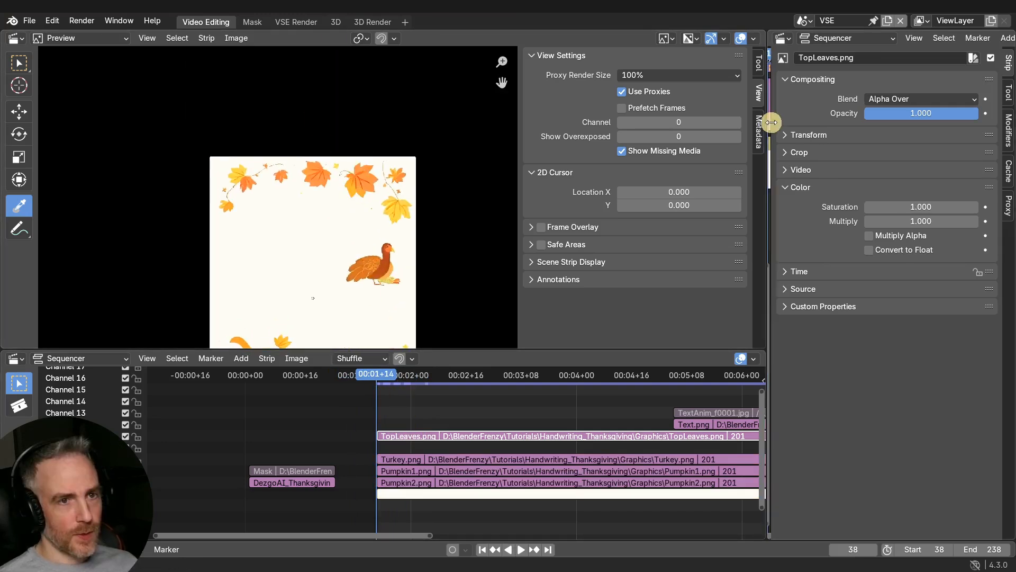
{"action": "left_click", "coordinate": [785, 134]}
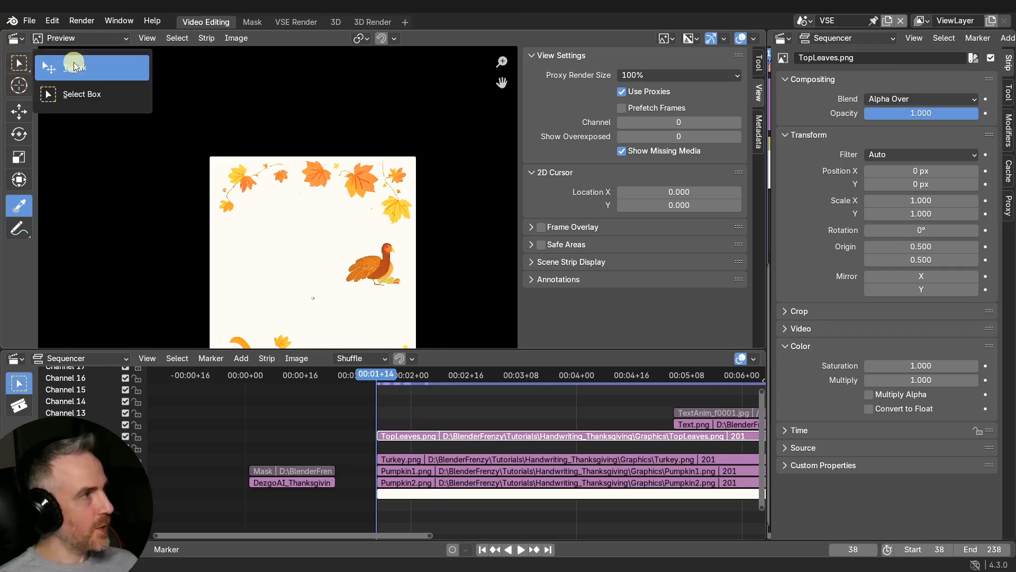
{"action": "left_click", "coordinate": [24, 63]}
{"action": "left_click_drag", "start_coordinate": [361, 181], "coordinate": [366, 109]}
{"action": "key", "text": "y"}
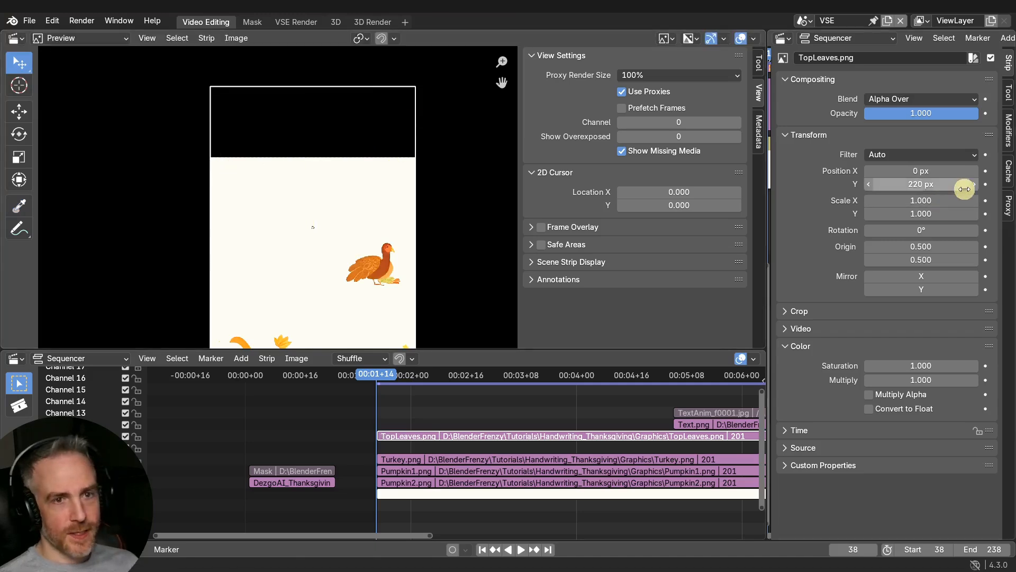
{"action": "left_click", "coordinate": [986, 184]}
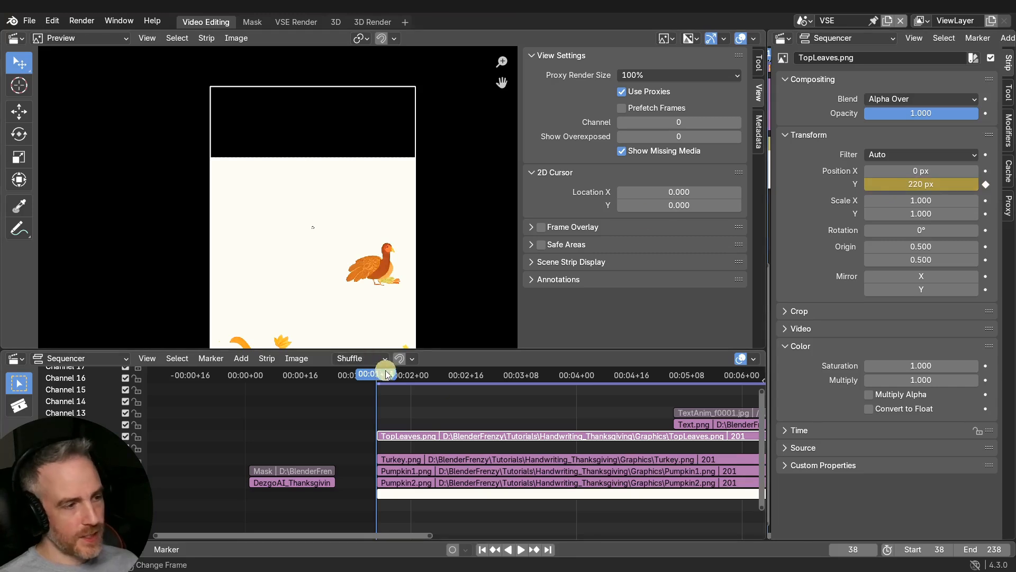
- Show the timeline in frames, and at frame 50 set the TopLeaves Position Y to 0 px and keyframe it
{"action": "key", "text": "ctrl+t"}
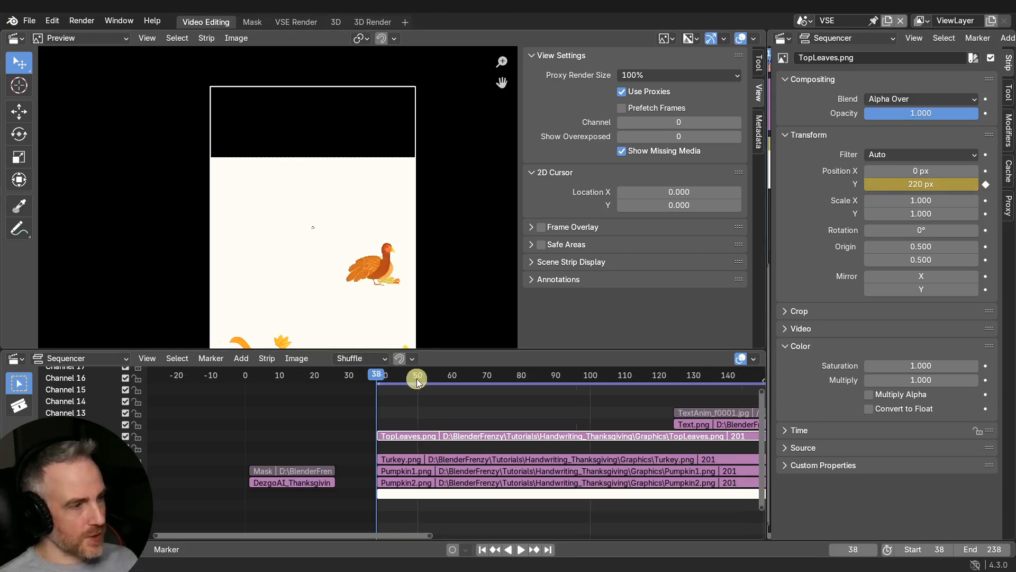
{"action": "key", "text": "ctrl+t"}
{"action": "key", "text": "ctrl+t"}
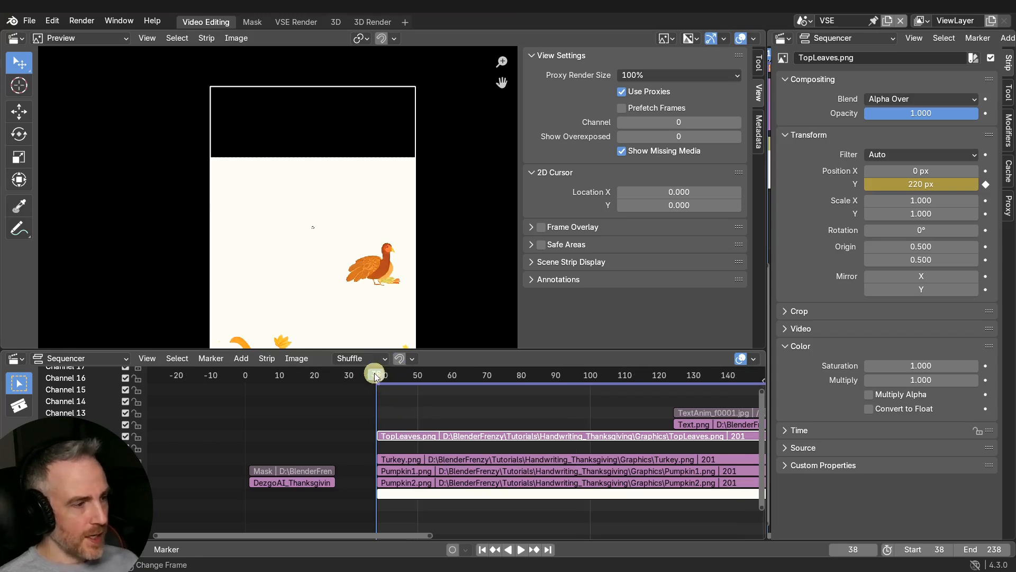
{"action": "left_click_drag", "start_coordinate": [378, 379], "coordinate": [419, 376]}
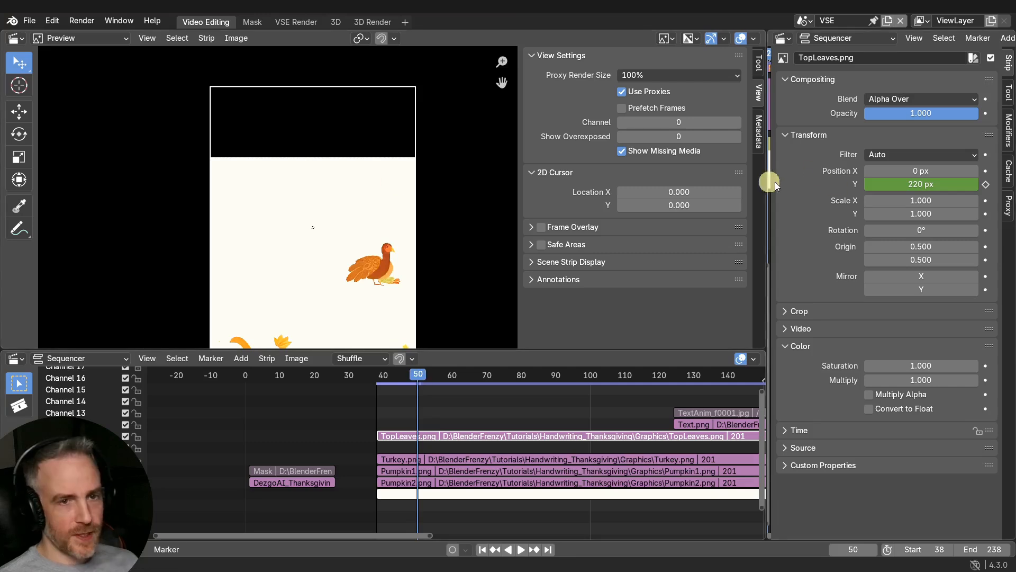
{"action": "left_click", "coordinate": [918, 184]}
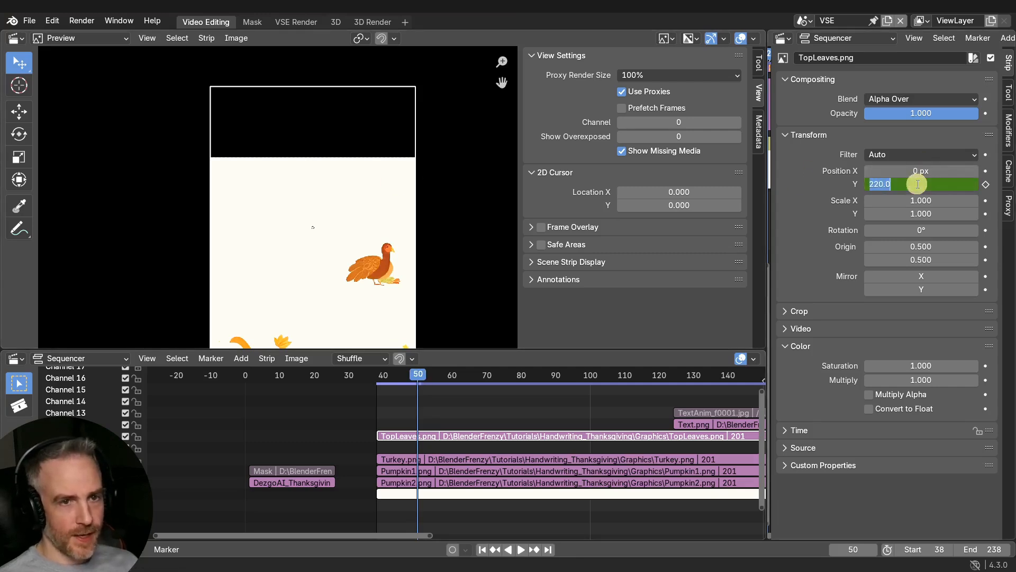
{"action": "key", "text": "Return"}
{"action": "left_click", "coordinate": [986, 184]}
- Enlarge the keyframe timeline and move the second TopLeaves keyframe from frame 50 to frame 60
{"action": "left_click_drag", "start_coordinate": [418, 374], "coordinate": [442, 375]}
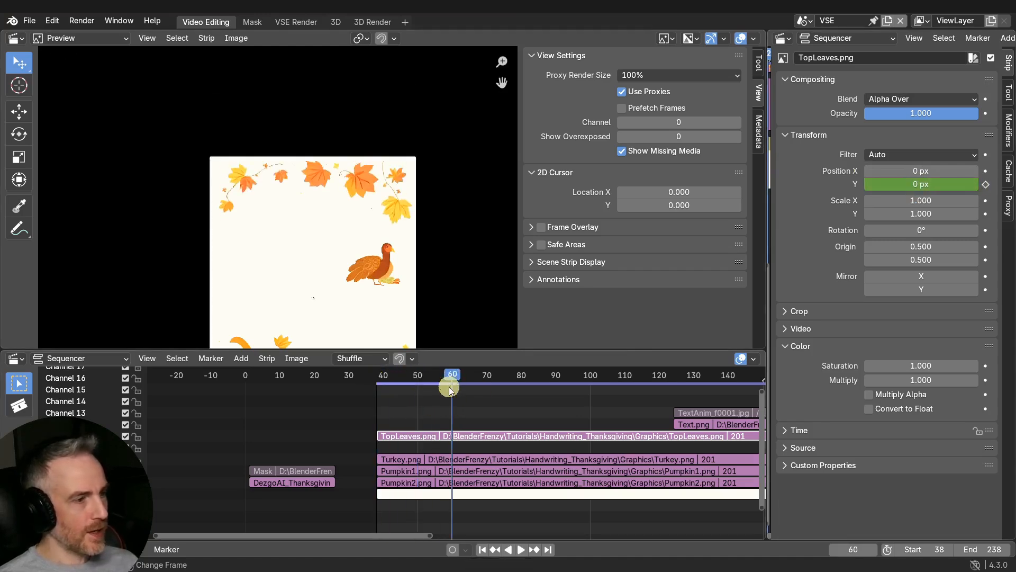
{"action": "left_click_drag", "start_coordinate": [249, 538], "coordinate": [257, 498]}
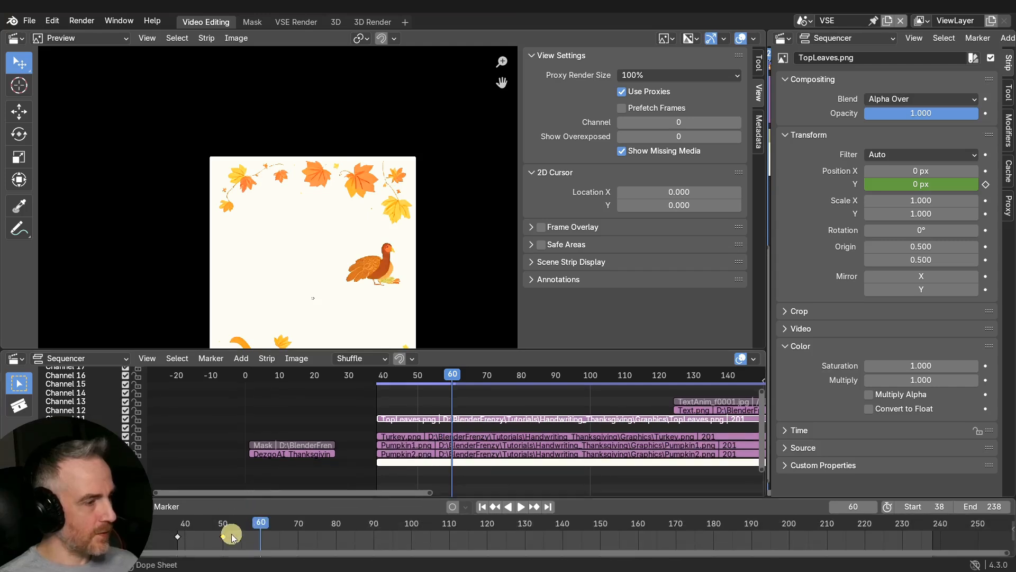
{"action": "left_click_drag", "start_coordinate": [224, 538], "coordinate": [263, 535]}
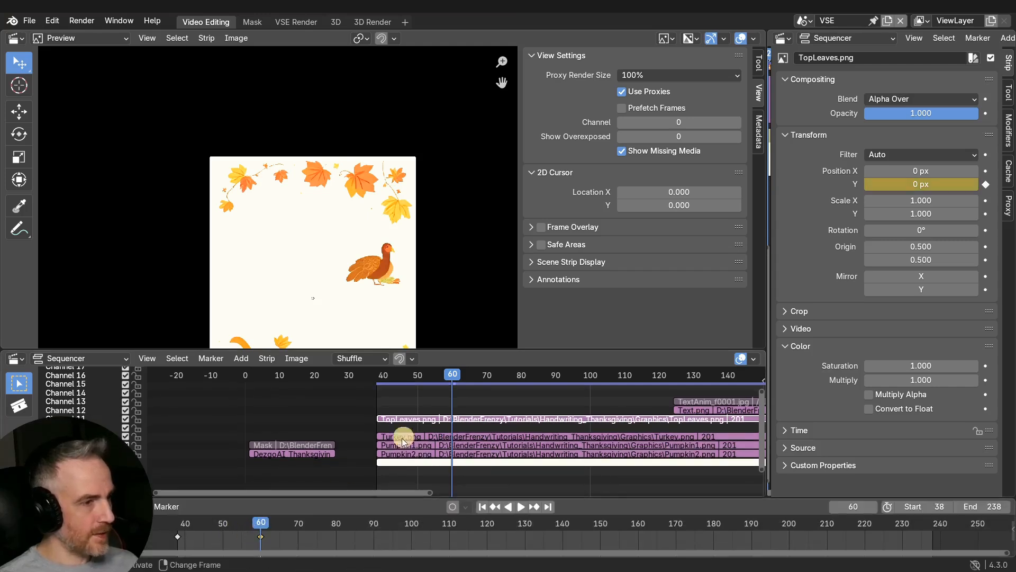
- Play the top leaves' slide-in from the start and bring the whole card into the preview
{"action": "left_click", "coordinate": [370, 381]}
{"action": "key", "text": "space"}
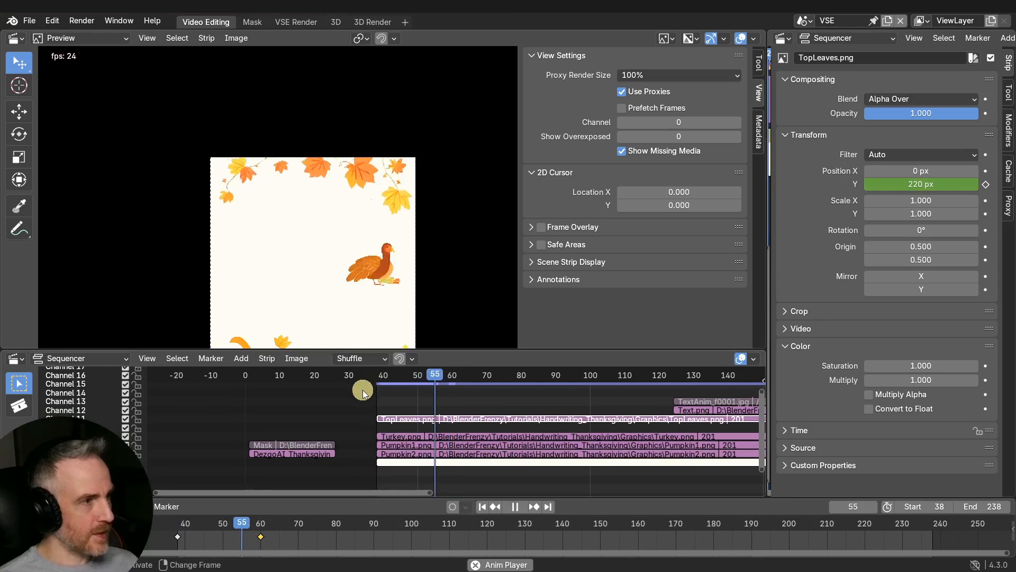
{"action": "left_click", "coordinate": [379, 433]}
{"action": "key", "text": "space"}
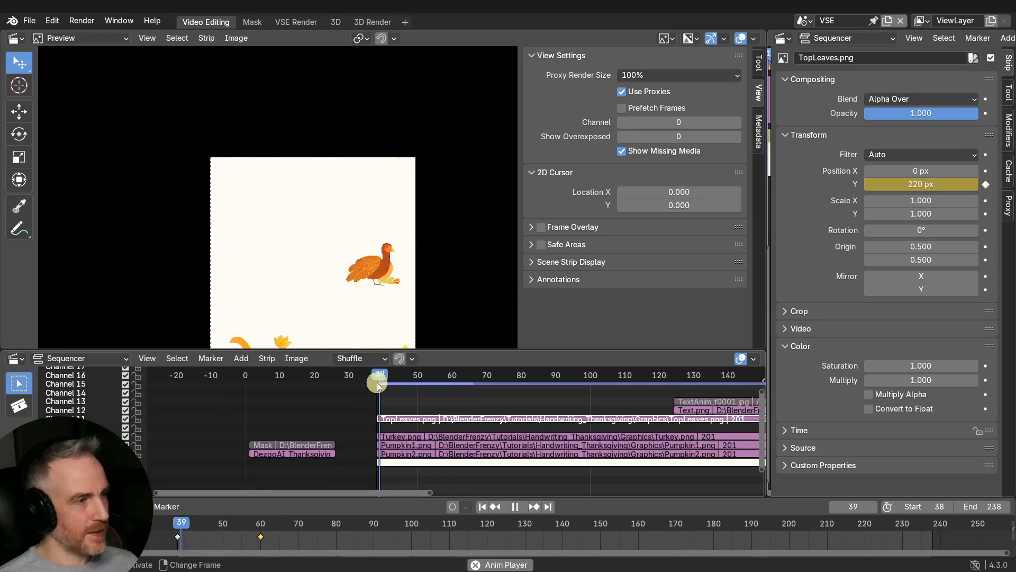
{"action": "key", "text": "space"}
{"action": "scroll", "coordinate": [356, 286], "scroll_direction": "down", "scroll_amount": 2}
{"action": "middle_click_drag", "start_coordinate": [356, 264], "coordinate": [356, 203]}
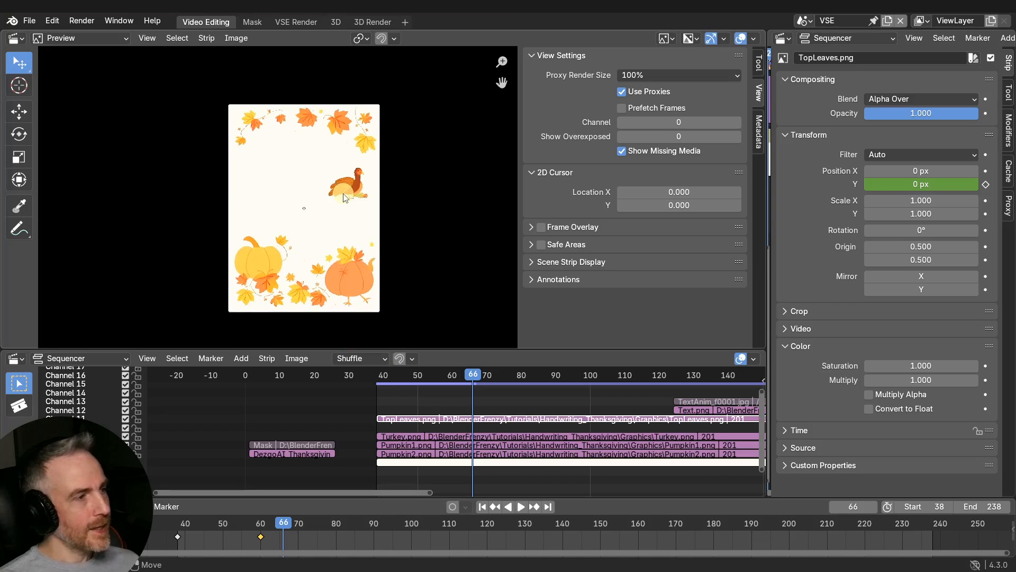
{"action": "scroll", "coordinate": [349, 206], "scroll_direction": "up", "scroll_amount": 1}
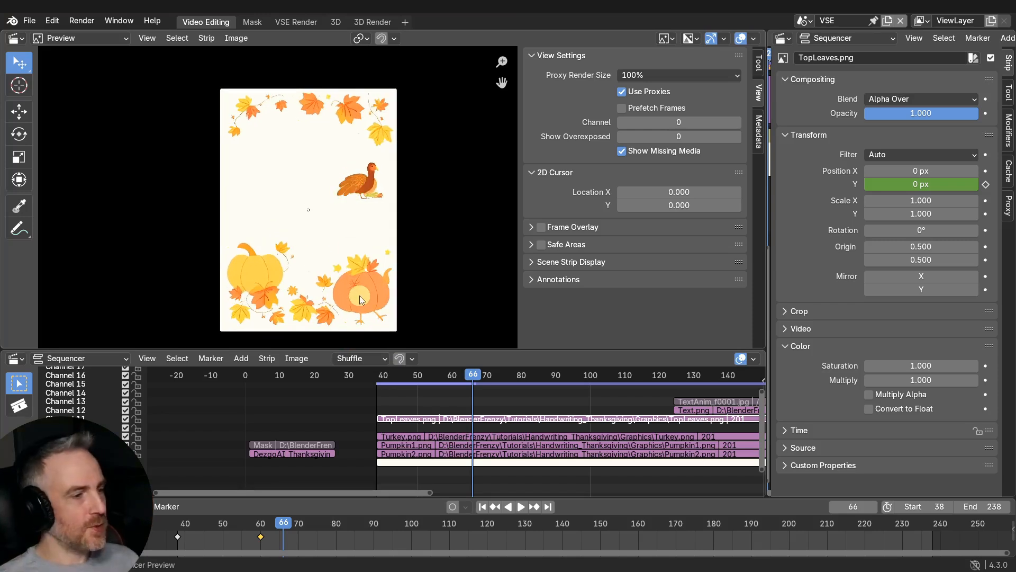
- Select the Turkey strip and, at frame 38, set its Scale X and Y to 0 and keyframe the scale
{"action": "left_click", "coordinate": [406, 439]}
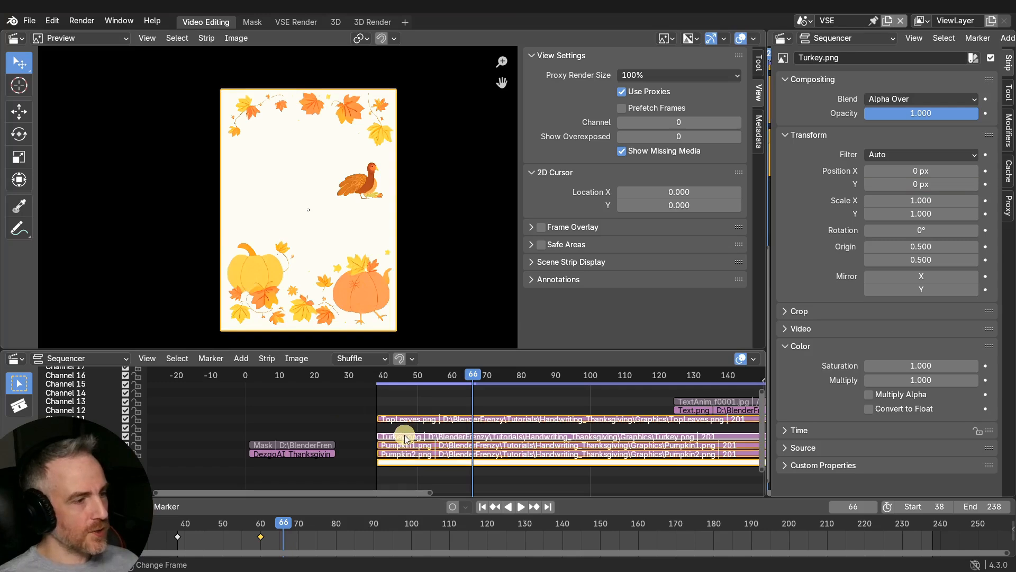
{"action": "left_click", "coordinate": [484, 507]}
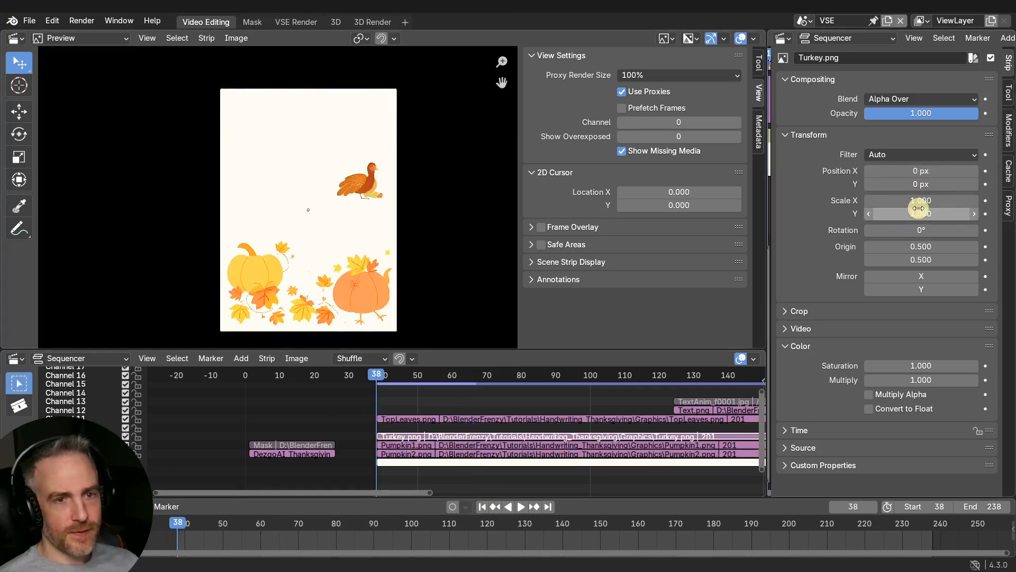
{"action": "left_click_drag", "start_coordinate": [925, 200], "coordinate": [924, 213]}
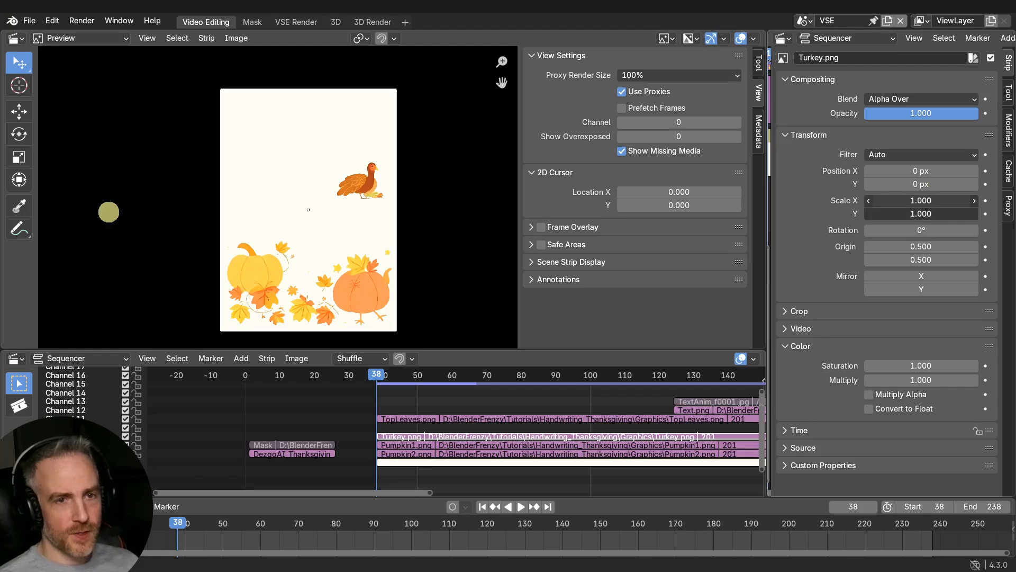
{"action": "type", "text": "0"}
{"action": "key", "text": "Return"}
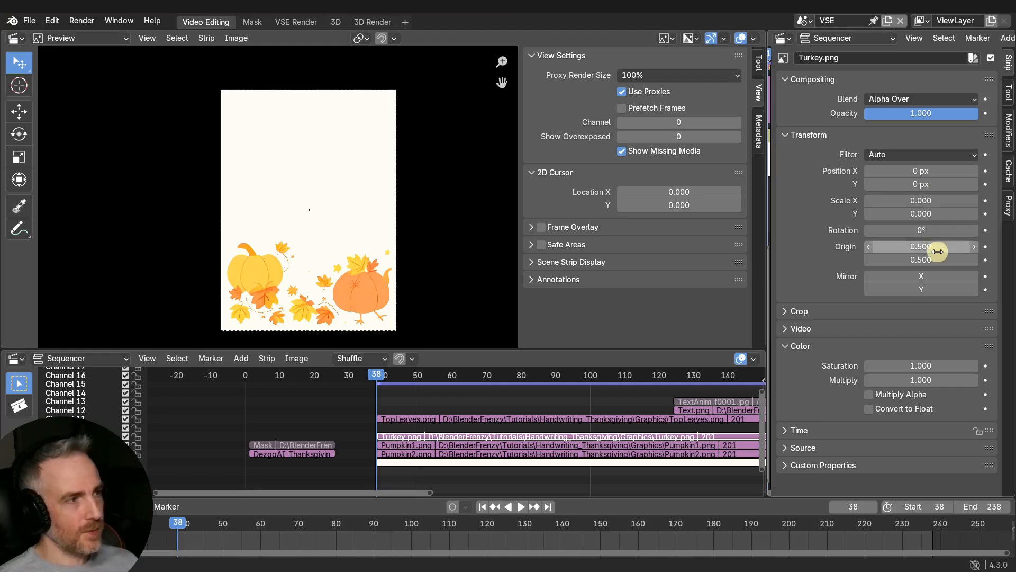
{"action": "left_click", "coordinate": [986, 201]}
- At frame 60, set the Turkey strip's Scale X and Y to 1 and keyframe the scale
{"action": "left_click_drag", "start_coordinate": [382, 379], "coordinate": [454, 375]}
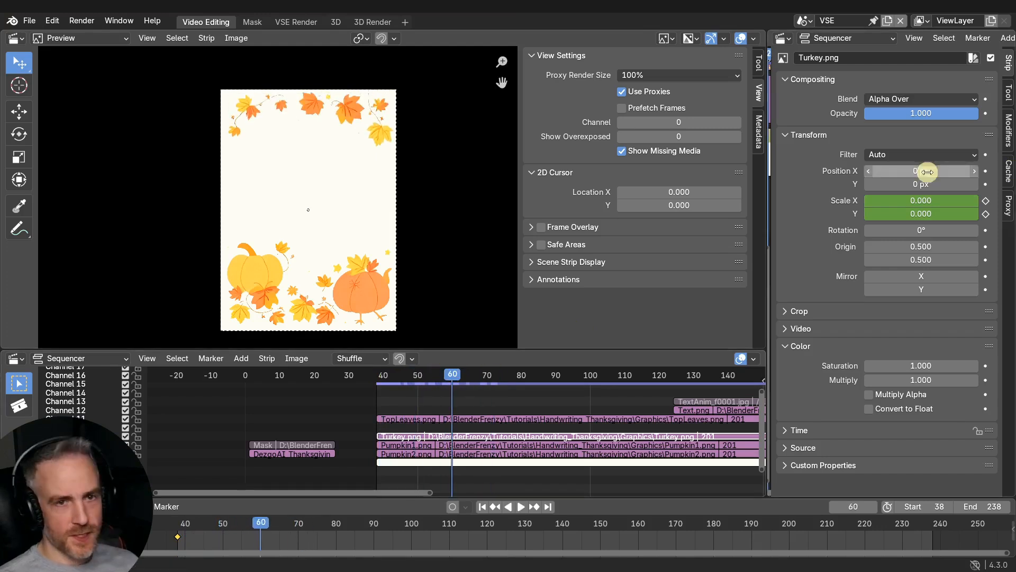
{"action": "left_click_drag", "start_coordinate": [930, 200], "coordinate": [930, 214]}
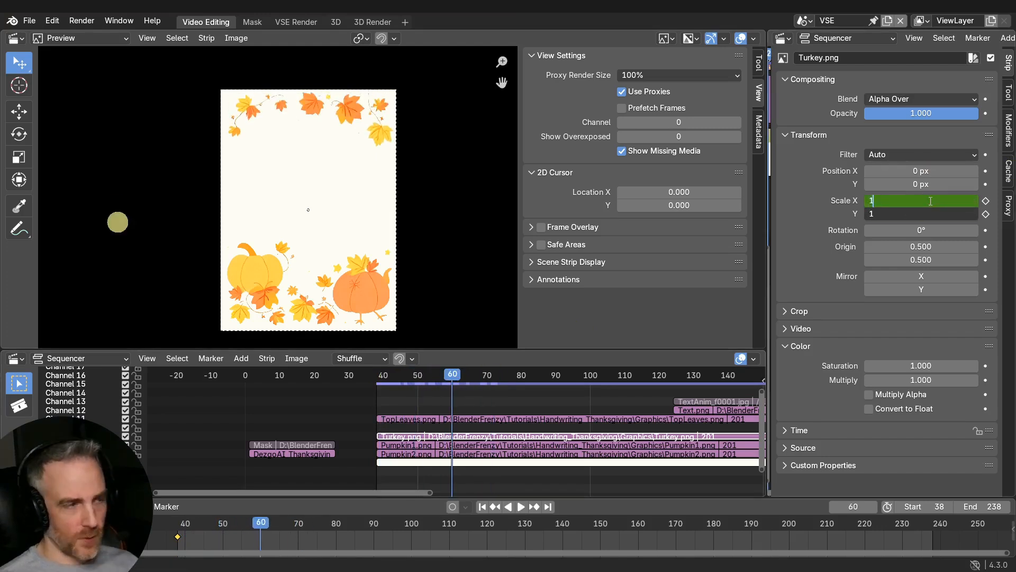
{"action": "type", "text": "1"}
{"action": "key", "text": "Return"}
{"action": "left_click", "coordinate": [986, 201]}
{"action": "left_click", "coordinate": [986, 214]}
- Play the turkey's scale-in animation from just before its first keyframe
{"action": "left_click", "coordinate": [370, 374]}
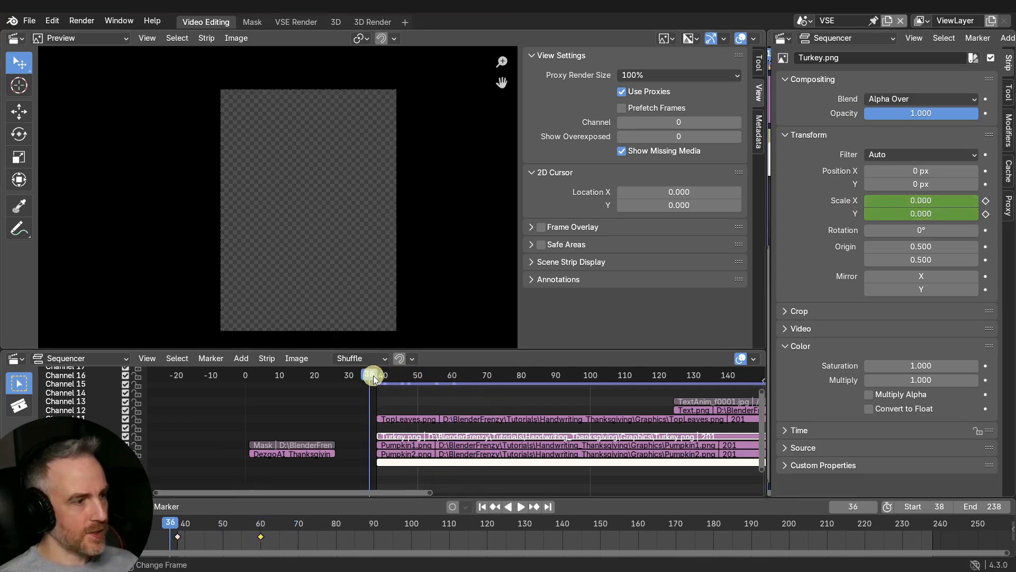
{"action": "key", "text": "space"}
{"action": "key", "text": "space"}
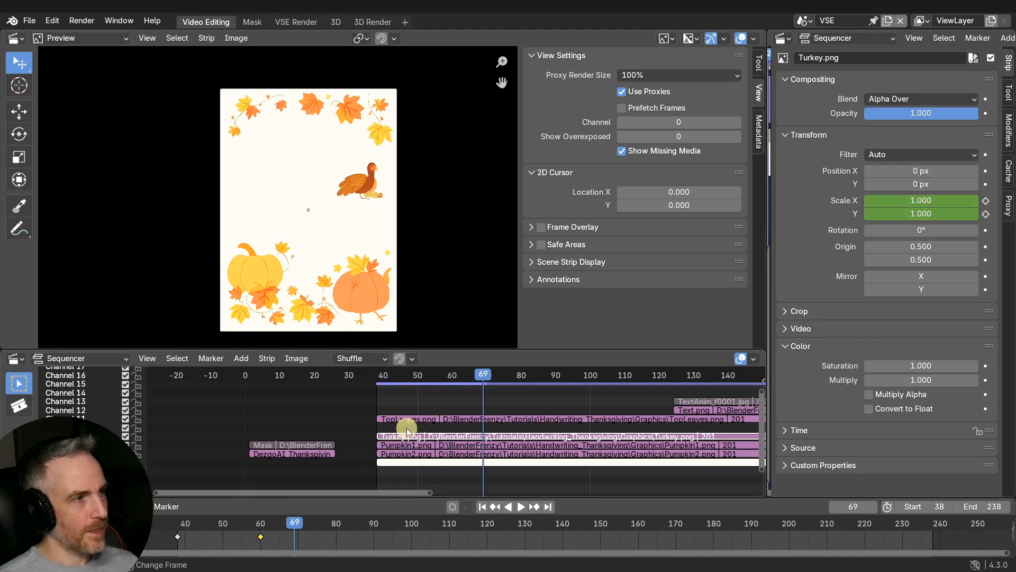
- Move the turkey's second scale keyframe from frame 60 to frame 50 and replay the animation
{"action": "left_click_drag", "start_coordinate": [487, 375], "coordinate": [418, 372]}
{"action": "key", "text": "space"}
{"action": "left_click_drag", "start_coordinate": [259, 540], "coordinate": [223, 537]}
{"action": "left_click_drag", "start_coordinate": [416, 373], "coordinate": [372, 380]}
{"action": "key", "text": "space"}
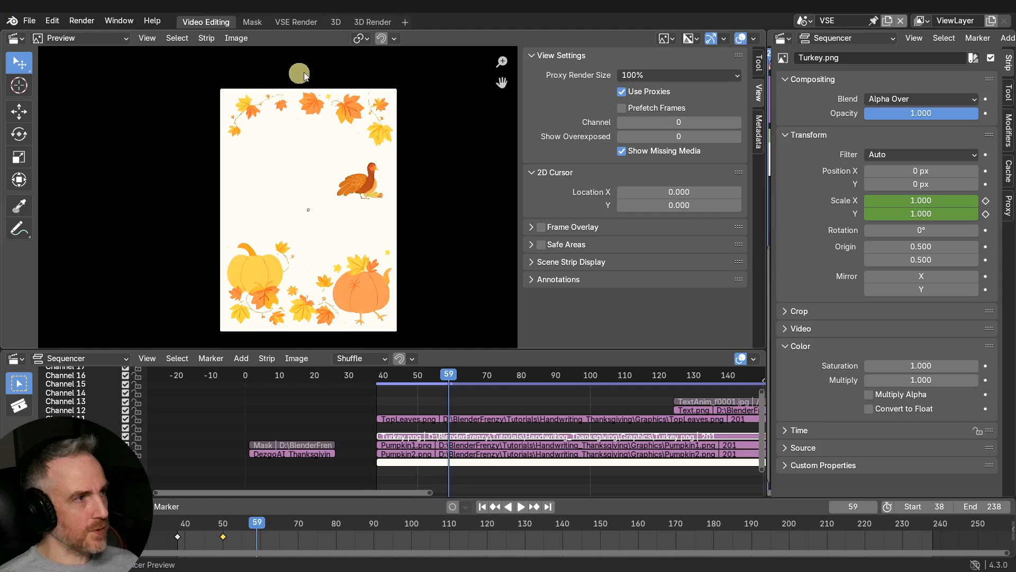
{"action": "left_click_drag", "start_coordinate": [444, 374], "coordinate": [422, 387]}
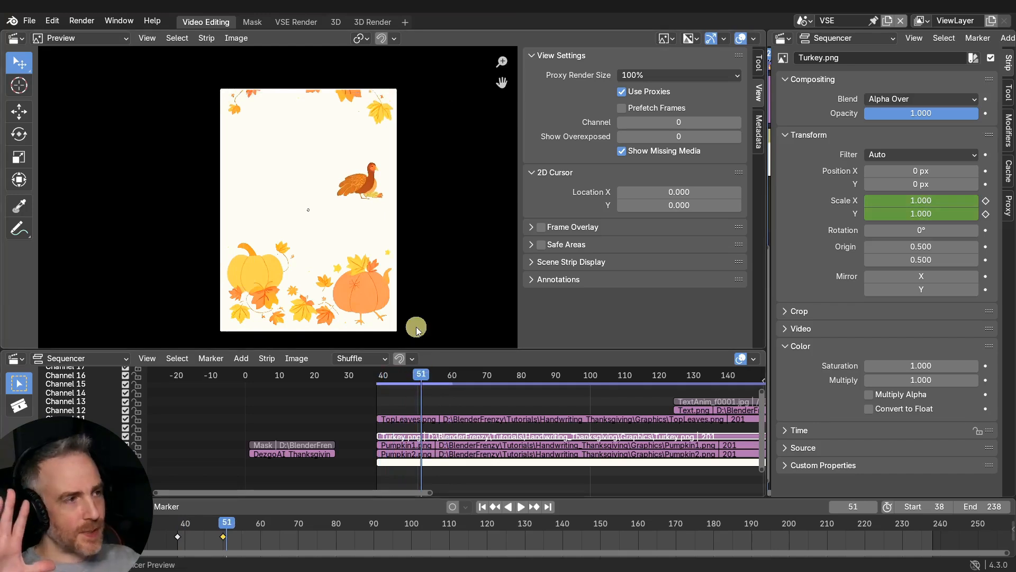
{"action": "key", "text": "space"}
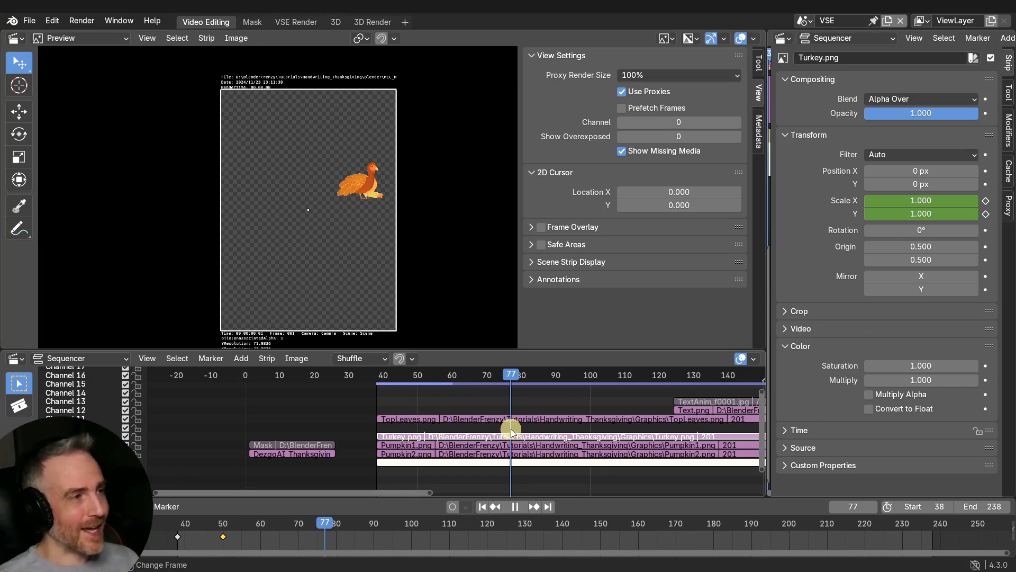
{"action": "key", "text": "space"}
- Place the Turkey strip's origin on the bird at X 0.826, Y 0.610, and play the scale-in
{"action": "scroll", "coordinate": [355, 192], "scroll_direction": "up", "scroll_amount": 3}
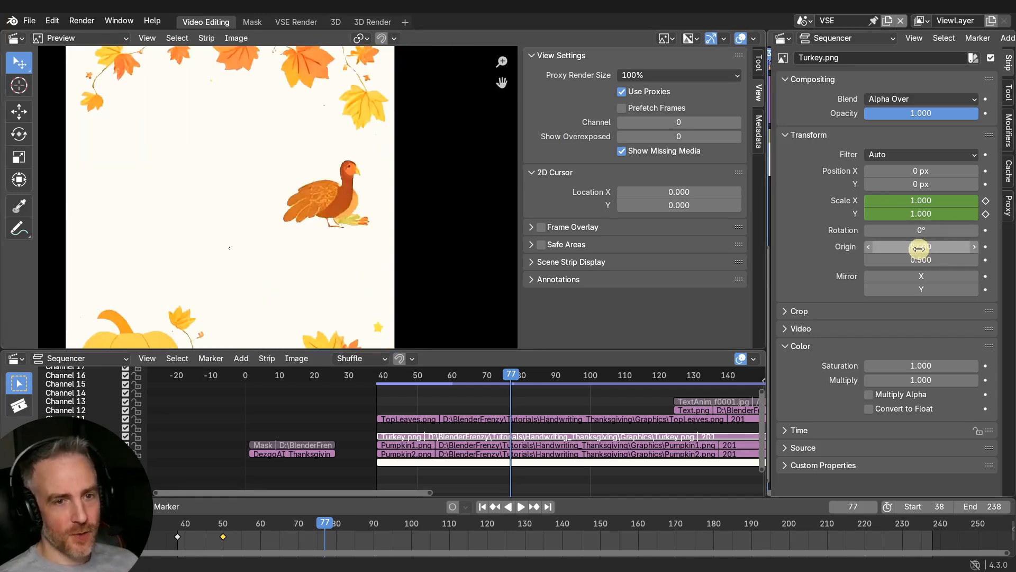
{"action": "mouse_move", "coordinate": [914, 247]}
{"action": "left_mouse_down"}
{"action": "mouse_move", "coordinate": [116, 245]}
{"action": "mouse_move", "coordinate": [162, 240]}
{"action": "left_mouse_up"}
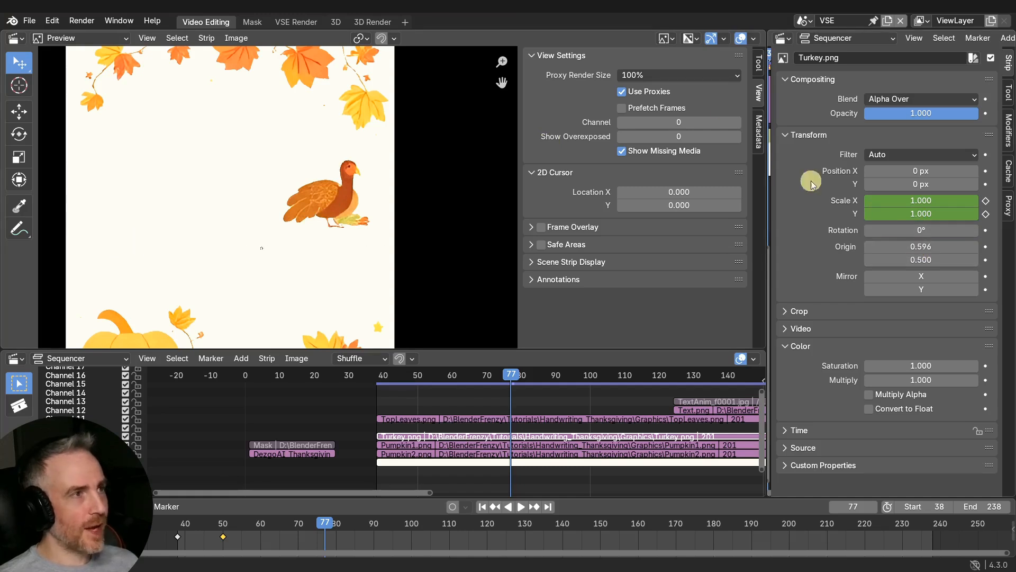
{"action": "left_click", "coordinate": [741, 40]}
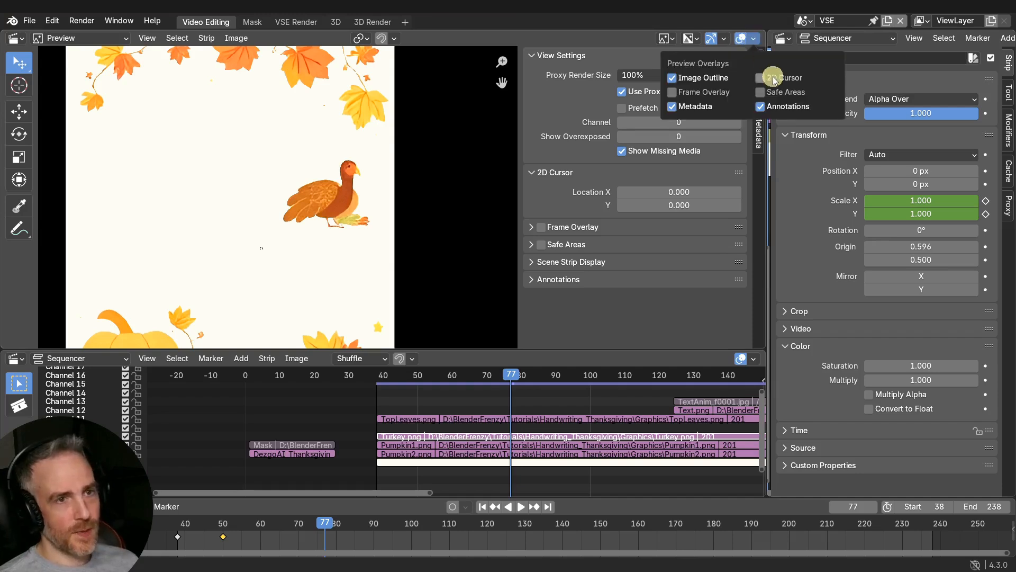
{"action": "left_click", "coordinate": [672, 78]}
{"action": "left_click", "coordinate": [672, 79]}
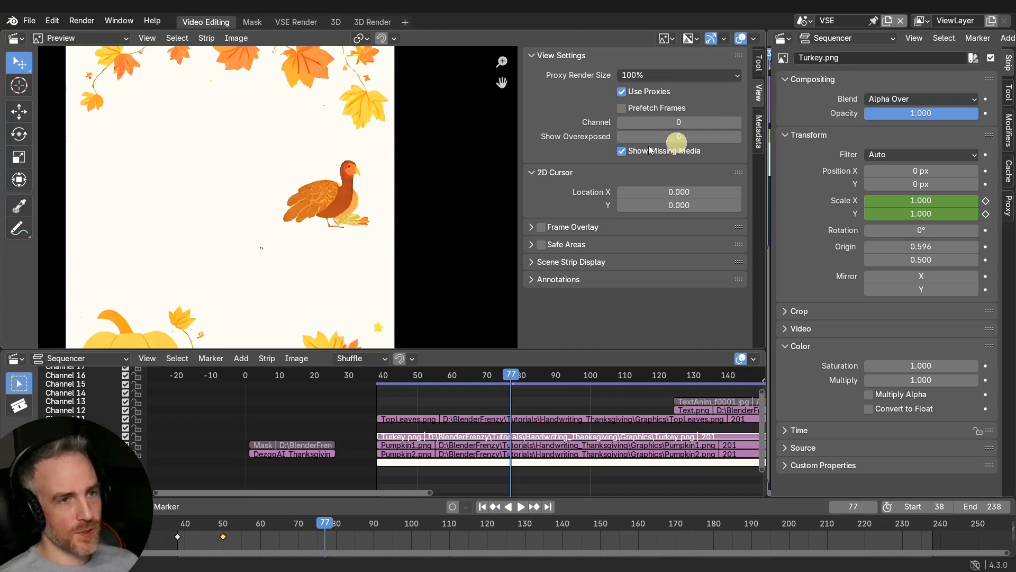
{"action": "mouse_move", "coordinate": [912, 249]}
{"action": "left_mouse_down"}
{"action": "mouse_move", "coordinate": [113, 249]}
{"action": "mouse_move", "coordinate": [915, 259]}
{"action": "left_mouse_up"}
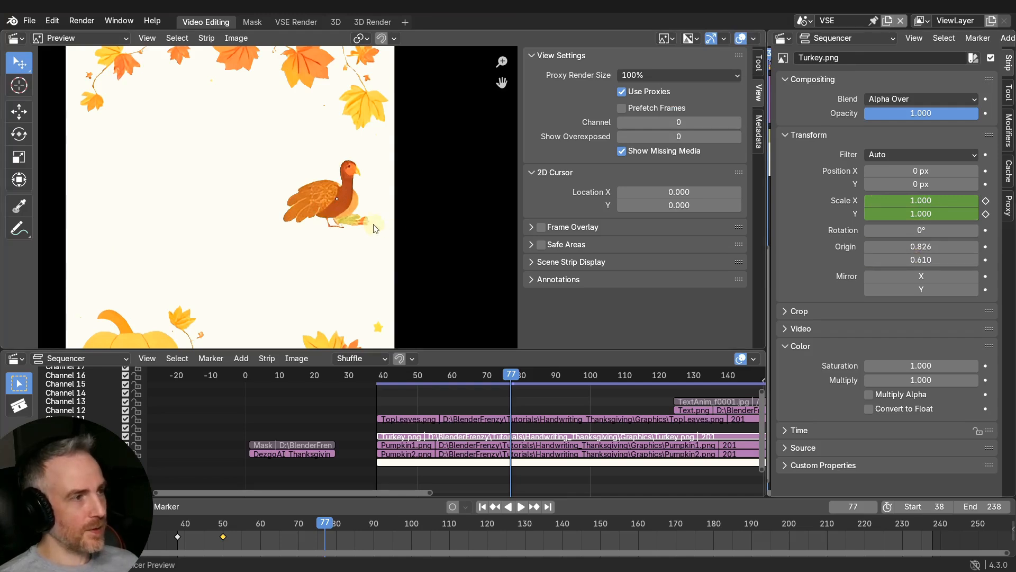
{"action": "key", "text": "space"}
- At frame 50, select the Pumpkin1 strip and place its origin on the yellow pumpkin at X 0.210, Y 0.240
{"action": "left_click_drag", "start_coordinate": [516, 377], "coordinate": [418, 377]}
{"action": "scroll", "coordinate": [302, 231], "scroll_direction": "down", "scroll_amount": 3}
{"action": "middle_click_drag", "start_coordinate": [303, 231], "coordinate": [342, 127]}
{"action": "left_click", "coordinate": [409, 450]}
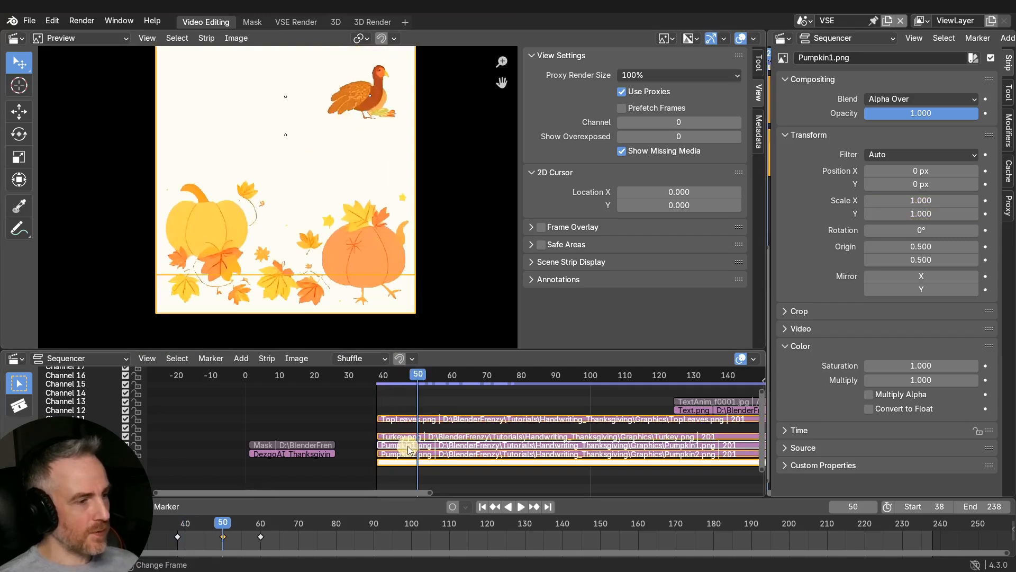
{"action": "left_click", "coordinate": [408, 450]}
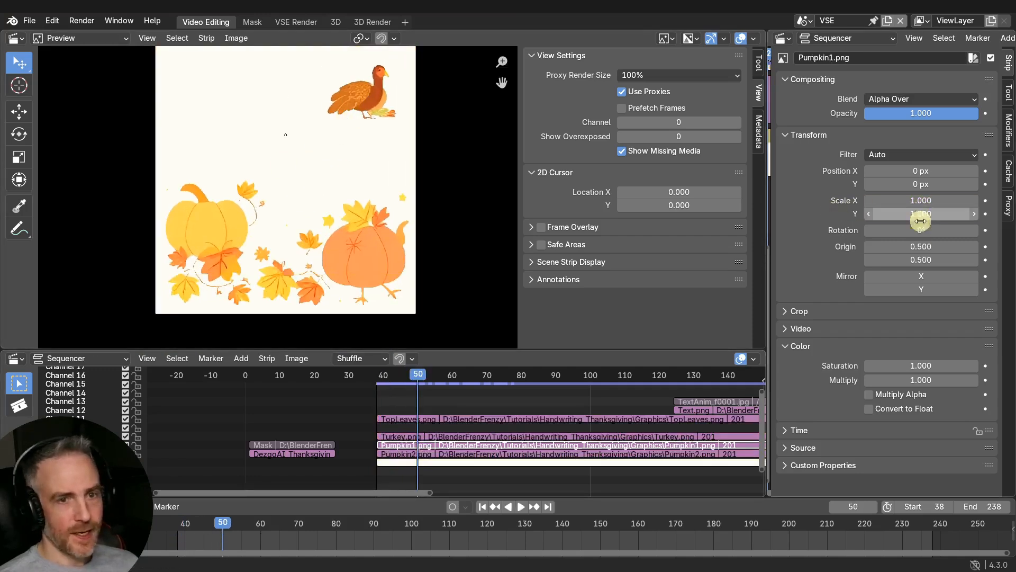
{"action": "left_click_drag", "start_coordinate": [925, 247], "coordinate": [114, 257]}
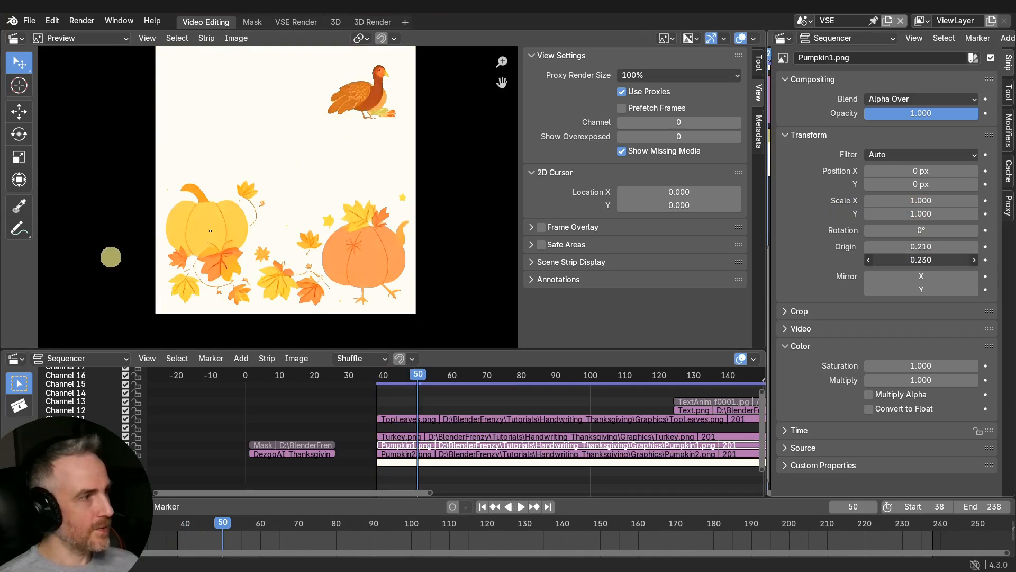
- Select the Pumpkin2 strip and place its origin on the orange pumpkin at X 0.810, Y 0.160
{"action": "left_click", "coordinate": [464, 454]}
{"action": "left_click", "coordinate": [464, 454]}
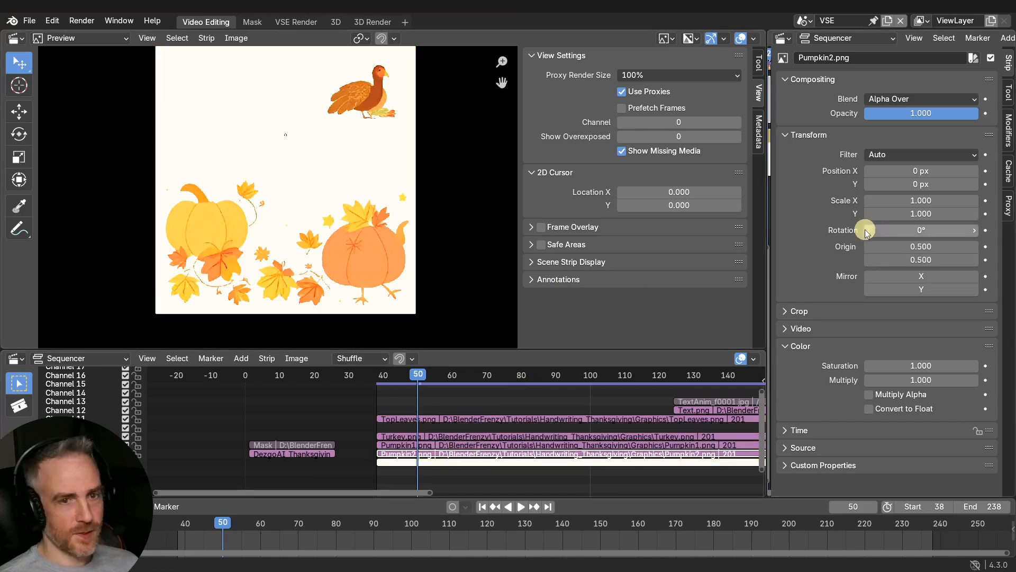
{"action": "left_click_drag", "start_coordinate": [907, 247], "coordinate": [113, 245]}
{"action": "left_click_drag", "start_coordinate": [914, 257], "coordinate": [891, 261]}
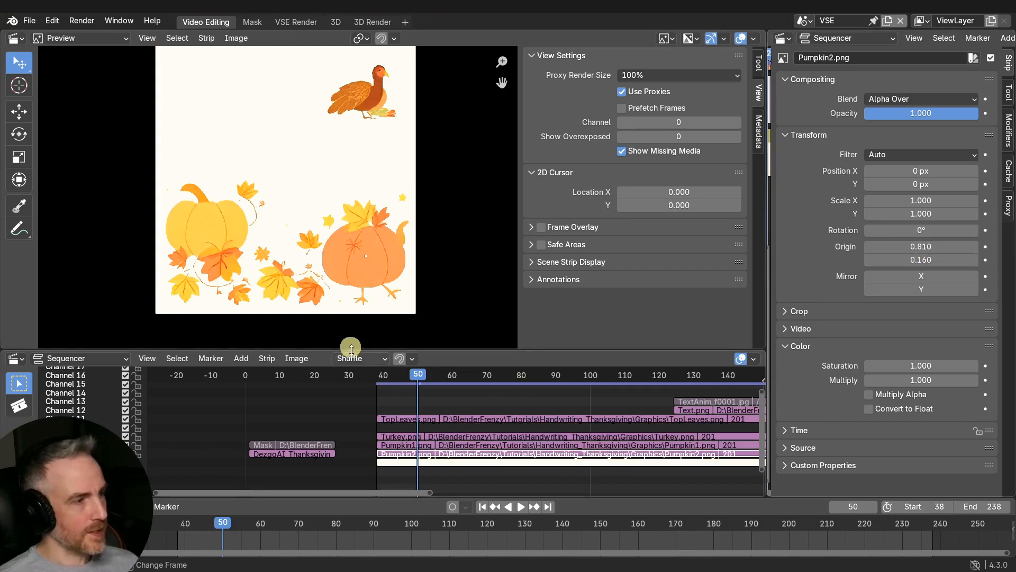
- At frame 45, set the Pumpkin1 strip's Scale X and Y to 0 and keyframe the scale
{"action": "mouse_move", "coordinate": [417, 375]}
{"action": "left_mouse_down"}
{"action": "mouse_move", "coordinate": [375, 375]}
{"action": "mouse_move", "coordinate": [399, 374]}
{"action": "left_mouse_up"}
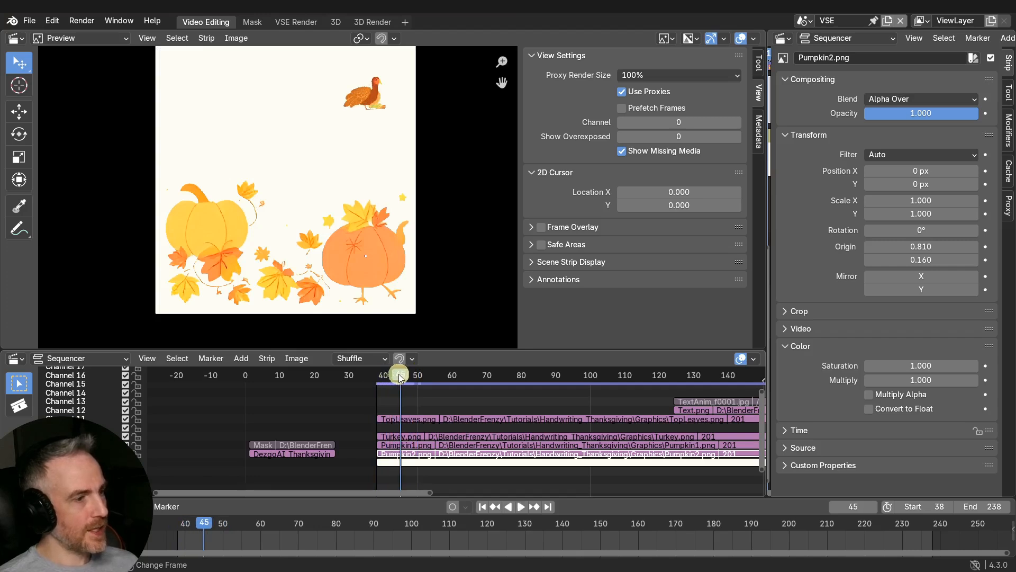
{"action": "scroll", "coordinate": [357, 140], "scroll_direction": "down", "scroll_amount": 4}
{"action": "scroll", "coordinate": [355, 143], "scroll_direction": "up", "scroll_amount": 3}
{"action": "middle_click_drag", "start_coordinate": [328, 124], "coordinate": [340, 177]}
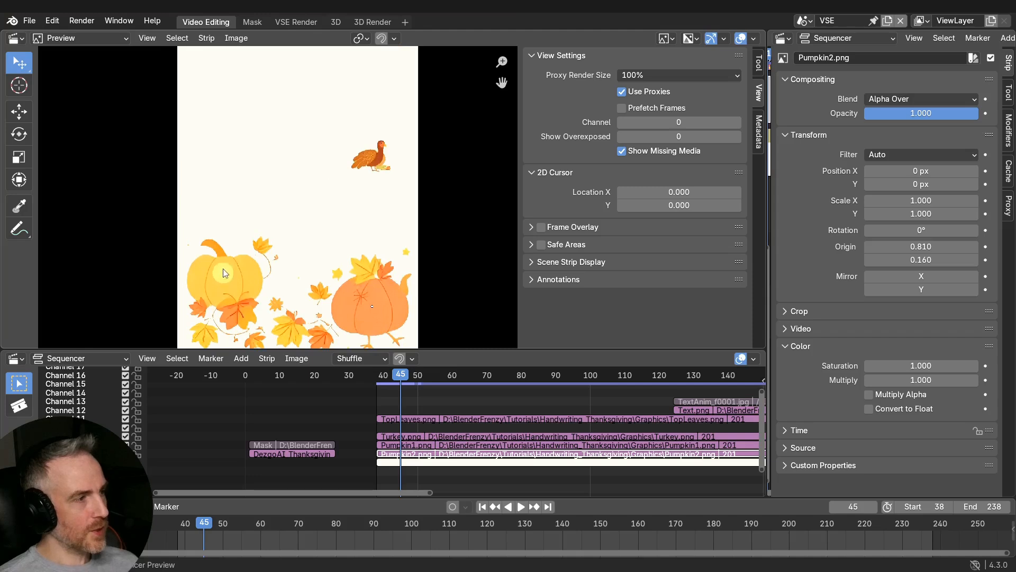
{"action": "left_click", "coordinate": [405, 447]}
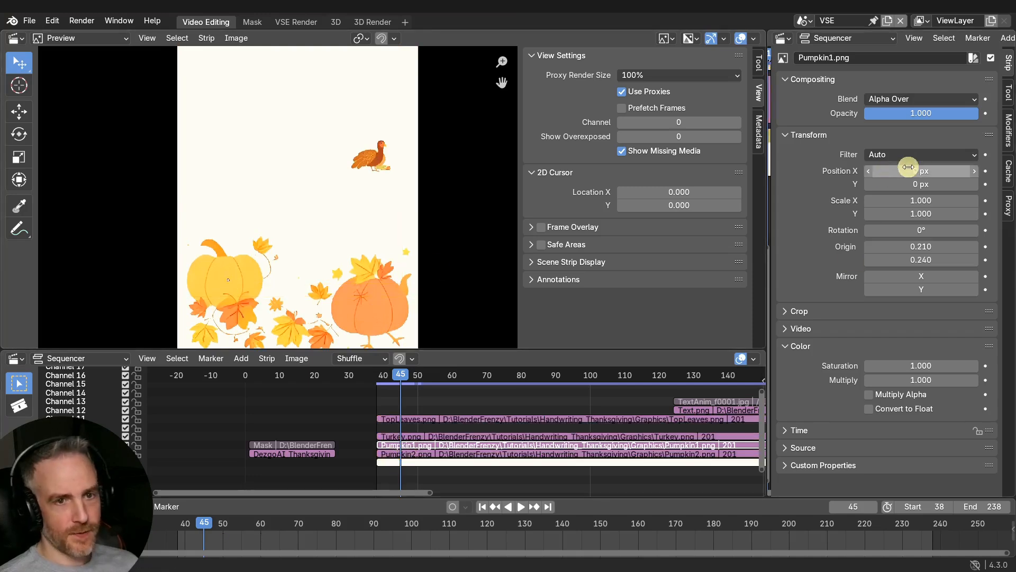
{"action": "left_click_drag", "start_coordinate": [912, 202], "coordinate": [911, 214]}
{"action": "type", "text": "0"}
{"action": "key", "text": "Return"}
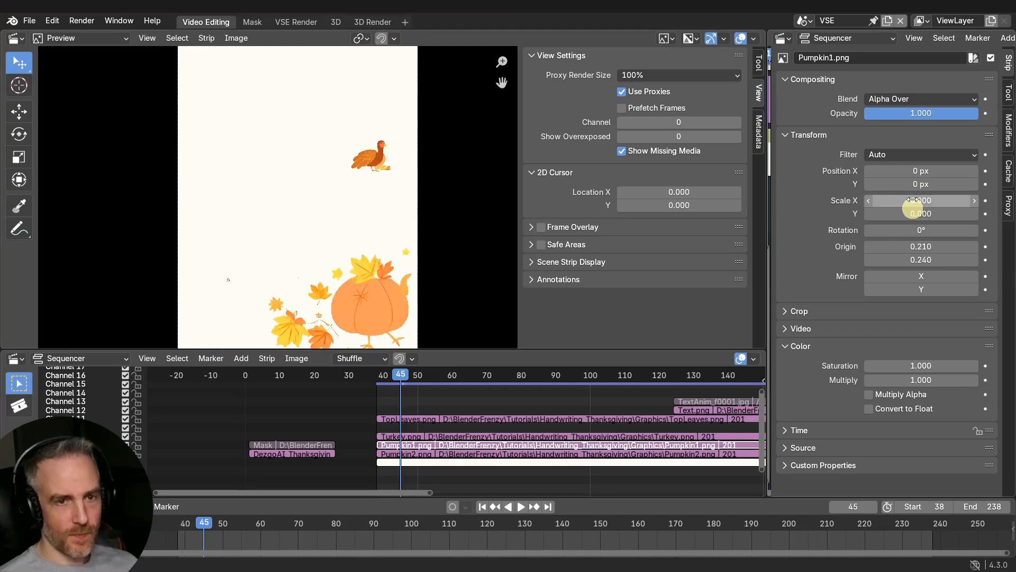
{"action": "left_click", "coordinate": [985, 202]}
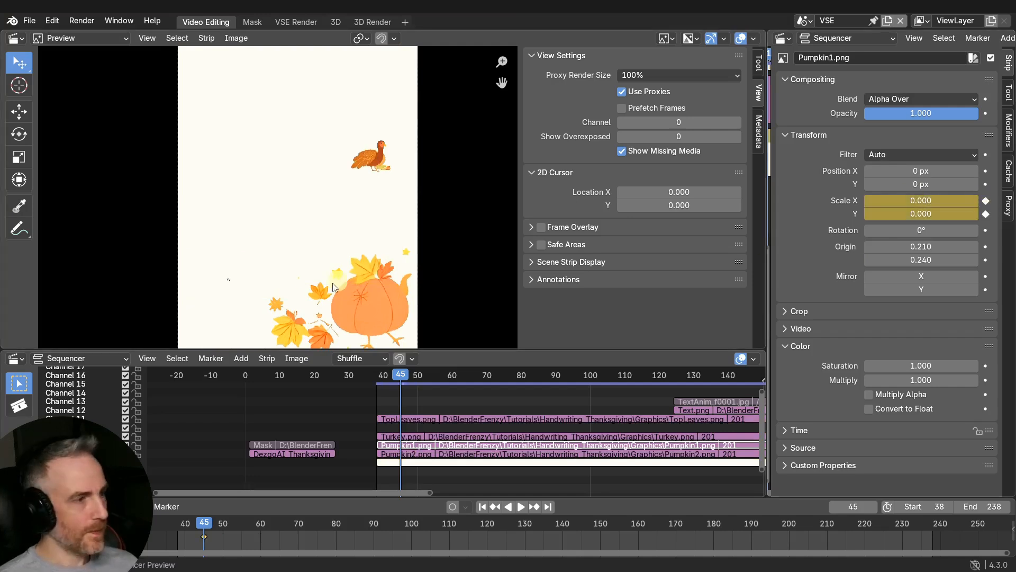
- At frame 55, set the Pumpkin1 strip's Scale X and Y to 1 and keyframe the scale
{"action": "left_click_drag", "start_coordinate": [403, 376], "coordinate": [436, 373]}
{"action": "left_click_drag", "start_coordinate": [936, 200], "coordinate": [935, 214]}
{"action": "type", "text": "1"}
{"action": "key", "text": "Return"}
{"action": "left_click", "coordinate": [984, 201]}
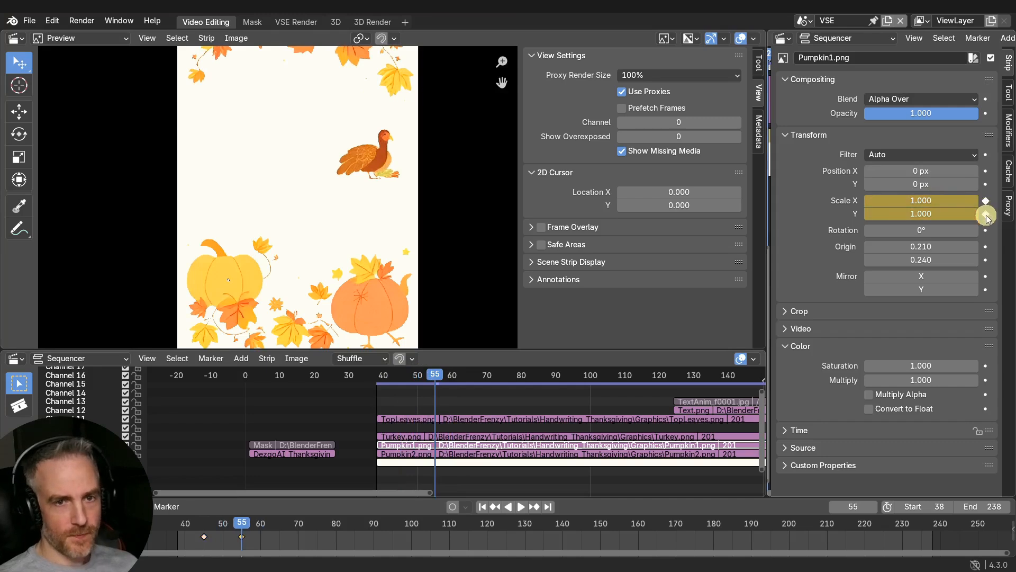
- Select the Pumpkin2 strip and, at frame 50, set its Scale X and Y to 0 and keyframe the scale
{"action": "left_click", "coordinate": [436, 454]}
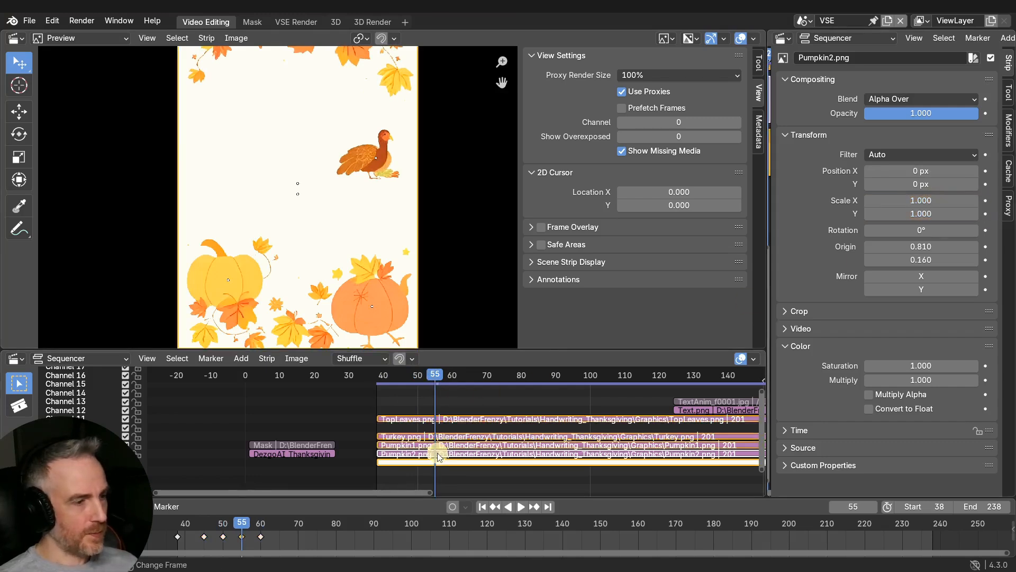
{"action": "mouse_move", "coordinate": [434, 379]}
{"action": "left_mouse_down"}
{"action": "mouse_move", "coordinate": [393, 383]}
{"action": "mouse_move", "coordinate": [421, 383]}
{"action": "left_mouse_up"}
{"action": "left_click_drag", "start_coordinate": [416, 381], "coordinate": [417, 379]}
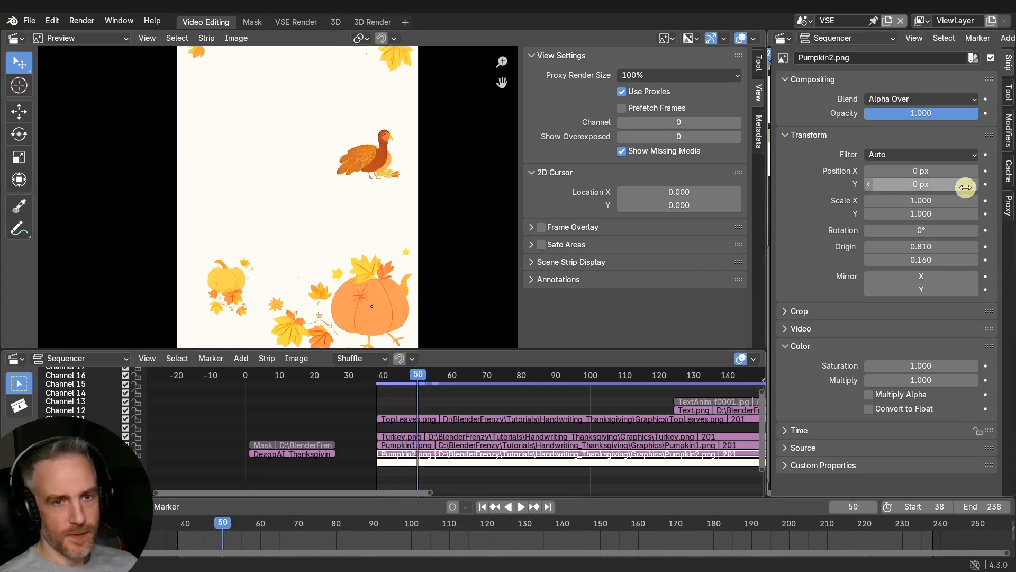
{"action": "left_click_drag", "start_coordinate": [945, 213], "coordinate": [943, 202]}
{"action": "type", "text": "0"}
{"action": "key", "text": "Return"}
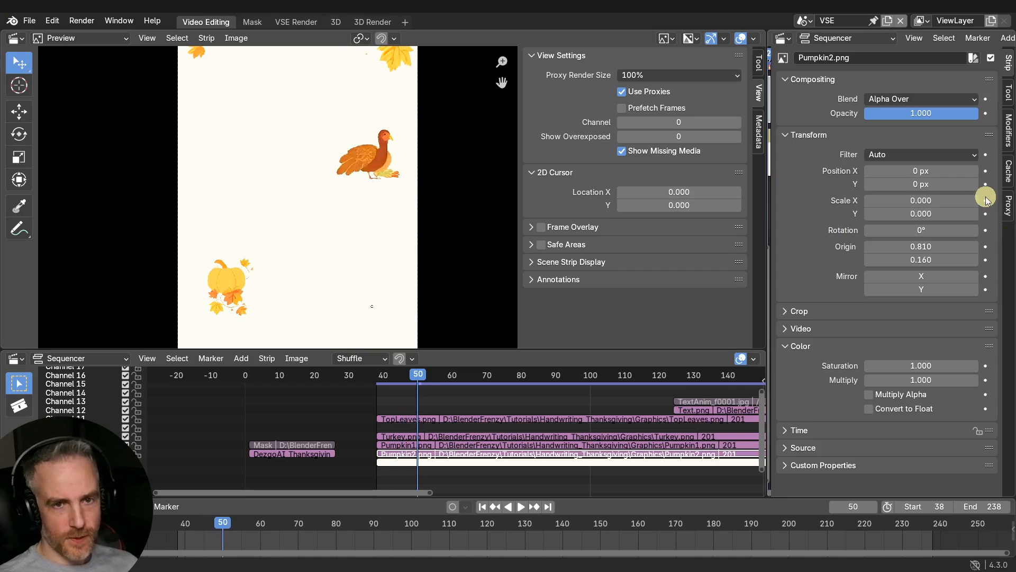
{"action": "key", "text": "i"}
- At frame 65, set the Pumpkin2 strip's Scale X and Y to 1 and keyframe the scale
{"action": "left_click_drag", "start_coordinate": [425, 377], "coordinate": [470, 375]}
{"action": "left_click", "coordinate": [913, 201]}
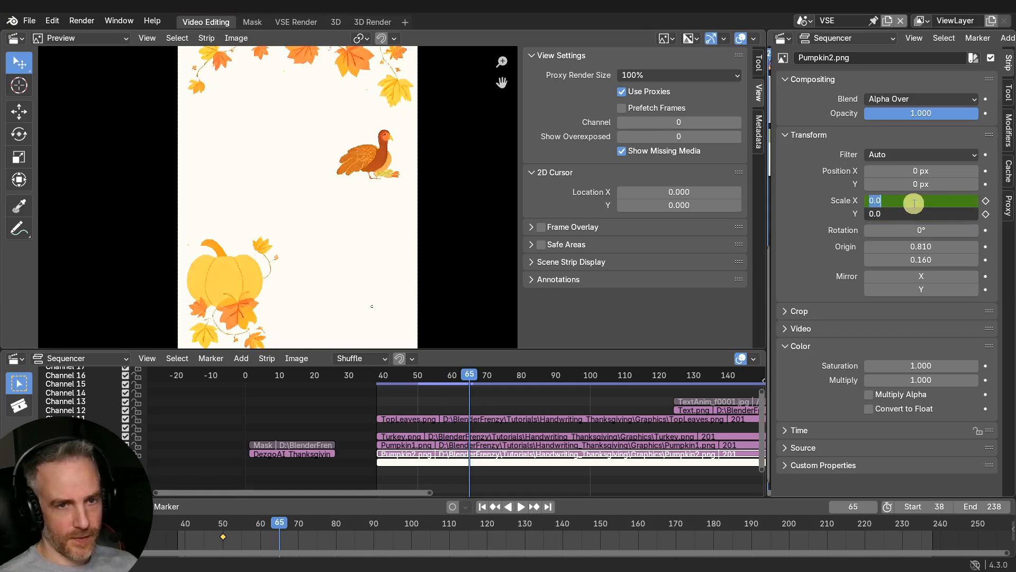
{"action": "type", "text": "1"}
{"action": "key", "text": "Return"}
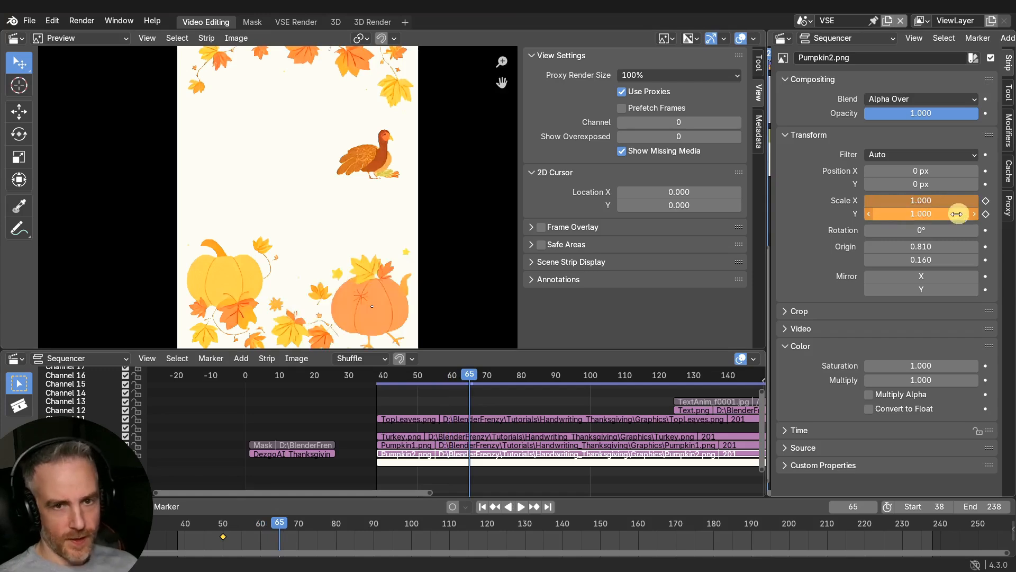
{"action": "left_click", "coordinate": [984, 214]}
- Play the combined leaves, turkey and pumpkin animation from frame 38 and scrub through it with the whole card in view
{"action": "left_click_drag", "start_coordinate": [462, 376], "coordinate": [377, 380]}
{"action": "key", "text": "space"}
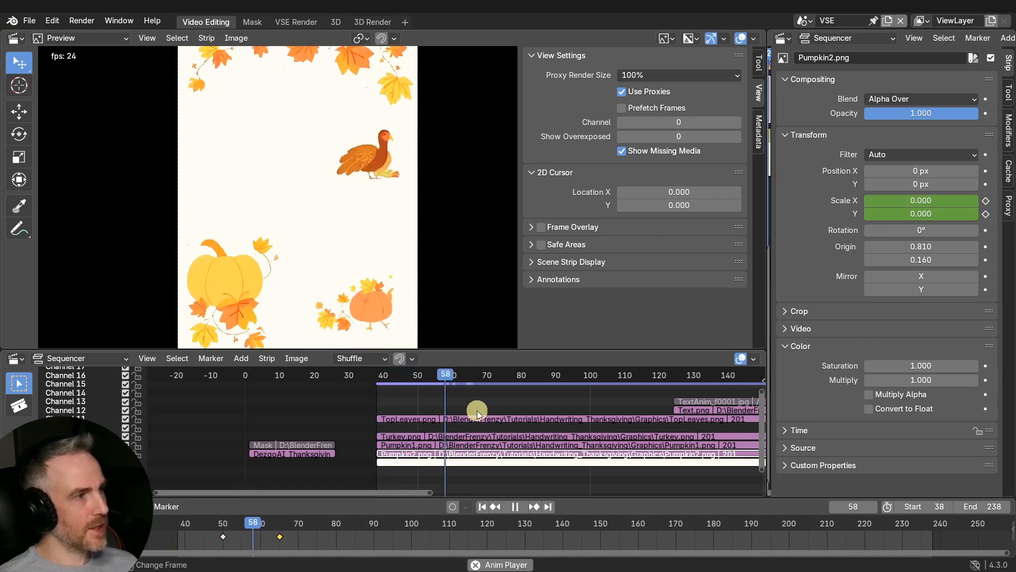
{"action": "key", "text": "space"}
{"action": "scroll", "coordinate": [392, 206], "scroll_direction": "down", "scroll_amount": 1}
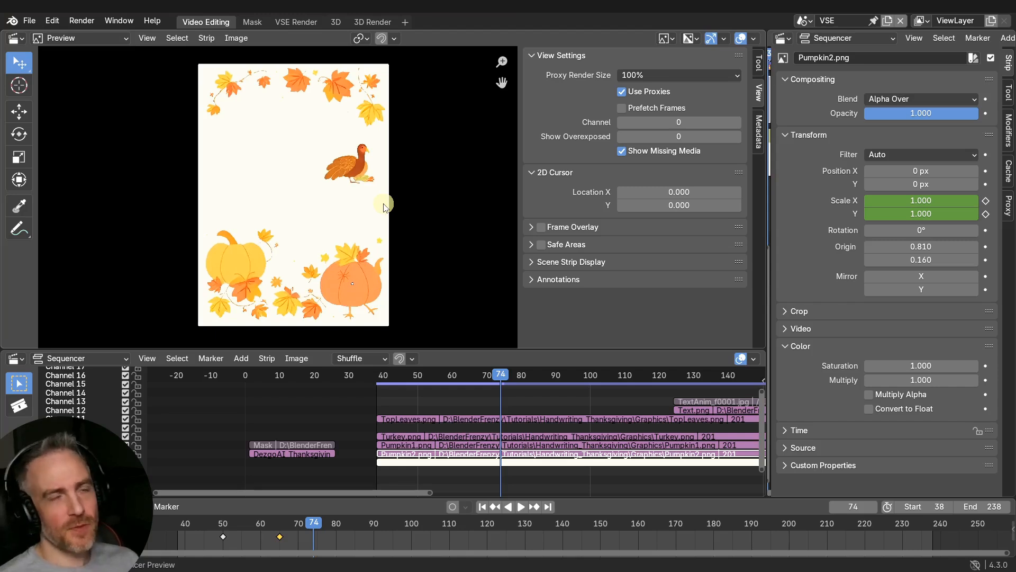
{"action": "left_click_drag", "start_coordinate": [388, 376], "coordinate": [447, 374]}
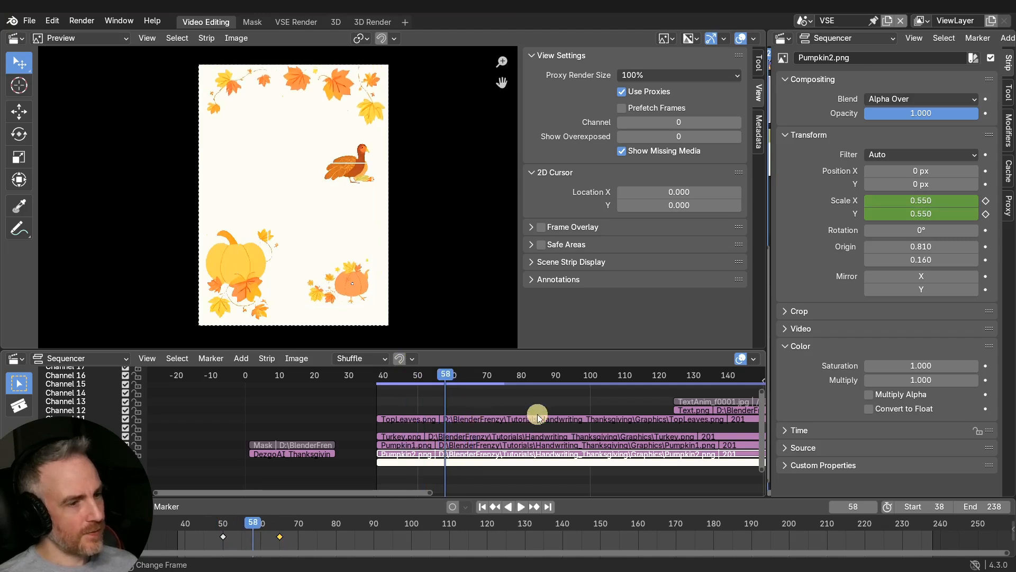
- Shift the Text and TextAnim strips earlier to start at about frame 48 and play the whole card animation
{"action": "left_click_drag", "start_coordinate": [654, 398], "coordinate": [377, 377]}
{"action": "key", "text": "space"}
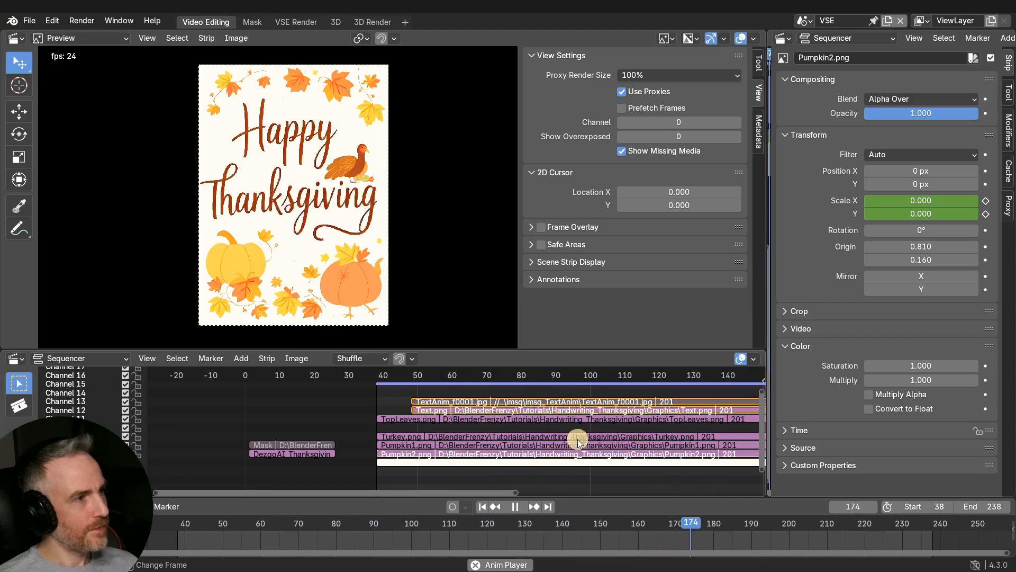
{"action": "key", "text": "space"}
- Group the Text and TextAnim strips into a meta strip and move it to the channel directly above the TopLeaves strip
{"action": "middle_click_drag", "start_coordinate": [667, 438], "coordinate": [564, 443], "text": "ctrl"}
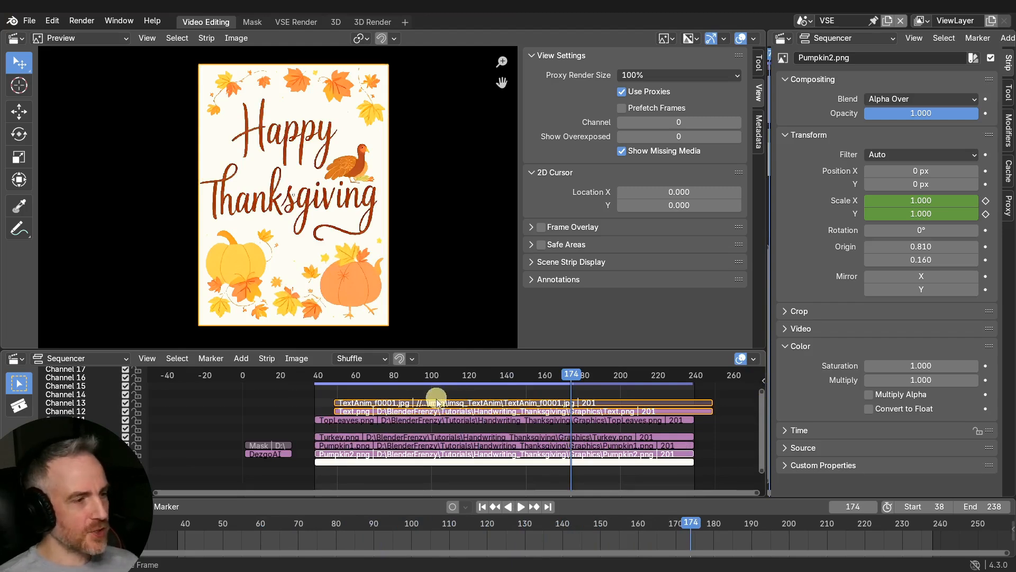
{"action": "key", "text": "ctrl+g"}
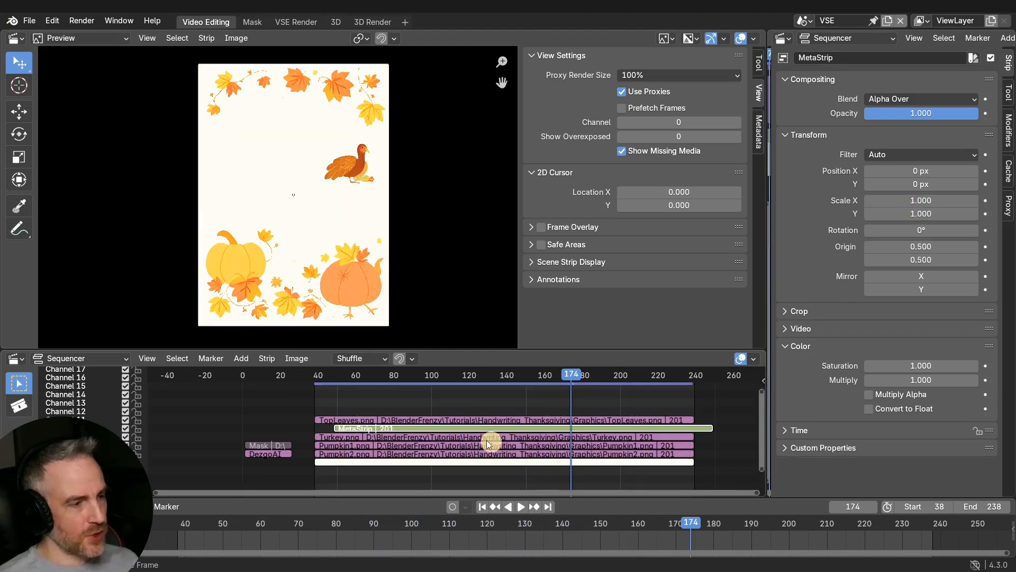
{"action": "key", "text": "g"}
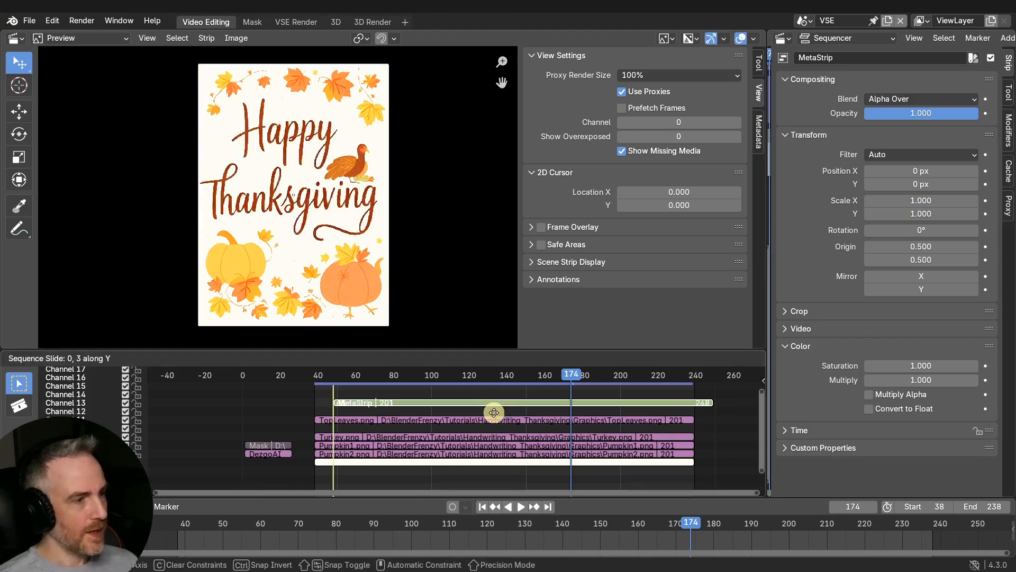
{"action": "left_click", "coordinate": [491, 416]}
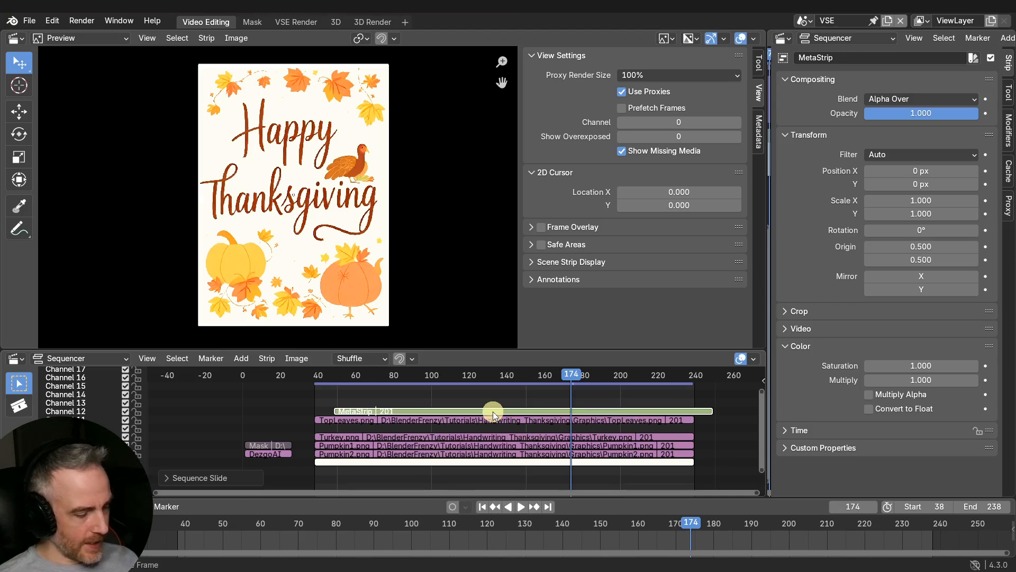
- Add a Speed Control effect strip to the text meta strip
{"action": "key", "text": "shift+a"}
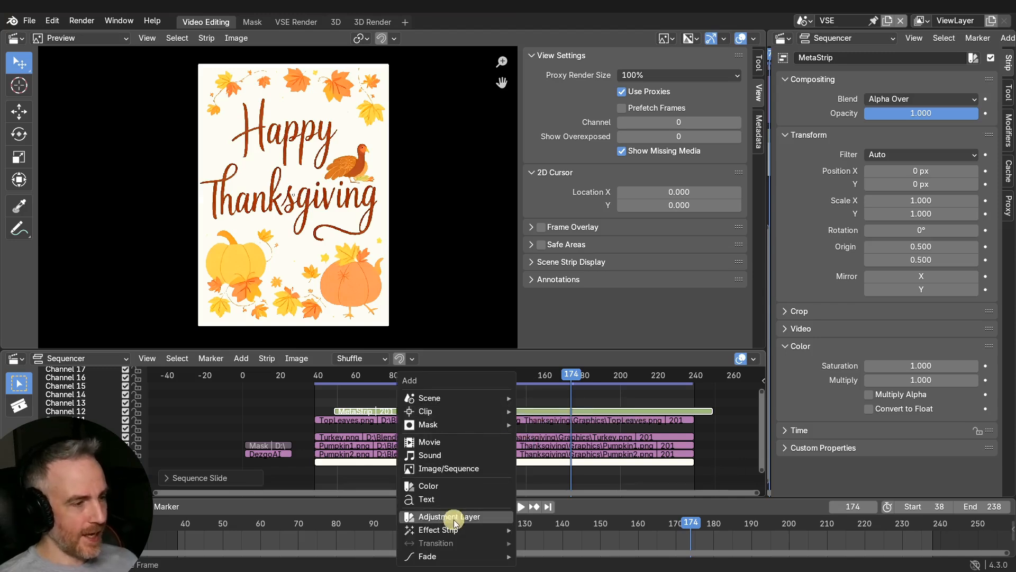
{"action": "mouse_move", "coordinate": [452, 529]}
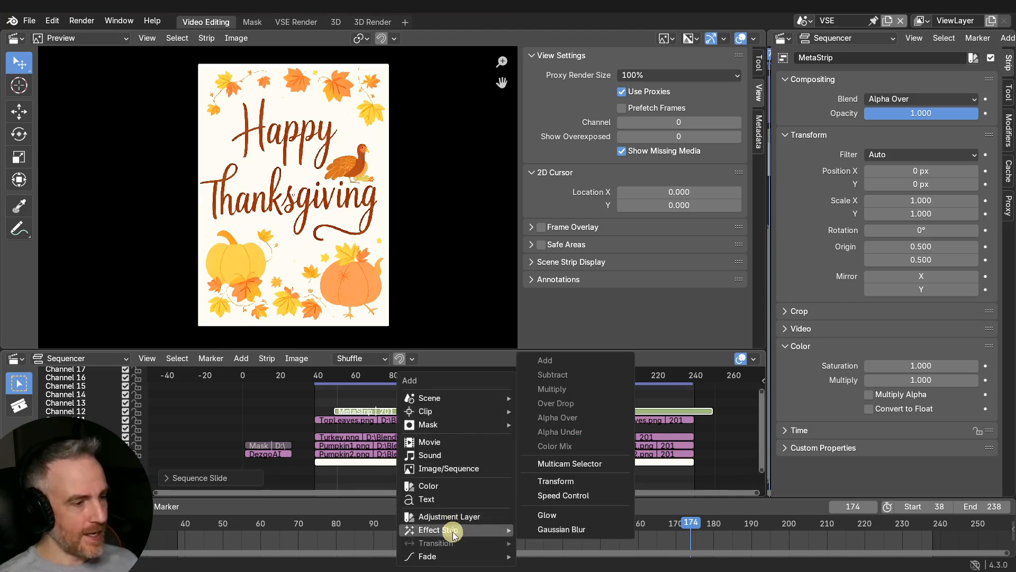
{"action": "left_click", "coordinate": [582, 496]}
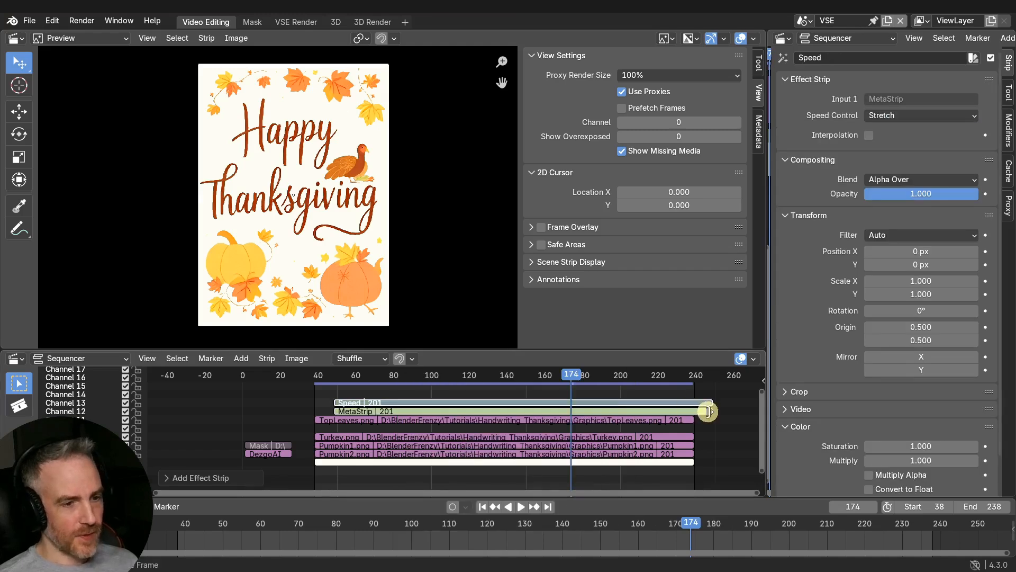
- Shorten the text meta strip to end at frame 135 and play the sped-up handwriting from the start of the card
{"action": "left_click_drag", "start_coordinate": [710, 412], "coordinate": [698, 411]}
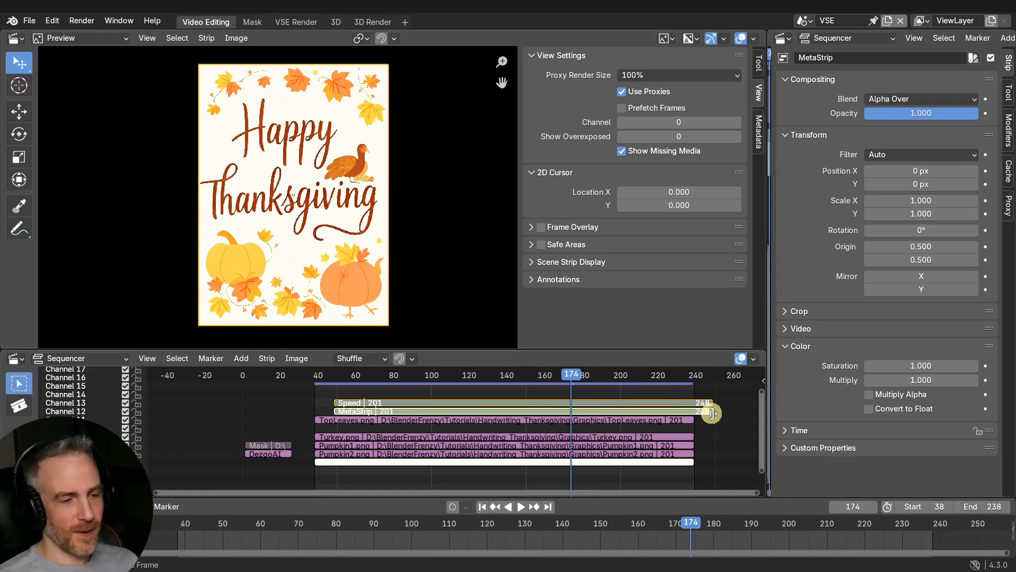
{"action": "left_click_drag", "start_coordinate": [711, 411], "coordinate": [498, 413]}
{"action": "left_click_drag", "start_coordinate": [309, 372], "coordinate": [319, 372]}
{"action": "key", "text": "space"}
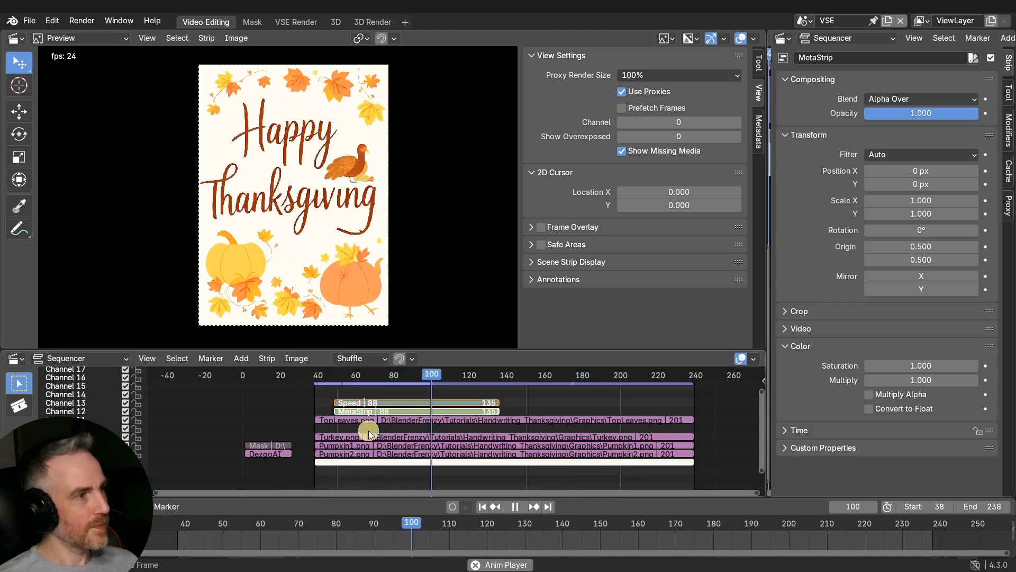
- Lengthen the text meta strip to end at frame 173 and replay the card animation from the start
{"action": "key", "text": "space"}
{"action": "left_click_drag", "start_coordinate": [500, 410], "coordinate": [570, 411]}
{"action": "key", "text": "space"}
{"action": "left_click", "coordinate": [304, 380]}
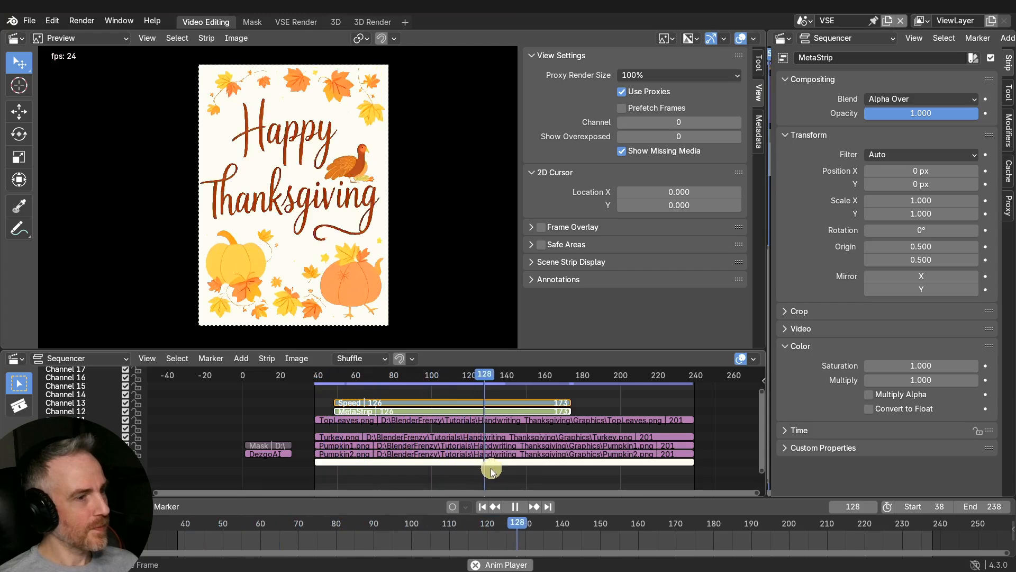
- Extend the text meta strip's end to frame 190 and play the handwriting reveal through from the start again
{"action": "key", "text": "space"}
{"action": "left_click_drag", "start_coordinate": [569, 410], "coordinate": [604, 410]}
{"action": "key", "text": "space"}
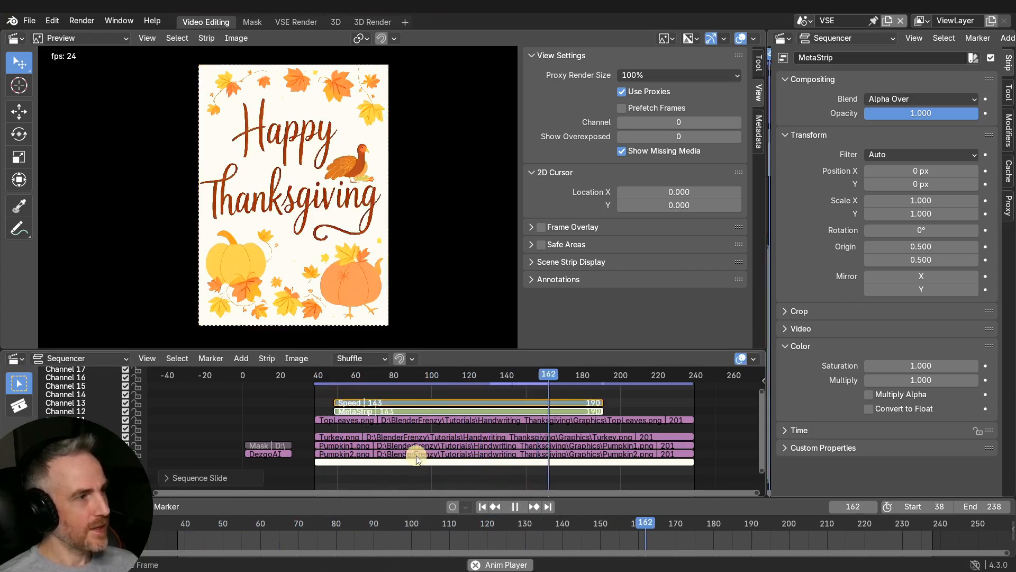
{"action": "key", "text": "space"}
{"action": "left_click", "coordinate": [324, 377]}
{"action": "key", "text": "space"}
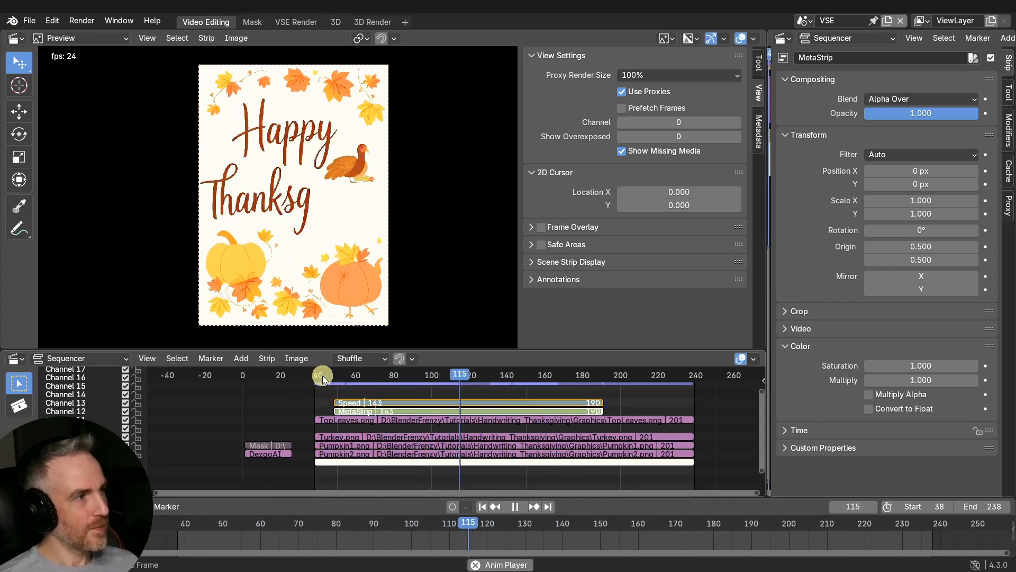
{"action": "key", "text": "space"}
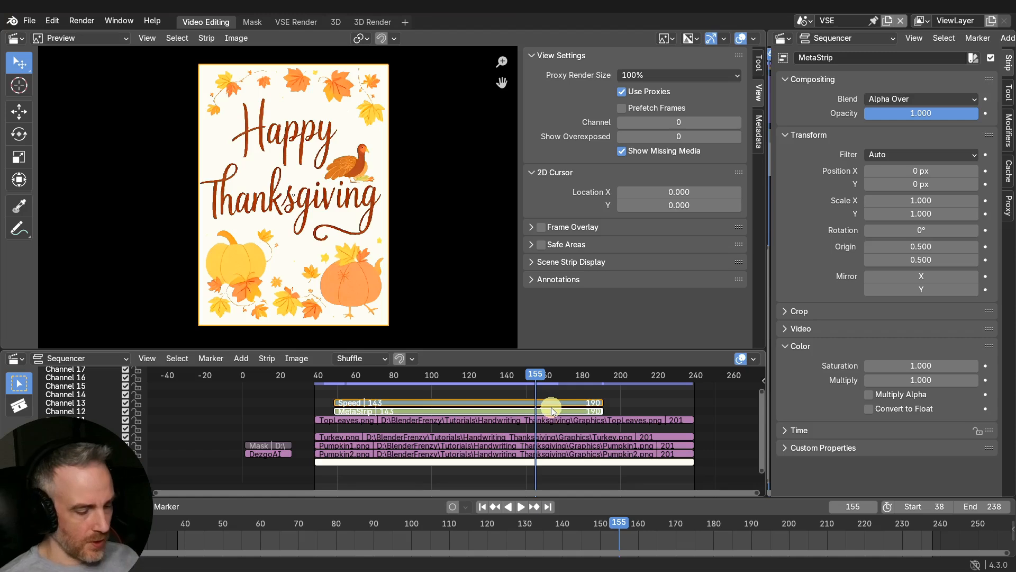
- Undo the meta strip grouping and its speed effect, and play the card animation from the first frame
{"action": "key", "text": "ctrl+z"}
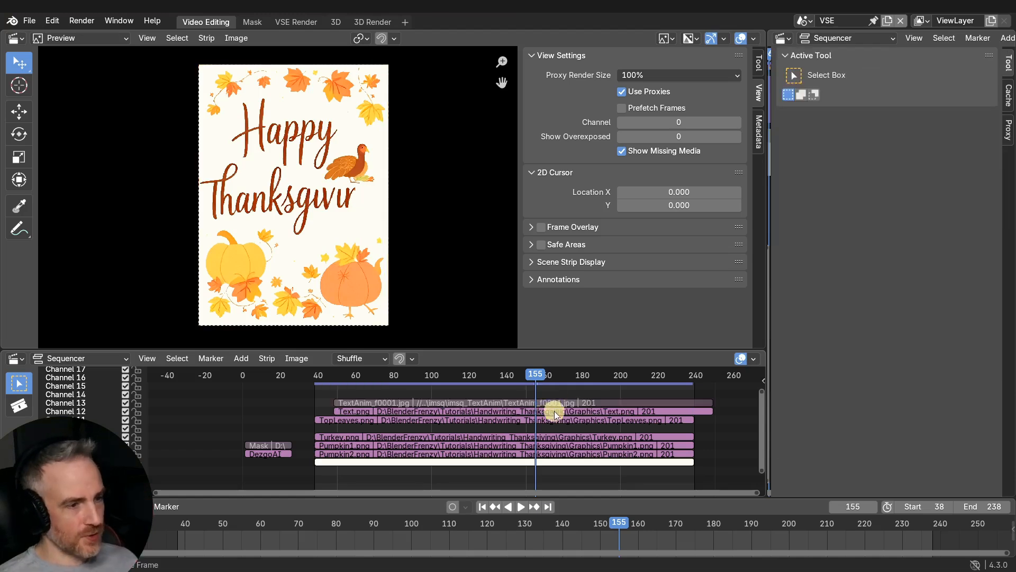
{"action": "key", "text": "shift+Left"}
{"action": "key", "text": "space"}
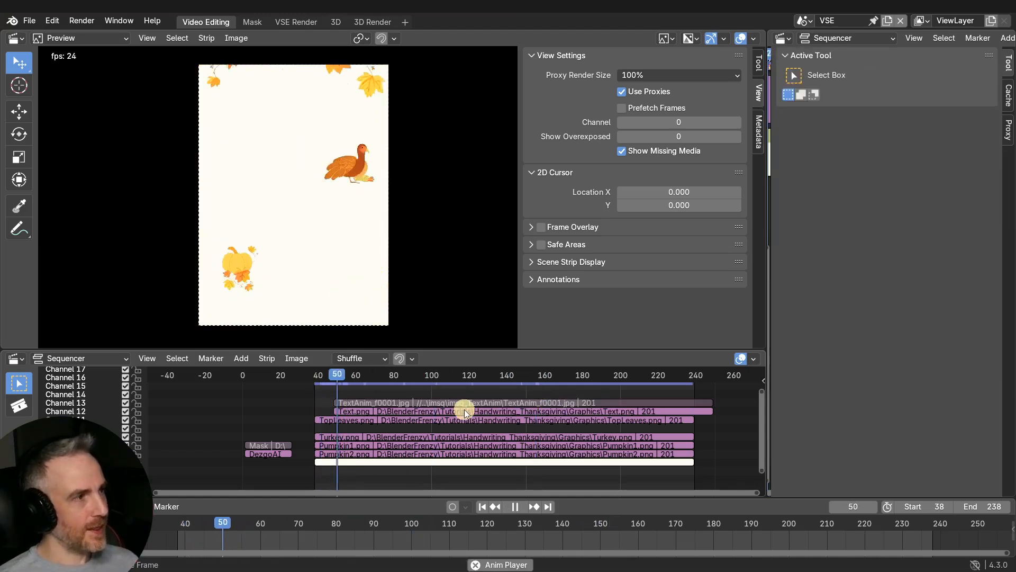